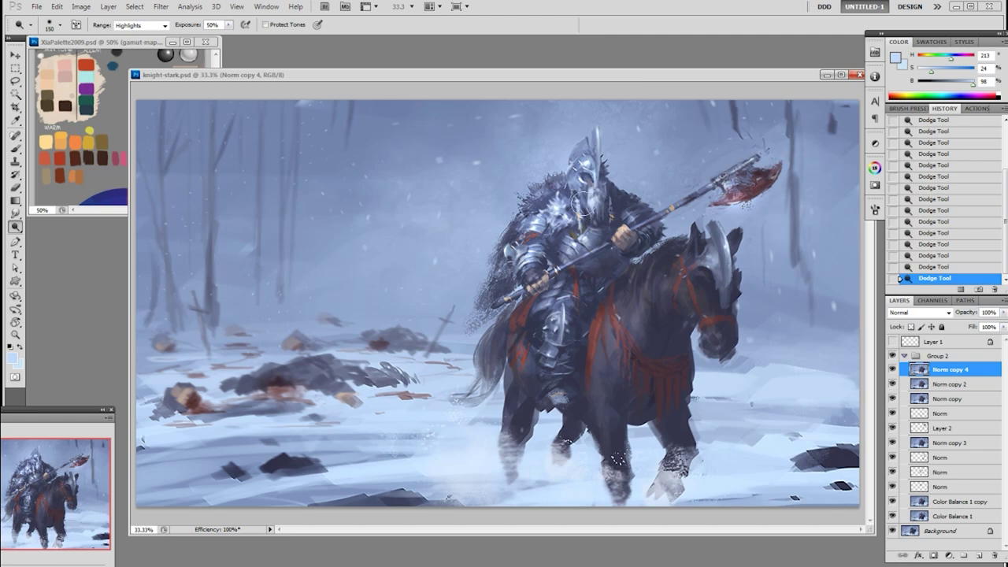
pyautogui.press('v')
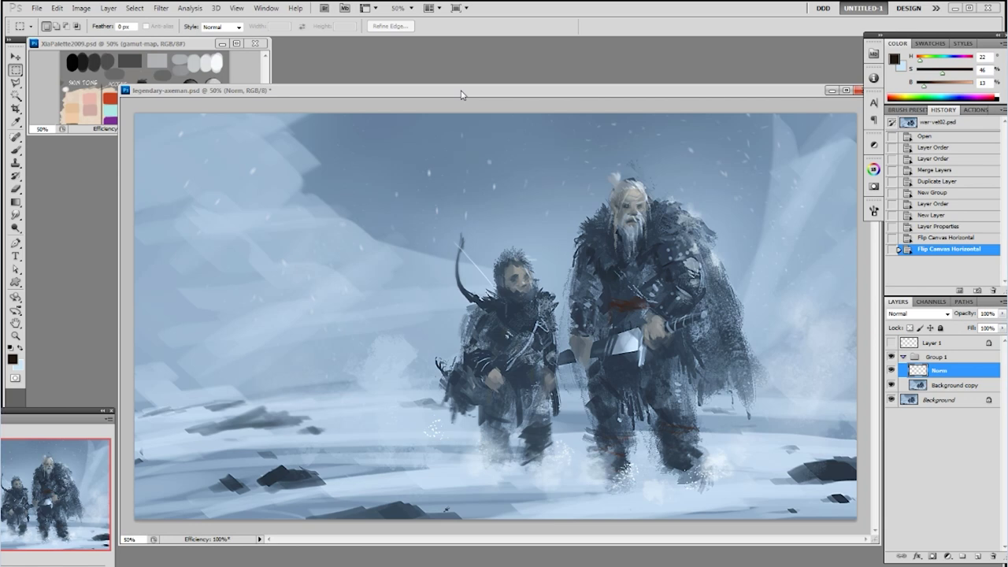
# - Flip the canvas horizontally and choose the angled 19 px brush preset for painting
pyautogui.hotkey('ctrl', 'shift', 'h')
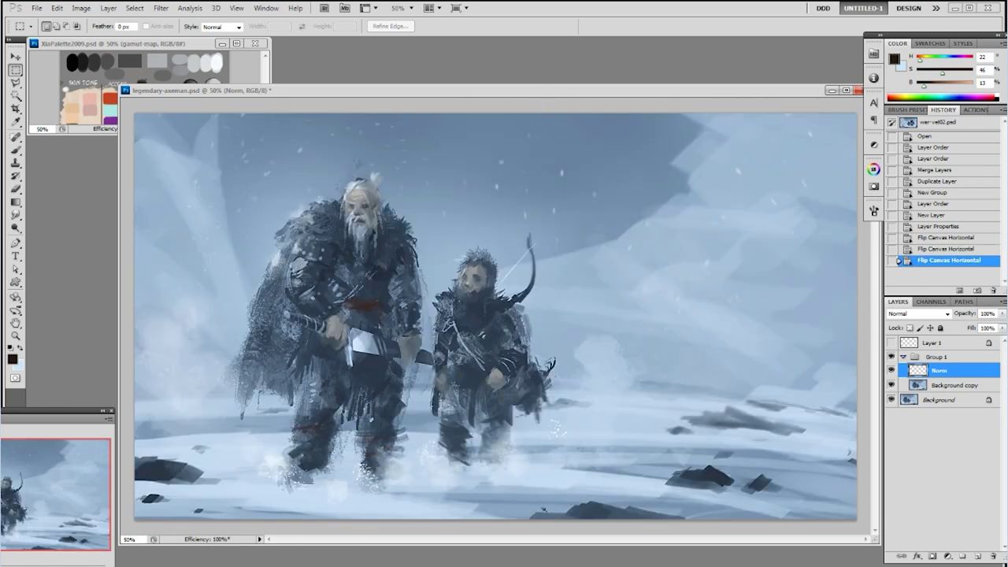
pyautogui.press('b')
pyautogui.rightClick(633, 414)
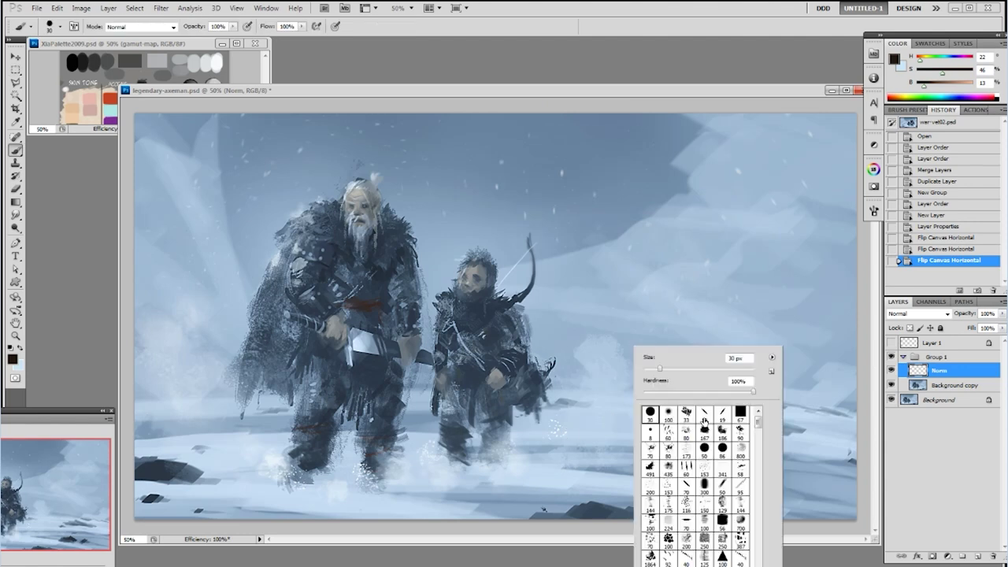
pyautogui.doubleClick(703, 422)
# - Enlarge the brush and paint sampled snow colour over the lower legs of both figures
pyautogui.click(347, 426)
pyautogui.keyDown('alt'); pyautogui.click(288, 436); pyautogui.keyUp('alt')
pyautogui.press(']')
pyautogui.press(']')
pyautogui.press(']')
pyautogui.press(']')
pyautogui.press(']')
pyautogui.press(']')
pyautogui.press(']')
pyautogui.moveTo(299, 453)
pyautogui.mouseDown()
pyautogui.moveTo(379, 455)
pyautogui.moveTo(318, 461)
pyautogui.mouseUp()
pyautogui.moveTo(495, 452)
pyautogui.mouseDown()
pyautogui.moveTo(422, 454)
pyautogui.moveTo(472, 439)
pyautogui.moveTo(459, 443)
pyautogui.mouseUp()
pyautogui.moveTo(383, 422)
pyautogui.mouseDown()
pyautogui.moveTo(299, 422)
pyautogui.moveTo(557, 426)
pyautogui.mouseUp()
# - Cover the figures' knees with sampled snow tones and extend the snow along the horizon beside the boy
pyautogui.keyDown('alt'); pyautogui.click(244, 426); pyautogui.keyUp('alt')
pyautogui.moveTo(311, 408)
pyautogui.mouseDown()
pyautogui.moveTo(551, 414)
pyautogui.moveTo(579, 405)
pyautogui.mouseUp()
pyautogui.keyDown('alt'); pyautogui.click(623, 413); pyautogui.keyUp('alt')
pyautogui.moveTo(625, 381); pyautogui.dragTo(680, 381)
# - Paint over the boy's head and chest with sampled pale blue background colours
pyautogui.keyDown('alt'); pyautogui.click(690, 362); pyautogui.keyUp('alt')
pyautogui.moveTo(543, 269); pyautogui.dragTo(446, 271)
pyautogui.moveTo(446, 287); pyautogui.dragTo(539, 272)
pyautogui.keyDown('alt'); pyautogui.click(462, 256); pyautogui.keyUp('alt')
pyautogui.moveTo(407, 270)
pyautogui.mouseDown()
pyautogui.moveTo(485, 298)
pyautogui.moveTo(584, 363)
pyautogui.moveTo(480, 336)
pyautogui.mouseUp()
# - Enlarge the brush to 400 px and cover the boy's bow and the old man's torso with background blue
pyautogui.press(']')
pyautogui.press(']')
pyautogui.press(']')
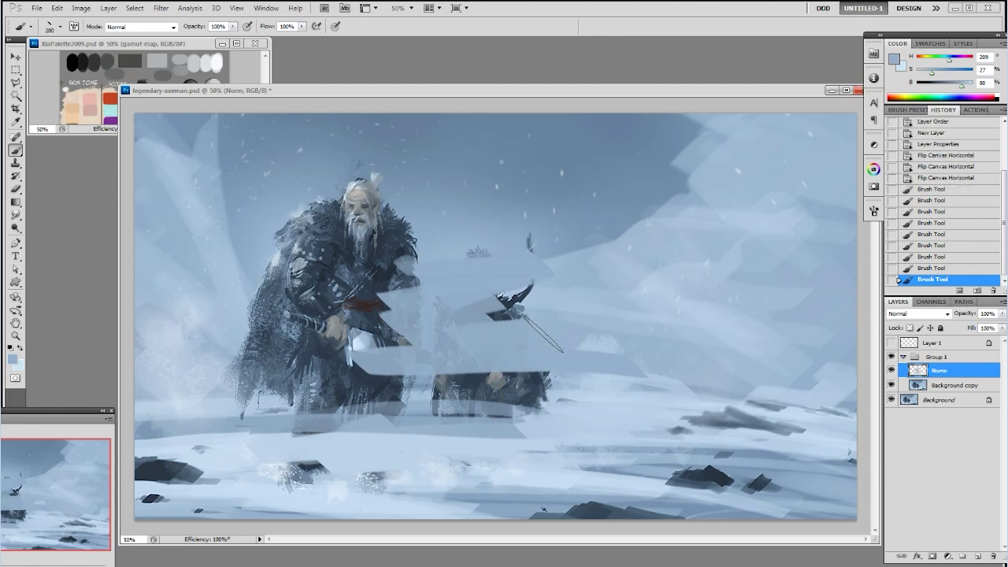
pyautogui.press(']')
pyautogui.press(']')
pyautogui.moveTo(583, 299); pyautogui.dragTo(368, 313)
pyautogui.moveTo(561, 303); pyautogui.dragTo(338, 322)
pyautogui.keyDown('alt'); pyautogui.click(475, 256); pyautogui.keyUp('alt')
pyautogui.moveTo(458, 275); pyautogui.dragTo(334, 324)
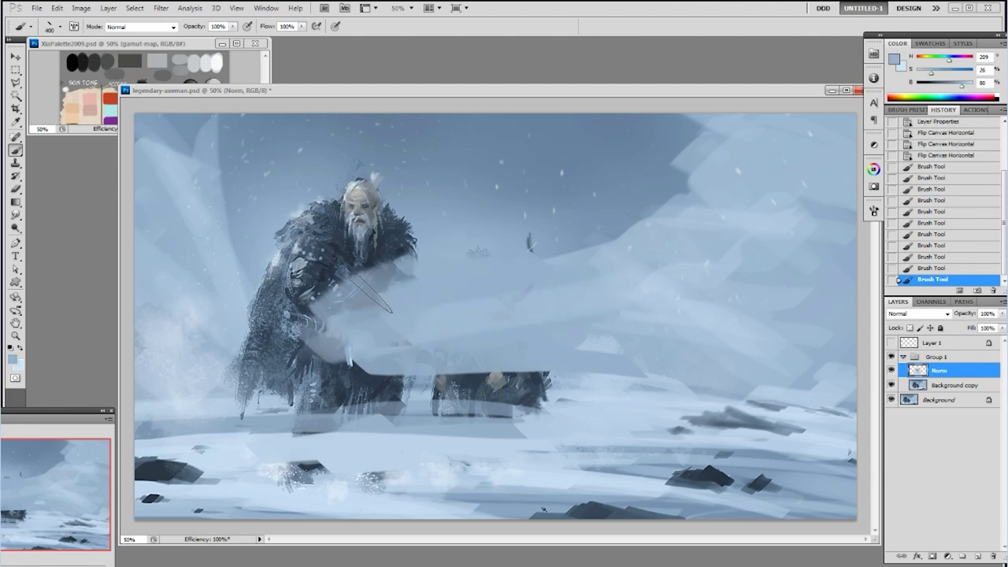
# - Paint out the old man's cloak, head and shoulders with sampled haze and sky colours
pyautogui.moveTo(356, 261); pyautogui.dragTo(245, 357)
pyautogui.keyDown('alt'); pyautogui.click(315, 175); pyautogui.keyUp('alt')
pyautogui.moveTo(338, 228)
pyautogui.mouseDown()
pyautogui.moveTo(417, 205)
pyautogui.moveTo(242, 270)
pyautogui.mouseUp()
pyautogui.keyDown('alt'); pyautogui.click(483, 132); pyautogui.keyUp('alt')
pyautogui.moveTo(435, 157); pyautogui.dragTo(577, 167)
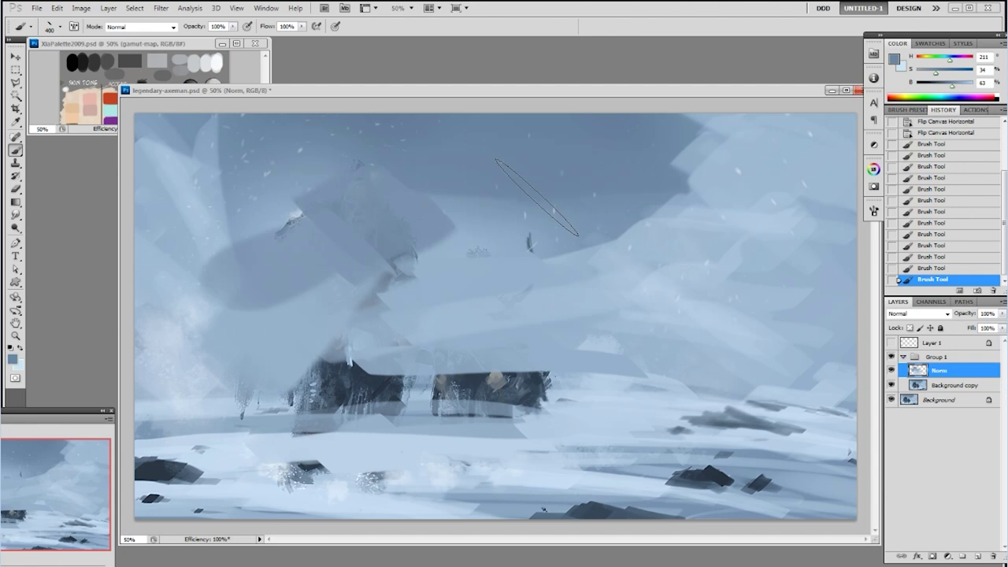
# - Sweep broad darker blue strokes across the pale mountain and the middle of the background
pyautogui.moveTo(537, 196); pyautogui.dragTo(835, 244)
pyautogui.moveTo(699, 181)
pyautogui.mouseDown()
pyautogui.moveTo(818, 276)
pyautogui.moveTo(671, 309)
pyautogui.moveTo(563, 319)
pyautogui.mouseUp()
pyautogui.moveTo(592, 275)
pyautogui.mouseDown()
pyautogui.moveTo(786, 211)
pyautogui.moveTo(718, 240)
pyautogui.mouseUp()
pyautogui.moveTo(543, 283)
pyautogui.mouseDown()
pyautogui.moveTo(486, 319)
pyautogui.moveTo(405, 326)
pyautogui.mouseUp()
# - Reduce the brush to 125 px and paint sampled snow tones over the figures' remaining dark legs
pyautogui.keyDown('alt'); pyautogui.click(553, 404); pyautogui.keyUp('alt')
pyautogui.moveTo(543, 416)
pyautogui.mouseDown()
pyautogui.moveTo(209, 420)
pyautogui.moveTo(306, 376)
pyautogui.moveTo(275, 395)
pyautogui.moveTo(204, 406)
pyautogui.moveTo(603, 408)
pyautogui.mouseUp()
pyautogui.hotkey('ctrl', 'z')
pyautogui.press('[')
pyautogui.press('[')
pyautogui.press('[')
pyautogui.press('[')
pyautogui.press('[')
pyautogui.press('[')
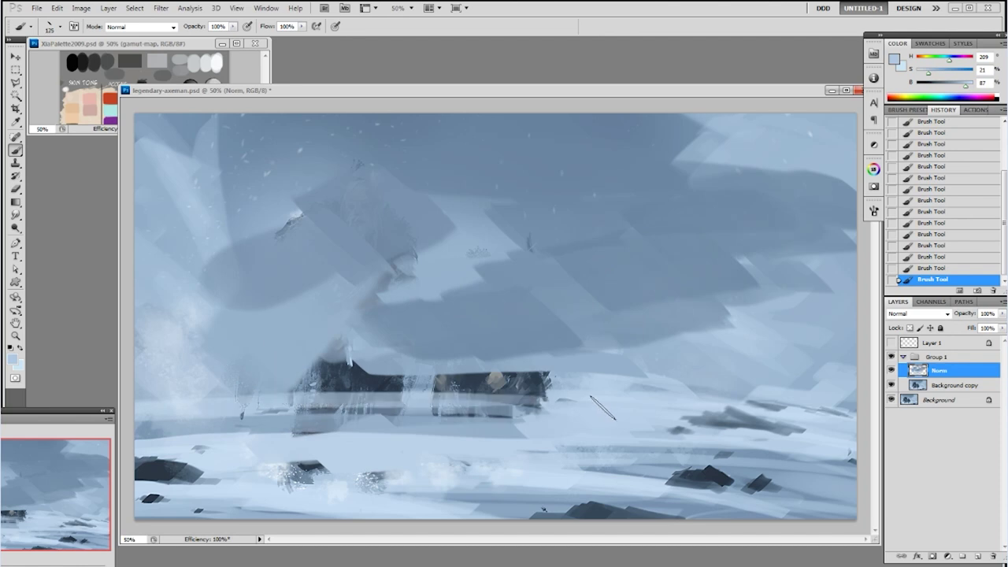
pyautogui.moveTo(242, 398); pyautogui.dragTo(570, 398)
pyautogui.keyDown('alt'); pyautogui.click(324, 425); pyautogui.keyUp('alt')
pyautogui.moveTo(329, 443)
pyautogui.mouseDown()
pyautogui.moveTo(196, 441)
pyautogui.moveTo(487, 455)
pyautogui.mouseUp()
# - Paint sampled light snow strokes over the snow spray and footprints in the foreground
pyautogui.keyDown('alt'); pyautogui.click(551, 439); pyautogui.keyUp('alt')
pyautogui.moveTo(323, 470)
pyautogui.mouseDown()
pyautogui.moveTo(361, 466)
pyautogui.moveTo(214, 479)
pyautogui.mouseUp()
pyautogui.moveTo(471, 486)
pyautogui.mouseDown()
pyautogui.moveTo(302, 495)
pyautogui.moveTo(602, 504)
pyautogui.mouseUp()
pyautogui.keyDown('alt'); pyautogui.click(218, 490); pyautogui.keyUp('alt')
pyautogui.moveTo(563, 425); pyautogui.dragTo(386, 425)
pyautogui.moveTo(363, 426)
pyautogui.mouseDown()
pyautogui.moveTo(499, 425)
pyautogui.moveTo(288, 436)
pyautogui.mouseUp()
# - Layer sampled blue-grey snow strokes across the middle ground where the figures stood
pyautogui.keyDown('alt'); pyautogui.click(192, 393); pyautogui.keyUp('alt')
pyautogui.moveTo(439, 404); pyautogui.dragTo(525, 408)
pyautogui.moveTo(239, 417); pyautogui.dragTo(541, 412)
pyautogui.moveTo(504, 424); pyautogui.dragTo(305, 432)
# - Cover the last dark leg remnants along the horizon with sampled pale snow colours
pyautogui.keyDown('alt'); pyautogui.click(271, 376); pyautogui.keyUp('alt')
pyautogui.moveTo(309, 383); pyautogui.dragTo(571, 384)
pyautogui.moveTo(457, 378); pyautogui.dragTo(335, 376)
pyautogui.keyDown('alt'); pyautogui.click(266, 404); pyautogui.keyUp('alt')
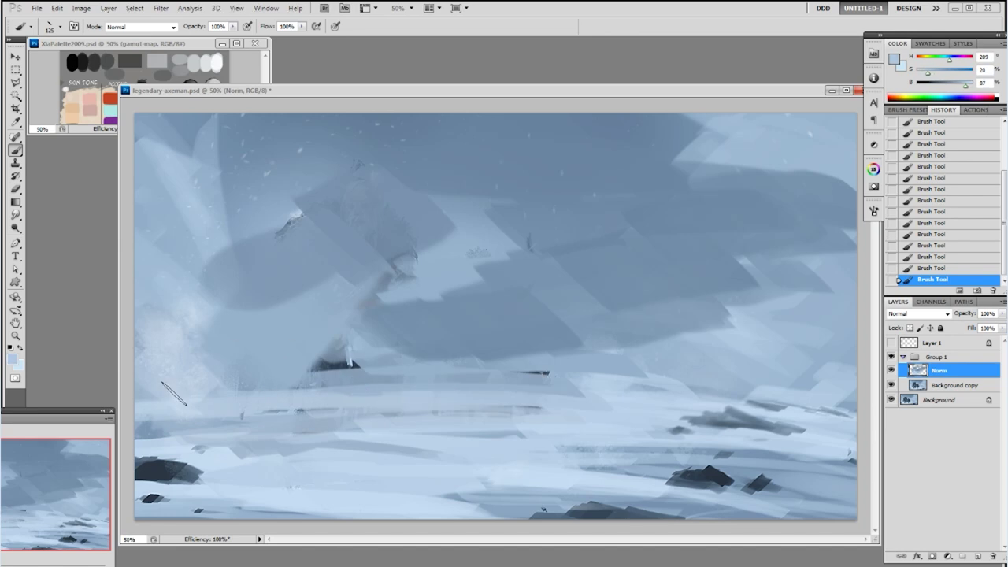
pyautogui.keyDown('alt'); pyautogui.click(172, 400); pyautogui.keyUp('alt')
pyautogui.moveTo(240, 394)
pyautogui.mouseDown()
pyautogui.moveTo(803, 401)
pyautogui.moveTo(516, 377)
pyautogui.mouseUp()
# - Paint a band of sampled grey-blue just above the snow horizon on the side opposite the old man
pyautogui.keyDown('alt'); pyautogui.click(693, 330); pyautogui.keyUp('alt')
pyautogui.moveTo(693, 334); pyautogui.dragTo(611, 348)
pyautogui.moveTo(611, 348); pyautogui.dragTo(816, 344)
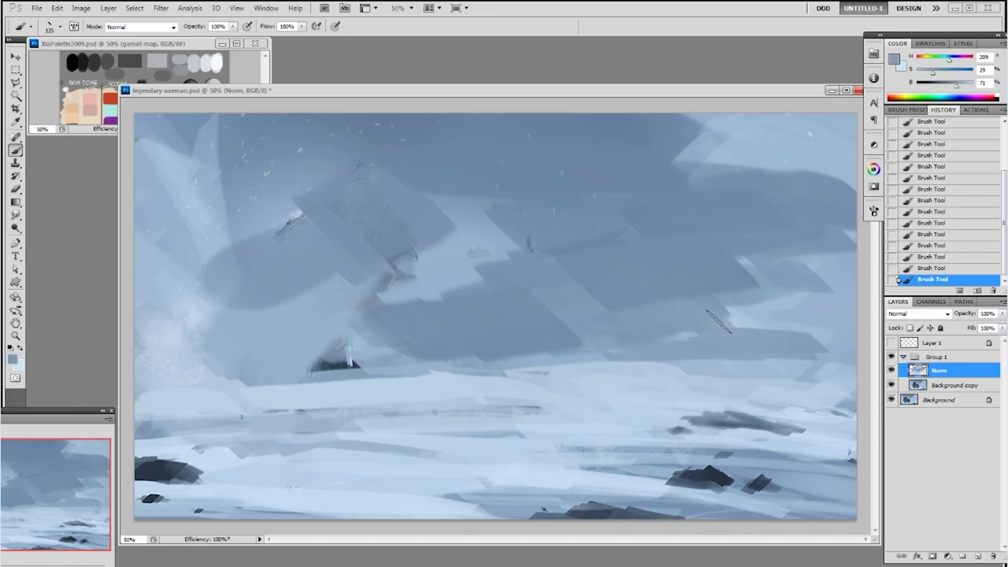
# - Enlarge the brush and paint broad sampled blue strokes over the mountains and upper sky, hiding the figure remnants
pyautogui.hotkey('ctrl', '-')
pyautogui.press(']')
pyautogui.press(']')
pyautogui.press(']')
pyautogui.press(']')
pyautogui.moveTo(709, 347)
pyautogui.mouseDown()
pyautogui.moveTo(398, 329)
pyautogui.moveTo(383, 344)
pyautogui.moveTo(520, 277)
pyautogui.mouseUp()
pyautogui.keyDown('alt'); pyautogui.click(554, 210); pyautogui.keyUp('alt')
pyautogui.moveTo(390, 229)
pyautogui.mouseDown()
pyautogui.moveTo(315, 234)
pyautogui.moveTo(362, 180)
pyautogui.moveTo(257, 236)
pyautogui.moveTo(271, 239)
pyautogui.mouseUp()
pyautogui.moveTo(732, 211)
pyautogui.mouseDown()
pyautogui.moveTo(627, 216)
pyautogui.moveTo(652, 198)
pyautogui.moveTo(377, 244)
pyautogui.mouseUp()
# - Choose the soft round 100 px brush and draw a selection with the Polygonal Lasso
pyautogui.keyDown('alt'); pyautogui.click(473, 286); pyautogui.keyUp('alt')
pyautogui.rightClick(460, 302)
pyautogui.click(495, 369)
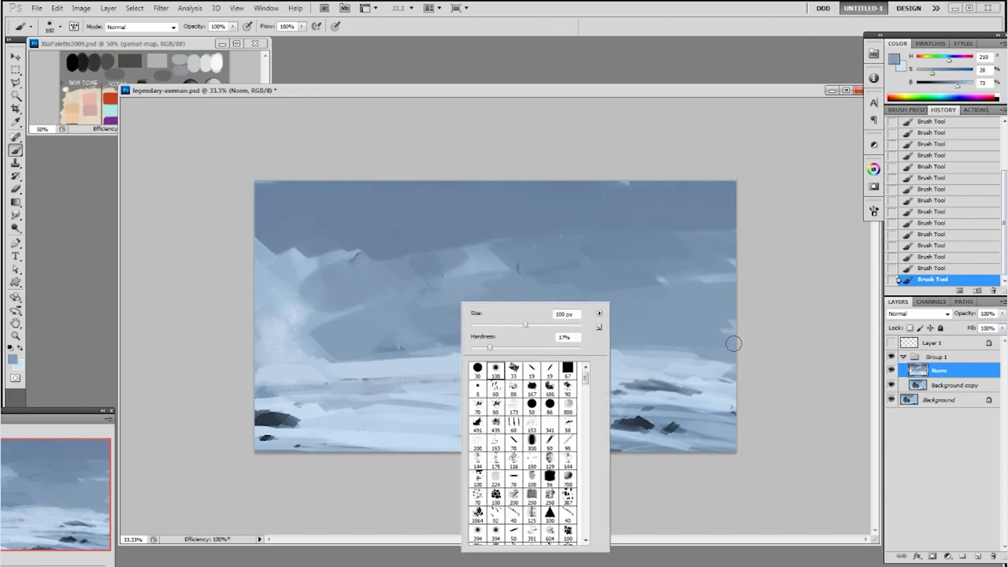
pyautogui.press('Return')
pyautogui.press('l')
pyautogui.moveTo(771, 180)
pyautogui.mouseDown()
pyautogui.moveTo(740, 365)
pyautogui.moveTo(674, 344)
pyautogui.moveTo(564, 337)
pyautogui.moveTo(285, 356)
pyautogui.moveTo(208, 245)
pyautogui.moveTo(321, 119)
pyautogui.moveTo(769, 170)
pyautogui.mouseUp()
# - Enlarge the soft brush and blend sampled haze colours over the mountains above the snow line
pyautogui.press('b')
pyautogui.press(']')
pyautogui.press(']')
pyautogui.press(']')
pyautogui.press(']')
pyautogui.press(']')
pyautogui.press(']')
pyautogui.press(']')
pyautogui.press(']')
pyautogui.press(']')
pyautogui.press(']')
pyautogui.press(']')
pyautogui.moveTo(466, 319); pyautogui.dragTo(304, 352)
pyautogui.keyDown('alt'); pyautogui.click(522, 328); pyautogui.keyUp('alt')
pyautogui.moveTo(554, 321)
pyautogui.mouseDown()
pyautogui.moveTo(468, 330)
pyautogui.moveTo(475, 298)
pyautogui.moveTo(476, 308)
pyautogui.moveTo(396, 327)
pyautogui.moveTo(472, 285)
pyautogui.mouseUp()
pyautogui.hotkey('ctrl', 'h')
# - Return to the angled brush at 300 px and 50% opacity and paint darker blue shapes over the distant mountains
pyautogui.rightClick(475, 278)
pyautogui.click(548, 344)
pyautogui.click(562, 235)
pyautogui.keyDown('alt'); pyautogui.click(349, 252); pyautogui.keyUp('alt')
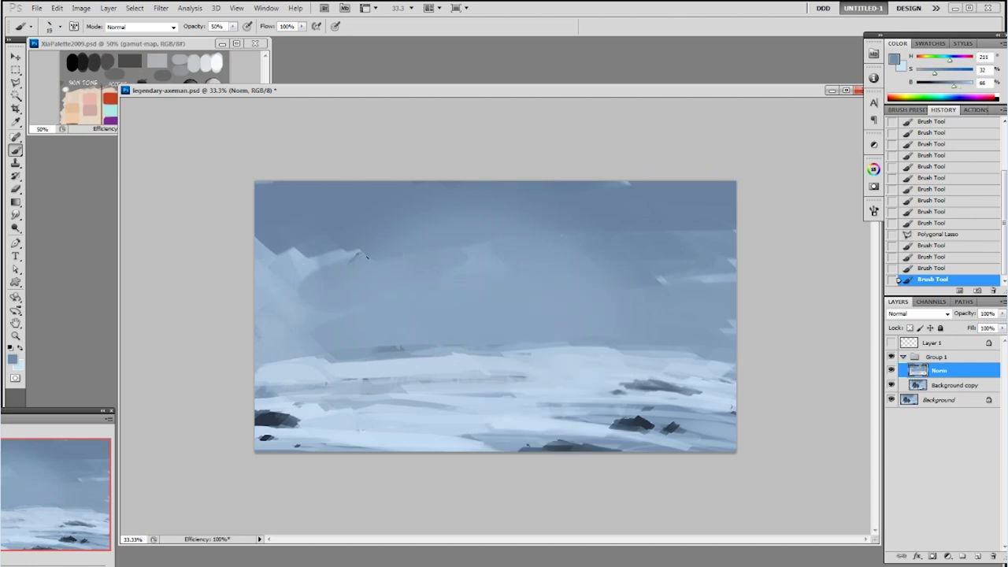
pyautogui.press(']')
pyautogui.press(']')
pyautogui.press(']')
pyautogui.press(']')
pyautogui.press(']')
pyautogui.press(']')
pyautogui.press(']')
pyautogui.press(']')
pyautogui.press(']')
pyautogui.press(']')
pyautogui.press(']')
pyautogui.press(']')
pyautogui.press(']')
pyautogui.press(']')
pyautogui.moveTo(348, 259)
pyautogui.mouseDown()
pyautogui.moveTo(346, 291)
pyautogui.moveTo(328, 255)
pyautogui.moveTo(373, 239)
pyautogui.moveTo(282, 265)
pyautogui.moveTo(270, 279)
pyautogui.moveTo(287, 323)
pyautogui.mouseUp()
pyautogui.moveTo(524, 300); pyautogui.dragTo(432, 259)
pyautogui.moveTo(302, 263)
pyautogui.mouseDown()
pyautogui.moveTo(285, 281)
pyautogui.moveTo(281, 315)
pyautogui.mouseUp()
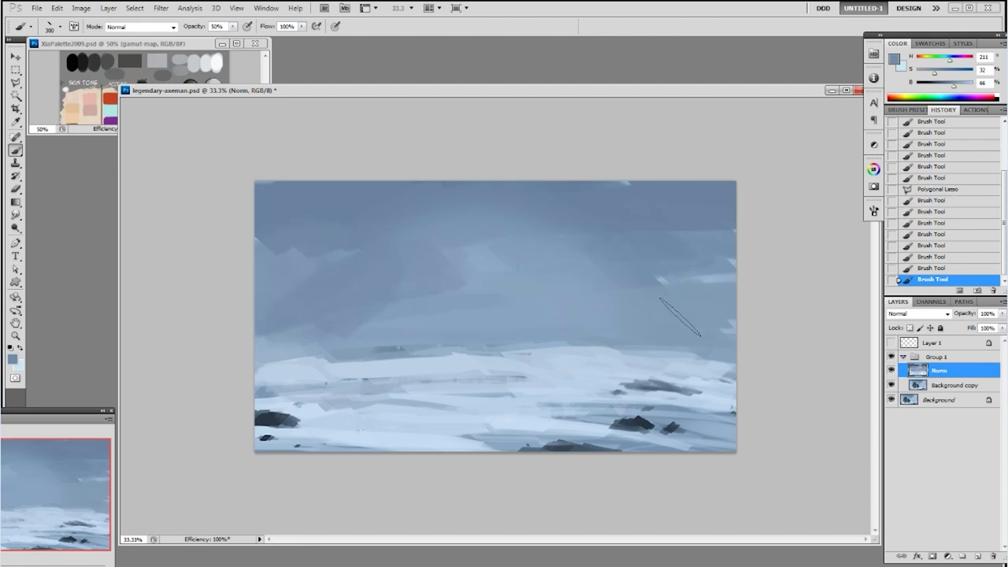
# - Paint sampled sky blue over the light patches at the far edge of the sky
pyautogui.keyDown('alt'); pyautogui.click(702, 247); pyautogui.keyUp('alt')
pyautogui.moveTo(732, 240)
pyautogui.mouseDown()
pyautogui.moveTo(721, 214)
pyautogui.moveTo(724, 280)
pyautogui.mouseUp()
pyautogui.moveTo(712, 300)
pyautogui.mouseDown()
pyautogui.moveTo(760, 306)
pyautogui.moveTo(726, 334)
pyautogui.mouseUp()
# - Soften the horizon with translucent strokes of sampled pale snow colour
pyautogui.keyDown('alt'); pyautogui.click(524, 367); pyautogui.keyUp('alt')
pyautogui.moveTo(345, 350); pyautogui.dragTo(741, 345)
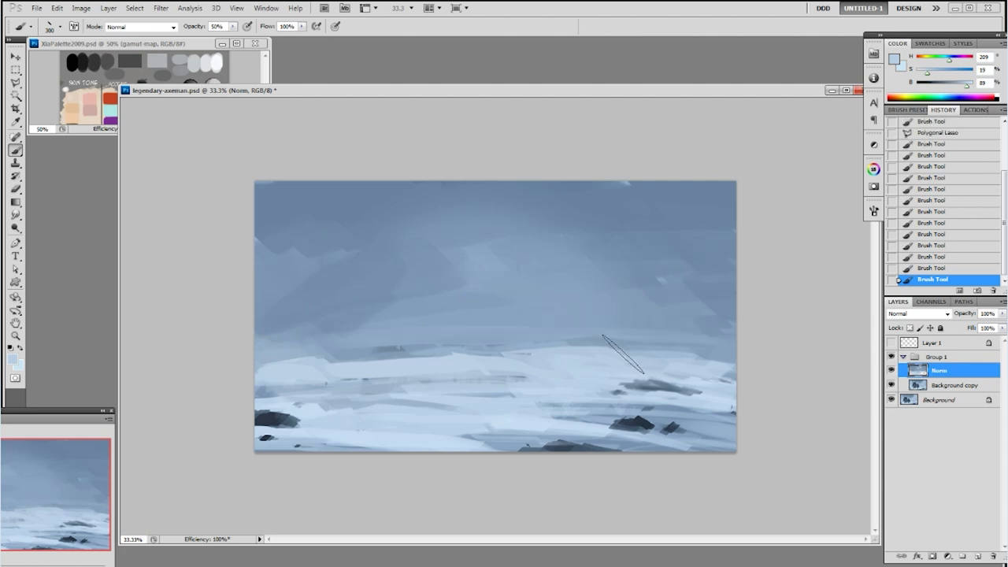
pyautogui.moveTo(430, 345)
pyautogui.mouseDown()
pyautogui.moveTo(519, 345)
pyautogui.moveTo(435, 347)
pyautogui.mouseUp()
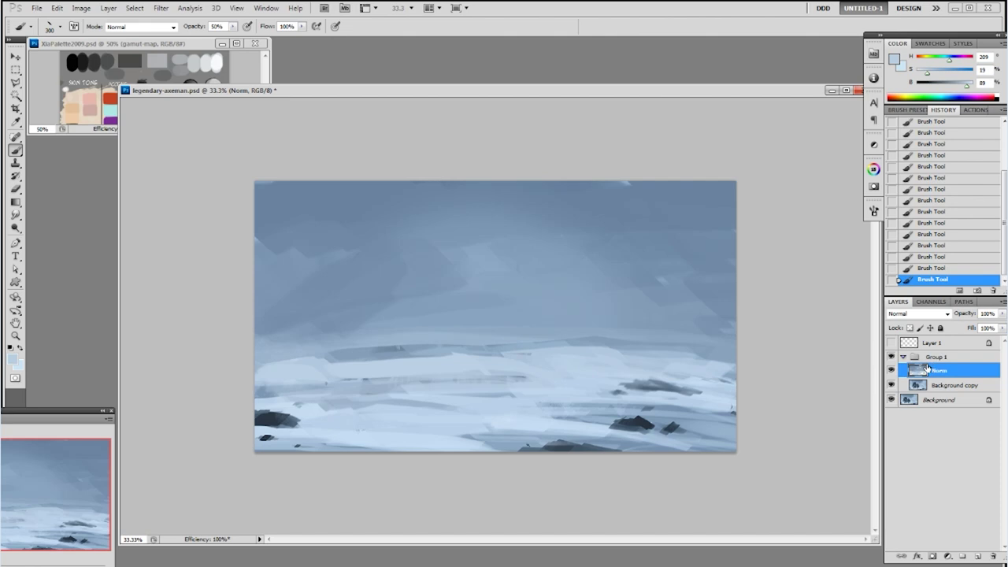
# - Add a new layer and paint sampled light and dark blue strokes across the sky and distant mountains
pyautogui.hotkey('ctrl', 'shift', 'alt', 'n')
pyautogui.keyDown('alt'); pyautogui.click(493, 259); pyautogui.keyUp('alt')
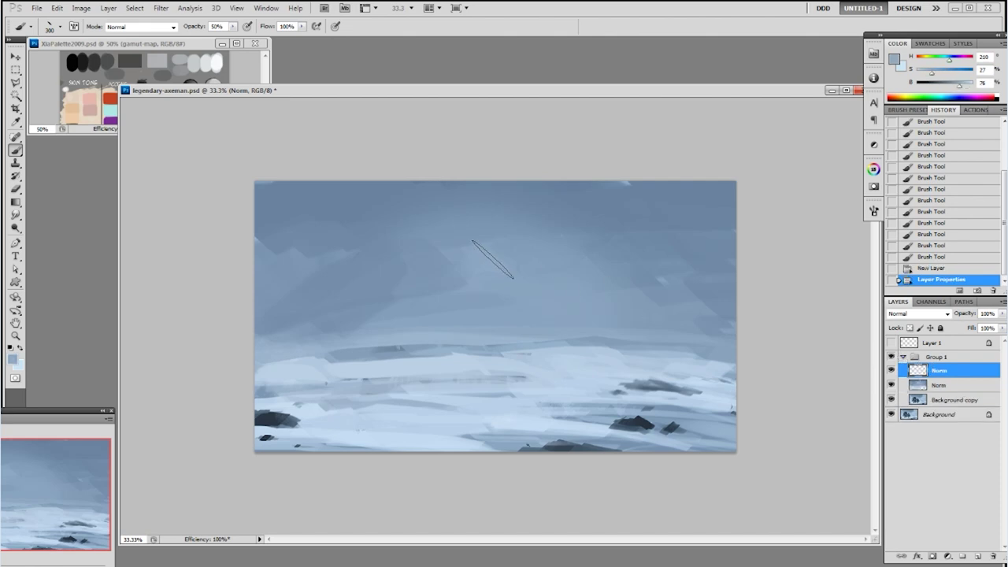
pyautogui.moveTo(265, 253)
pyautogui.mouseDown()
pyautogui.moveTo(314, 234)
pyautogui.moveTo(292, 234)
pyautogui.moveTo(394, 262)
pyautogui.moveTo(502, 254)
pyautogui.moveTo(391, 273)
pyautogui.moveTo(500, 256)
pyautogui.moveTo(386, 233)
pyautogui.moveTo(276, 229)
pyautogui.moveTo(629, 251)
pyautogui.mouseUp()
pyautogui.keyDown('alt'); pyautogui.click(355, 214); pyautogui.keyUp('alt')
pyautogui.moveTo(629, 252); pyautogui.dragTo(441, 242)
pyautogui.keyDown('alt'); pyautogui.click(540, 219); pyautogui.keyUp('alt')
pyautogui.moveTo(523, 236)
pyautogui.mouseDown()
pyautogui.moveTo(394, 243)
pyautogui.moveTo(346, 228)
pyautogui.moveTo(504, 253)
pyautogui.moveTo(727, 260)
pyautogui.mouseUp()
# - Sample sky tones and blend them over the hazy area above the horizon opposite the pale mountain slope
pyautogui.keyDown('alt'); pyautogui.click(373, 228); pyautogui.keyUp('alt')
pyautogui.keyDown('alt'); pyautogui.click(662, 281); pyautogui.keyUp('alt')
pyautogui.moveTo(657, 291); pyautogui.dragTo(757, 302)
pyautogui.moveTo(752, 302); pyautogui.dragTo(571, 292)
# - Switch to an irregular textured brush, enlarge it to 1000 px and undo the trial stroke
pyautogui.rightClick(553, 288)
pyautogui.click(597, 419)
pyautogui.moveTo(690, 259)
pyautogui.mouseDown()
pyautogui.moveTo(596, 261)
pyautogui.moveTo(748, 288)
pyautogui.mouseUp()
pyautogui.press(']')
pyautogui.press(']')
pyautogui.press(']')
pyautogui.press(']')
pyautogui.press(']')
pyautogui.press(']')
pyautogui.press(']')
pyautogui.press(']')
pyautogui.press(']')
pyautogui.hotkey('ctrl', 'z')
# - Paint pale mist in sampled snow colour across the sky above the horizon with the textured brush
pyautogui.keyDown('alt'); pyautogui.click(554, 345); pyautogui.keyUp('alt')
pyautogui.moveTo(555, 270); pyautogui.dragTo(665, 268)
pyautogui.moveTo(500, 274); pyautogui.dragTo(738, 289)
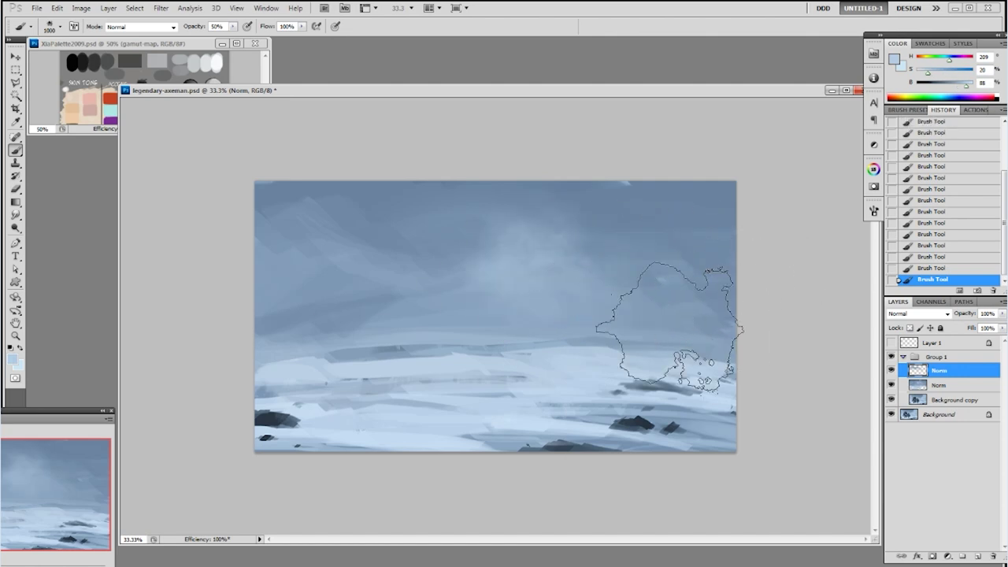
# - Paint textured mist across the upper sky and enlarge the brush to 1400 px
pyautogui.moveTo(264, 276); pyautogui.dragTo(301, 306)
pyautogui.press(']')
pyautogui.press(']')
pyautogui.press(']')
pyautogui.press(']')
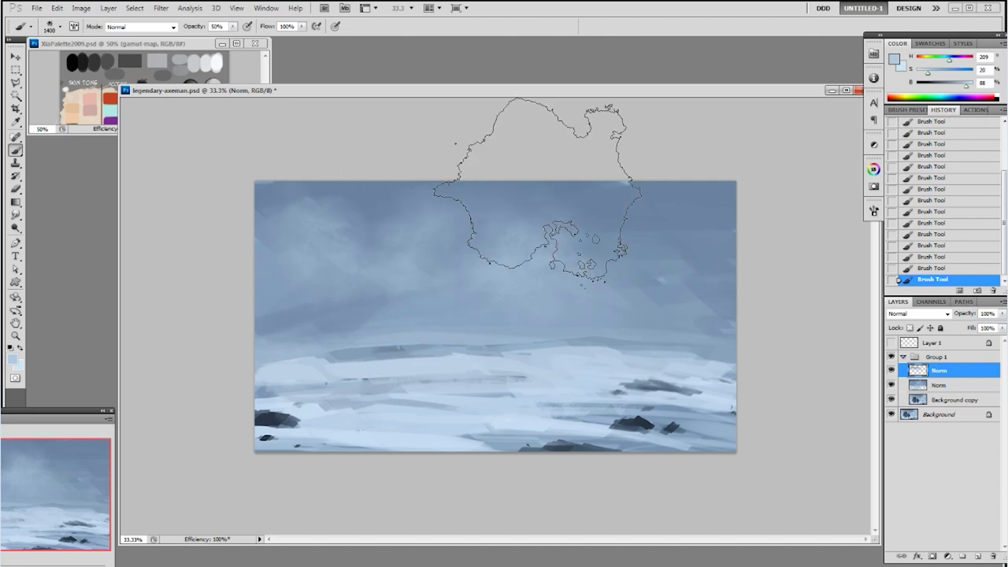
# - Switch to the 19 px slanted brush, add a new layer and sample the dark colour of the foreground rock
pyautogui.rightClick(399, 242)
pyautogui.click(478, 321)
pyautogui.moveTo(656, 277); pyautogui.dragTo(666, 282)
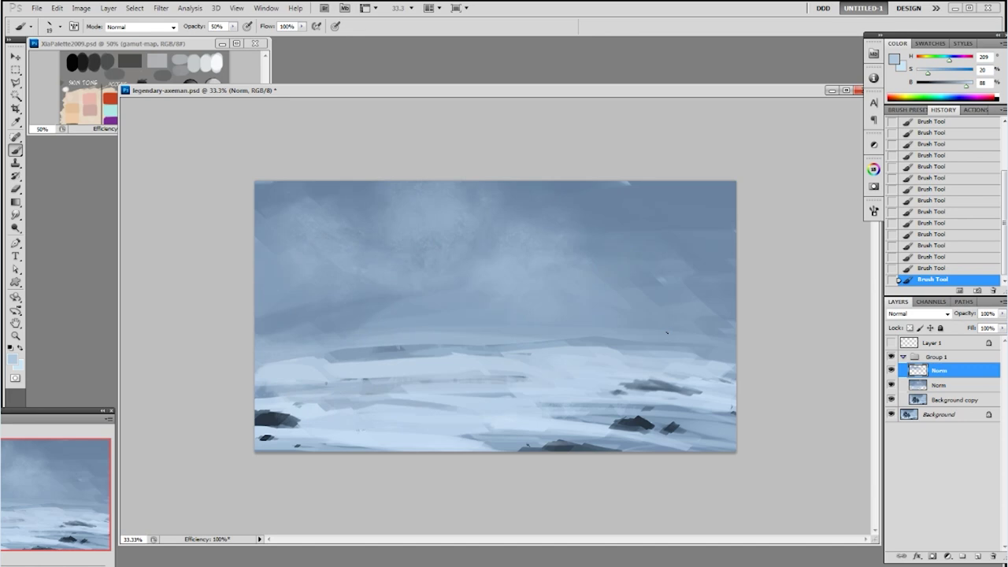
pyautogui.press('F2')
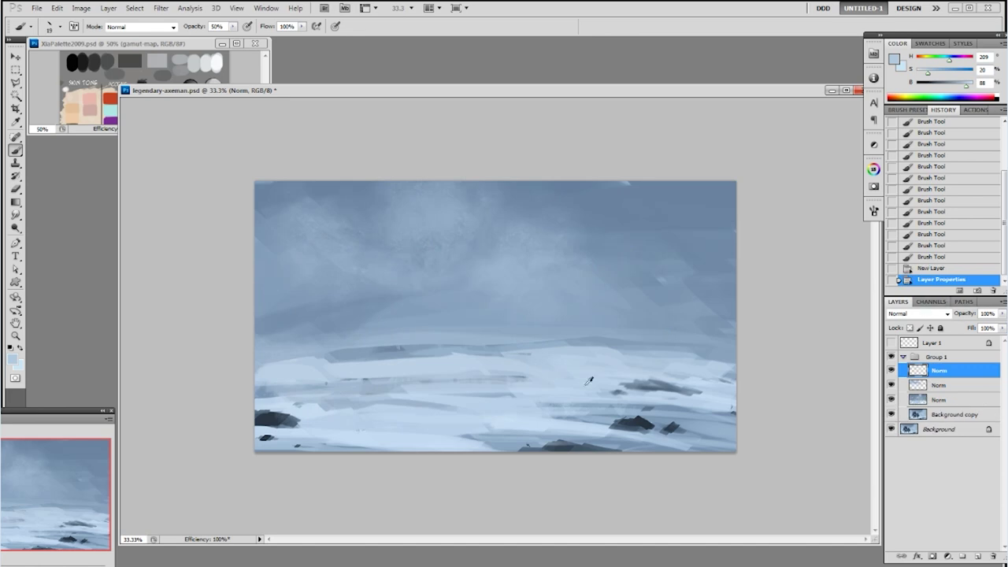
pyautogui.keyDown('alt'); pyautogui.click(631, 418); pyautogui.keyUp('alt')
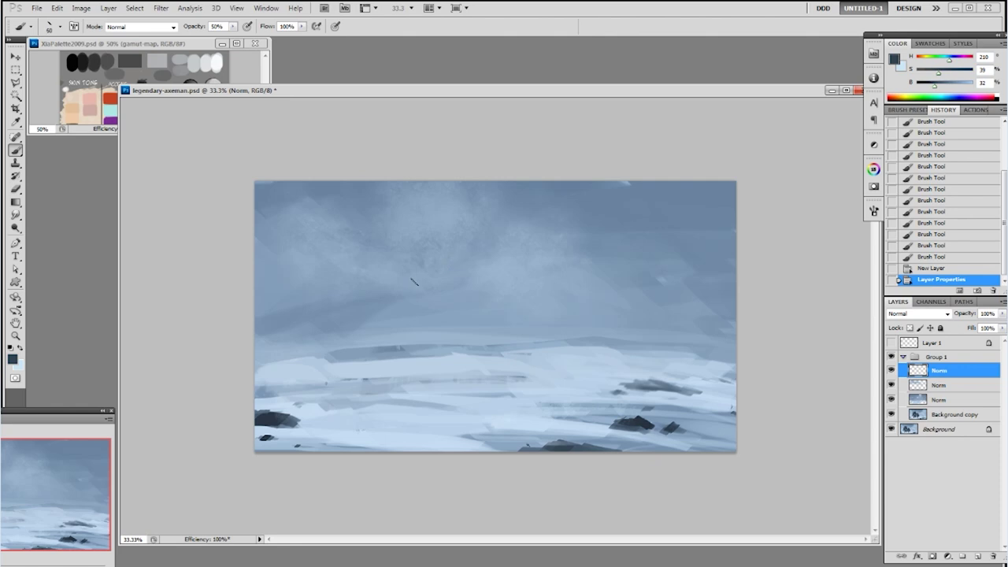
# - Set the brush opacity to 100% and block in a dark standing figure's head, torso, arms and upper legs above the horizon
pyautogui.moveTo(435, 246)
pyautogui.mouseDown()
pyautogui.moveTo(443, 224)
pyautogui.moveTo(415, 270)
pyautogui.mouseUp()
pyautogui.hotkey('ctrl', 'z')
pyautogui.press('0')
pyautogui.moveTo(429, 229)
pyautogui.mouseDown()
pyautogui.moveTo(462, 256)
pyautogui.moveTo(441, 235)
pyautogui.mouseUp()
pyautogui.moveTo(417, 283)
pyautogui.mouseDown()
pyautogui.moveTo(415, 303)
pyautogui.moveTo(448, 277)
pyautogui.moveTo(441, 304)
pyautogui.moveTo(465, 264)
pyautogui.moveTo(480, 302)
pyautogui.moveTo(433, 316)
pyautogui.moveTo(456, 311)
pyautogui.moveTo(438, 330)
pyautogui.moveTo(469, 325)
pyautogui.mouseUp()
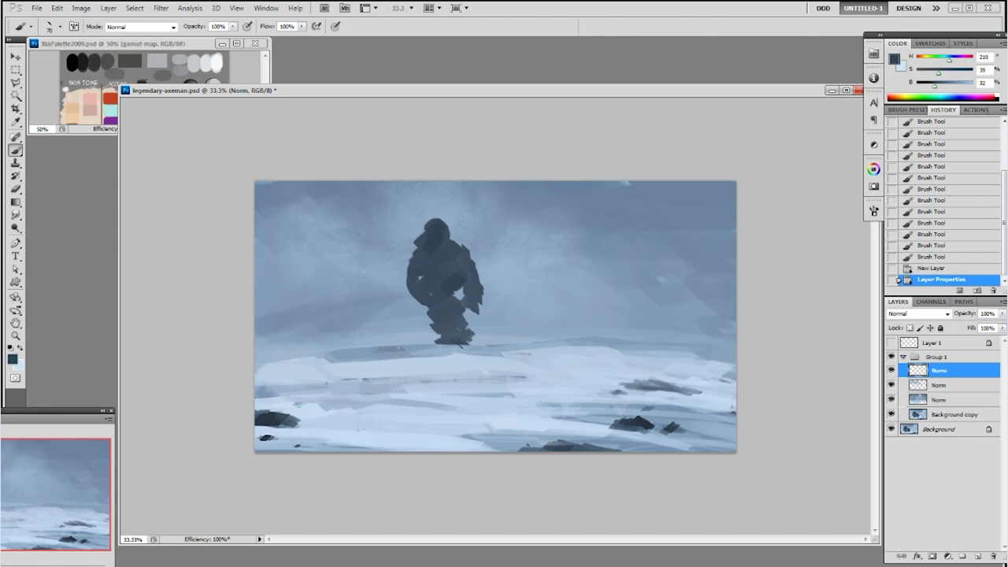
# - Clear any selection and extend the figure's legs down to the edge of the snow
pyautogui.hotkey('ctrl', 'd')
pyautogui.moveTo(461, 342); pyautogui.dragTo(452, 344)
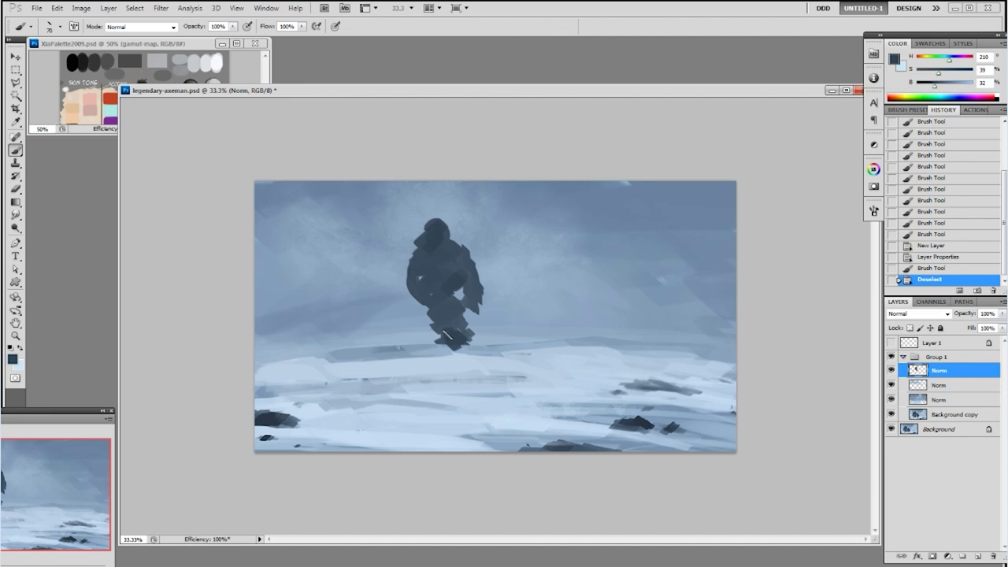
pyautogui.moveTo(440, 329)
pyautogui.mouseDown()
pyautogui.moveTo(459, 362)
pyautogui.moveTo(465, 355)
pyautogui.mouseUp()
# - Paint the figure's arm bent outward in sampled dark blue, reshape the hood and solidify the leg and foot
pyautogui.moveTo(404, 281)
pyautogui.mouseDown()
pyautogui.moveTo(468, 265)
pyautogui.moveTo(405, 266)
pyautogui.moveTo(430, 241)
pyautogui.moveTo(411, 248)
pyautogui.mouseUp()
pyautogui.keyDown('alt'); pyautogui.click(468, 265); pyautogui.keyUp('alt')
pyautogui.keyDown('alt'); pyautogui.click(407, 278); pyautogui.keyUp('alt')
pyautogui.moveTo(393, 257)
pyautogui.mouseDown()
pyautogui.moveTo(398, 279)
pyautogui.moveTo(410, 257)
pyautogui.mouseUp()
pyautogui.moveTo(411, 256); pyautogui.dragTo(406, 263)
pyautogui.moveTo(408, 259); pyautogui.dragTo(413, 264)
pyautogui.moveTo(432, 228)
pyautogui.mouseDown()
pyautogui.moveTo(438, 218)
pyautogui.moveTo(447, 235)
pyautogui.mouseUp()
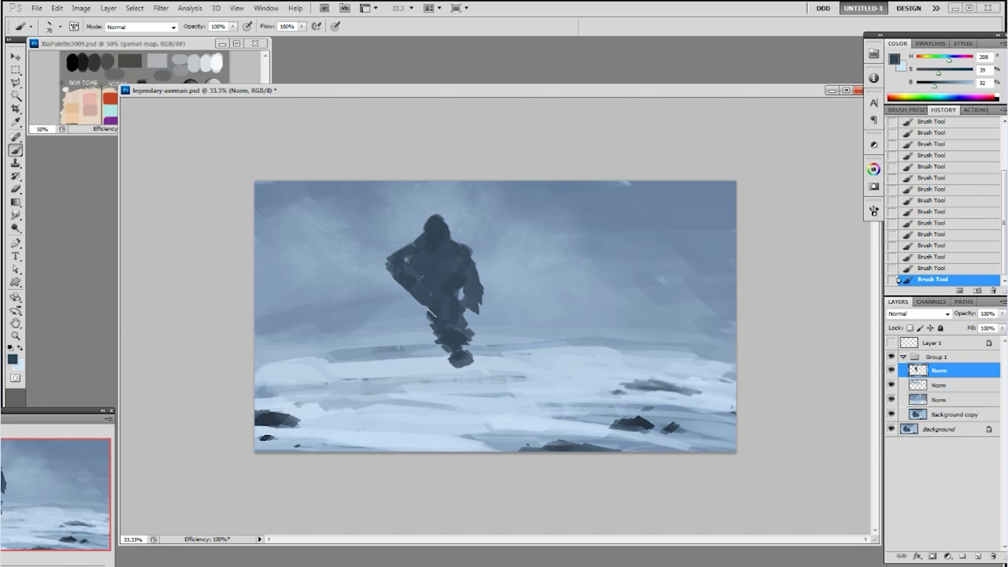
pyautogui.moveTo(429, 315)
pyautogui.mouseDown()
pyautogui.moveTo(454, 337)
pyautogui.moveTo(455, 360)
pyautogui.moveTo(468, 350)
pyautogui.moveTo(459, 362)
pyautogui.mouseUp()
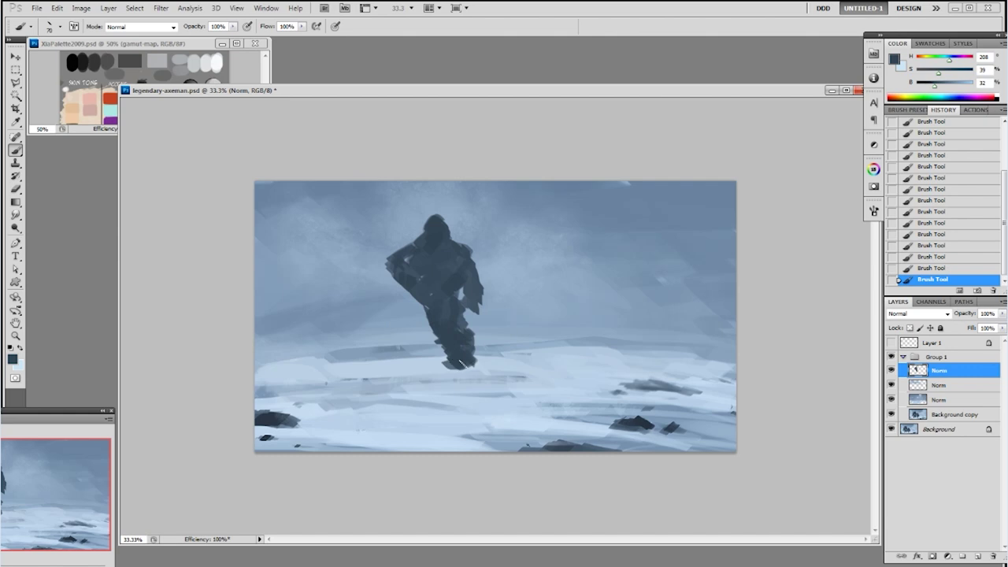
# - Add a new layer beneath the figure and mix a dark olive of H 50, S 12, B 24, undoing the trial strokes
pyautogui.click(936, 387)
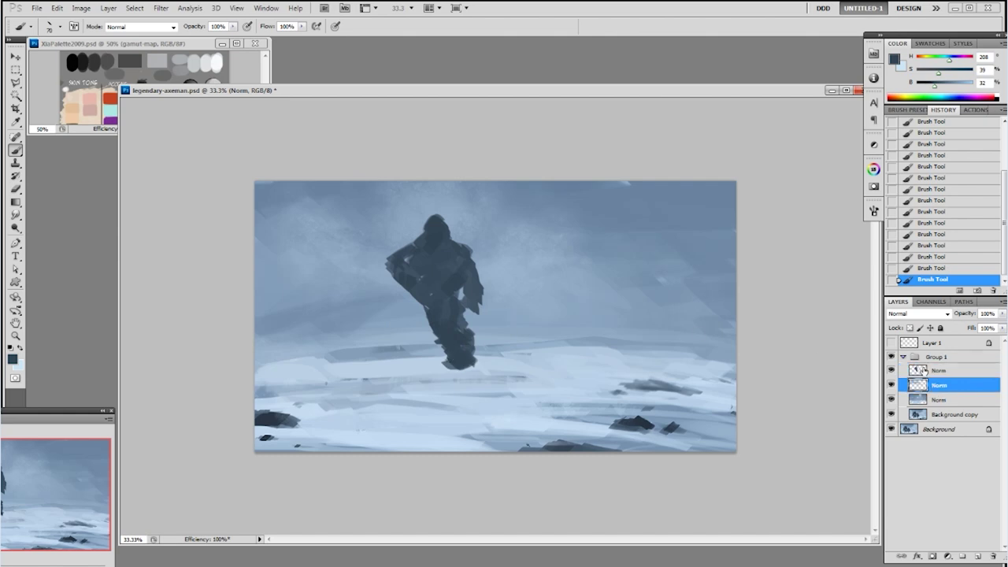
pyautogui.hotkey('ctrl', 'shift', 'alt', 'n')
pyautogui.moveTo(948, 61); pyautogui.dragTo(927, 63)
pyautogui.moveTo(398, 305); pyautogui.dragTo(379, 318)
pyautogui.hotkey('ctrl', 'z')
pyautogui.moveTo(939, 74); pyautogui.dragTo(923, 75)
pyautogui.moveTo(384, 291); pyautogui.dragTo(367, 328)
pyautogui.hotkey('ctrl', 'z')
pyautogui.moveTo(934, 84); pyautogui.dragTo(929, 86)
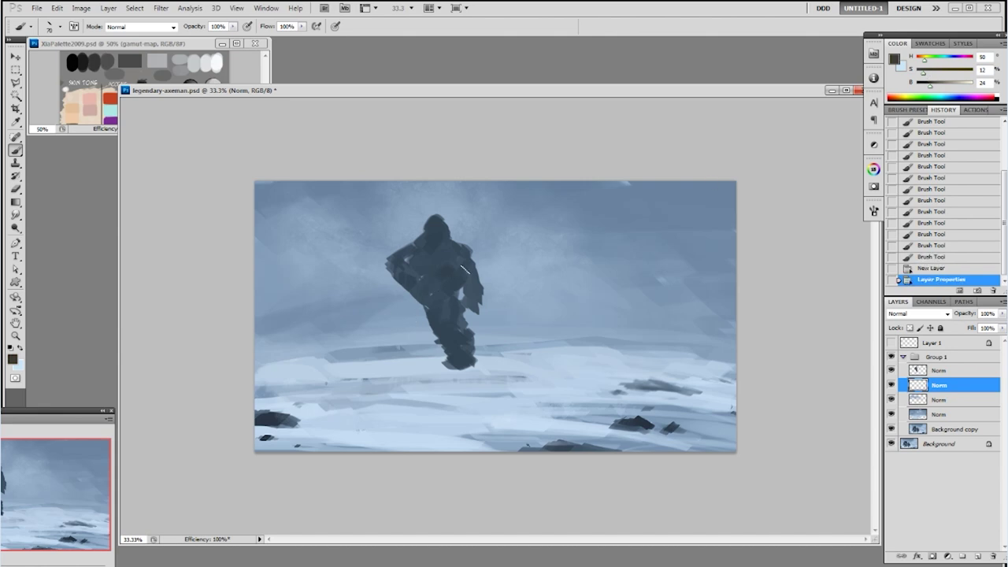
# - Warm the paint colour to a brown of H 40, S 44, B 29 and undo the test stroke beside the figure
pyautogui.click(935, 71)
pyautogui.click(932, 81)
pyautogui.click(942, 72)
pyautogui.moveTo(413, 301); pyautogui.dragTo(415, 306)
pyautogui.hotkey('ctrl', 'z')
pyautogui.hotkey('ctrl', 'z')
# - Add a new layer above the figure, try a brown stroke at the hip with 50% opacity, undo it and sample the colour there
pyautogui.click(939, 370)
pyautogui.hotkey('ctrl', 'shift', 'alt', 'n')
pyautogui.moveTo(433, 284); pyautogui.dragTo(422, 302)
pyautogui.press('5')
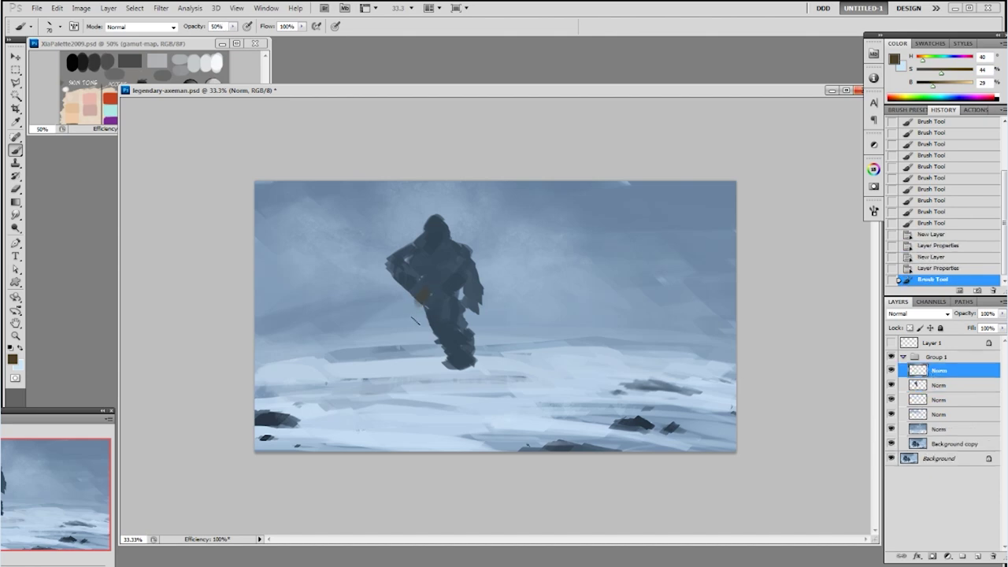
pyautogui.hotkey('ctrl', 'z')
pyautogui.keyDown('alt'); pyautogui.click(428, 289); pyautogui.keyUp('alt')
# - Paint the brown head and neck of a horse in front of the rider on the layer beneath, undoing the strokes in sampled dark blue
pyautogui.click(938, 399)
pyautogui.moveTo(367, 291)
pyautogui.mouseDown()
pyautogui.moveTo(356, 313)
pyautogui.moveTo(365, 293)
pyautogui.moveTo(378, 305)
pyautogui.moveTo(353, 323)
pyautogui.moveTo(361, 306)
pyautogui.moveTo(353, 325)
pyautogui.moveTo(362, 273)
pyautogui.moveTo(379, 289)
pyautogui.moveTo(373, 314)
pyautogui.moveTo(382, 322)
pyautogui.moveTo(392, 328)
pyautogui.moveTo(412, 306)
pyautogui.moveTo(372, 324)
pyautogui.moveTo(382, 333)
pyautogui.moveTo(374, 312)
pyautogui.moveTo(460, 335)
pyautogui.moveTo(372, 343)
pyautogui.mouseUp()
pyautogui.keyDown('alt'); pyautogui.click(446, 337); pyautogui.keyUp('alt')
pyautogui.hotkey('ctrl', 'z')
pyautogui.keyDown('alt'); pyautogui.click(445, 335); pyautogui.keyUp('alt')
pyautogui.hotkey('ctrl', 'z')
# - Darken the sampled blue to 24% brightness and paint the horse's face, ears and lower chest
pyautogui.moveTo(935, 85); pyautogui.dragTo(929, 85)
pyautogui.moveTo(357, 327)
pyautogui.mouseDown()
pyautogui.moveTo(401, 324)
pyautogui.moveTo(379, 309)
pyautogui.moveTo(387, 322)
pyautogui.mouseUp()
pyautogui.moveTo(347, 289)
pyautogui.mouseDown()
pyautogui.moveTo(338, 319)
pyautogui.moveTo(351, 273)
pyautogui.moveTo(374, 285)
pyautogui.moveTo(373, 298)
pyautogui.moveTo(351, 289)
pyautogui.moveTo(366, 285)
pyautogui.moveTo(346, 312)
pyautogui.moveTo(343, 291)
pyautogui.moveTo(359, 283)
pyautogui.moveTo(344, 291)
pyautogui.moveTo(337, 276)
pyautogui.moveTo(361, 260)
pyautogui.mouseUp()
pyautogui.keyDown('alt'); pyautogui.click(350, 288); pyautogui.keyUp('alt')
pyautogui.keyDown('alt'); pyautogui.click(343, 318); pyautogui.keyUp('alt')
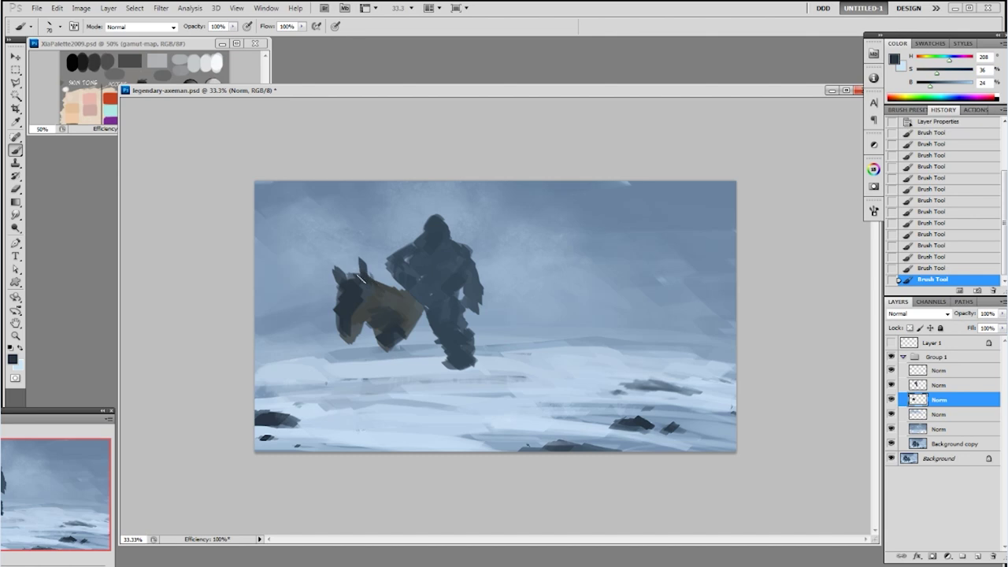
# - Trim the horse's ear nearest the rider with a smaller eraser, then return to the brush
pyautogui.press('e')
pyautogui.press('[')
pyautogui.press('[')
pyautogui.press('[')
pyautogui.press('[')
pyautogui.press('[')
pyautogui.moveTo(363, 256); pyautogui.dragTo(359, 266)
pyautogui.press('b')
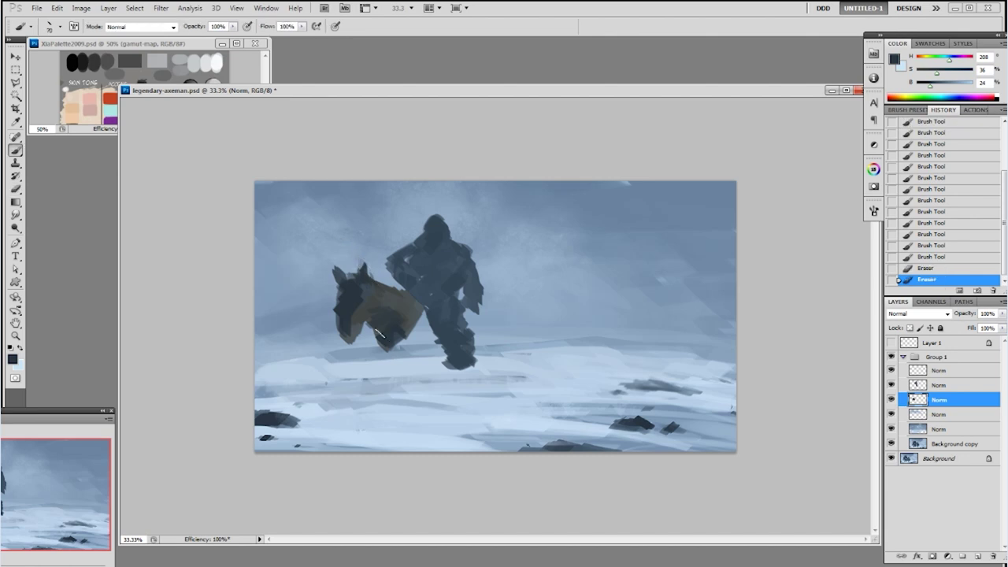
# - Enlarge the brush to 200 px and block in the horse's dark chest and belly below the neck
pyautogui.press(']')
pyautogui.press(']')
pyautogui.press(']')
pyautogui.press(']')
pyautogui.press(']')
pyautogui.press(']')
pyautogui.moveTo(374, 319)
pyautogui.mouseDown()
pyautogui.moveTo(386, 342)
pyautogui.moveTo(383, 331)
pyautogui.mouseUp()
pyautogui.moveTo(385, 313); pyautogui.dragTo(396, 361)
pyautogui.moveTo(383, 346); pyautogui.dragTo(396, 365)
pyautogui.moveTo(391, 362)
pyautogui.mouseDown()
pyautogui.moveTo(412, 351)
pyautogui.moveTo(425, 316)
pyautogui.moveTo(413, 321)
pyautogui.moveTo(425, 374)
pyautogui.mouseUp()
pyautogui.moveTo(421, 338)
pyautogui.mouseDown()
pyautogui.moveTo(433, 366)
pyautogui.moveTo(404, 331)
pyautogui.moveTo(411, 369)
pyautogui.mouseUp()
pyautogui.moveTo(408, 364); pyautogui.dragTo(413, 373)
# - Sample tones from the horse and blend a dark grey-blue over its neck and chest
pyautogui.keyDown('alt'); pyautogui.click(401, 320); pyautogui.keyUp('alt')
pyautogui.moveTo(387, 318)
pyautogui.mouseDown()
pyautogui.moveTo(378, 327)
pyautogui.moveTo(364, 313)
pyautogui.mouseUp()
pyautogui.keyDown('alt'); pyautogui.click(385, 291); pyautogui.keyUp('alt')
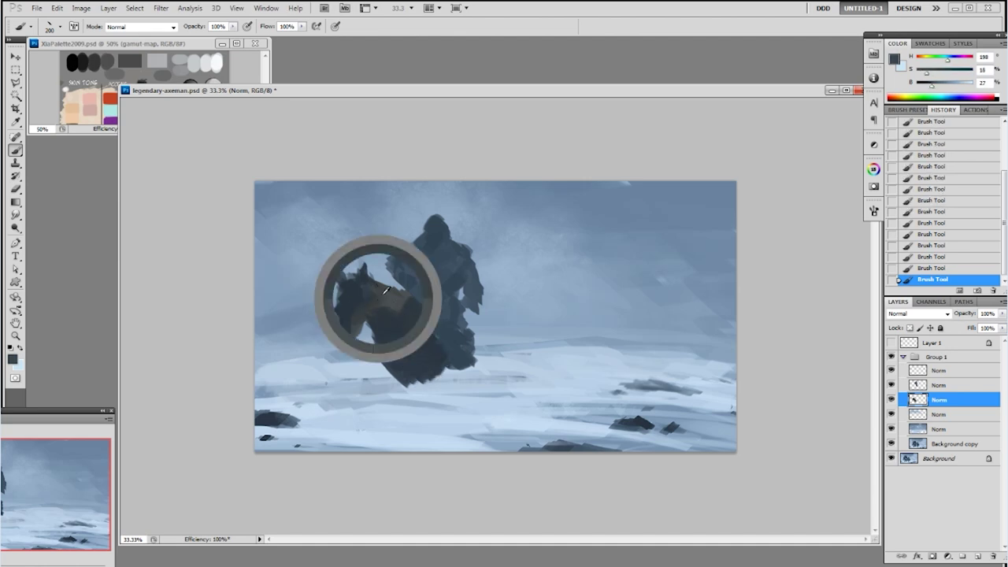
pyautogui.moveTo(398, 349); pyautogui.dragTo(398, 323)
# - Reduce the brush size and paint sampled brown and dark strokes along the horse's shoulder
pyautogui.press('[')
pyautogui.press('[')
pyautogui.press('[')
pyautogui.press('[')
pyautogui.press('[')
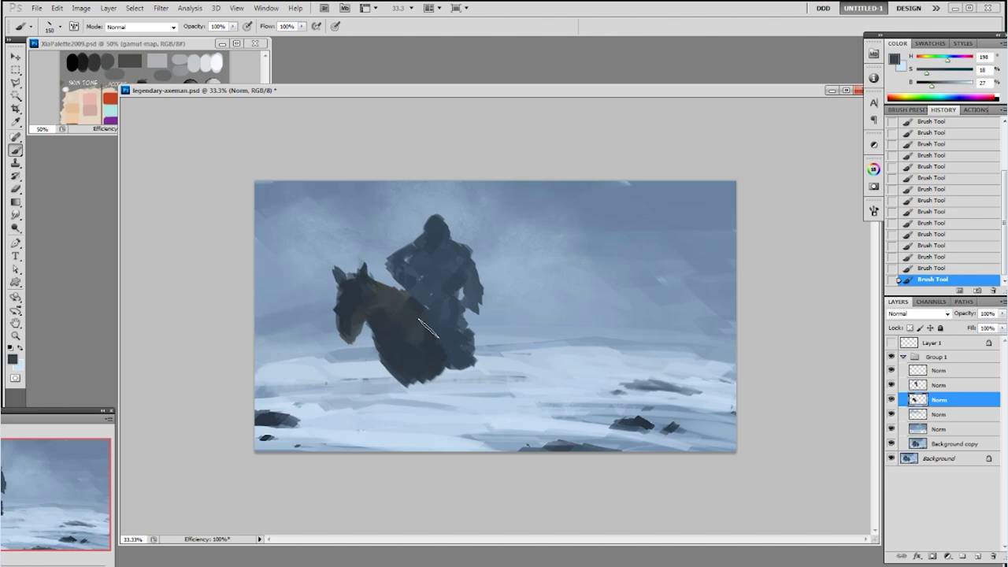
pyautogui.keyDown('alt'); pyautogui.click(407, 295); pyautogui.keyUp('alt')
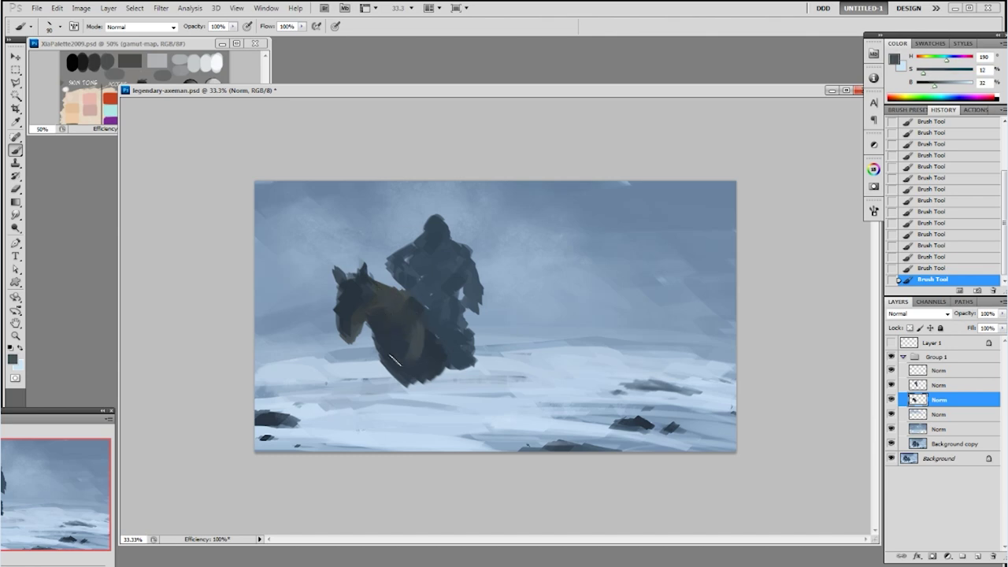
pyautogui.keyDown('alt'); pyautogui.click(414, 314); pyautogui.keyUp('alt')
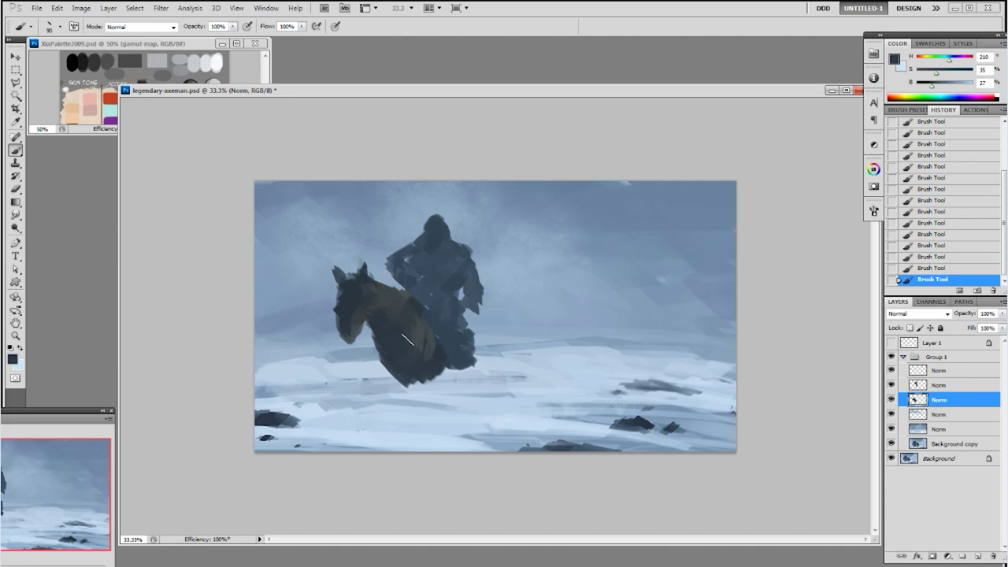
# - Paint the horse's rounded hindquarters behind the rider and its two front legs in sampled dark blue
pyautogui.keyDown('alt'); pyautogui.click(466, 342); pyautogui.keyUp('alt')
pyautogui.moveTo(479, 339)
pyautogui.mouseDown()
pyautogui.moveTo(464, 310)
pyautogui.moveTo(485, 328)
pyautogui.moveTo(478, 365)
pyautogui.mouseUp()
pyautogui.moveTo(420, 374); pyautogui.dragTo(420, 435)
pyautogui.moveTo(417, 399); pyautogui.dragTo(428, 449)
pyautogui.moveTo(384, 369)
pyautogui.mouseDown()
pyautogui.moveTo(380, 398)
pyautogui.moveTo(394, 398)
pyautogui.mouseUp()
pyautogui.moveTo(373, 334)
pyautogui.mouseDown()
pyautogui.moveTo(378, 383)
pyautogui.moveTo(397, 386)
pyautogui.moveTo(376, 392)
pyautogui.moveTo(368, 414)
pyautogui.moveTo(373, 438)
pyautogui.moveTo(382, 432)
pyautogui.moveTo(395, 445)
pyautogui.mouseUp()
pyautogui.moveTo(374, 409); pyautogui.dragTo(389, 437)
pyautogui.moveTo(381, 378)
pyautogui.mouseDown()
pyautogui.moveTo(440, 382)
pyautogui.moveTo(444, 369)
pyautogui.moveTo(434, 388)
pyautogui.moveTo(453, 373)
pyautogui.moveTo(404, 390)
pyautogui.moveTo(413, 380)
pyautogui.moveTo(415, 443)
pyautogui.moveTo(417, 420)
pyautogui.moveTo(435, 436)
pyautogui.moveTo(432, 409)
pyautogui.mouseUp()
# - Refine the outer front leg by alternately erasing and repainting it, and undo the last stroke between the legs
pyautogui.press('e')
pyautogui.press('b')
pyautogui.moveTo(395, 381)
pyautogui.mouseDown()
pyautogui.moveTo(368, 419)
pyautogui.moveTo(360, 387)
pyautogui.moveTo(362, 421)
pyautogui.moveTo(386, 444)
pyautogui.mouseUp()
pyautogui.press('e')
pyautogui.press('b')
pyautogui.moveTo(389, 393)
pyautogui.mouseDown()
pyautogui.moveTo(391, 444)
pyautogui.moveTo(416, 412)
pyautogui.moveTo(410, 432)
pyautogui.mouseUp()
pyautogui.hotkey('ctrl', 'z')
# - Repaint the upper part of the inner front leg and erase along its edge to slim it down to the hoof
pyautogui.moveTo(437, 395); pyautogui.dragTo(433, 408)
pyautogui.press('e')
pyautogui.moveTo(435, 406); pyautogui.dragTo(422, 454)
pyautogui.moveTo(430, 431); pyautogui.dragTo(419, 450)
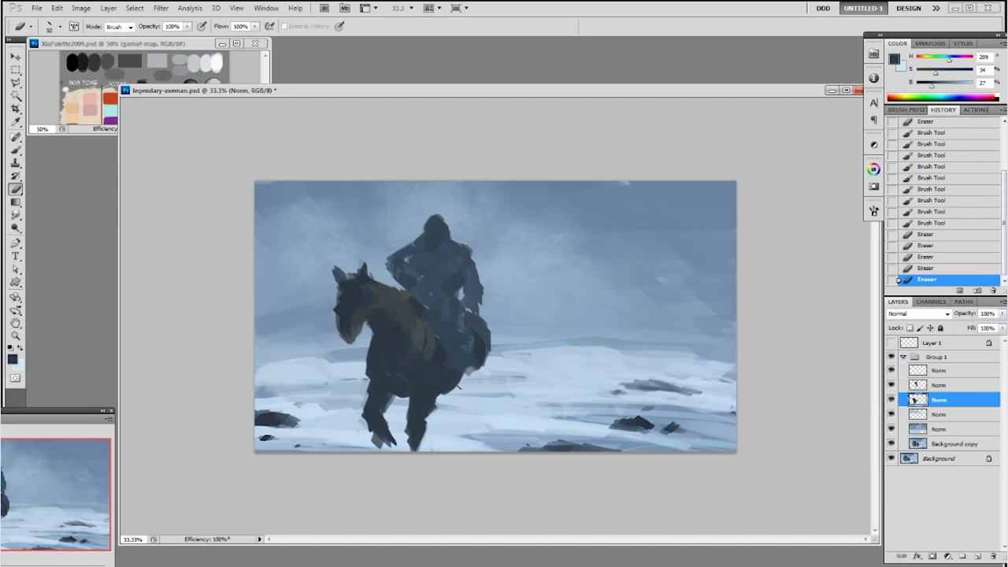
# - Paint the horse's two hind legs with a smaller brush and add dark strokes along the muzzle and jaw
pyautogui.press('b')
pyautogui.moveTo(454, 383)
pyautogui.mouseDown()
pyautogui.moveTo(477, 364)
pyautogui.moveTo(483, 403)
pyautogui.mouseUp()
pyautogui.moveTo(487, 368)
pyautogui.mouseDown()
pyautogui.moveTo(487, 435)
pyautogui.moveTo(481, 410)
pyautogui.moveTo(480, 422)
pyautogui.moveTo(444, 408)
pyautogui.moveTo(451, 399)
pyautogui.mouseUp()
pyautogui.press('[')
pyautogui.press('[')
pyautogui.moveTo(449, 393); pyautogui.dragTo(453, 415)
pyautogui.moveTo(338, 323)
pyautogui.mouseDown()
pyautogui.moveTo(343, 347)
pyautogui.moveTo(362, 350)
pyautogui.moveTo(364, 334)
pyautogui.mouseUp()
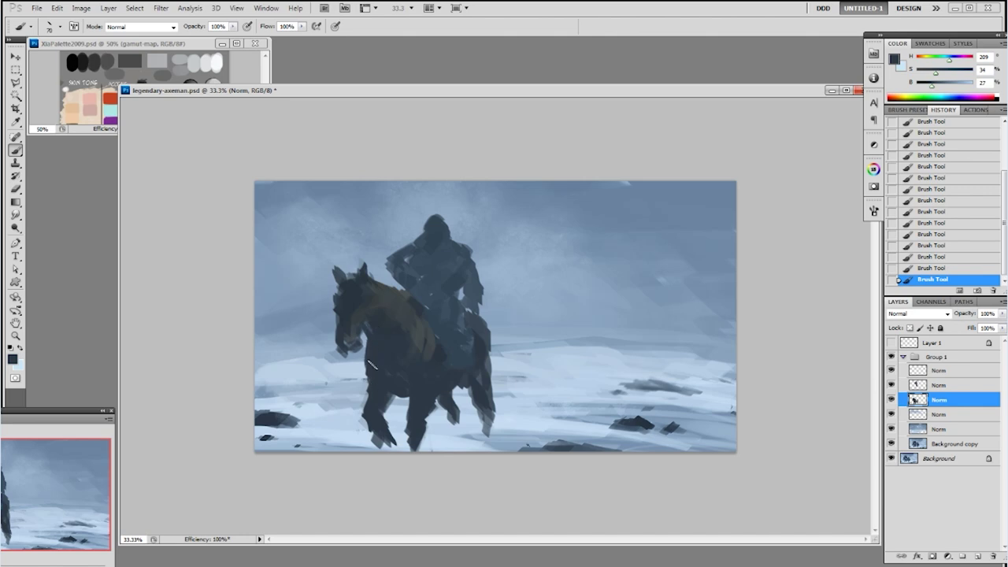
# - Paint the horse's tail sweeping down from the hindquarters, enlarge the brush and undo the extra stroke in sampled brown-grey
pyautogui.moveTo(487, 323); pyautogui.dragTo(494, 364)
pyautogui.moveTo(486, 327)
pyautogui.mouseDown()
pyautogui.moveTo(514, 382)
pyautogui.moveTo(525, 381)
pyautogui.mouseUp()
pyautogui.press(']')
pyautogui.press(']')
pyautogui.moveTo(492, 326)
pyautogui.mouseDown()
pyautogui.moveTo(498, 370)
pyautogui.moveTo(519, 383)
pyautogui.mouseUp()
pyautogui.keyDown('alt'); pyautogui.click(441, 328); pyautogui.keyUp('alt')
pyautogui.moveTo(491, 318)
pyautogui.mouseDown()
pyautogui.moveTo(501, 362)
pyautogui.moveTo(518, 378)
pyautogui.mouseUp()
pyautogui.hotkey('ctrl', 'z')
# - Add a sampled brown tone to the horse's haunch and compare the image with the rider layer hidden and shown
pyautogui.keyDown('alt'); pyautogui.click(428, 343); pyautogui.keyUp('alt')
pyautogui.moveTo(475, 334); pyautogui.dragTo(469, 366)
pyautogui.click(891, 385)
pyautogui.click(891, 385)
pyautogui.click(890, 386)
pyautogui.click(890, 386)
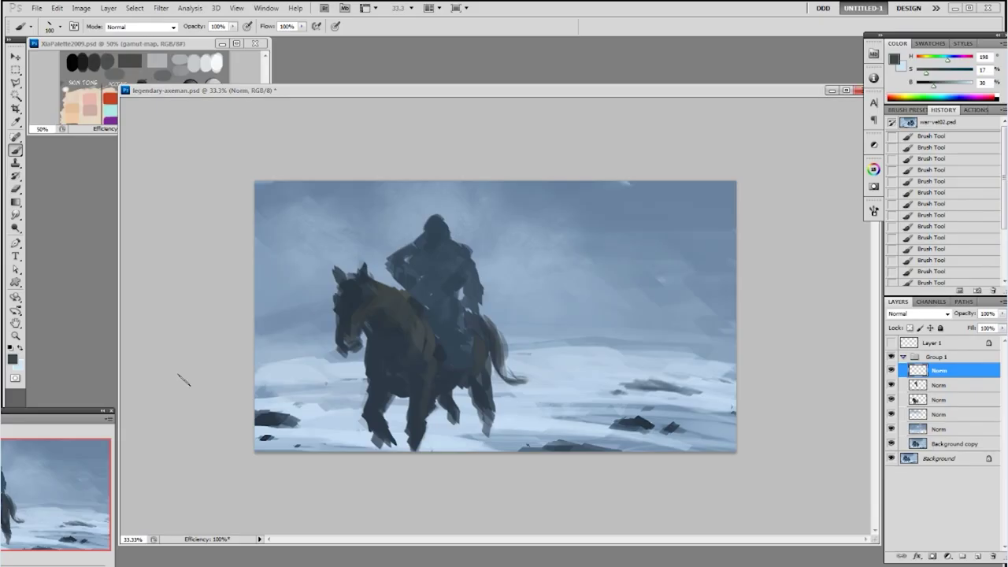
# - Flip the canvas horizontally and paint a slightly lighter blue on the rider's tail-side shoulder with a smaller brush
pyautogui.press('h')
pyautogui.moveTo(787, 297); pyautogui.dragTo(821, 330)
pyautogui.keyDown('alt'); pyautogui.click(542, 262); pyautogui.keyUp('alt')
pyautogui.press('[')
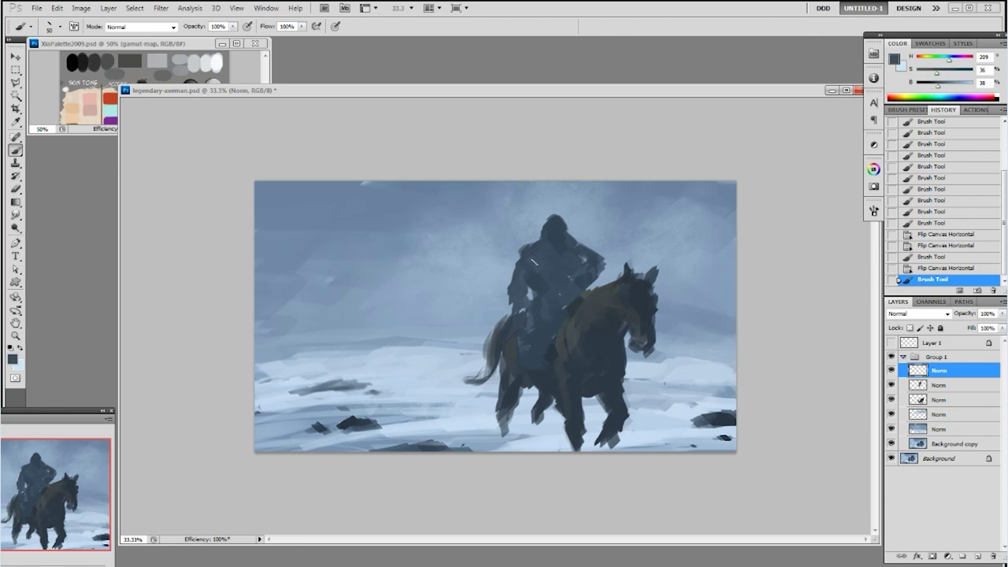
pyautogui.moveTo(940, 88); pyautogui.dragTo(942, 89)
pyautogui.moveTo(531, 268)
pyautogui.mouseDown()
pyautogui.moveTo(538, 251)
pyautogui.moveTo(540, 264)
pyautogui.mouseUp()
# - Resample blues from the rider and blend small strokes into the tail-side shoulder, undoing the misplaced one
pyautogui.keyDown('alt'); pyautogui.click(540, 274); pyautogui.keyUp('alt')
pyautogui.moveTo(542, 268); pyautogui.dragTo(545, 253)
pyautogui.hotkey('ctrl', 'z')
pyautogui.keyDown('alt'); pyautogui.click(540, 242); pyautogui.keyUp('alt')
pyautogui.keyDown('alt'); pyautogui.click(526, 258); pyautogui.keyUp('alt')
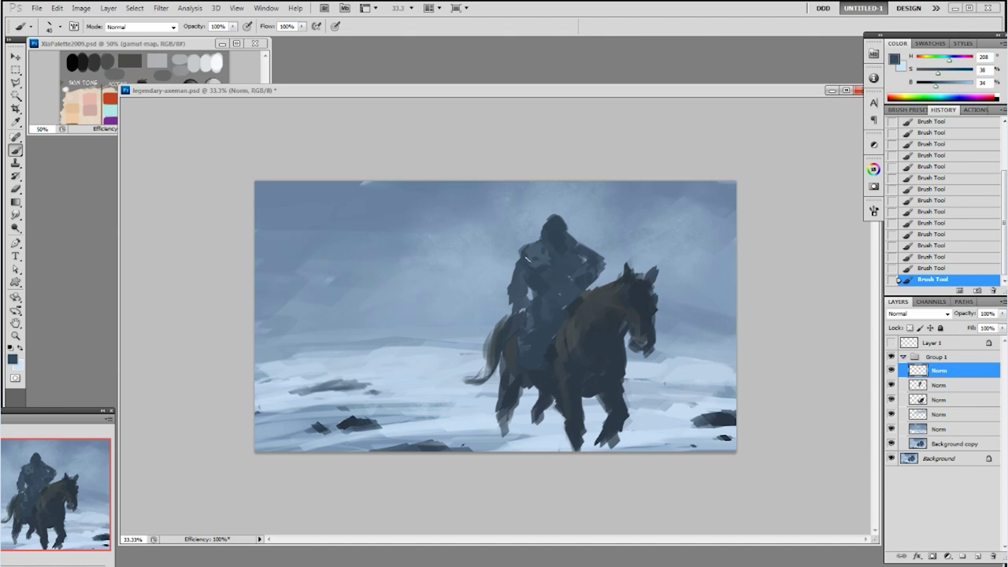
pyautogui.keyDown('alt'); pyautogui.click(532, 253); pyautogui.keyUp('alt')
pyautogui.keyDown('alt'); pyautogui.click(536, 258); pyautogui.keyUp('alt')
# - Shape a lighter fur-like mantle between the rider's shoulder and hood with sampled blues at 50% zoom
pyautogui.hotkey('ctrl', '+')
pyautogui.keyDown('alt'); pyautogui.click(541, 217); pyautogui.keyUp('alt')
pyautogui.keyDown('alt'); pyautogui.click(559, 229); pyautogui.keyUp('alt')
pyautogui.keyDown('alt'); pyautogui.click(568, 236); pyautogui.keyUp('alt')
pyautogui.keyDown('alt'); pyautogui.click(579, 235); pyautogui.keyUp('alt')
pyautogui.keyDown('alt'); pyautogui.click(571, 234); pyautogui.keyUp('alt')
# - Choose the 19 px slanted brush and work sampled dark blue into the mantle's edge below the hood
pyautogui.rightClick(583, 232)
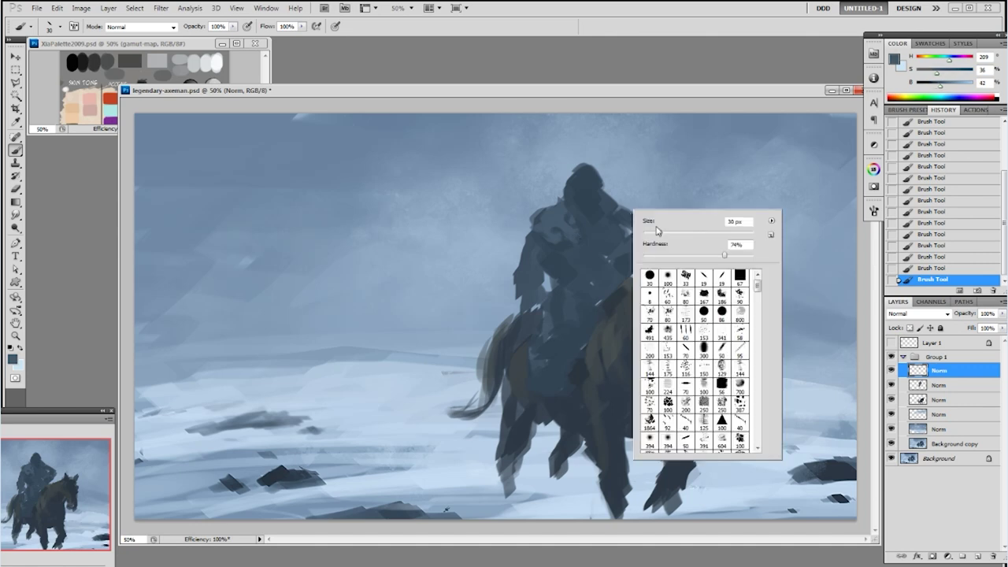
pyautogui.doubleClick(719, 278)
pyautogui.keyDown('alt'); pyautogui.click(575, 237); pyautogui.keyUp('alt')
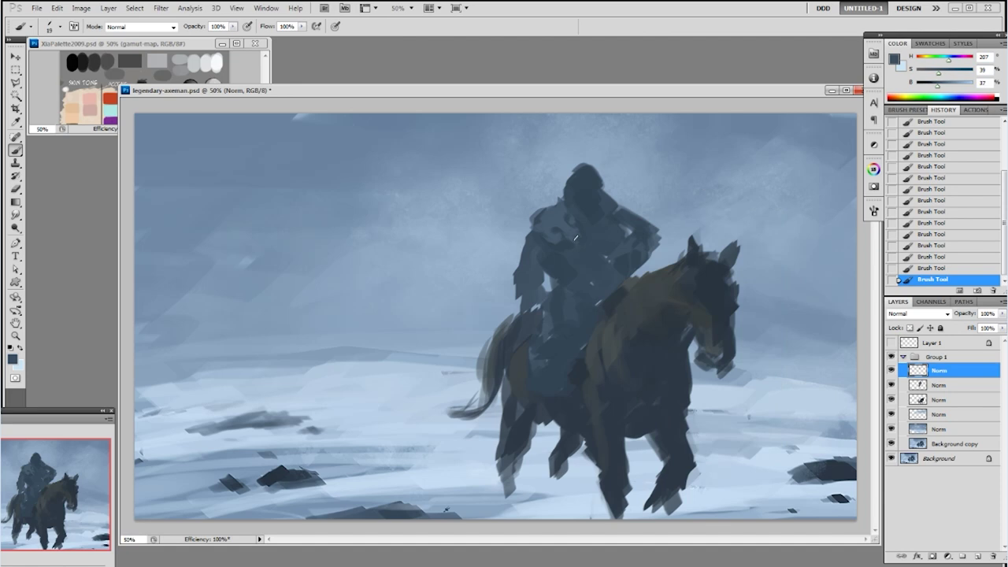
pyautogui.keyDown('alt'); pyautogui.click(577, 237); pyautogui.keyUp('alt')
# - Set the brush opacity to 30%, sample the blue of the rider's shoulder and switch to a speckled texture brush
pyautogui.keyDown('alt'); pyautogui.click(464, 392); pyautogui.keyUp('alt')
pyautogui.press('3')
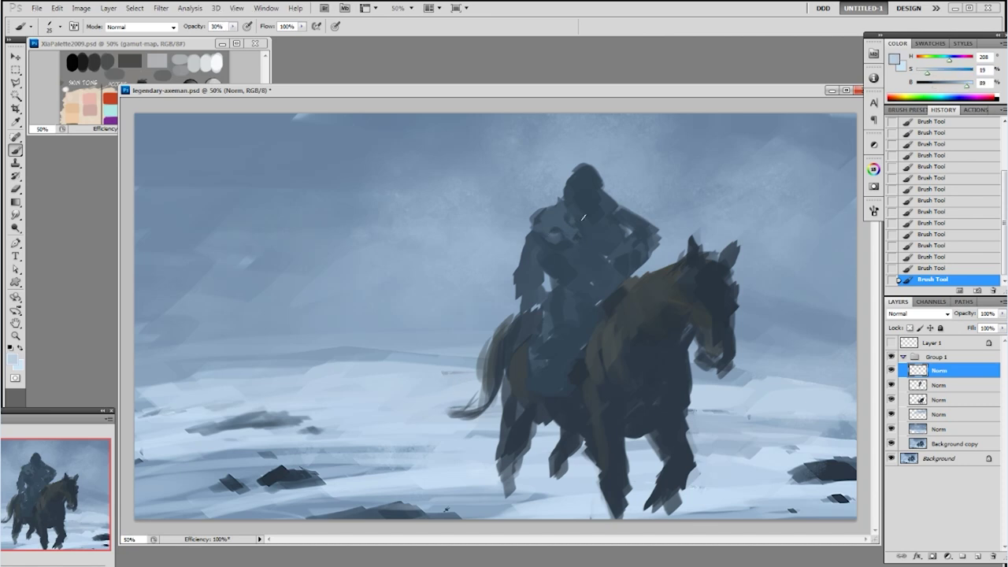
pyautogui.keyDown('alt'); pyautogui.click(552, 243); pyautogui.keyUp('alt')
pyautogui.rightClick(553, 243)
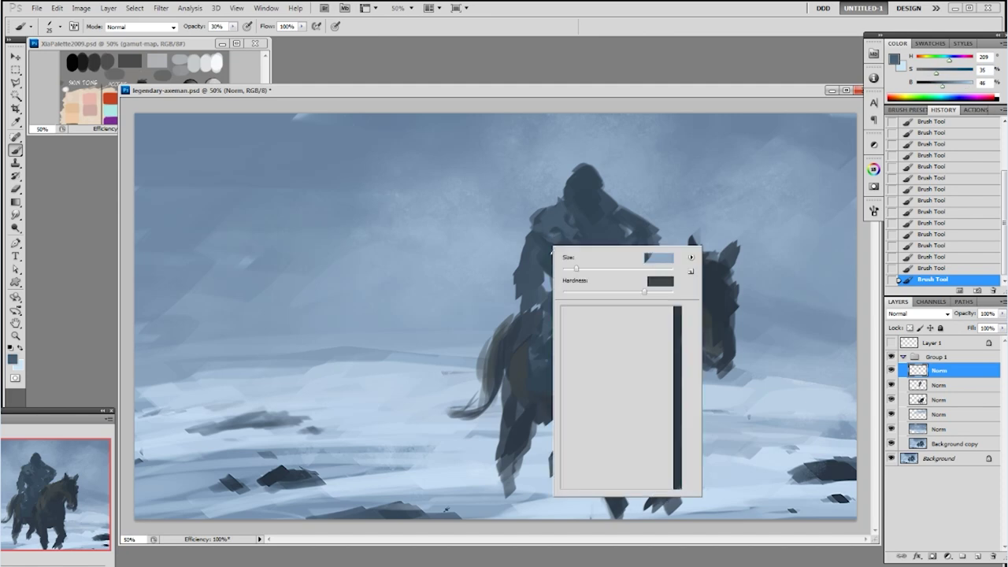
pyautogui.click(590, 362)
pyautogui.click(613, 102)
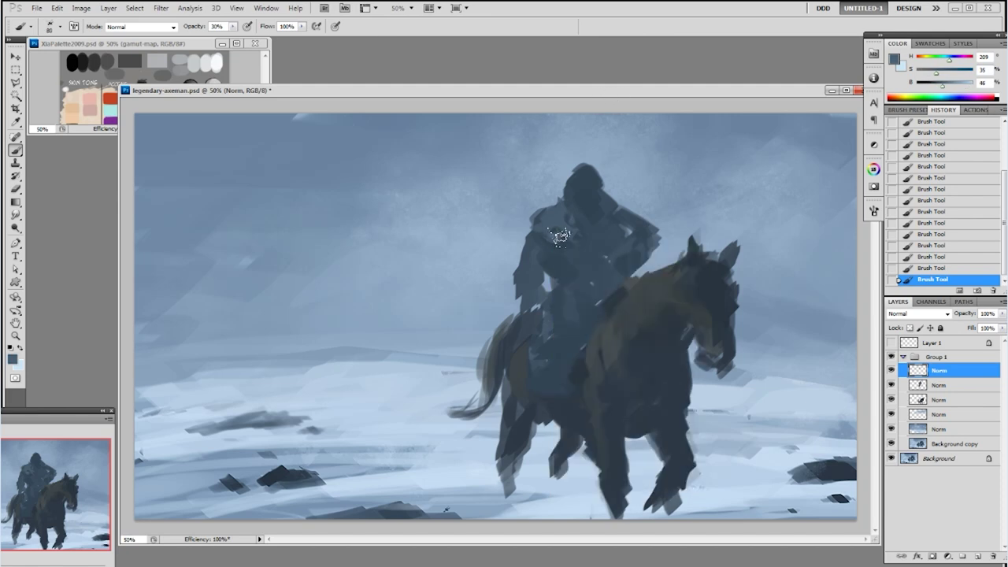
# - Work sampled shoulder blues into the speckled mantle, raising the brush opacity to 100%
pyautogui.keyDown('alt'); pyautogui.click(558, 234); pyautogui.keyUp('alt')
pyautogui.press('0')
pyautogui.keyDown('alt'); pyautogui.click(554, 240); pyautogui.keyUp('alt')
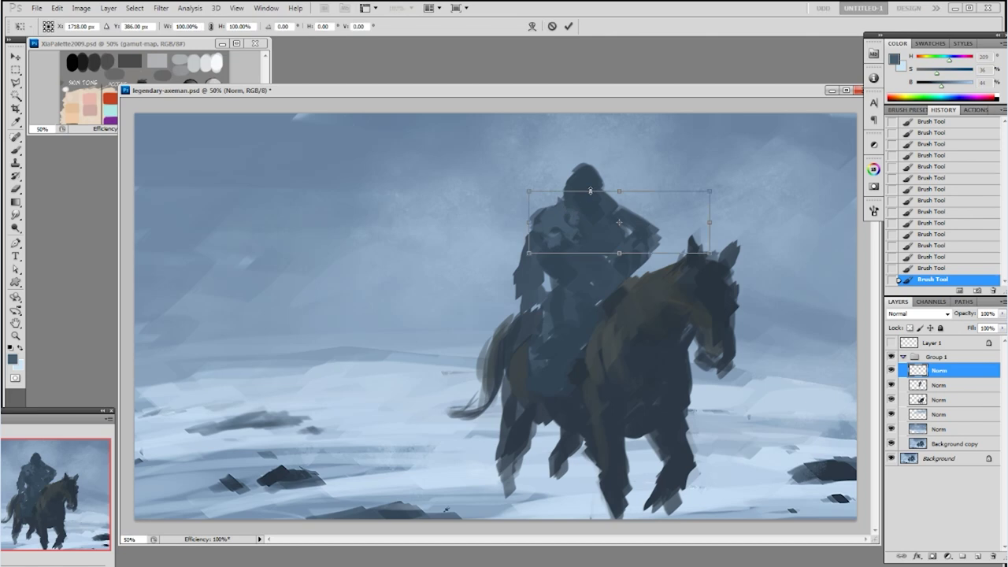
# - Erase the stray speckled paint beside the rider's mantle and raised arm with a 200 px eraser
pyautogui.press('e')
pyautogui.press(']')
pyautogui.press(']')
pyautogui.press(']')
pyautogui.press(']')
pyautogui.press(']')
pyautogui.press(']')
pyautogui.press(']')
pyautogui.press(']')
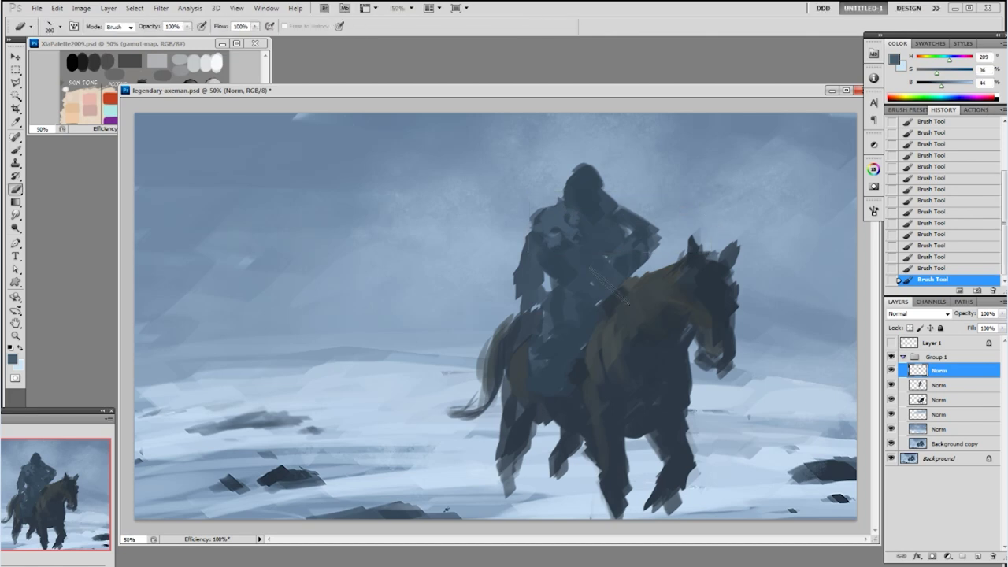
pyautogui.moveTo(642, 234); pyautogui.dragTo(603, 218)
pyautogui.hotkey('ctrl', 't')
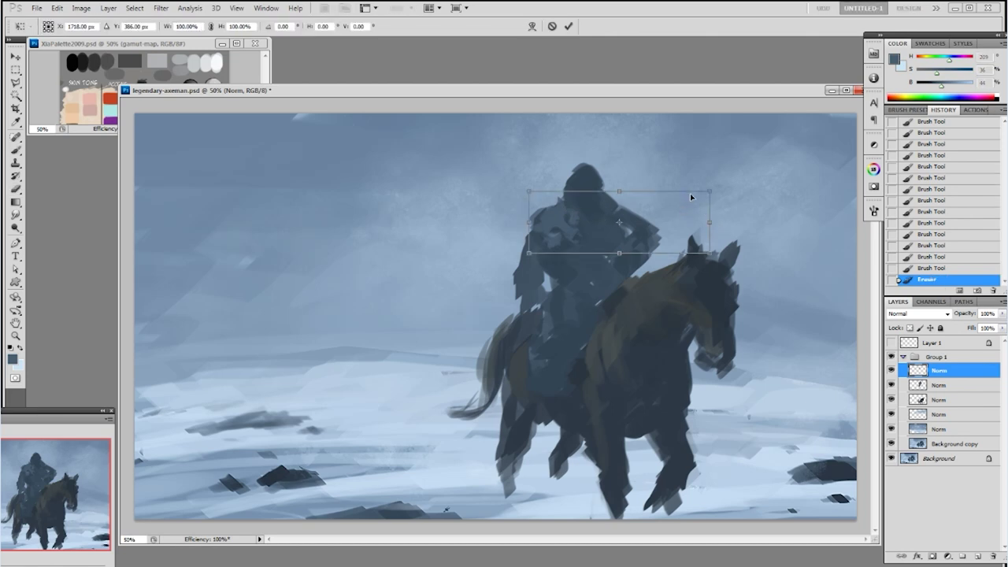
pyautogui.press('Escape')
pyautogui.moveTo(663, 258); pyautogui.dragTo(653, 244)
pyautogui.moveTo(657, 247); pyautogui.dragTo(644, 233)
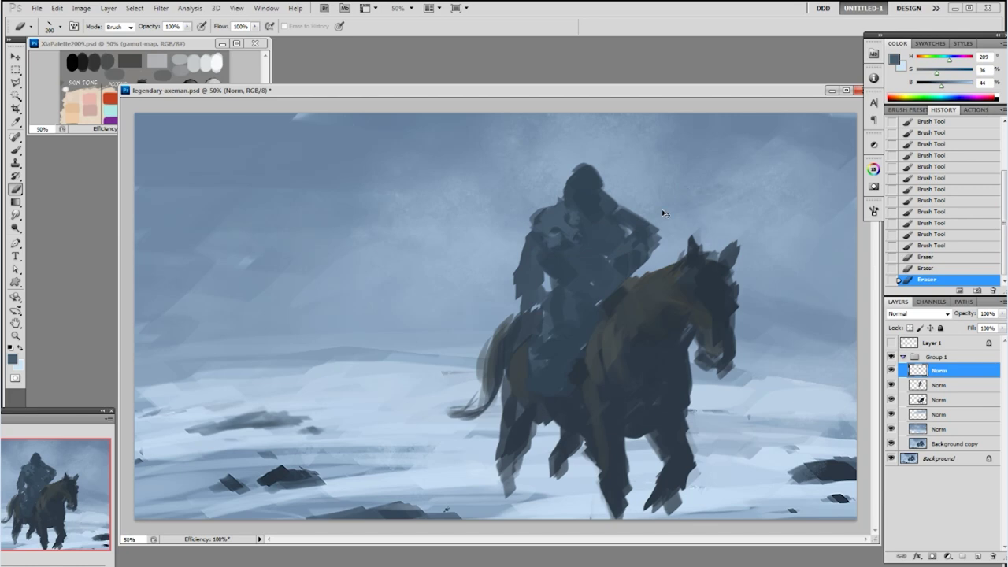
# - Scale the remaining mantle patch on the rider's shoulder to about 94.2%
pyautogui.hotkey('ctrl', 't')
pyautogui.moveTo(596, 192); pyautogui.dragTo(589, 196)
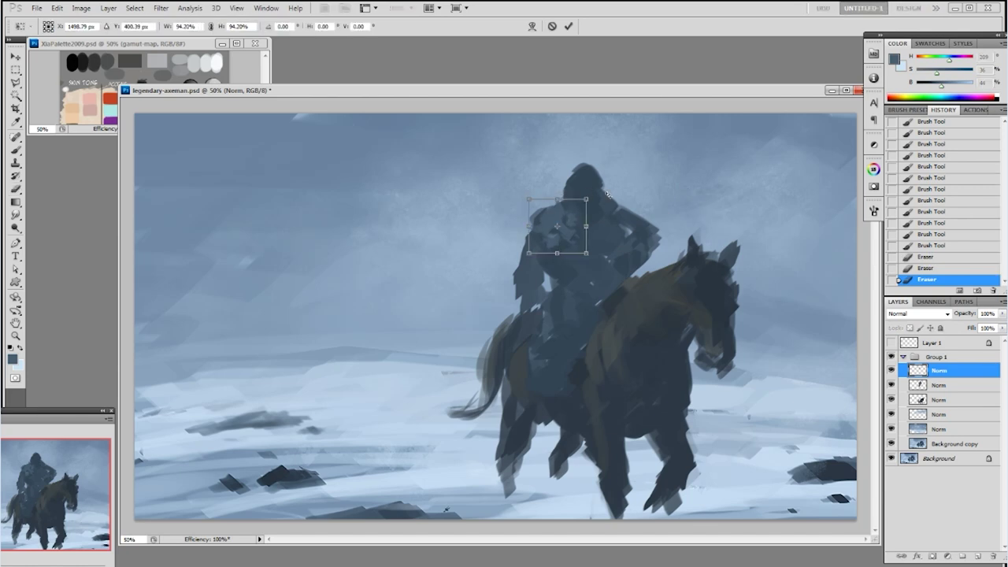
pyautogui.press('Return')
# - Add a layer beneath the mantle patch and ready the 80 px speckled brush with sampled dark blue at 25% brightness
pyautogui.press('b')
pyautogui.click(940, 385)
pyautogui.hotkey('ctrl', 'shift', 'alt', 'n')
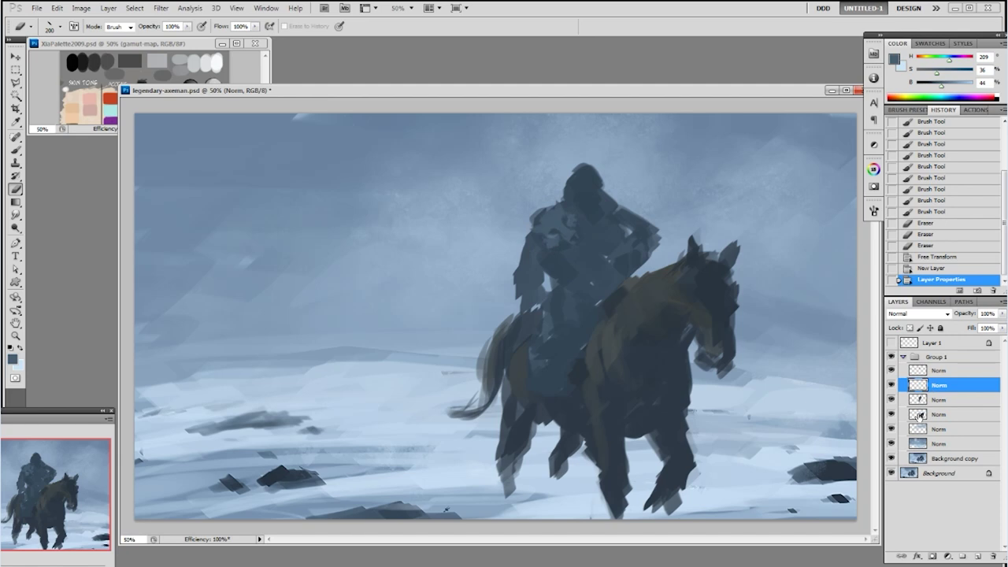
pyautogui.press('b')
pyautogui.keyDown('alt'); pyautogui.click(567, 264); pyautogui.keyUp('alt')
pyautogui.rightClick(593, 305)
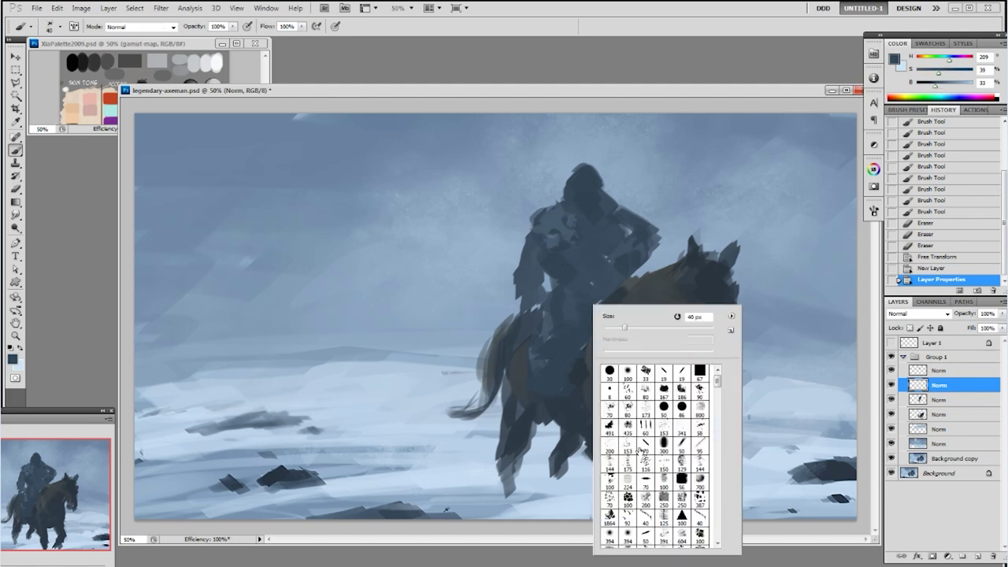
pyautogui.click(628, 410)
pyautogui.click(749, 415)
pyautogui.moveTo(935, 86); pyautogui.dragTo(936, 95)
pyautogui.hotkey('ctrl', '-')
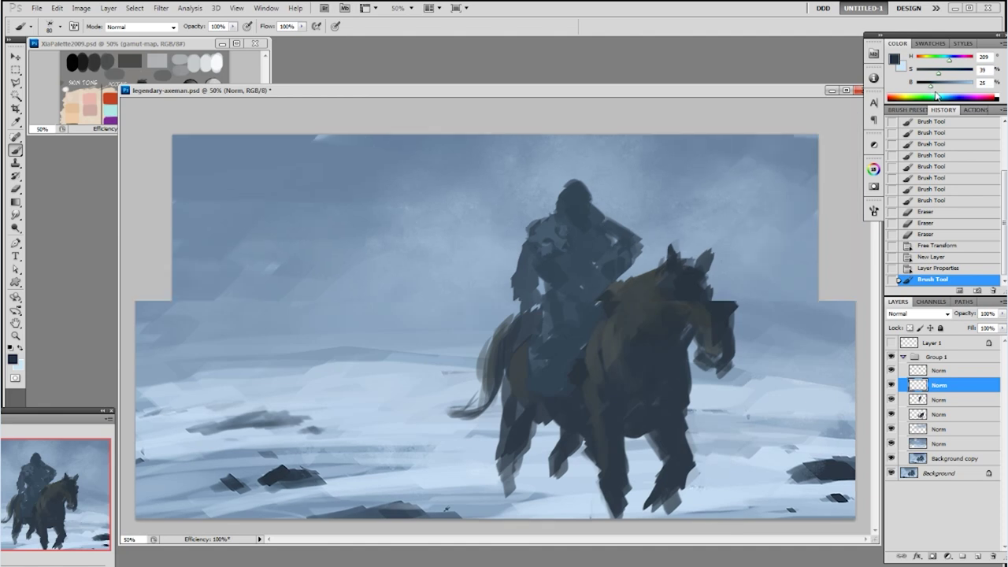
# - Paint ragged dark fur along the rider's tail-side shoulder and upper arm, varying the brush size
pyautogui.press(']')
pyautogui.press(']')
pyautogui.press(']')
pyautogui.press(']')
pyautogui.press(']')
pyautogui.press('[')
pyautogui.moveTo(527, 260)
pyautogui.mouseDown()
pyautogui.moveTo(501, 306)
pyautogui.moveTo(523, 255)
pyautogui.mouseUp()
pyautogui.moveTo(522, 253)
pyautogui.mouseDown()
pyautogui.moveTo(551, 234)
pyautogui.moveTo(527, 250)
pyautogui.mouseUp()
pyautogui.press('[')
pyautogui.moveTo(522, 255); pyautogui.dragTo(510, 276)
pyautogui.moveTo(509, 272); pyautogui.dragTo(519, 277)
pyautogui.moveTo(580, 241); pyautogui.dragTo(574, 242)
pyautogui.moveTo(573, 241); pyautogui.dragTo(537, 239)
pyautogui.press('[')
pyautogui.press('[')
pyautogui.press('[')
pyautogui.press('[')
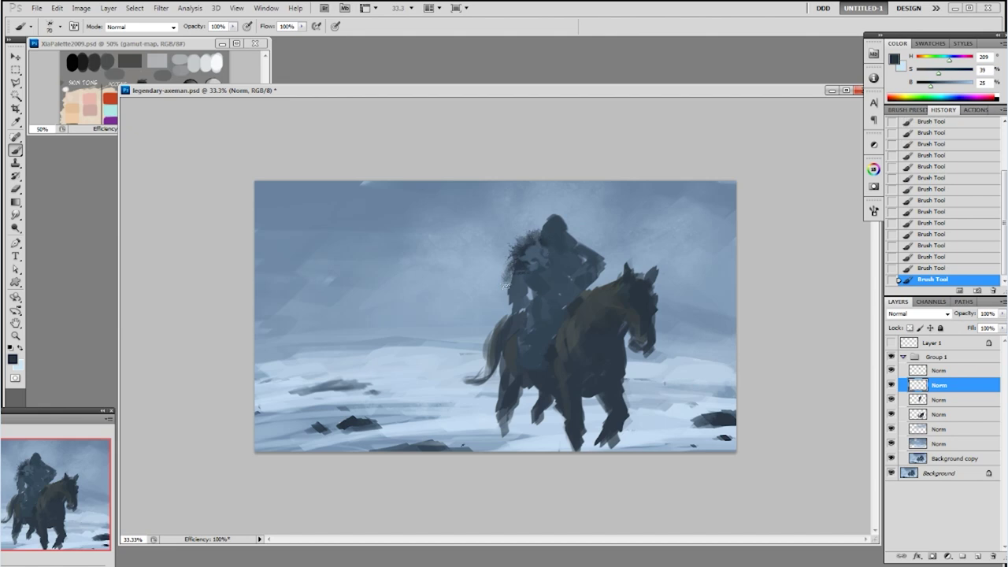
# - Add a layer just above the horse layer and paint a shaggy dark fur cape hanging behind the rider's arm
pyautogui.click(934, 415)
pyautogui.hotkey('ctrl', 'shift', 'alt', 'n')
pyautogui.press(']')
pyautogui.press(']')
pyautogui.press(']')
pyautogui.press(']')
pyautogui.moveTo(517, 280); pyautogui.dragTo(502, 305)
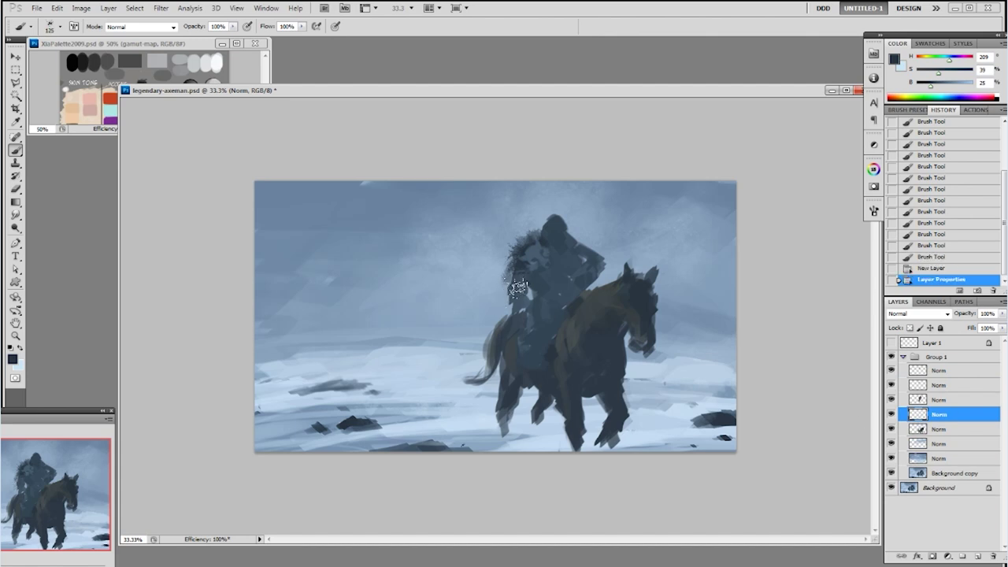
pyautogui.moveTo(502, 302)
pyautogui.mouseDown()
pyautogui.moveTo(497, 312)
pyautogui.moveTo(505, 300)
pyautogui.mouseUp()
pyautogui.moveTo(512, 286); pyautogui.dragTo(507, 294)
pyautogui.moveTo(514, 281)
pyautogui.mouseDown()
pyautogui.moveTo(494, 303)
pyautogui.moveTo(511, 308)
pyautogui.moveTo(536, 284)
pyautogui.moveTo(489, 323)
pyautogui.moveTo(498, 298)
pyautogui.moveTo(531, 295)
pyautogui.mouseUp()
pyautogui.moveTo(599, 285); pyautogui.dragTo(603, 276)
pyautogui.press('[')
pyautogui.press('[')
pyautogui.press('[')
pyautogui.press('[')
pyautogui.press('[')
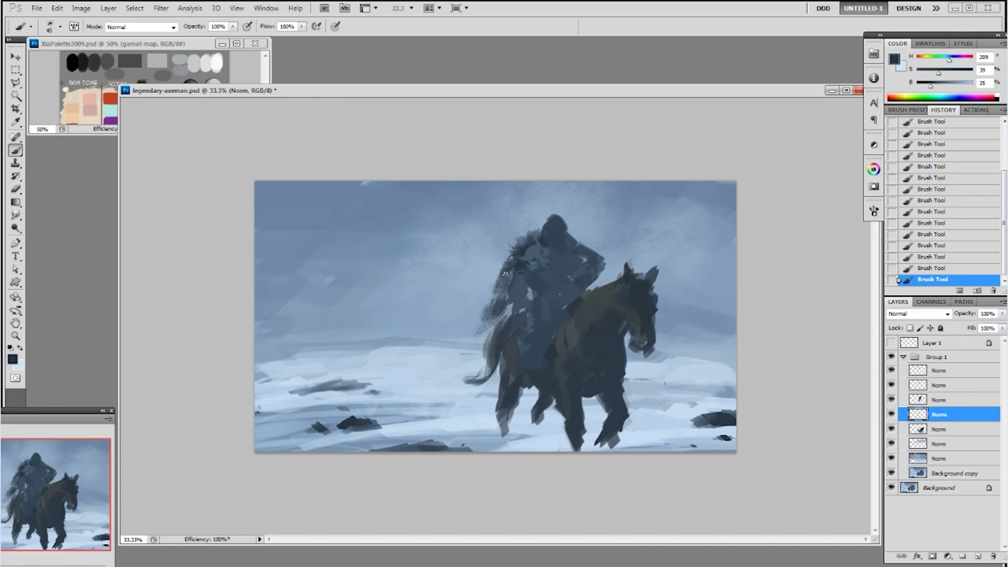
# - Blend dark blue into the mantle on the top layer at 50% opacity and switch to a 19 px slanted brush
pyautogui.click(943, 372)
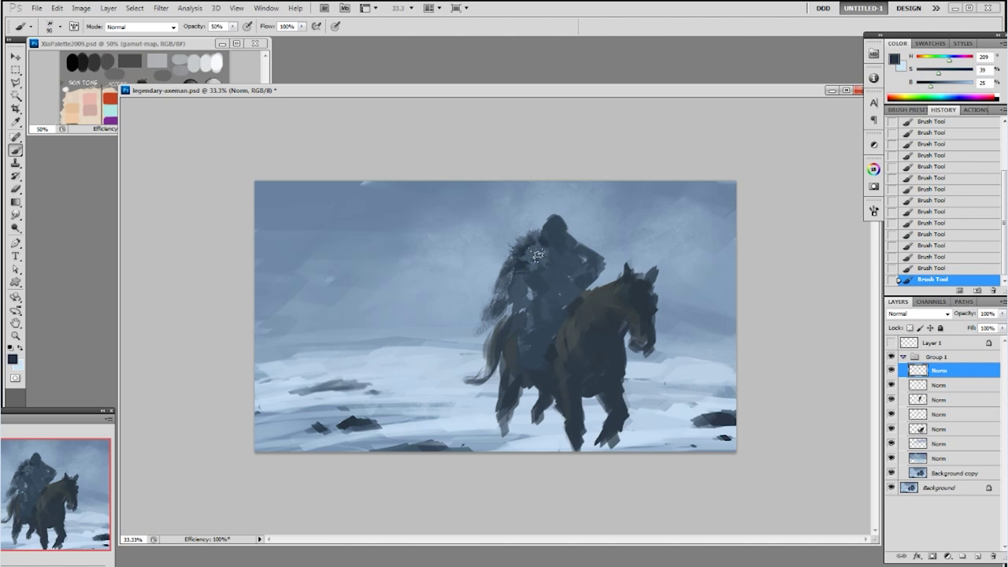
pyautogui.rightClick(606, 242)
pyautogui.click(677, 310)
pyautogui.click(799, 207)
# - Add a layer above the fur-edge layer, sample the mantle's blue and switch to the oppositely slanted 19 px brush
pyautogui.click(941, 386)
pyautogui.click(892, 386)
pyautogui.click(891, 386)
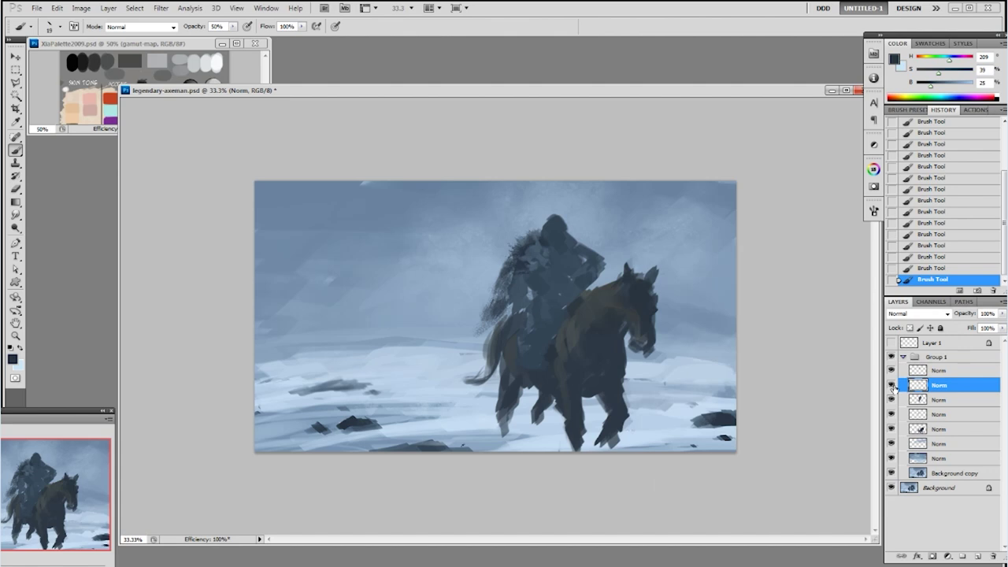
pyautogui.hotkey('ctrl', 'shift', 'alt', 'n')
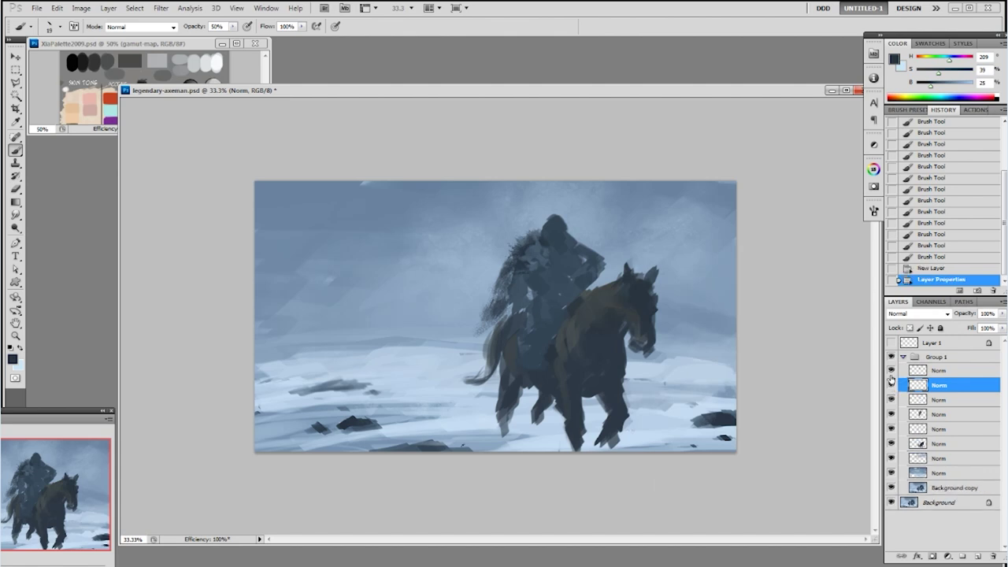
pyautogui.keyDown('alt'); pyautogui.click(541, 248); pyautogui.keyUp('alt')
pyautogui.rightClick(571, 261)
pyautogui.click(654, 331)
pyautogui.click(768, 304)
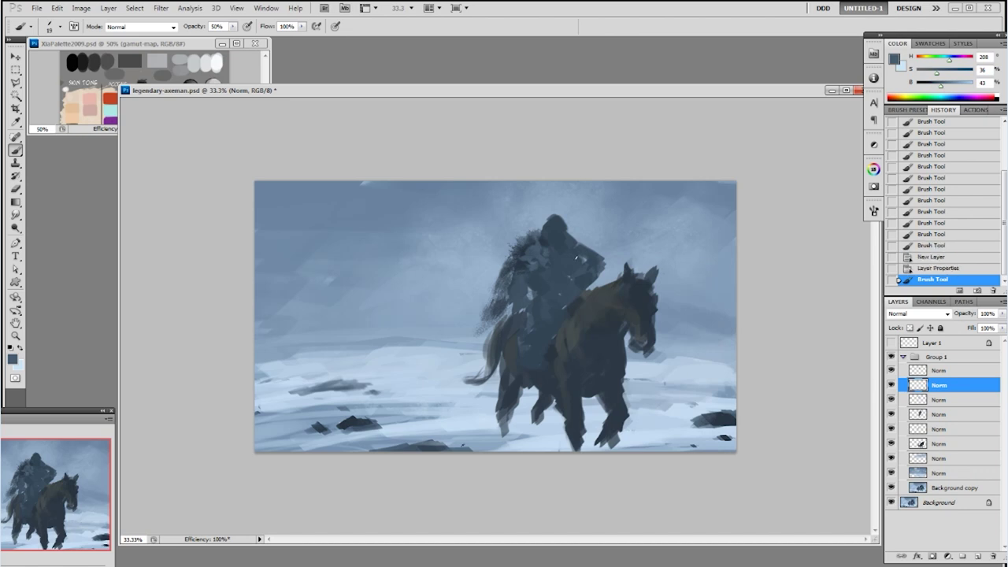
# - Paint a helmet with a curved pointed crest over the hood on the fur-edge layer, using sampled blues at 100% opacity
pyautogui.keyDown('alt'); pyautogui.click(553, 242); pyautogui.keyUp('alt')
pyautogui.click(891, 385)
pyautogui.click(891, 385)
pyautogui.click(936, 400)
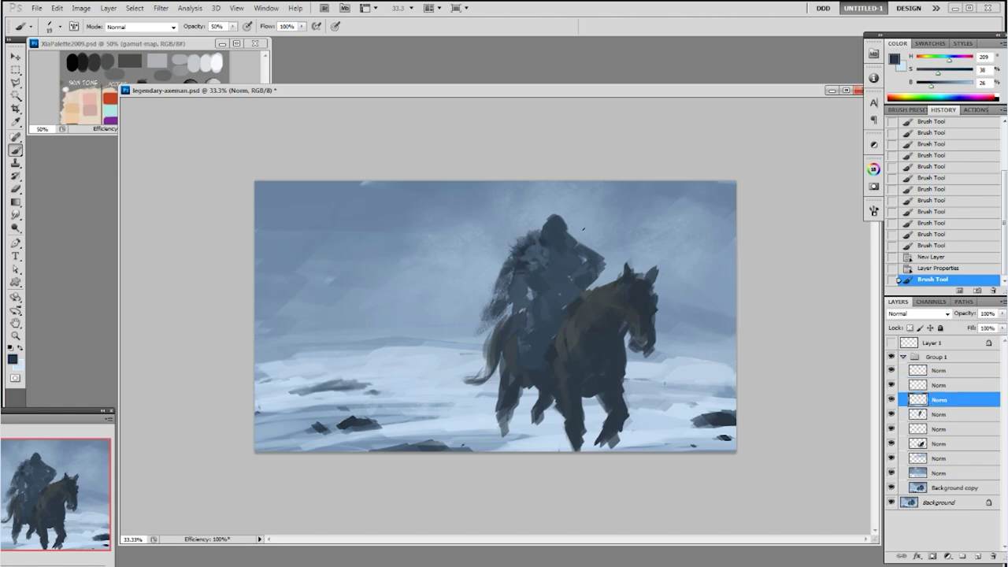
pyautogui.keyDown('alt'); pyautogui.click(538, 249); pyautogui.keyUp('alt')
pyautogui.press('0')
pyautogui.moveTo(555, 230)
pyautogui.mouseDown()
pyautogui.moveTo(567, 206)
pyautogui.moveTo(555, 209)
pyautogui.moveTo(562, 213)
pyautogui.moveTo(552, 237)
pyautogui.mouseUp()
pyautogui.keyDown('alt'); pyautogui.click(553, 218); pyautogui.keyUp('alt')
pyautogui.keyDown('alt'); pyautogui.click(554, 225); pyautogui.keyUp('alt')
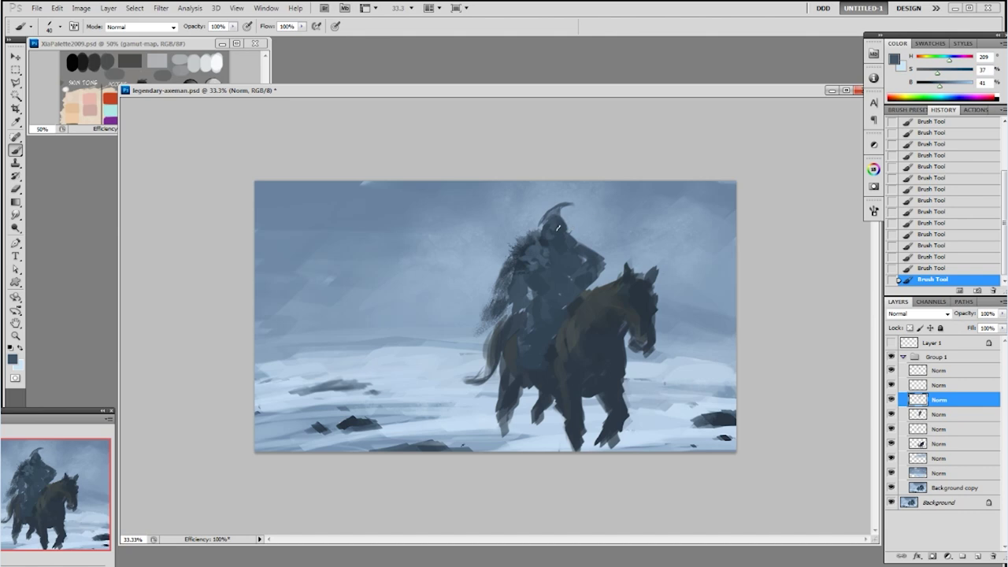
# - Refine the helmet with sampled blues and a 30 px brush, adding a highlight in pale snow blue
pyautogui.keyDown('alt'); pyautogui.click(564, 210); pyautogui.keyUp('alt')
pyautogui.press('[')
pyautogui.keyDown('alt'); pyautogui.click(551, 234); pyautogui.keyUp('alt')
pyautogui.keyDown('alt'); pyautogui.click(460, 352); pyautogui.keyUp('alt')
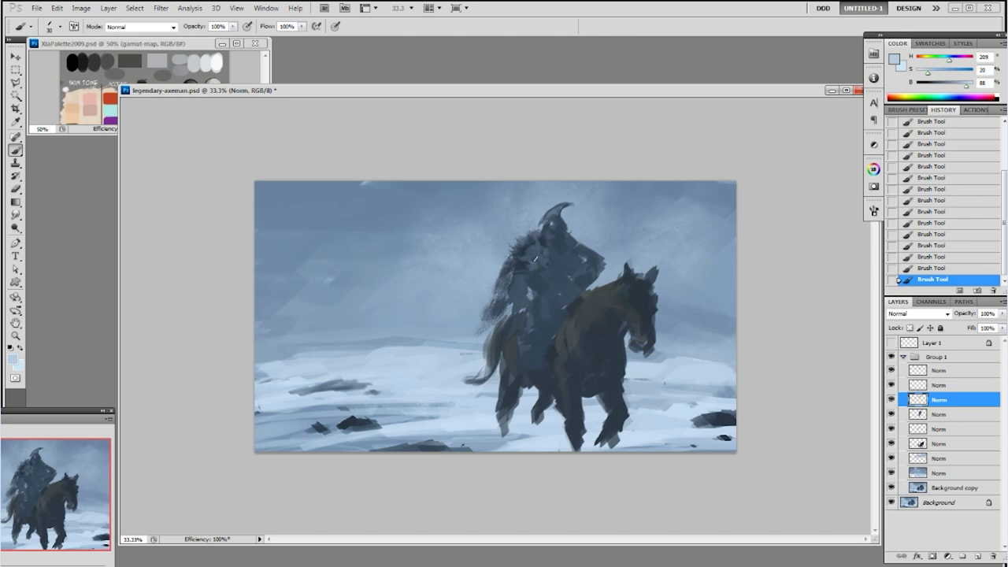
# - Move the group's second layer to the top and dab pale blue highlights onto the rider's mantle
pyautogui.click(953, 373)
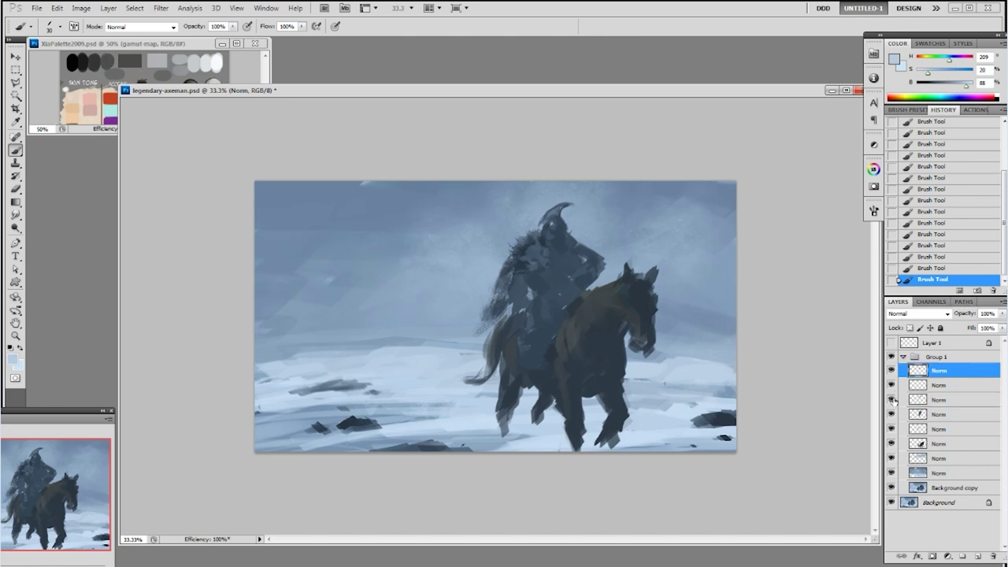
pyautogui.click(938, 385)
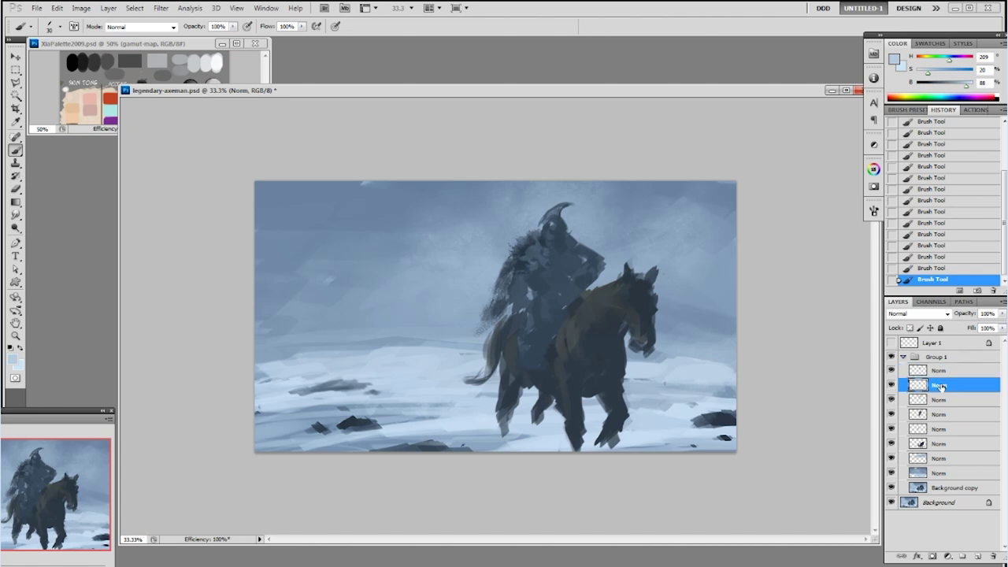
pyautogui.moveTo(939, 385); pyautogui.dragTo(941, 366)
pyautogui.click(531, 253)
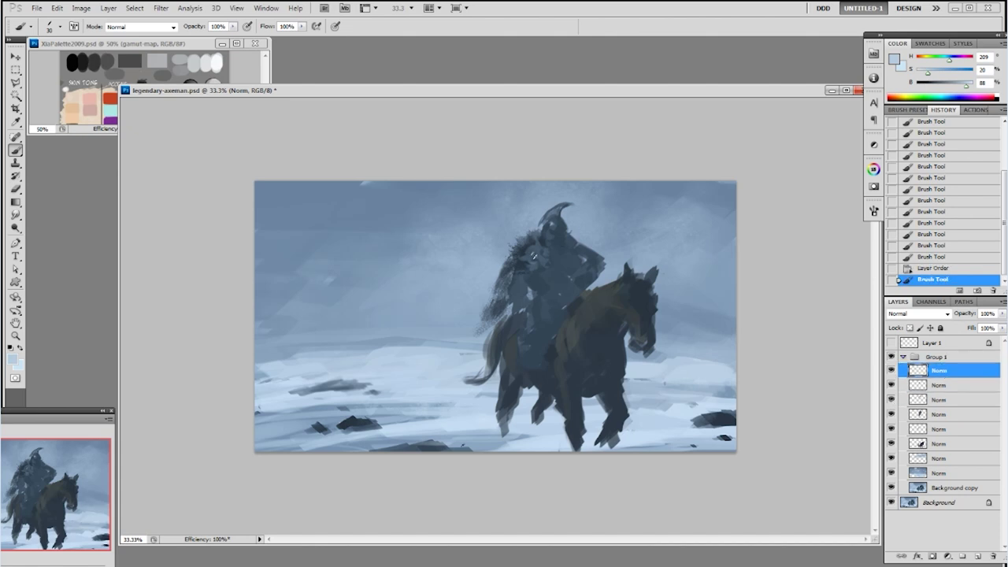
pyautogui.click(532, 251)
# - Switch to the 19 px slanted brush and add small pale strokes across the mantle and below the helmet
pyautogui.rightClick(581, 240)
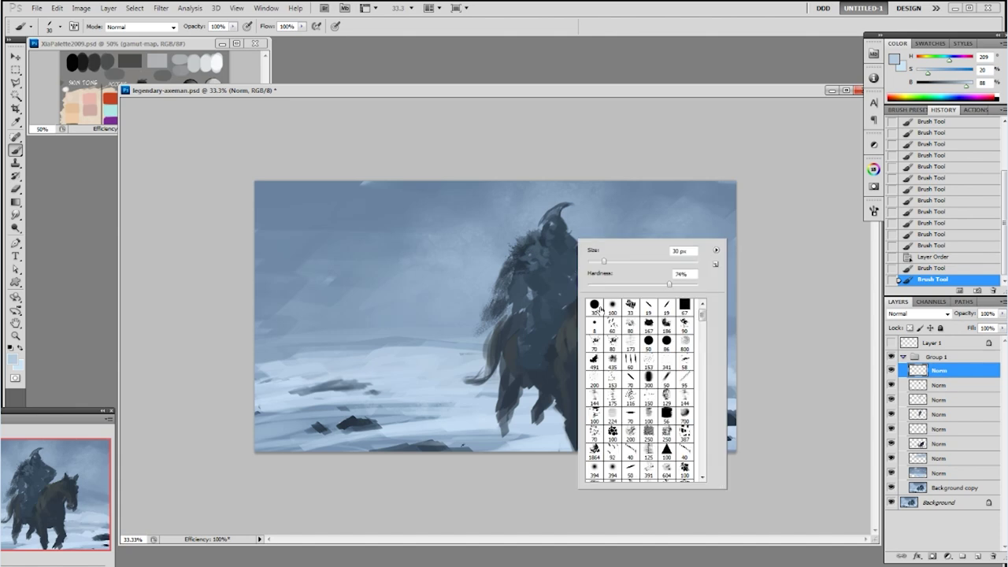
pyautogui.doubleClick(648, 309)
pyautogui.click(559, 247)
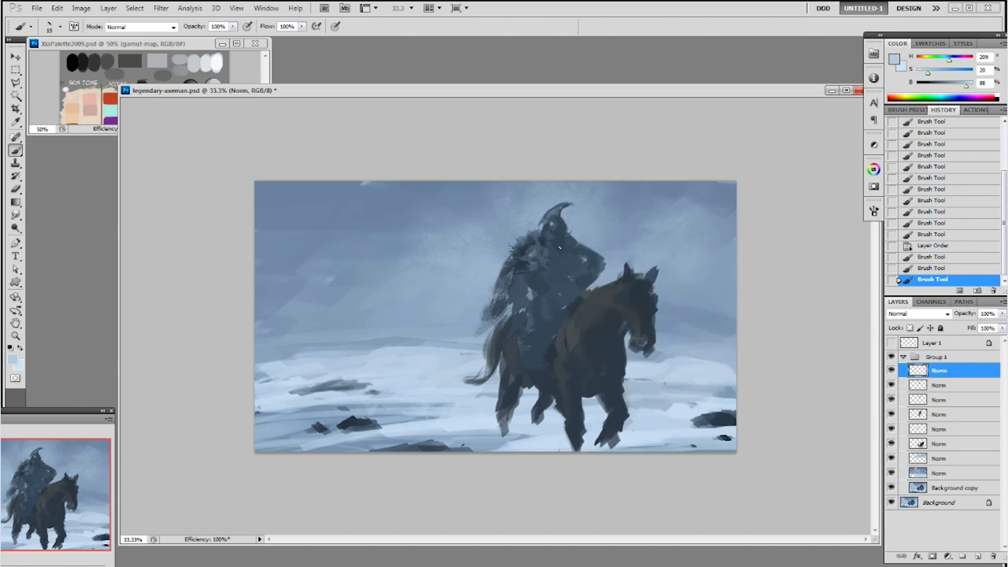
pyautogui.moveTo(530, 271); pyautogui.dragTo(533, 257)
pyautogui.click(530, 250)
pyautogui.click(540, 249)
pyautogui.click(551, 248)
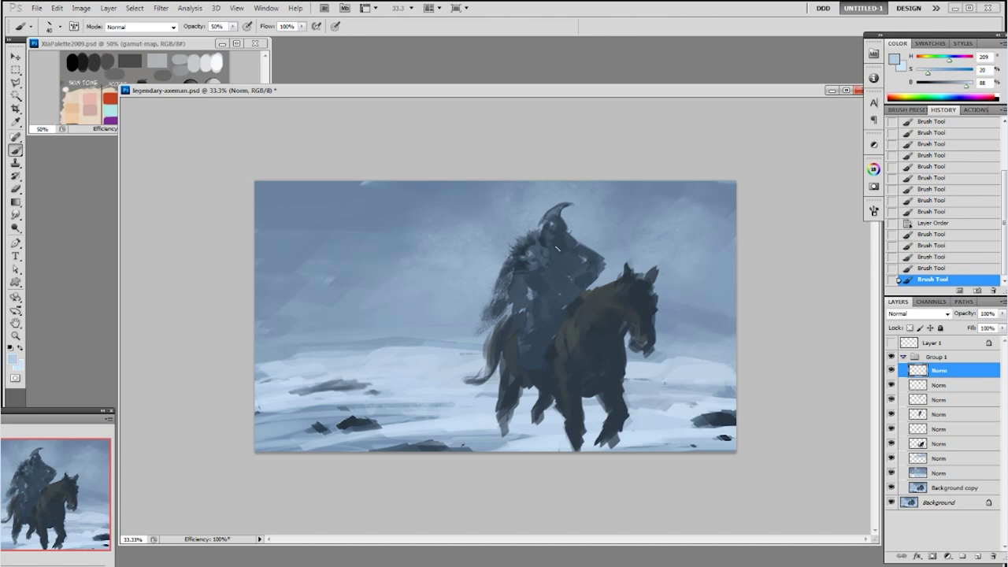
# - Dab faint pale blue onto the mantle and chest with a 40 px brush at 50% opacity
pyautogui.click(535, 252)
pyautogui.click(542, 255)
pyautogui.click(547, 260)
pyautogui.click(563, 257)
# - Darken the face opening under the helmet with sampled dark blue on the helmet layer
pyautogui.click(948, 401)
pyautogui.click(891, 401)
pyautogui.click(891, 401)
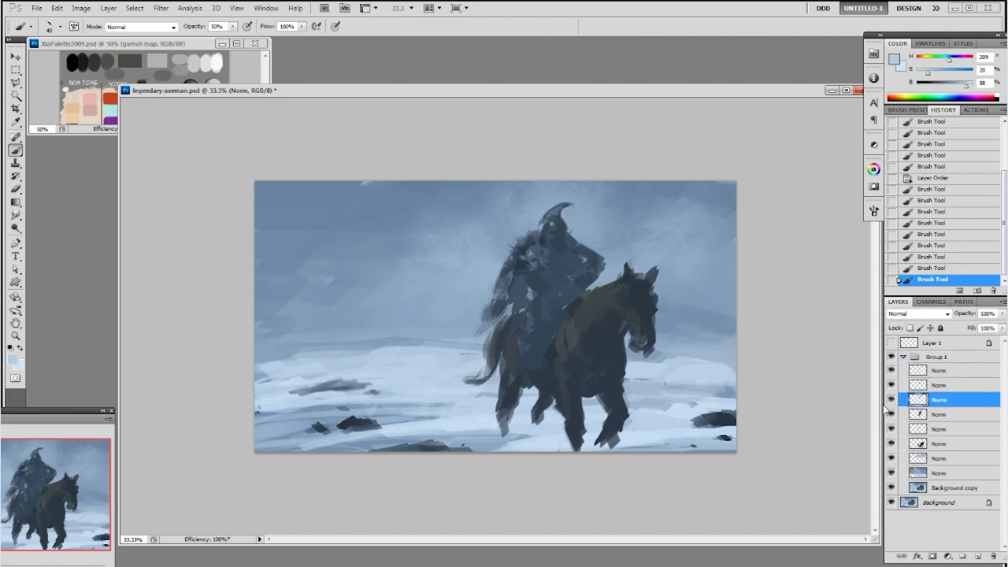
pyautogui.keyDown('alt'); pyautogui.click(525, 248); pyautogui.keyUp('alt')
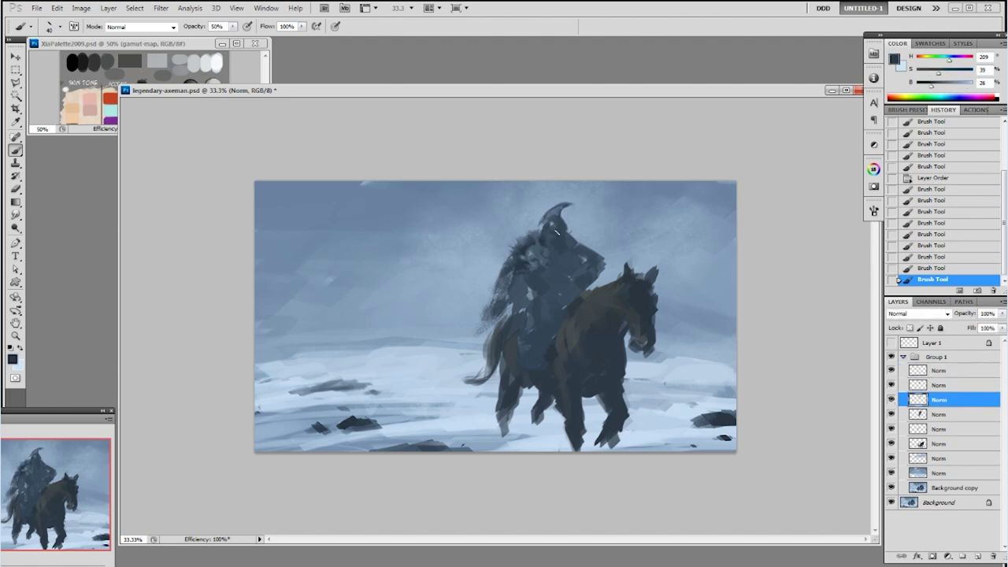
pyautogui.click(556, 233)
pyautogui.click(559, 230)
pyautogui.click(557, 232)
pyautogui.click(552, 233)
pyautogui.click(560, 234)
# - Shape the helmet's rim and a beard below it with sampled light and dark blues at 100% opacity
pyautogui.keyDown('alt'); pyautogui.click(555, 220); pyautogui.keyUp('alt')
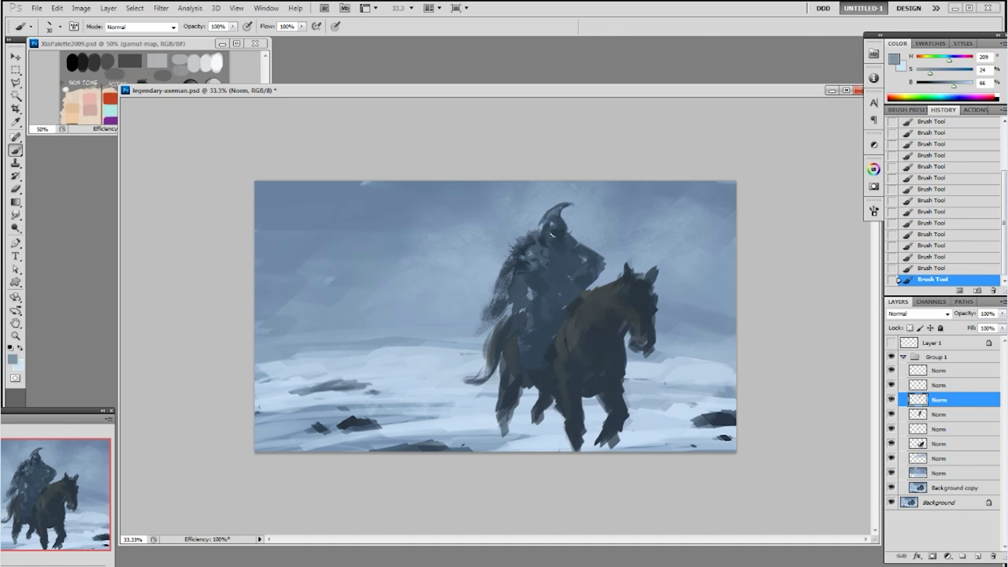
pyautogui.keyDown('alt'); pyautogui.click(563, 247); pyautogui.keyUp('alt')
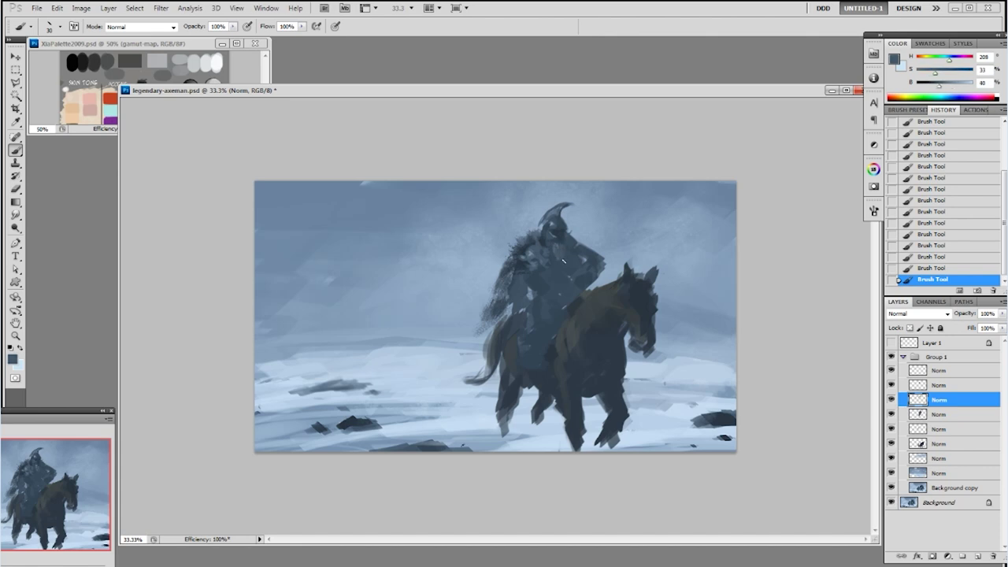
pyautogui.keyDown('alt'); pyautogui.click(559, 223); pyautogui.keyUp('alt')
pyautogui.keyDown('alt'); pyautogui.click(552, 235); pyautogui.keyUp('alt')
pyautogui.keyDown('alt'); pyautogui.click(556, 244); pyautogui.keyUp('alt')
pyautogui.keyDown('alt'); pyautogui.click(536, 248); pyautogui.keyUp('alt')
# - Erase the excess highlights across the mantle and chest on the group's top layer with a smaller eraser
pyautogui.hotkey('alt', ']')
pyautogui.hotkey('alt', ']')
pyautogui.press('e')
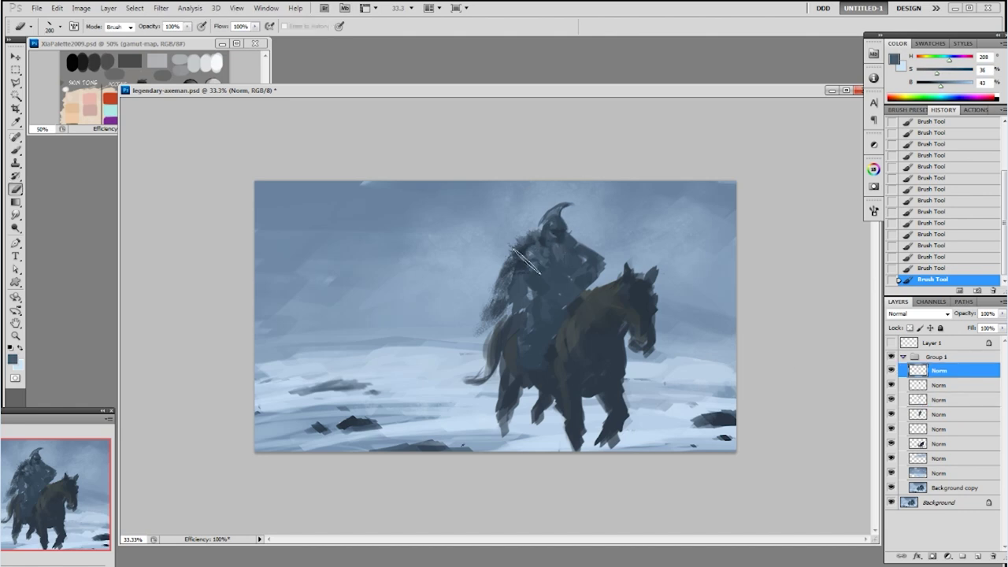
pyautogui.press('[')
pyautogui.press('[')
pyautogui.press('[')
pyautogui.press('[')
pyautogui.press('[')
pyautogui.press('[')
pyautogui.press('[')
pyautogui.press('[')
pyautogui.moveTo(530, 253); pyautogui.dragTo(539, 264)
pyautogui.moveTo(542, 254); pyautogui.dragTo(545, 260)
pyautogui.moveTo(561, 239); pyautogui.dragTo(563, 246)
pyautogui.moveTo(567, 241); pyautogui.dragTo(577, 253)
# - Paint the rider's beard on the helmet layer with short strokes of blues sampled below the helmet
pyautogui.click(950, 401)
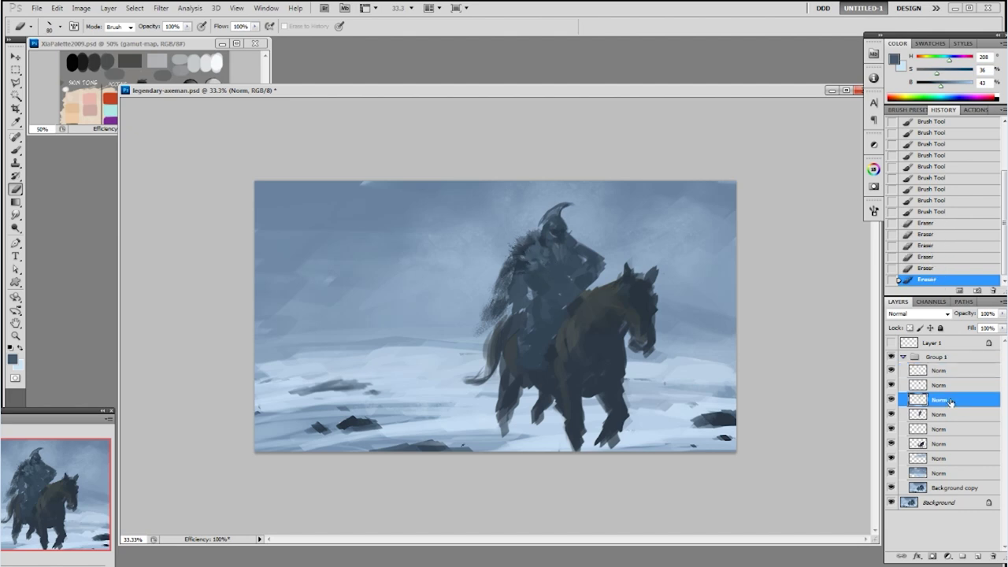
pyautogui.press('b')
pyautogui.keyDown('alt'); pyautogui.click(558, 234); pyautogui.keyUp('alt')
pyautogui.moveTo(558, 233); pyautogui.dragTo(558, 251)
pyautogui.keyDown('alt'); pyautogui.click(558, 245); pyautogui.keyUp('alt')
pyautogui.click(556, 250)
pyautogui.click(557, 251)
pyautogui.click(558, 251)
pyautogui.click(558, 252)
pyautogui.click(559, 253)
pyautogui.click(558, 254)
pyautogui.click(560, 253)
pyautogui.click(560, 253)
pyautogui.click(561, 253)
pyautogui.click(561, 254)
# - Build ragged fur on the rider's horse-head-side shoulder with a 19 px slanted brush and sampled blues
pyautogui.keyDown('alt'); pyautogui.click(548, 237); pyautogui.keyUp('alt')
pyautogui.keyDown('alt'); pyautogui.click(549, 237); pyautogui.keyUp('alt')
pyautogui.click(575, 243)
pyautogui.rightClick(596, 239)
pyautogui.doubleClick(685, 314)
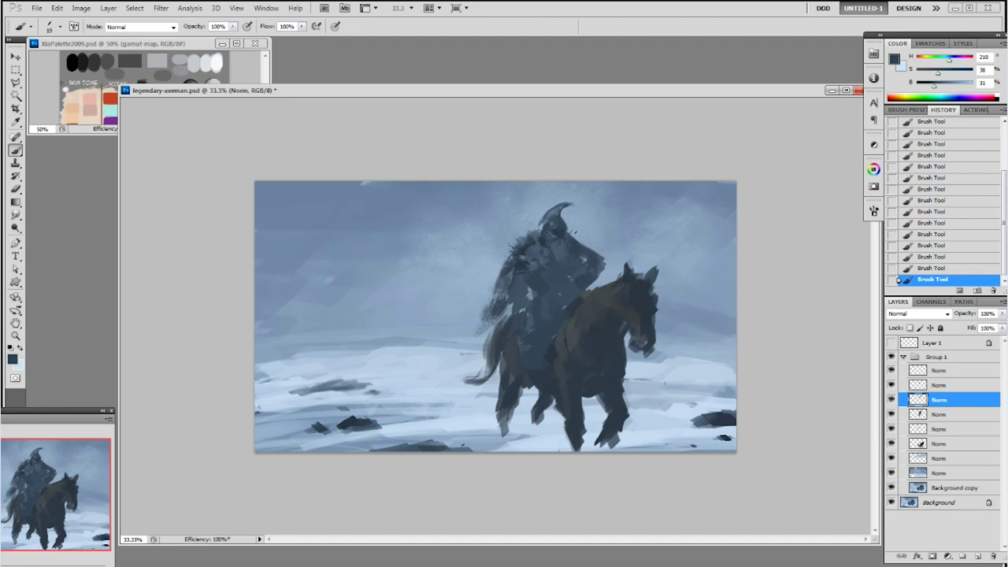
pyautogui.keyDown('alt'); pyautogui.click(567, 239); pyautogui.keyUp('alt')
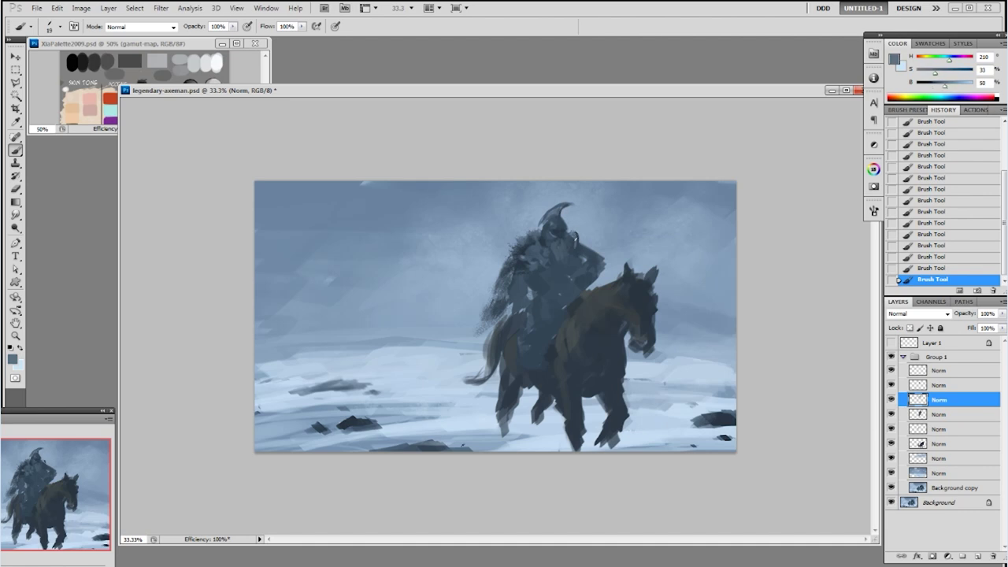
pyautogui.keyDown('alt'); pyautogui.click(578, 247); pyautogui.keyUp('alt')
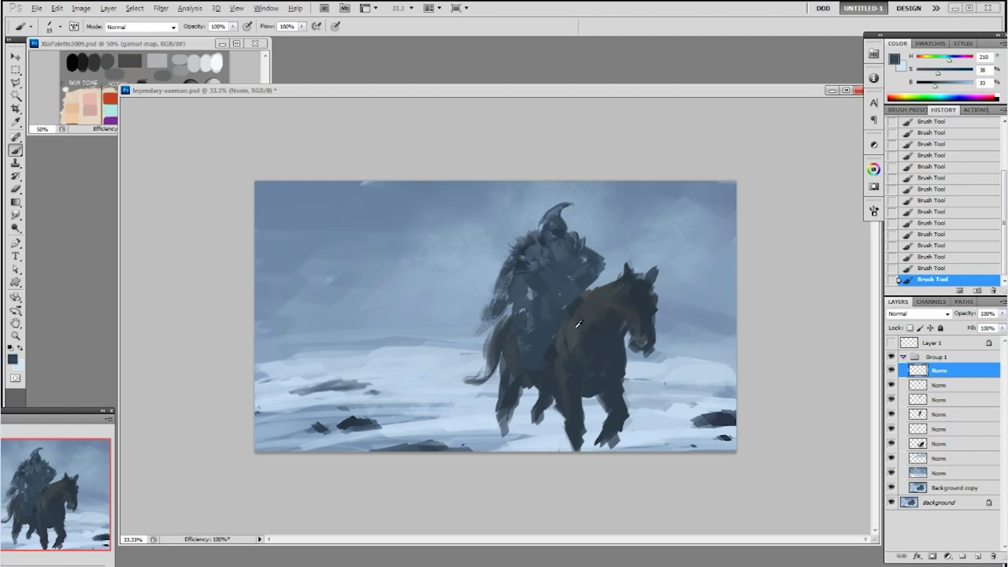
# - Paint an axe shaft diagonally across the rider's body toward the horse's head with a 30 px brush and sampled dark blue
pyautogui.keyDown('alt'); pyautogui.click(615, 300); pyautogui.keyUp('alt')
pyautogui.rightClick(603, 254)
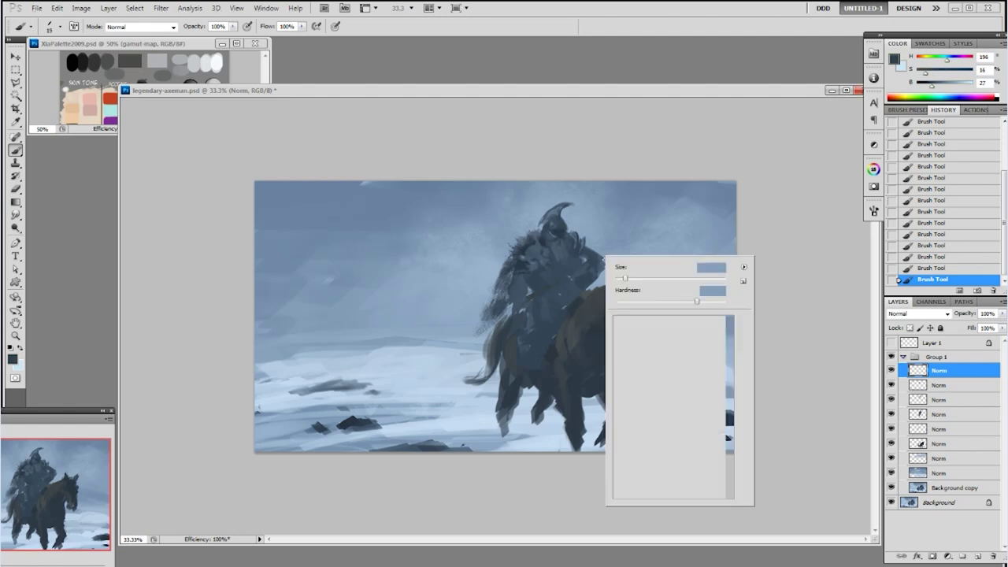
pyautogui.doubleClick(683, 321)
pyautogui.keyDown('alt'); pyautogui.click(535, 293); pyautogui.keyUp('alt')
pyautogui.moveTo(526, 300); pyautogui.dragTo(570, 278)
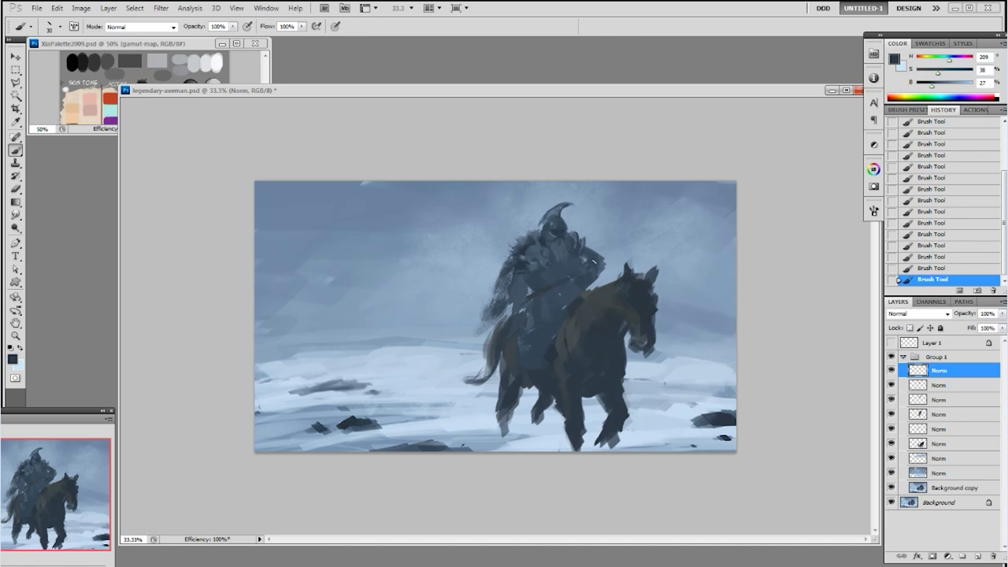
pyautogui.moveTo(598, 258)
pyautogui.mouseDown()
pyautogui.moveTo(657, 224)
pyautogui.moveTo(664, 235)
pyautogui.moveTo(673, 221)
pyautogui.moveTo(638, 235)
pyautogui.moveTo(658, 221)
pyautogui.moveTo(673, 227)
pyautogui.moveTo(647, 241)
pyautogui.mouseUp()
pyautogui.hotkey('ctrl', 'z')
# - Block in the axe blade above the horse's head with a 50 px brush and sampled blue
pyautogui.keyDown('alt'); pyautogui.click(650, 230); pyautogui.keyUp('alt')
pyautogui.moveTo(659, 228)
pyautogui.mouseDown()
pyautogui.moveTo(635, 249)
pyautogui.moveTo(647, 248)
pyautogui.mouseUp()
pyautogui.moveTo(636, 253); pyautogui.dragTo(674, 227)
pyautogui.moveTo(642, 244)
pyautogui.mouseDown()
pyautogui.moveTo(635, 253)
pyautogui.moveTo(651, 252)
pyautogui.mouseUp()
# - Carve the axe blade's outer and lower edges using sampled background blue and a 30 px eraser
pyautogui.keyDown('alt'); pyautogui.click(638, 243); pyautogui.keyUp('alt')
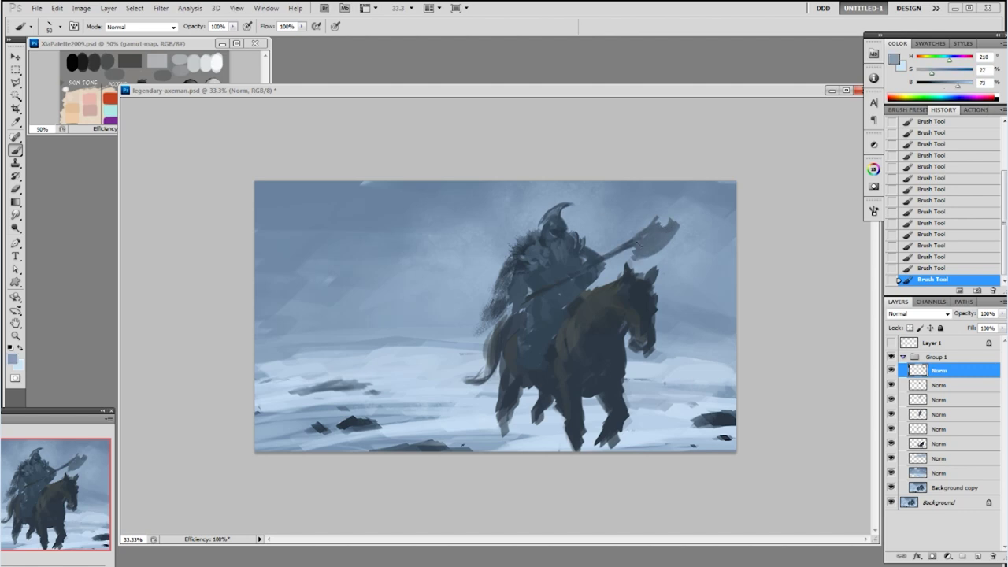
pyautogui.rightClick(702, 234)
pyautogui.doubleClick(798, 295)
pyautogui.moveTo(672, 226); pyautogui.dragTo(631, 258)
pyautogui.press('e')
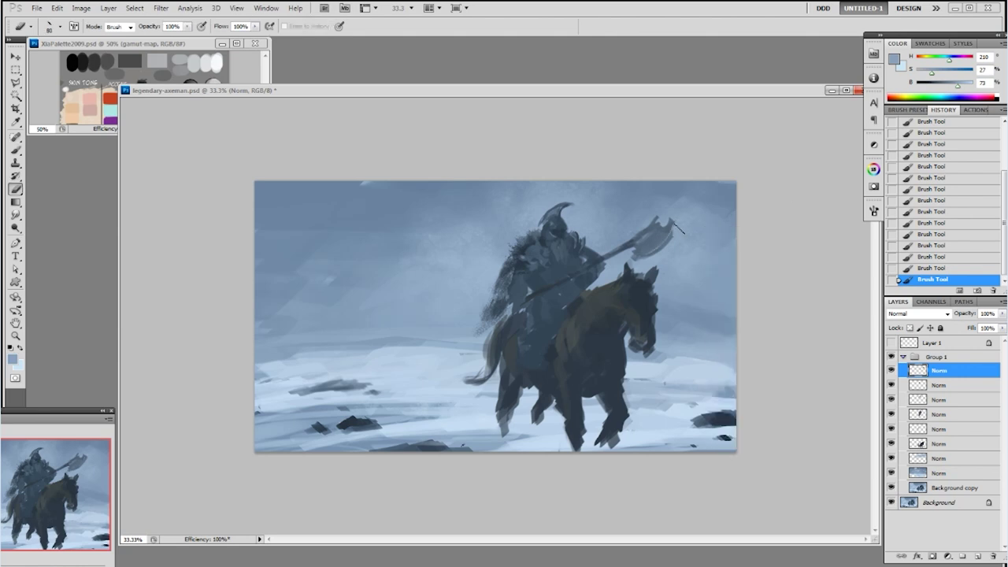
pyautogui.moveTo(675, 242); pyautogui.dragTo(653, 258)
pyautogui.click(636, 250)
pyautogui.click(641, 249)
pyautogui.click(647, 247)
pyautogui.click(652, 244)
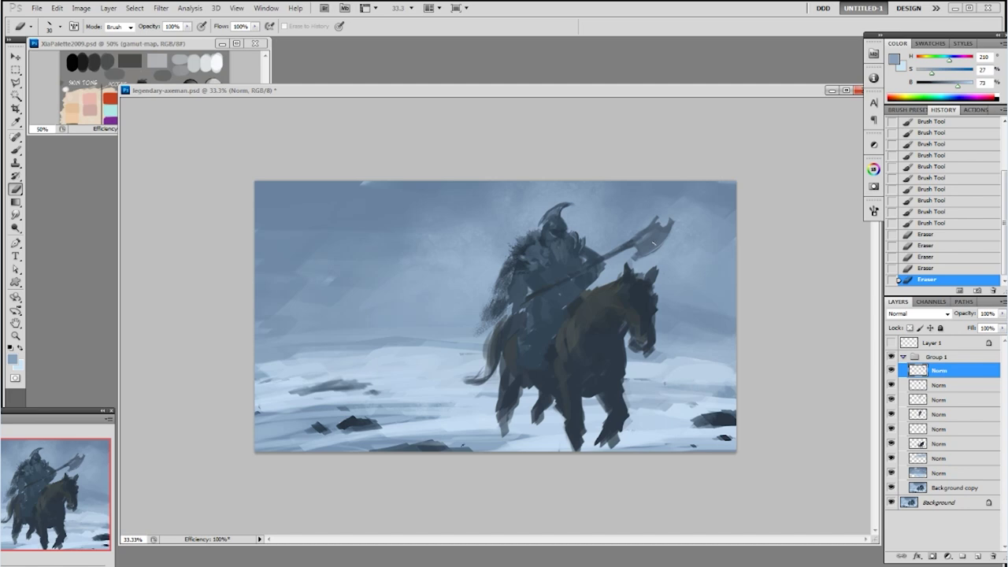
# - Add short facet strokes inside the axe blade with blue sampled from it
pyautogui.press('b')
pyautogui.keyDown('alt'); pyautogui.click(644, 244); pyautogui.keyUp('alt')
pyautogui.click(645, 236)
pyautogui.click(647, 230)
pyautogui.click(637, 239)
# - Shape the blade's upper edge and its back spike beside the shaft with a 19 px brush and sampled blues
pyautogui.keyDown('alt'); pyautogui.click(641, 231); pyautogui.keyUp('alt')
pyautogui.moveTo(659, 221); pyautogui.dragTo(650, 220)
pyautogui.keyDown('alt'); pyautogui.click(659, 221); pyautogui.keyUp('alt')
pyautogui.moveTo(648, 220); pyautogui.dragTo(628, 236)
pyautogui.moveTo(647, 225); pyautogui.dragTo(633, 235)
pyautogui.keyDown('alt'); pyautogui.click(627, 235); pyautogui.keyUp('alt')
pyautogui.hotkey('ctrl', 'z')
pyautogui.keyDown('alt'); pyautogui.click(635, 244); pyautogui.keyUp('alt')
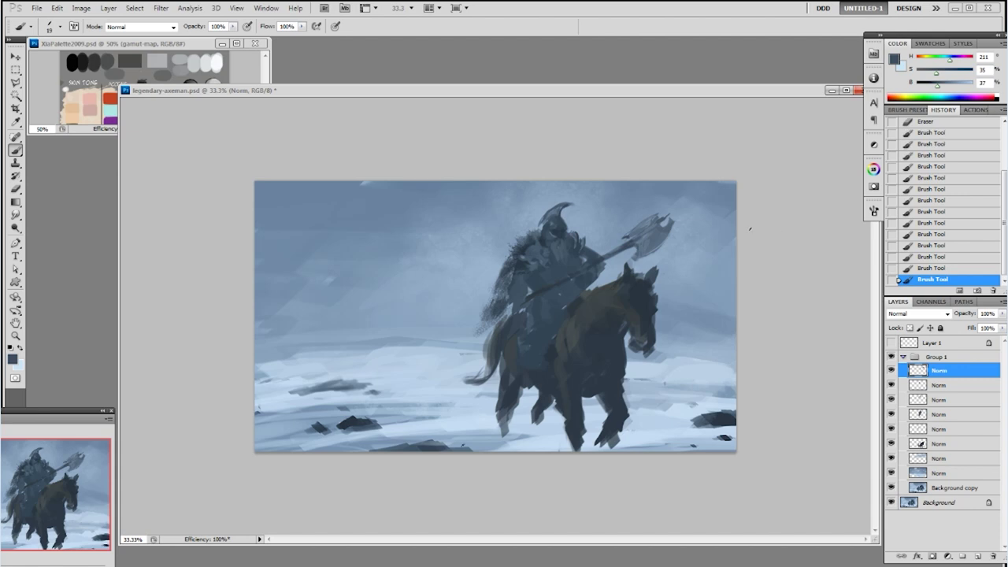
# - Erase the rough paint along the axe blade's upper tip and edge
pyautogui.keyDown('alt'); pyautogui.click(660, 211); pyautogui.keyUp('alt')
pyautogui.click(661, 211)
pyautogui.press('e')
pyautogui.click(658, 212)
pyautogui.click(654, 215)
pyautogui.click(651, 218)
pyautogui.click(651, 218)
pyautogui.click(648, 220)
# - Repaint the blade's upper edge and back spike with blues sampled from the axe
pyautogui.press('b')
pyautogui.keyDown('alt'); pyautogui.click(659, 221); pyautogui.keyUp('alt')
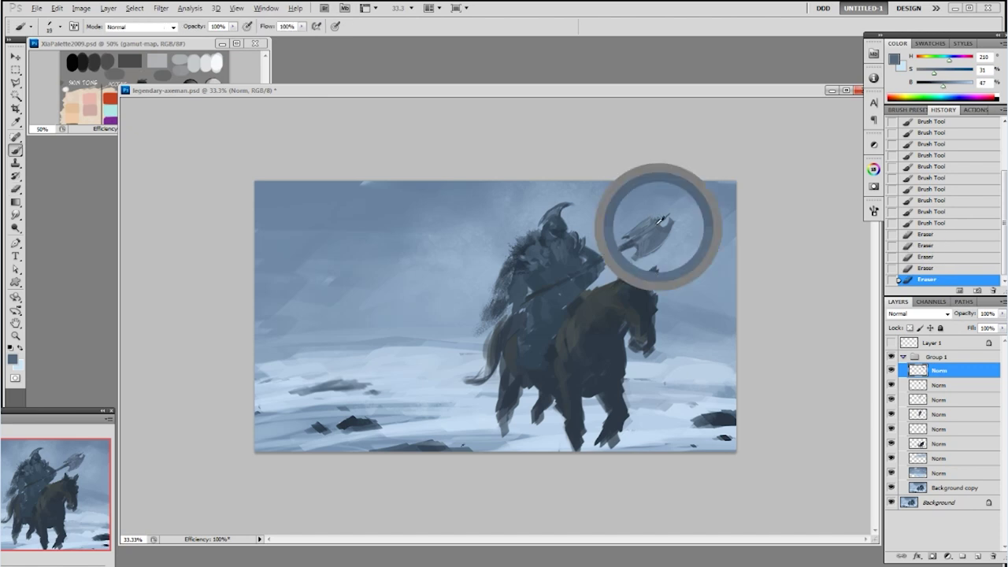
pyautogui.click(652, 215)
pyautogui.click(627, 234)
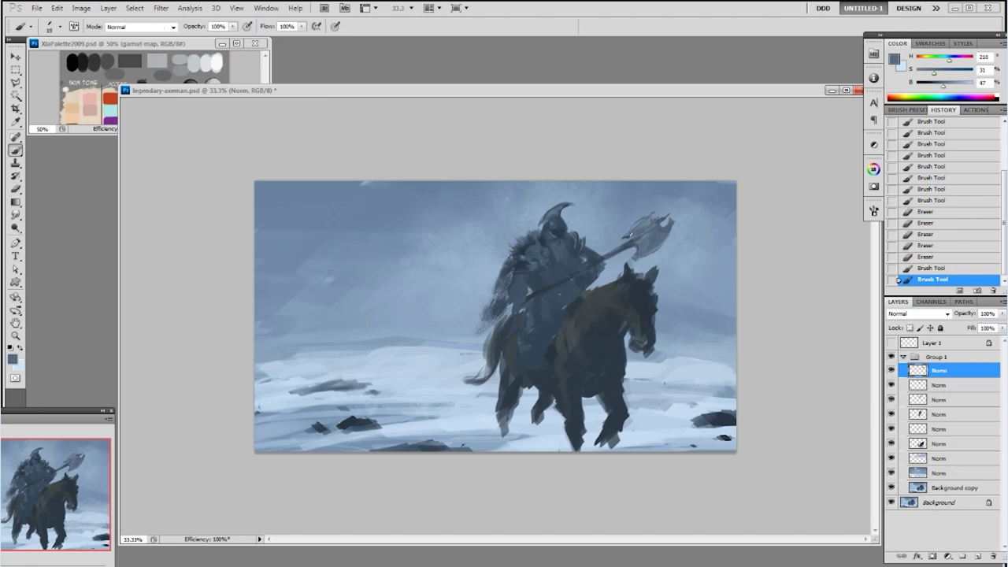
pyautogui.moveTo(627, 237); pyautogui.dragTo(645, 221)
pyautogui.keyDown('alt'); pyautogui.click(644, 227); pyautogui.keyUp('alt')
pyautogui.moveTo(637, 229)
pyautogui.mouseDown()
pyautogui.moveTo(652, 212)
pyautogui.moveTo(637, 226)
pyautogui.mouseUp()
# - Refine the axe blade's upper points and outer edge with a 19 px eraser and brush strokes of blue sampled beside the blade
pyautogui.press('e')
pyautogui.rightClick(733, 203)
pyautogui.click(822, 269)
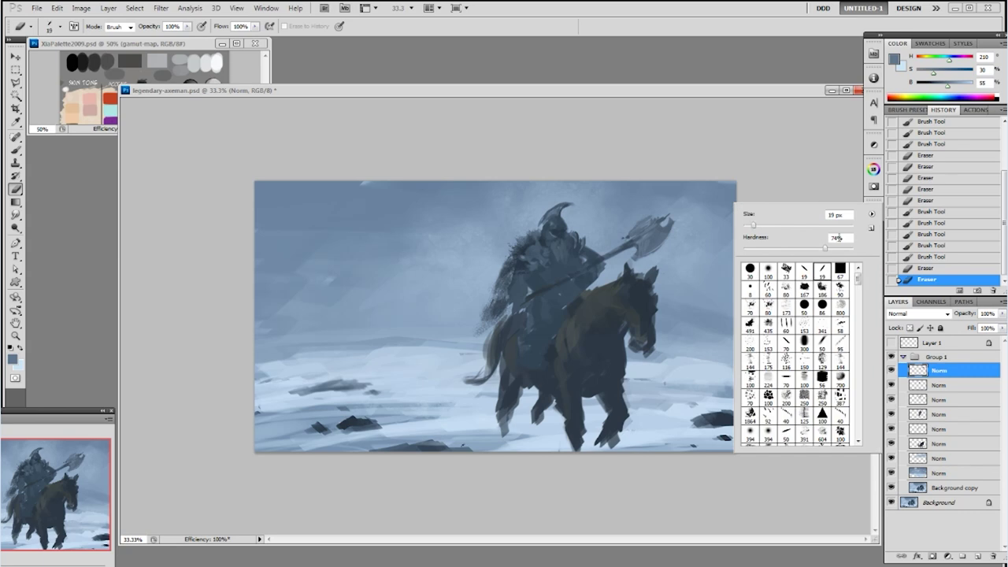
pyautogui.keyDown('alt'); pyautogui.click(664, 219); pyautogui.keyUp('alt')
pyautogui.click(508, 222)
pyautogui.press('b')
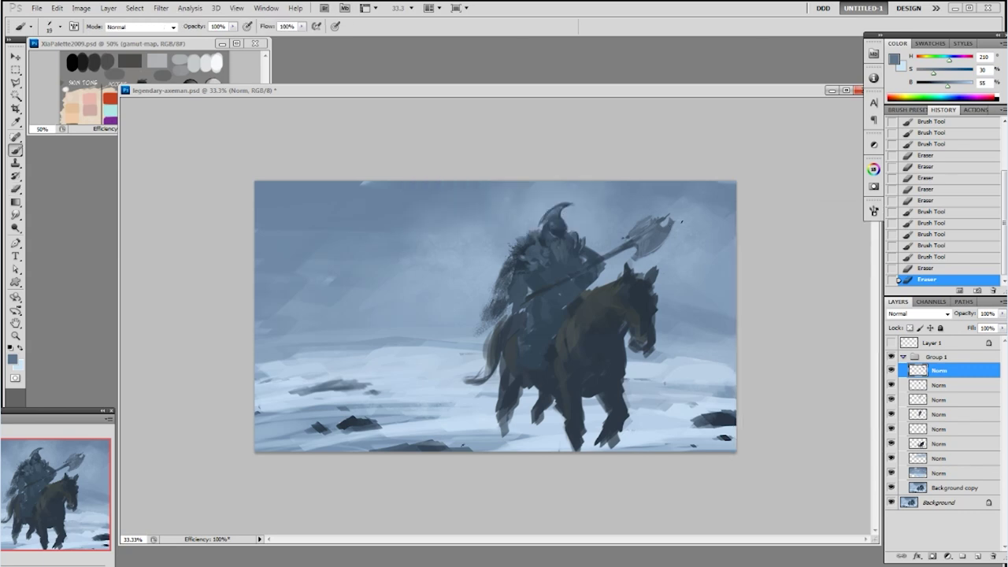
pyautogui.keyDown('alt'); pyautogui.click(673, 220); pyautogui.keyUp('alt')
pyautogui.moveTo(658, 215); pyautogui.dragTo(651, 219)
pyautogui.moveTo(659, 214); pyautogui.dragTo(652, 220)
pyautogui.moveTo(658, 216); pyautogui.dragTo(652, 221)
pyautogui.moveTo(667, 216); pyautogui.dragTo(661, 228)
# - Extend the axe shaft's lower end and darken the arm and mantle around it with a 30 px brush, moving to Group 1's third layer
pyautogui.keyDown('alt'); pyautogui.click(504, 312); pyautogui.keyUp('alt')
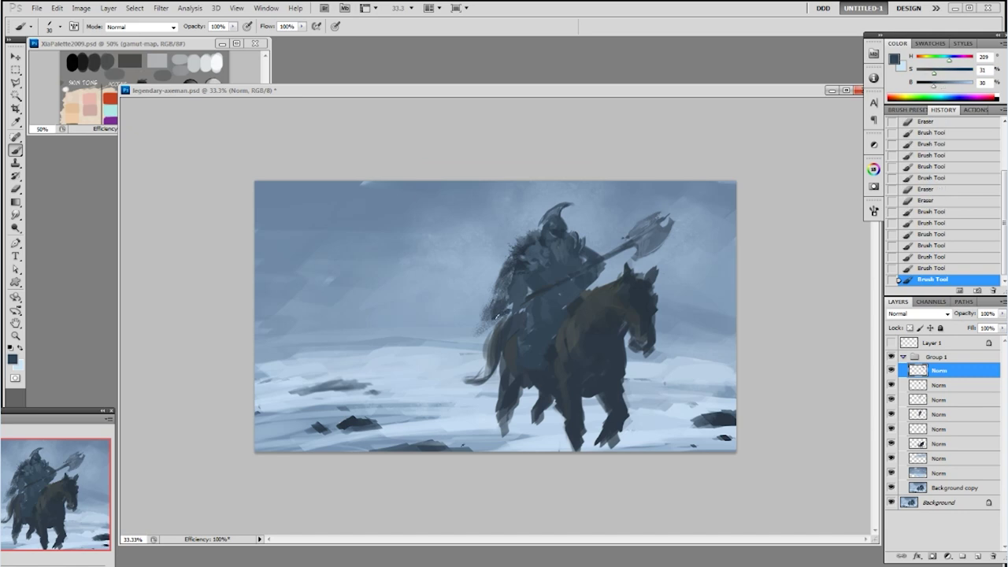
pyautogui.click(507, 309)
pyautogui.keyDown('alt'); pyautogui.click(524, 260); pyautogui.keyUp('alt')
pyautogui.keyDown('alt'); pyautogui.click(591, 265); pyautogui.keyUp('alt')
pyautogui.click(936, 413)
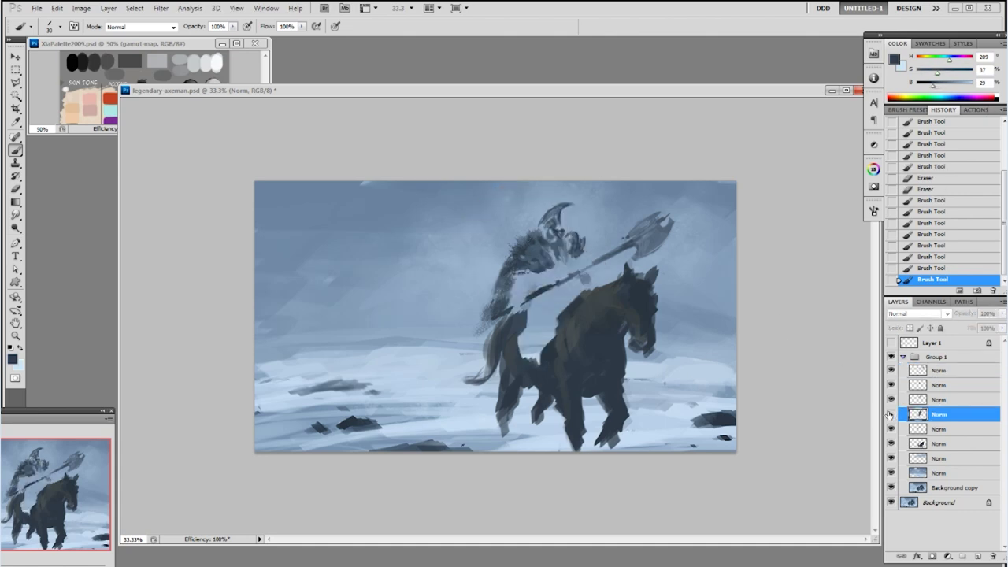
pyautogui.click(936, 399)
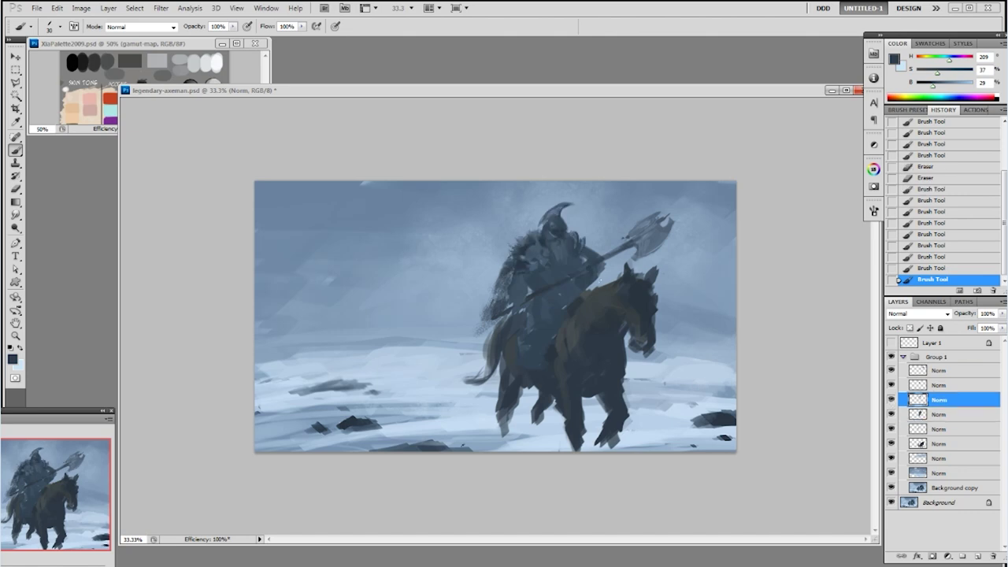
pyautogui.moveTo(597, 269); pyautogui.dragTo(591, 275)
pyautogui.moveTo(596, 268); pyautogui.dragTo(587, 277)
pyautogui.moveTo(520, 301); pyautogui.dragTo(514, 305)
pyautogui.click(516, 298)
pyautogui.click(513, 293)
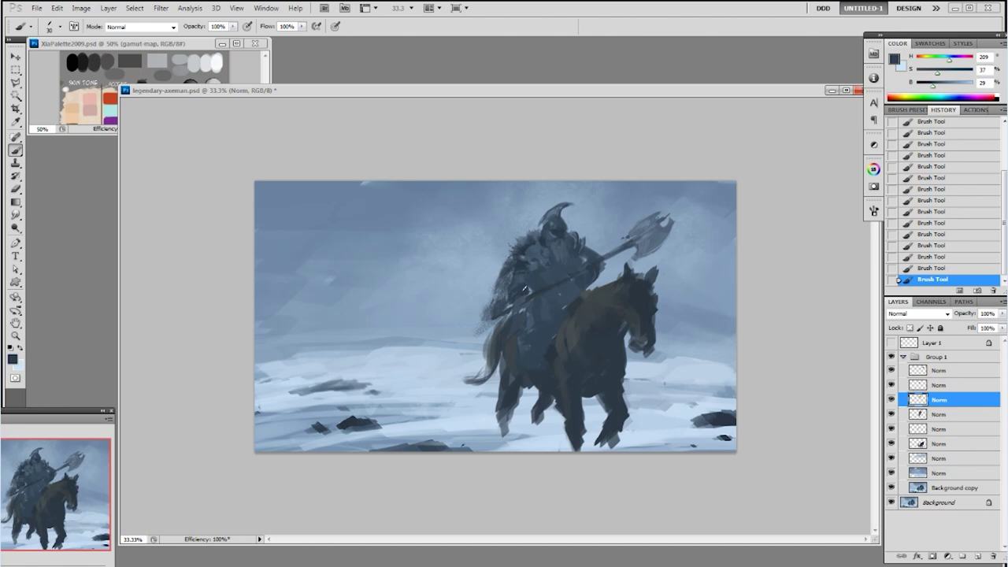
# - Paint dark folds over the rider's torso and leg below the axe shaft with a 40 px brush and sampled blues
pyautogui.rightClick(680, 257)
pyautogui.click(755, 324)
pyautogui.press('Return')
pyautogui.keyDown('alt'); pyautogui.click(547, 239); pyautogui.keyUp('alt')
pyautogui.moveTo(526, 310); pyautogui.dragTo(518, 346)
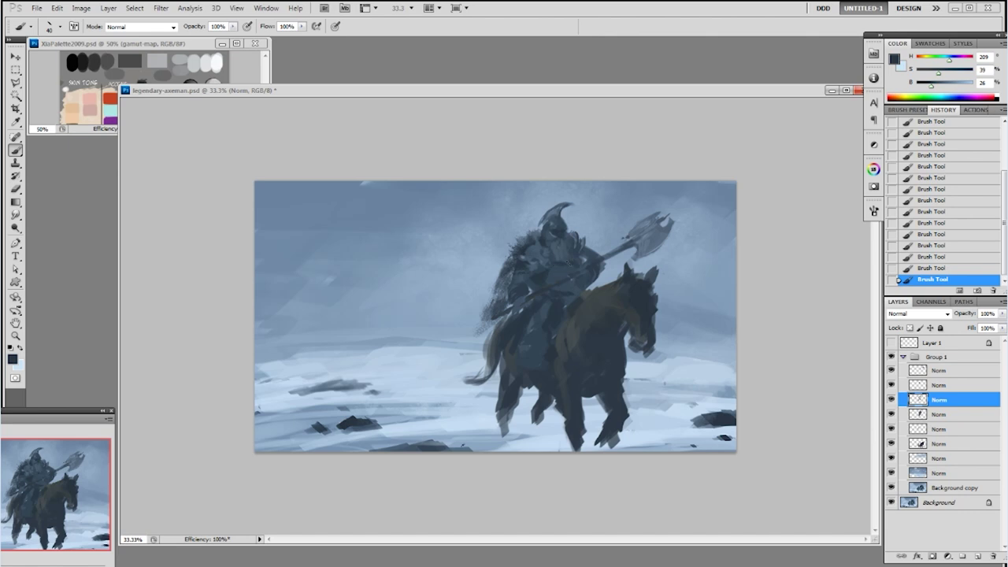
pyautogui.keyDown('alt'); pyautogui.click(569, 265); pyautogui.keyUp('alt')
pyautogui.keyDown('alt'); pyautogui.click(561, 263); pyautogui.keyUp('alt')
# - Trim the outline of the rider's horse-head-side shoulder with a 45 px eraser
pyautogui.rightClick(688, 196)
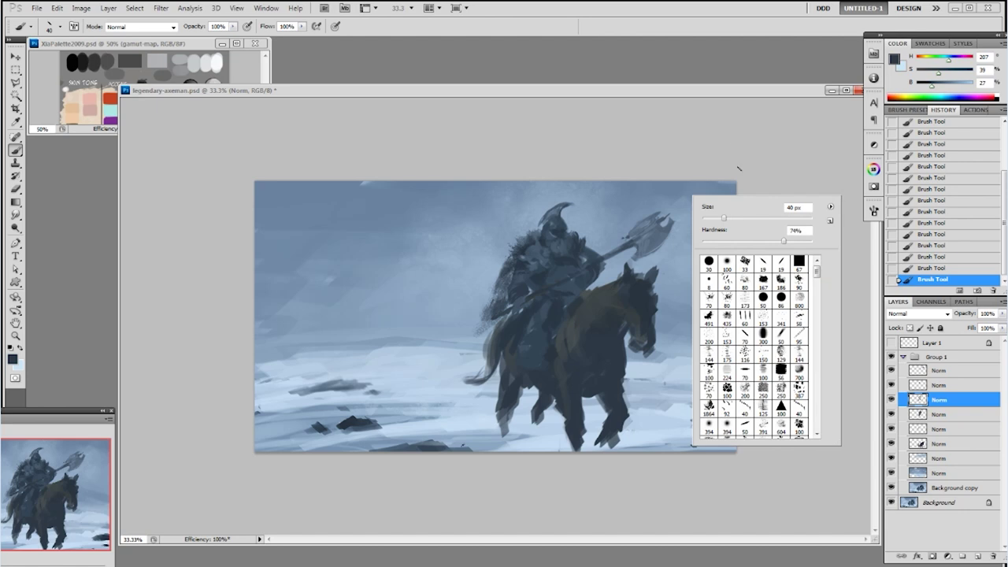
pyautogui.press('Escape')
pyautogui.press('e')
pyautogui.press(']')
pyautogui.press(']')
pyautogui.press(']')
pyautogui.press(']')
pyautogui.press(']')
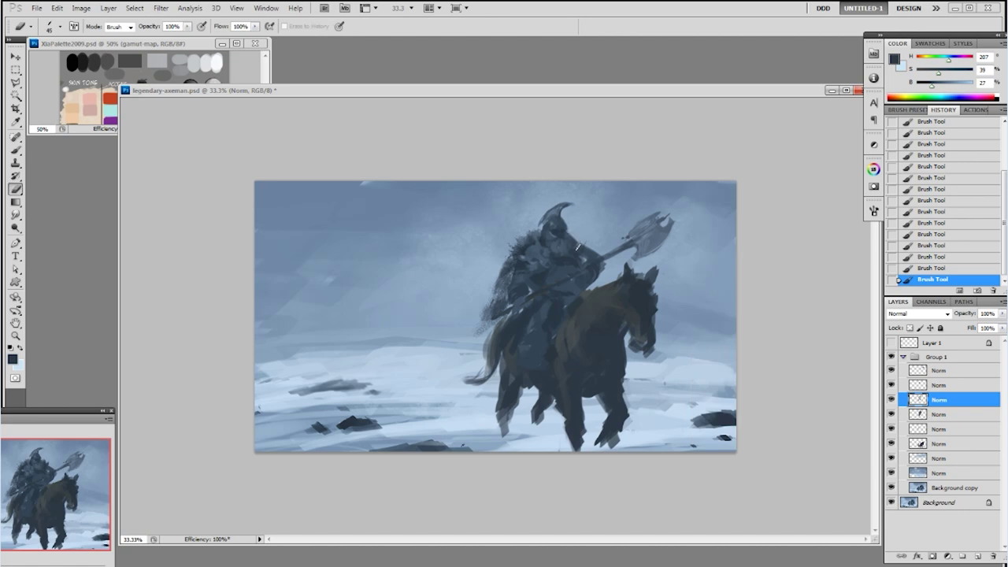
pyautogui.click(592, 248)
# - Add pointed fur spikes along the rider's horse-head-side shoulder with a 19 px slanted brush in dark blue
pyautogui.press('b')
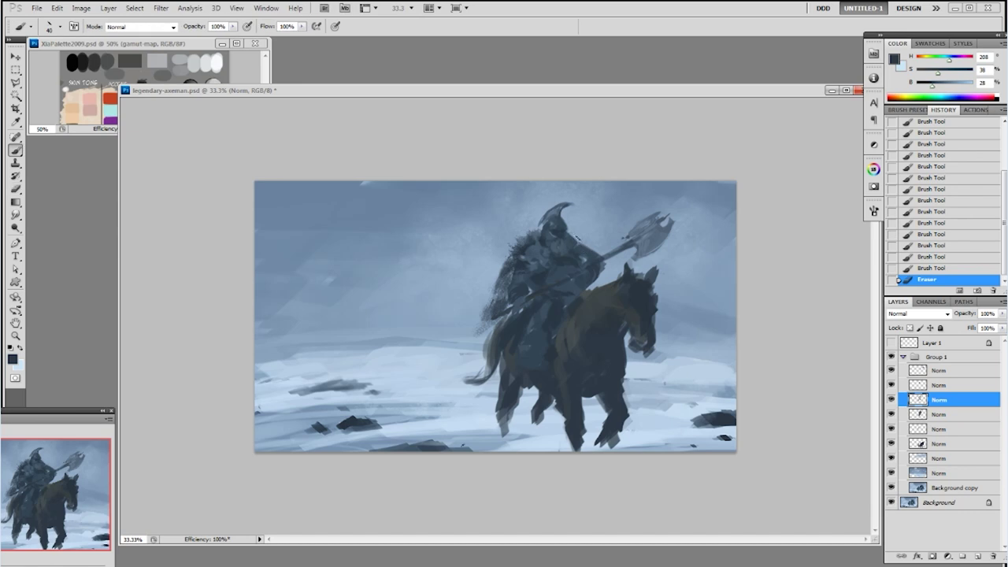
pyautogui.rightClick(602, 253)
pyautogui.click(689, 314)
pyautogui.click(767, 218)
pyautogui.click(576, 259)
pyautogui.hotkey('ctrl', 'z')
pyautogui.moveTo(576, 247)
pyautogui.mouseDown()
pyautogui.moveTo(592, 240)
pyautogui.moveTo(584, 236)
pyautogui.moveTo(590, 250)
pyautogui.mouseUp()
pyautogui.click(580, 238)
pyautogui.hotkey('ctrl', 'z')
pyautogui.click(584, 248)
pyautogui.click(584, 246)
# - Detail the helmet's crest and the face and beard below it with a 19 px brush in sampled dark and light blues
pyautogui.moveTo(557, 211); pyautogui.dragTo(562, 207)
pyautogui.rightClick(576, 205)
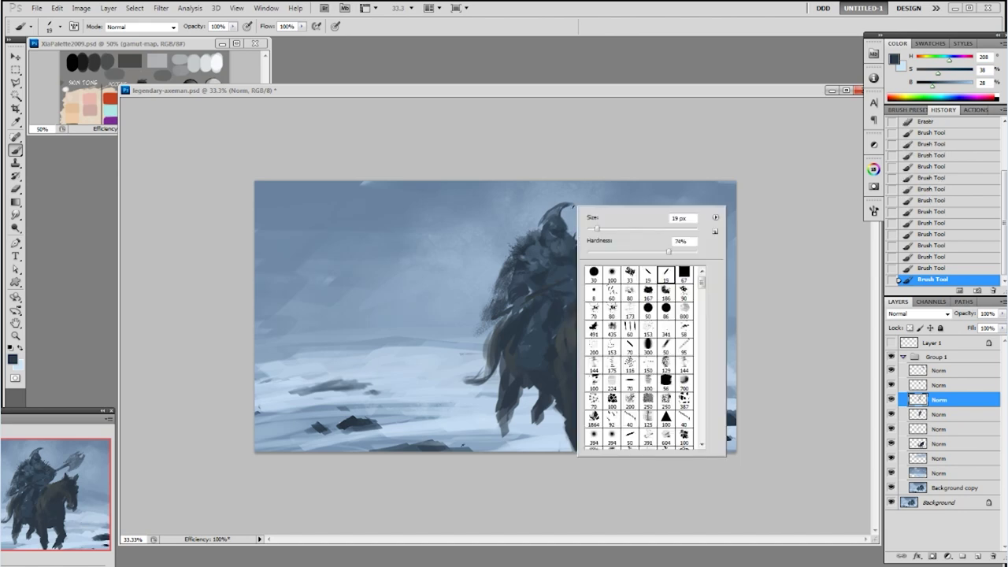
pyautogui.click(727, 185)
pyautogui.keyDown('alt'); pyautogui.click(551, 223); pyautogui.keyUp('alt')
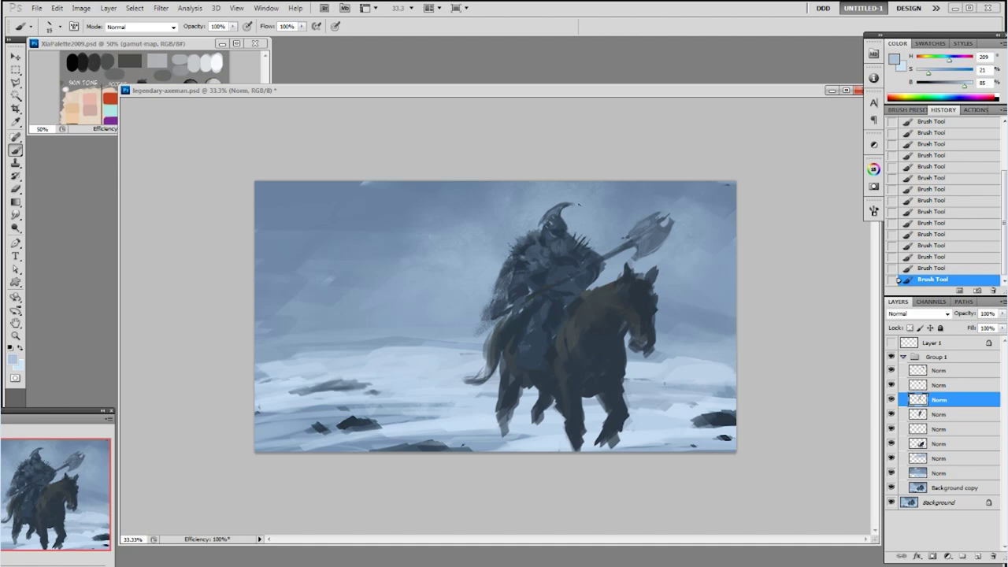
pyautogui.rightClick(586, 209)
pyautogui.press('Escape')
pyautogui.keyDown('alt'); pyautogui.click(566, 219); pyautogui.keyUp('alt')
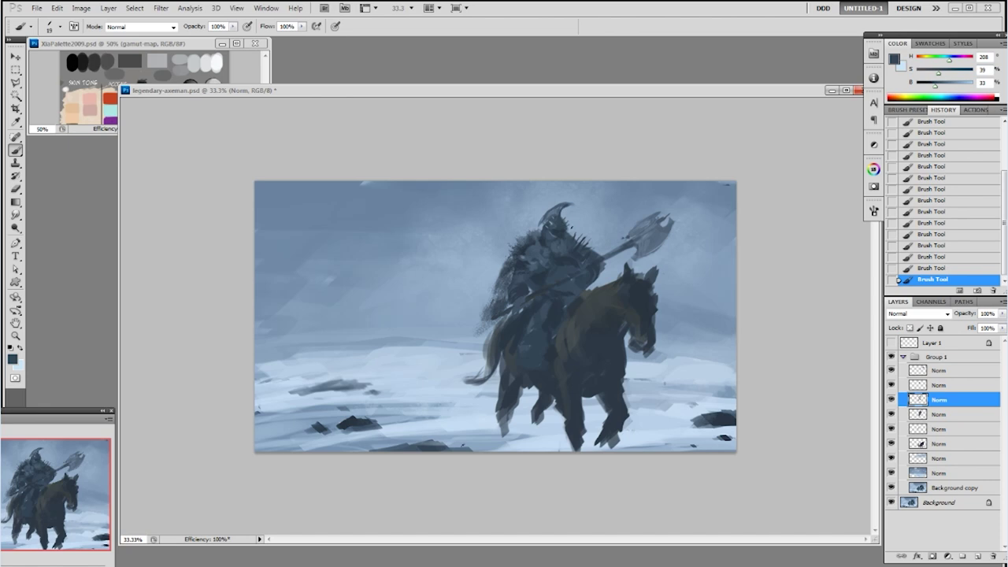
pyautogui.keyDown('alt'); pyautogui.click(561, 231); pyautogui.keyUp('alt')
pyautogui.keyDown('alt'); pyautogui.click(473, 321); pyautogui.keyUp('alt')
pyautogui.click(550, 234)
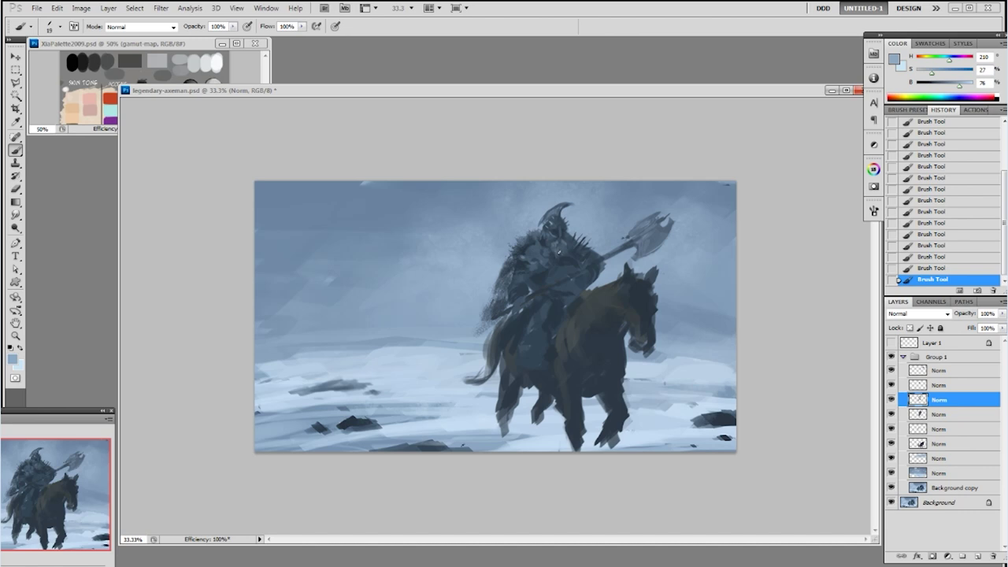
# - Try light texture dabs on the beard and chest on a new layer, using a 45 px textured brush at 50% opacity
pyautogui.hotkey('ctrl', 'shift', 'alt', 'n')
pyautogui.rightClick(585, 215)
pyautogui.click(605, 321)
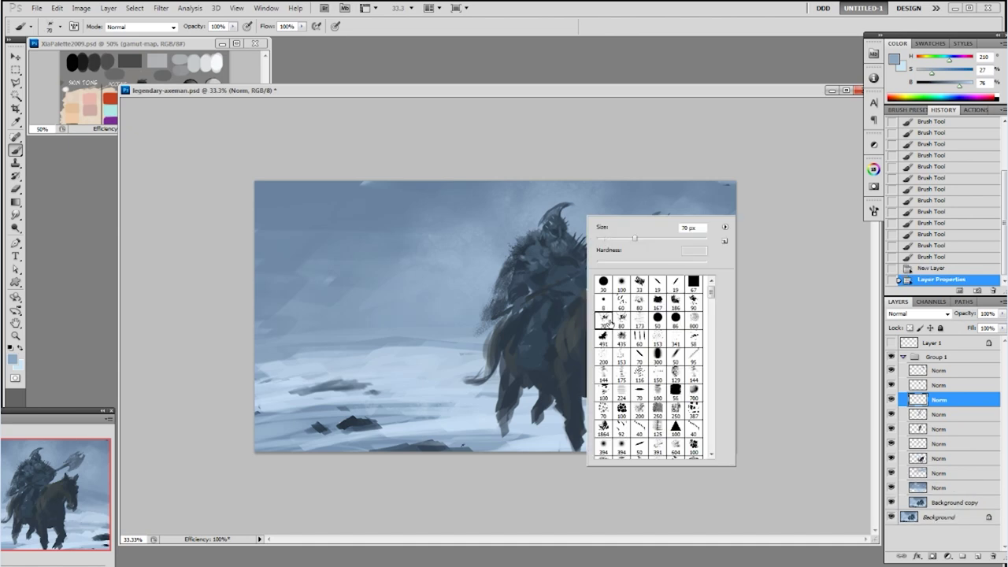
pyautogui.click(791, 227)
pyautogui.press('5')
pyautogui.click(557, 259)
pyautogui.click(555, 250)
pyautogui.click(557, 257)
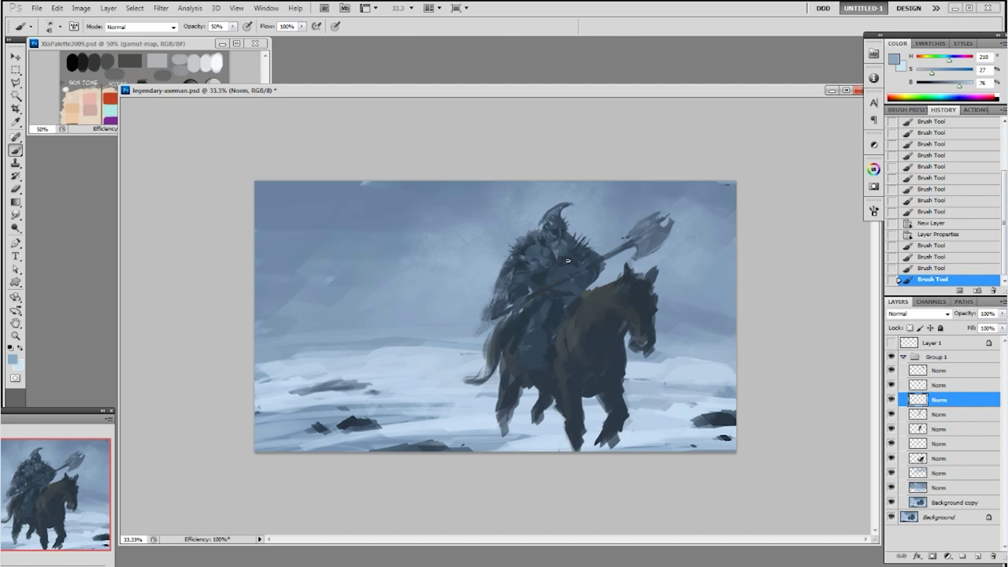
pyautogui.click(551, 246)
pyautogui.click(569, 260)
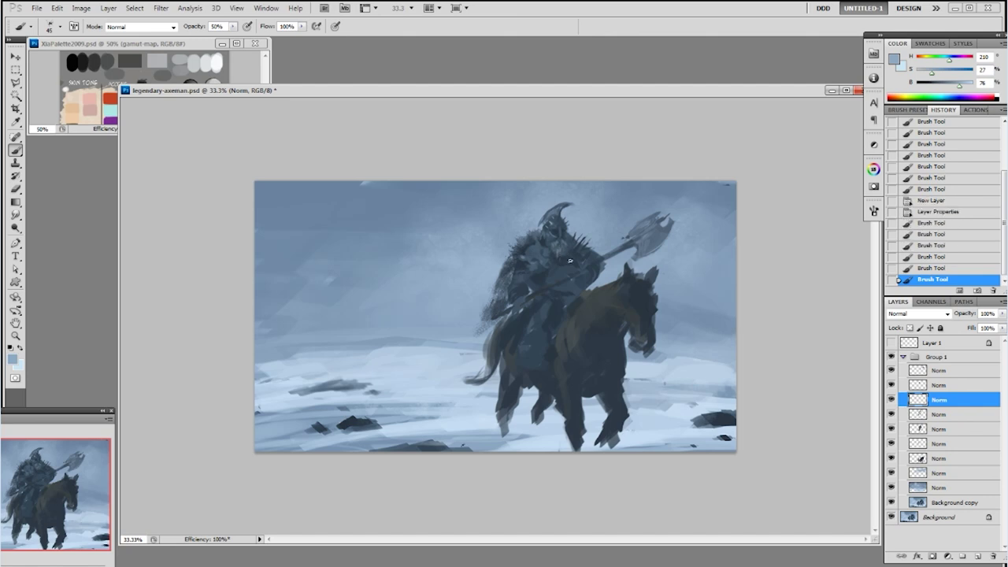
pyautogui.click(560, 250)
pyautogui.click(563, 251)
pyautogui.click(565, 253)
# - Try a speckled brush on the rider's beard, starting at 60 px and 50% opacity and continuing at 40 px and 100%
pyautogui.rightClick(571, 249)
pyautogui.click(607, 336)
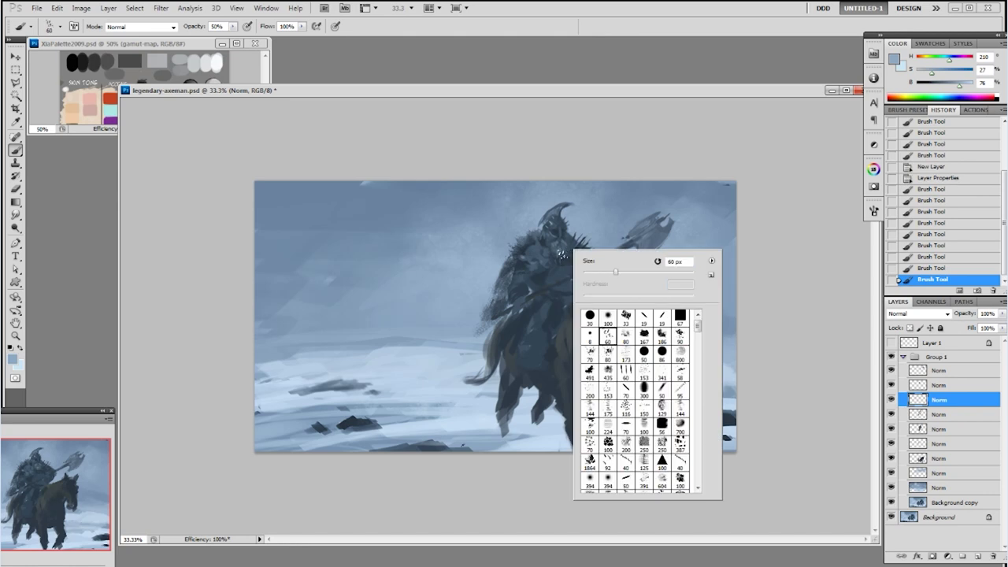
pyautogui.click(564, 258)
pyautogui.hotkey('ctrl', 'z')
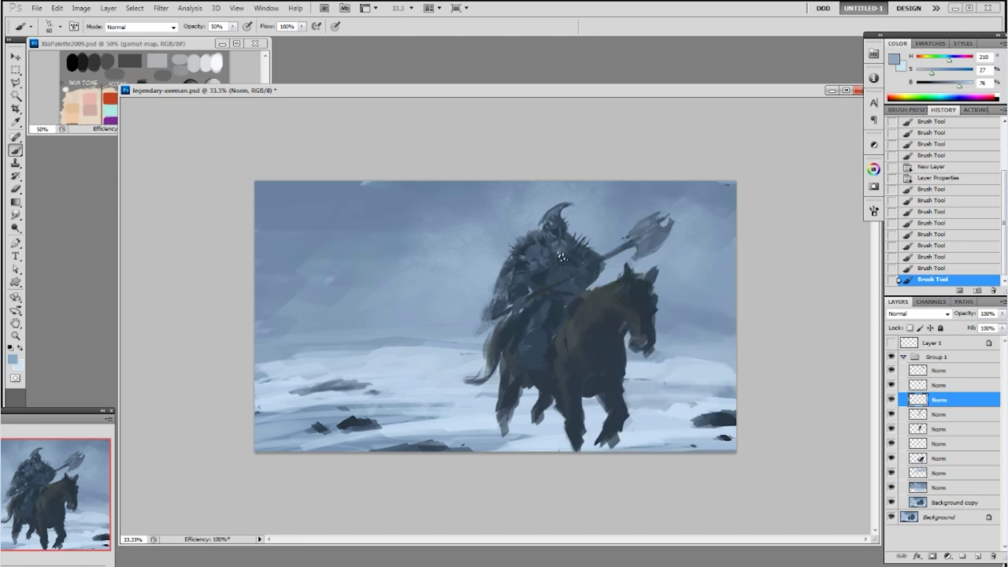
pyautogui.click(561, 255)
pyautogui.keyDown('alt'); pyautogui.click(562, 254); pyautogui.keyUp('alt')
pyautogui.press('[')
pyautogui.click(564, 253)
pyautogui.click(565, 252)
pyautogui.press('0')
pyautogui.click(564, 252)
pyautogui.click(559, 252)
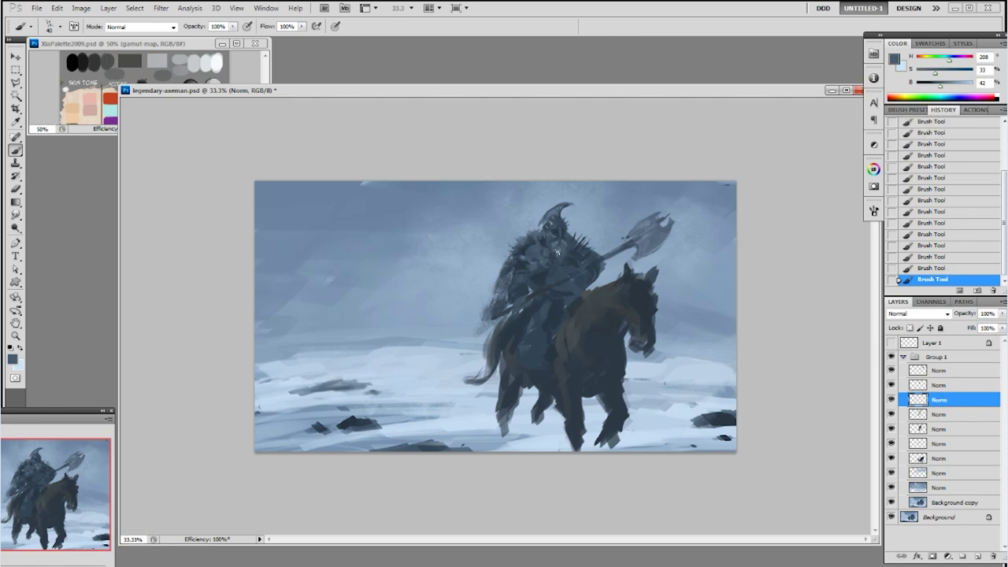
# - Try finer fur strokes over the rider's chest and shoulder with a 10 px brush in sampled blues
pyautogui.rightClick(559, 272)
pyautogui.click(695, 261)
pyautogui.click(790, 164)
pyautogui.keyDown('alt'); pyautogui.click(543, 242); pyautogui.keyUp('alt')
pyautogui.keyDown('alt'); pyautogui.click(543, 242); pyautogui.keyUp('alt')
pyautogui.press(']')
pyautogui.keyDown('alt'); pyautogui.click(572, 226); pyautogui.keyUp('alt')
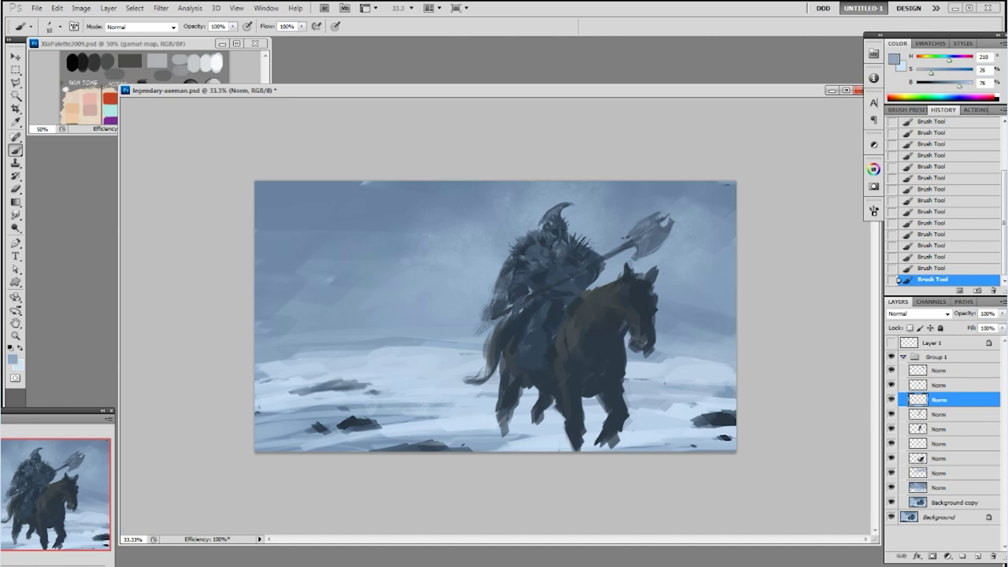
pyautogui.rightClick(561, 264)
pyautogui.doubleClick(633, 339)
pyautogui.keyDown('alt'); pyautogui.click(449, 347); pyautogui.keyUp('alt')
pyautogui.hotkey('ctrl', 'z')
pyautogui.keyDown('alt'); pyautogui.click(451, 359); pyautogui.keyUp('alt')
# - Erase the ragged outline of the horse-head-side shoulder and the excess paint at the waist on Group 1's third layer
pyautogui.rightClick(614, 275)
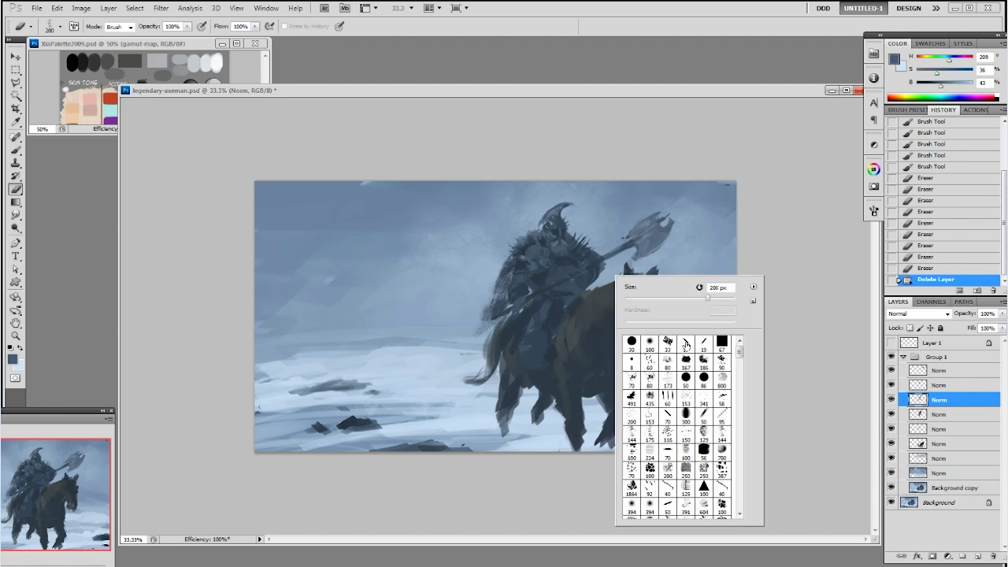
pyautogui.doubleClick(666, 391)
pyautogui.moveTo(649, 271)
pyautogui.mouseDown()
pyautogui.moveTo(655, 277)
pyautogui.moveTo(590, 244)
pyautogui.mouseUp()
pyautogui.moveTo(589, 244); pyautogui.dragTo(587, 248)
pyautogui.moveTo(578, 299); pyautogui.dragTo(566, 298)
pyautogui.moveTo(566, 298); pyautogui.dragTo(561, 303)
# - Paint dark fur strokes across the mantle and torso with a 19 px brush at 90% opacity in sampled dark blue
pyautogui.press('b')
pyautogui.keyDown('alt'); pyautogui.click(566, 257); pyautogui.keyUp('alt')
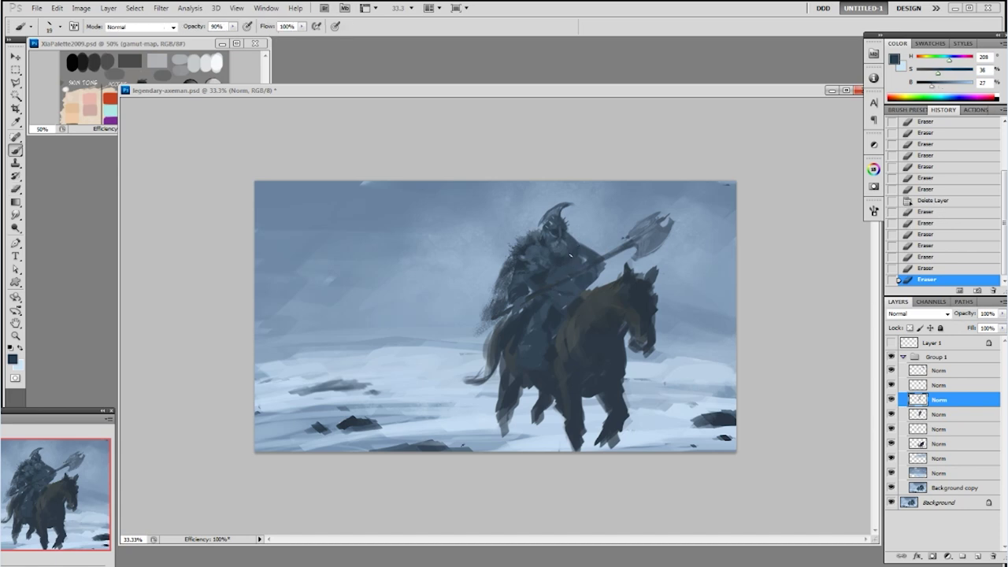
pyautogui.moveTo(577, 248)
pyautogui.mouseDown()
pyautogui.moveTo(505, 282)
pyautogui.moveTo(524, 274)
pyautogui.moveTo(506, 290)
pyautogui.mouseUp()
pyautogui.moveTo(517, 277); pyautogui.dragTo(513, 287)
pyautogui.moveTo(532, 275)
pyautogui.mouseDown()
pyautogui.moveTo(527, 284)
pyautogui.moveTo(563, 277)
pyautogui.mouseUp()
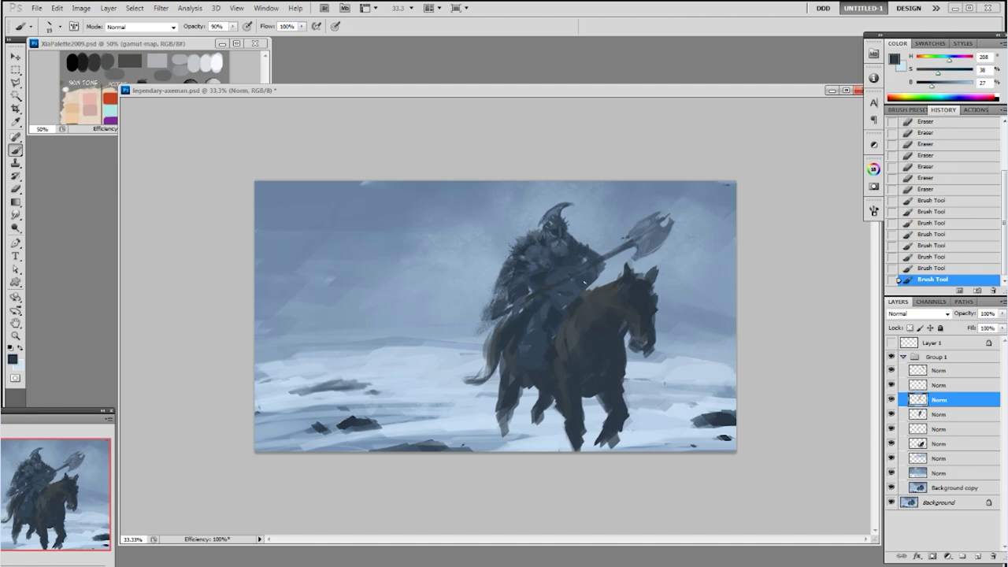
# - Sample a skin tone from XiaPalette2009.psd and paint both of the rider's hands on a new layer at the top of Group 1
pyautogui.click(83, 64)
pyautogui.keyDown('alt'); pyautogui.click(79, 113); pyautogui.keyUp('alt')
pyautogui.click(234, 320)
pyautogui.click(913, 370)
pyautogui.click(893, 371)
pyautogui.click(892, 371)
pyautogui.hotkey('ctrl', 'shift', 'alt', 'n')
pyautogui.moveTo(573, 274); pyautogui.dragTo(583, 275)
pyautogui.moveTo(529, 295); pyautogui.dragTo(523, 303)
pyautogui.moveTo(517, 301); pyautogui.dragTo(517, 307)
# - Soften and trim the edges of both painted hands with a smaller eraser at 30% opacity
pyautogui.press('e')
pyautogui.press('3')
pyautogui.moveTo(579, 269); pyautogui.dragTo(582, 276)
pyautogui.press('[')
pyautogui.press('[')
pyautogui.press('[')
pyautogui.press('[')
pyautogui.moveTo(520, 302); pyautogui.dragTo(515, 307)
pyautogui.moveTo(578, 267); pyautogui.dragTo(575, 259)
# - Paint knuckle and shadow details on both of the rider's hands in tones sampled from the painting
pyautogui.press('b')
pyautogui.click(584, 274)
pyautogui.click(580, 265)
pyautogui.click(579, 268)
pyautogui.click(578, 270)
pyautogui.keyDown('alt'); pyautogui.click(586, 272); pyautogui.keyUp('alt')
pyautogui.moveTo(585, 271); pyautogui.dragTo(582, 276)
pyautogui.click(585, 274)
pyautogui.keyDown('alt'); pyautogui.click(582, 263); pyautogui.keyUp('alt')
pyautogui.click(518, 301)
pyautogui.click(517, 304)
pyautogui.click(515, 307)
# - Erase the excess paint below the rider's lower hand with the eraser at 100% opacity
pyautogui.press('e')
pyautogui.press('0')
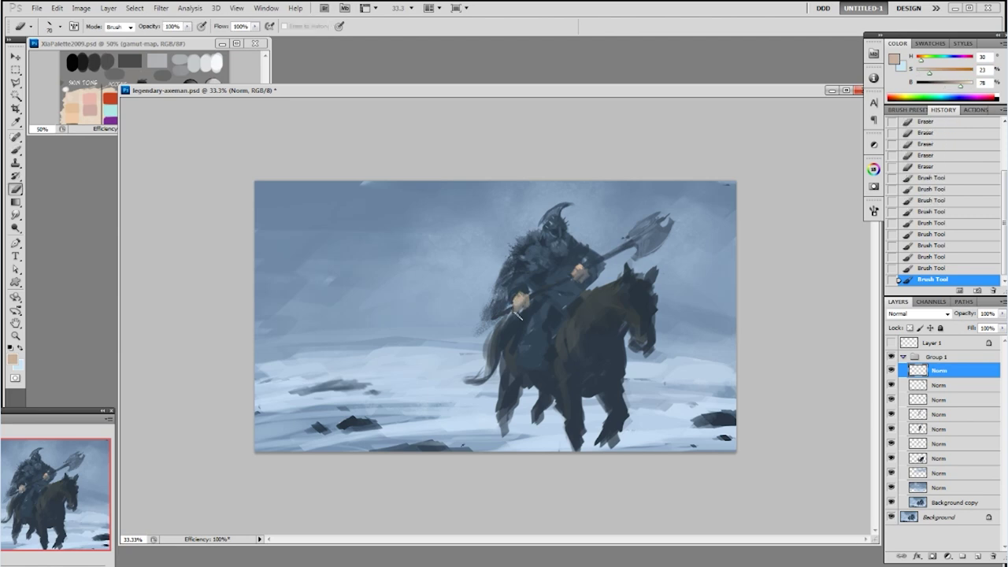
pyautogui.click(515, 307)
pyautogui.click(515, 308)
pyautogui.click(516, 309)
# - Dab a sampled grey onto the rider's face with a 30 px brush at 90% opacity and compare history states
pyautogui.press('b')
pyautogui.keyDown('alt'); pyautogui.click(568, 250); pyautogui.keyUp('alt')
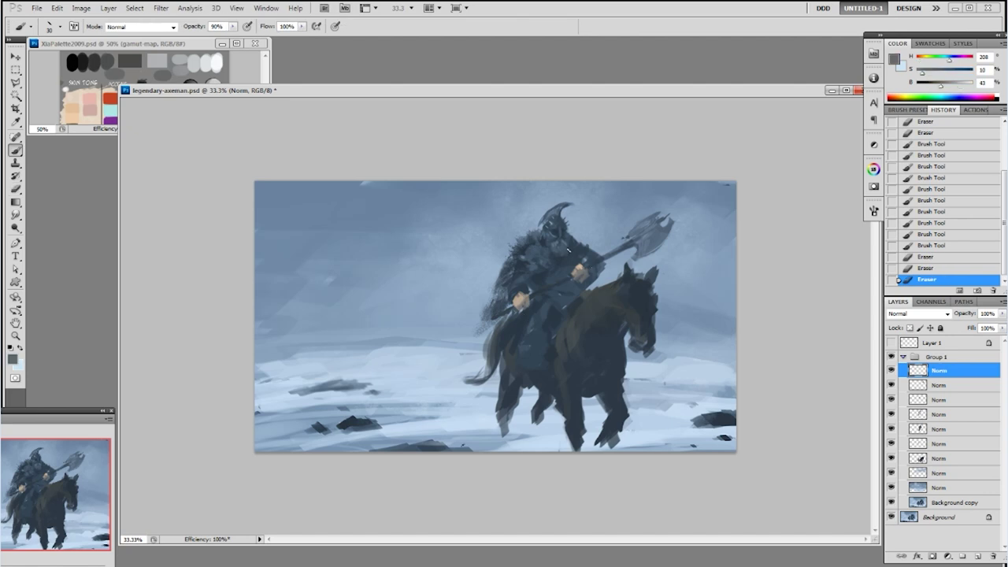
pyautogui.click(556, 234)
pyautogui.click(555, 234)
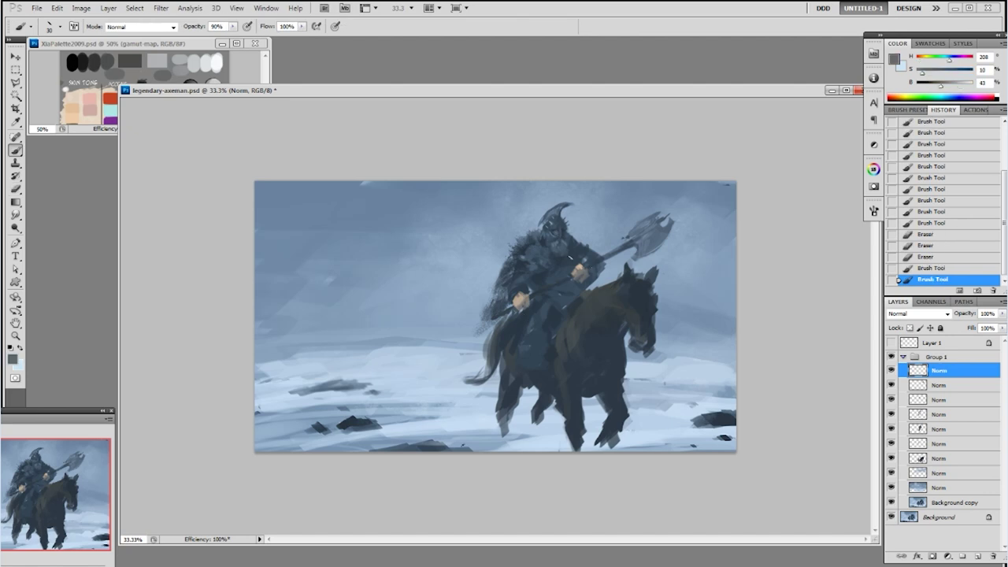
pyautogui.hotkey('ctrl', 'z')
pyautogui.click(926, 268)
pyautogui.click(898, 280)
# - Rework the grey strokes along the side of the rider's beard and shoulder fur, replacing the first stroke with short dabs
pyautogui.moveTo(557, 240); pyautogui.dragTo(570, 241)
pyautogui.hotkey('ctrl', 'z')
pyautogui.click(562, 238)
pyautogui.click(562, 238)
pyautogui.click(570, 243)
pyautogui.click(566, 242)
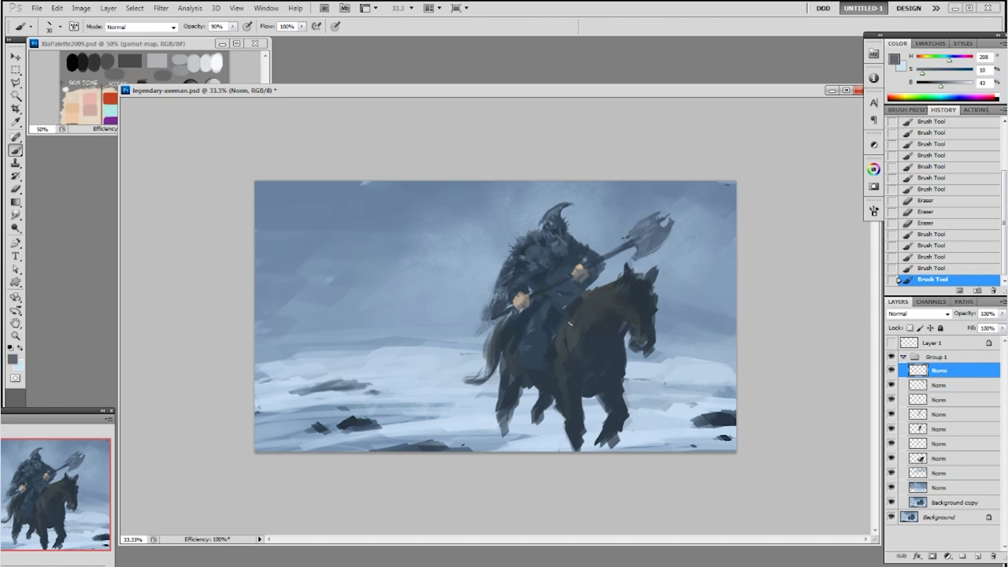
# - Paint the folds and shading of the rider's leg and boot in sampled dark blues with a 30 px brush
pyautogui.keyDown('alt'); pyautogui.click(554, 326); pyautogui.keyUp('alt')
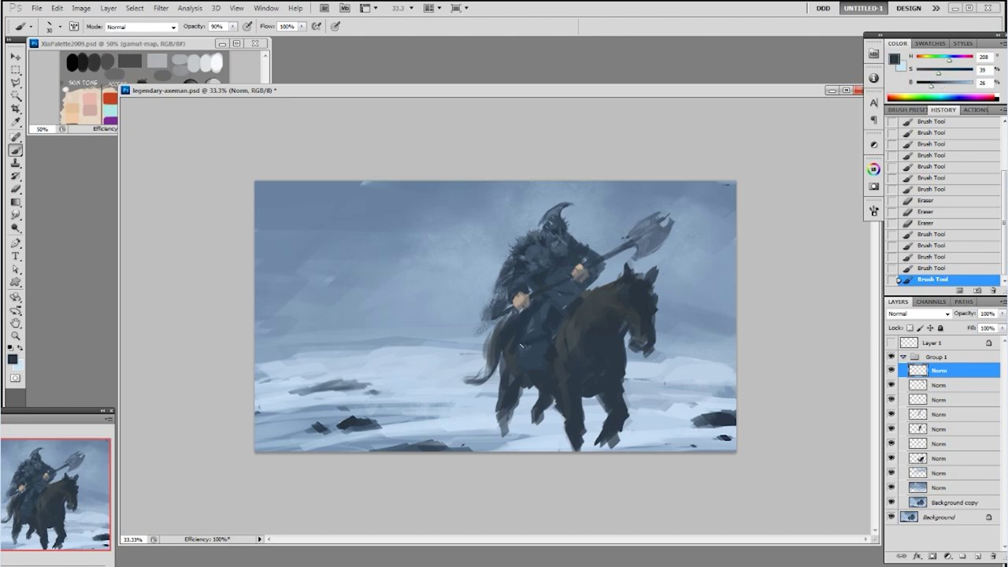
pyautogui.moveTo(522, 330)
pyautogui.mouseDown()
pyautogui.moveTo(524, 356)
pyautogui.moveTo(542, 373)
pyautogui.mouseUp()
pyautogui.moveTo(543, 366); pyautogui.dragTo(538, 372)
pyautogui.keyDown('alt'); pyautogui.click(535, 367); pyautogui.keyUp('alt')
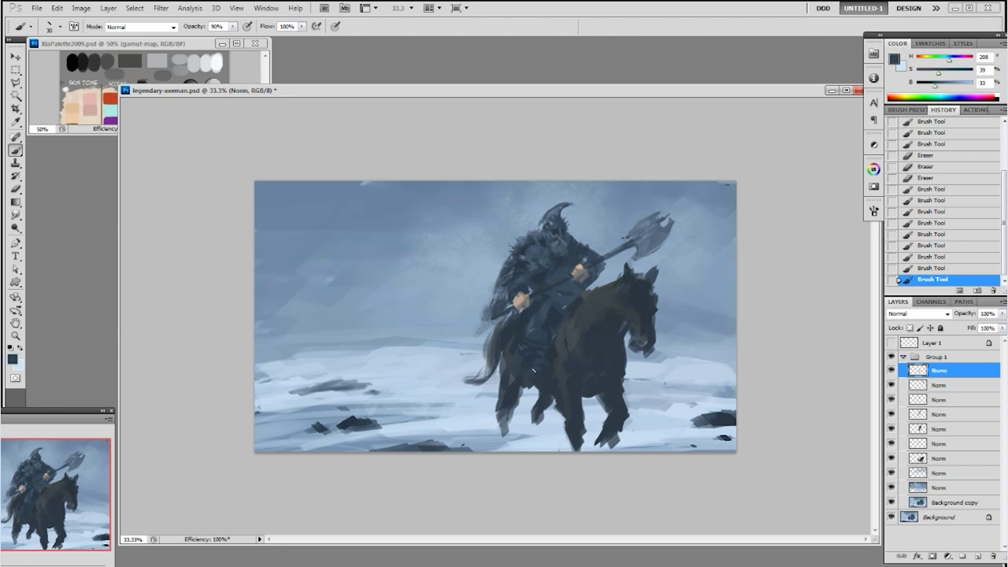
pyautogui.click(532, 381)
pyautogui.keyDown('alt'); pyautogui.click(538, 272); pyautogui.keyUp('alt')
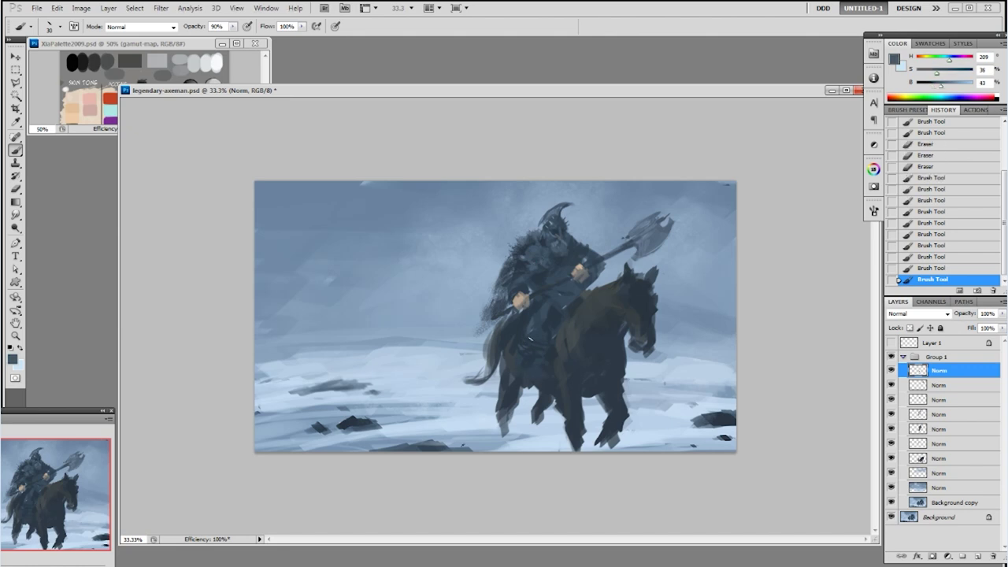
pyautogui.moveTo(533, 327); pyautogui.dragTo(541, 342)
pyautogui.moveTo(537, 334); pyautogui.dragTo(542, 344)
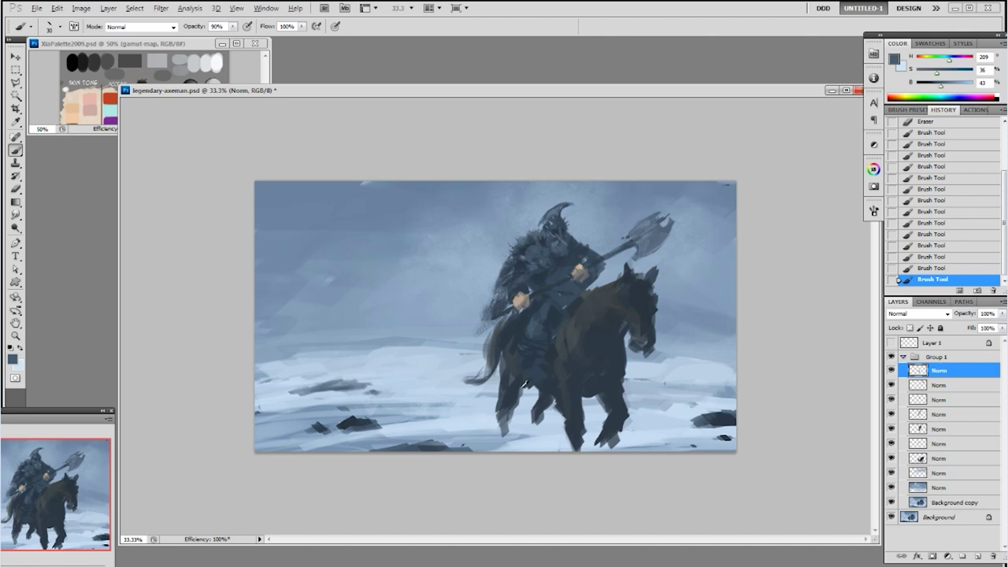
# - Add thin highlights to the rider's knee and shin in a pale blue sampled from the snow, using a 10 px brush
pyautogui.keyDown('alt'); pyautogui.click(421, 405); pyautogui.keyUp('alt')
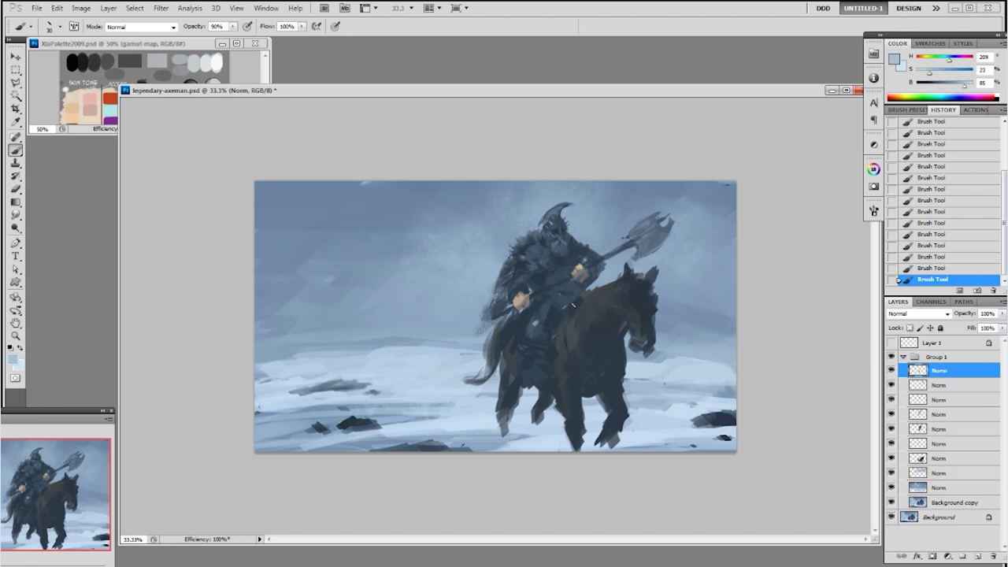
pyautogui.click(529, 319)
pyautogui.click(933, 267)
pyautogui.click(932, 257)
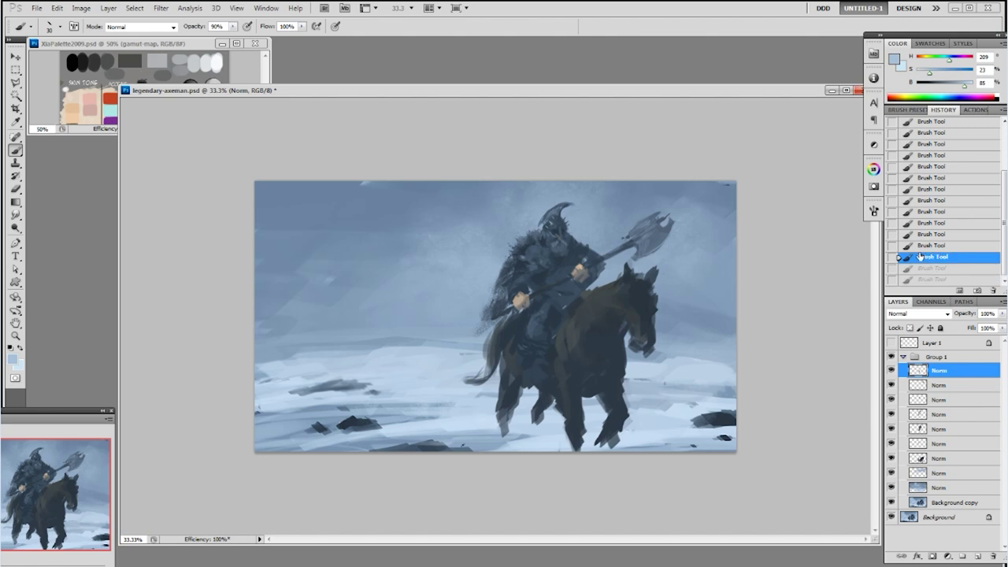
pyautogui.press('r')
pyautogui.press('b')
pyautogui.moveTo(532, 324)
pyautogui.mouseDown()
pyautogui.moveTo(539, 315)
pyautogui.moveTo(540, 330)
pyautogui.moveTo(552, 317)
pyautogui.moveTo(526, 336)
pyautogui.mouseUp()
pyautogui.hotkey('ctrl', 'z')
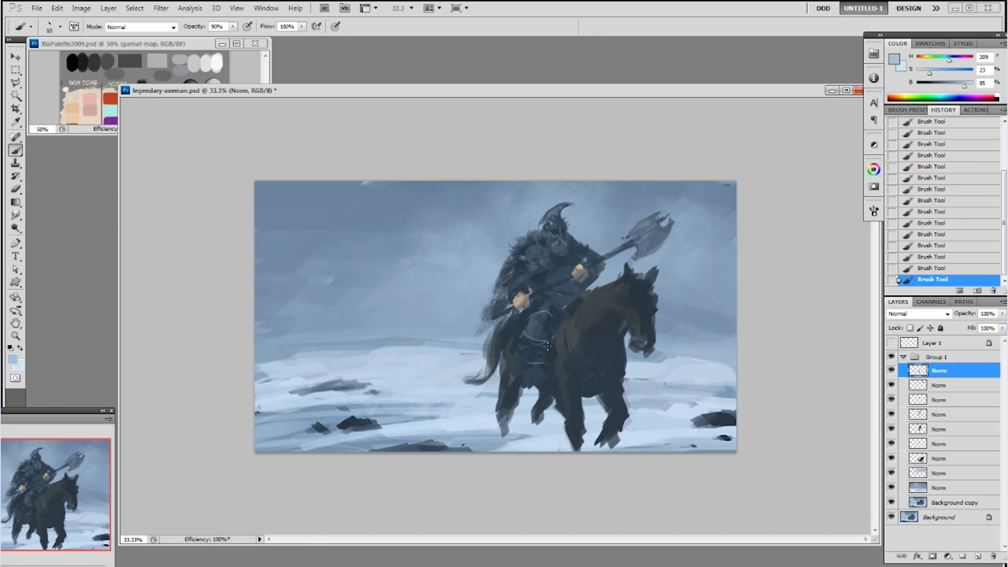
# - Paint a speckled pale blue fur trim on the rider's boot with a 60 px textured brush at 50% opacity
pyautogui.rightClick(543, 331)
pyautogui.click(532, 335)
pyautogui.moveTo(529, 382); pyautogui.dragTo(534, 382)
pyautogui.hotkey('ctrl', 'alt', 'z')
pyautogui.hotkey('ctrl', 'alt', 'z')
pyautogui.hotkey('ctrl', 'alt', 'z')
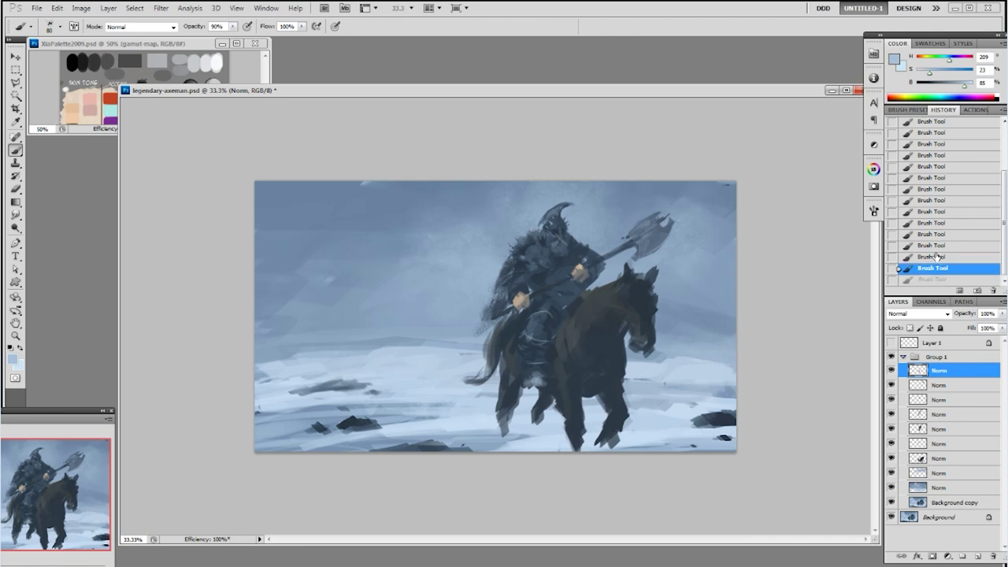
pyautogui.press('5')
pyautogui.press('[')
pyautogui.press('[')
pyautogui.moveTo(530, 377); pyautogui.dragTo(529, 382)
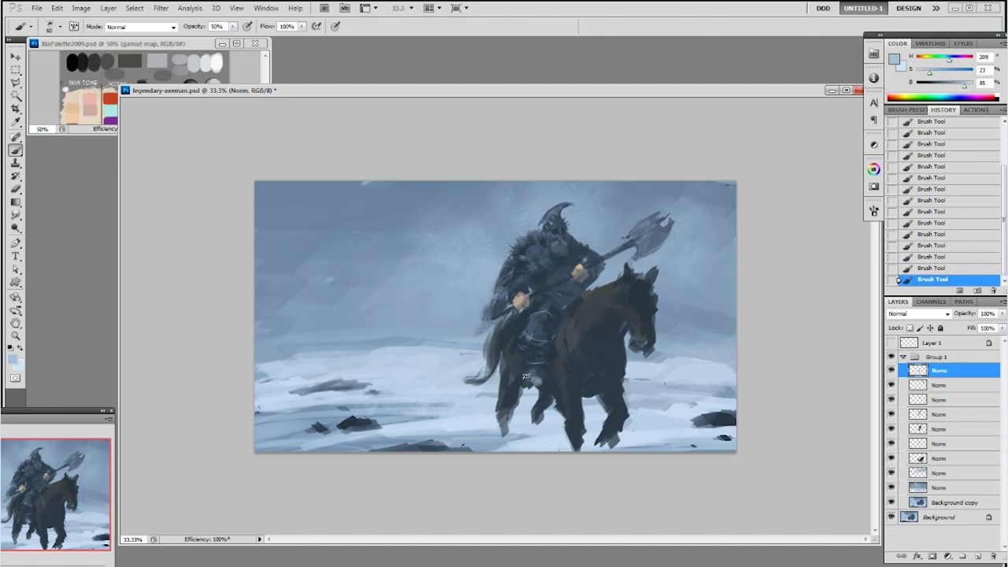
# - Refine the rider's boot and lower leg with a small brush in sampled dark blues, raising the opacity to 100%
pyautogui.rightClick(534, 380)
pyautogui.doubleClick(605, 413)
pyautogui.keyDown('alt'); pyautogui.click(542, 368); pyautogui.keyUp('alt')
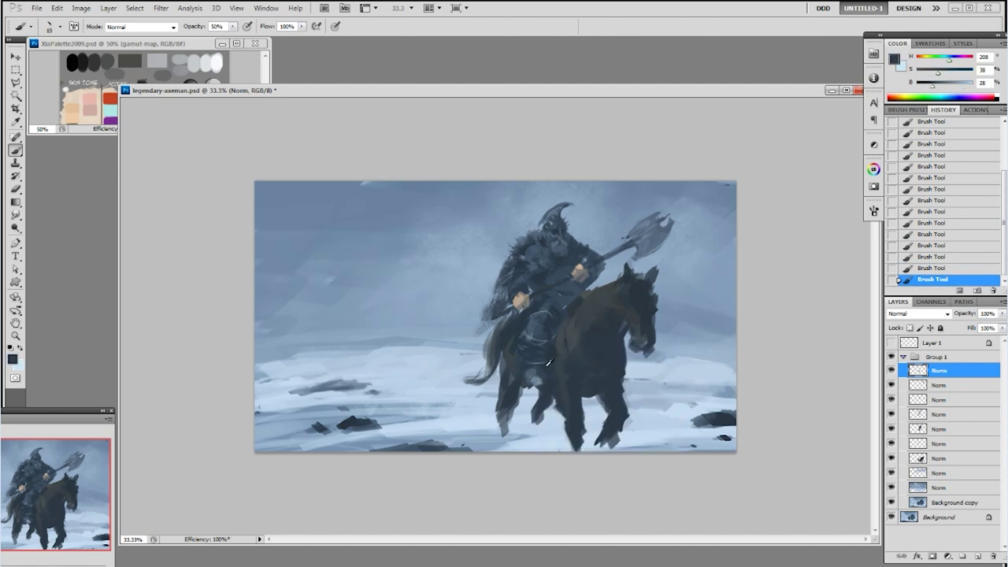
pyautogui.press('0')
pyautogui.keyDown('alt'); pyautogui.click(555, 354); pyautogui.keyUp('alt')
pyautogui.keyDown('alt'); pyautogui.click(519, 330); pyautogui.keyUp('alt')
# - Sample a red-brown from XiaPalette2009.psd and dab red accents on the rider's sleeve, belt and saddle cloth
pyautogui.rightClick(519, 329)
pyautogui.click(527, 450)
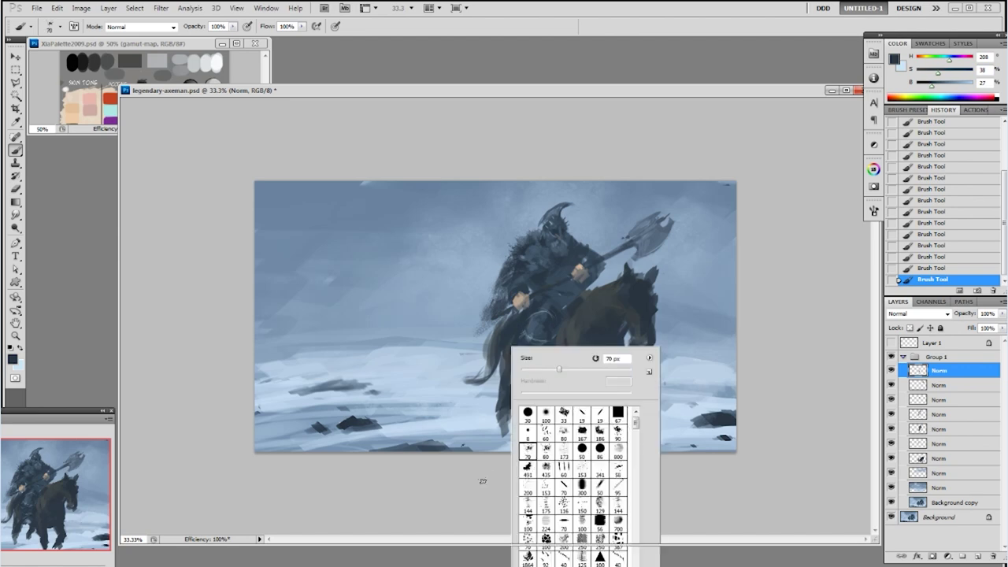
pyautogui.press('Escape')
pyautogui.click(215, 53)
pyautogui.moveTo(265, 68); pyautogui.dragTo(264, 84)
pyautogui.keyDown('alt'); pyautogui.click(89, 114); pyautogui.keyUp('alt')
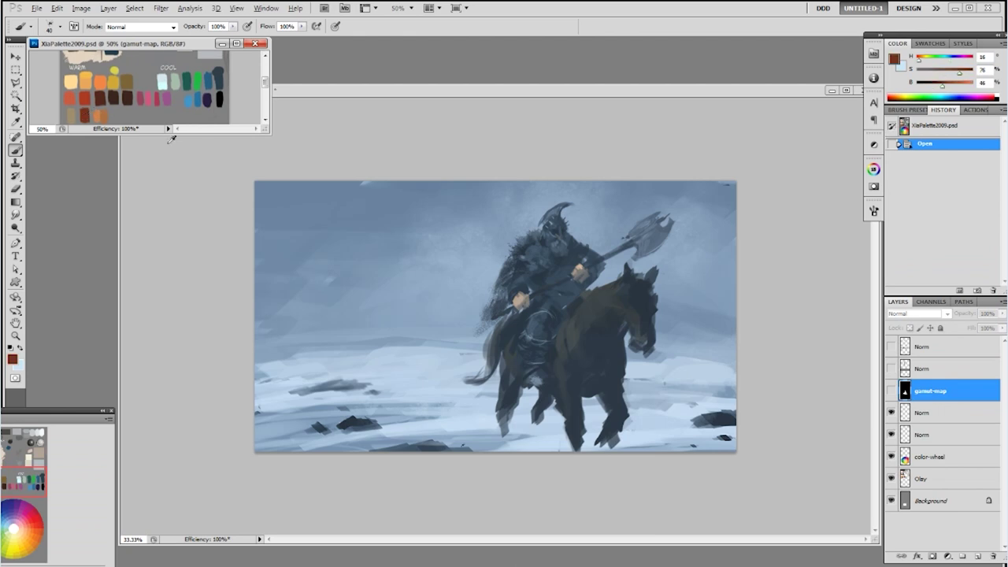
pyautogui.click(175, 227)
pyautogui.moveTo(515, 345); pyautogui.dragTo(513, 352)
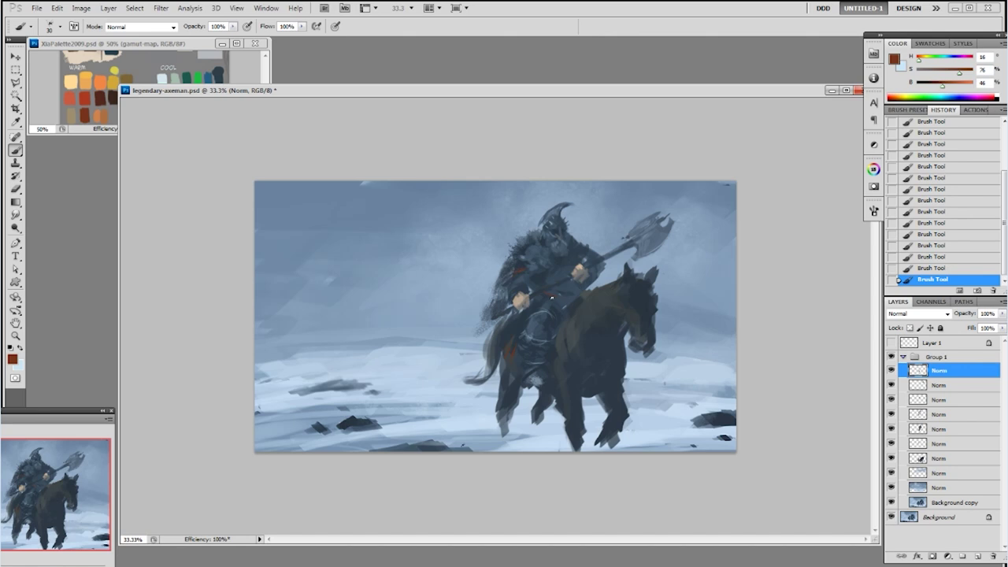
# - Rework the rider's waist around the red belt in sampled dark blues with a 19 px brush at 100% opacity
pyautogui.press('5')
pyautogui.rightClick(551, 304)
pyautogui.click(624, 370)
pyautogui.click(794, 289)
pyautogui.keyDown('alt'); pyautogui.click(557, 302); pyautogui.keyUp('alt')
pyautogui.press('0')
pyautogui.keyDown('alt'); pyautogui.click(562, 308); pyautogui.keyUp('alt')
pyautogui.moveTo(563, 307); pyautogui.dragTo(556, 300)
pyautogui.keyDown('alt'); pyautogui.click(559, 296); pyautogui.keyUp('alt')
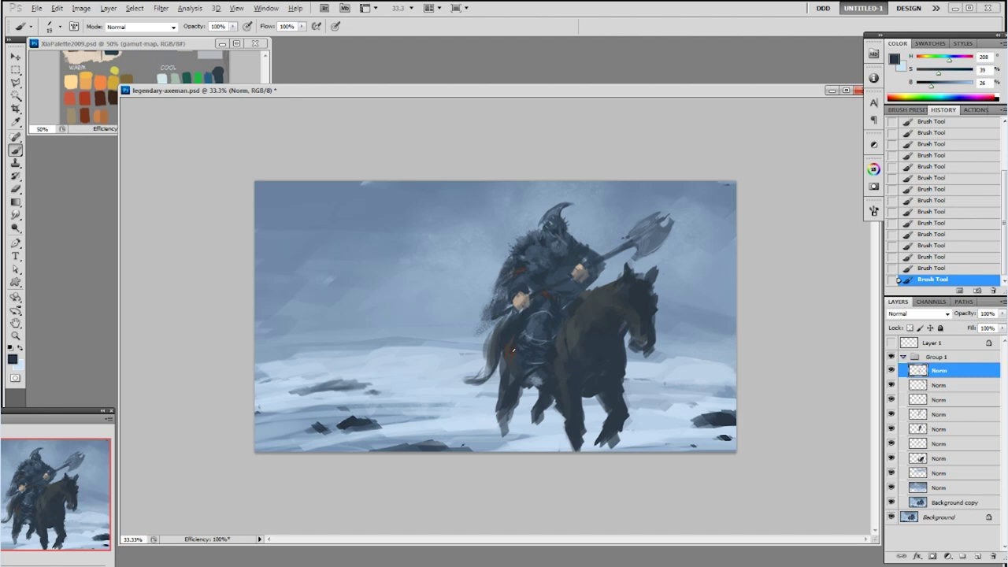
# - Paint red harness straps across the horse's shoulder and chest with a 40 px brush at 90% opacity in the sampled red
pyautogui.keyDown('alt'); pyautogui.click(514, 350); pyautogui.keyUp('alt')
pyautogui.rightClick(566, 344)
pyautogui.click(638, 417)
pyautogui.click(800, 336)
pyautogui.press('9')
pyautogui.moveTo(561, 329); pyautogui.dragTo(564, 317)
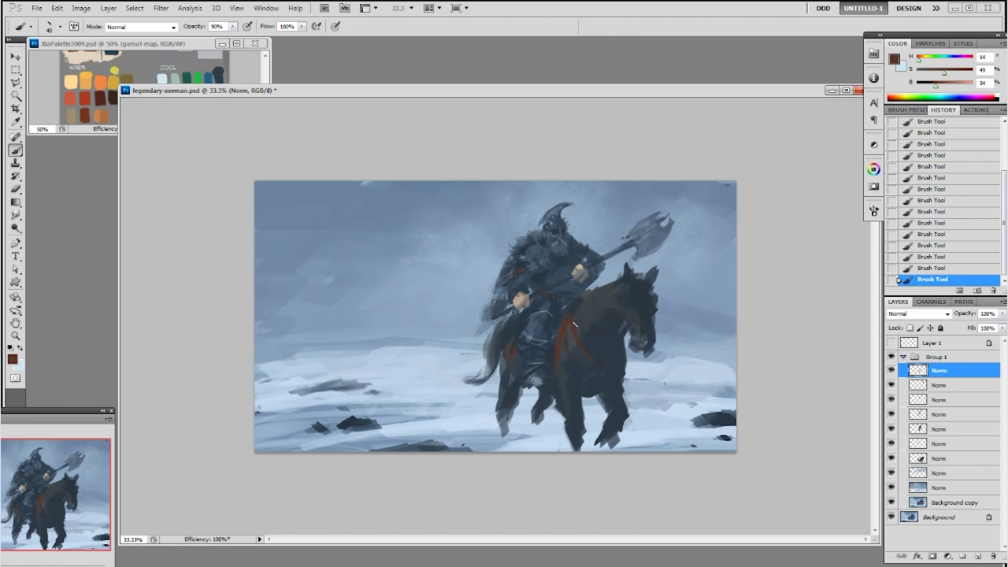
# - Shade the horse's chest around the red straps with a sampled dark blue lowered to 15% brightness
pyautogui.keyDown('alt'); pyautogui.click(599, 356); pyautogui.keyUp('alt')
pyautogui.keyDown('alt'); pyautogui.click(562, 315); pyautogui.keyUp('alt')
pyautogui.moveTo(931, 85); pyautogui.dragTo(922, 89)
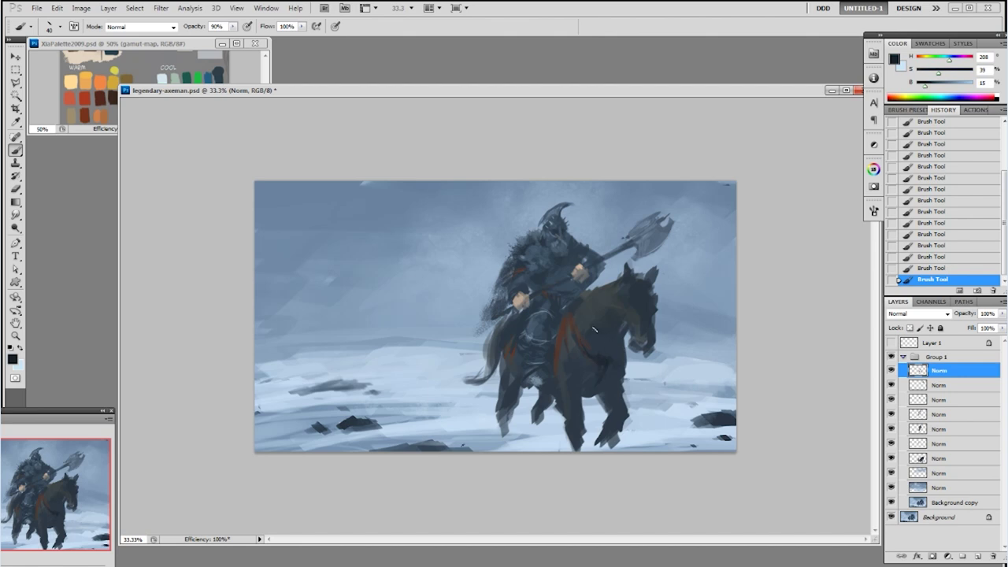
# - Brighten the harness straps and saddle cloth with a sampled red-brown raised to 44% brightness
pyautogui.keyDown('alt'); pyautogui.click(567, 327); pyautogui.keyUp('alt')
pyautogui.moveTo(938, 89); pyautogui.dragTo(942, 88)
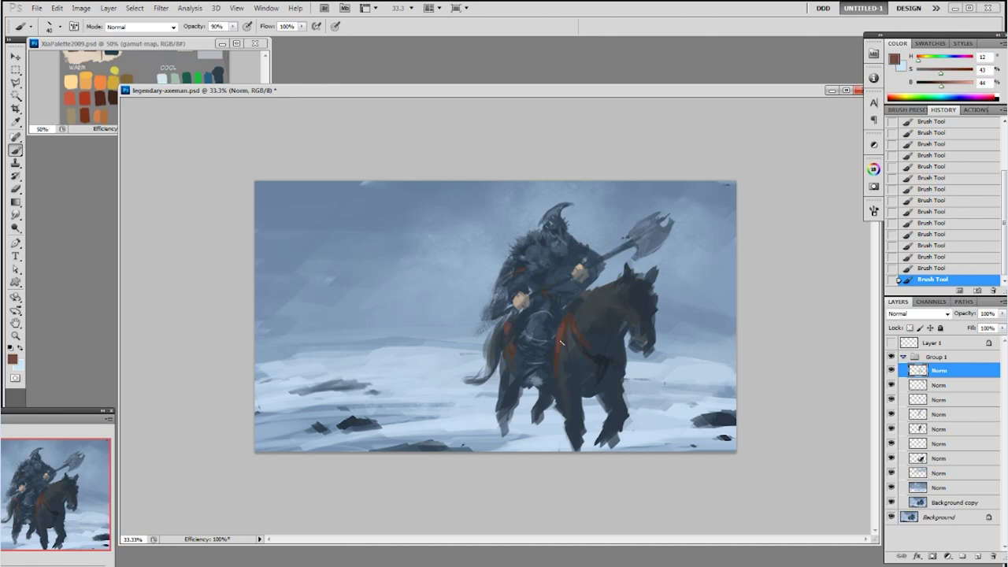
pyautogui.keyDown('alt'); pyautogui.click(567, 321); pyautogui.keyUp('alt')
pyautogui.keyDown('alt'); pyautogui.click(575, 333); pyautogui.keyUp('alt')
# - Paint a red bridle around the horse's head with a 30 px brush at 100% opacity
pyautogui.press('0')
pyautogui.keyDown('alt'); pyautogui.click(630, 325); pyautogui.keyUp('alt')
pyautogui.keyDown('alt'); pyautogui.click(632, 288); pyautogui.keyUp('alt')
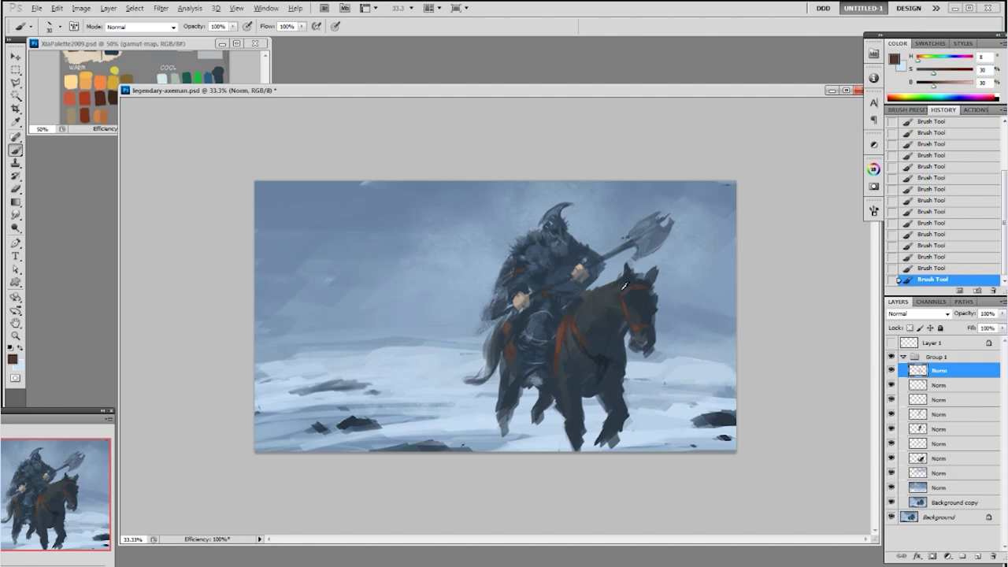
# - On a new layer at the top of Group 1, paint dark blue mane strokes along the horse's neck
pyautogui.keyDown('alt'); pyautogui.click(605, 288); pyautogui.keyUp('alt')
pyautogui.hotkey('ctrl', 'alt', 'shift', 'n')
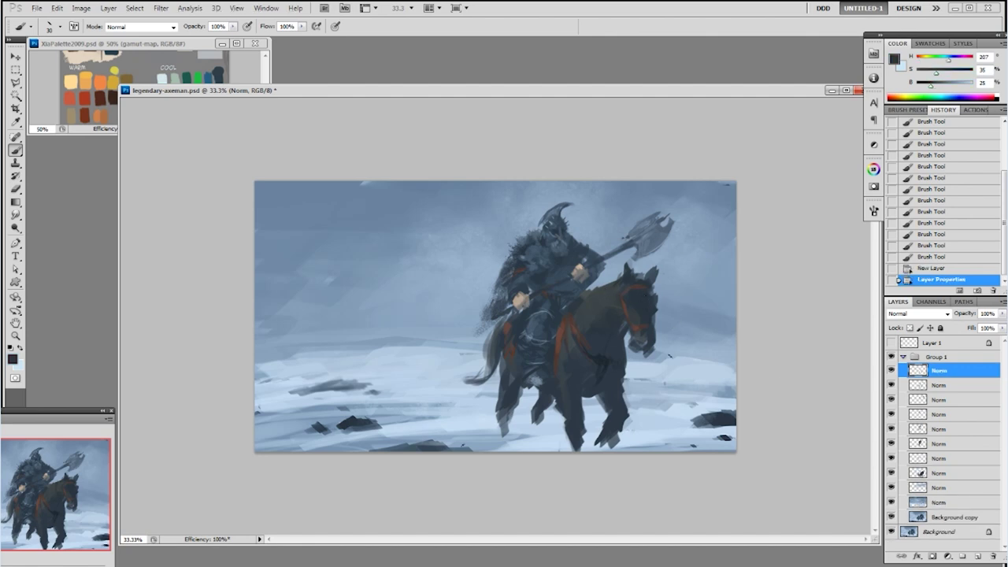
pyautogui.moveTo(603, 288); pyautogui.dragTo(620, 279)
pyautogui.moveTo(616, 288); pyautogui.dragTo(636, 279)
pyautogui.moveTo(617, 288)
pyautogui.mouseDown()
pyautogui.moveTo(624, 280)
pyautogui.moveTo(587, 295)
pyautogui.mouseUp()
# - Add lighter grey-blue strokes to the horse's mane, using a brightened colour sampled from the neck
pyautogui.keyDown('alt'); pyautogui.click(596, 303); pyautogui.keyUp('alt')
pyautogui.moveTo(931, 86); pyautogui.dragTo(942, 86)
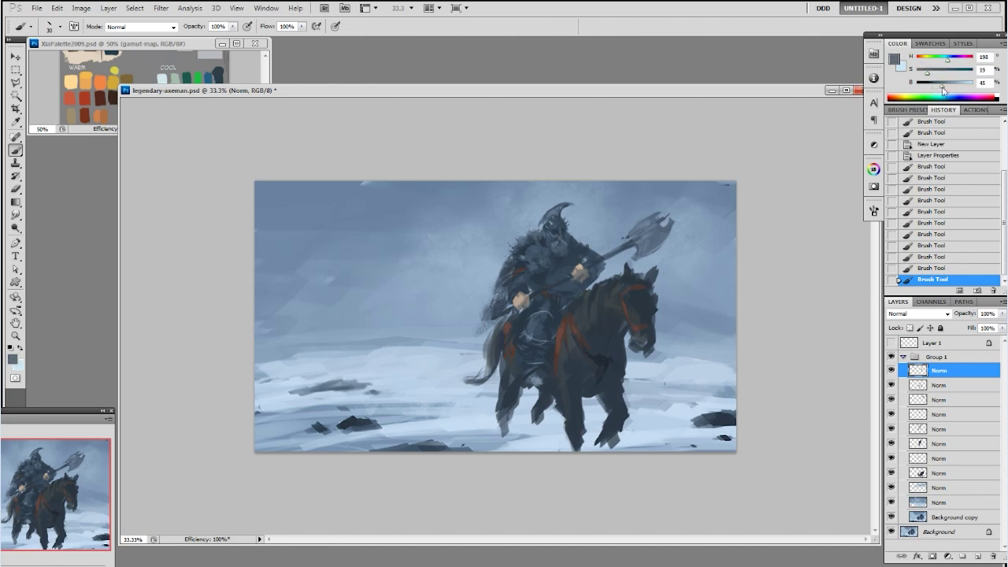
pyautogui.moveTo(605, 296)
pyautogui.mouseDown()
pyautogui.moveTo(600, 304)
pyautogui.moveTo(600, 291)
pyautogui.moveTo(591, 292)
pyautogui.moveTo(607, 289)
pyautogui.mouseUp()
# - Paint fine hair strands along the horse's mane with a textured brush reduced to 60 px in a sampled dark blue
pyautogui.keyDown('alt'); pyautogui.click(606, 282); pyautogui.keyUp('alt')
pyautogui.rightClick(617, 287)
pyautogui.click(690, 441)
pyautogui.click(617, 303)
pyautogui.press('[')
pyautogui.press('[')
pyautogui.press('[')
pyautogui.press('[')
pyautogui.press('[')
pyautogui.press('[')
pyautogui.press('[')
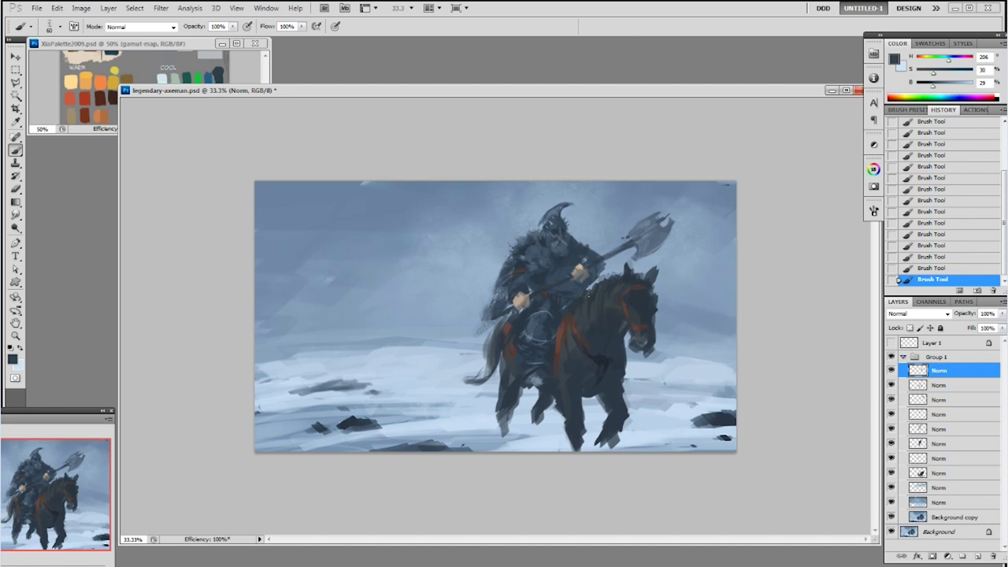
# - Try sampled dark blue strokes on the horse's head and rider's arm with a 19 px brush, and revert the last strokes
pyautogui.rightClick(651, 299)
pyautogui.click(798, 268)
pyautogui.keyDown('alt'); pyautogui.click(631, 295); pyautogui.keyUp('alt')
pyautogui.keyDown('alt'); pyautogui.click(585, 256); pyautogui.keyUp('alt')
pyautogui.keyDown('alt'); pyautogui.click(558, 274); pyautogui.keyUp('alt')
pyautogui.click(938, 245)
pyautogui.click(946, 223)
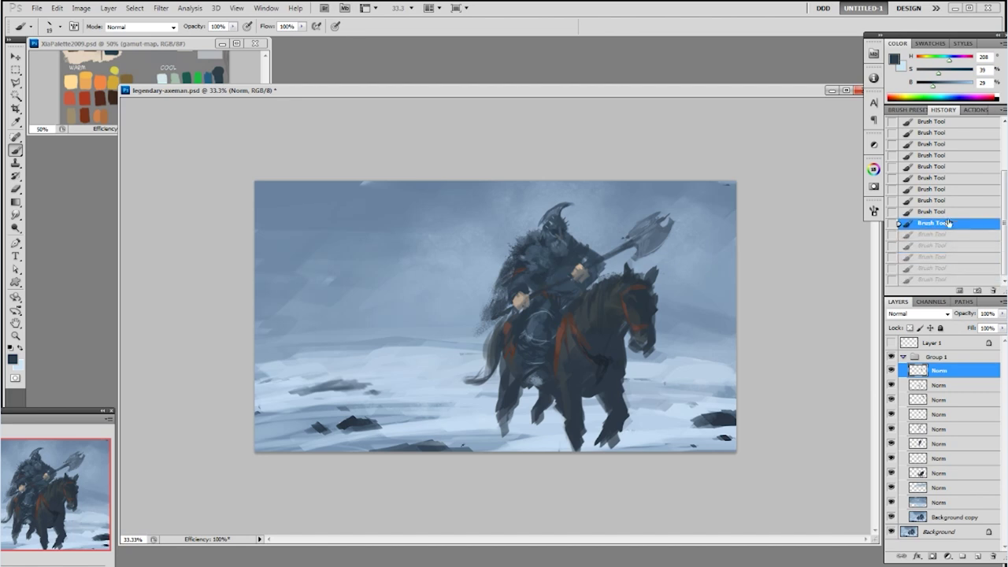
# - On Group 1's fourth layer, refine the rider's arms in sampled blues and add pale highlights to the wrist above the lower hand
pyautogui.click(891, 401)
pyautogui.click(891, 401)
pyautogui.click(918, 417)
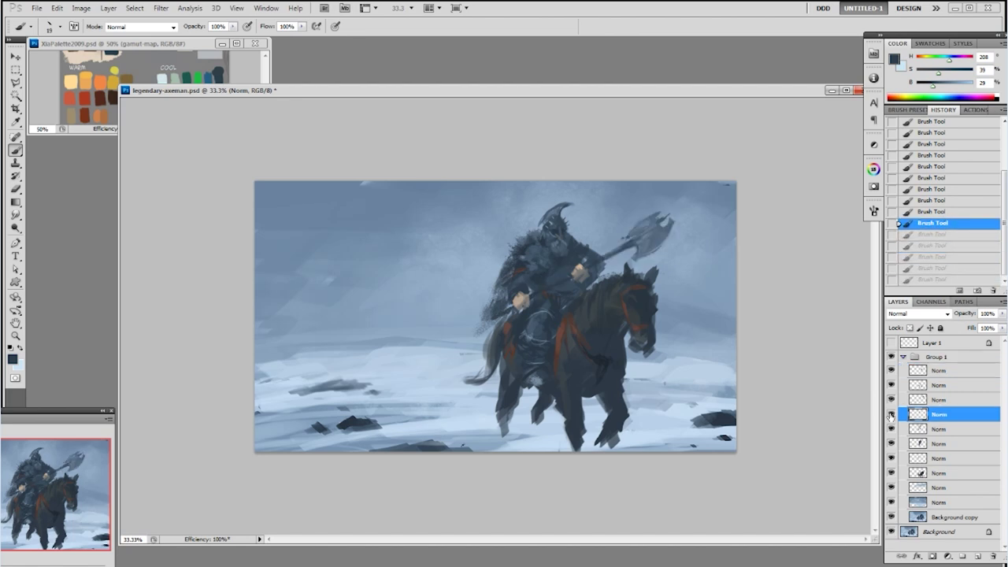
pyautogui.moveTo(548, 281)
pyautogui.mouseDown()
pyautogui.moveTo(558, 237)
pyautogui.moveTo(546, 279)
pyautogui.mouseUp()
pyautogui.hotkey('ctrl', 'z')
pyautogui.keyDown('alt'); pyautogui.click(550, 278); pyautogui.keyUp('alt')
pyautogui.keyDown('alt'); pyautogui.click(569, 255); pyautogui.keyUp('alt')
pyautogui.keyDown('alt'); pyautogui.click(558, 270); pyautogui.keyUp('alt')
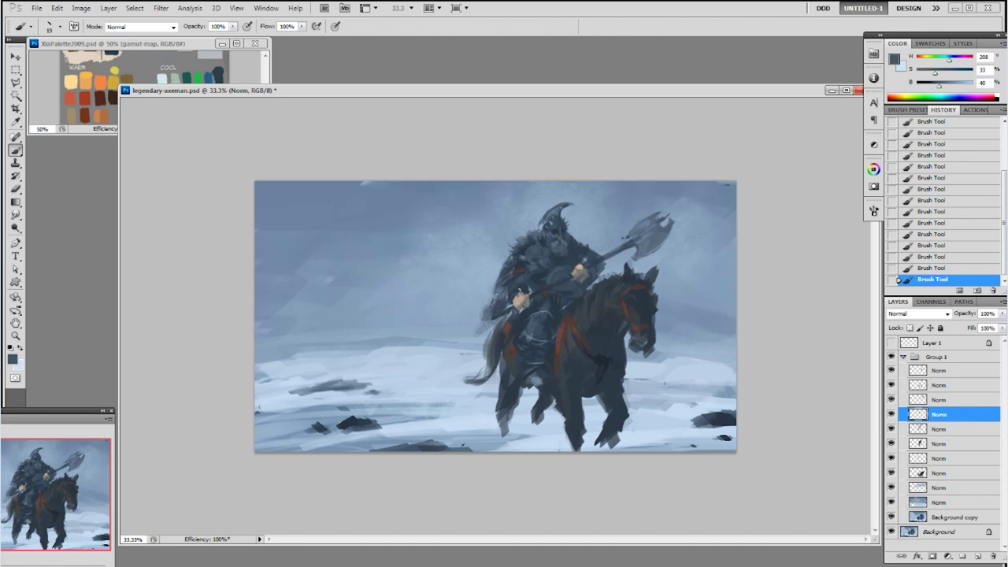
pyautogui.keyDown('alt'); pyautogui.click(470, 358); pyautogui.keyUp('alt')
pyautogui.moveTo(510, 284); pyautogui.dragTo(520, 282)
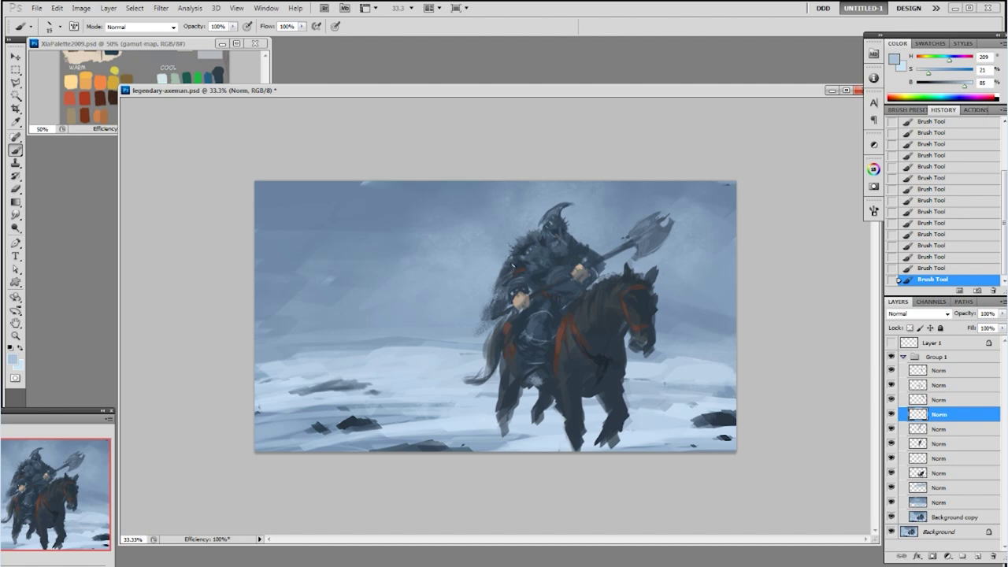
# - On Group 1's seventh layer, roughen the mantle's trailing fur edge with an 80 px textured brush in sampled dark blue
pyautogui.click(890, 459)
pyautogui.click(890, 459)
pyautogui.click(940, 458)
pyautogui.rightClick(602, 338)
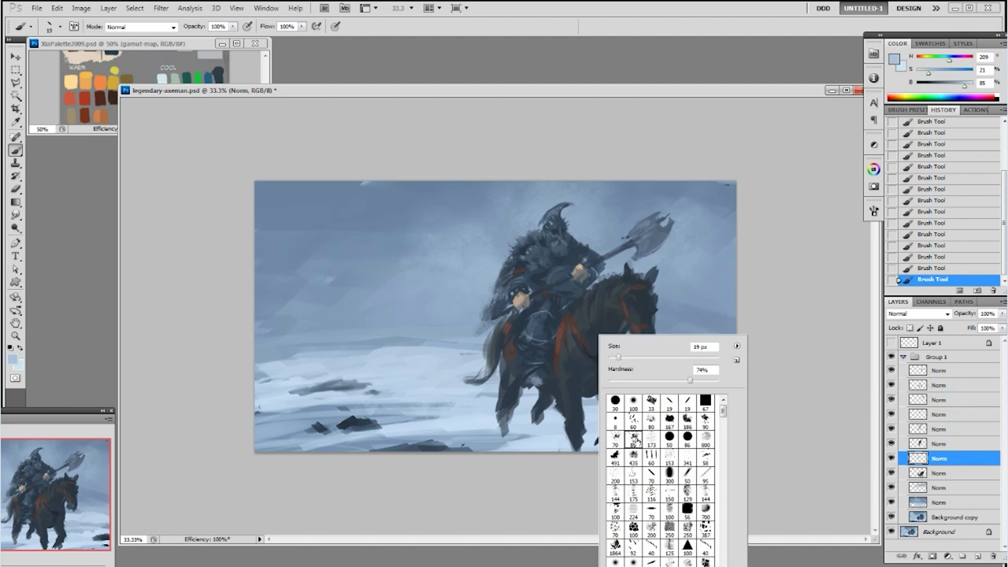
pyautogui.doubleClick(635, 439)
pyautogui.keyDown('alt'); pyautogui.click(504, 277); pyautogui.keyUp('alt')
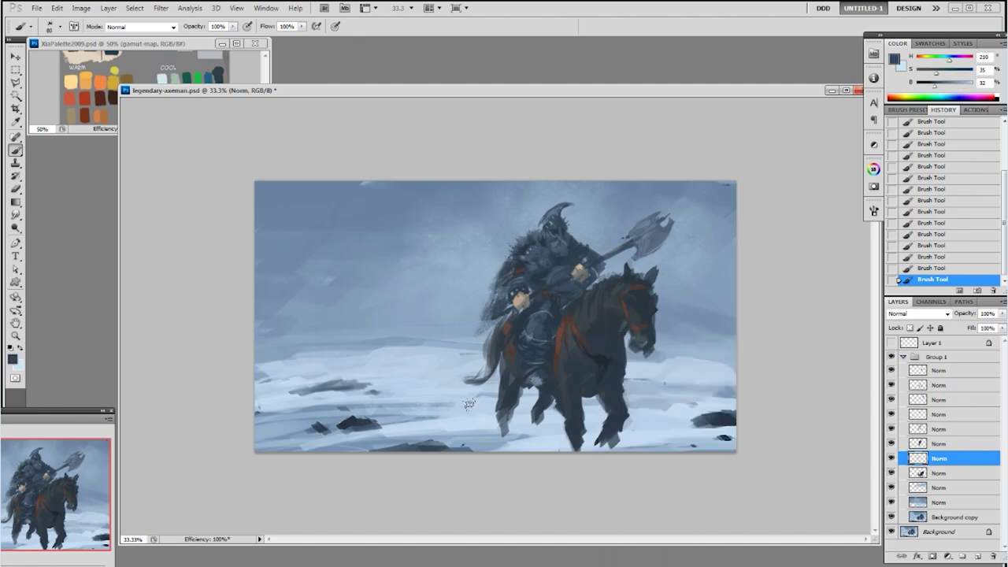
# - On Group 1's second layer, prepare a 60 px textured brush at 50% opacity in a pale blue sampled from the snow
pyautogui.click(891, 386)
pyautogui.click(891, 386)
pyautogui.rightClick(890, 388)
pyautogui.click(811, 403)
pyautogui.rightClick(684, 343)
pyautogui.click(713, 451)
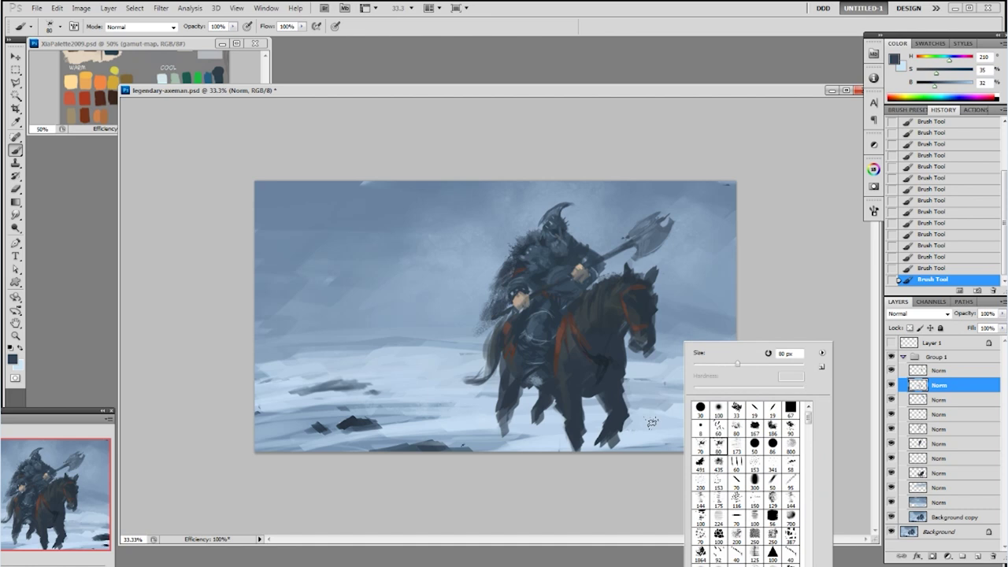
pyautogui.keyDown('alt'); pyautogui.click(651, 423); pyautogui.keyUp('alt')
pyautogui.press('5')
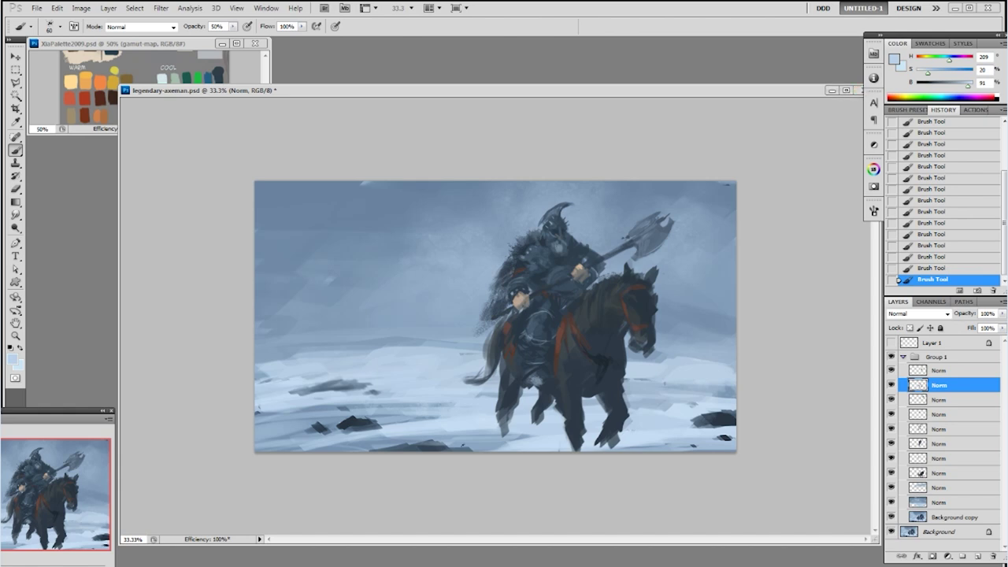
pyautogui.press(']')
pyautogui.press('[')
pyautogui.press('[')
# - Paint the rider's beard in a sampled grey-blue with a textured brush at 70% opacity, reduced to 25 px
pyautogui.rightClick(559, 252)
pyautogui.doubleClick(586, 361)
pyautogui.keyDown('alt'); pyautogui.click(562, 243); pyautogui.keyUp('alt')
pyautogui.press('7')
pyautogui.press('[')
pyautogui.press('[')
pyautogui.press('[')
pyautogui.press('[')
pyautogui.press('[')
pyautogui.moveTo(548, 242)
pyautogui.mouseDown()
pyautogui.moveTo(550, 262)
pyautogui.moveTo(570, 263)
pyautogui.mouseUp()
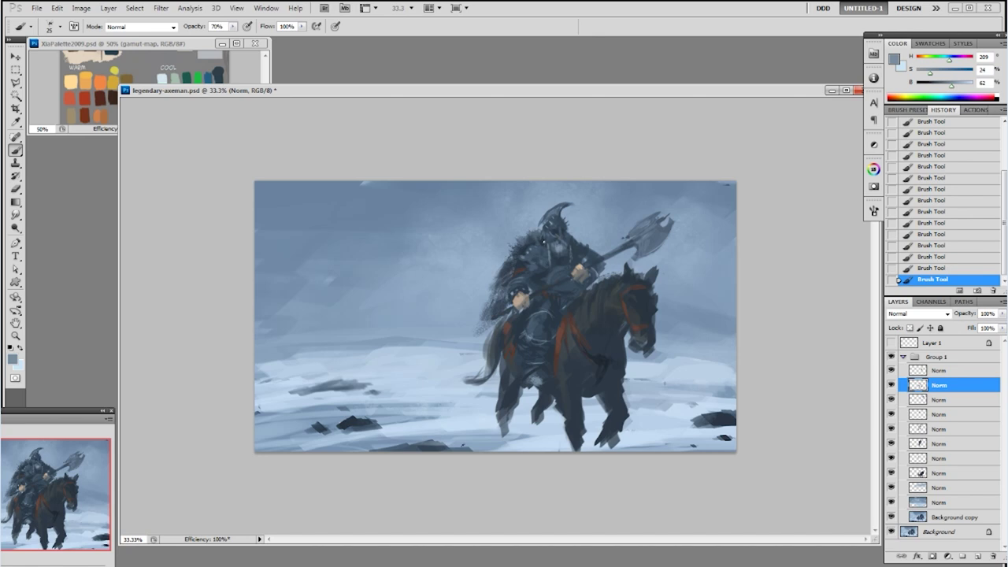
# - Add pale blue highlights to the rider's helmet with the 19 px brush, using a colour sampled from the snow
pyautogui.keyDown('alt'); pyautogui.click(455, 381); pyautogui.keyUp('alt')
pyautogui.rightClick(485, 334)
pyautogui.doubleClick(554, 402)
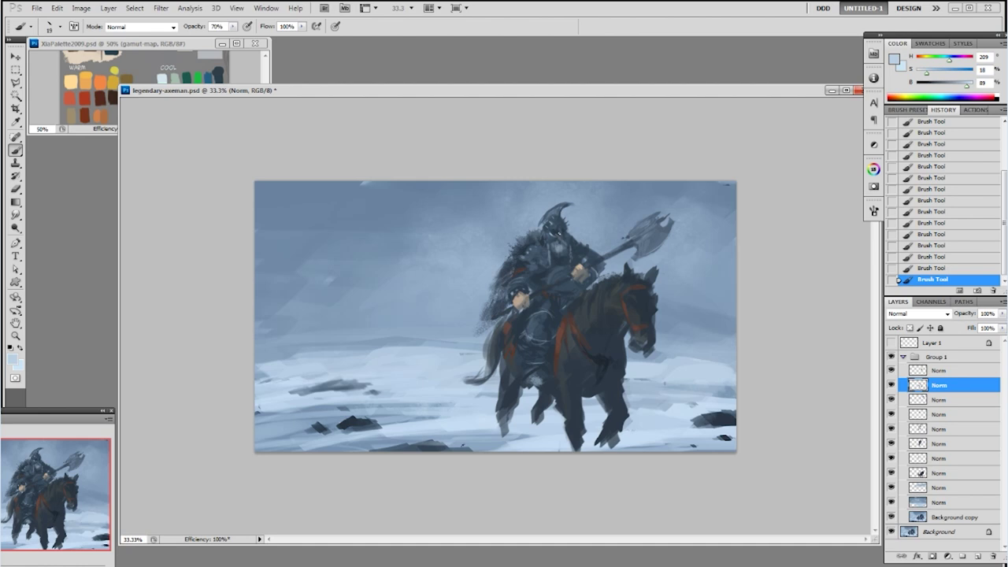
pyautogui.moveTo(558, 231); pyautogui.dragTo(560, 233)
# - Paint an orange accent on the axe handle with a colour sampled from the palette image, and revert the last few strokes
pyautogui.keyDown('alt'); pyautogui.click(89, 81); pyautogui.keyUp('alt')
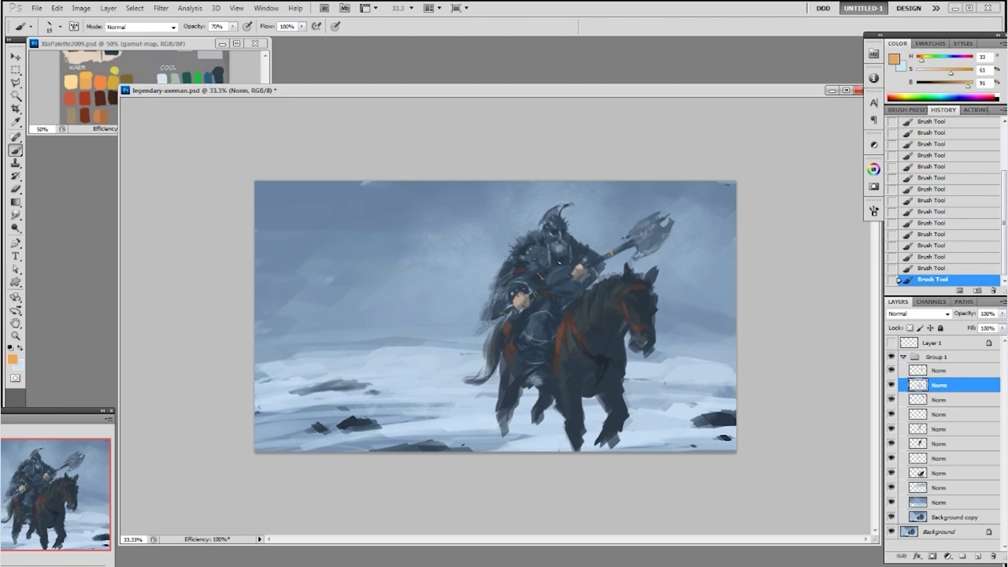
pyautogui.click(937, 256)
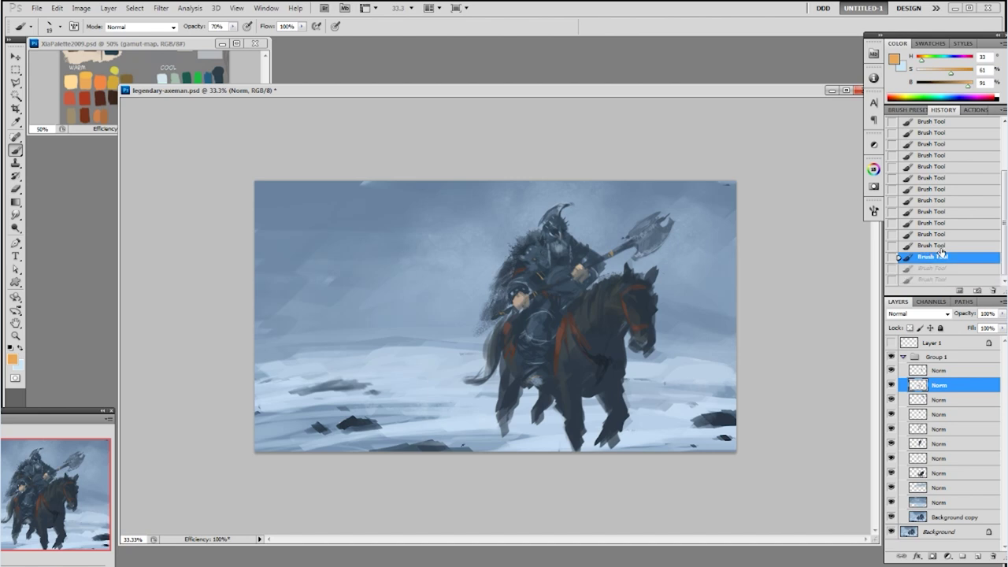
pyautogui.click(940, 245)
# - Switch the brush to Linear Dodge (Add) mode, try orange glints on the rider's face, and step back through the recent strokes
pyautogui.click(140, 26)
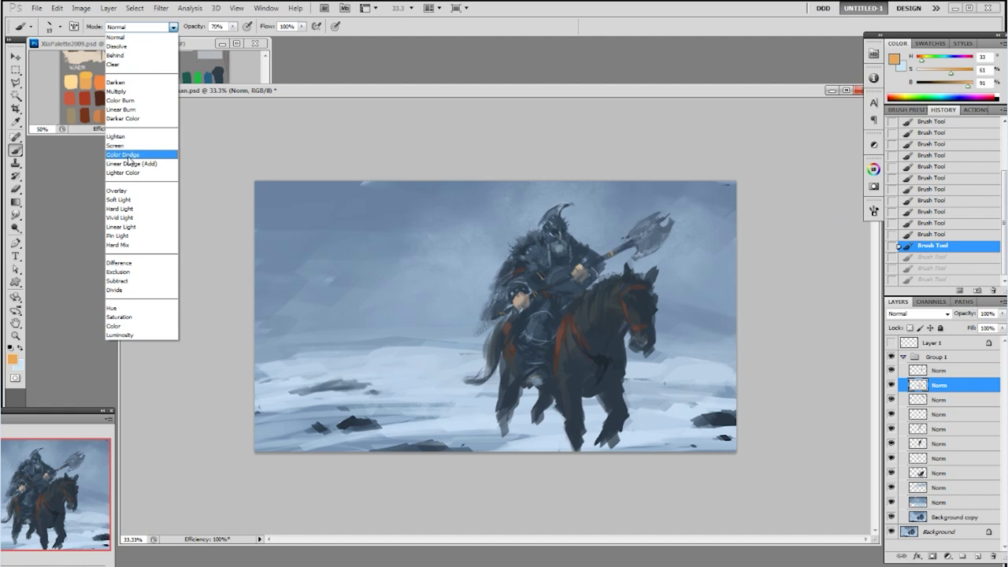
pyautogui.click(137, 154)
pyautogui.click(559, 234)
pyautogui.hotkey('ctrl', 'z')
pyautogui.click(558, 234)
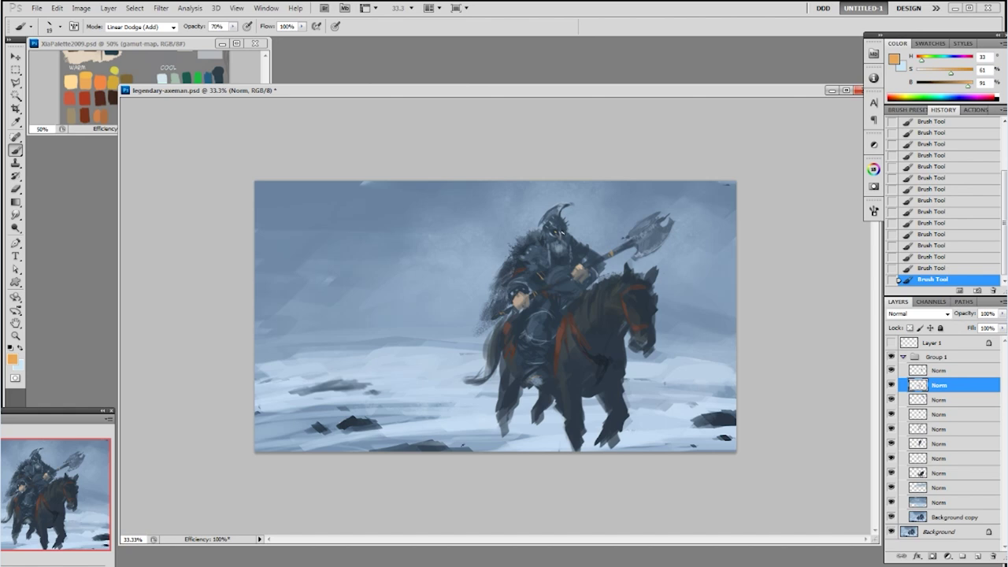
pyautogui.click(938, 256)
pyautogui.click(940, 234)
pyautogui.click(939, 224)
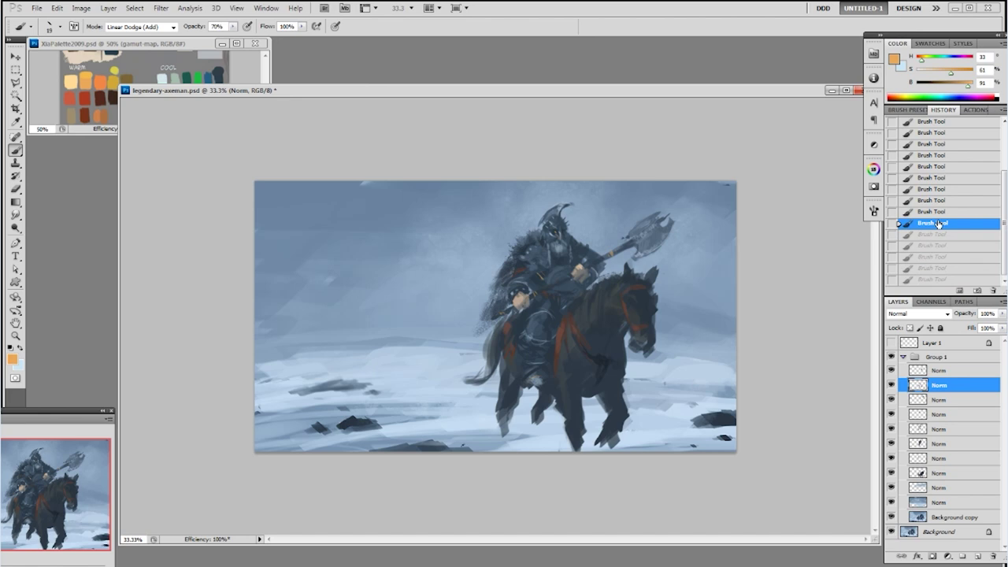
pyautogui.click(938, 200)
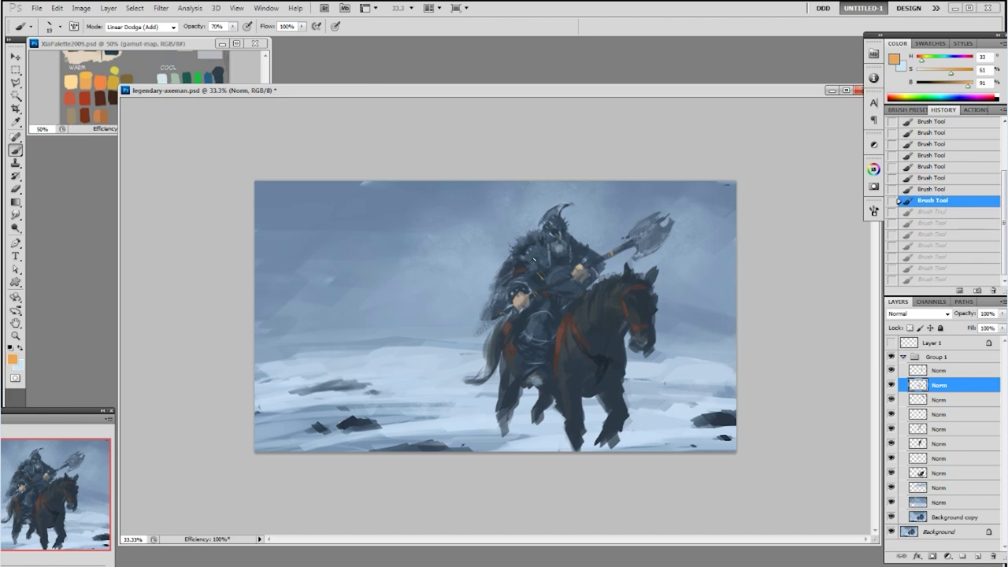
# - Dot small gold studs on the front of the fur mantle, using orange and a yellow-orange sampled from the palette image
pyautogui.click(906, 280)
pyautogui.click(534, 258)
pyautogui.click(535, 255)
pyautogui.keyDown('alt'); pyautogui.click(88, 78); pyautogui.keyUp('alt')
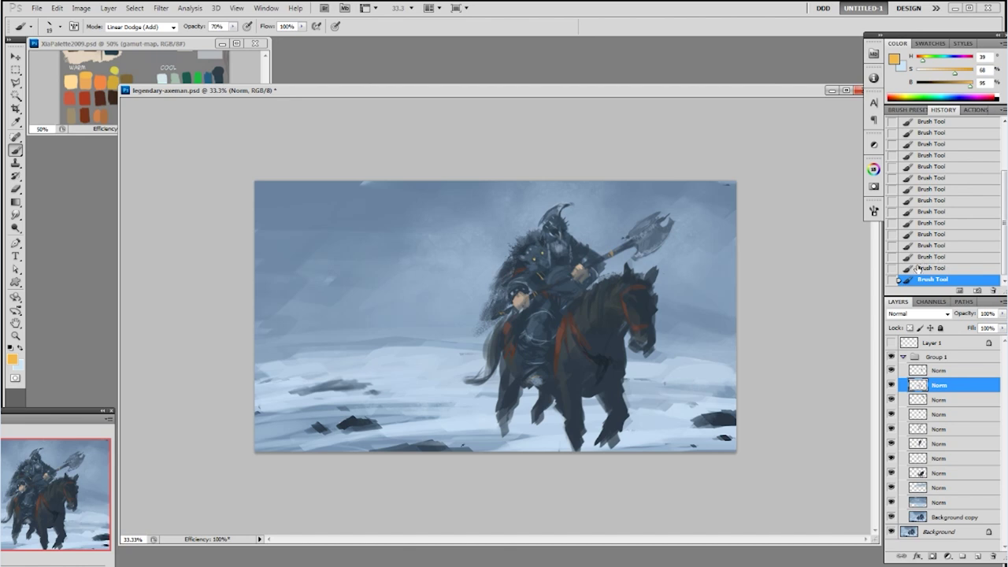
# - Brush pale blue sampled from the snow over the beard and chest with an 80 px textured brush
pyautogui.rightClick(562, 255)
pyautogui.click(601, 356)
pyautogui.click(783, 297)
pyautogui.keyDown('alt'); pyautogui.click(455, 369); pyautogui.keyUp('alt')
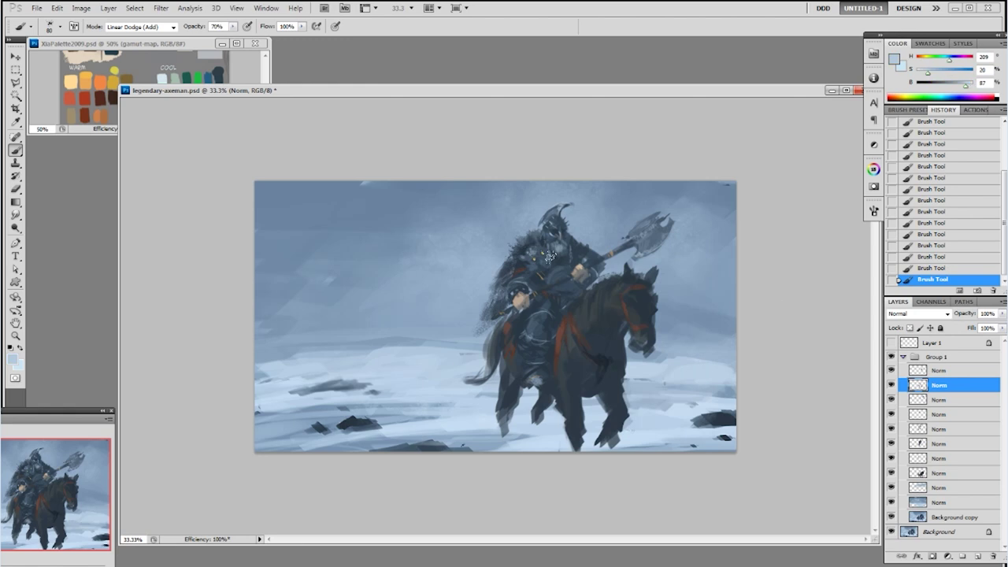
# - Return the brush to Normal mode and refine the rider's far shoulder in sampled dark blue with a 20 px brush
pyautogui.rightClick(637, 248)
pyautogui.doubleClick(655, 318)
pyautogui.keyDown('alt'); pyautogui.click(583, 245); pyautogui.keyUp('alt')
pyautogui.click(173, 27)
pyautogui.click(172, 34)
pyautogui.click(575, 244)
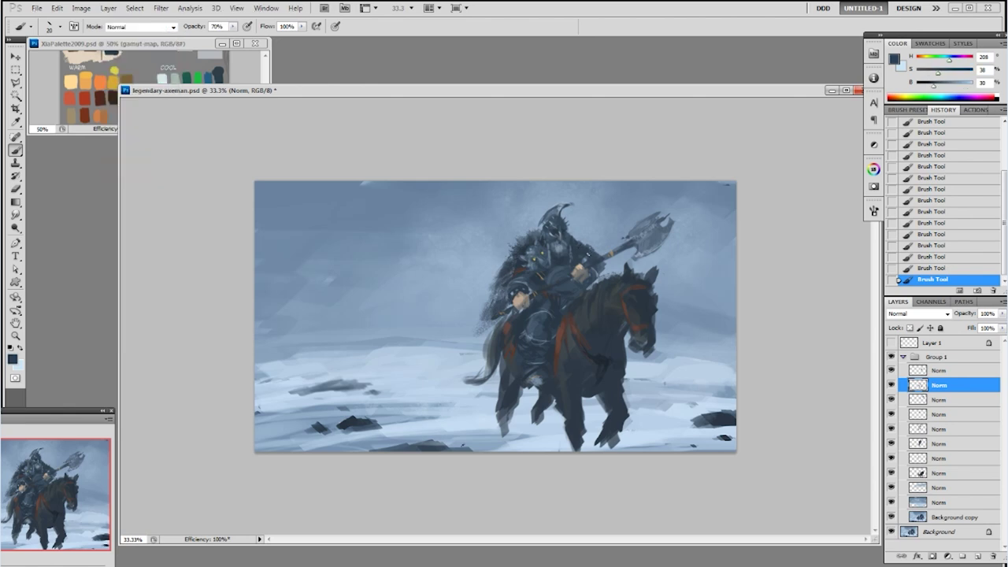
# - Detail the beard and chest with sampled grey-blues and an orange accent, and switch to the 19 px brush
pyautogui.keyDown('alt'); pyautogui.click(589, 255); pyautogui.keyUp('alt')
pyautogui.keyDown('alt'); pyautogui.click(561, 244); pyautogui.keyUp('alt')
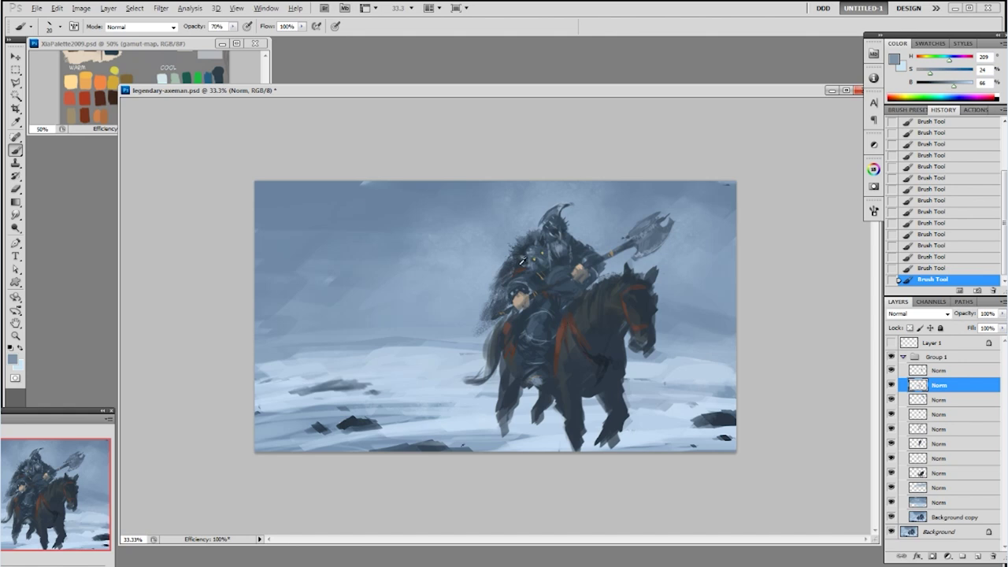
pyautogui.keyDown('alt'); pyautogui.click(96, 77); pyautogui.keyUp('alt')
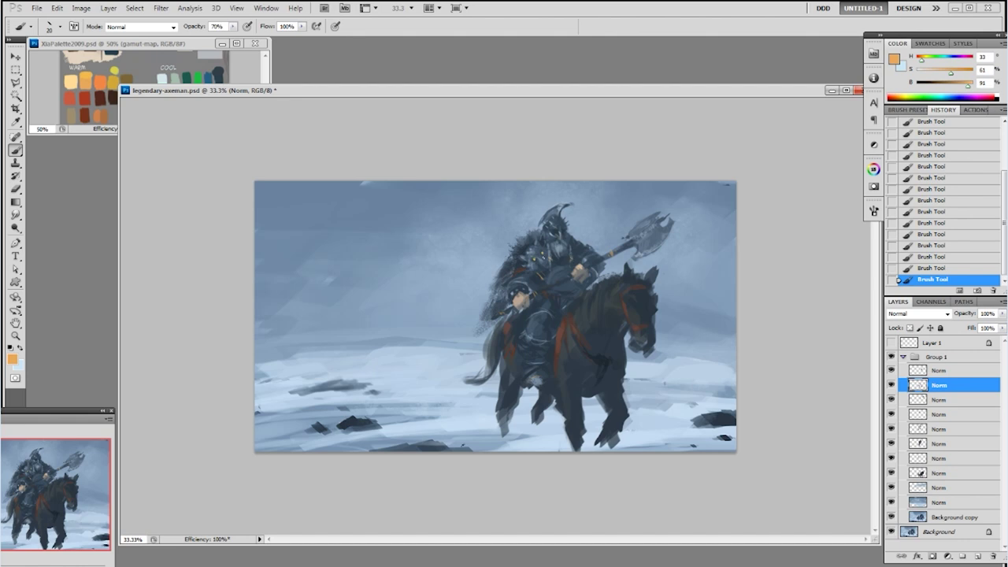
pyautogui.keyDown('alt'); pyautogui.click(562, 254); pyautogui.keyUp('alt')
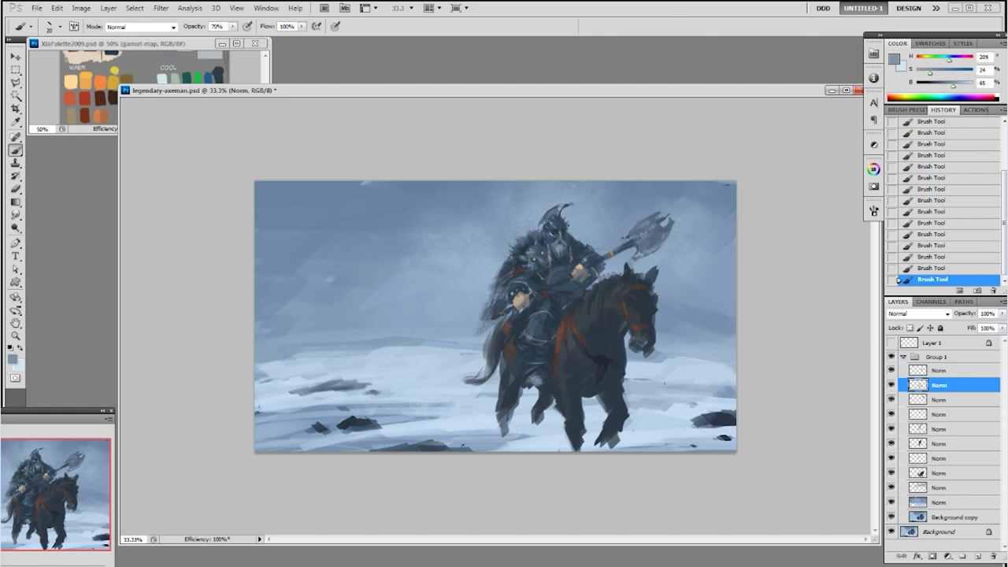
pyautogui.rightClick(555, 225)
pyautogui.click(625, 293)
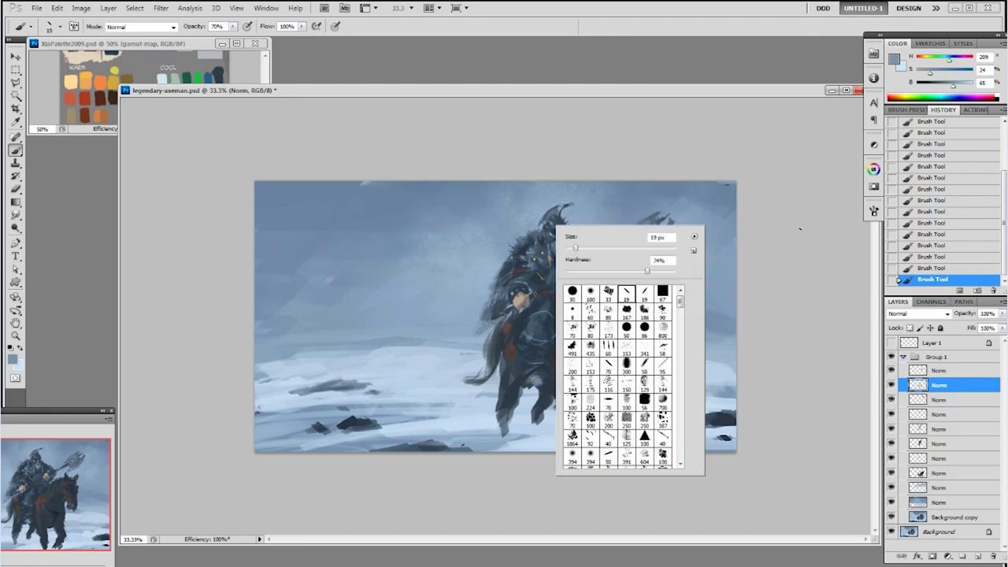
pyautogui.click(797, 227)
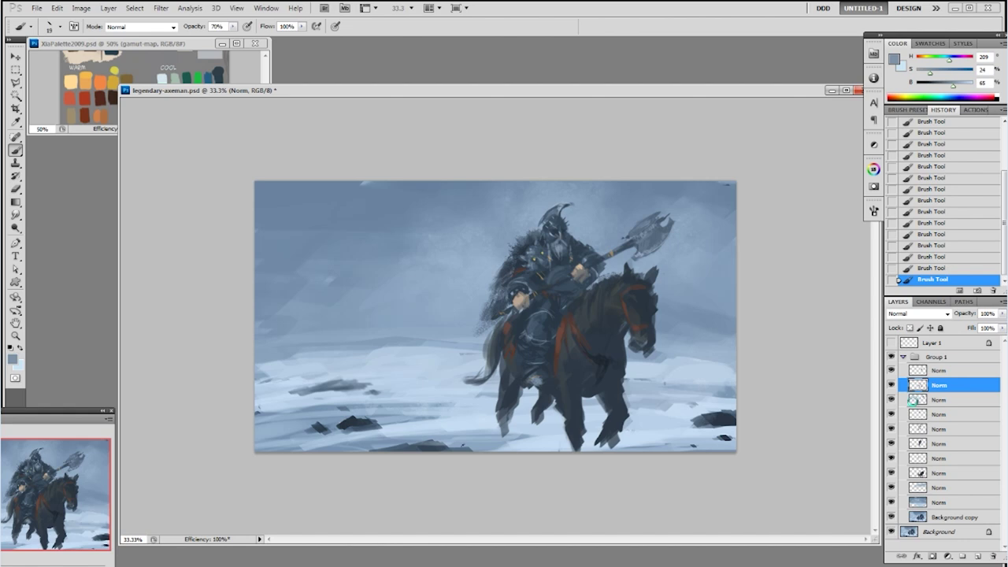
# - On Group 1's third layer, erase stray paint between the axe blade and the horse's ears with a 50 px eraser
pyautogui.click(891, 414)
pyautogui.click(891, 414)
pyautogui.click(930, 400)
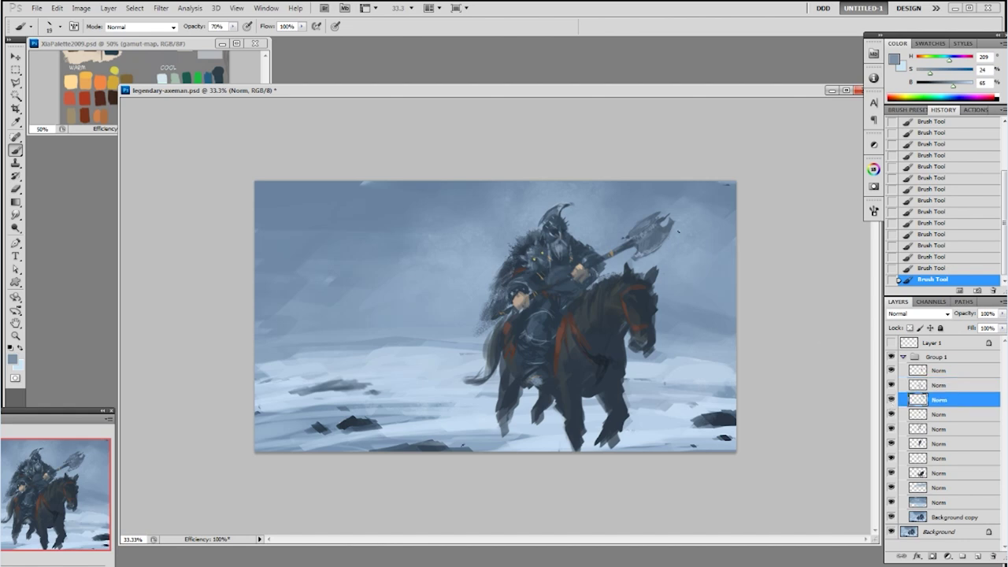
pyautogui.press('e')
pyautogui.click(644, 260)
pyautogui.click(644, 259)
pyautogui.click(669, 268)
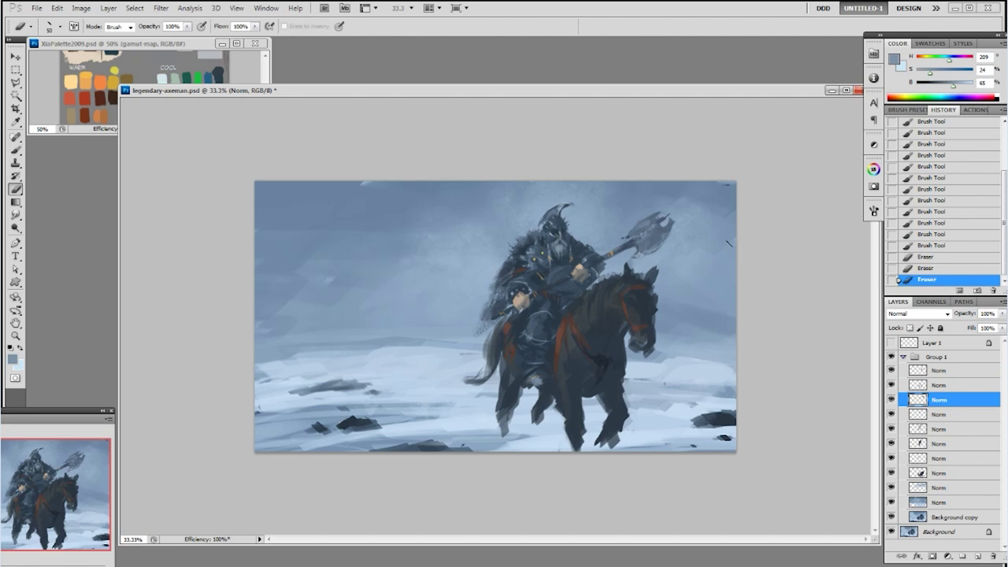
# - Add a new layer above Group 1's ninth layer and rough in a dark blue fallen form on the snow behind the horse
pyautogui.click(931, 484)
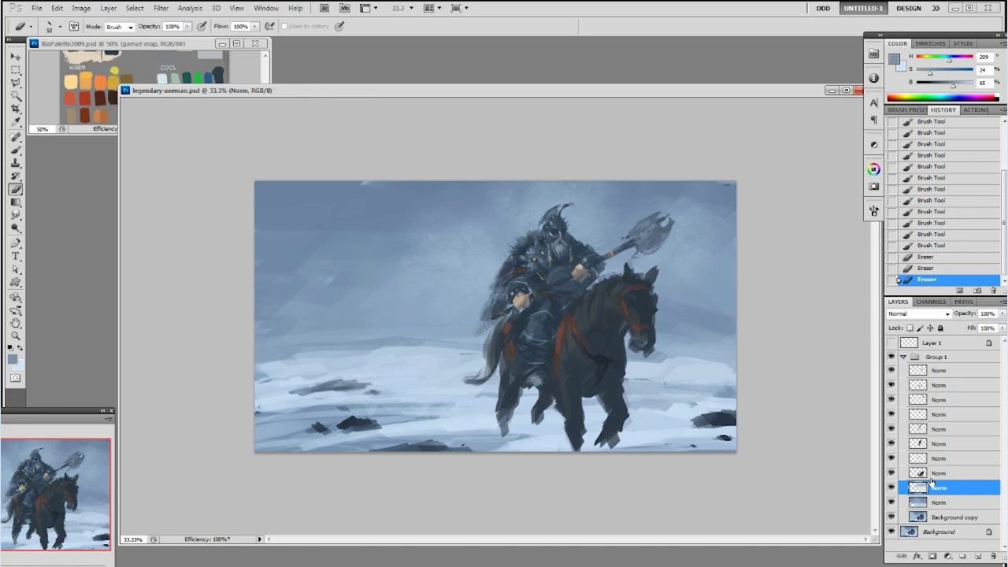
pyautogui.hotkey('ctrl', 'shift', 'alt', 'n')
pyautogui.press('b')
pyautogui.keyDown('alt'); pyautogui.click(564, 258); pyautogui.keyUp('alt')
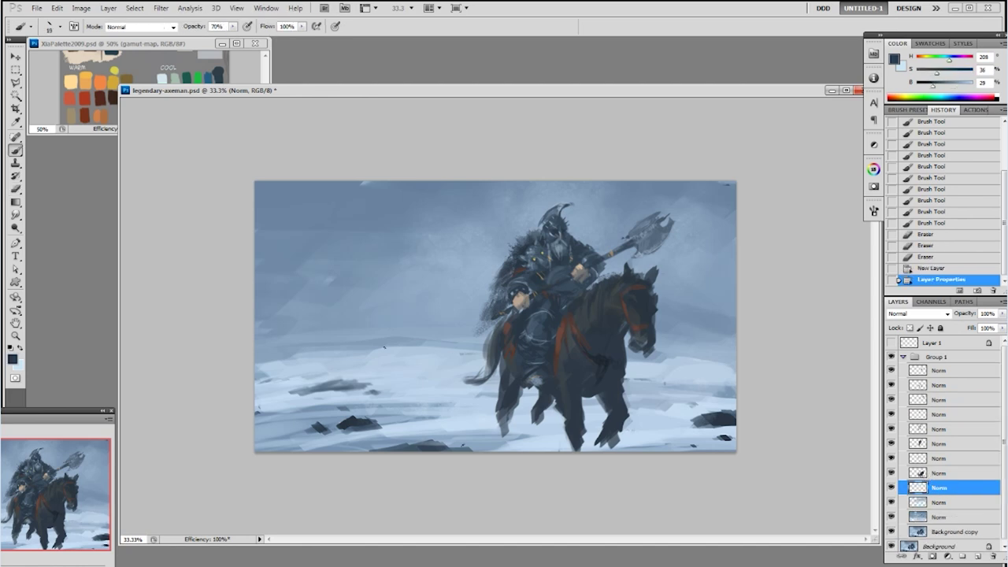
pyautogui.moveTo(378, 358)
pyautogui.mouseDown()
pyautogui.moveTo(347, 366)
pyautogui.moveTo(368, 353)
pyautogui.moveTo(353, 369)
pyautogui.moveTo(363, 367)
pyautogui.moveTo(344, 366)
pyautogui.moveTo(388, 367)
pyautogui.moveTo(376, 353)
pyautogui.moveTo(337, 367)
pyautogui.moveTo(384, 366)
pyautogui.moveTo(342, 380)
pyautogui.moveTo(361, 371)
pyautogui.moveTo(345, 360)
pyautogui.moveTo(376, 354)
pyautogui.moveTo(369, 371)
pyautogui.moveTo(380, 365)
pyautogui.moveTo(392, 372)
pyautogui.moveTo(380, 375)
pyautogui.moveTo(392, 374)
pyautogui.moveTo(326, 367)
pyautogui.moveTo(356, 368)
pyautogui.mouseUp()
pyautogui.hotkey('ctrl', 'z')
pyautogui.hotkey('ctrl', 'z')
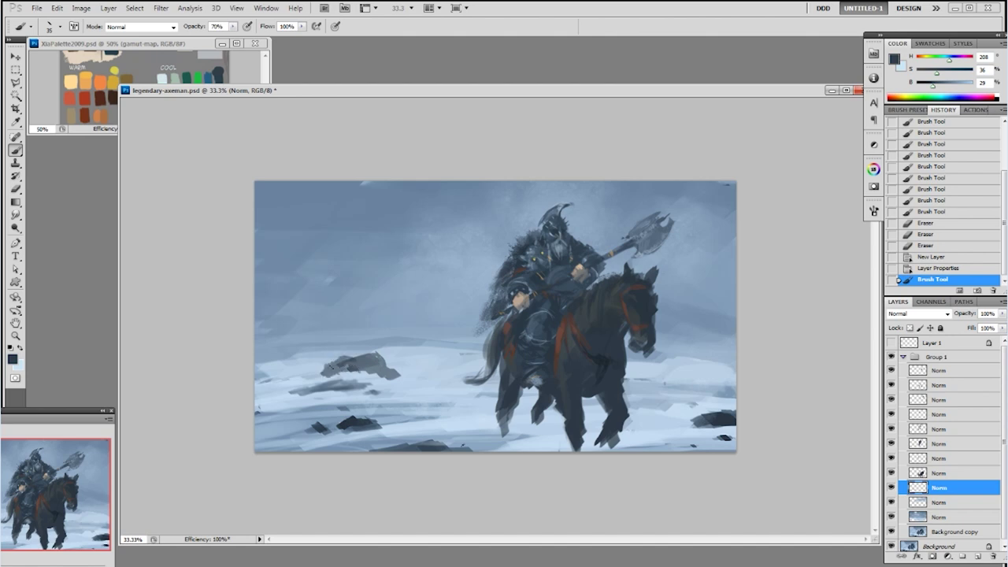
# - Extend and solidify the dark form on the snow at 100% opacity, using a blue sampled from it
pyautogui.keyDown('alt'); pyautogui.click(351, 360); pyautogui.keyUp('alt')
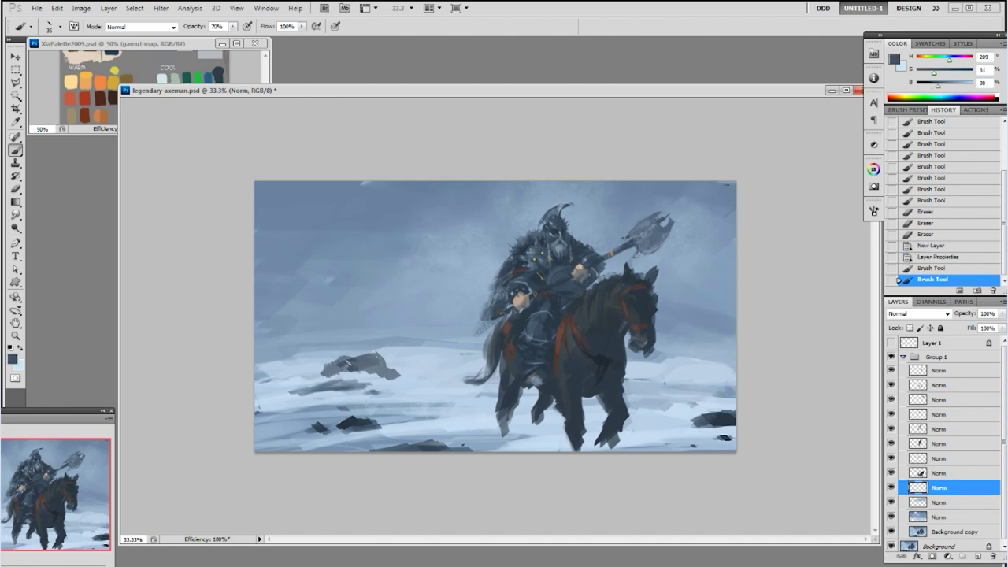
pyautogui.press('0')
pyautogui.moveTo(385, 351)
pyautogui.mouseDown()
pyautogui.moveTo(377, 356)
pyautogui.moveTo(403, 362)
pyautogui.moveTo(379, 353)
pyautogui.moveTo(378, 367)
pyautogui.moveTo(390, 370)
pyautogui.mouseUp()
pyautogui.moveTo(384, 368)
pyautogui.mouseDown()
pyautogui.moveTo(394, 373)
pyautogui.moveTo(311, 373)
pyautogui.moveTo(362, 352)
pyautogui.moveTo(444, 373)
pyautogui.mouseUp()
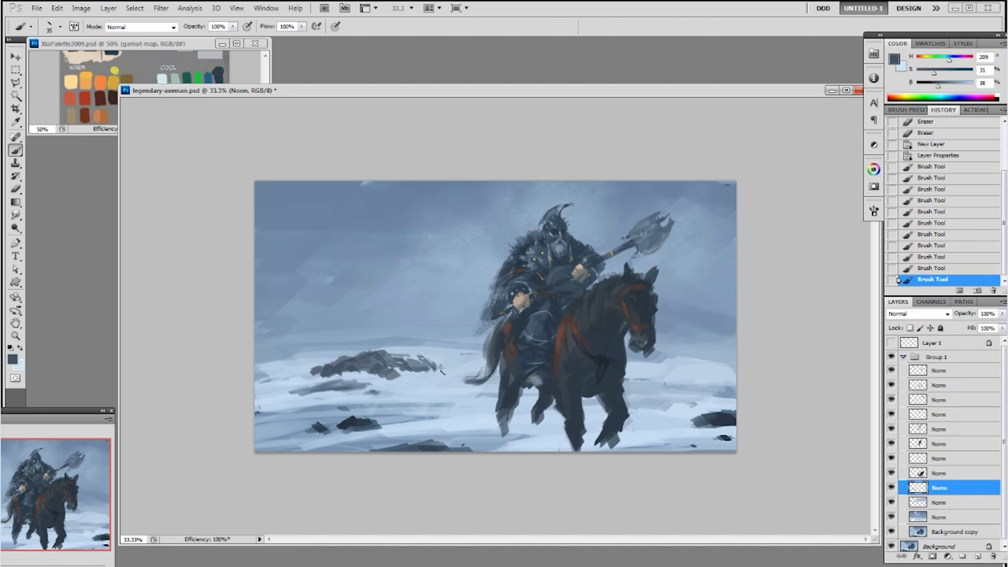
# - Add a small dark shape beside the fallen form, and dab both with skin tones sampled from the rider's hand
pyautogui.moveTo(278, 387)
pyautogui.mouseDown()
pyautogui.moveTo(292, 373)
pyautogui.moveTo(268, 392)
pyautogui.moveTo(290, 382)
pyautogui.mouseUp()
pyautogui.keyDown('alt'); pyautogui.click(579, 271); pyautogui.keyUp('alt')
pyautogui.keyDown('alt'); pyautogui.click(581, 268); pyautogui.keyUp('alt')
pyautogui.moveTo(391, 381)
pyautogui.mouseDown()
pyautogui.moveTo(525, 300)
pyautogui.moveTo(401, 383)
pyautogui.mouseUp()
# - Paint a more distant fallen form near the horizon and a small grey-blue shape beside it in sampled blues
pyautogui.keyDown('alt'); pyautogui.click(528, 301); pyautogui.keyUp('alt')
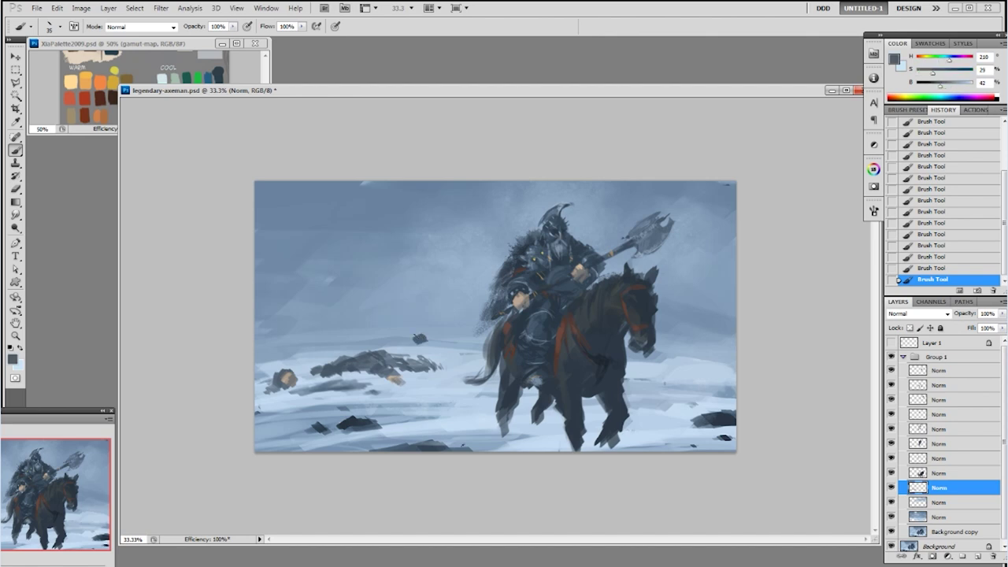
pyautogui.keyDown('alt'); pyautogui.click(413, 339); pyautogui.keyUp('alt')
pyautogui.moveTo(413, 339)
pyautogui.mouseDown()
pyautogui.moveTo(428, 363)
pyautogui.moveTo(427, 341)
pyautogui.moveTo(406, 343)
pyautogui.moveTo(450, 345)
pyautogui.moveTo(387, 340)
pyautogui.moveTo(428, 329)
pyautogui.moveTo(438, 340)
pyautogui.moveTo(420, 345)
pyautogui.moveTo(463, 348)
pyautogui.mouseUp()
pyautogui.keyDown('alt'); pyautogui.click(427, 365); pyautogui.keyUp('alt')
pyautogui.moveTo(383, 339)
pyautogui.mouseDown()
pyautogui.moveTo(389, 346)
pyautogui.moveTo(356, 342)
pyautogui.mouseUp()
pyautogui.hotkey('ctrl', 'z')
pyautogui.hotkey('ctrl', 'z')
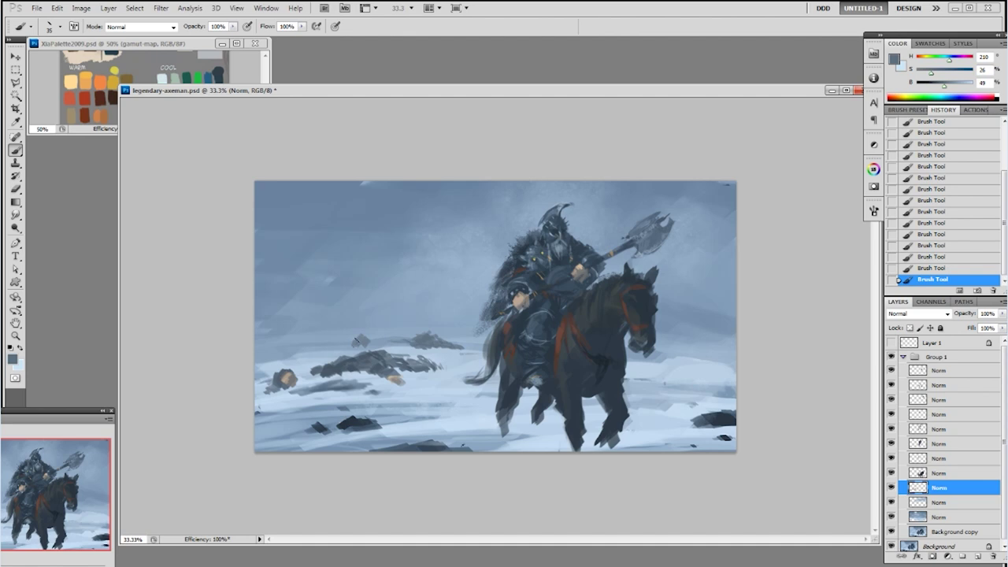
# - Tint the small distant shape with sampled muted skin tones and reinforce the distant form in grey-blue
pyautogui.keyDown('alt'); pyautogui.click(389, 374); pyautogui.keyUp('alt')
pyautogui.keyDown('alt'); pyautogui.click(391, 375); pyautogui.keyUp('alt')
pyautogui.keyDown('alt'); pyautogui.click(376, 358); pyautogui.keyUp('alt')
pyautogui.keyDown('alt'); pyautogui.click(429, 334); pyautogui.keyUp('alt')
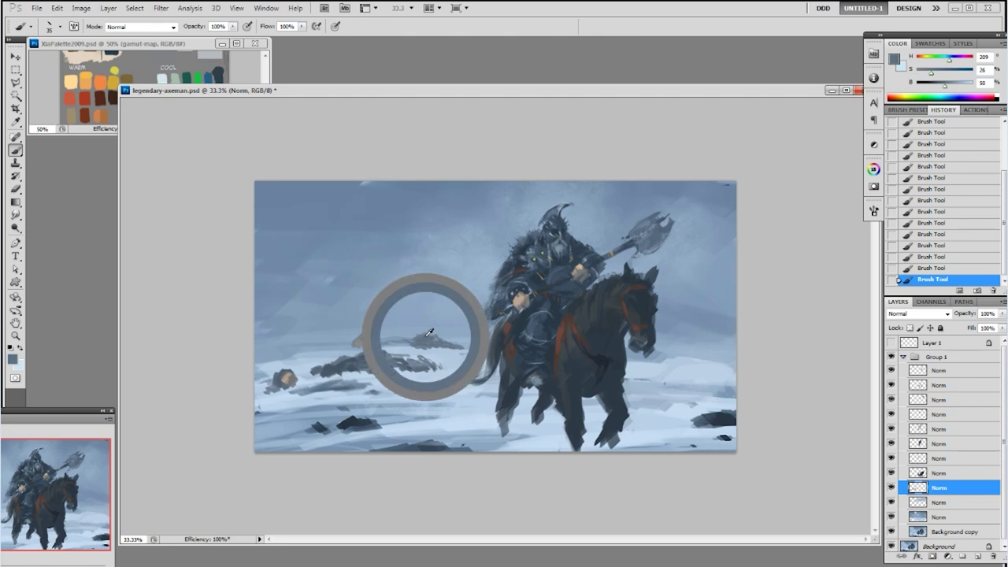
pyautogui.moveTo(414, 336)
pyautogui.mouseDown()
pyautogui.moveTo(406, 340)
pyautogui.moveTo(455, 345)
pyautogui.mouseUp()
# - Paint another small shape on the far-left horizon in grey-blue and dab it with a sampled skin tone
pyautogui.moveTo(271, 337); pyautogui.dragTo(277, 345)
pyautogui.keyDown('alt'); pyautogui.click(270, 343); pyautogui.keyUp('alt')
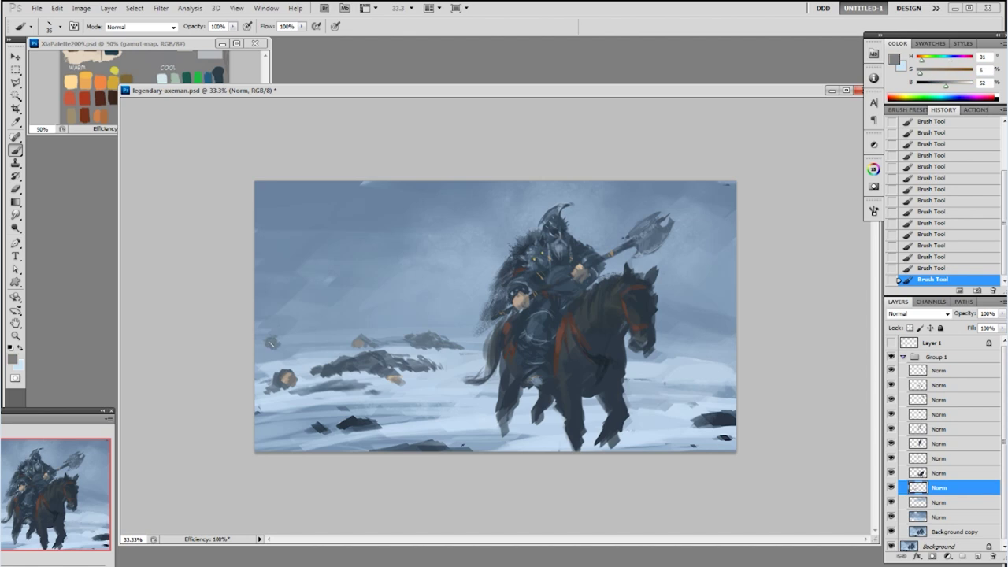
pyautogui.keyDown('alt'); pyautogui.click(283, 373); pyautogui.keyUp('alt')
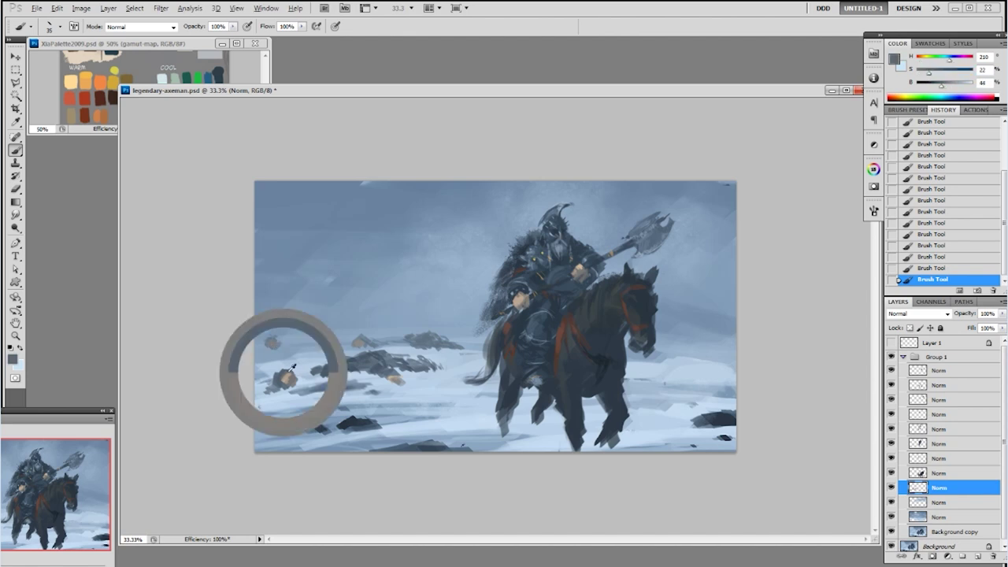
pyautogui.keyDown('alt'); pyautogui.click(285, 375); pyautogui.keyUp('alt')
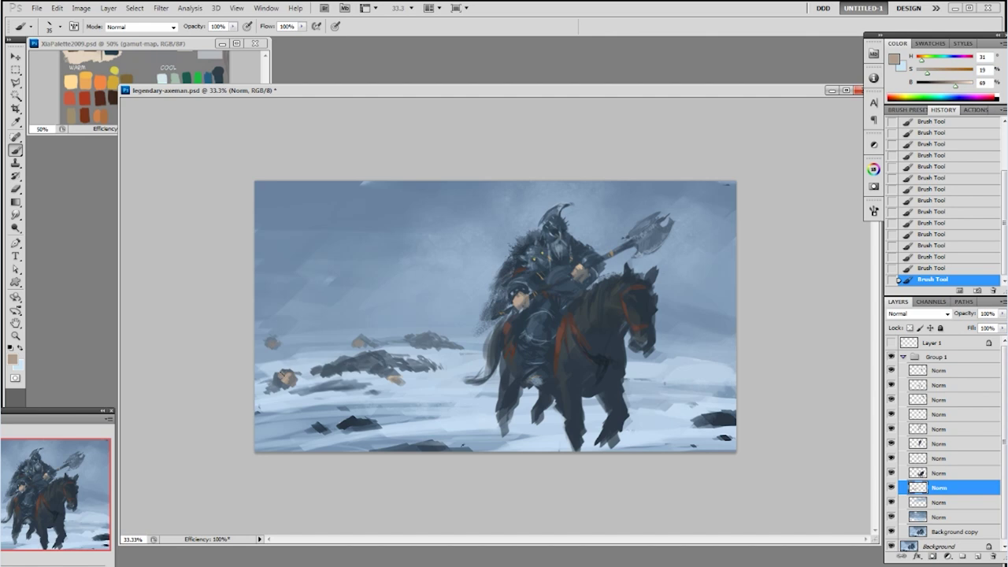
pyautogui.click(272, 343)
# - Blend the far-left shape and the snow beneath it, using greys and pale blues sampled nearby
pyautogui.keyDown('alt'); pyautogui.click(274, 339); pyautogui.keyUp('alt')
pyautogui.keyDown('alt'); pyautogui.click(278, 358); pyautogui.keyUp('alt')
pyautogui.keyDown('alt'); pyautogui.click(285, 363); pyautogui.keyUp('alt')
pyautogui.moveTo(260, 353); pyautogui.dragTo(308, 353)
pyautogui.keyDown('alt'); pyautogui.click(284, 350); pyautogui.keyUp('alt')
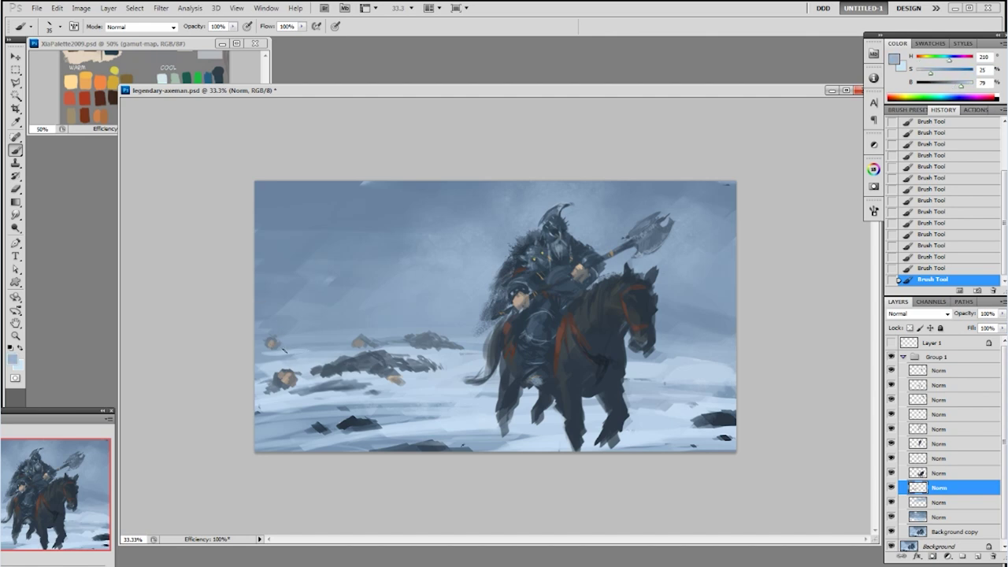
pyautogui.keyDown('alt'); pyautogui.click(271, 342); pyautogui.keyUp('alt')
pyautogui.keyDown('alt'); pyautogui.click(271, 343); pyautogui.keyUp('alt')
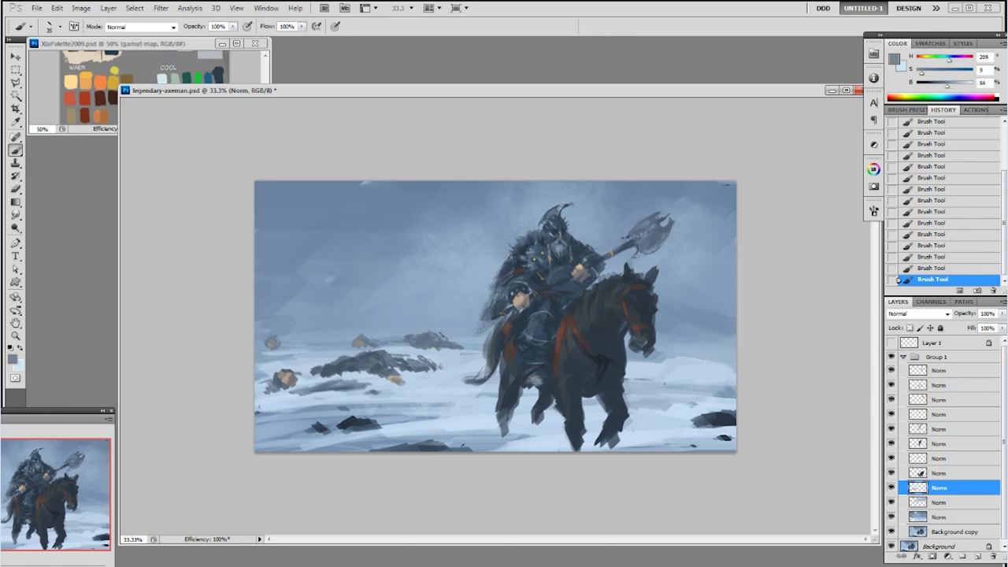
# - Paint a small distant shape near the horizon above the main fallen mound, using sampled muted tones
pyautogui.keyDown('alt'); pyautogui.click(318, 336); pyautogui.keyUp('alt')
pyautogui.keyDown('alt'); pyautogui.click(383, 327); pyautogui.keyUp('alt')
pyautogui.keyDown('alt'); pyautogui.click(376, 326); pyautogui.keyUp('alt')
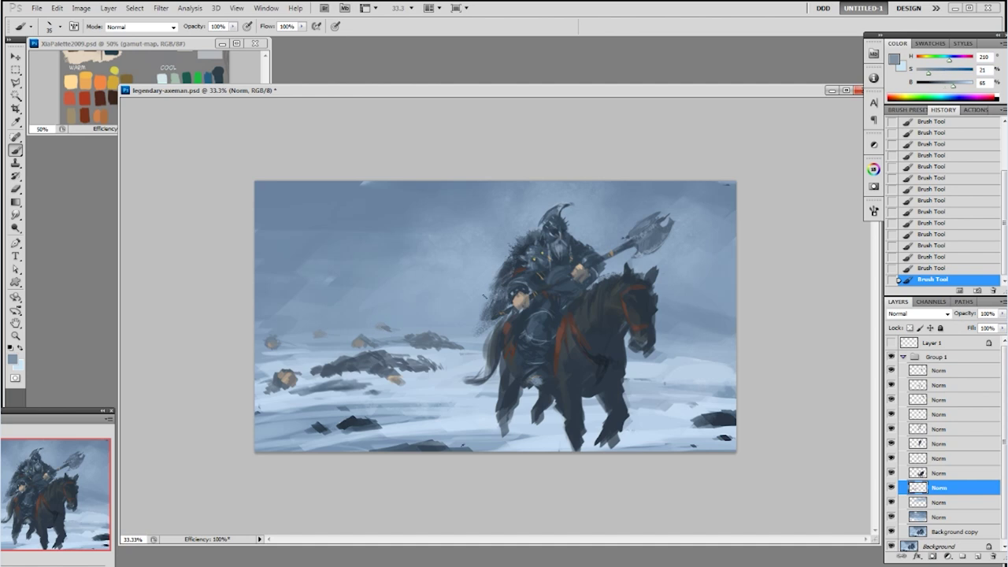
# - Add a normal layer and try textured dabs beside the left fallen form in dark red-brown sampled from the warm palette
pyautogui.press('F2')
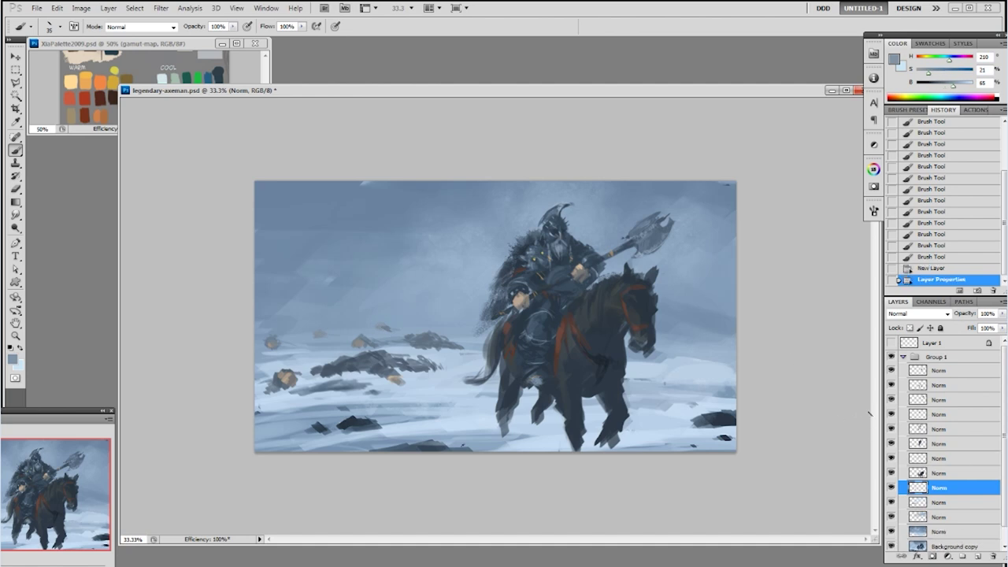
pyautogui.keyDown('alt'); pyautogui.click(87, 115); pyautogui.keyUp('alt')
pyautogui.rightClick(262, 335)
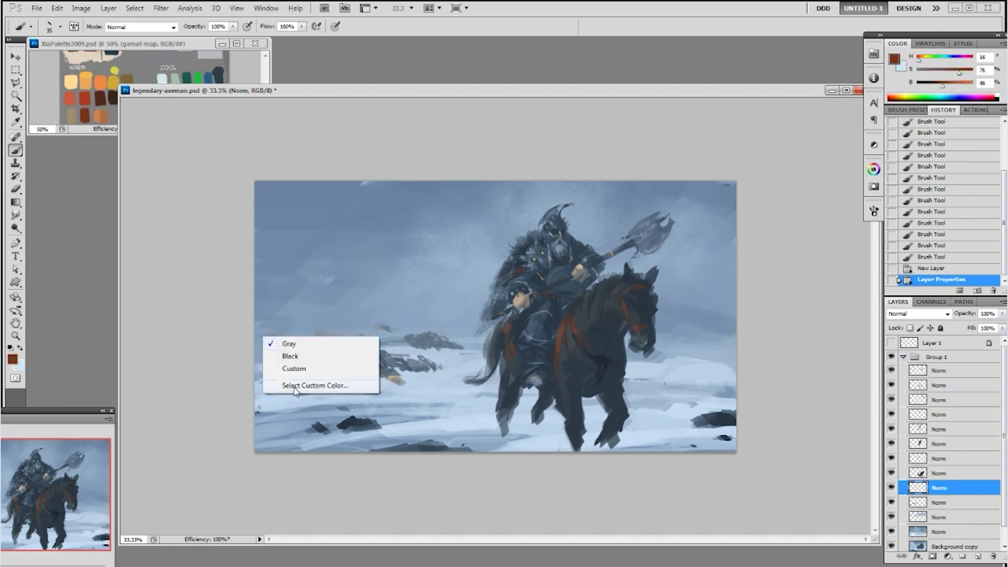
pyautogui.rightClick(359, 298)
pyautogui.click(393, 401)
pyautogui.click(252, 371)
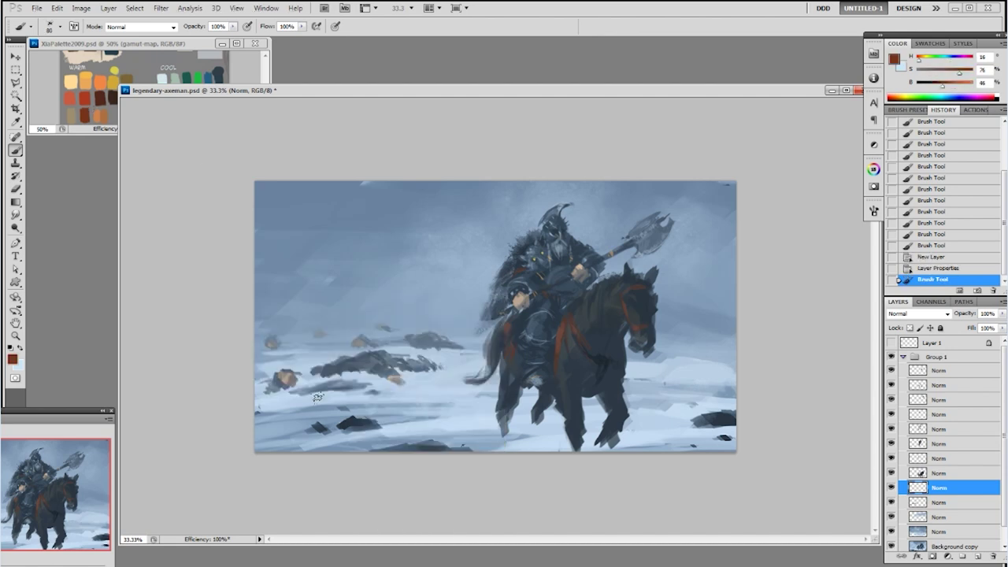
pyautogui.moveTo(293, 388); pyautogui.dragTo(301, 386)
pyautogui.hotkey('ctrl', 'z')
pyautogui.hotkey('ctrl', 'z')
# - Add a Multiply layer and dab dark red-brown onto the near-left fallen form with a reduced brush
pyautogui.press('F3')
pyautogui.press(']')
pyautogui.press(']')
pyautogui.hotkey('ctrl', 'z')
pyautogui.press('[')
pyautogui.press('[')
pyautogui.press('[')
pyautogui.press('[')
pyautogui.press('[')
pyautogui.press('[')
pyautogui.click(311, 386)
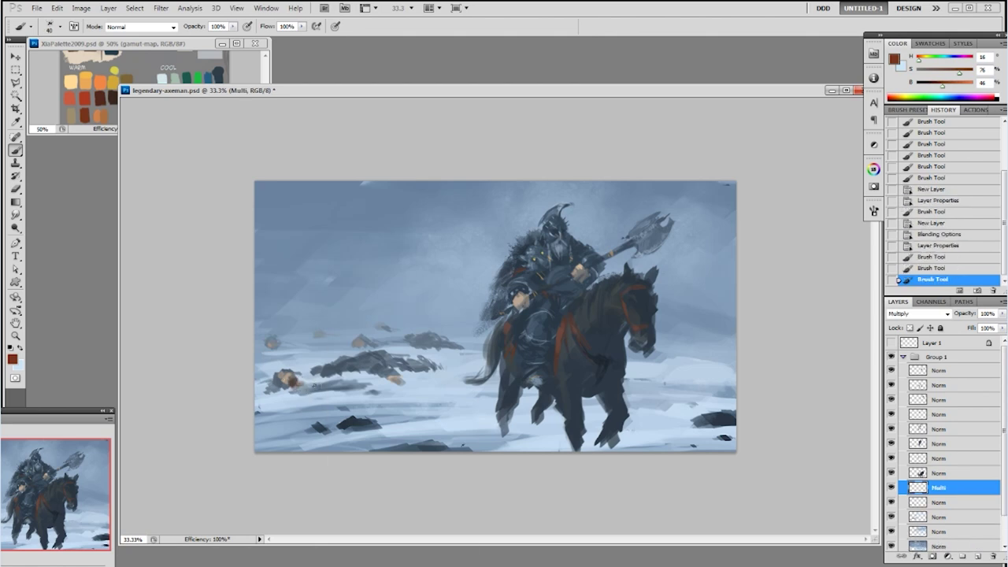
# - Streak red-brown blood from the near-left fallen form across the snow toward the central mound
pyautogui.rightClick(311, 386)
pyautogui.click(397, 413)
pyautogui.moveTo(289, 378); pyautogui.dragTo(347, 386)
pyautogui.rightClick(358, 384)
pyautogui.click(393, 468)
pyautogui.click(293, 396)
pyautogui.hotkey('ctrl', 'z')
# - Stain the central fallen mound with red-brown using a smaller textured brush at 50% opacity
pyautogui.press('[')
pyautogui.press('[')
pyautogui.press('[')
pyautogui.press('[')
pyautogui.press('[')
pyautogui.press('[')
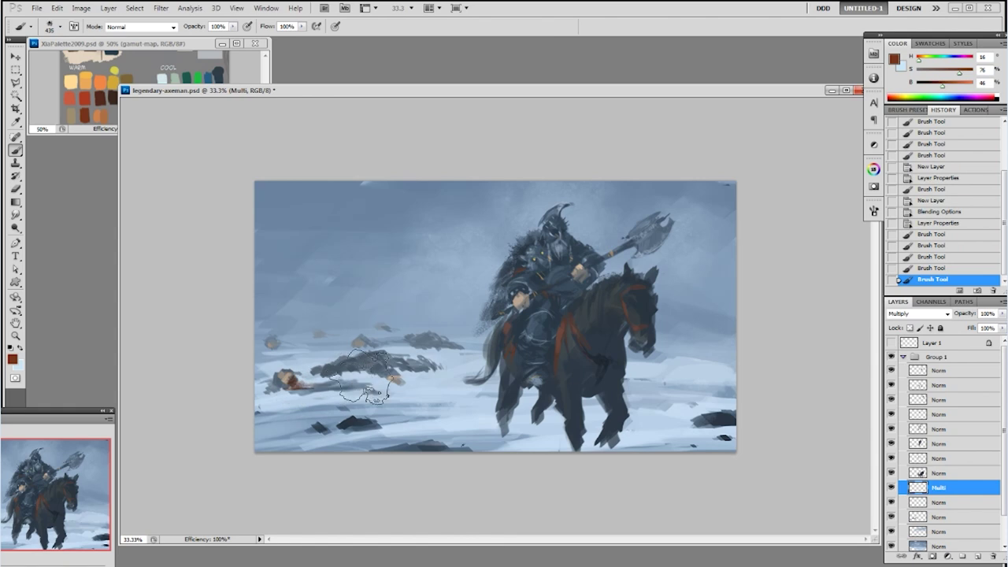
pyautogui.click(355, 374)
pyautogui.click(350, 374)
pyautogui.hotkey('ctrl', 'z')
pyautogui.press('5')
pyautogui.moveTo(353, 373)
pyautogui.mouseDown()
pyautogui.moveTo(377, 376)
pyautogui.moveTo(351, 372)
pyautogui.mouseUp()
pyautogui.moveTo(351, 372)
pyautogui.mouseDown()
pyautogui.moveTo(313, 381)
pyautogui.moveTo(374, 382)
pyautogui.mouseUp()
# - Add fine red-brown blood streaks on the snow just below the near-left form and central mound
pyautogui.rightClick(359, 386)
pyautogui.click(438, 415)
pyautogui.moveTo(274, 398); pyautogui.dragTo(302, 398)
pyautogui.moveTo(373, 397); pyautogui.dragTo(390, 397)
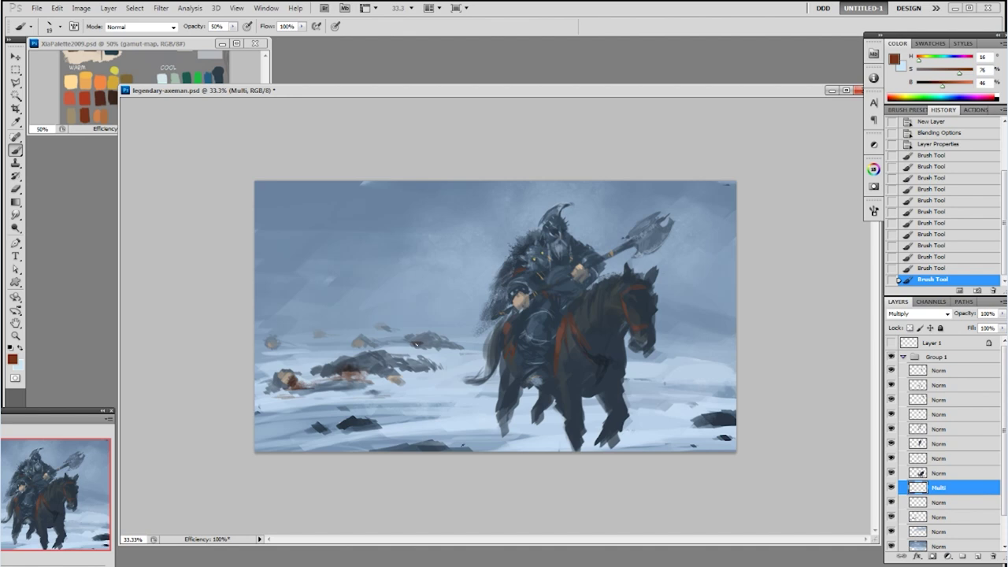
# - Scatter thin red-brown flecks on the snow around the more distant fallen forms, varying the brush shape and size
pyautogui.moveTo(400, 347)
pyautogui.mouseDown()
pyautogui.moveTo(416, 347)
pyautogui.moveTo(433, 378)
pyautogui.moveTo(452, 379)
pyautogui.mouseUp()
pyautogui.hotkey('ctrl', 'z')
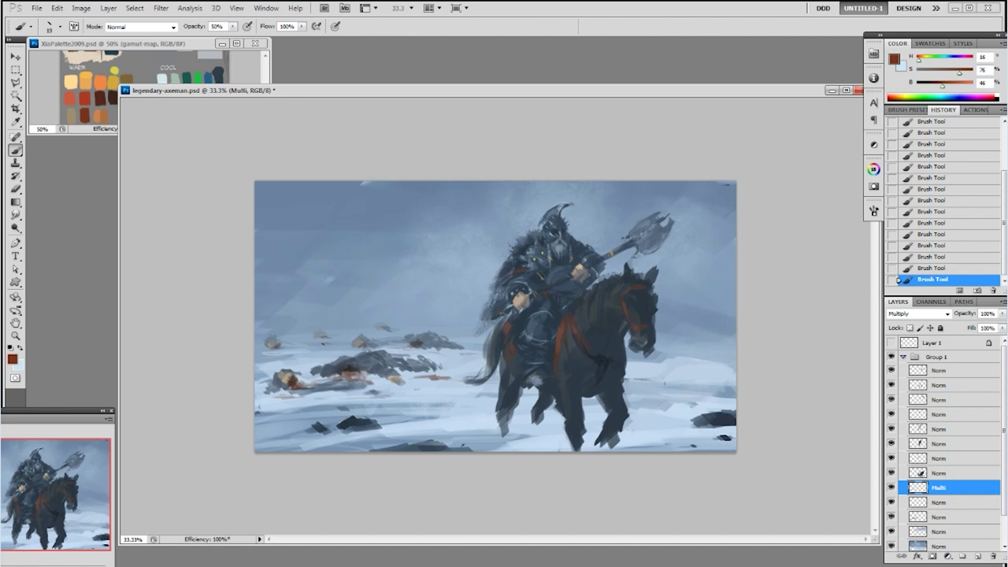
pyautogui.moveTo(304, 346)
pyautogui.mouseDown()
pyautogui.moveTo(326, 350)
pyautogui.moveTo(305, 357)
pyautogui.mouseUp()
pyautogui.moveTo(287, 364); pyautogui.dragTo(299, 365)
pyautogui.rightClick(318, 353)
pyautogui.doubleClick(355, 486)
pyautogui.press('[')
pyautogui.press('[')
pyautogui.press('[')
pyautogui.press('[')
pyautogui.rightClick(380, 328)
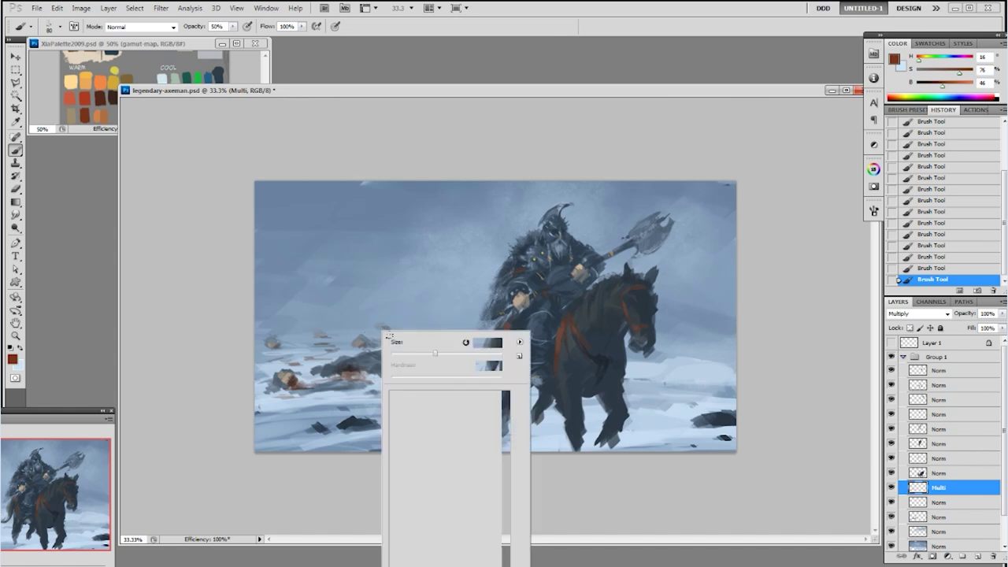
pyautogui.click(451, 399)
# - Paint an upright sword stuck in the snow behind the left forms in sampled grey-blue and trim it with the Eraser
pyautogui.click(926, 504)
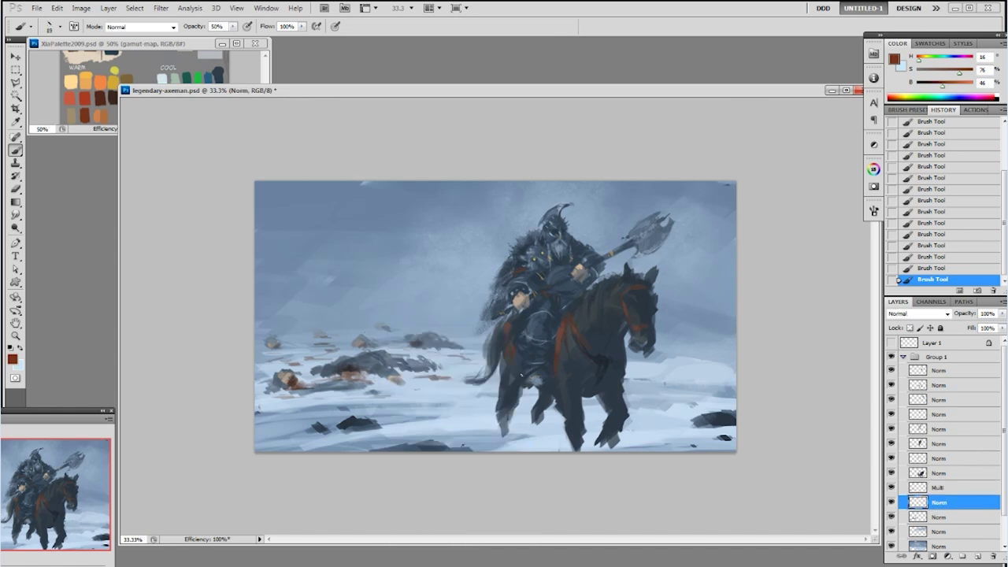
pyautogui.keyDown('alt'); pyautogui.click(398, 387); pyautogui.keyUp('alt')
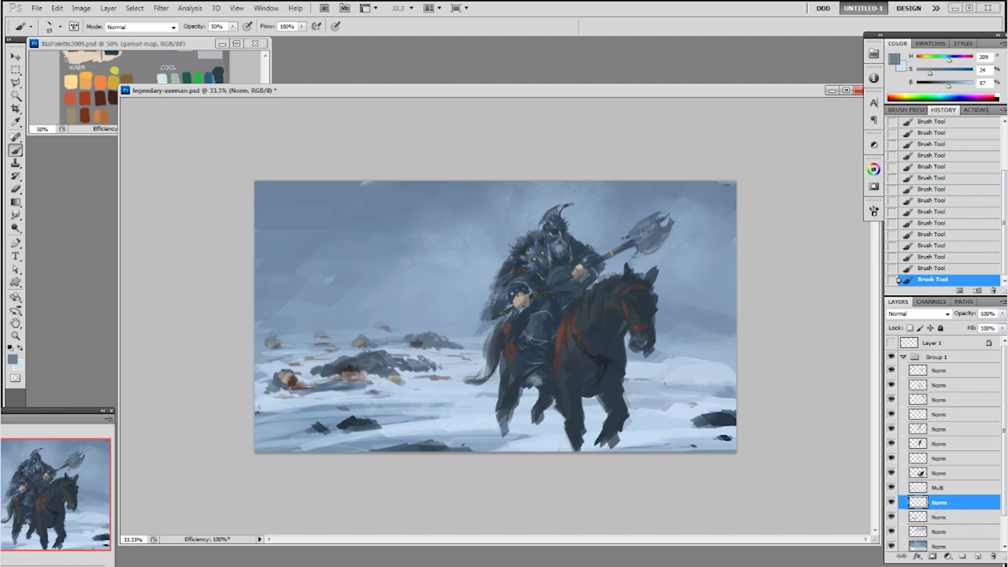
pyautogui.moveTo(293, 366)
pyautogui.mouseDown()
pyautogui.moveTo(288, 324)
pyautogui.moveTo(299, 328)
pyautogui.mouseUp()
pyautogui.hotkey('ctrl', 'z')
pyautogui.press('0')
pyautogui.press('e')
pyautogui.moveTo(308, 363); pyautogui.dragTo(300, 357)
pyautogui.moveTo(307, 356); pyautogui.dragTo(302, 358)
pyautogui.moveTo(309, 356); pyautogui.dragTo(304, 358)
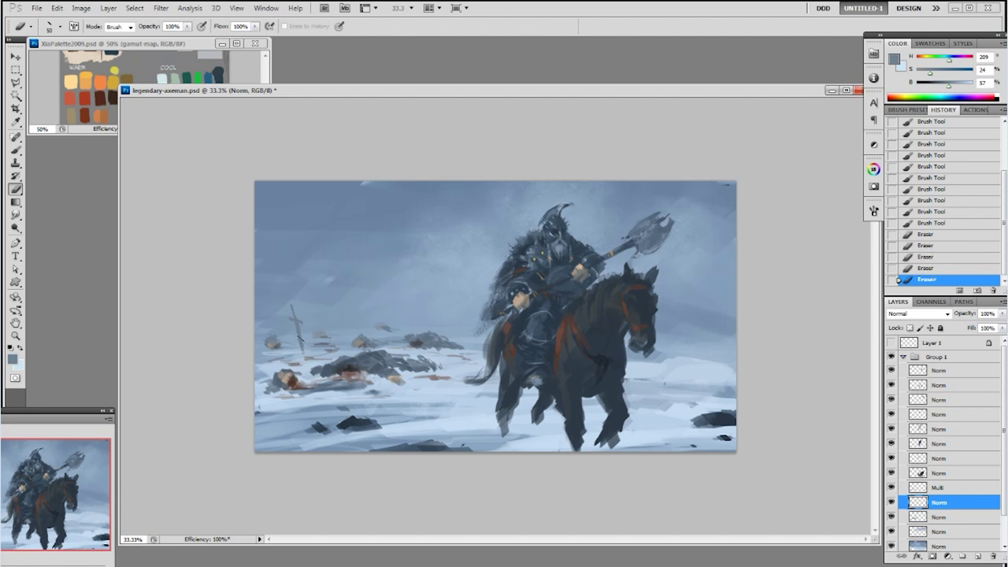
# - Lighten the lower blade of the planted sword with the Dodge tool and refine its shading in sampled grey-blues
pyautogui.press('o')
pyautogui.click(298, 340)
pyautogui.press('b')
pyautogui.keyDown('alt'); pyautogui.click(300, 344); pyautogui.keyUp('alt')
pyautogui.click(299, 348)
pyautogui.hotkey('ctrl', 'z')
pyautogui.moveTo(296, 326); pyautogui.dragTo(303, 353)
pyautogui.keyDown('alt'); pyautogui.click(344, 365); pyautogui.keyUp('alt')
pyautogui.keyDown('alt'); pyautogui.click(297, 319); pyautogui.keyUp('alt')
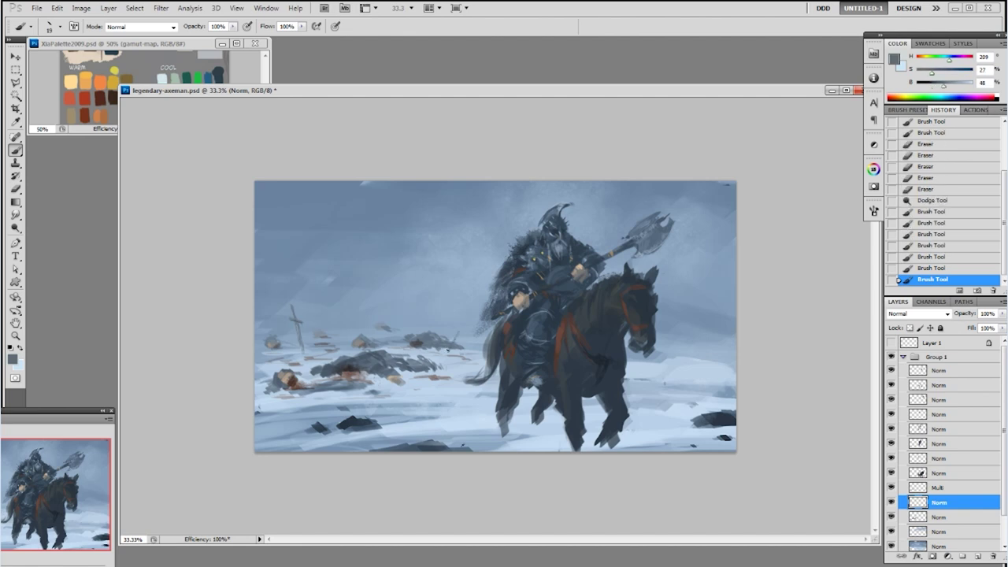
# - Paint a second, tilted sword in the snow beside the distant form behind the horse, and thin its edges with the Eraser
pyautogui.moveTo(460, 326); pyautogui.dragTo(457, 331)
pyautogui.moveTo(458, 325); pyautogui.dragTo(453, 340)
pyautogui.moveTo(453, 341); pyautogui.dragTo(438, 353)
pyautogui.keyDown('alt'); pyautogui.click(449, 356); pyautogui.keyUp('alt')
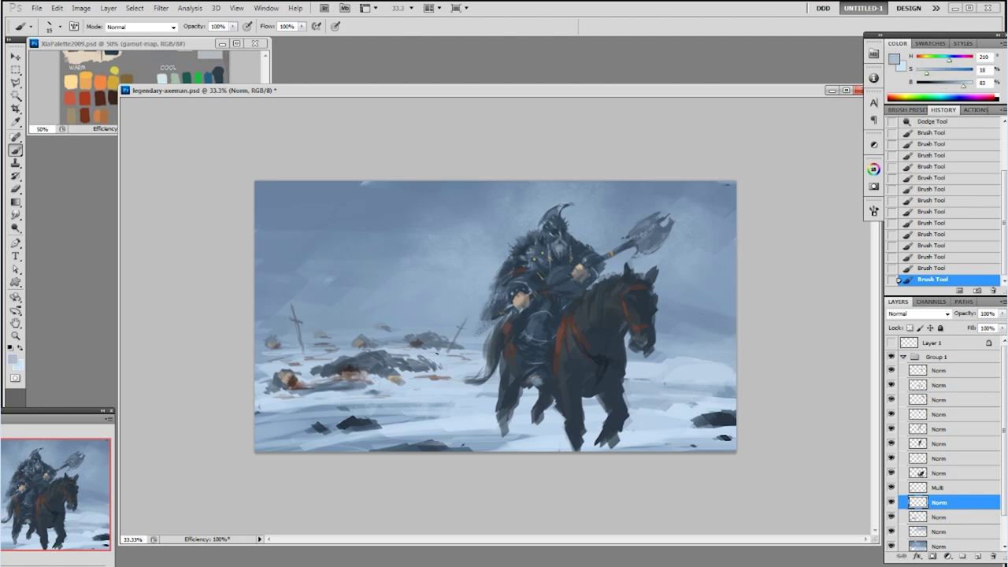
pyautogui.press('e')
pyautogui.click(291, 308)
pyautogui.click(453, 302)
pyautogui.click(453, 301)
pyautogui.click(452, 301)
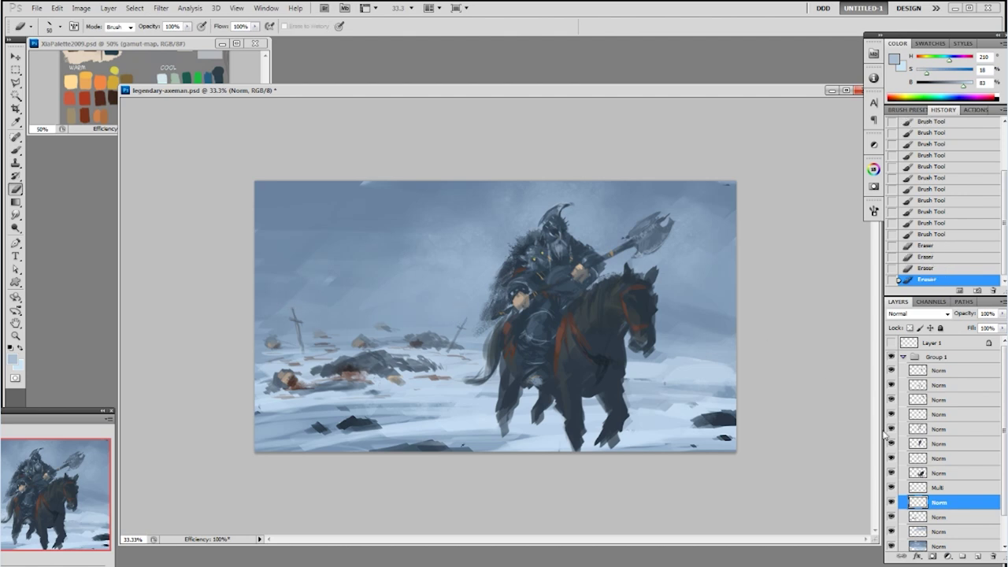
# - On the topmost Norm layer, try dabs of sampled pale snow blue over the horse's front hoof at 50% opacity
pyautogui.click(905, 372)
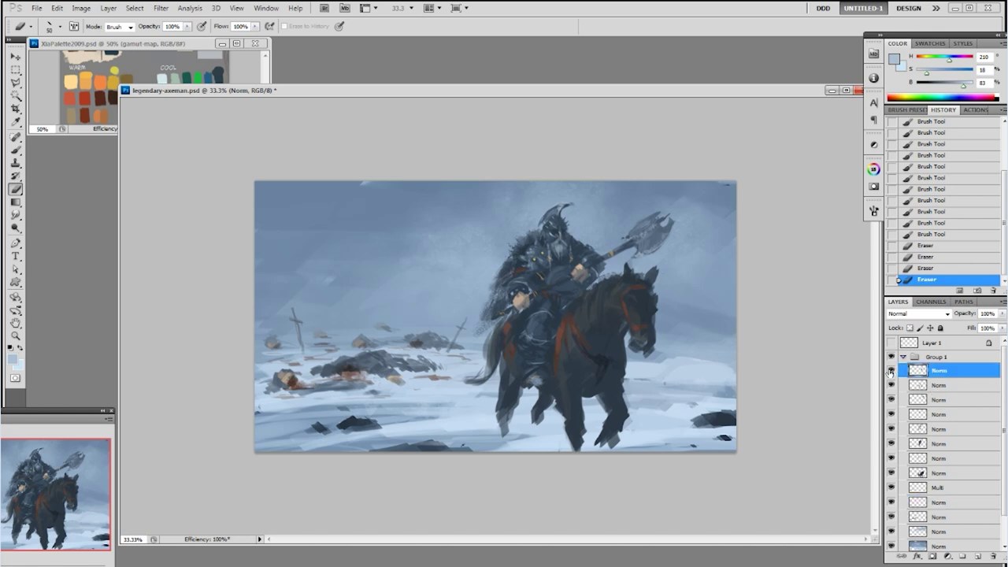
pyautogui.press('b')
pyautogui.keyDown('alt'); pyautogui.click(636, 434); pyautogui.keyUp('alt')
pyautogui.rightClick(614, 450)
pyautogui.click(648, 462)
pyautogui.click(791, 462)
pyautogui.press('5')
pyautogui.moveTo(580, 438)
pyautogui.mouseDown()
pyautogui.moveTo(623, 465)
pyautogui.moveTo(576, 445)
pyautogui.mouseUp()
pyautogui.hotkey('ctrl', 'z')
pyautogui.press('[')
pyautogui.hotkey('ctrl', 'z')
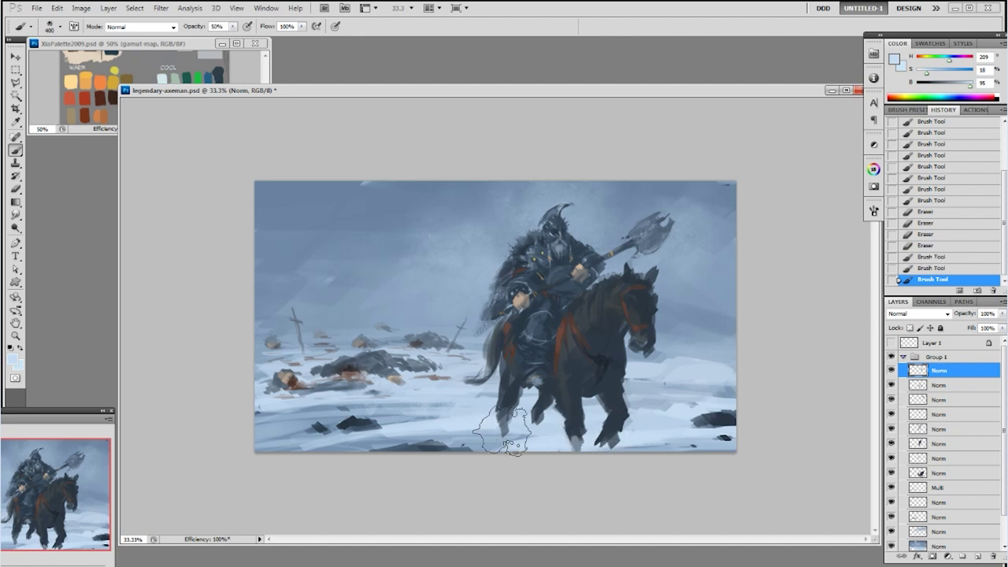
# - Dab pale snow blue over the horse's left-hand rear hoof and raised front hoof, shrinking the textured brush between them
pyautogui.moveTo(503, 430); pyautogui.dragTo(506, 438)
pyautogui.moveTo(517, 445); pyautogui.dragTo(504, 429)
pyautogui.press('[')
pyautogui.press('[')
pyautogui.moveTo(613, 422); pyautogui.dragTo(617, 425)
# - Spatter pale blue snow over the horse's hooves and lower legs with a speckled brush
pyautogui.rightClick(644, 459)
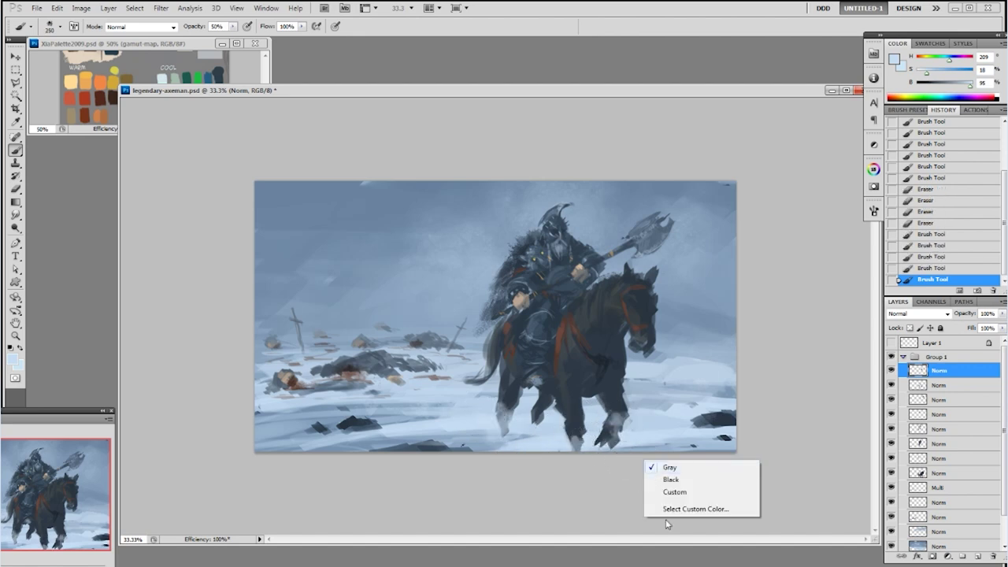
pyautogui.rightClick(677, 425)
pyautogui.click(706, 488)
pyautogui.click(587, 446)
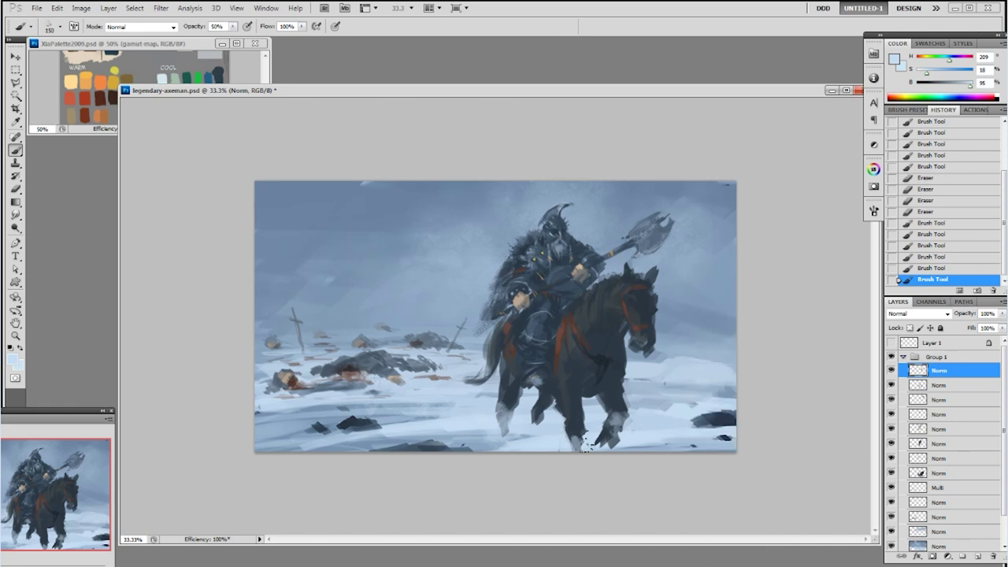
pyautogui.hotkey('ctrl', 'z')
pyautogui.moveTo(573, 439); pyautogui.dragTo(587, 445)
pyautogui.moveTo(616, 445); pyautogui.dragTo(627, 447)
pyautogui.moveTo(513, 436); pyautogui.dragTo(504, 434)
pyautogui.moveTo(502, 426); pyautogui.dragTo(500, 425)
pyautogui.moveTo(500, 425)
pyautogui.mouseDown()
pyautogui.moveTo(485, 405)
pyautogui.moveTo(508, 433)
pyautogui.mouseUp()
pyautogui.moveTo(513, 420); pyautogui.dragTo(516, 427)
pyautogui.moveTo(616, 422); pyautogui.dragTo(614, 432)
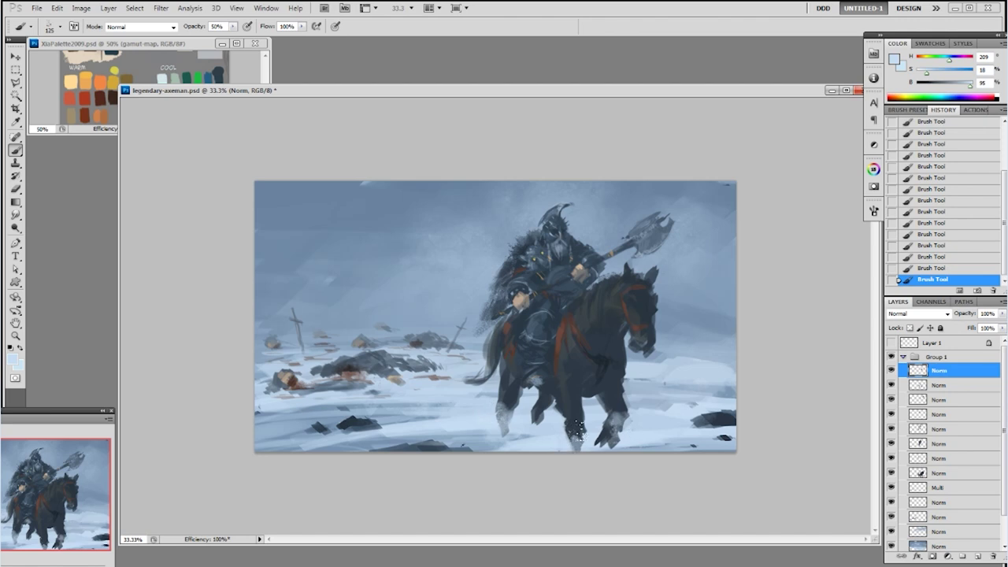
# - Erase parts of the snow on the horse's lower legs with a textured eraser to break up its edges
pyautogui.press('e')
pyautogui.rightClick(579, 430)
pyautogui.click(617, 505)
pyautogui.click(513, 428)
pyautogui.moveTo(507, 409); pyautogui.dragTo(505, 427)
pyautogui.moveTo(570, 431); pyautogui.dragTo(575, 442)
pyautogui.moveTo(610, 412); pyautogui.dragTo(609, 422)
# - Brush a haze of kicked-up snow around the hooves at 70% opacity, using a sampled snow colour desaturated to 6%
pyautogui.press('b')
pyautogui.keyDown('alt'); pyautogui.click(549, 434); pyautogui.keyUp('alt')
pyautogui.moveTo(926, 76); pyautogui.dragTo(919, 75)
pyautogui.rightClick(455, 425)
pyautogui.click(483, 468)
pyautogui.click(420, 493)
pyautogui.press('7')
pyautogui.moveTo(465, 439)
pyautogui.mouseDown()
pyautogui.moveTo(504, 444)
pyautogui.moveTo(479, 430)
pyautogui.moveTo(582, 431)
pyautogui.moveTo(559, 435)
pyautogui.moveTo(609, 435)
pyautogui.mouseUp()
pyautogui.press('[')
pyautogui.press('[')
pyautogui.moveTo(576, 441); pyautogui.dragTo(572, 444)
pyautogui.moveTo(484, 423); pyautogui.dragTo(483, 415)
# - Add more powdery snow between the horse's legs and switch to the textured 435 px brush
pyautogui.rightClick(483, 415)
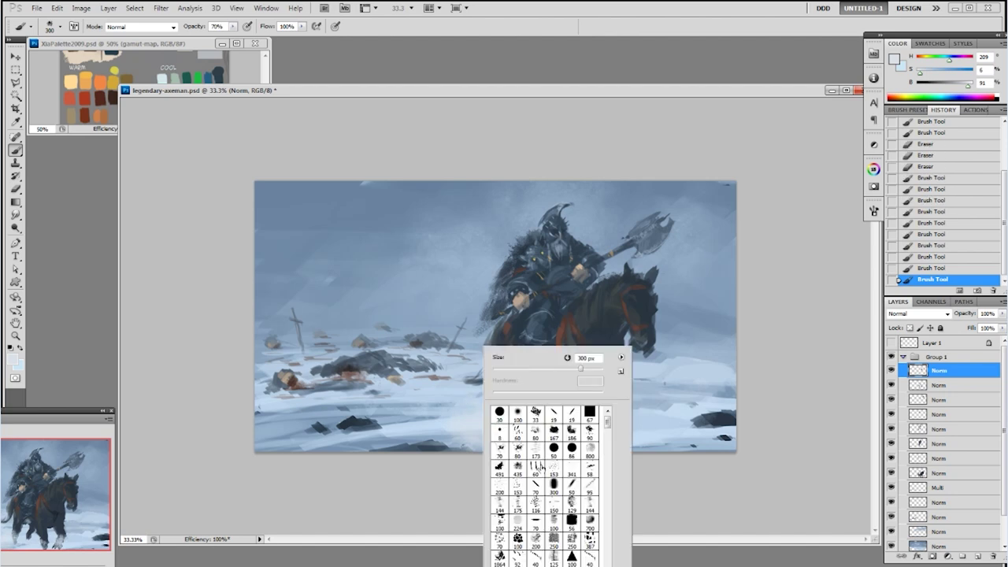
pyautogui.doubleClick(518, 483)
pyautogui.moveTo(544, 427)
pyautogui.mouseDown()
pyautogui.moveTo(556, 442)
pyautogui.moveTo(542, 425)
pyautogui.moveTo(544, 441)
pyautogui.mouseUp()
pyautogui.rightClick(540, 427)
pyautogui.click(577, 417)
pyautogui.rightClick(545, 443)
pyautogui.doubleClick(581, 466)
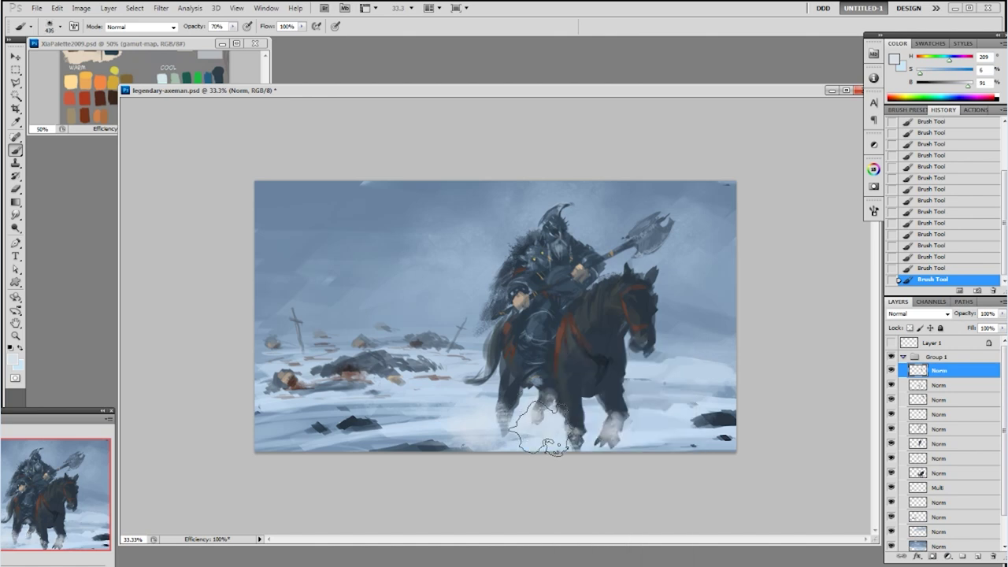
# - Dab snow clumps around the far rear hoof and raised front hoof with the textured brush reduced to 150 px
pyautogui.press('[')
pyautogui.press('[')
pyautogui.press('[')
pyautogui.press('[')
pyautogui.press('[')
pyautogui.press('[')
pyautogui.moveTo(537, 427); pyautogui.dragTo(541, 423)
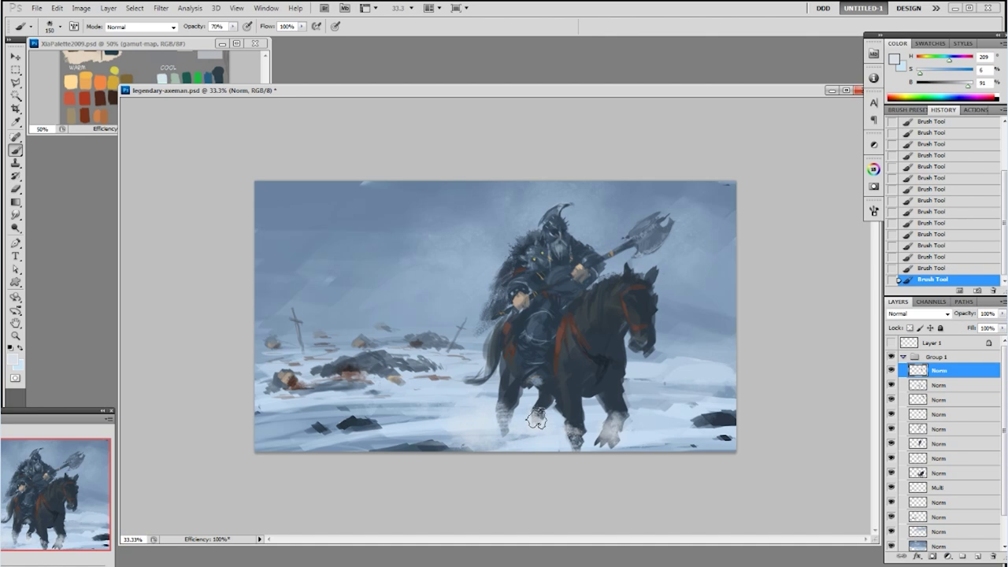
pyautogui.moveTo(603, 453); pyautogui.dragTo(599, 447)
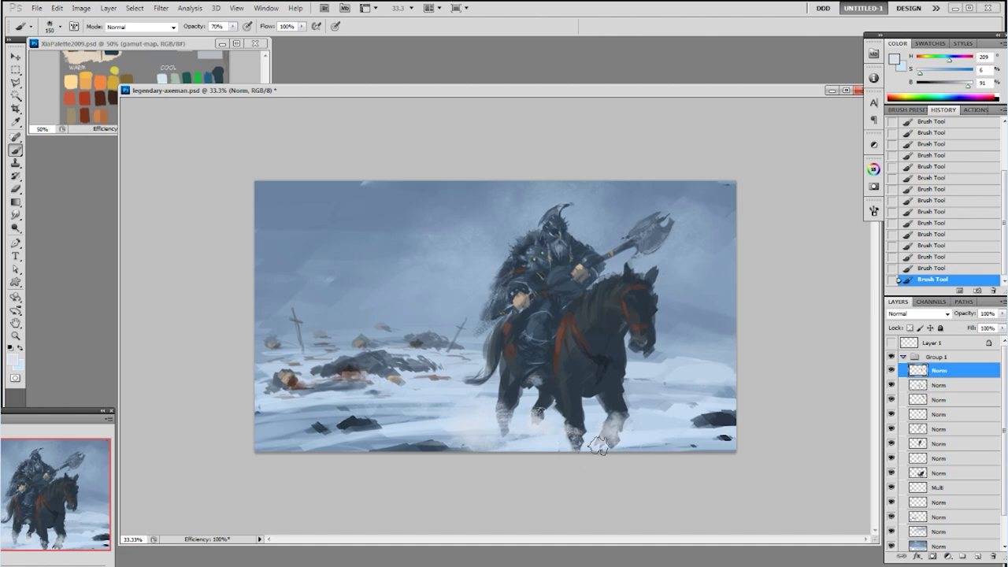
# - Erase streaks out of the snow covering the raised front hoof so the dark leg breaks through
pyautogui.rightClick(461, 435)
pyautogui.doubleClick(499, 484)
pyautogui.press('e')
pyautogui.moveTo(612, 413)
pyautogui.mouseDown()
pyautogui.moveTo(618, 435)
pyautogui.moveTo(614, 426)
pyautogui.mouseUp()
pyautogui.hotkey('ctrl', 'z')
pyautogui.moveTo(607, 418); pyautogui.dragTo(613, 424)
pyautogui.moveTo(607, 416); pyautogui.dragTo(615, 423)
pyautogui.moveTo(608, 417); pyautogui.dragTo(616, 425)
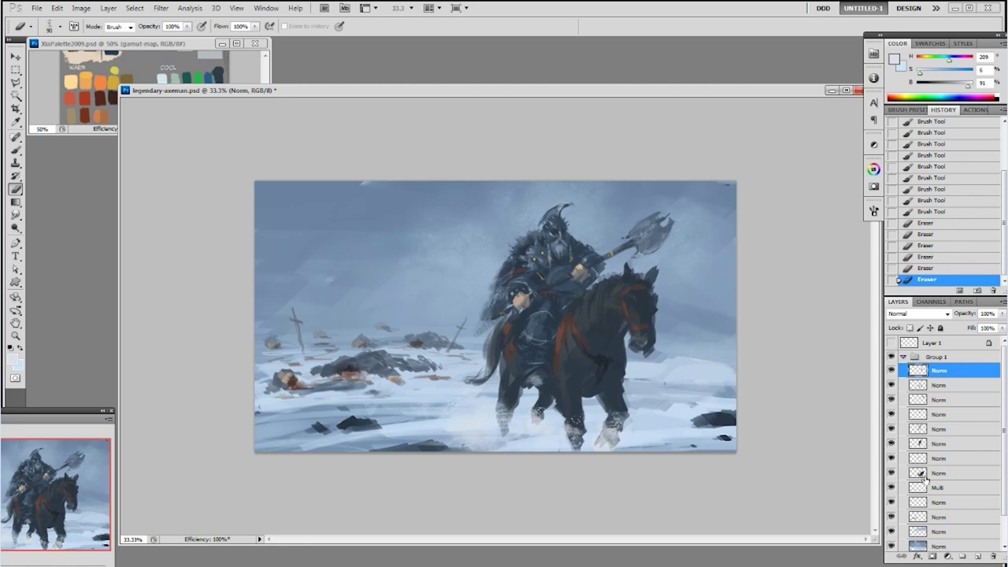
# - On a background layer below the Multi layer, paint thin leaning bare trees at the far left in a sampled grey-blue at 70% opacity
pyautogui.click(941, 523)
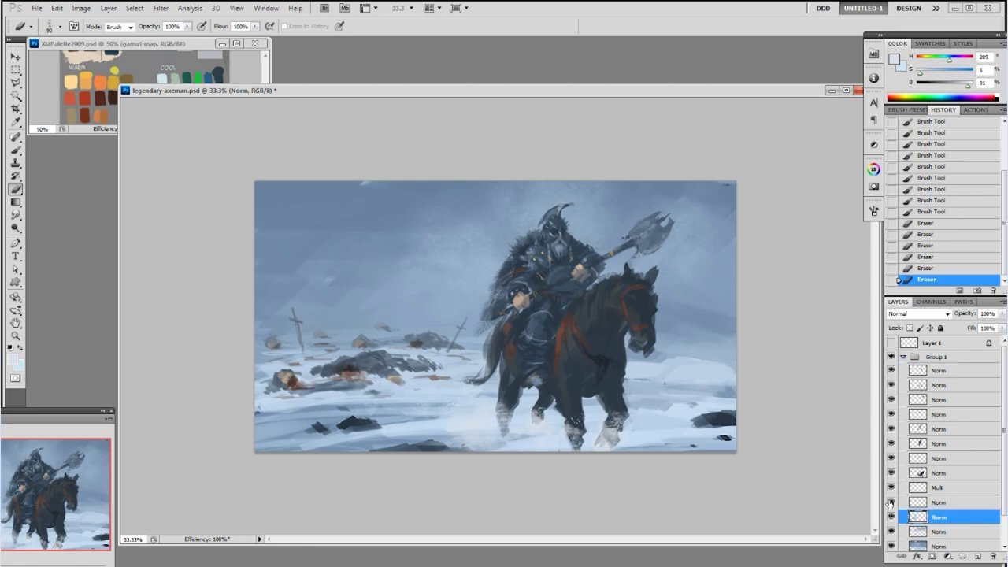
pyautogui.click(940, 503)
pyautogui.press('b')
pyautogui.rightClick(634, 415)
pyautogui.click(634, 415)
pyautogui.keyDown('alt'); pyautogui.click(447, 339); pyautogui.keyUp('alt')
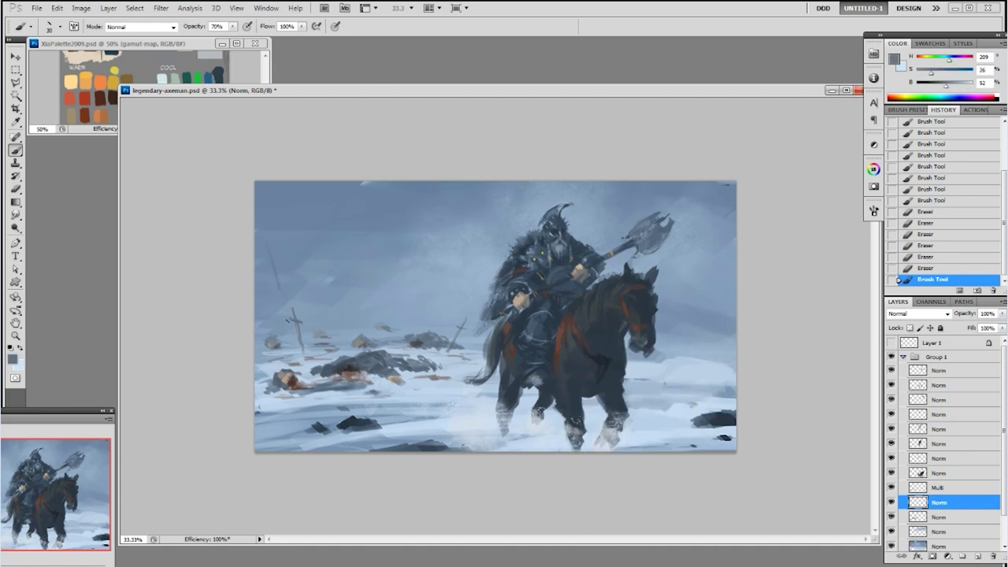
pyautogui.moveTo(276, 275); pyautogui.dragTo(283, 327)
pyautogui.moveTo(268, 265)
pyautogui.mouseDown()
pyautogui.moveTo(257, 224)
pyautogui.moveTo(269, 192)
pyautogui.moveTo(271, 272)
pyautogui.moveTo(278, 197)
pyautogui.moveTo(273, 225)
pyautogui.mouseUp()
pyautogui.moveTo(272, 230); pyautogui.dragTo(272, 276)
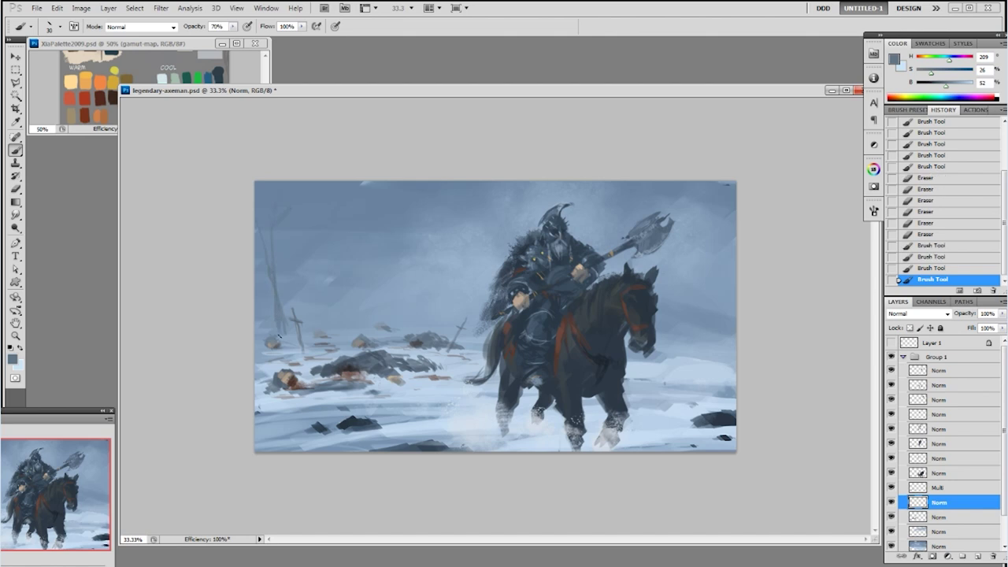
# - Paint more tall, hazy tree trunks behind the planted sword and the fallen forms, darkening one with a colour sampled from the bodies
pyautogui.moveTo(306, 214); pyautogui.dragTo(301, 334)
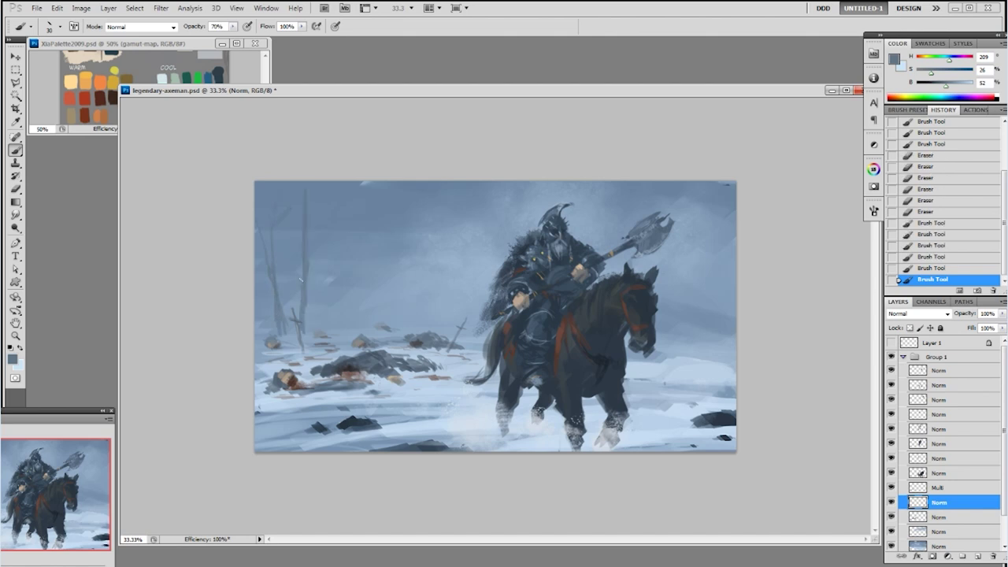
pyautogui.moveTo(299, 295); pyautogui.dragTo(294, 197)
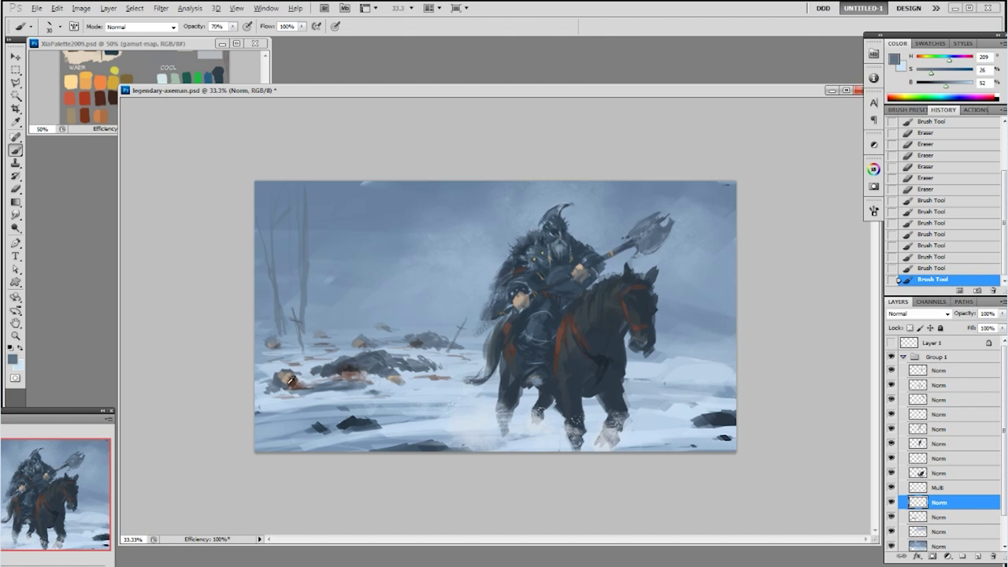
pyautogui.keyDown('alt'); pyautogui.click(336, 365); pyautogui.keyUp('alt')
pyautogui.moveTo(305, 244); pyautogui.dragTo(305, 211)
pyautogui.moveTo(305, 185); pyautogui.dragTo(305, 206)
pyautogui.moveTo(305, 302); pyautogui.dragTo(306, 338)
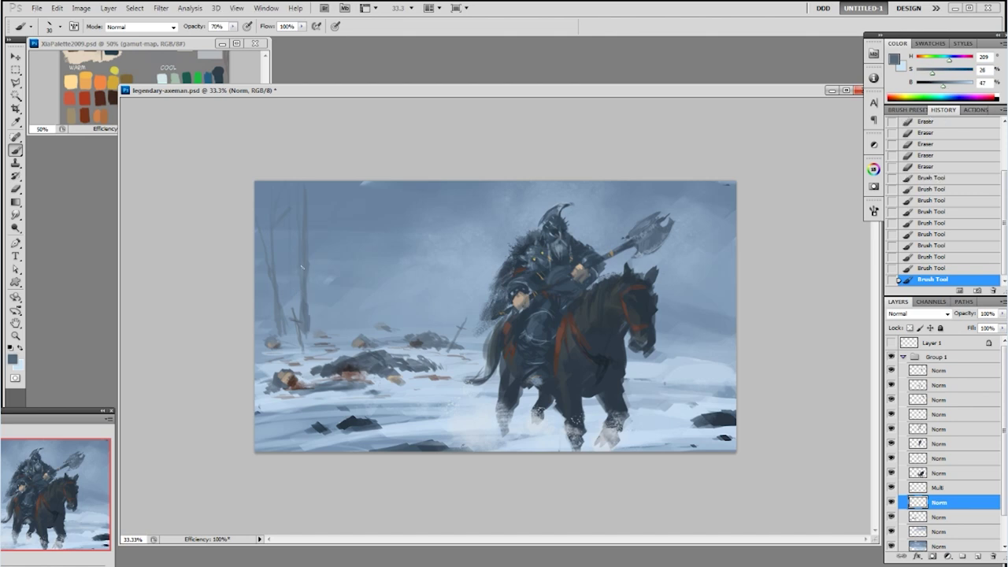
pyautogui.moveTo(337, 228); pyautogui.dragTo(334, 280)
pyautogui.moveTo(337, 192); pyautogui.dragTo(337, 185)
# - Paint a dark bare tree beyond the axe blade in a sampled dark blue, finishing with an 80 px brush at 50% opacity
pyautogui.keyDown('alt'); pyautogui.click(640, 271); pyautogui.keyUp('alt')
pyautogui.moveTo(688, 183); pyautogui.dragTo(686, 275)
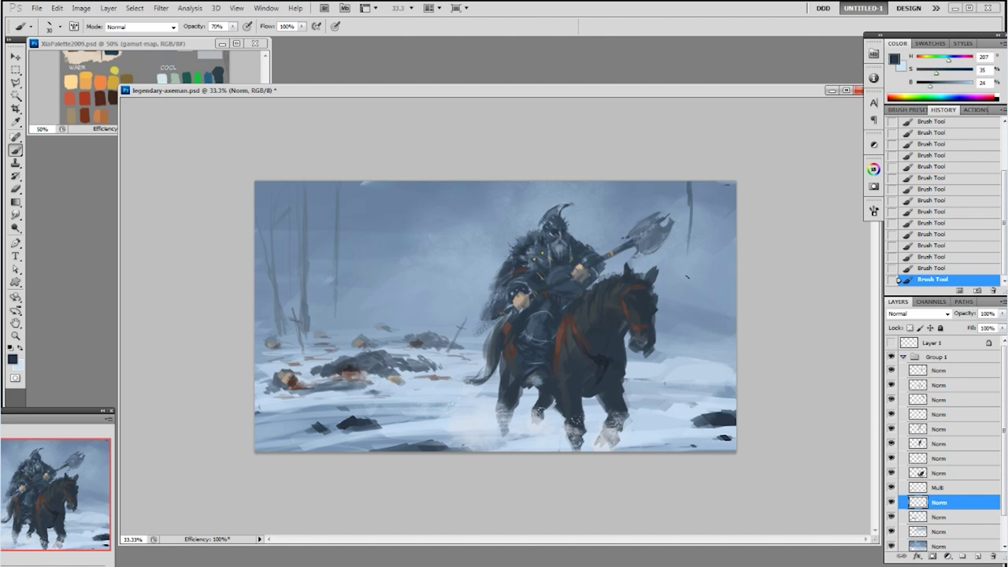
pyautogui.moveTo(693, 189); pyautogui.dragTo(702, 282)
pyautogui.rightClick(683, 289)
pyautogui.doubleClick(780, 364)
pyautogui.press('5')
pyautogui.moveTo(694, 248); pyautogui.dragTo(703, 310)
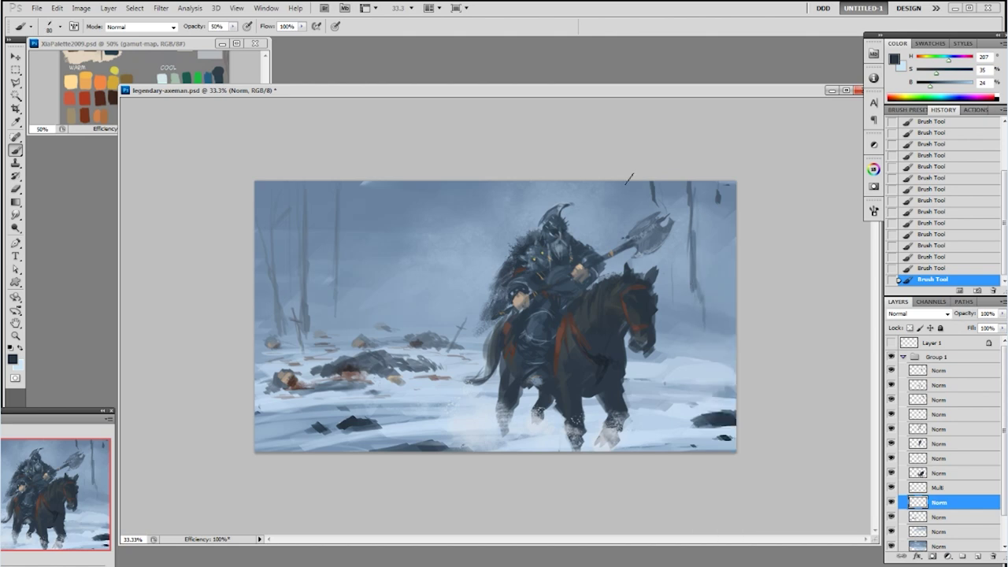
# - Extend the distant forest behind the fallen forms with more trunks and branches using the 80 px brush
pyautogui.moveTo(359, 213)
pyautogui.mouseDown()
pyautogui.moveTo(346, 285)
pyautogui.moveTo(349, 211)
pyautogui.moveTo(350, 311)
pyautogui.mouseUp()
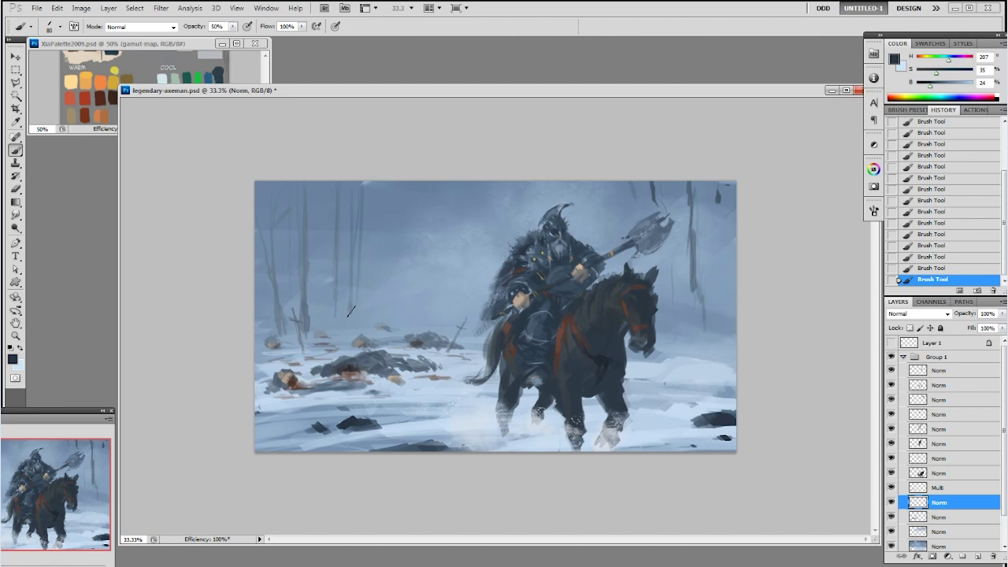
pyautogui.moveTo(395, 182); pyautogui.dragTo(396, 209)
pyautogui.moveTo(310, 308); pyautogui.dragTo(305, 272)
pyautogui.moveTo(303, 235); pyautogui.dragTo(319, 192)
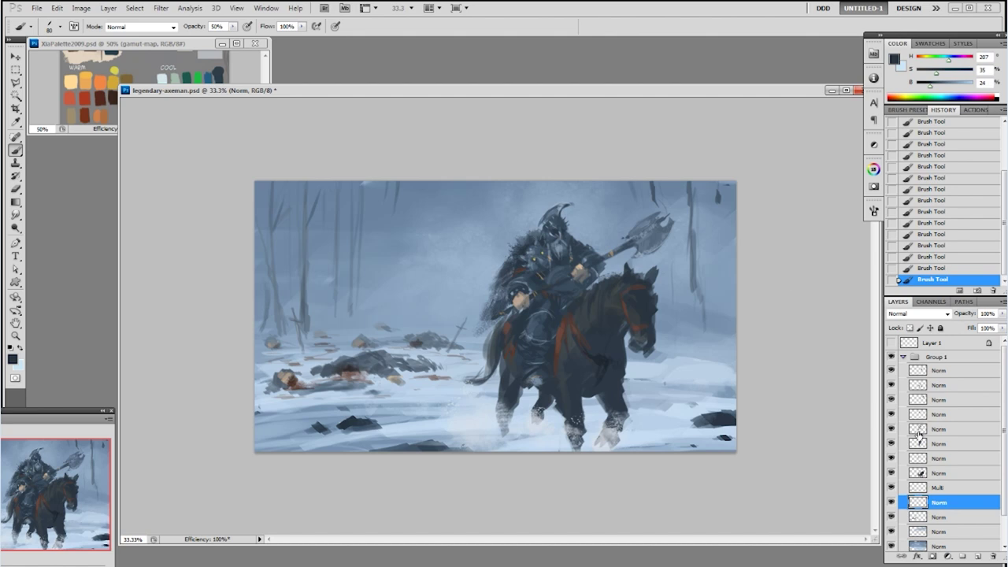
# - Move the Multi layer up beneath the top two painting layers, load the axe layers as a combined selection, and hide its edges
pyautogui.moveTo(937, 488); pyautogui.dragTo(944, 402)
pyautogui.keyDown('ctrl'); pyautogui.click(916, 429); pyautogui.keyUp('ctrl')
pyautogui.keyDown('ctrl'); pyautogui.keyDown('shift'); pyautogui.click(917, 414); pyautogui.keyUp('shift'); pyautogui.keyUp('ctrl')
pyautogui.hotkey('ctrl', 'h')
# - Dab dark red blood sampled from the palette onto the axe blade with a textured brush at 50% opacity, enlarging it to 125 px
pyautogui.rightClick(654, 271)
pyautogui.click(690, 392)
pyautogui.click(788, 259)
pyautogui.keyDown('alt'); pyautogui.click(88, 118); pyautogui.keyUp('alt')
pyautogui.rightClick(632, 305)
pyautogui.click(693, 446)
pyautogui.click(819, 272)
pyautogui.moveTo(646, 248); pyautogui.dragTo(668, 248)
pyautogui.click(667, 246)
pyautogui.press(']')
pyautogui.press(']')
pyautogui.press(']')
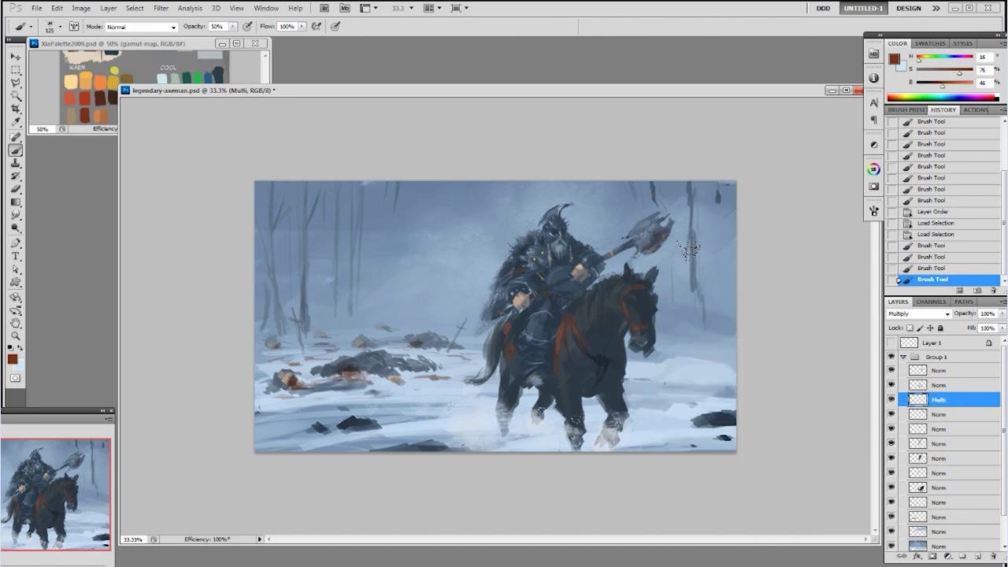
# - Set the brush mode to Color Dodge and dab brighter blood onto the axe blade
pyautogui.click(139, 26)
pyautogui.click(123, 155)
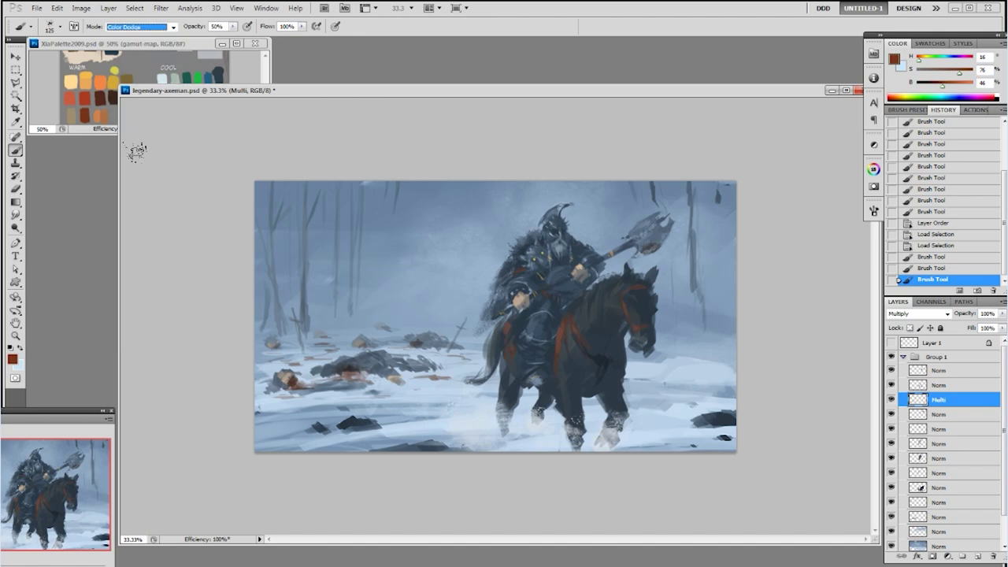
pyautogui.click(654, 245)
pyautogui.click(673, 240)
# - Add smaller Color Dodge blood dabs across the axe blade and its lower edge, working with the brush reduced to about 80 px
pyautogui.press('[')
pyautogui.press('[')
pyautogui.press('[')
pyautogui.press('[')
pyautogui.press('[')
pyautogui.press('[')
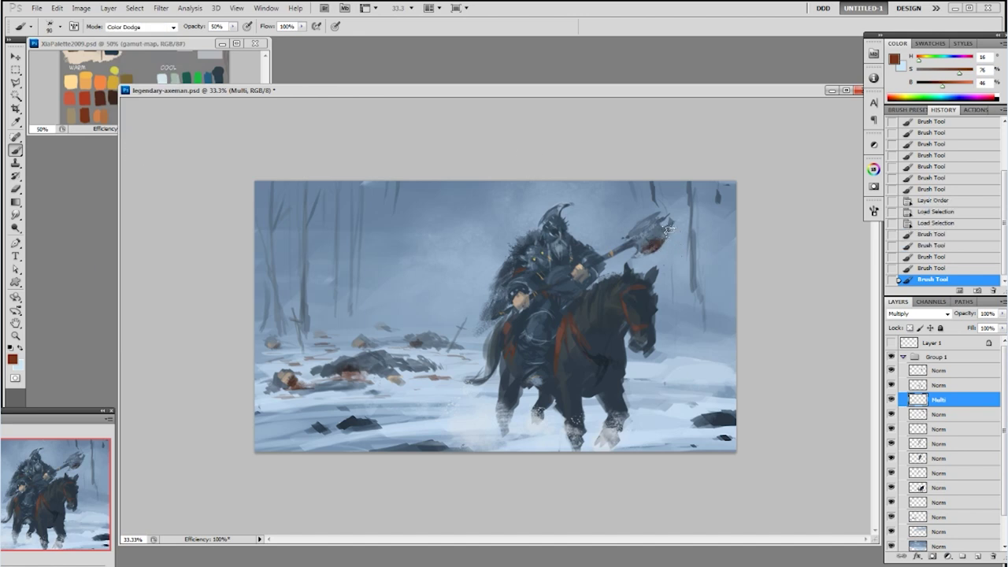
pyautogui.click(669, 234)
pyautogui.click(666, 236)
pyautogui.click(663, 238)
pyautogui.click(659, 236)
pyautogui.press(']')
pyautogui.click(634, 255)
pyautogui.click(638, 253)
pyautogui.click(652, 254)
pyautogui.click(666, 238)
# - Raise the Multi layer one place and dab more blood over the axe blade, its neck and the handle near the hand
pyautogui.moveTo(944, 400); pyautogui.dragTo(941, 384)
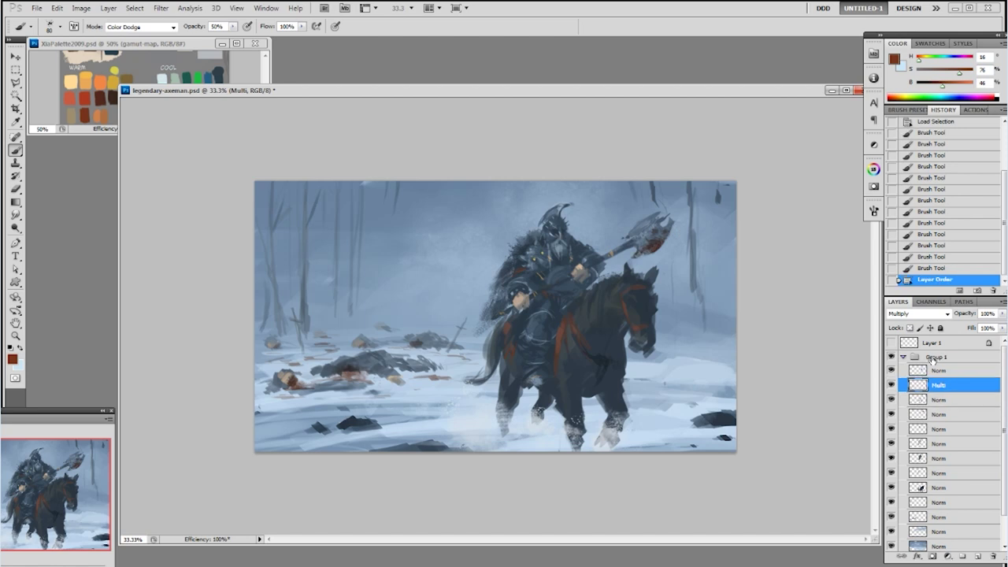
pyautogui.click(671, 237)
pyautogui.click(634, 235)
pyautogui.click(624, 247)
pyautogui.click(645, 253)
pyautogui.click(652, 251)
pyautogui.click(674, 226)
pyautogui.click(666, 233)
pyautogui.click(645, 244)
pyautogui.click(586, 274)
pyautogui.click(592, 276)
# - Deselect the axe and splatter blood drops off the blade's lower edge with the 153 px spatter brush
pyautogui.rightClick(708, 229)
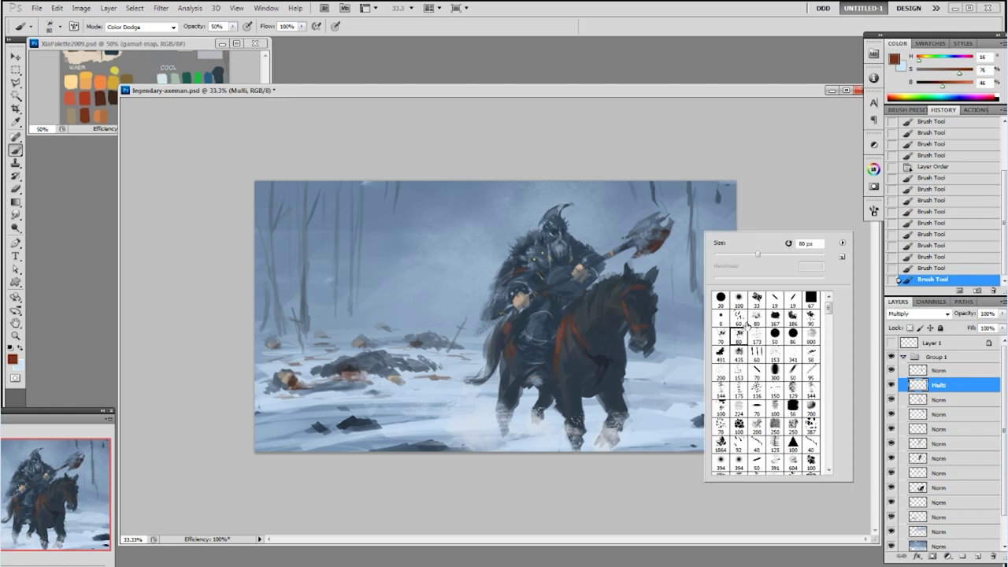
pyautogui.click(737, 370)
pyautogui.click(803, 187)
pyautogui.hotkey('ctrl', 'd')
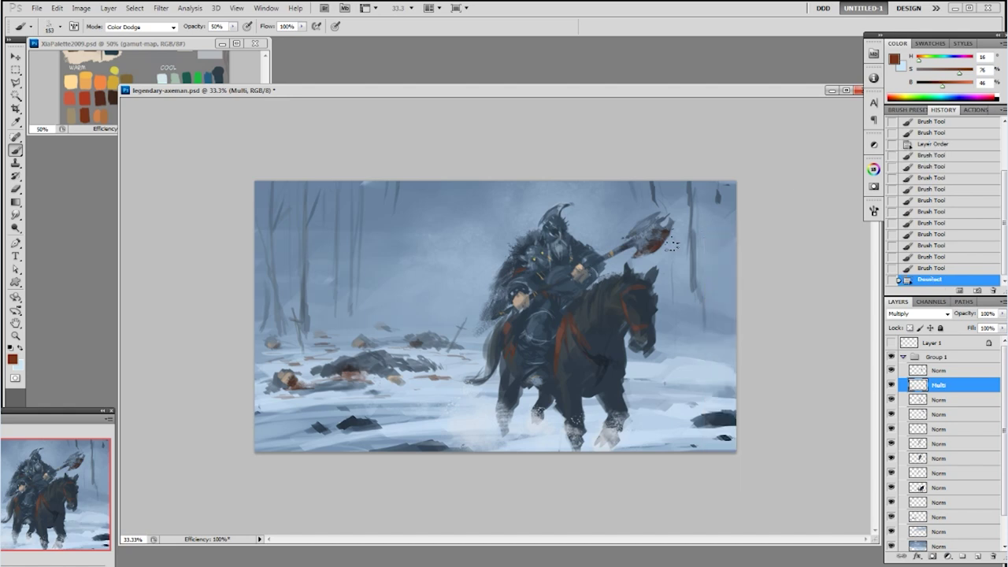
pyautogui.click(654, 241)
pyautogui.click(656, 246)
pyautogui.click(659, 251)
pyautogui.click(661, 256)
pyautogui.click(664, 262)
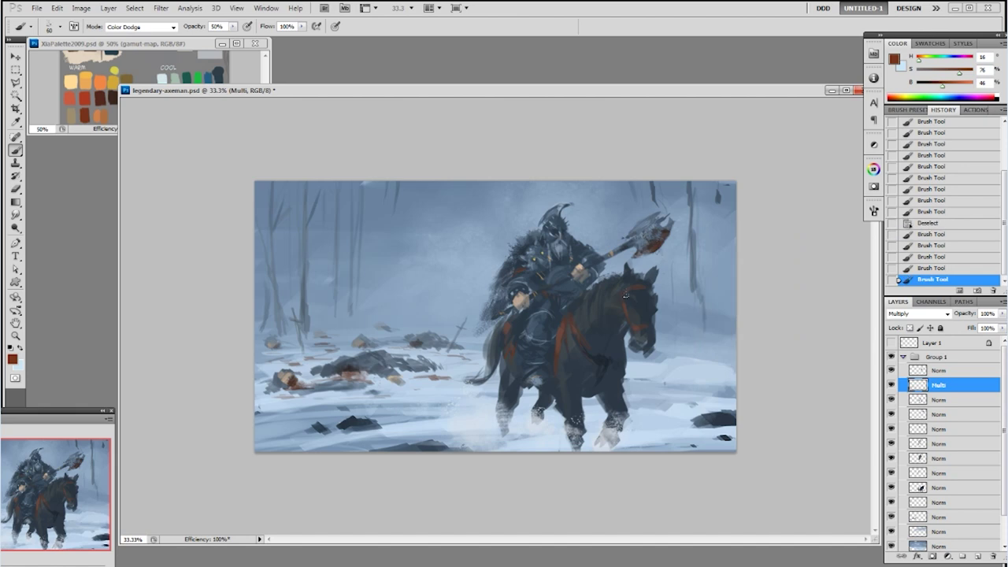
# - Check the top Norm layer's contribution, duplicate Group 1, and merge the copy into a single layer
pyautogui.click(939, 371)
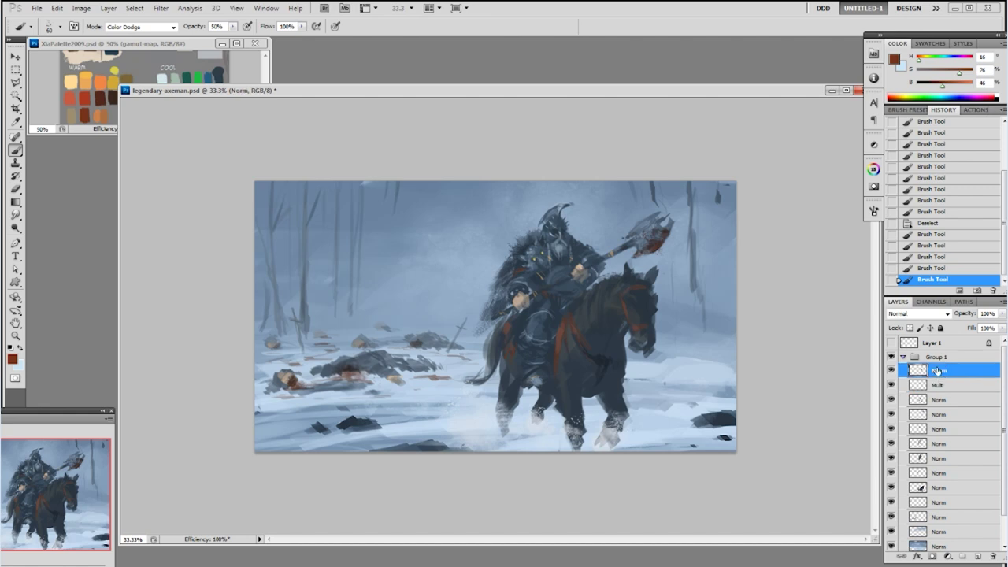
pyautogui.click(892, 371)
pyautogui.click(893, 371)
pyautogui.click(903, 356)
pyautogui.rightClick(902, 356)
pyautogui.click(940, 383)
pyautogui.click(574, 179)
pyautogui.hotkey('ctrl', 'e')
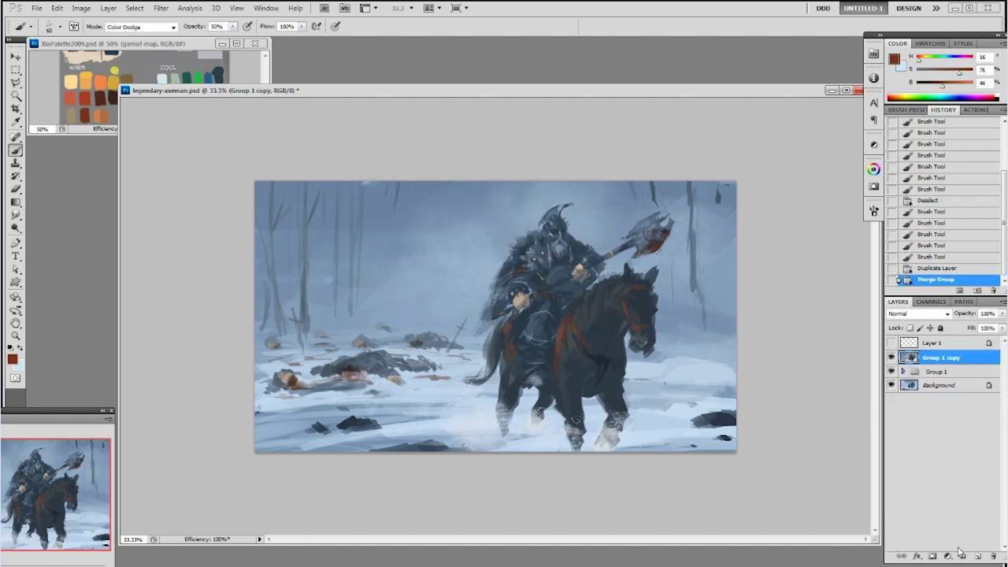
# - Put the merged copy in a new group, duplicate it there, and add an empty Norm layer above
pyautogui.click(961, 555)
pyautogui.moveTo(947, 366); pyautogui.dragTo(977, 555)
pyautogui.hotkey('ctrl', 'F2')
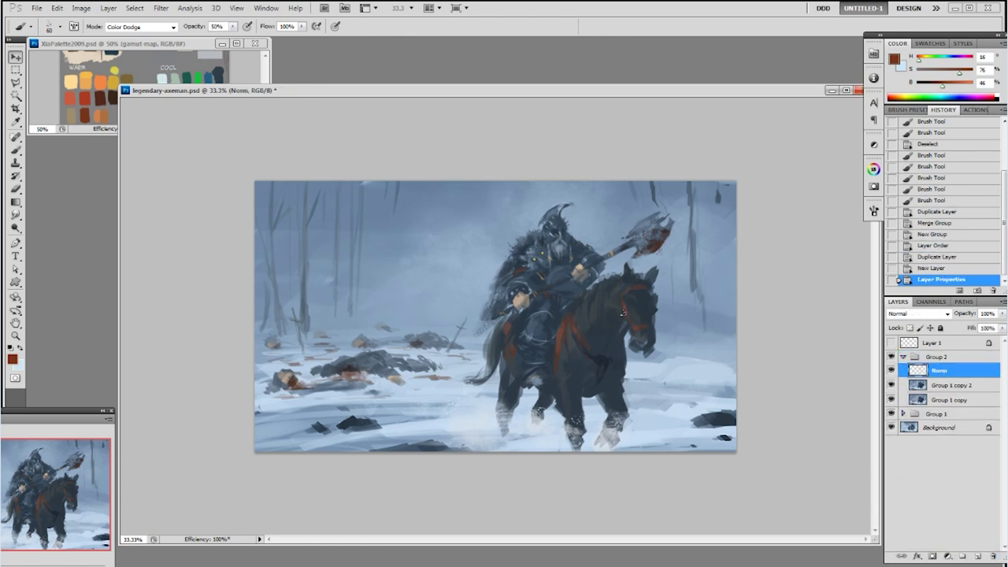
# - Choose the 341 px speckle brush, sample a pale snow colour, and undo a trial stroke above the helmet
pyautogui.rightClick(615, 344)
pyautogui.click(694, 439)
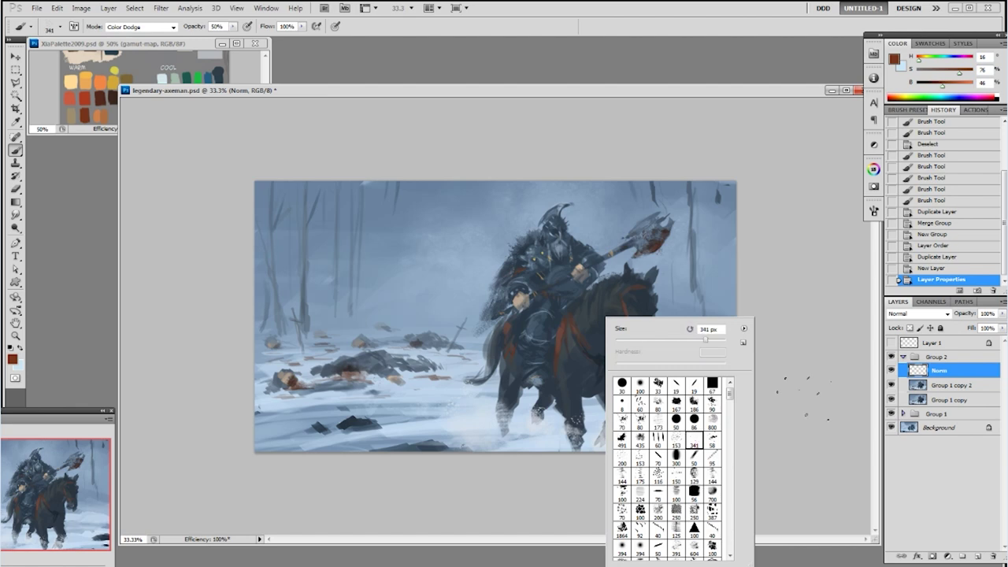
pyautogui.click(815, 390)
pyautogui.keyDown('alt'); pyautogui.click(499, 419); pyautogui.keyUp('alt')
pyautogui.moveTo(578, 161); pyautogui.dragTo(552, 197)
pyautogui.hotkey('ctrl', 'z')
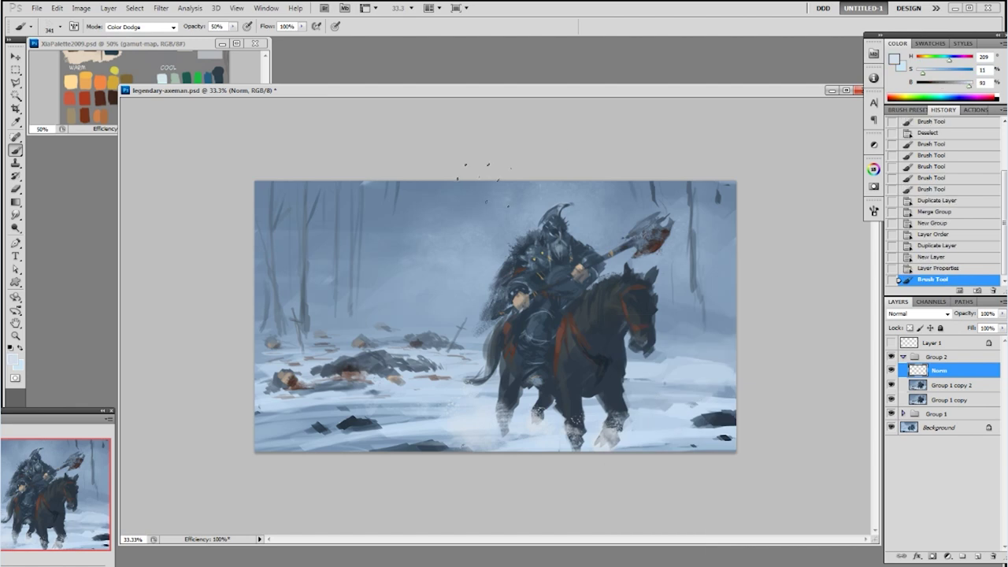
# - Scatter large falling snowflakes around the rider, the axe and the horse's head with an enlarged speckle brush
pyautogui.press(']')
pyautogui.press(']')
pyautogui.press(']')
pyautogui.moveTo(493, 185); pyautogui.dragTo(429, 295)
pyautogui.moveTo(473, 236); pyautogui.dragTo(448, 268)
pyautogui.moveTo(551, 228); pyautogui.dragTo(527, 260)
pyautogui.moveTo(621, 252); pyautogui.dragTo(598, 298)
pyautogui.moveTo(724, 216); pyautogui.dragTo(709, 252)
pyautogui.moveTo(713, 252); pyautogui.dragTo(669, 327)
pyautogui.moveTo(661, 338); pyautogui.dragTo(645, 372)
# - Scatter smaller snowflakes through the air behind the rider with the speckle brush reduced to 200 px
pyautogui.press('[')
pyautogui.press('[')
pyautogui.moveTo(464, 315); pyautogui.dragTo(448, 346)
pyautogui.moveTo(433, 291); pyautogui.dragTo(417, 322)
pyautogui.moveTo(402, 259); pyautogui.dragTo(385, 291)
pyautogui.moveTo(386, 229); pyautogui.dragTo(374, 251)
pyautogui.moveTo(377, 200); pyautogui.dragTo(368, 215)
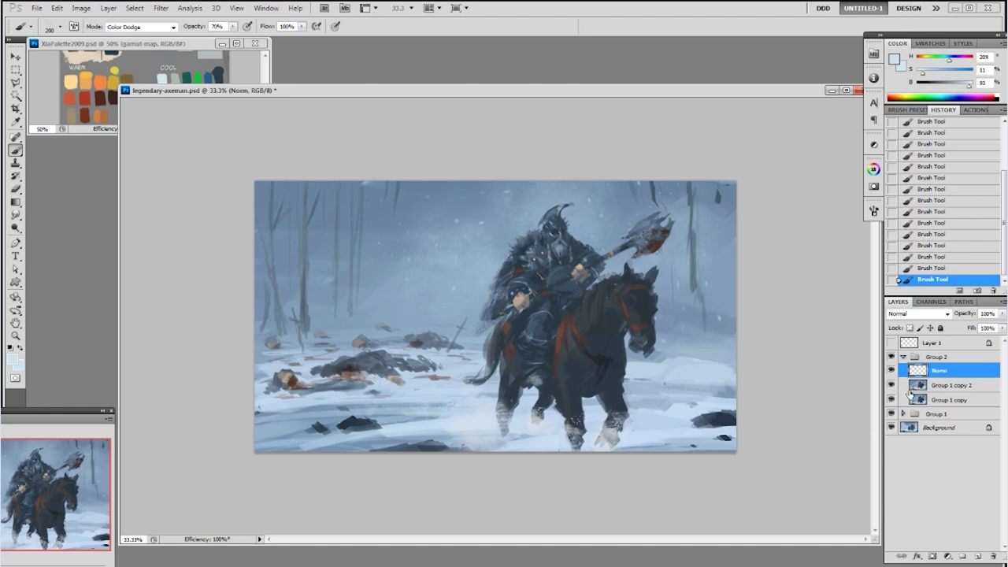
# - Merge Group 1 copy 2 into Group 1 copy and dodge the highlights on the rider's face and beard at 30% exposure
pyautogui.click(935, 385)
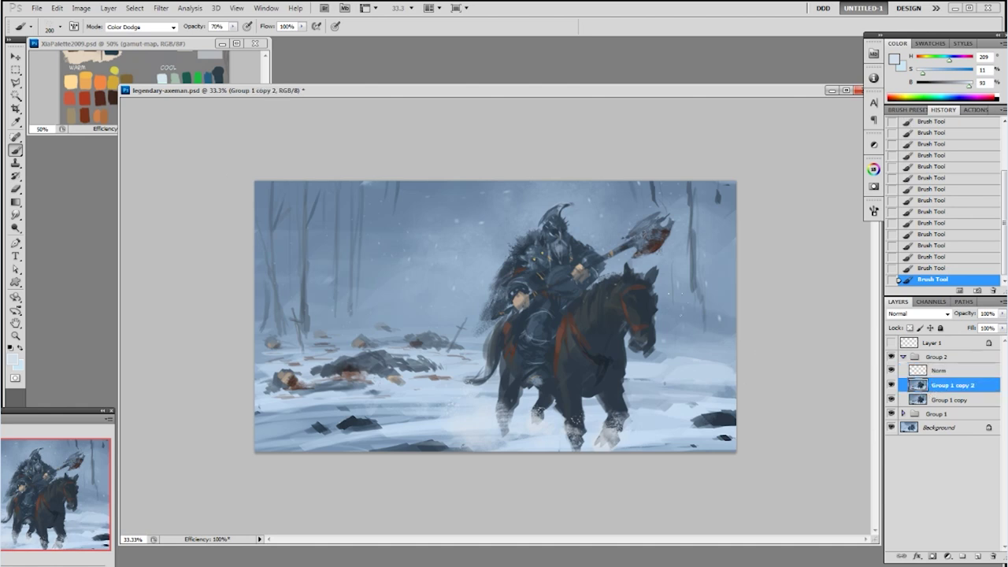
pyautogui.hotkey('ctrl', 'e')
pyautogui.press('o')
pyautogui.press(']')
pyautogui.press(']')
pyautogui.press(']')
pyautogui.press(']')
pyautogui.press(']')
pyautogui.press(']')
pyautogui.press(']')
pyautogui.press(']')
pyautogui.moveTo(559, 226); pyautogui.dragTo(549, 242)
# - Dodge the highlights on the rider's fur mantle, chest and arm with an enlarged brush
pyautogui.press(']')
pyautogui.press(']')
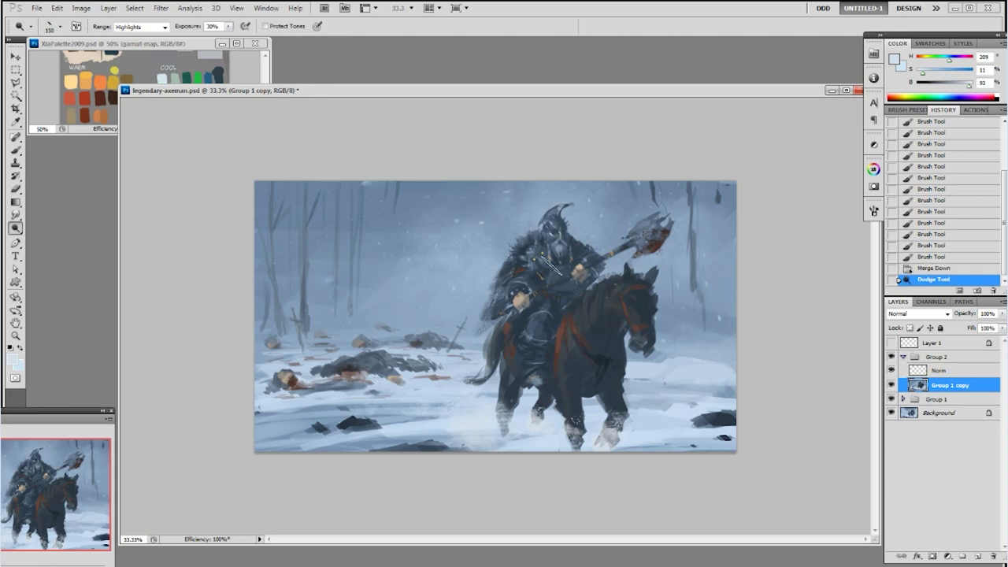
pyautogui.rightClick(547, 279)
pyautogui.click(529, 266)
pyautogui.press(']')
pyautogui.moveTo(532, 253)
pyautogui.mouseDown()
pyautogui.moveTo(547, 286)
pyautogui.moveTo(510, 269)
pyautogui.mouseUp()
pyautogui.click(554, 240)
pyautogui.click(546, 287)
pyautogui.click(507, 307)
# - Dodge fine highlights on the rider's gauntlet, forearm and leg armour with a smaller brush, about 20 px
pyautogui.rightClick(520, 291)
pyautogui.click(592, 360)
pyautogui.click(520, 283)
pyautogui.click(513, 266)
pyautogui.press(']')
pyautogui.press(']')
pyautogui.press(']')
pyautogui.press(']')
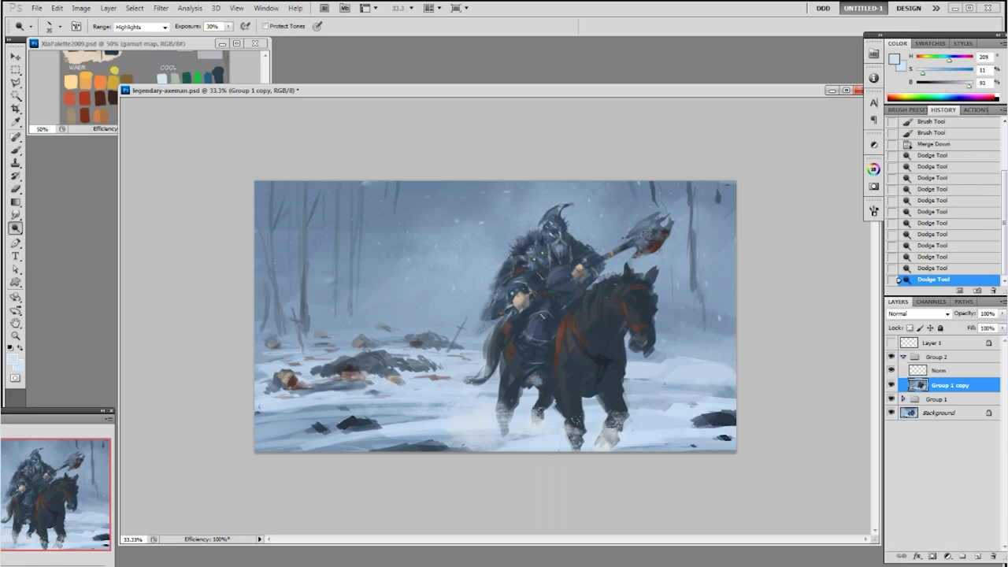
pyautogui.click(537, 327)
pyautogui.click(538, 292)
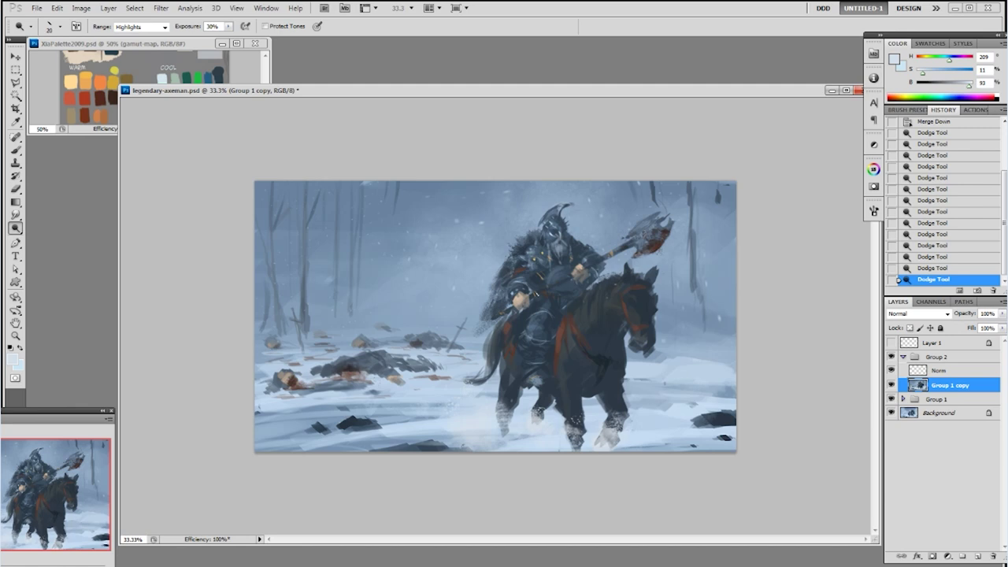
pyautogui.click(532, 293)
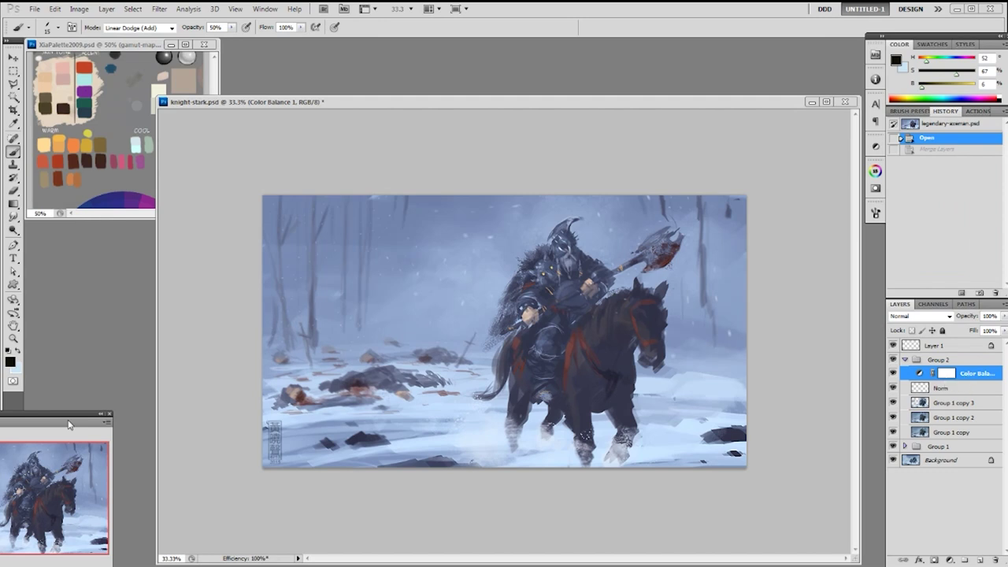
# - In knight-stark.psd, review the Color Balance layer's effect and its Midtones, Highlights and Shadows settings
pyautogui.click(893, 374)
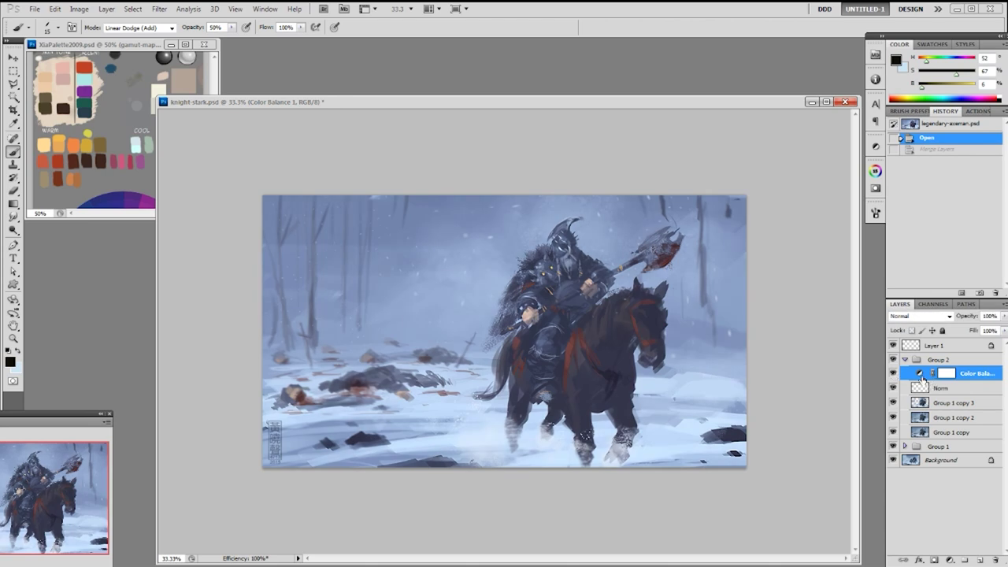
pyautogui.click(922, 380)
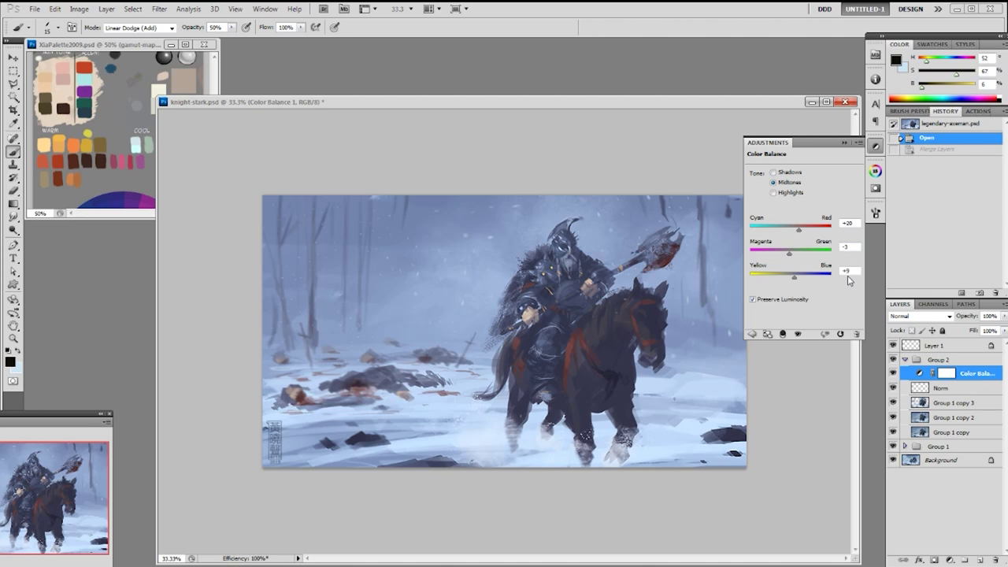
pyautogui.click(774, 193)
pyautogui.click(773, 171)
pyautogui.click(843, 142)
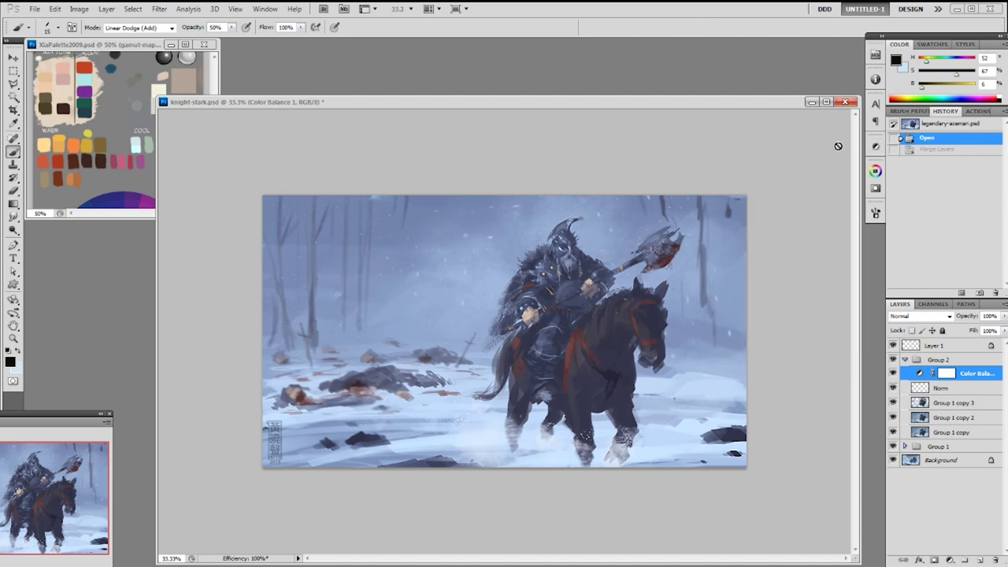
# - Merge all layers from the Color Balance adjustment down through Group 1 into one layer and hide Layer 1
pyautogui.keyDown('shift'); pyautogui.click(927, 445); pyautogui.keyUp('shift')
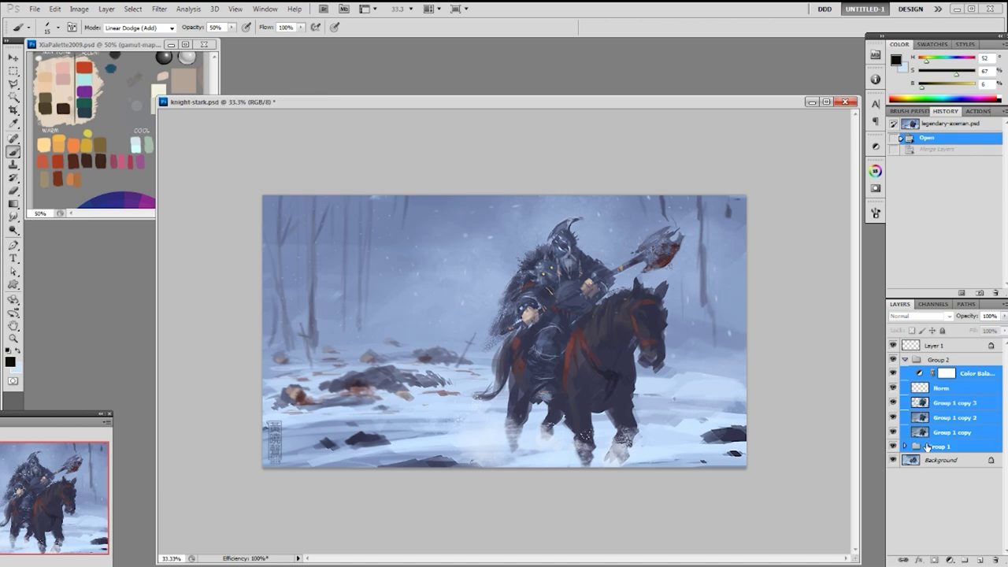
pyautogui.hotkey('ctrl', 'e')
pyautogui.click(892, 345)
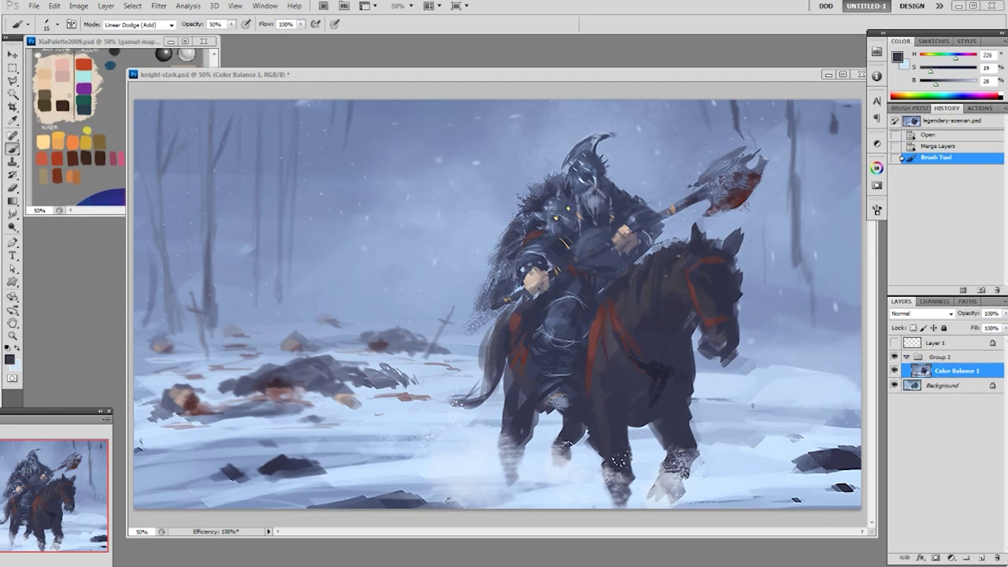
# - Add an empty Overlay layer named Olay above the merged painting
pyautogui.press('F2')
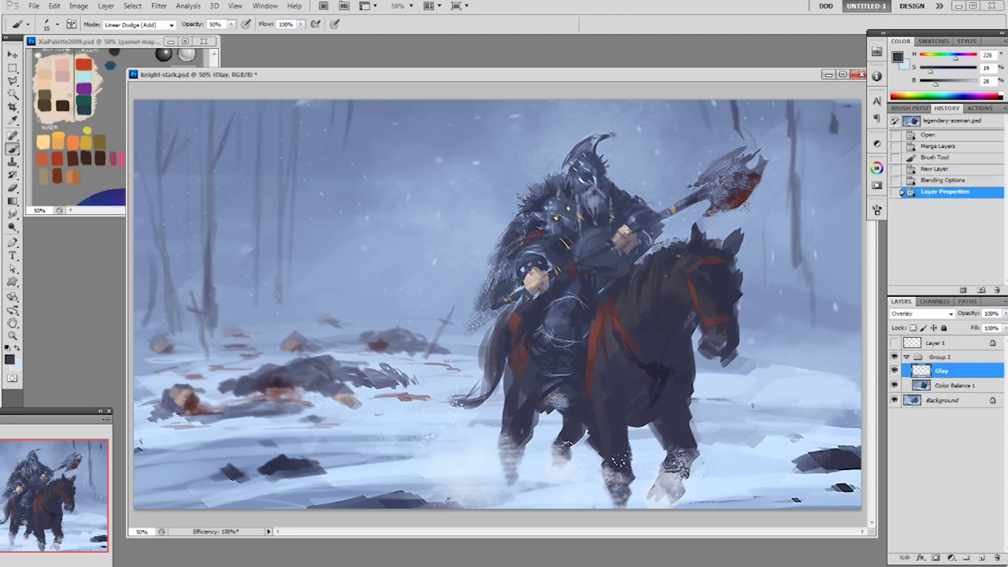
# - Brush light blue overlay highlights over the rider's torso and sleeve on Olay with a textured 90 px brush at 70% opacity
pyautogui.keyDown('alt'); pyautogui.click(489, 236); pyautogui.keyUp('alt')
pyautogui.hotkey('ctrl', '-')
pyautogui.rightClick(508, 289)
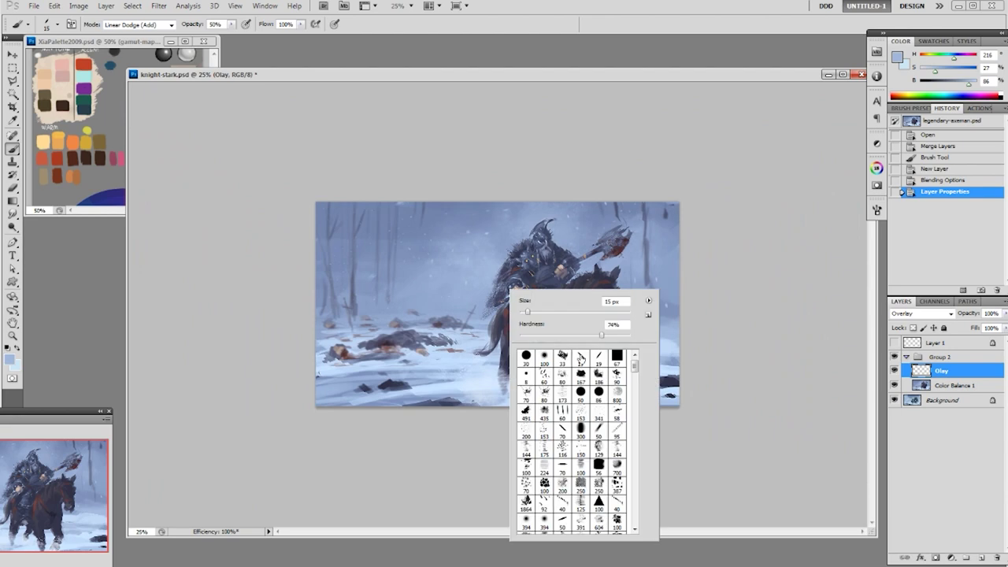
pyautogui.doubleClick(580, 358)
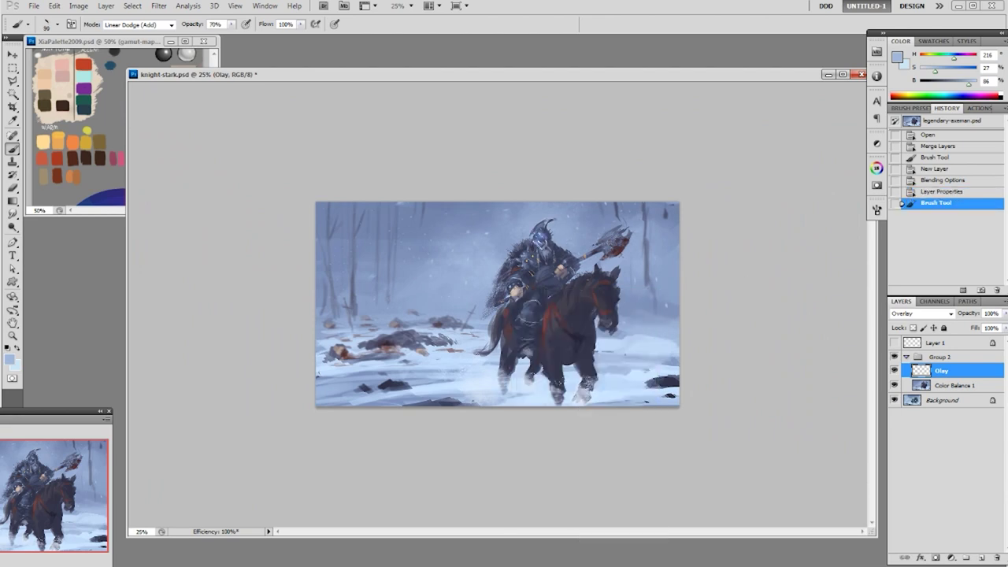
pyautogui.moveTo(935, 71); pyautogui.dragTo(929, 72)
pyautogui.moveTo(533, 250)
pyautogui.mouseDown()
pyautogui.moveTo(517, 254)
pyautogui.moveTo(508, 287)
pyautogui.mouseUp()
# - Sample a pale snow tint, desaturate it to 8%, and paint overlay highlights on the rider's chest and leg armour
pyautogui.keyDown('alt'); pyautogui.click(491, 370); pyautogui.keyUp('alt')
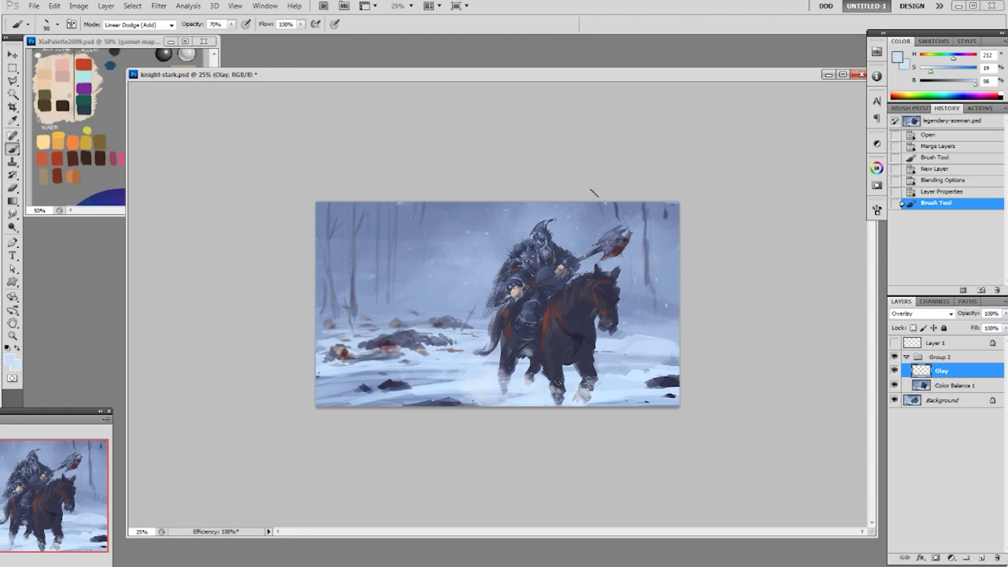
pyautogui.moveTo(931, 71); pyautogui.dragTo(923, 71)
pyautogui.moveTo(523, 261)
pyautogui.mouseDown()
pyautogui.moveTo(542, 232)
pyautogui.moveTo(510, 287)
pyautogui.moveTo(523, 273)
pyautogui.mouseUp()
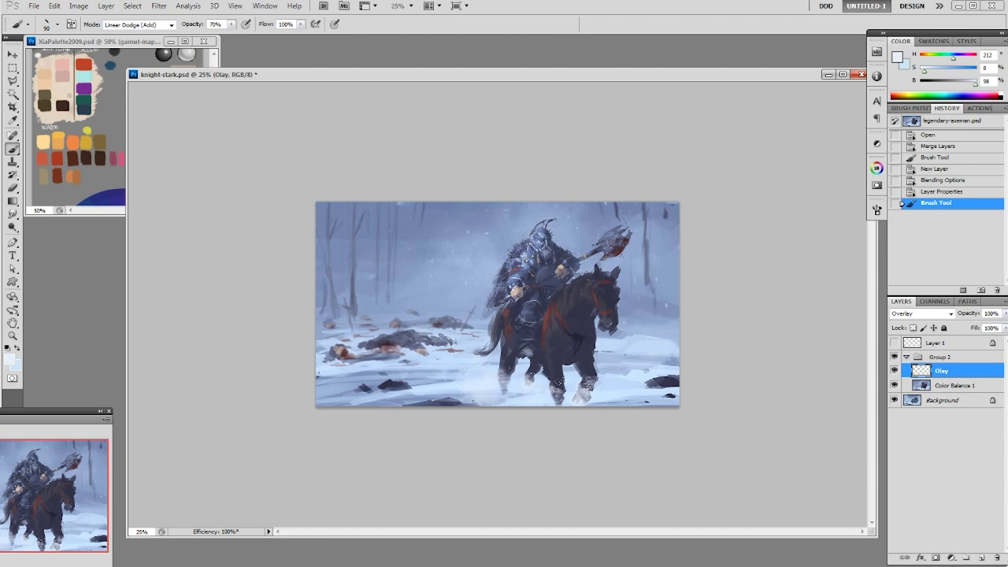
pyautogui.moveTo(544, 302); pyautogui.dragTo(528, 327)
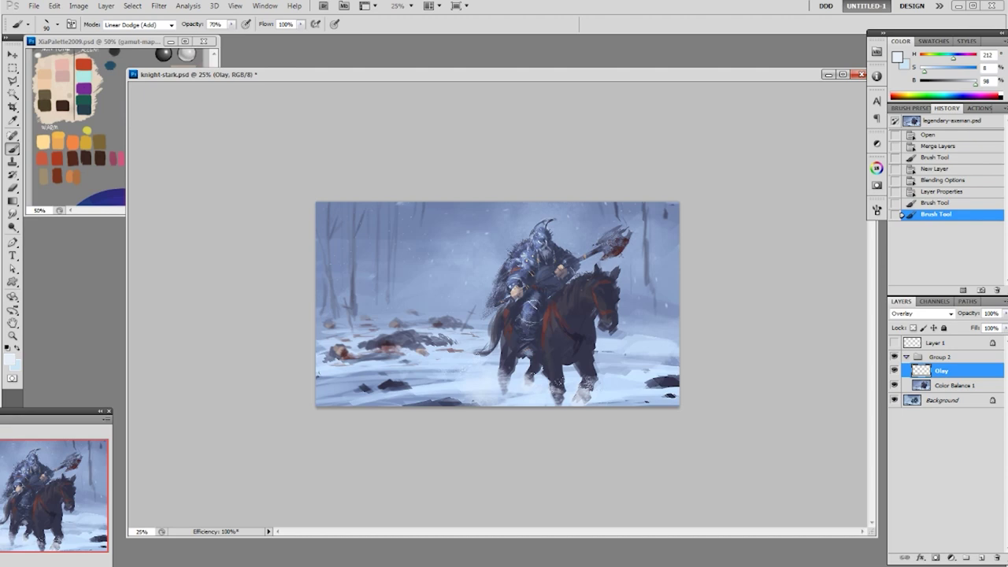
# - Erase excess overlay highlights from the rider's shoulder and fur cloak with a 25 px eraser
pyautogui.press('e')
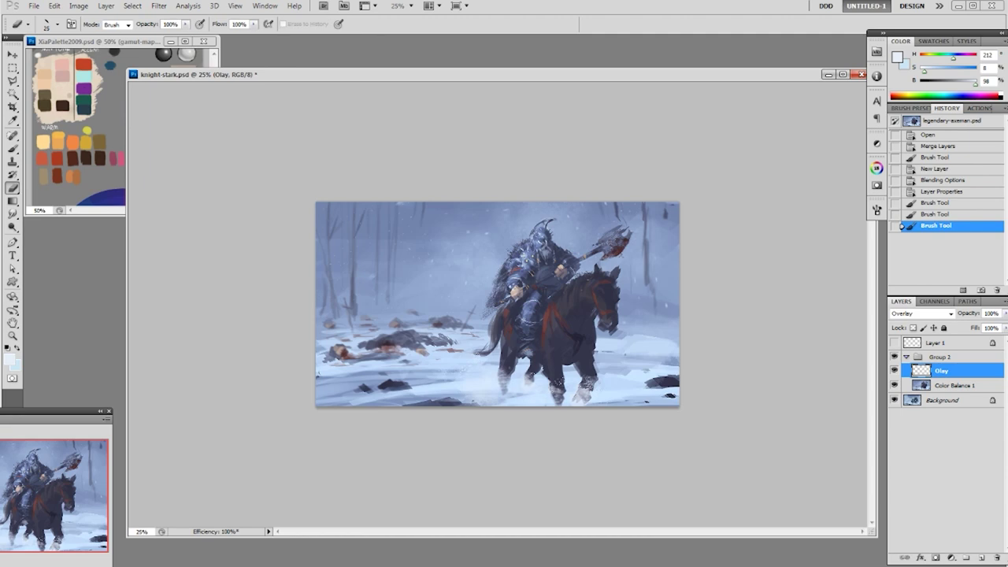
pyautogui.click(524, 246)
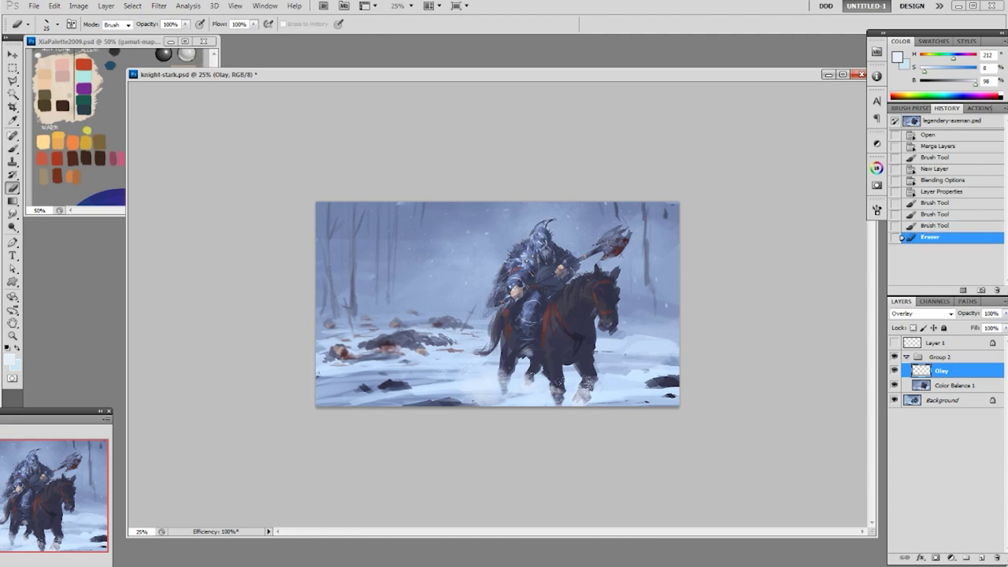
pyautogui.click(526, 256)
pyautogui.click(523, 245)
pyautogui.click(523, 246)
pyautogui.click(524, 245)
pyautogui.click(523, 246)
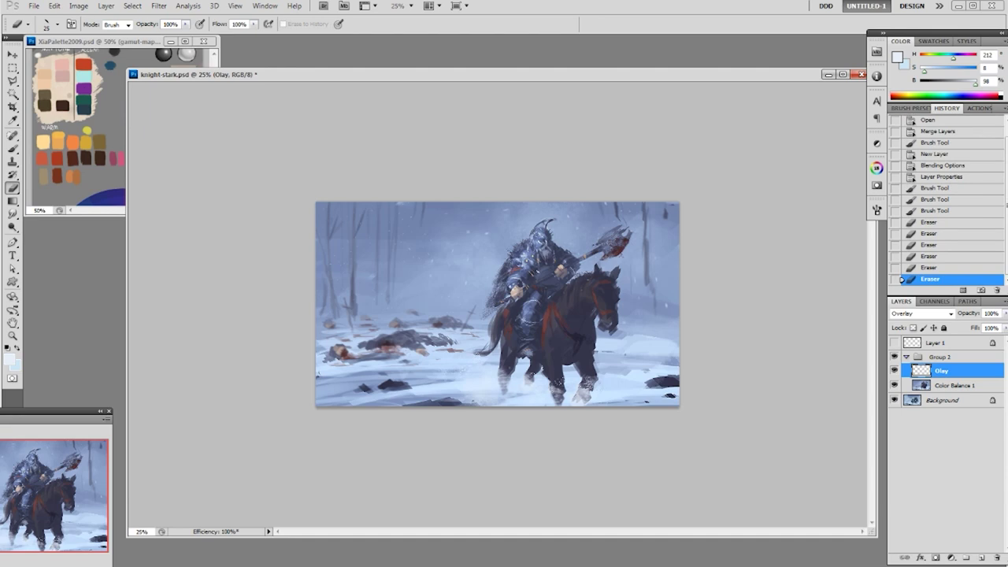
# - Touch up the highlight on the rider's chest and set the Olay layer's opacity to 69%
pyautogui.press('b')
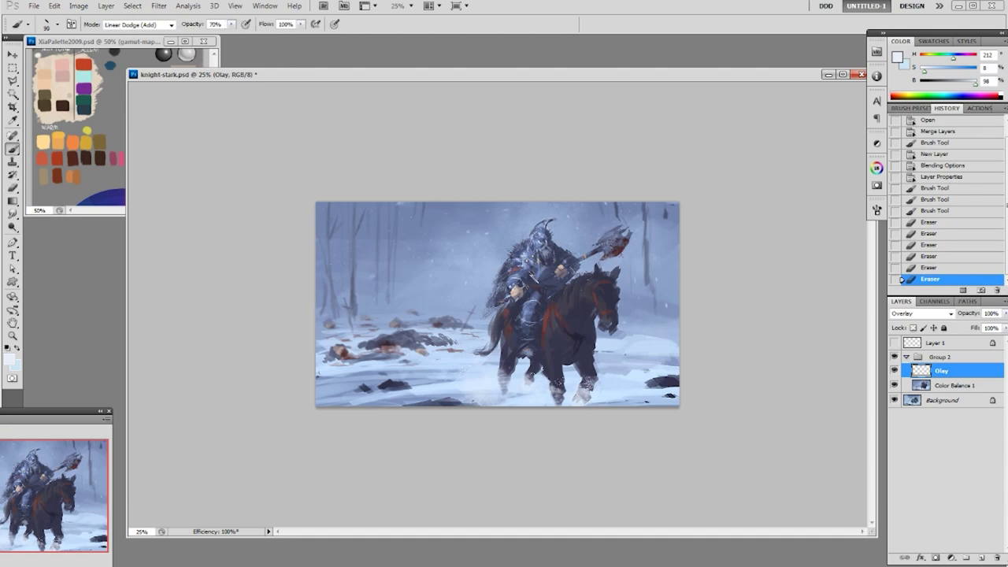
pyautogui.click(541, 263)
pyautogui.moveTo(1005, 313); pyautogui.dragTo(988, 328)
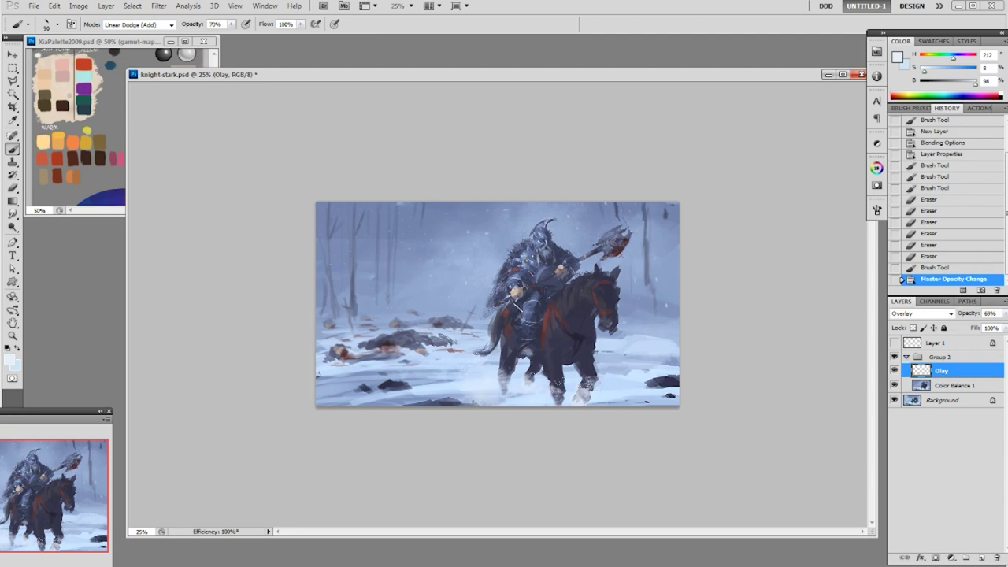
# - Dab pale overlay highlights around the rider's gauntlet on the rein side
pyautogui.click(521, 301)
pyautogui.click(517, 307)
pyautogui.click(527, 293)
# - Erase excess highlights from the rider's thigh and torso, and compare the painting with Olay hidden and shown
pyautogui.press('e')
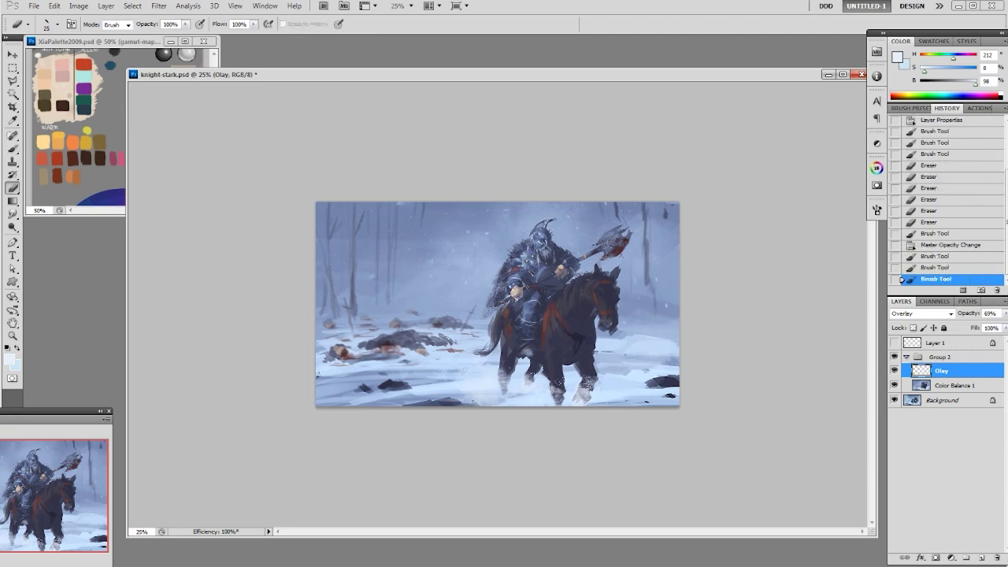
pyautogui.click(537, 307)
pyautogui.click(541, 311)
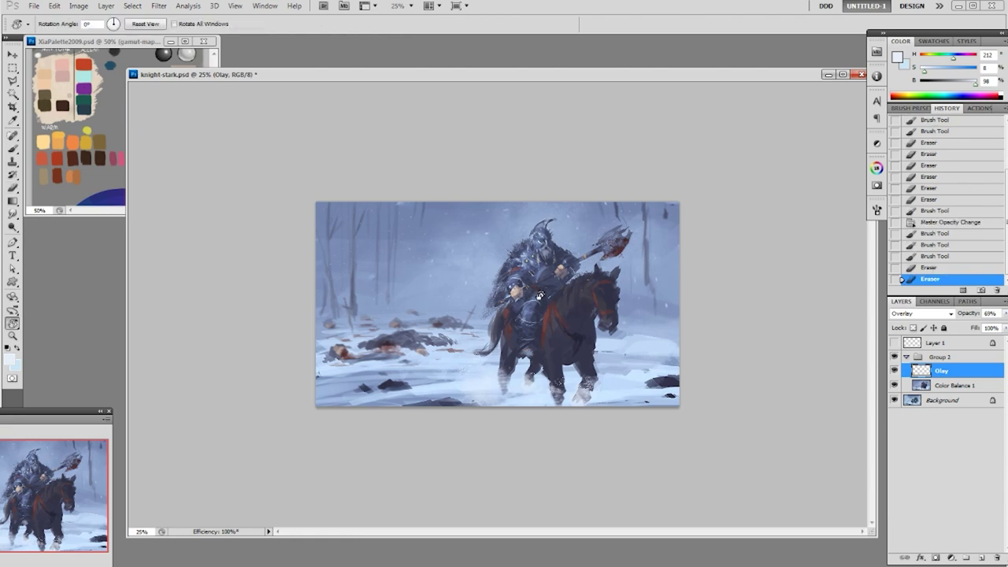
pyautogui.moveTo(540, 236); pyautogui.dragTo(526, 263)
pyautogui.moveTo(521, 271); pyautogui.dragTo(516, 281)
pyautogui.click(893, 372)
pyautogui.click(893, 373)
pyautogui.click(892, 374)
pyautogui.click(892, 373)
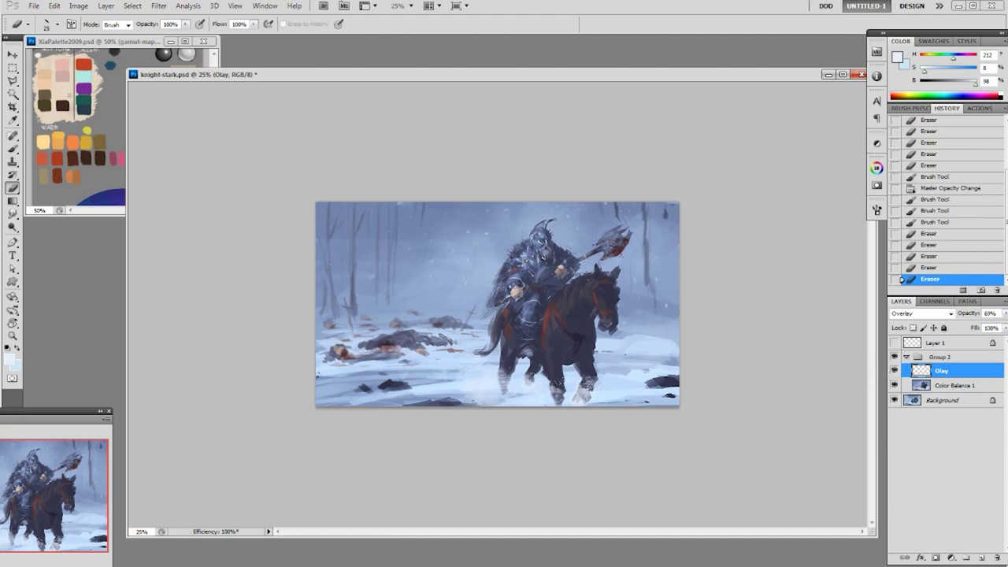
# - Repaint soft overlay highlights on the rider's chest and the axe shaft, undoing the first stroke across the torso
pyautogui.press('b')
pyautogui.moveTo(551, 259)
pyautogui.mouseDown()
pyautogui.moveTo(518, 256)
pyautogui.moveTo(507, 269)
pyautogui.mouseUp()
pyautogui.hotkey('ctrl', 'z')
pyautogui.moveTo(526, 256); pyautogui.dragTo(533, 262)
pyautogui.moveTo(581, 258); pyautogui.dragTo(586, 255)
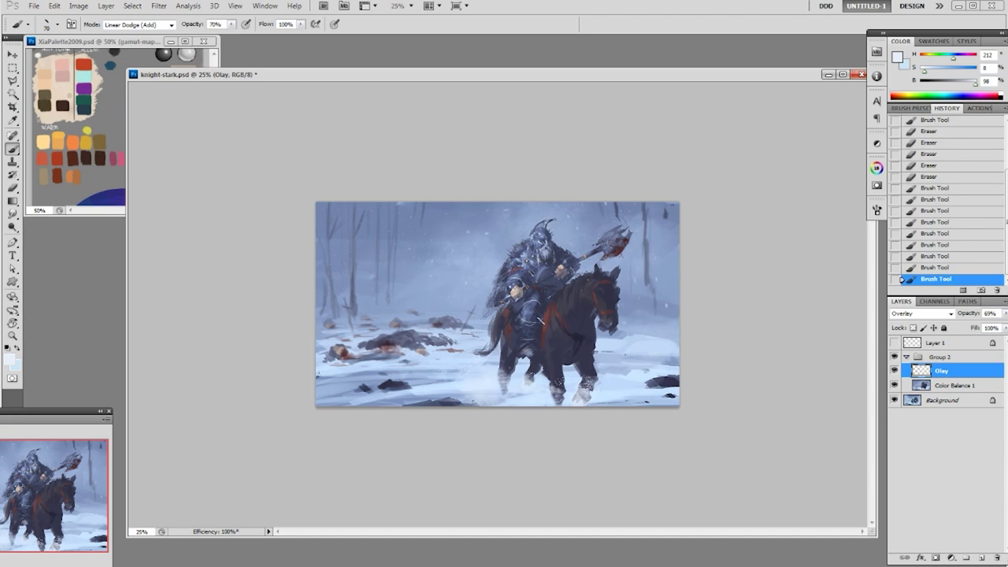
# - Enlarge the brush to 150 px, brush overlay highlights onto the horse's neck, body and legs, and compare with Olay hidden
pyautogui.press(']')
pyautogui.press(']')
pyautogui.press(']')
pyautogui.press(']')
pyautogui.press(']')
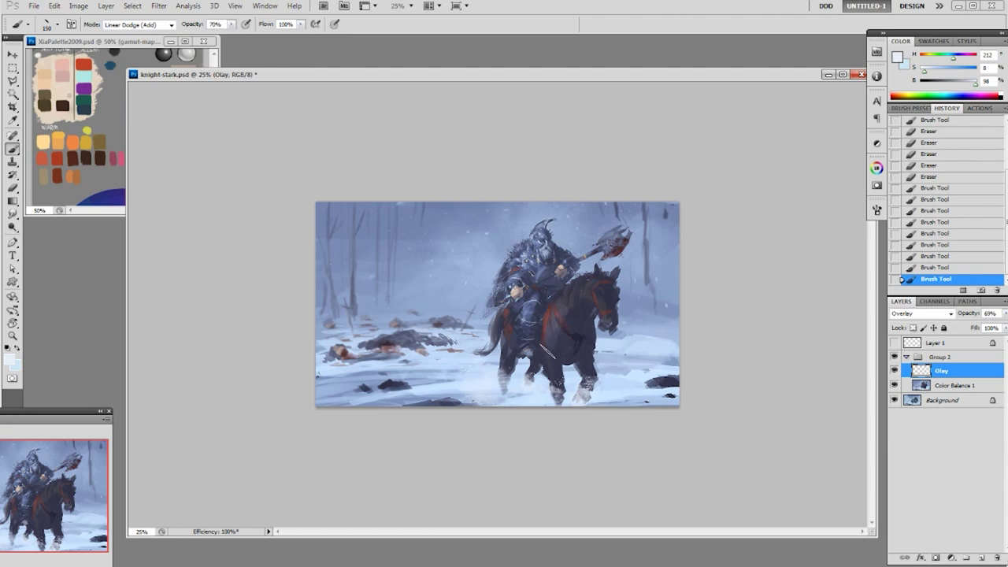
pyautogui.moveTo(573, 300); pyautogui.dragTo(591, 299)
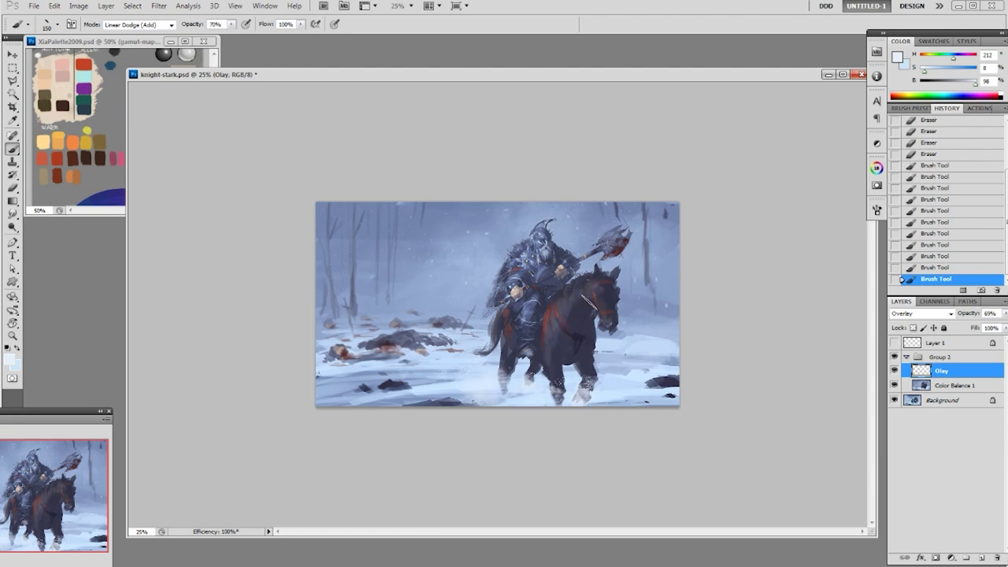
pyautogui.click(588, 293)
pyautogui.click(572, 307)
pyautogui.click(550, 363)
pyautogui.click(518, 348)
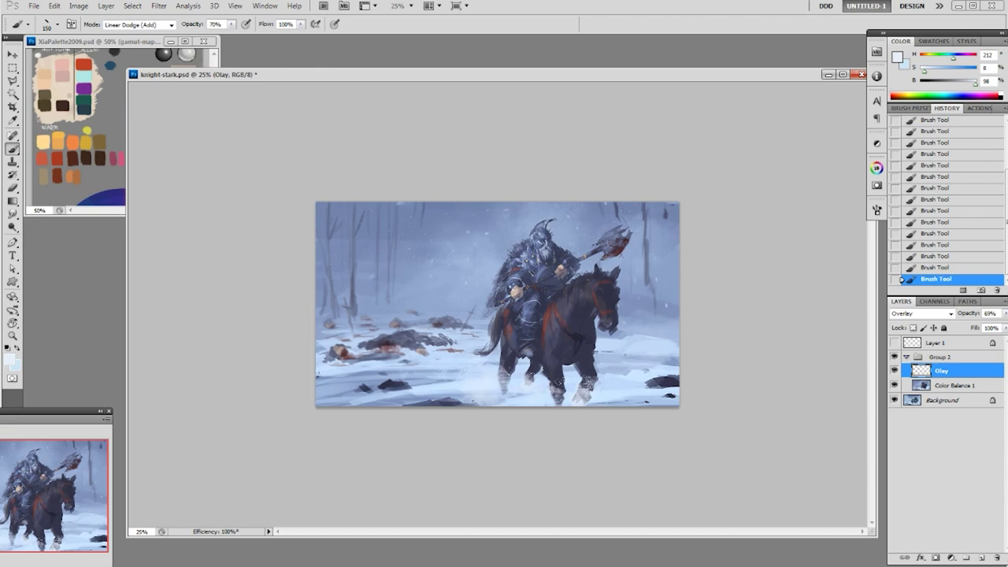
pyautogui.click(894, 370)
pyautogui.click(893, 370)
pyautogui.click(893, 370)
# - Duplicate the Color Balance 1 layer, place the copy below Group 2 and merge it into the Background
pyautogui.moveTo(979, 564); pyautogui.dragTo(981, 558)
pyautogui.moveTo(953, 388); pyautogui.dragTo(941, 351)
pyautogui.click(895, 371)
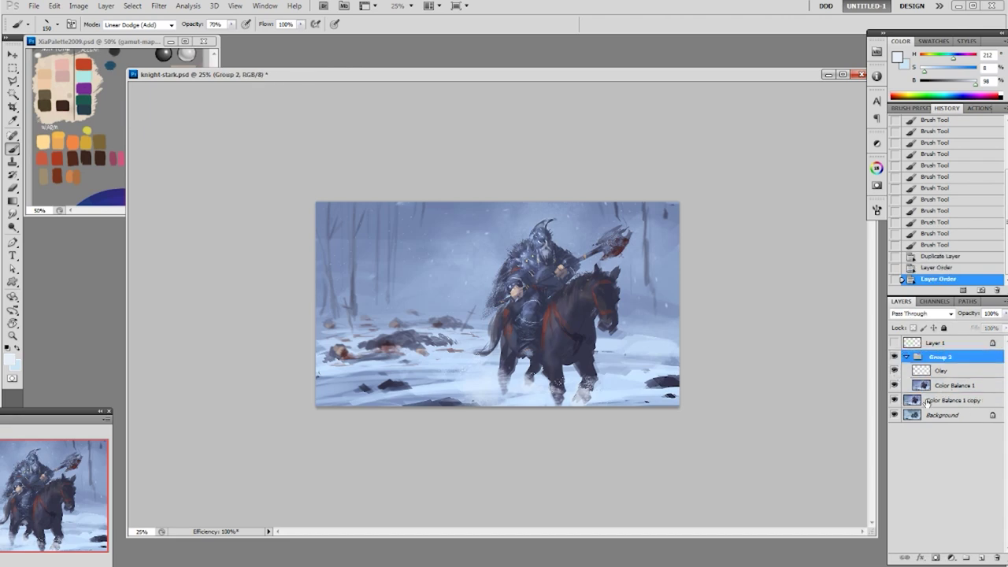
pyautogui.click(927, 401)
pyautogui.hotkey('ctrl', 'e')
# - Compare the painting with Group 2 and Olay hidden and shown, and raise Olay's opacity to 78%
pyautogui.click(895, 368)
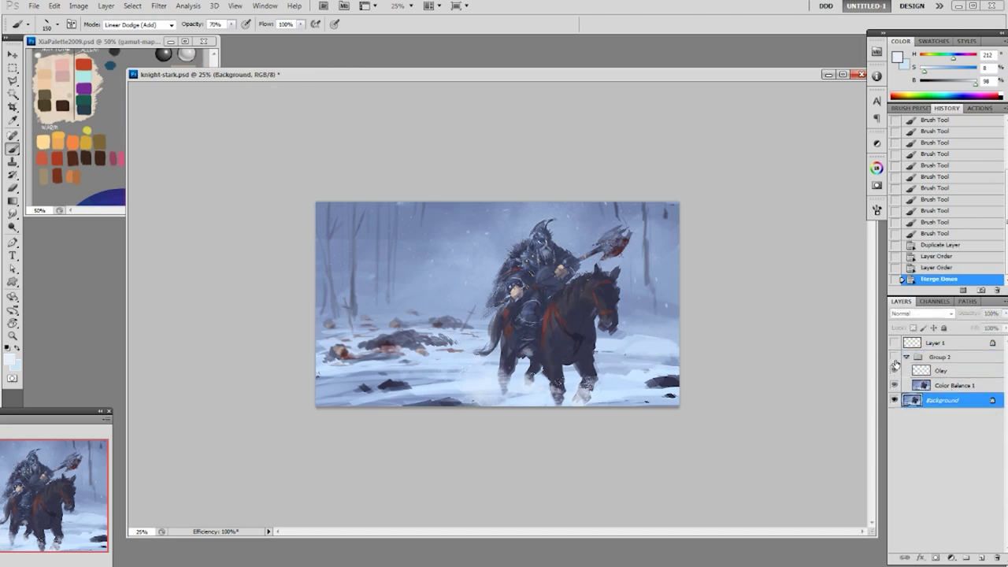
pyautogui.click(894, 358)
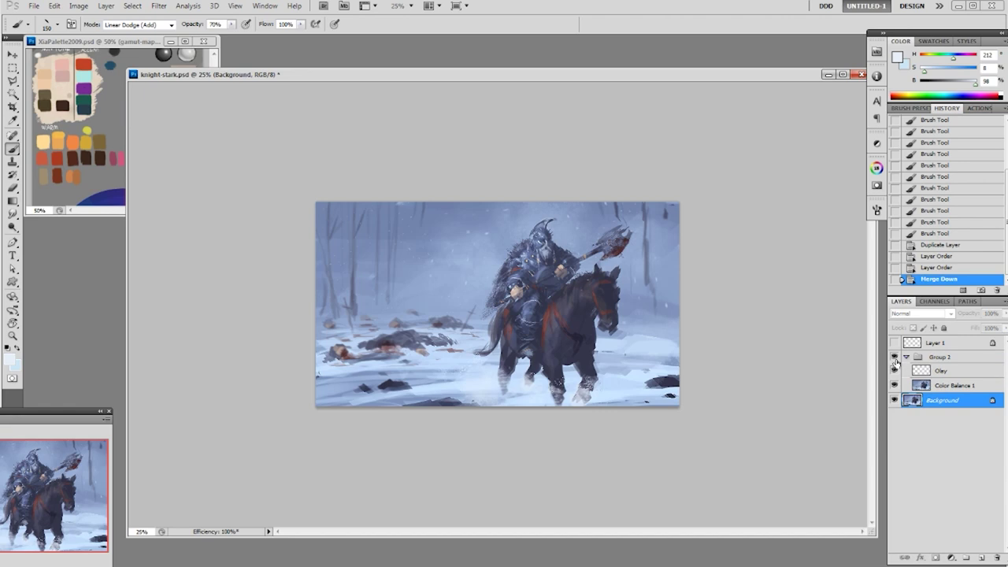
pyautogui.click(895, 371)
pyautogui.click(894, 370)
pyautogui.click(932, 374)
pyautogui.click(1004, 313)
pyautogui.moveTo(990, 333); pyautogui.dragTo(994, 329)
pyautogui.click(559, 241)
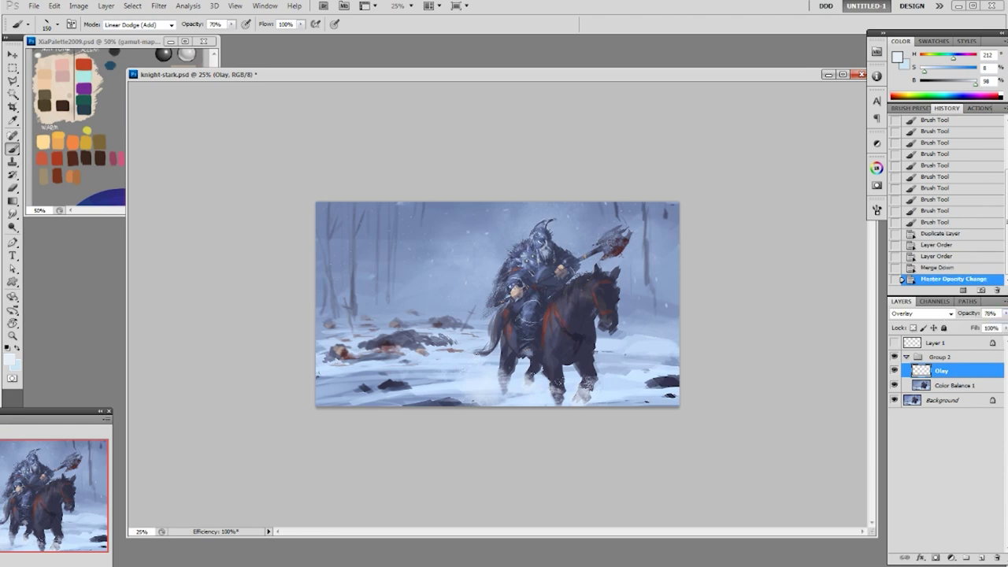
# - Sample a mid blue from the rider and lower the Olay layer's opacity to 70%
pyautogui.keyDown('alt'); pyautogui.click(531, 254); pyautogui.keyUp('alt')
pyautogui.moveTo(530, 254); pyautogui.dragTo(558, 254)
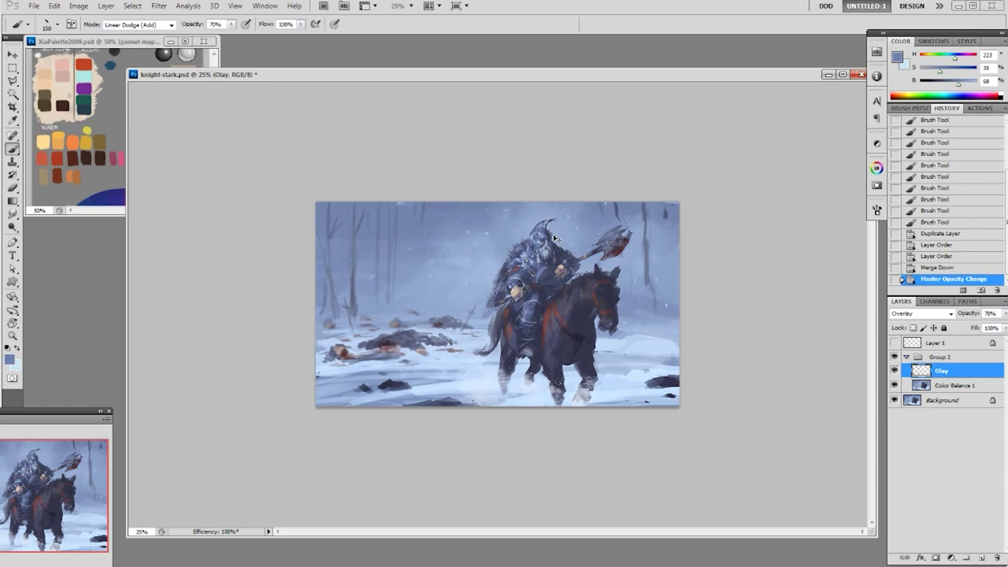
pyautogui.hotkey('ctrl', '+')
pyautogui.click(1005, 313)
pyautogui.moveTo(996, 328); pyautogui.dragTo(991, 329)
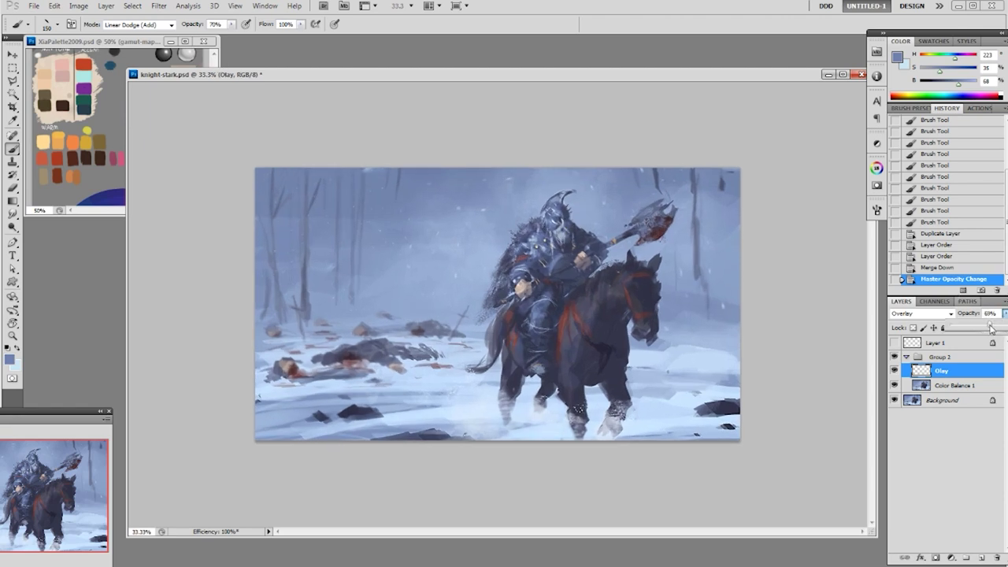
pyautogui.moveTo(992, 329); pyautogui.dragTo(986, 328)
# - Highlight the axe shaft near the rider's lap and at its lower tip with a 19 px brush in a pale, 11% saturated blue
pyautogui.rightClick(649, 280)
pyautogui.click(724, 356)
pyautogui.click(770, 248)
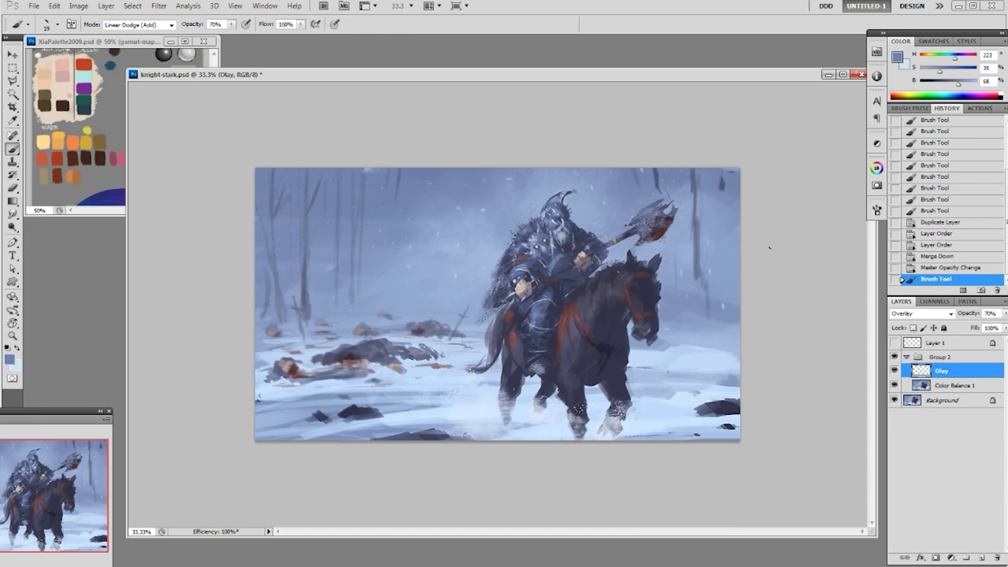
pyautogui.keyDown('alt'); pyautogui.click(527, 392); pyautogui.keyUp('alt')
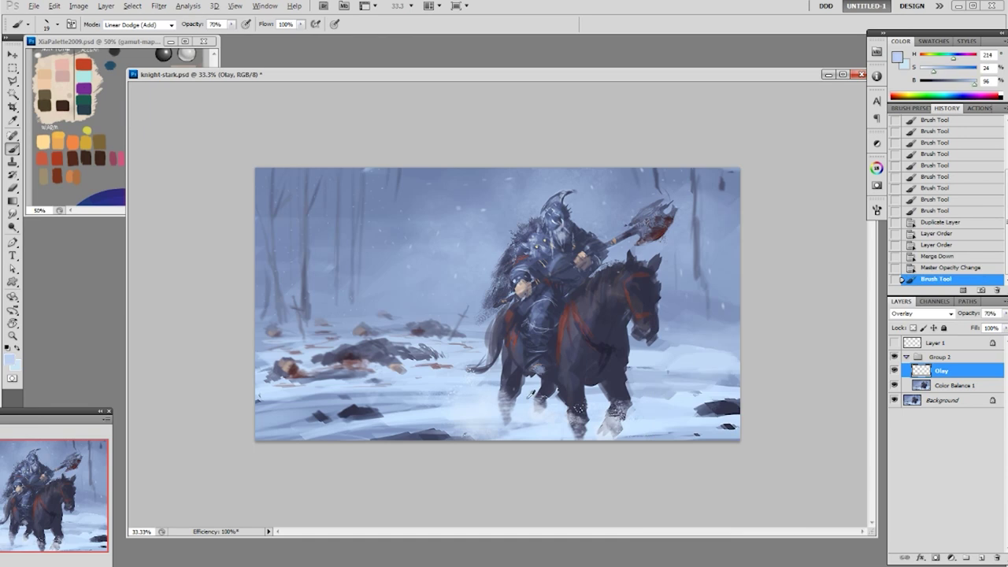
pyautogui.moveTo(934, 72); pyautogui.dragTo(926, 72)
pyautogui.moveTo(556, 271); pyautogui.dragTo(545, 275)
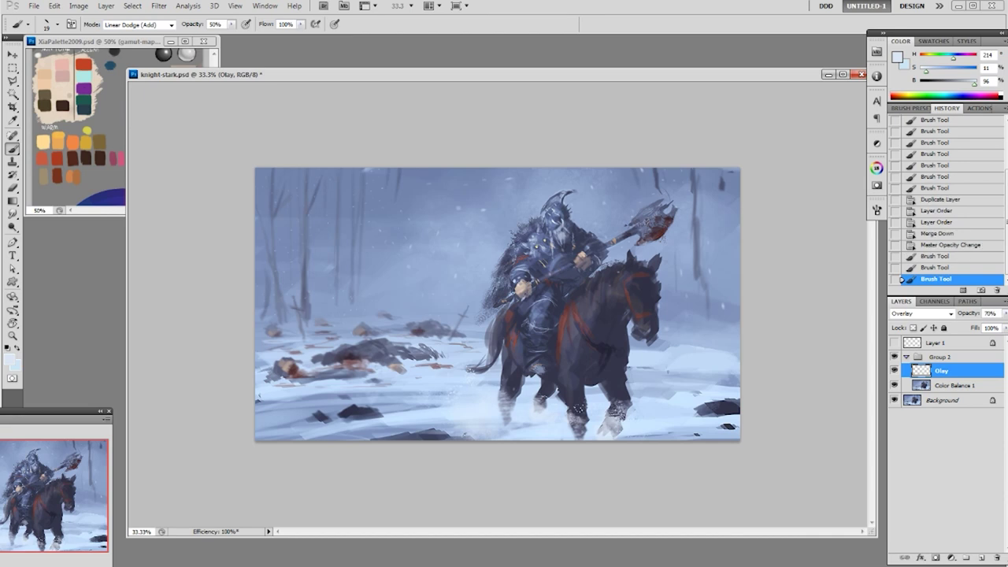
pyautogui.click(507, 298)
pyautogui.click(506, 299)
pyautogui.click(506, 299)
pyautogui.click(506, 299)
pyautogui.click(506, 299)
# - Add fine pale highlight strokes to the upper axe shaft just below the axe head
pyautogui.moveTo(610, 244); pyautogui.dragTo(615, 241)
pyautogui.moveTo(610, 243); pyautogui.dragTo(616, 240)
pyautogui.moveTo(611, 242); pyautogui.dragTo(615, 241)
pyautogui.moveTo(610, 243); pyautogui.dragTo(615, 241)
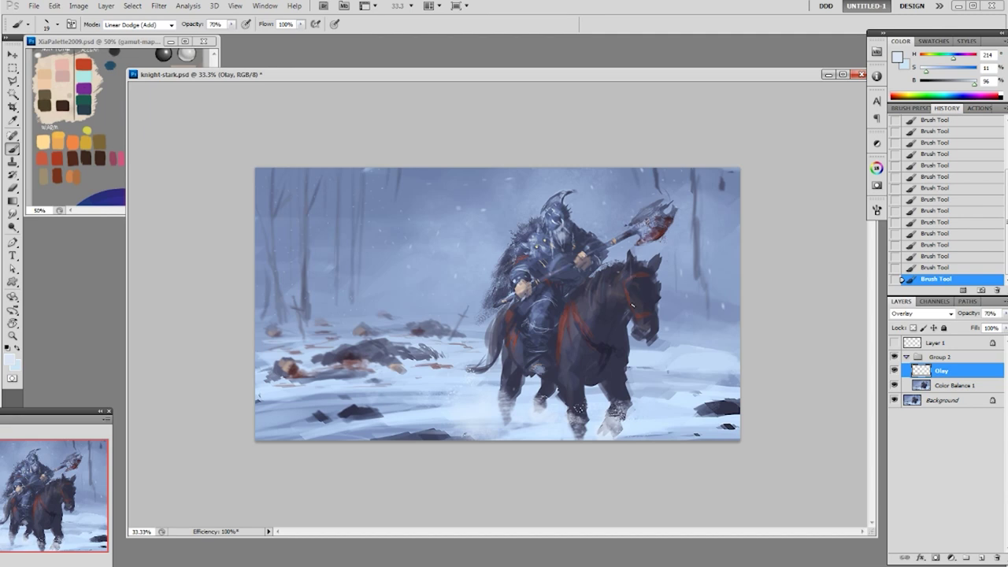
# - Compare the painting with Olay hidden and shown, and set the Olay layer's opacity to 75%
pyautogui.click(894, 370)
pyautogui.click(894, 370)
pyautogui.click(894, 370)
pyautogui.click(894, 370)
pyautogui.click(895, 370)
pyautogui.click(894, 370)
pyautogui.click(1004, 314)
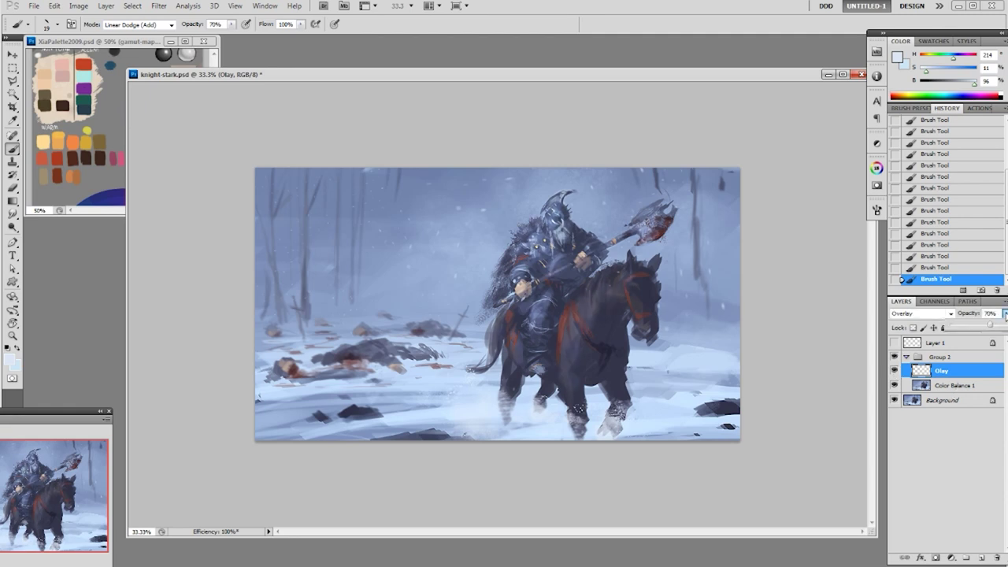
pyautogui.moveTo(990, 328); pyautogui.dragTo(995, 329)
pyautogui.click(894, 371)
pyautogui.click(894, 370)
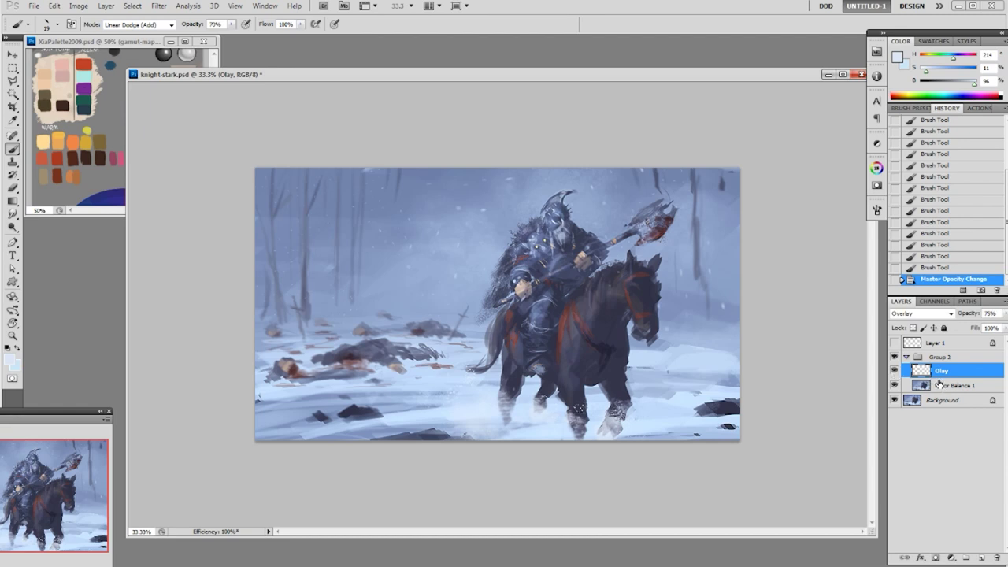
# - Merge the Olay layer down into Color Balance 1 and duplicate the merged layer
pyautogui.hotkey('ctrl', 'e')
pyautogui.moveTo(944, 379); pyautogui.dragTo(980, 556)
# - Add an empty Normal-mode layer named Norm above the Color Balance 1 copy and save the file
pyautogui.press('F2')
pyautogui.hotkey('ctrl', 's')
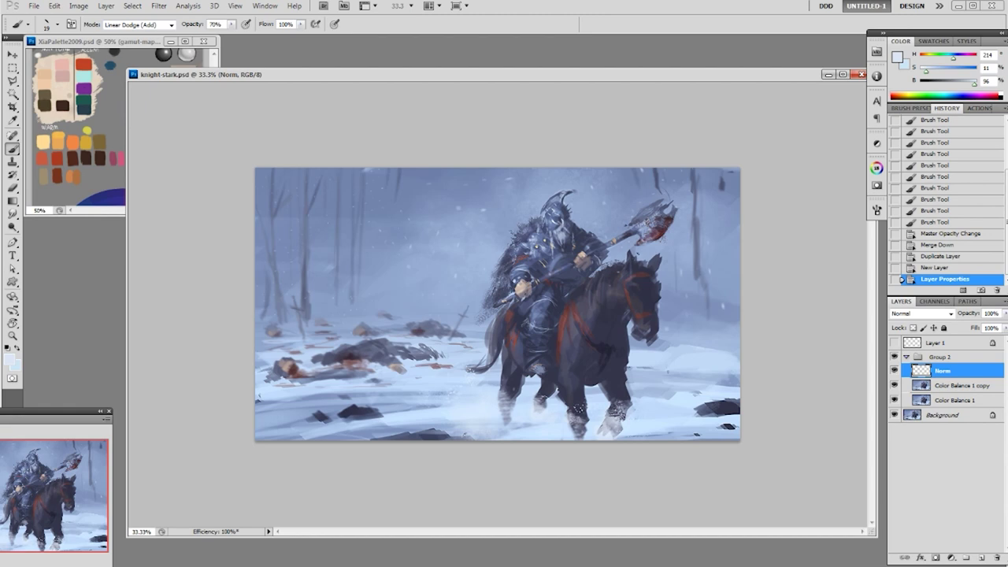
# - Try painting sampled dark blue strokes over the rider's face at 100% brush opacity on Norm, undoing the last stroke
pyautogui.hotkey('ctrl', '+')
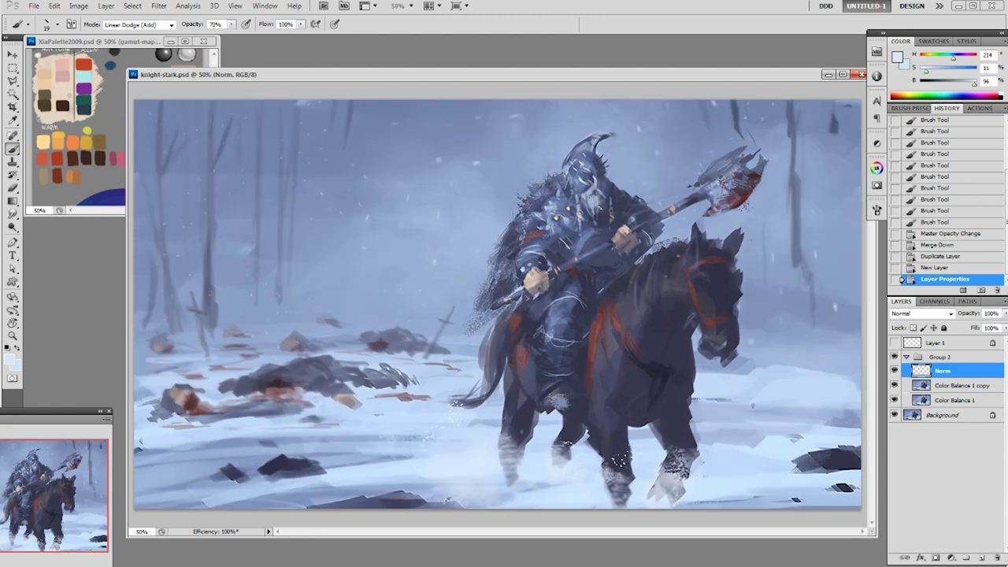
pyautogui.keyDown('alt'); pyautogui.click(599, 167); pyautogui.keyUp('alt')
pyautogui.press('0')
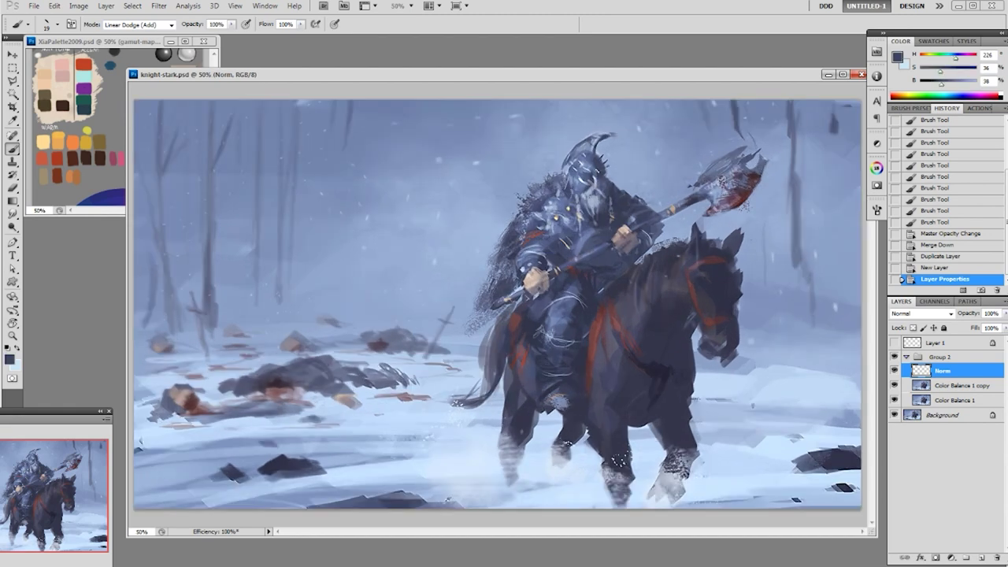
pyautogui.moveTo(596, 166); pyautogui.dragTo(589, 171)
pyautogui.moveTo(587, 167); pyautogui.dragTo(594, 172)
pyautogui.keyDown('alt'); pyautogui.click(593, 172); pyautogui.keyUp('alt')
pyautogui.keyDown('alt'); pyautogui.click(592, 170); pyautogui.keyUp('alt')
pyautogui.moveTo(592, 165); pyautogui.dragTo(596, 170)
pyautogui.hotkey('ctrl', 'z')
# - Set the brush blending mode to Normal and paint short sampled-blue strokes over the rider's eyes on the Norm layer
pyautogui.click(142, 25)
pyautogui.click(118, 37)
pyautogui.click(536, 75)
pyautogui.moveTo(590, 164); pyautogui.dragTo(595, 169)
pyautogui.keyDown('alt'); pyautogui.click(592, 169); pyautogui.keyUp('alt')
pyautogui.keyDown('alt'); pyautogui.click(592, 164); pyautogui.keyUp('alt')
pyautogui.click(592, 163)
pyautogui.moveTo(590, 163); pyautogui.dragTo(594, 169)
# - Refine the rider's eye sockets and brow with alternating dark and light blues sampled from the face
pyautogui.keyDown('alt'); pyautogui.click(592, 166); pyautogui.keyUp('alt')
pyautogui.click(592, 164)
pyautogui.click(592, 164)
pyautogui.keyDown('alt'); pyautogui.click(592, 163); pyautogui.keyUp('alt')
pyautogui.click(592, 164)
pyautogui.click(592, 164)
pyautogui.keyDown('alt'); pyautogui.click(592, 163); pyautogui.keyUp('alt')
pyautogui.keyDown('alt'); pyautogui.click(592, 164); pyautogui.keyUp('alt')
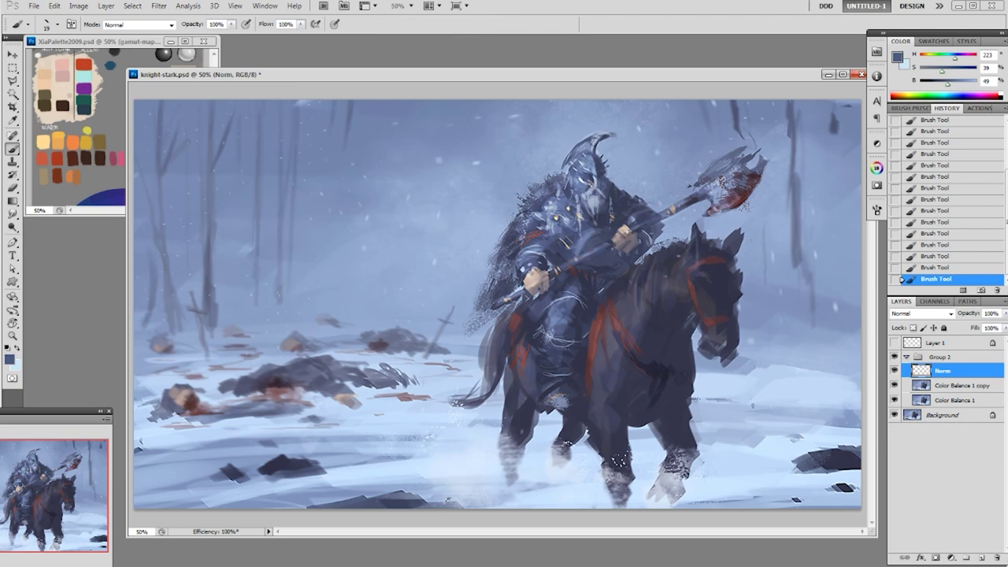
pyautogui.keyDown('alt'); pyautogui.click(592, 164); pyautogui.keyUp('alt')
pyautogui.keyDown('alt'); pyautogui.click(592, 164); pyautogui.keyUp('alt')
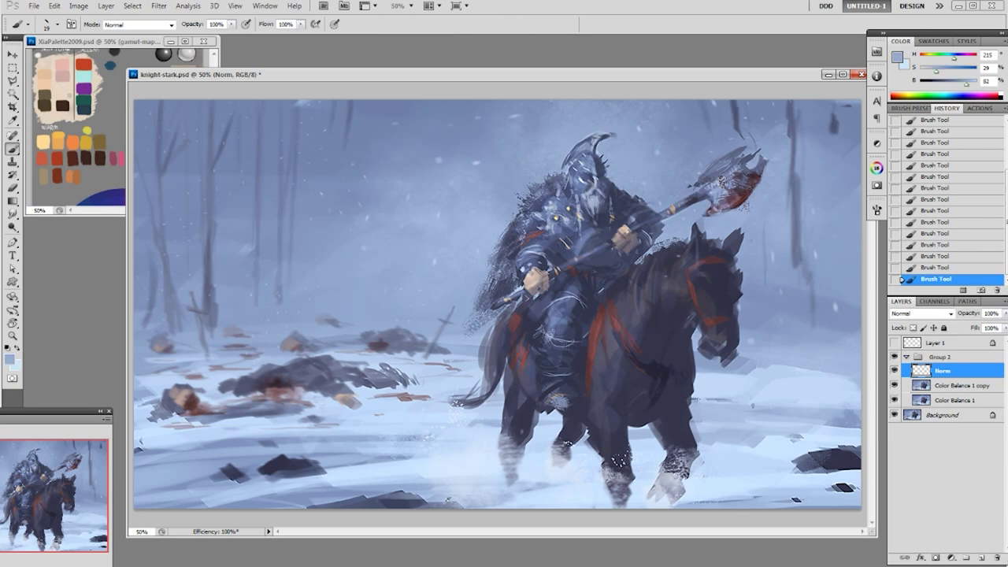
pyautogui.keyDown('alt'); pyautogui.click(592, 164); pyautogui.keyUp('alt')
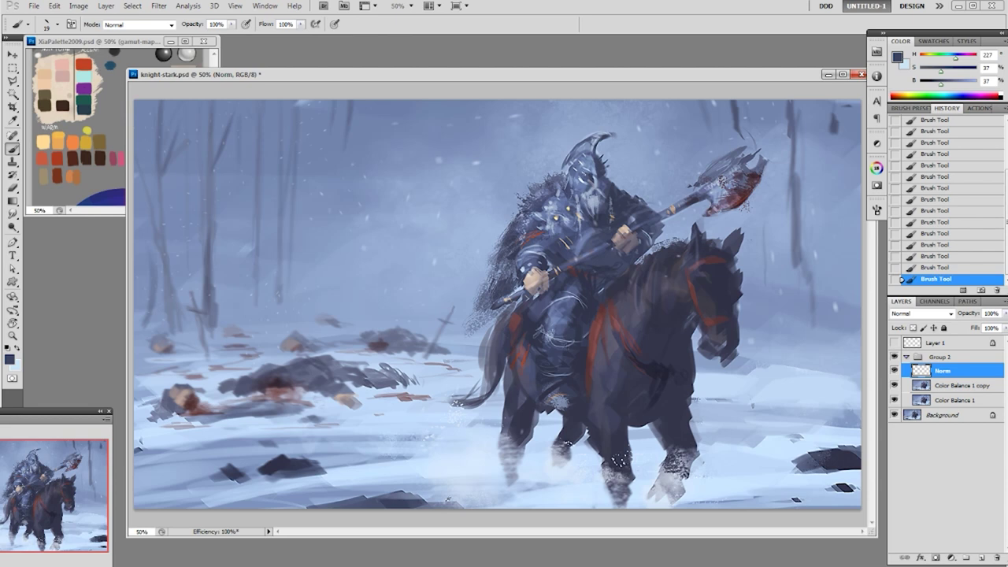
pyautogui.keyDown('alt'); pyautogui.click(592, 164); pyautogui.keyUp('alt')
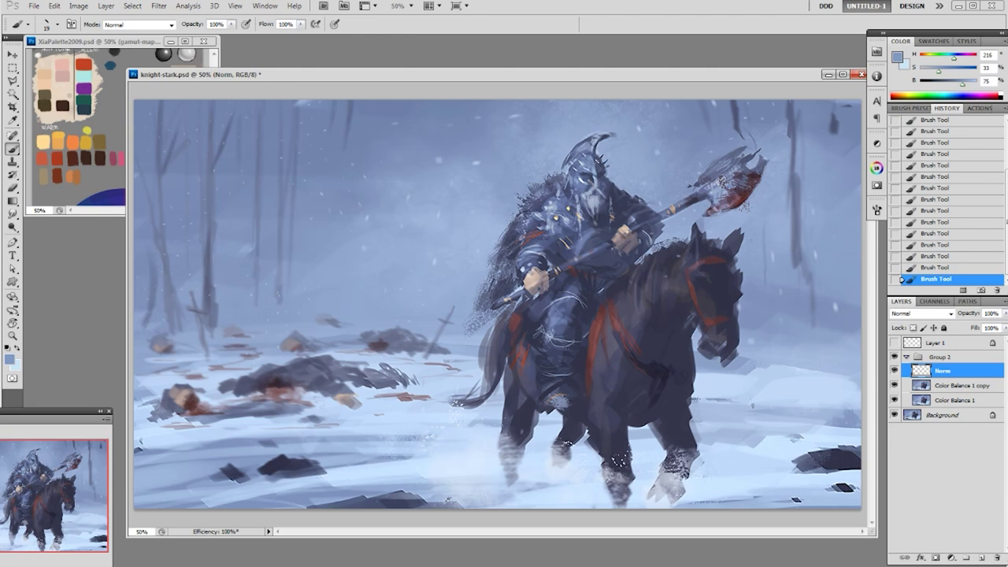
# - Paint the rider's cheek, nose and upper beard with mid and light blues sampled from the face
pyautogui.keyDown('alt'); pyautogui.click(603, 167); pyautogui.keyUp('alt')
pyautogui.keyDown('alt'); pyautogui.click(605, 196); pyautogui.keyUp('alt')
pyautogui.keyDown('alt'); pyautogui.click(604, 203); pyautogui.keyUp('alt')
pyautogui.keyDown('alt'); pyautogui.click(592, 190); pyautogui.keyUp('alt')
pyautogui.keyDown('alt'); pyautogui.click(589, 181); pyautogui.keyUp('alt')
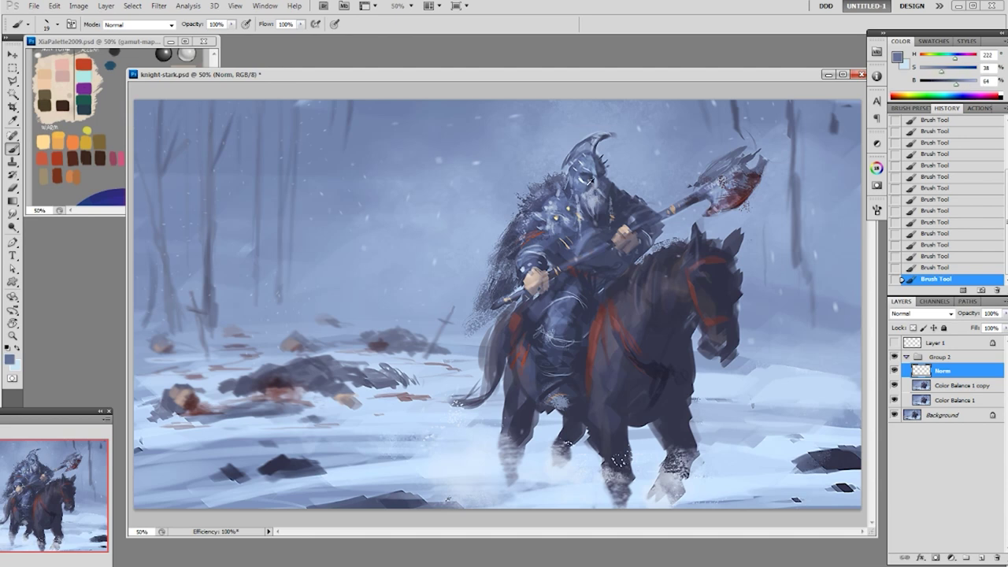
pyautogui.keyDown('alt'); pyautogui.click(592, 189); pyautogui.keyUp('alt')
pyautogui.keyDown('alt'); pyautogui.click(592, 189); pyautogui.keyUp('alt')
pyautogui.keyDown('alt'); pyautogui.click(592, 189); pyautogui.keyUp('alt')
pyautogui.keyDown('alt'); pyautogui.click(592, 189); pyautogui.keyUp('alt')
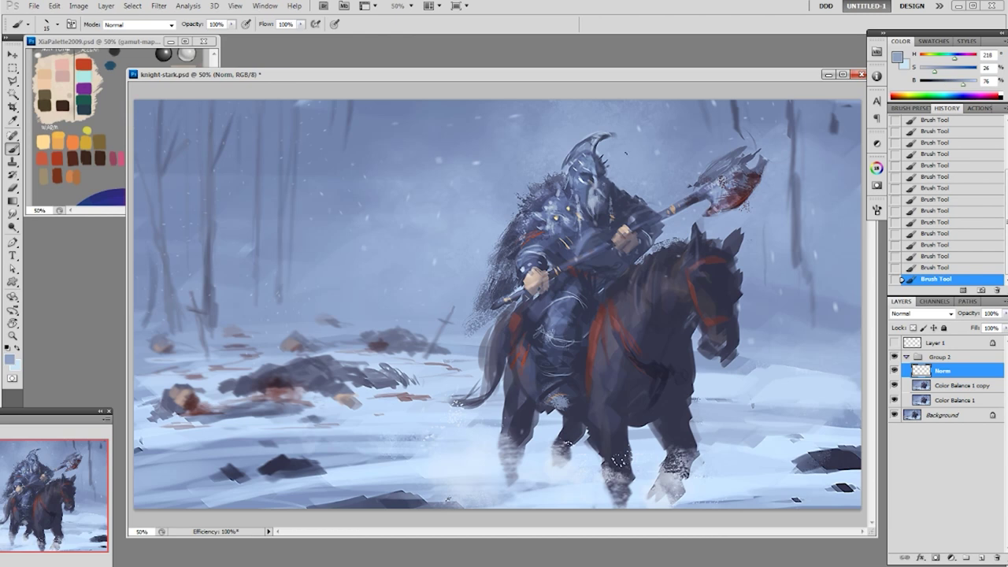
# - Shape the shadows beneath the rider's nose and along the side of the helmet using sampled dark and mid blues
pyautogui.keyDown('alt'); pyautogui.click(592, 189); pyautogui.keyUp('alt')
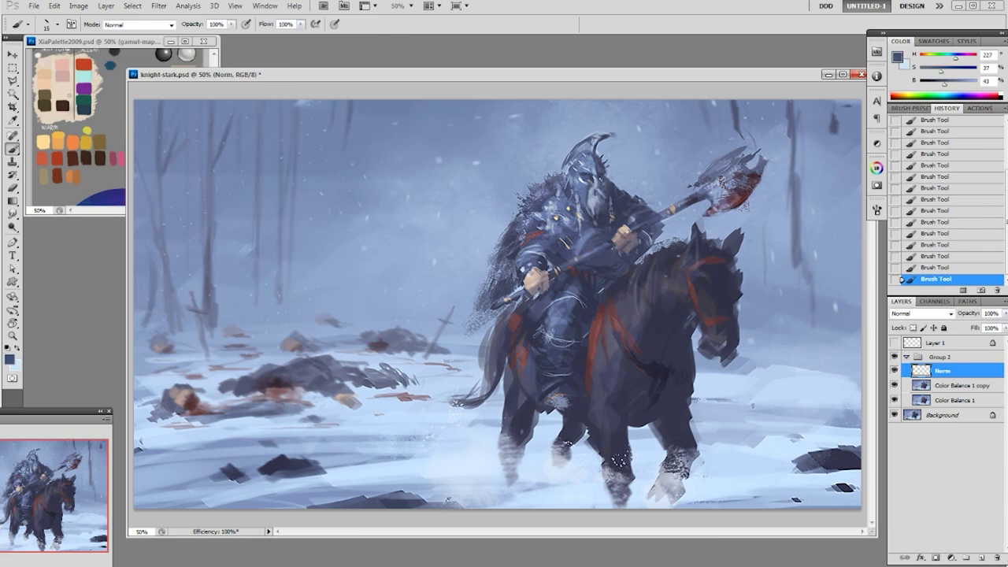
pyautogui.keyDown('alt'); pyautogui.click(592, 189); pyautogui.keyUp('alt')
pyautogui.keyDown('alt'); pyautogui.click(592, 189); pyautogui.keyUp('alt')
pyautogui.keyDown('alt'); pyautogui.click(592, 189); pyautogui.keyUp('alt')
pyautogui.keyDown('alt'); pyautogui.click(592, 189); pyautogui.keyUp('alt')
pyautogui.keyDown('alt'); pyautogui.click(576, 186); pyautogui.keyUp('alt')
pyautogui.keyDown('alt'); pyautogui.click(576, 176); pyautogui.keyUp('alt')
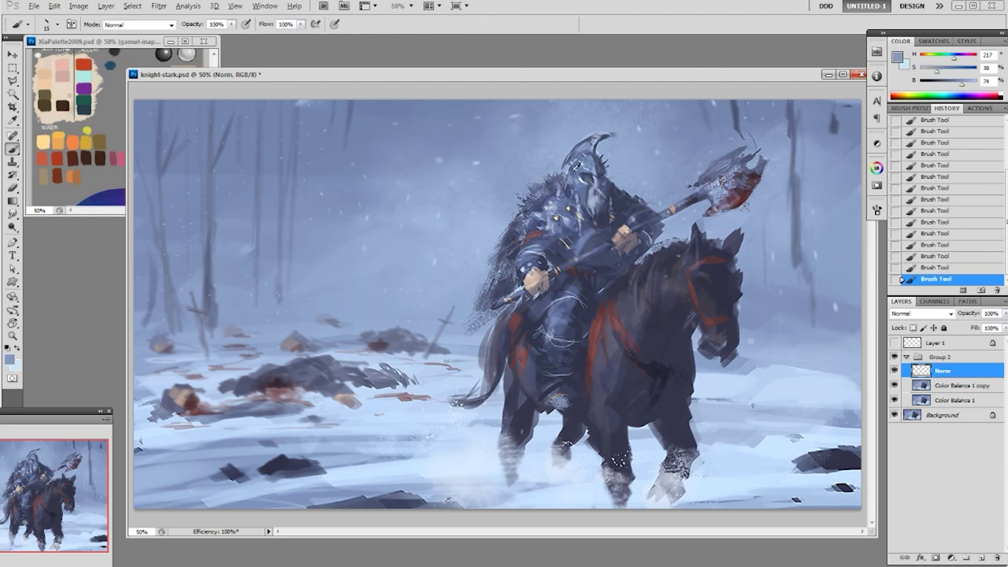
# - Paint the helmet's side and the cheek beside the eye with sampled mid blues and pale highlights
pyautogui.keyDown('alt'); pyautogui.click(575, 171); pyautogui.keyUp('alt')
pyautogui.keyDown('alt'); pyautogui.click(575, 166); pyautogui.keyUp('alt')
pyautogui.keyDown('alt'); pyautogui.click(578, 186); pyautogui.keyUp('alt')
pyautogui.keyDown('alt'); pyautogui.click(581, 175); pyautogui.keyUp('alt')
pyautogui.moveTo(584, 181)
pyautogui.mouseDown()
pyautogui.moveTo(591, 188)
pyautogui.moveTo(593, 168)
pyautogui.mouseUp()
pyautogui.keyDown('alt'); pyautogui.click(588, 174); pyautogui.keyUp('alt')
pyautogui.keyDown('alt'); pyautogui.click(587, 170); pyautogui.keyUp('alt')
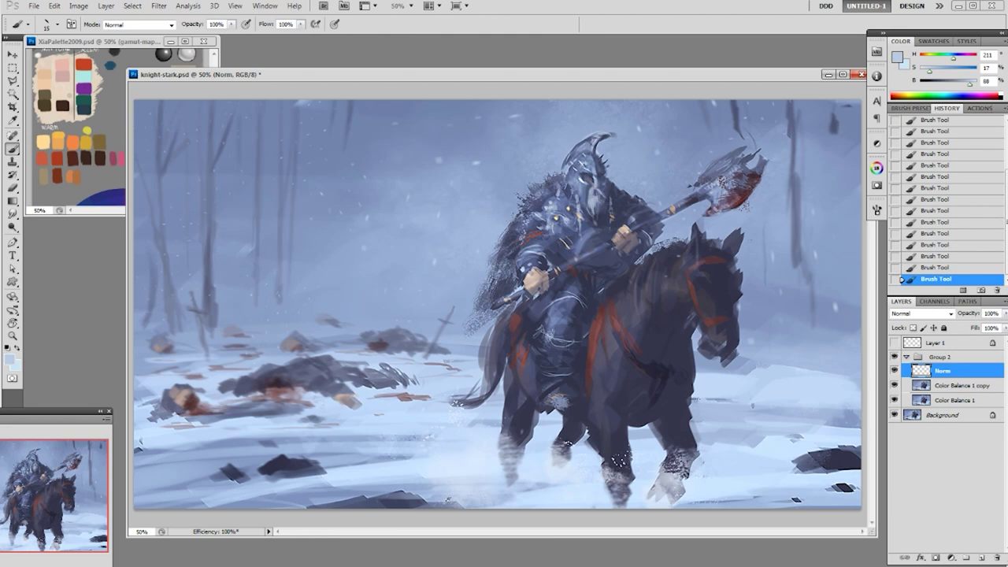
pyautogui.keyDown('alt'); pyautogui.click(580, 180); pyautogui.keyUp('alt')
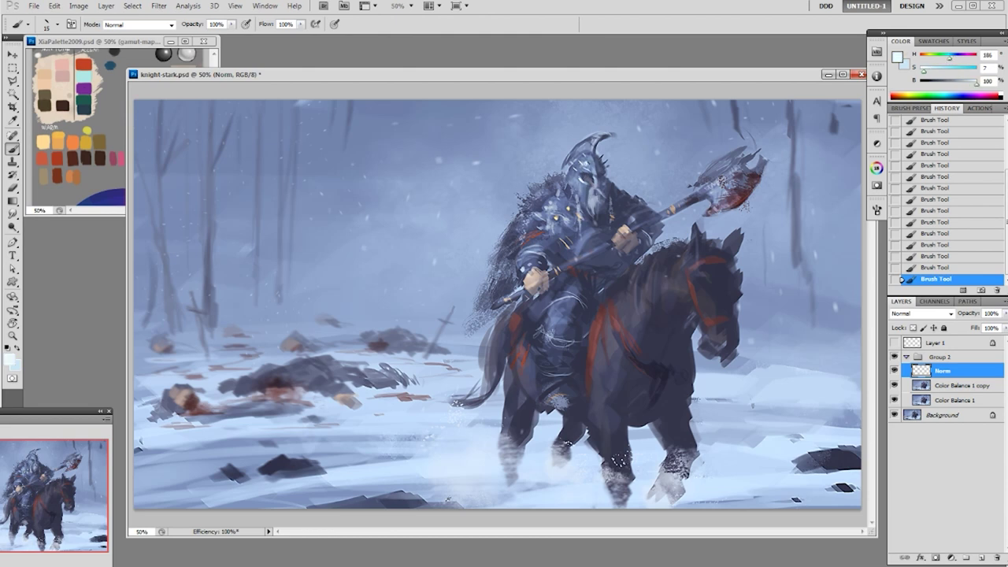
# - Smooth the helmet's crest and forehead with mid blues sampled from the helmet and face
pyautogui.keyDown('alt'); pyautogui.click(594, 145); pyautogui.keyUp('alt')
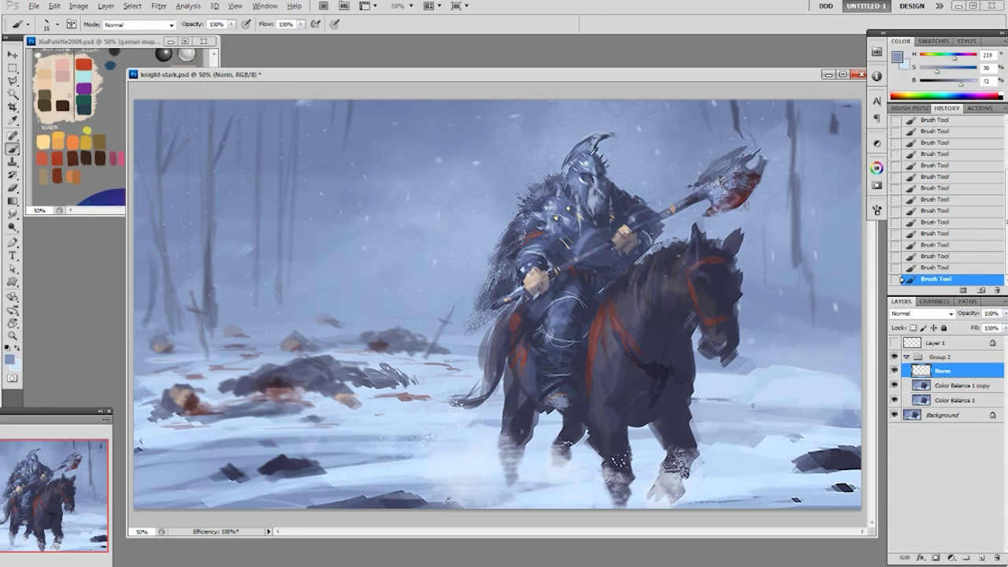
pyautogui.keyDown('alt'); pyautogui.click(592, 142); pyautogui.keyUp('alt')
pyautogui.keyDown('alt'); pyautogui.click(592, 164); pyautogui.keyUp('alt')
pyautogui.keyDown('alt'); pyautogui.click(598, 157); pyautogui.keyUp('alt')
pyautogui.keyDown('alt'); pyautogui.click(603, 177); pyautogui.keyUp('alt')
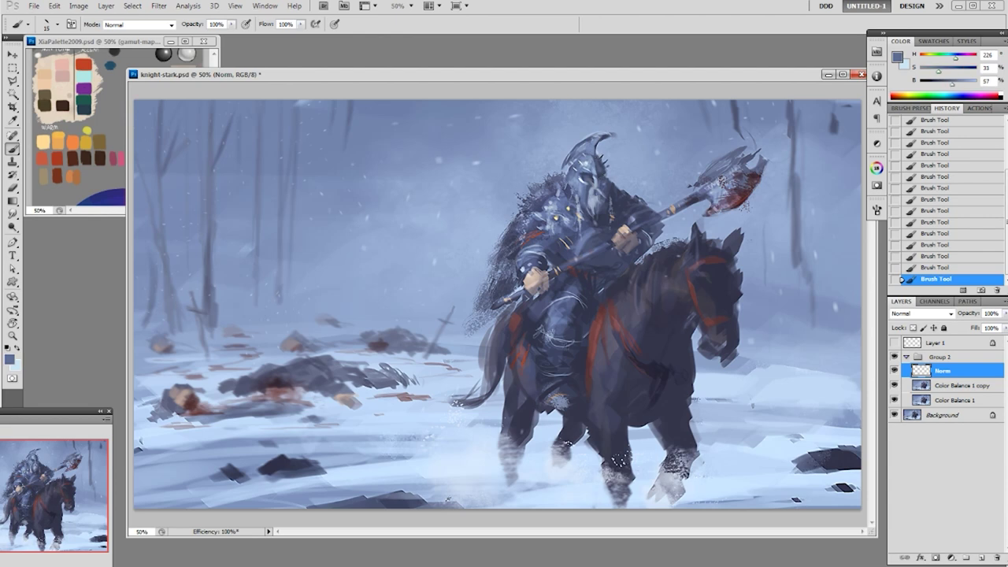
pyautogui.keyDown('alt'); pyautogui.click(592, 139); pyautogui.keyUp('alt')
pyautogui.keyDown('alt'); pyautogui.click(592, 138); pyautogui.keyUp('alt')
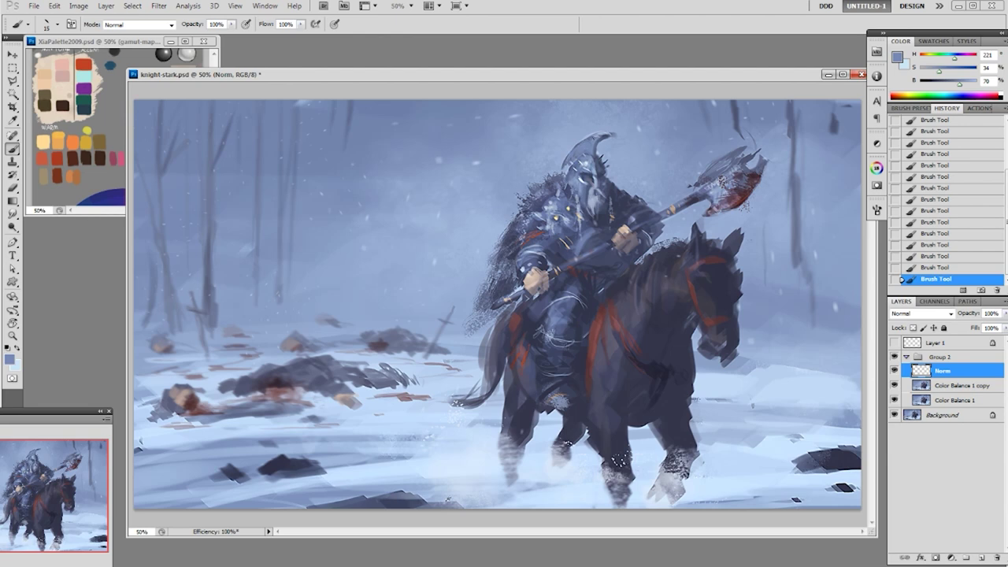
# - Model the helmet's dome and horn base by alternating sampled pale highlights and mid-blue tones
pyautogui.keyDown('alt'); pyautogui.click(587, 159); pyautogui.keyUp('alt')
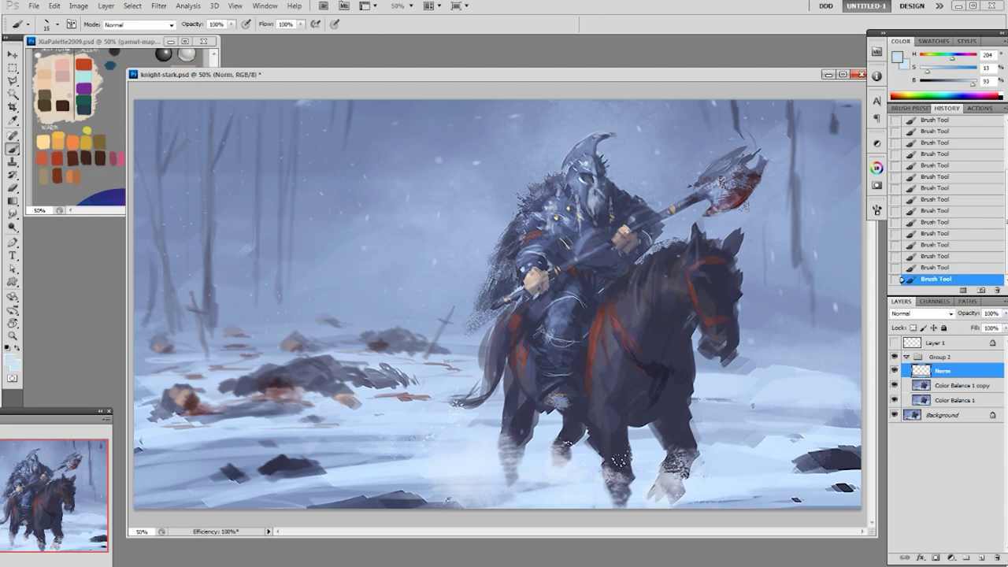
pyautogui.keyDown('alt'); pyautogui.click(592, 139); pyautogui.keyUp('alt')
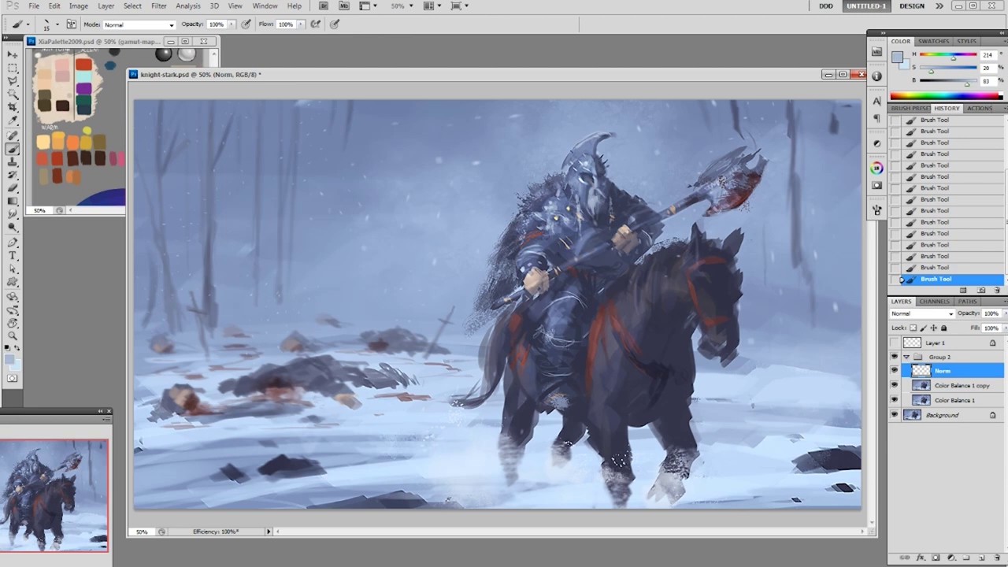
pyautogui.keyDown('alt'); pyautogui.click(591, 157); pyautogui.keyUp('alt')
pyautogui.keyDown('alt'); pyautogui.click(590, 158); pyautogui.keyUp('alt')
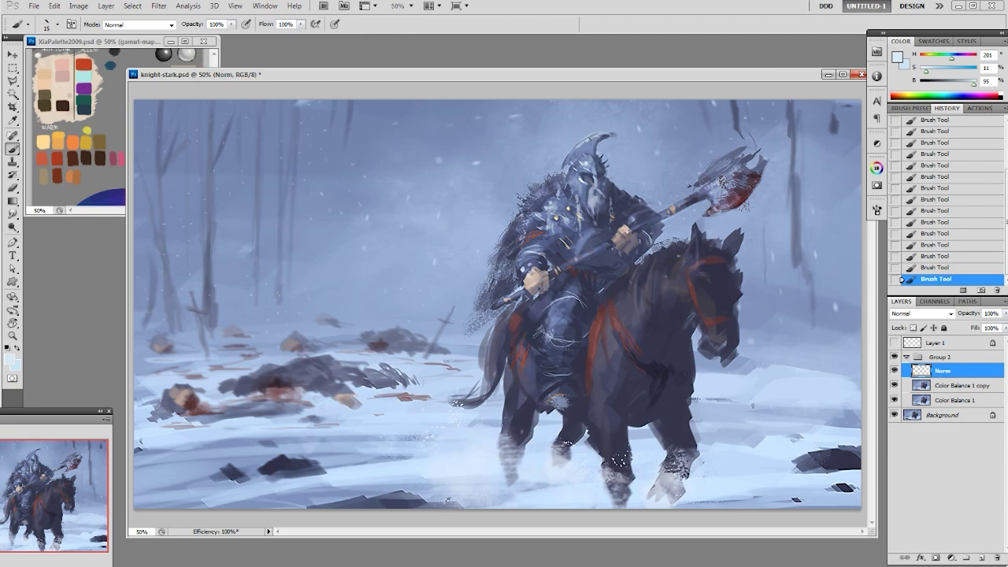
pyautogui.keyDown('alt'); pyautogui.click(592, 138); pyautogui.keyUp('alt')
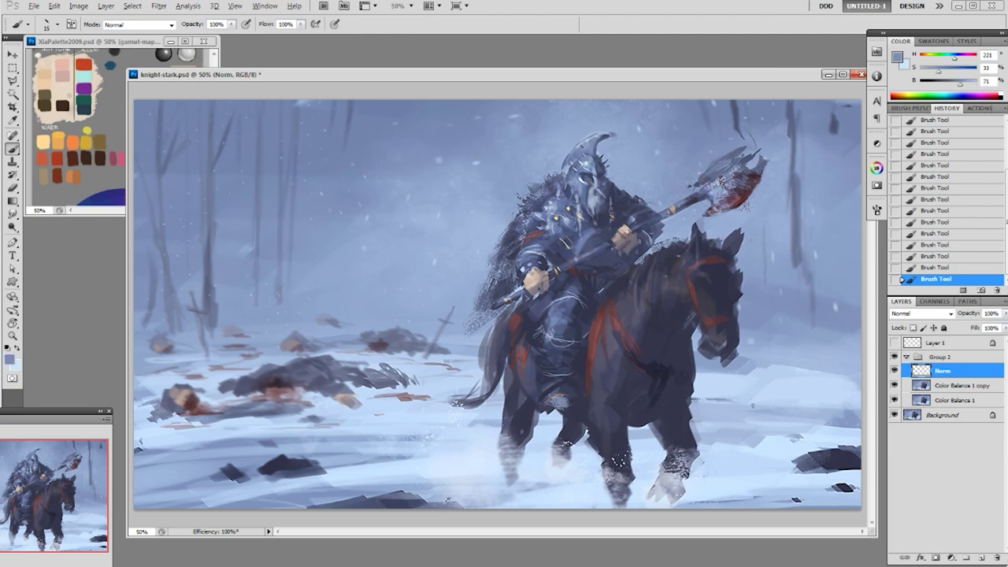
pyautogui.keyDown('alt'); pyautogui.click(587, 140); pyautogui.keyUp('alt')
pyautogui.keyDown('alt'); pyautogui.click(592, 139); pyautogui.keyUp('alt')
pyautogui.keyDown('alt'); pyautogui.click(592, 139); pyautogui.keyUp('alt')
pyautogui.keyDown('alt'); pyautogui.click(592, 139); pyautogui.keyUp('alt')
# - Choose the 19 px brush and add sampled pale and mid-blue strokes along the helmet's front and side
pyautogui.rightClick(649, 141)
pyautogui.click(740, 204)
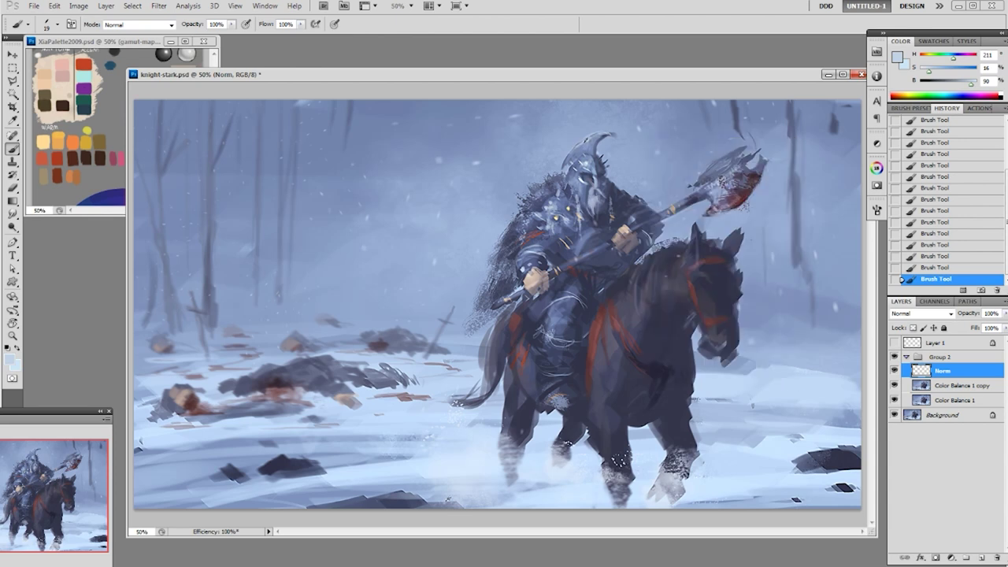
pyautogui.keyDown('alt'); pyautogui.click(586, 155); pyautogui.keyUp('alt')
pyautogui.keyDown('alt'); pyautogui.click(579, 159); pyautogui.keyUp('alt')
pyautogui.keyDown('alt'); pyautogui.click(592, 154); pyautogui.keyUp('alt')
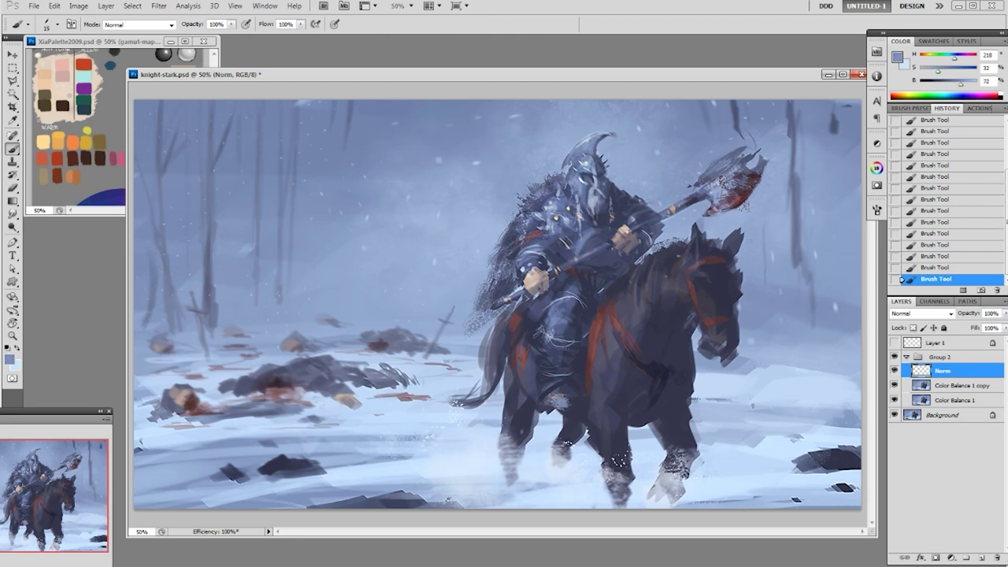
pyautogui.keyDown('alt'); pyautogui.click(590, 158); pyautogui.keyUp('alt')
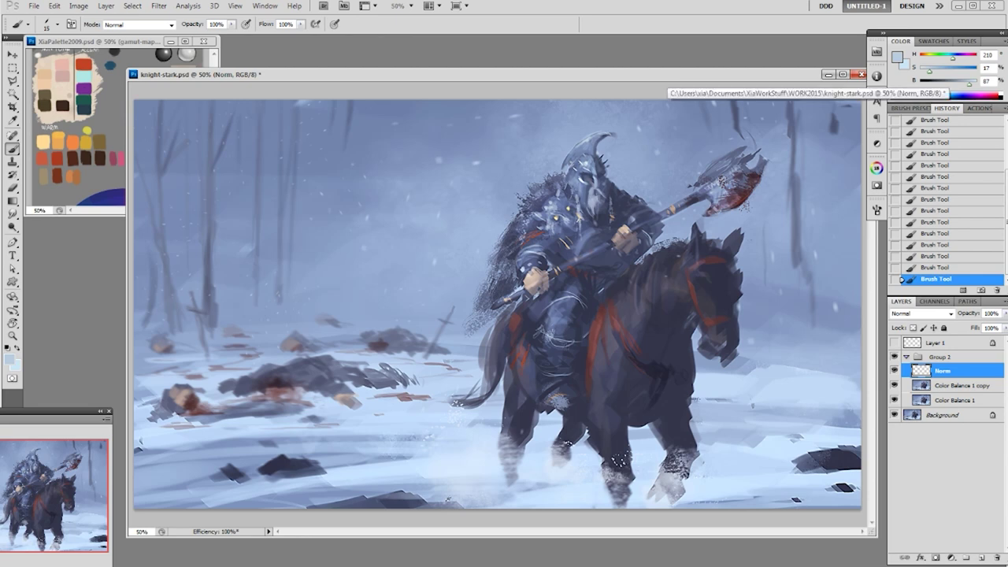
# - Paint over the yellow dots on the rider's chest and shoulder with sampled dark and mid blues
pyautogui.keyDown('alt'); pyautogui.click(576, 204); pyautogui.keyUp('alt')
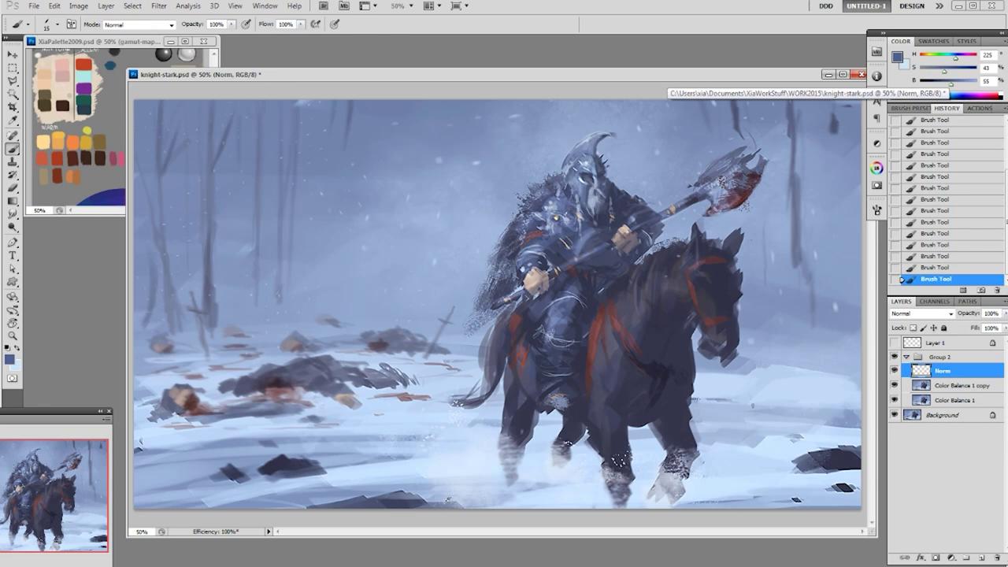
pyautogui.keyDown('alt'); pyautogui.click(563, 217); pyautogui.keyUp('alt')
pyautogui.keyDown('alt'); pyautogui.click(558, 205); pyautogui.keyUp('alt')
pyautogui.keyDown('alt'); pyautogui.click(566, 198); pyautogui.keyUp('alt')
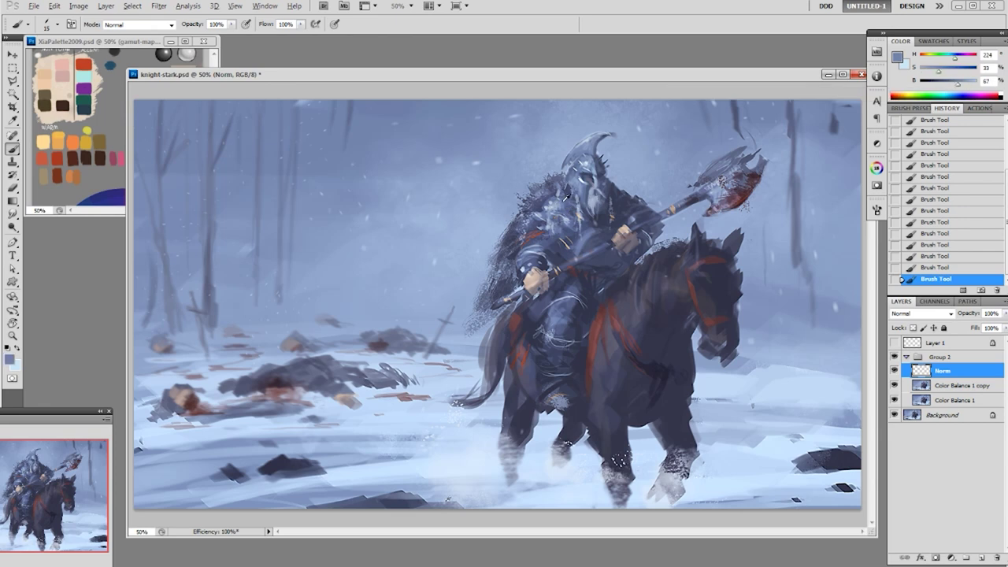
pyautogui.keyDown('alt'); pyautogui.click(552, 198); pyautogui.keyUp('alt')
pyautogui.keyDown('alt'); pyautogui.click(558, 217); pyautogui.keyUp('alt')
pyautogui.keyDown('alt'); pyautogui.click(566, 222); pyautogui.keyUp('alt')
pyautogui.keyDown('alt'); pyautogui.click(575, 210); pyautogui.keyUp('alt')
pyautogui.keyDown('alt'); pyautogui.click(566, 205); pyautogui.keyUp('alt')
pyautogui.keyDown('alt'); pyautogui.click(560, 192); pyautogui.keyUp('alt')
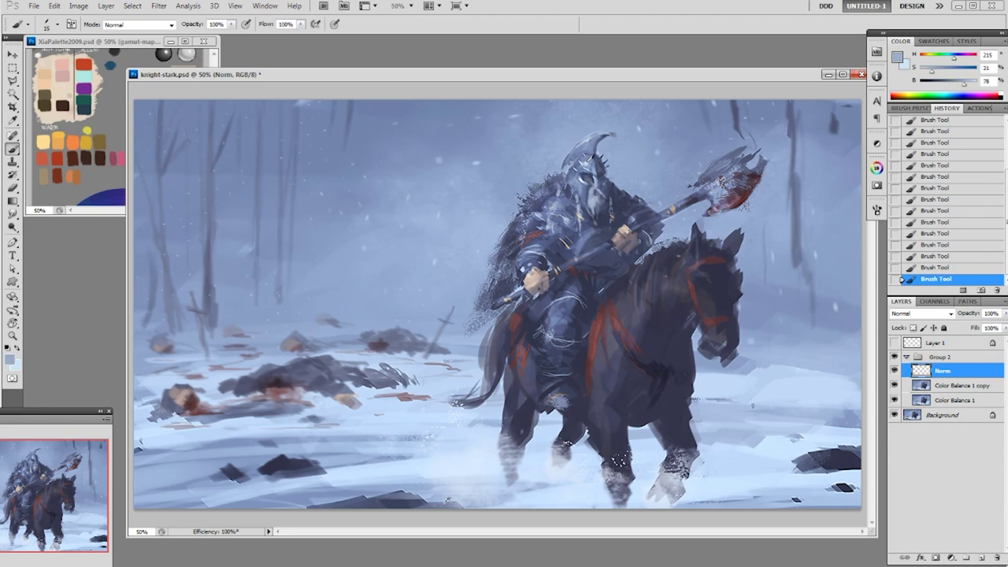
# - Paint the rider's shoulder and upper arm above the red band with sampled dark shadows and light-blue strokes
pyautogui.keyDown('alt'); pyautogui.click(557, 198); pyautogui.keyUp('alt')
pyautogui.keyDown('alt'); pyautogui.click(549, 199); pyautogui.keyUp('alt')
pyautogui.keyDown('alt'); pyautogui.click(552, 206); pyautogui.keyUp('alt')
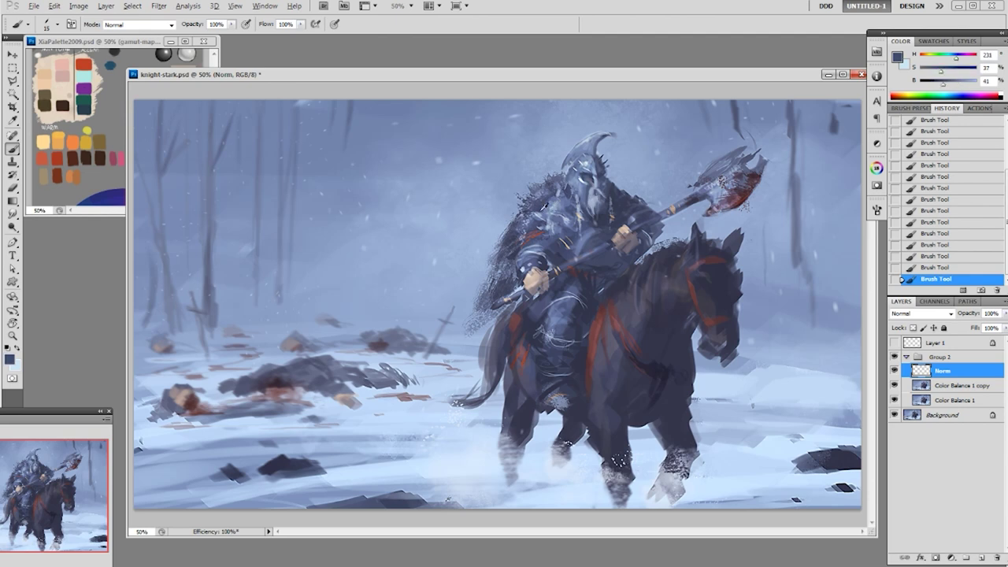
pyautogui.keyDown('alt'); pyautogui.click(538, 224); pyautogui.keyUp('alt')
pyautogui.keyDown('alt'); pyautogui.click(535, 219); pyautogui.keyUp('alt')
pyautogui.keyDown('alt'); pyautogui.click(540, 224); pyautogui.keyUp('alt')
pyautogui.moveTo(541, 222); pyautogui.dragTo(544, 229)
pyautogui.keyDown('alt'); pyautogui.click(592, 162); pyautogui.keyUp('alt')
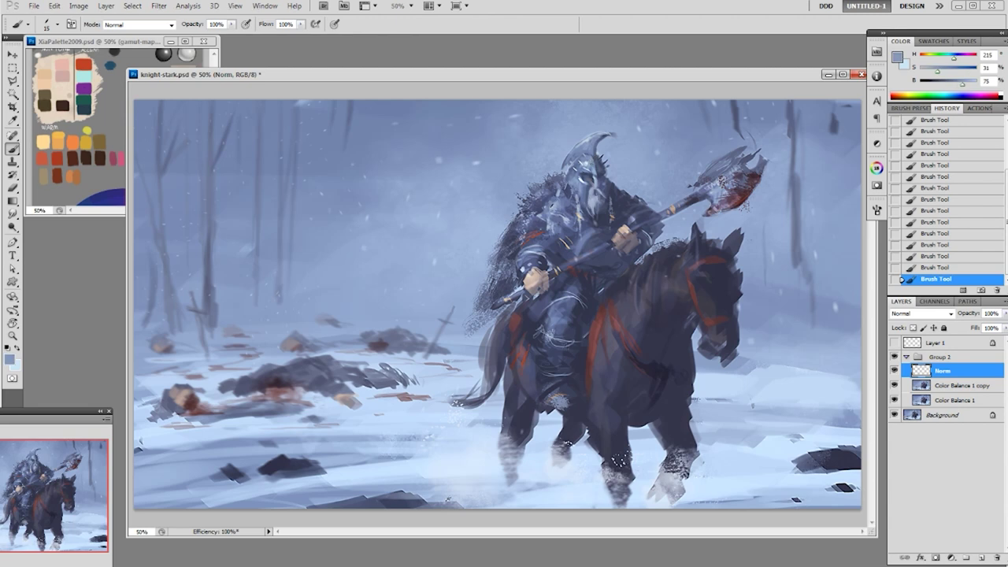
pyautogui.moveTo(538, 225); pyautogui.dragTo(527, 226)
# - Pick the 19 px brush and darken the shoulder armour's edges with dark blues sampled from the rider
pyautogui.keyDown('alt'); pyautogui.click(594, 190); pyautogui.keyUp('alt')
pyautogui.rightClick(594, 200)
pyautogui.click(657, 271)
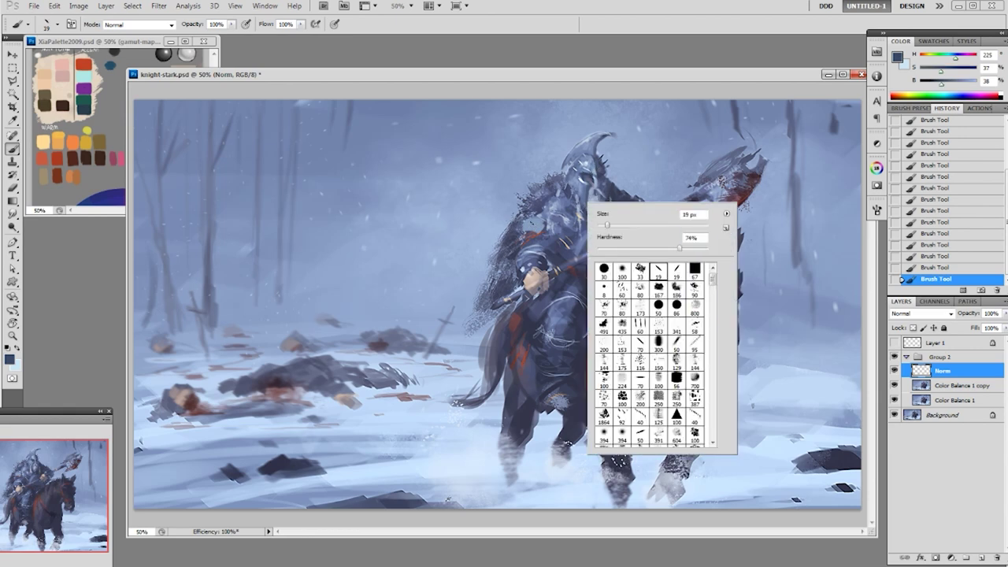
pyautogui.press('Return')
pyautogui.keyDown('alt'); pyautogui.click(543, 214); pyautogui.keyUp('alt')
pyautogui.keyDown('alt'); pyautogui.click(543, 216); pyautogui.keyUp('alt')
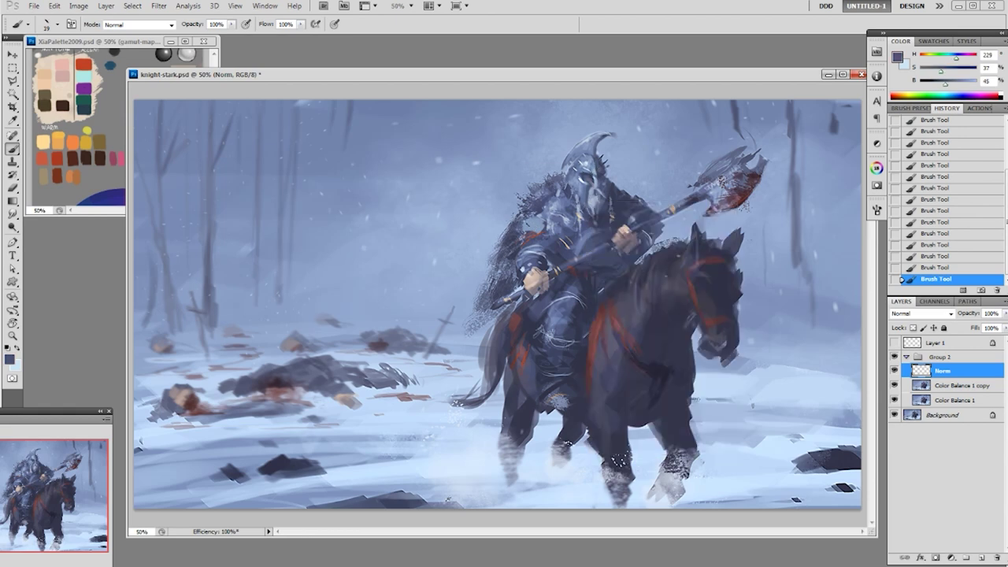
pyautogui.keyDown('alt'); pyautogui.click(542, 214); pyautogui.keyUp('alt')
# - Detail the shoulder armour and the red arm band with sampled light and dark blue strokes
pyautogui.keyDown('alt'); pyautogui.click(590, 160); pyautogui.keyUp('alt')
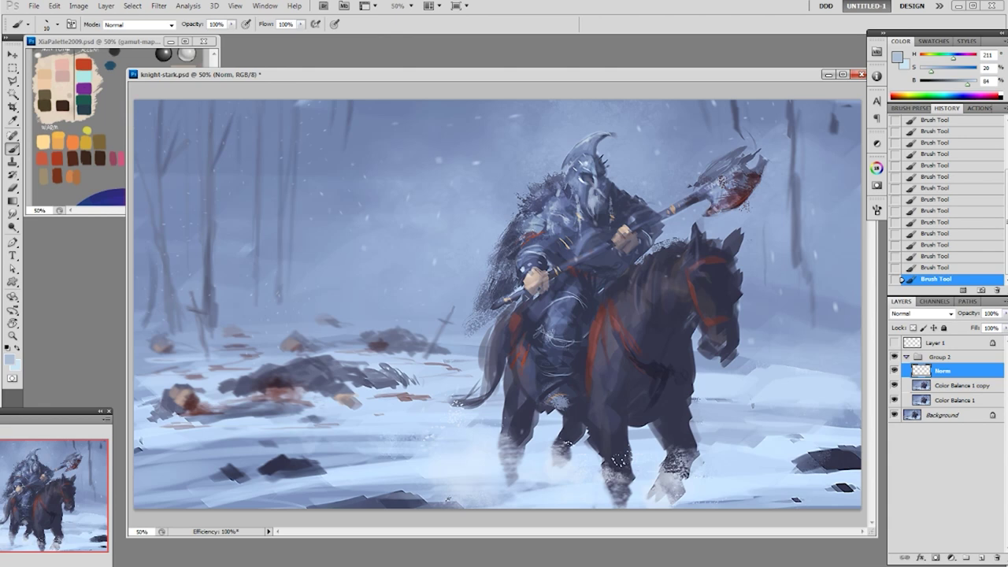
pyautogui.keyDown('alt'); pyautogui.click(547, 233); pyautogui.keyUp('alt')
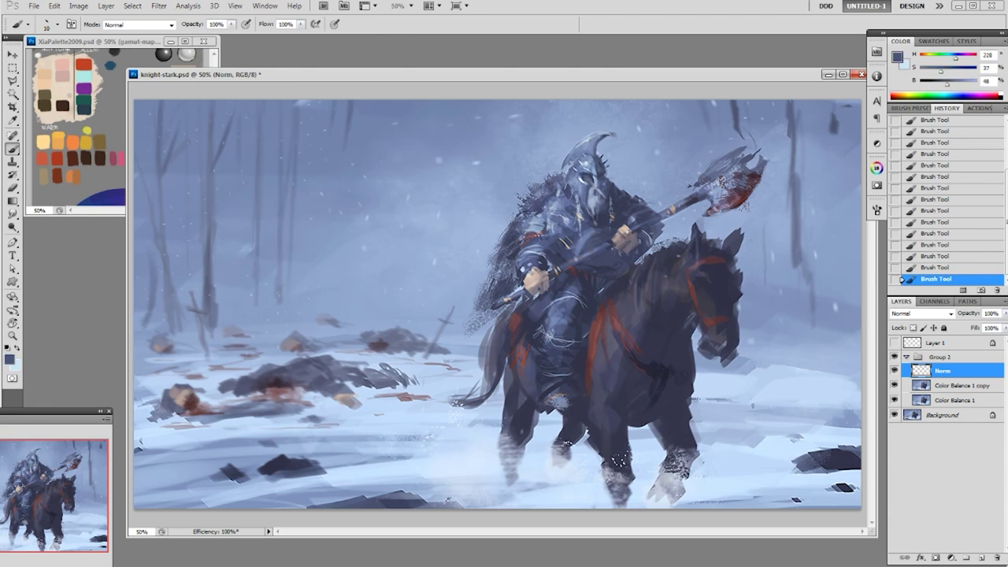
pyautogui.keyDown('alt'); pyautogui.click(545, 230); pyautogui.keyUp('alt')
pyautogui.rightClick(551, 233)
pyautogui.press('Escape')
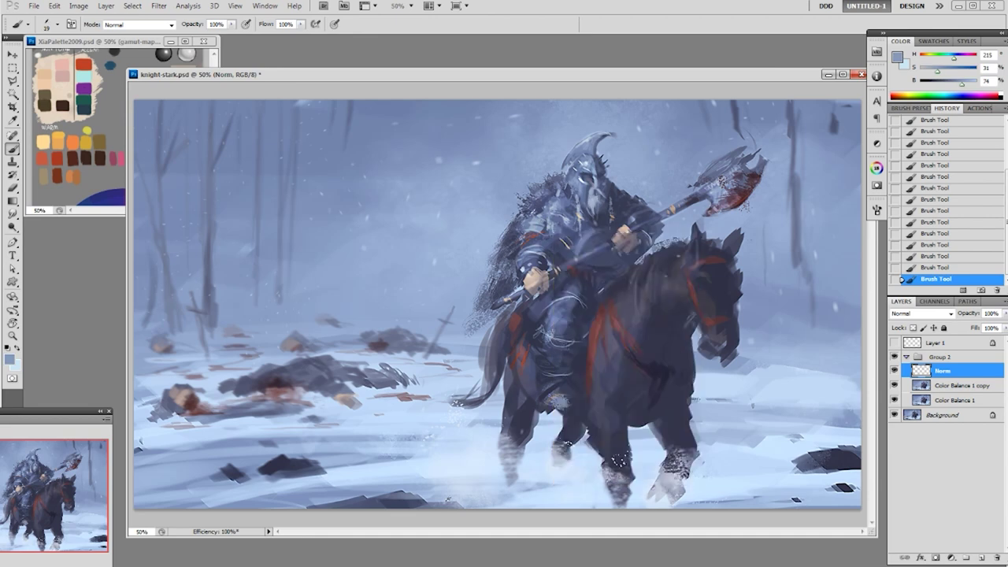
pyautogui.keyDown('alt'); pyautogui.click(554, 207); pyautogui.keyUp('alt')
pyautogui.keyDown('alt'); pyautogui.click(543, 236); pyautogui.keyUp('alt')
pyautogui.keyDown('alt'); pyautogui.click(545, 233); pyautogui.keyUp('alt')
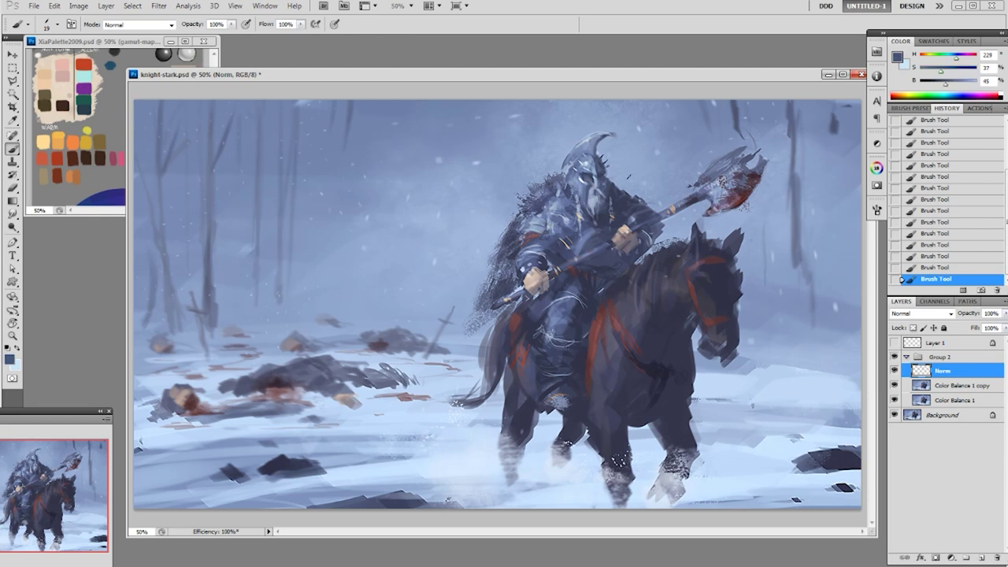
# - Add pale highlights sampled from the face to the shoulder armour and reinforce the dark shadows around it
pyautogui.keyDown('alt'); pyautogui.click(543, 222); pyautogui.keyUp('alt')
pyautogui.keyDown('alt'); pyautogui.click(583, 189); pyautogui.keyUp('alt')
pyautogui.keyDown('alt'); pyautogui.click(586, 178); pyautogui.keyUp('alt')
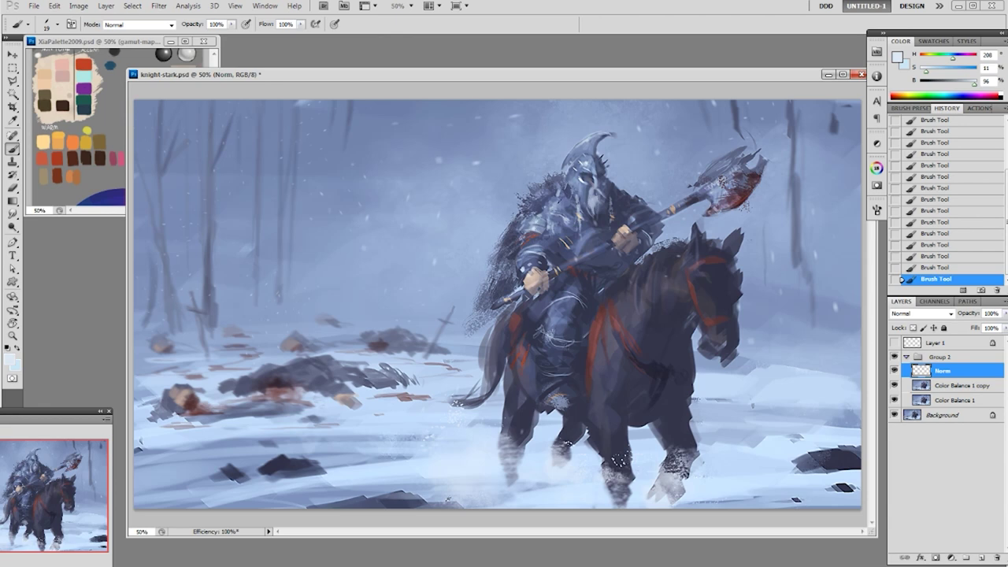
pyautogui.keyDown('alt'); pyautogui.click(545, 206); pyautogui.keyUp('alt')
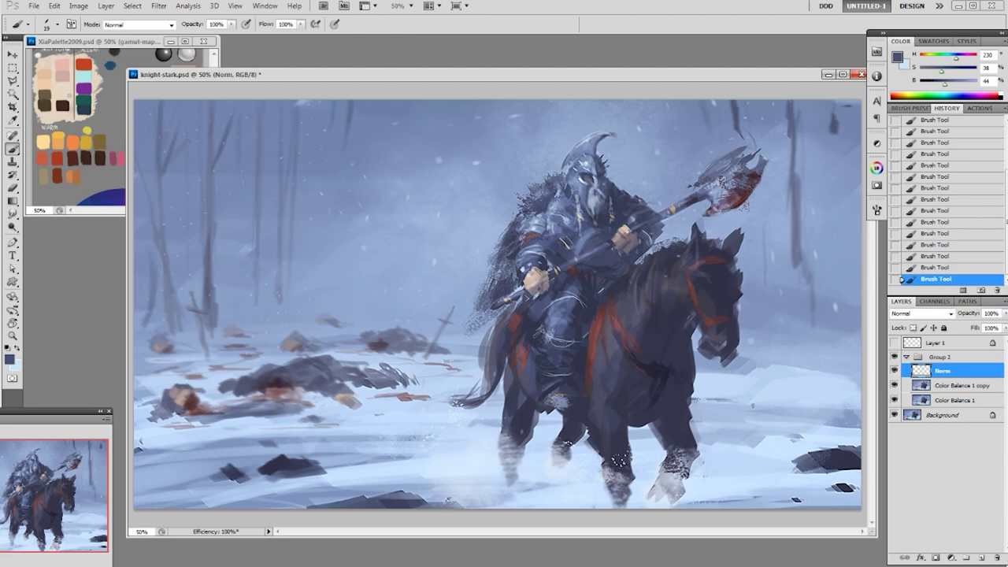
pyautogui.keyDown('alt'); pyautogui.click(549, 227); pyautogui.keyUp('alt')
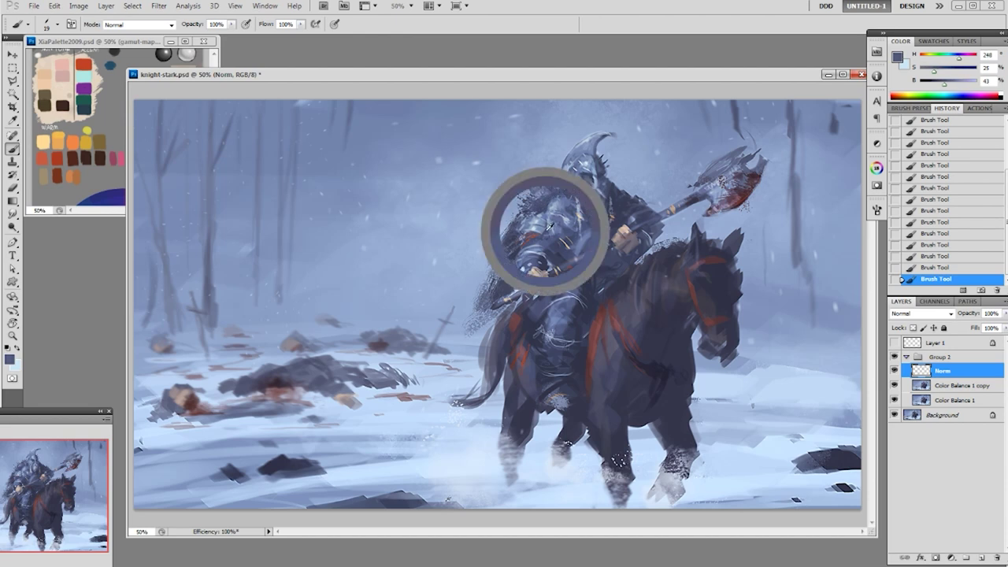
pyautogui.keyDown('alt'); pyautogui.click(554, 208); pyautogui.keyUp('alt')
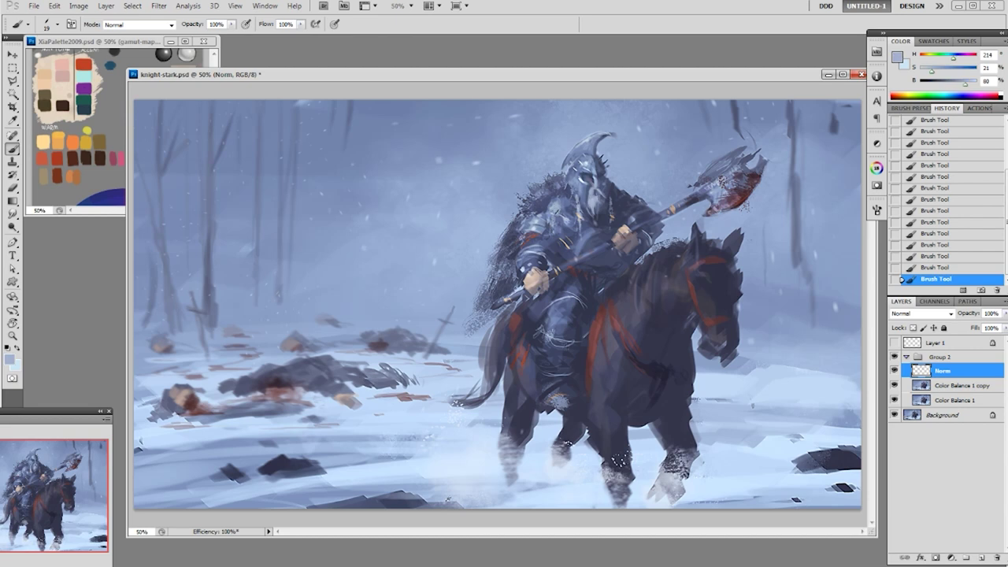
pyautogui.keyDown('alt'); pyautogui.click(557, 216); pyautogui.keyUp('alt')
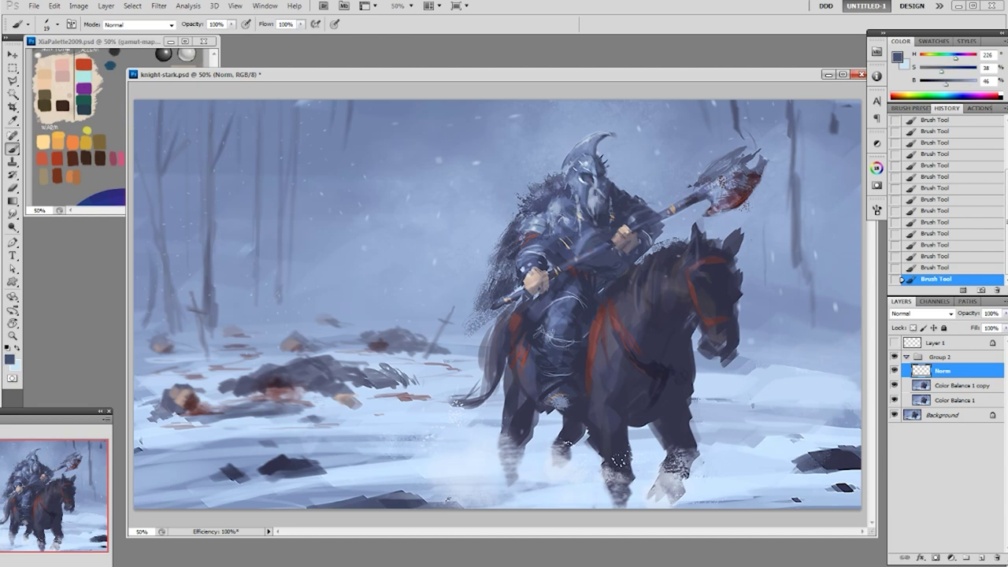
# - Paint sampled light and dark blue strokes over the rider's chest beside the beard, and reselect the 19 px brush
pyautogui.keyDown('alt'); pyautogui.click(568, 212); pyautogui.keyUp('alt')
pyautogui.moveTo(549, 194); pyautogui.dragTo(550, 205)
pyautogui.keyDown('alt'); pyautogui.click(565, 243); pyautogui.keyUp('alt')
pyautogui.keyDown('alt'); pyautogui.click(563, 246); pyautogui.keyUp('alt')
pyautogui.click(558, 231)
pyautogui.keyDown('alt'); pyautogui.click(570, 220); pyautogui.keyUp('alt')
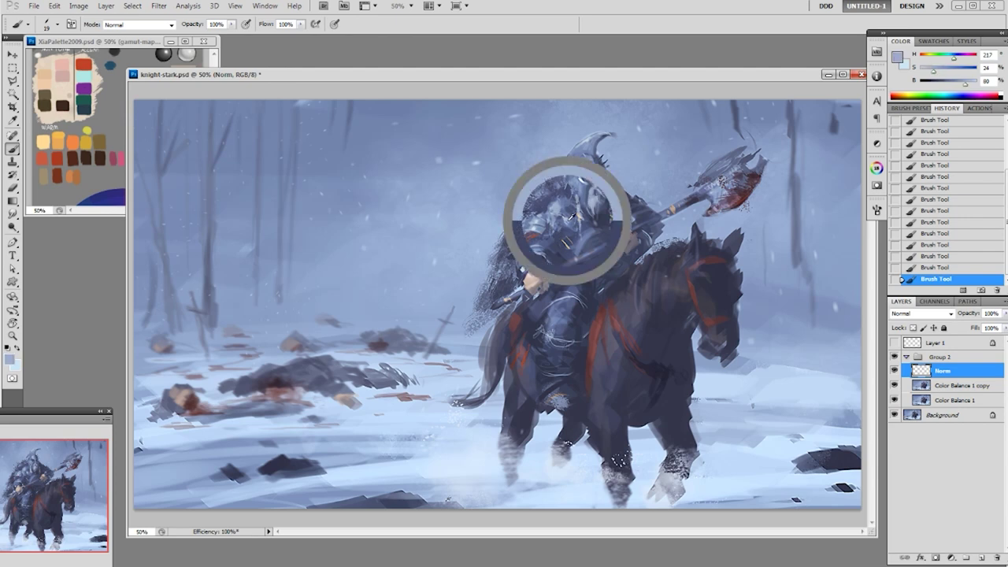
pyautogui.keyDown('alt'); pyautogui.click(567, 214); pyautogui.keyUp('alt')
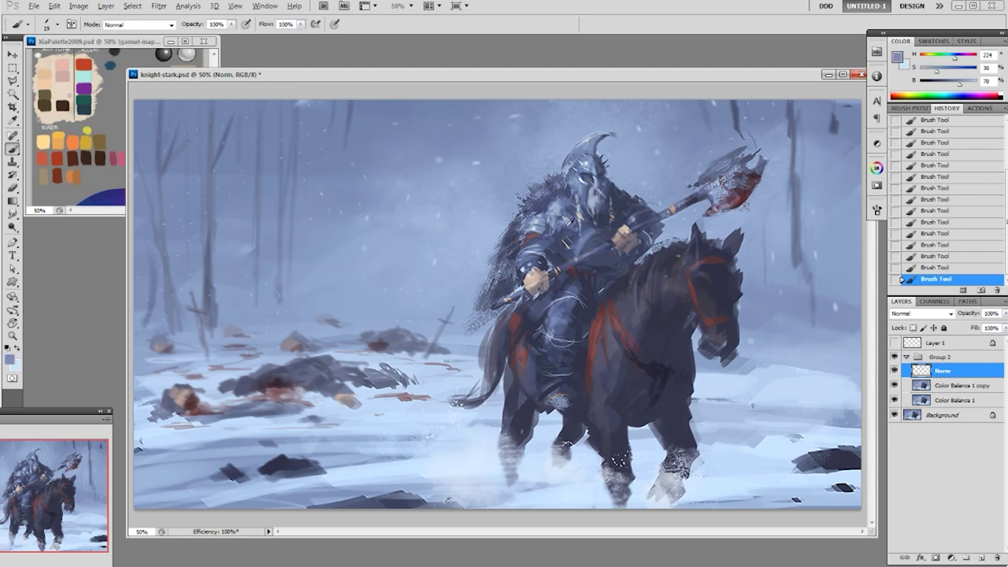
pyautogui.rightClick(566, 228)
pyautogui.doubleClick(677, 268)
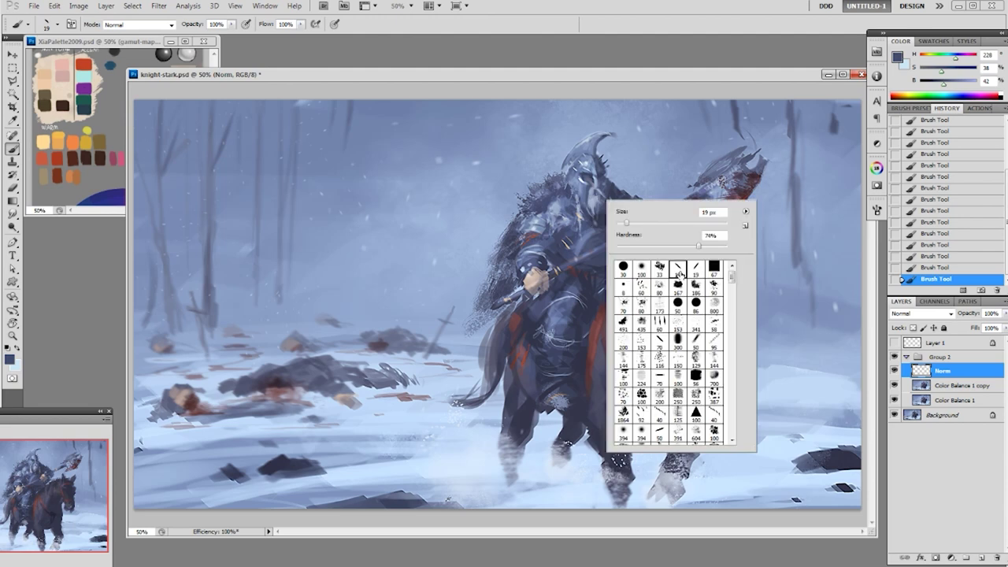
# - Paint blue-grey and pale highlights into the fur collar on the knight's shoulder with the 19 px brush, sampling nearby tones
pyautogui.keyDown('alt'); pyautogui.click(567, 229); pyautogui.keyUp('alt')
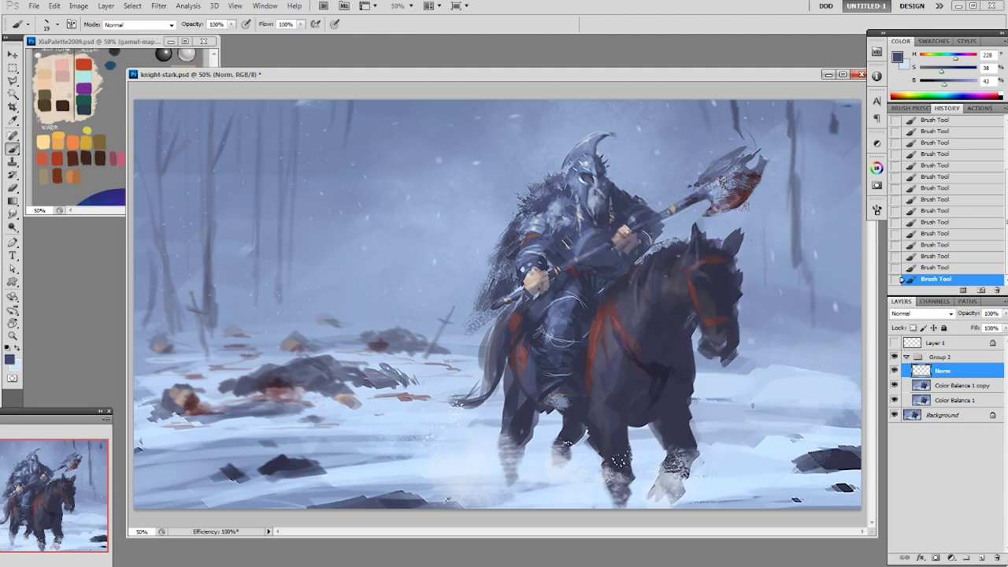
pyautogui.keyDown('alt'); pyautogui.click(556, 206); pyautogui.keyUp('alt')
pyautogui.keyDown('alt'); pyautogui.click(565, 214); pyautogui.keyUp('alt')
pyautogui.keyDown('alt'); pyautogui.click(567, 209); pyautogui.keyUp('alt')
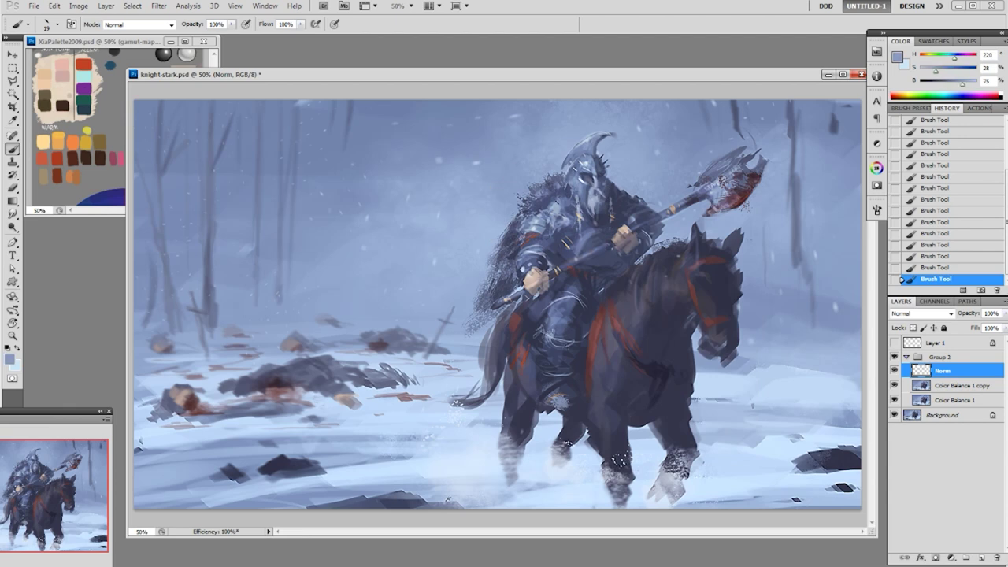
pyautogui.keyDown('alt'); pyautogui.click(569, 210); pyautogui.keyUp('alt')
pyautogui.keyDown('alt'); pyautogui.click(565, 208); pyautogui.keyUp('alt')
pyautogui.keyDown('alt'); pyautogui.click(559, 202); pyautogui.keyUp('alt')
pyautogui.keyDown('alt'); pyautogui.click(556, 206); pyautogui.keyUp('alt')
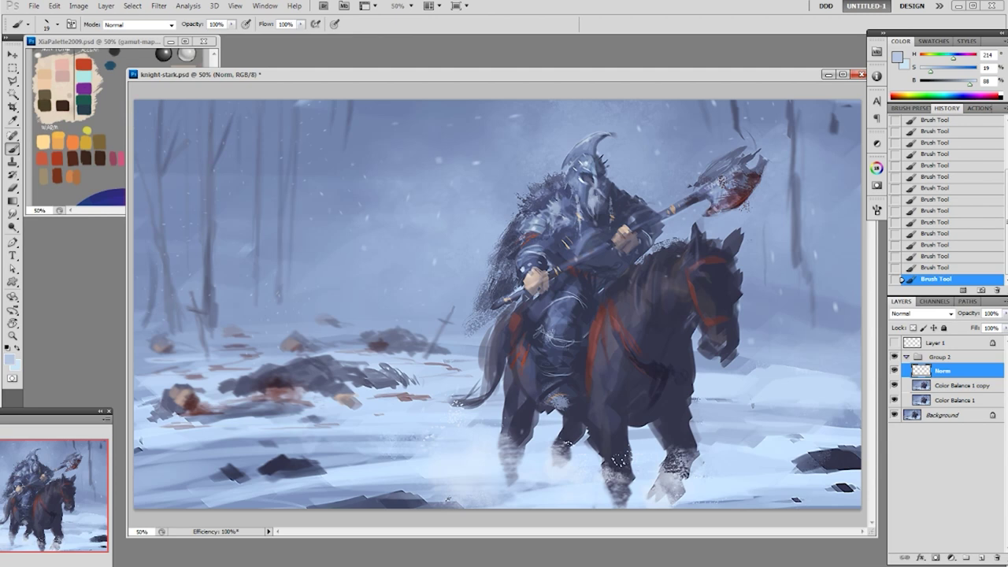
# - Add near-white and mid-blue touches to the fur beside the beard, sampling tones from the helmet and the collar
pyautogui.keyDown('alt'); pyautogui.click(566, 213); pyautogui.keyUp('alt')
pyautogui.keyDown('alt'); pyautogui.click(585, 176); pyautogui.keyUp('alt')
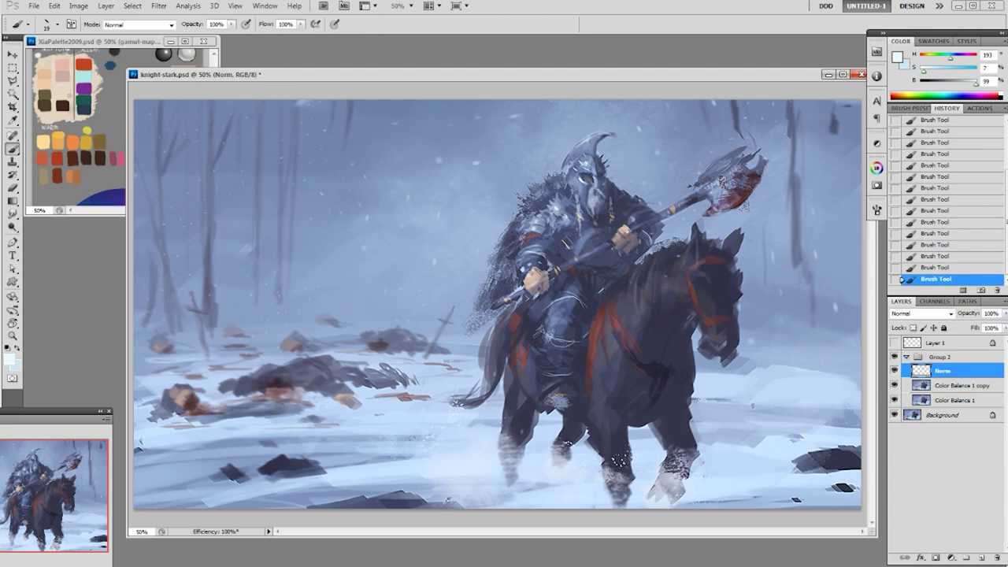
pyautogui.keyDown('alt'); pyautogui.click(567, 214); pyautogui.keyUp('alt')
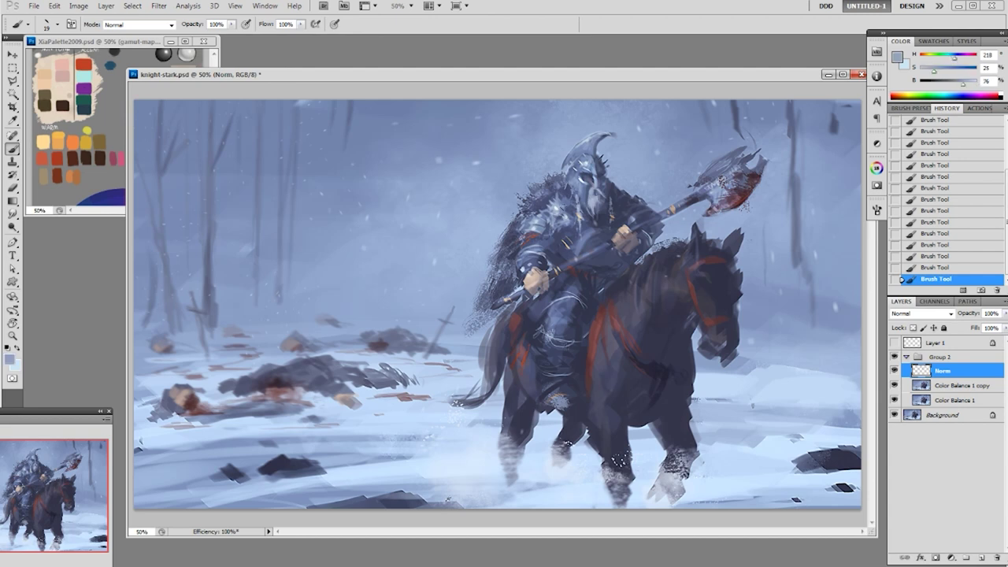
pyautogui.keyDown('alt'); pyautogui.click(587, 167); pyautogui.keyUp('alt')
pyautogui.keyDown('alt'); pyautogui.click(570, 214); pyautogui.keyUp('alt')
# - Refine the fur edge beneath the beard with a 10 px brush, using sampled dark blue and light grey-blue tones
pyautogui.rightClick(606, 224)
pyautogui.click(654, 91)
pyautogui.keyDown('alt'); pyautogui.click(569, 212); pyautogui.keyUp('alt')
pyautogui.keyDown('alt'); pyautogui.click(573, 220); pyautogui.keyUp('alt')
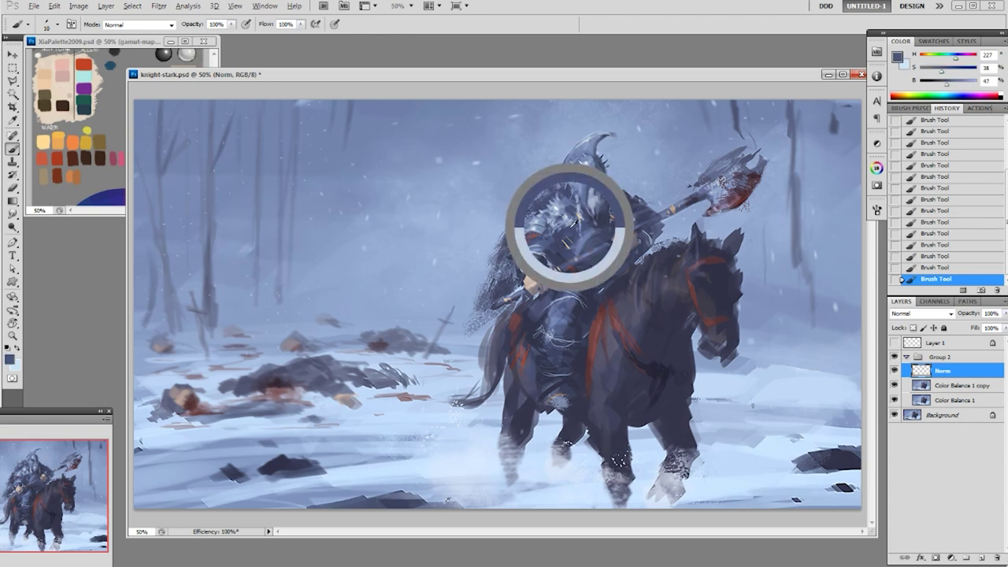
pyautogui.keyDown('alt'); pyautogui.click(580, 216); pyautogui.keyUp('alt')
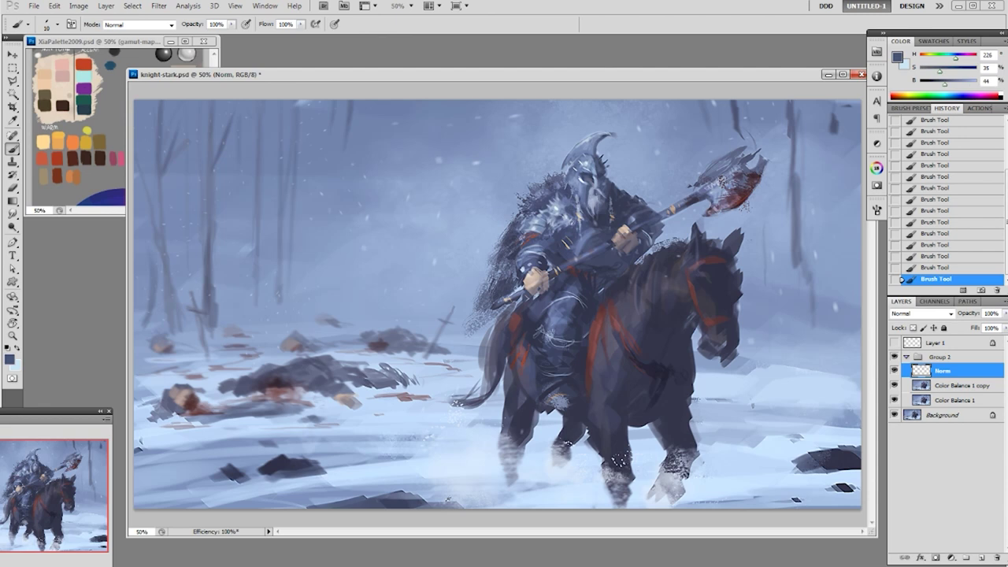
pyautogui.keyDown('alt'); pyautogui.click(572, 213); pyautogui.keyUp('alt')
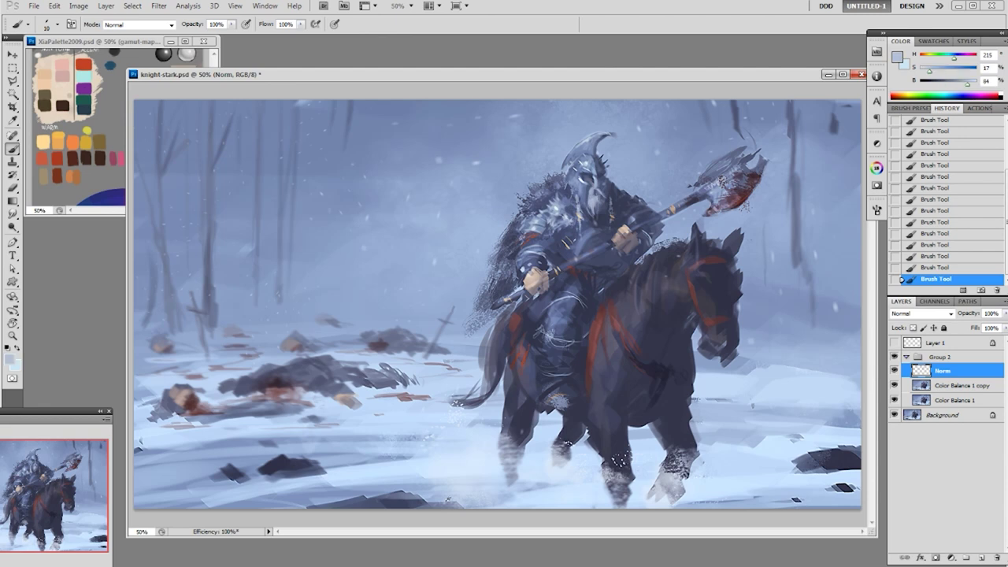
pyautogui.keyDown('alt'); pyautogui.click(559, 206); pyautogui.keyUp('alt')
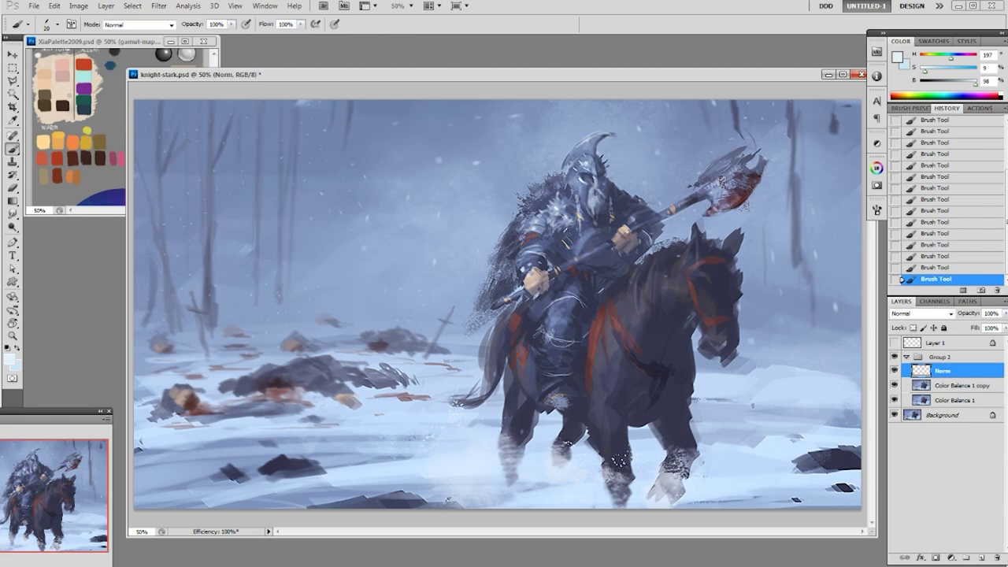
# - Paint over the knight's upper chest in sampled dark and pale blues, using the 19 px brush for the plate shapes
pyautogui.keyDown('alt'); pyautogui.click(576, 214); pyautogui.keyUp('alt')
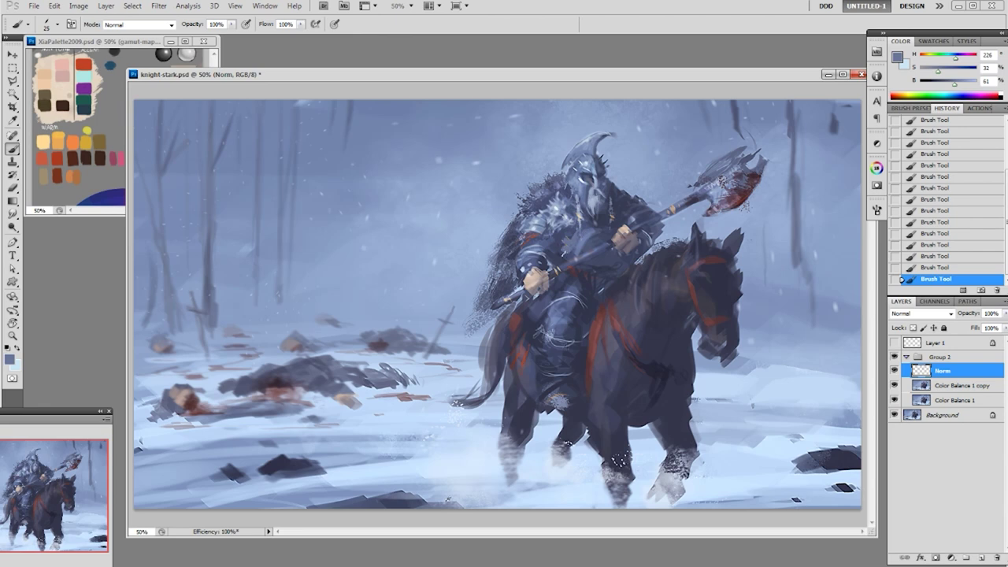
pyautogui.keyDown('alt'); pyautogui.click(566, 236); pyautogui.keyUp('alt')
pyautogui.rightClick(565, 235)
pyautogui.doubleClick(647, 304)
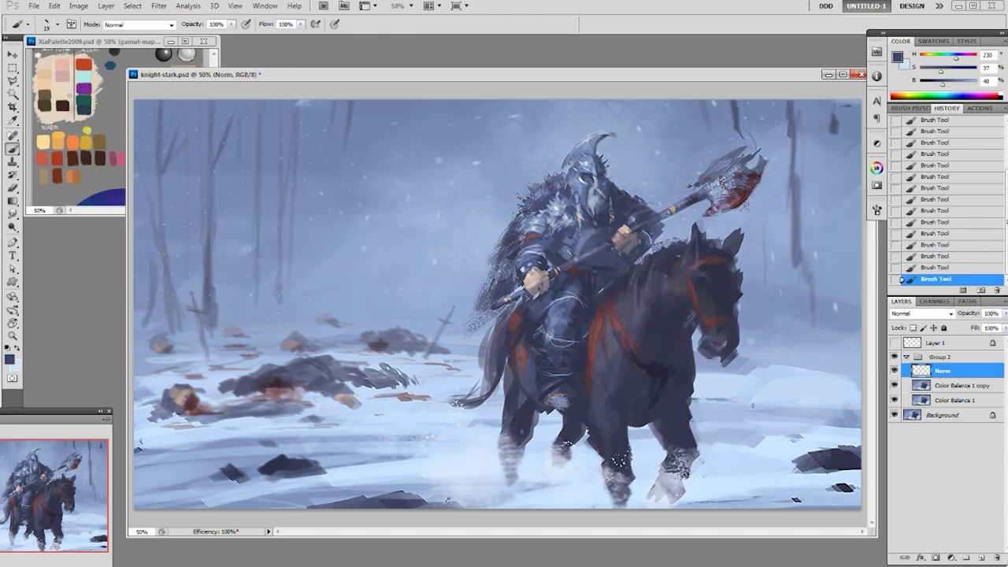
pyautogui.keyDown('alt'); pyautogui.click(567, 239); pyautogui.keyUp('alt')
pyautogui.keyDown('alt'); pyautogui.click(570, 215); pyautogui.keyUp('alt')
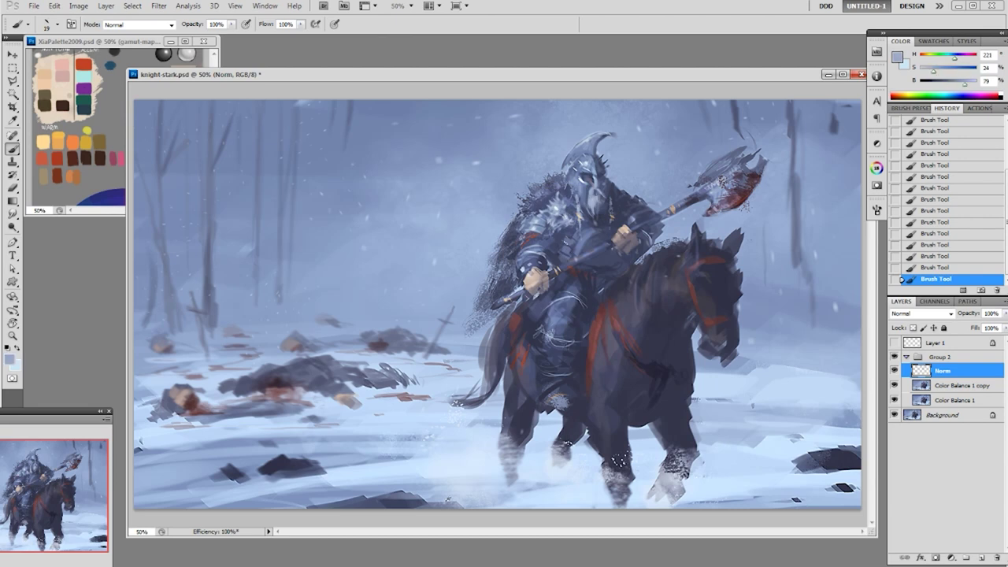
pyautogui.keyDown('alt'); pyautogui.click(543, 219); pyautogui.keyUp('alt')
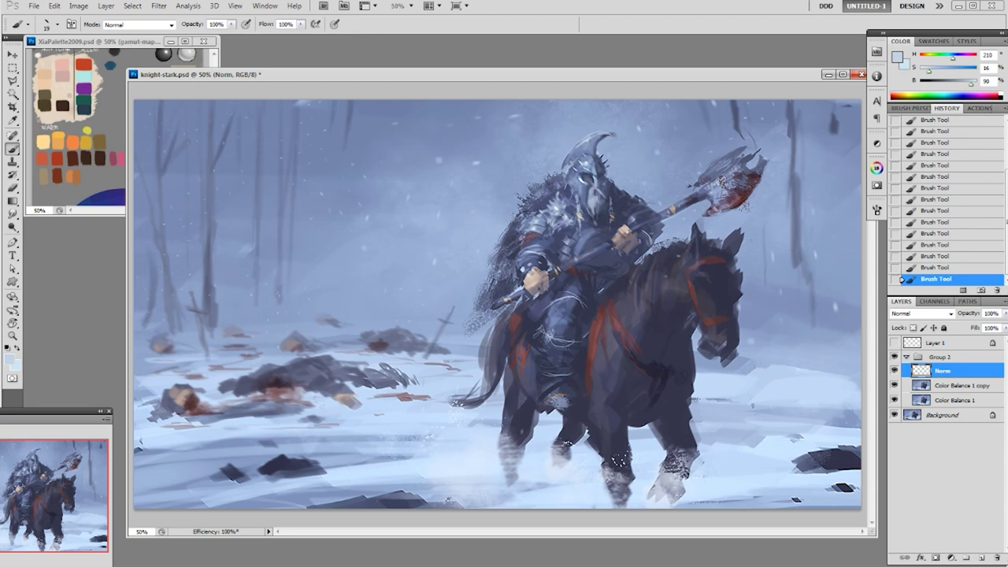
pyautogui.keyDown('alt'); pyautogui.click(567, 239); pyautogui.keyUp('alt')
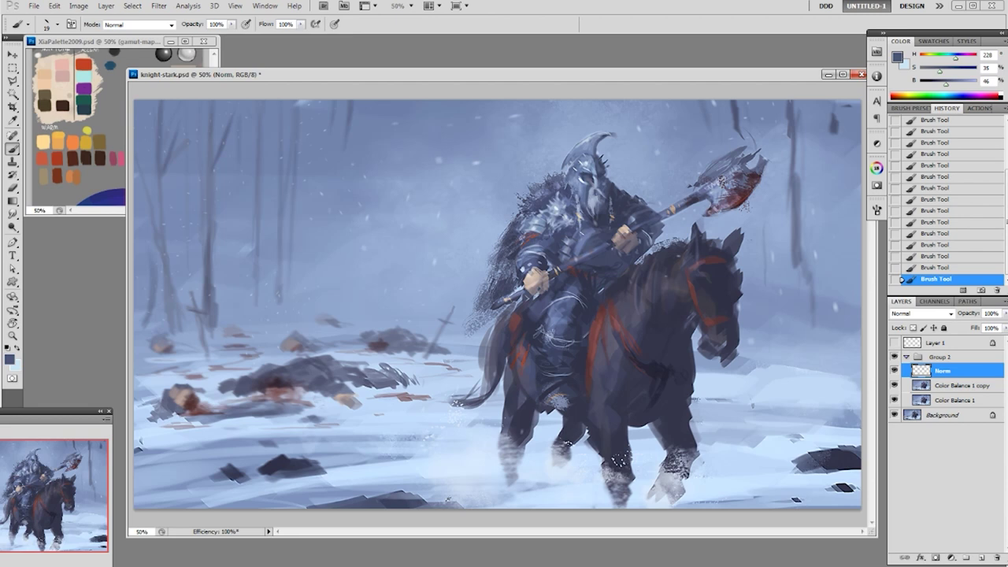
# - Build up navy shading and pale highlights on the chest plates below the fur collar, with the brush at 15 px
pyautogui.keyDown('alt'); pyautogui.click(567, 239); pyautogui.keyUp('alt')
pyautogui.keyDown('alt'); pyautogui.click(566, 240); pyautogui.keyUp('alt')
pyautogui.keyDown('alt'); pyautogui.click(567, 239); pyautogui.keyUp('alt')
pyautogui.keyDown('alt'); pyautogui.click(567, 239); pyautogui.keyUp('alt')
pyautogui.keyDown('alt'); pyautogui.click(567, 239); pyautogui.keyUp('alt')
pyautogui.keyDown('alt'); pyautogui.click(554, 208); pyautogui.keyUp('alt')
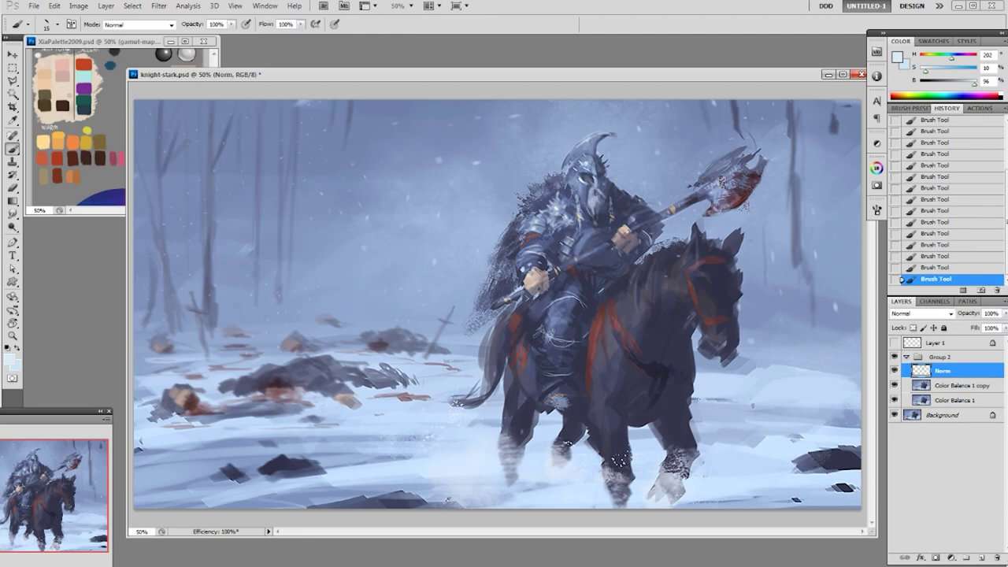
pyautogui.keyDown('alt'); pyautogui.click(581, 229); pyautogui.keyUp('alt')
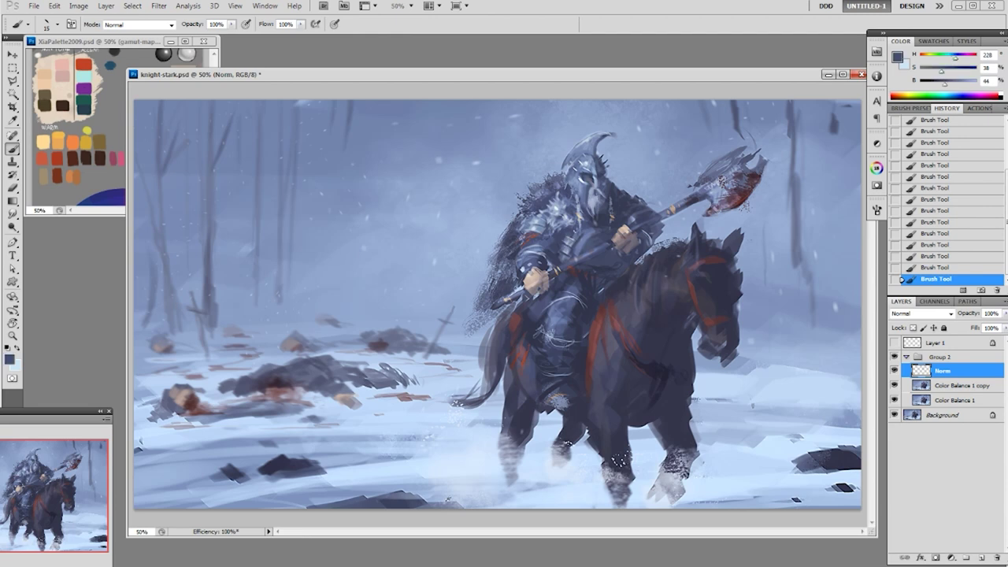
pyautogui.keyDown('alt'); pyautogui.click(586, 222); pyautogui.keyUp('alt')
# - Sample the olive-brown palette swatch, set its brightness to 38%, and dab it onto the chest with a 19 px brush
pyautogui.keyDown('alt'); pyautogui.click(45, 175); pyautogui.keyUp('alt')
pyautogui.moveTo(955, 84); pyautogui.dragTo(940, 84)
pyautogui.rightClick(598, 205)
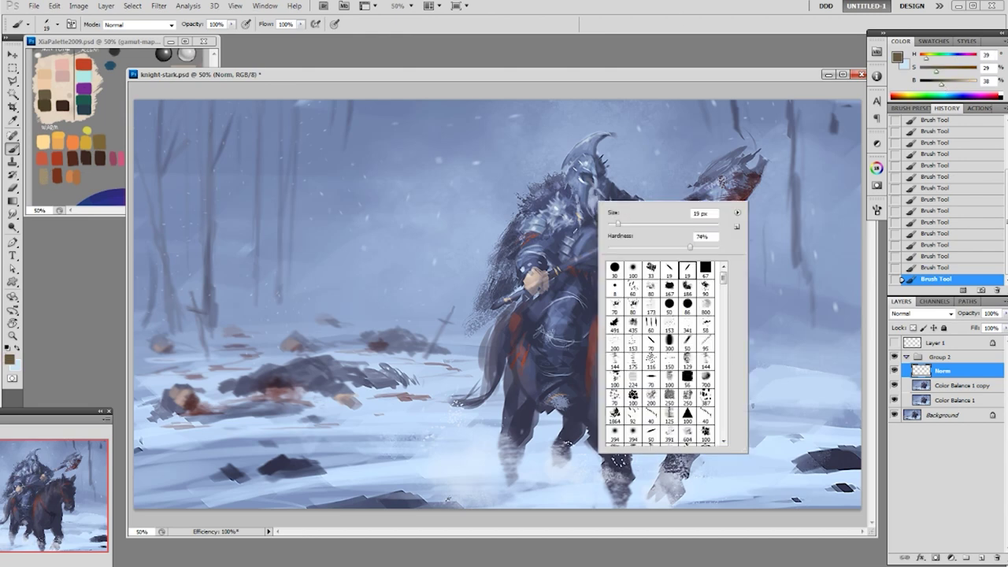
pyautogui.click(569, 235)
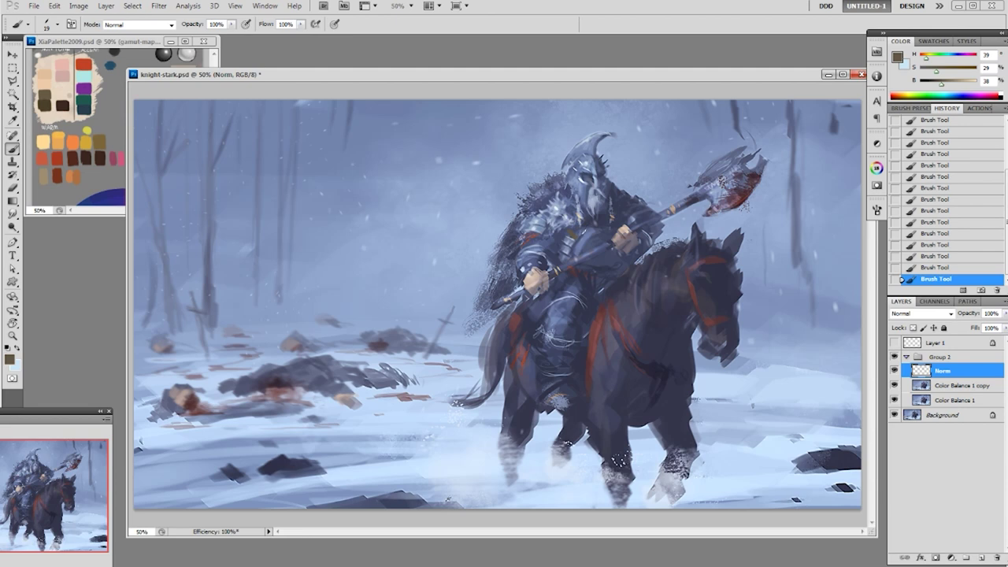
# - Shade around the brown chest accent with sampled navy and pale blue, using 10 px and 15 px brushes
pyautogui.keyDown('alt'); pyautogui.click(592, 239); pyautogui.keyUp('alt')
pyautogui.keyDown('alt'); pyautogui.click(566, 229); pyautogui.keyUp('alt')
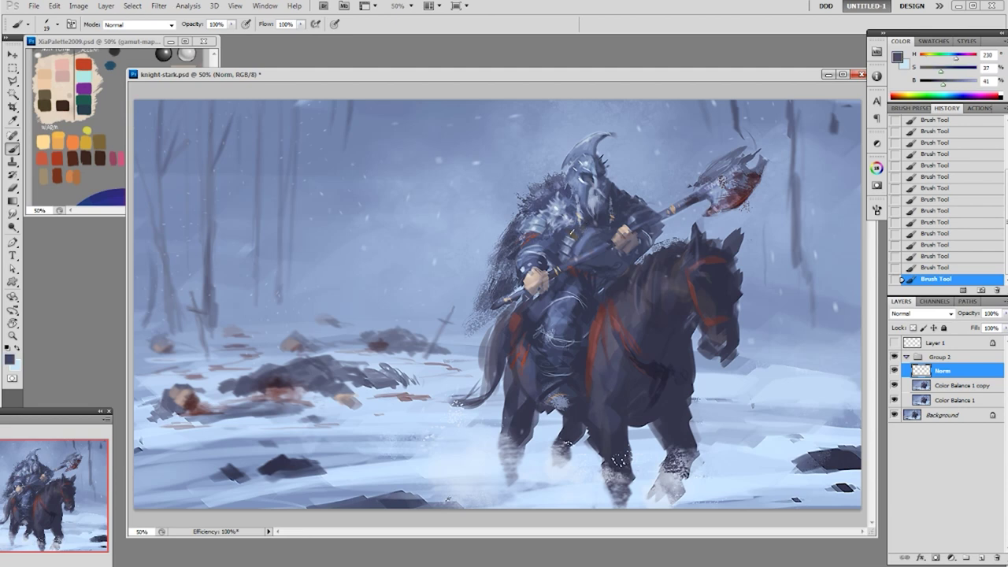
pyautogui.keyDown('alt'); pyautogui.click(575, 237); pyautogui.keyUp('alt')
pyautogui.keyDown('alt'); pyautogui.click(571, 211); pyautogui.keyUp('alt')
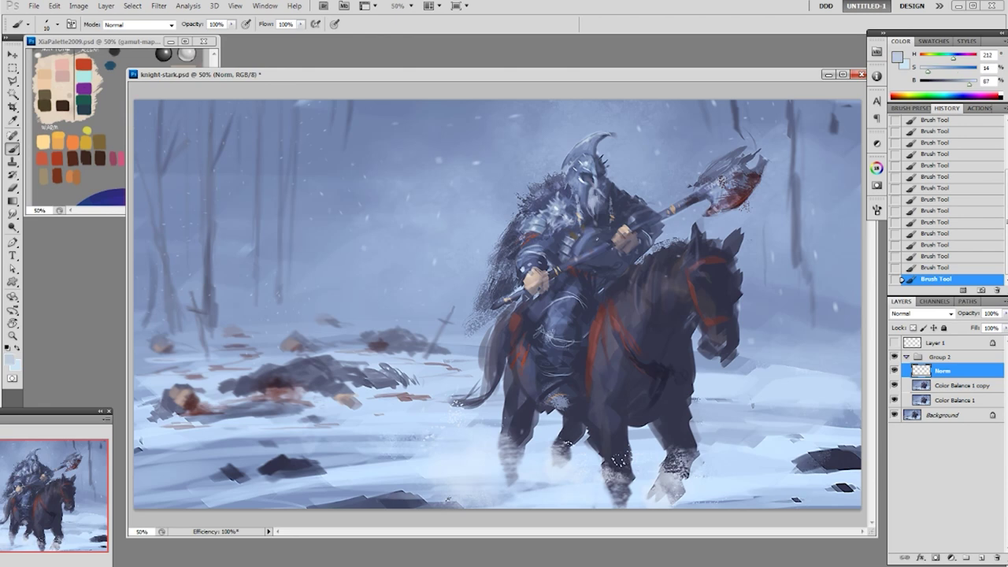
pyautogui.rightClick(592, 239)
pyautogui.click(684, 288)
pyautogui.press('Return')
pyautogui.keyDown('alt'); pyautogui.click(591, 225); pyautogui.keyUp('alt')
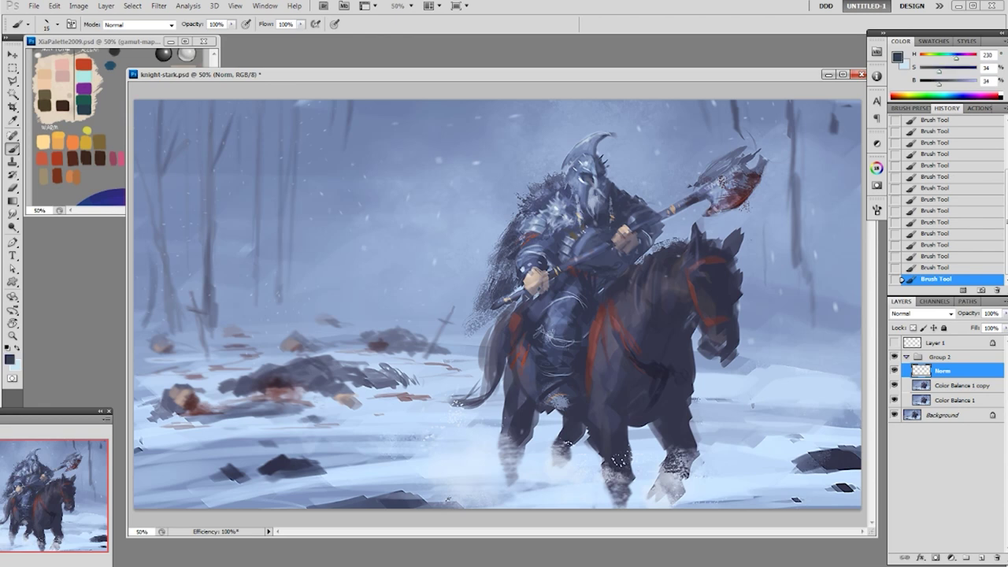
# - Step back through the history to undo the most recent brush strokes
pyautogui.click(951, 267)
pyautogui.click(958, 245)
pyautogui.click(957, 233)
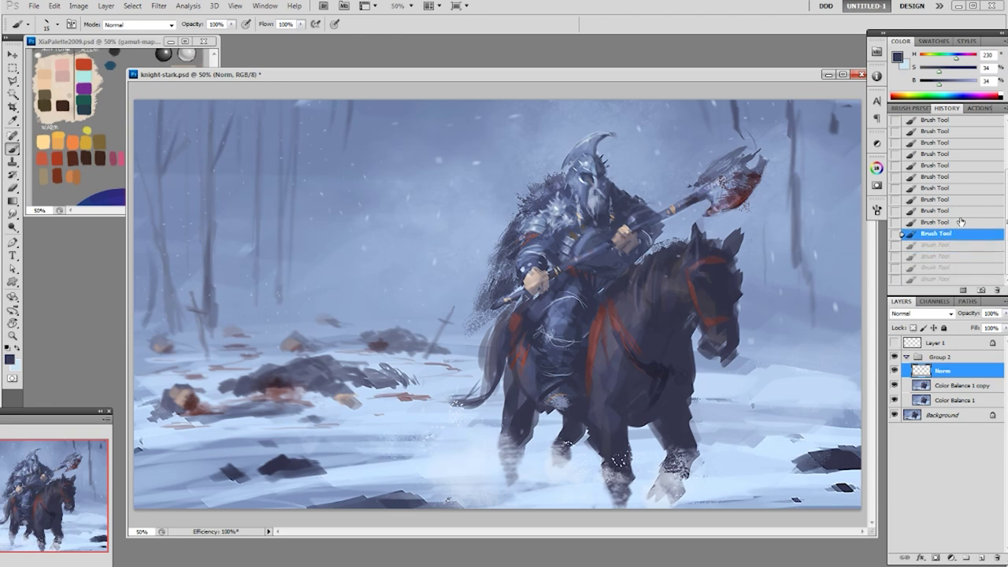
# - Rework the chest fitting and surrounding plate with sampled grey-brown and blue tones, enlarging the brush from 15 to 30 px
pyautogui.keyDown('alt'); pyautogui.click(580, 230); pyautogui.keyUp('alt')
pyautogui.moveTo(581, 231); pyautogui.dragTo(587, 236)
pyautogui.keyDown('alt'); pyautogui.click(576, 235); pyautogui.keyUp('alt')
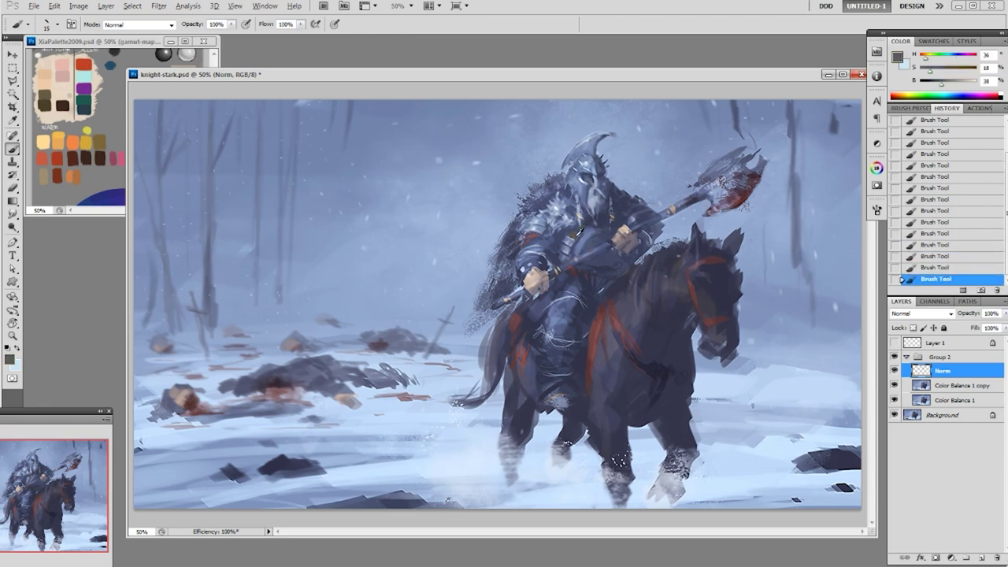
pyautogui.keyDown('alt'); pyautogui.click(584, 227); pyautogui.keyUp('alt')
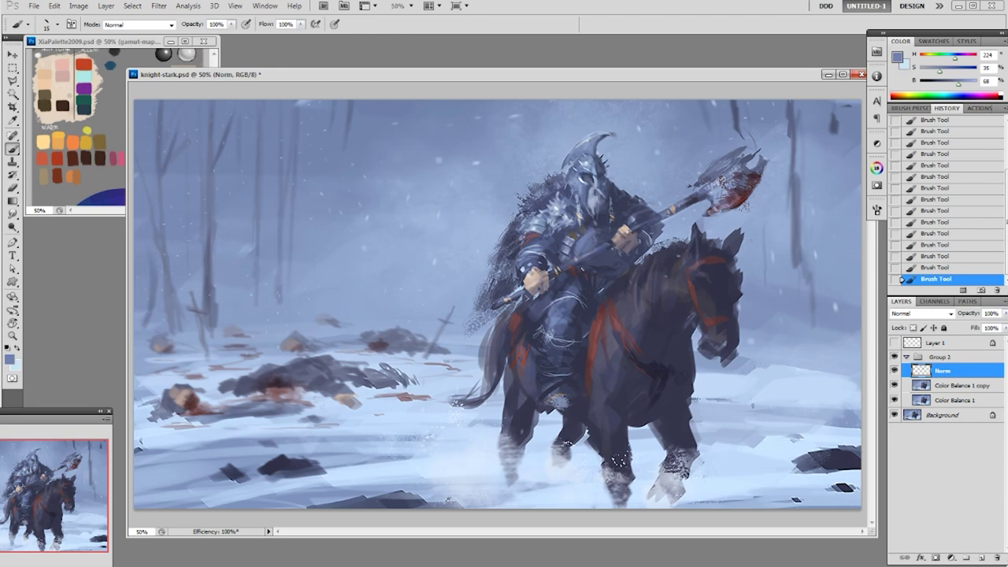
pyautogui.keyDown('alt'); pyautogui.click(611, 230); pyautogui.keyUp('alt')
pyautogui.keyDown('alt'); pyautogui.click(592, 240); pyautogui.keyUp('alt')
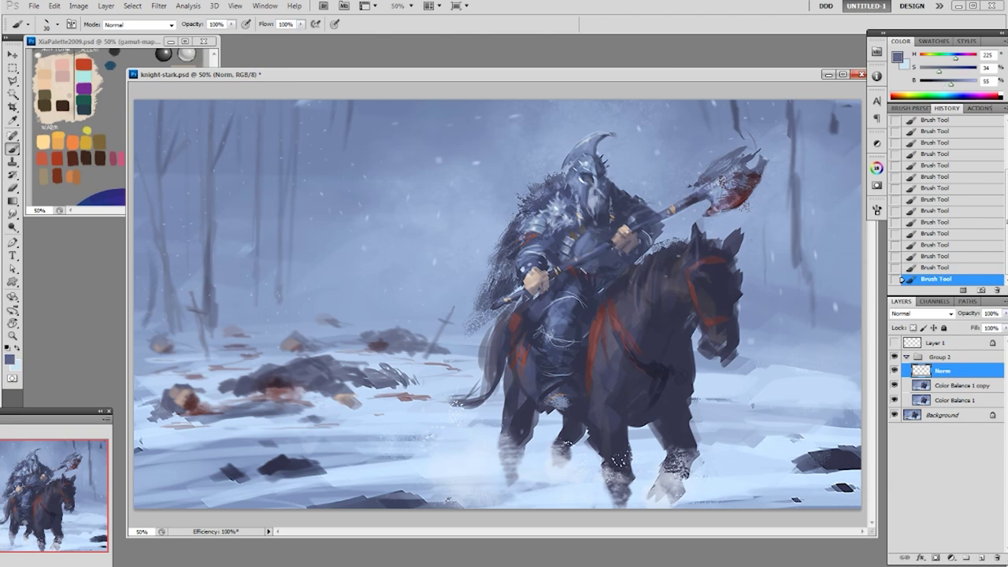
pyautogui.keyDown('alt'); pyautogui.click(588, 276); pyautogui.keyUp('alt')
pyautogui.keyDown('alt'); pyautogui.click(562, 210); pyautogui.keyUp('alt')
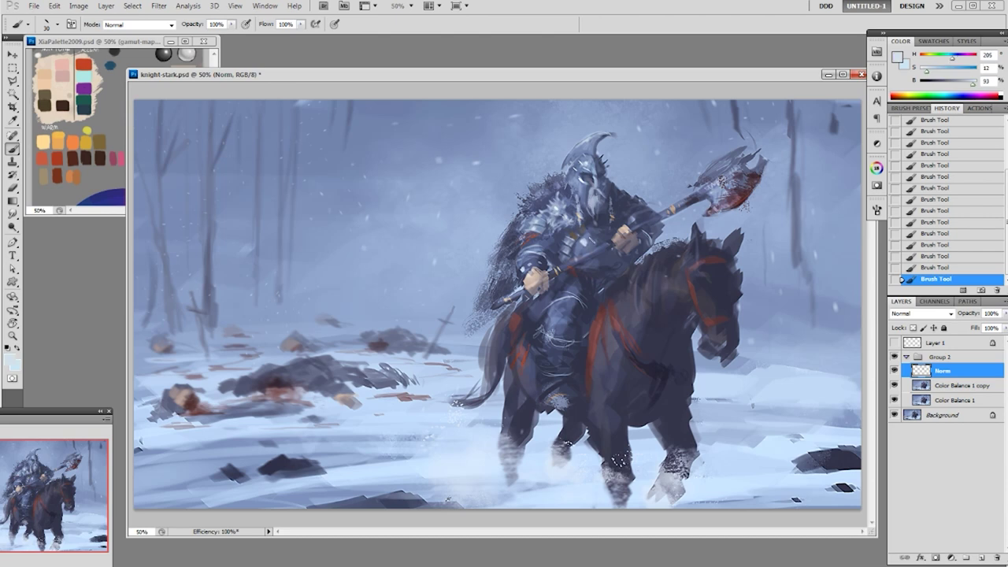
# - Block in the rounded breastplate between the knight's hands with sampled mid-blues and the 30 px brush
pyautogui.keyDown('alt'); pyautogui.click(574, 239); pyautogui.keyUp('alt')
pyautogui.moveTo(576, 240); pyautogui.dragTo(578, 247)
pyautogui.keyDown('alt'); pyautogui.click(588, 242); pyautogui.keyUp('alt')
pyautogui.keyDown('alt'); pyautogui.click(568, 242); pyautogui.keyUp('alt')
pyautogui.keyDown('alt'); pyautogui.click(592, 239); pyautogui.keyUp('alt')
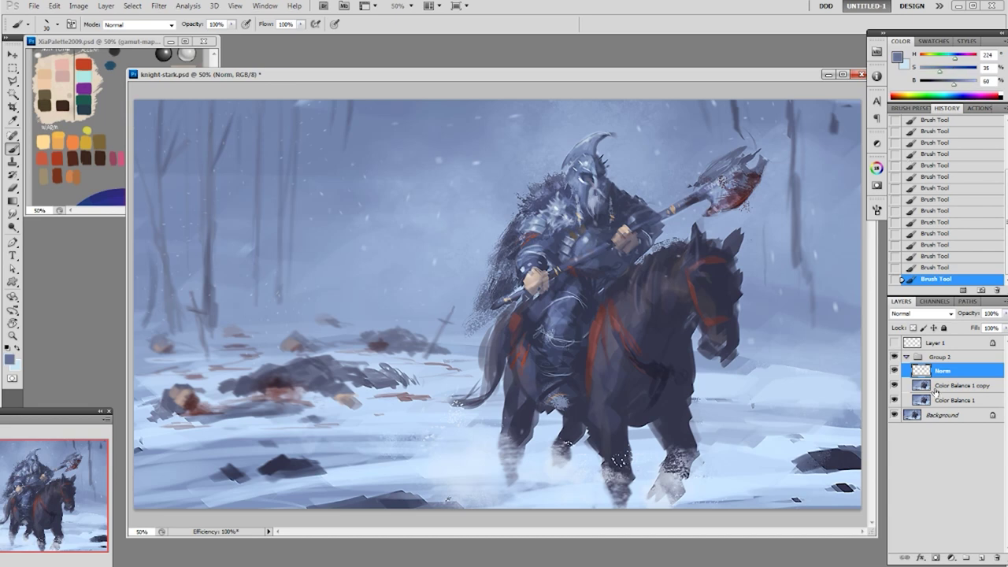
# - Shade the lower breastplate along the axe handle and add fine pale highlights above it with the brush at 10 px
pyautogui.keyDown('alt'); pyautogui.click(583, 245); pyautogui.keyUp('alt')
pyautogui.keyDown('alt'); pyautogui.click(594, 264); pyautogui.keyUp('alt')
pyautogui.moveTo(588, 270)
pyautogui.mouseDown()
pyautogui.moveTo(576, 273)
pyautogui.moveTo(591, 269)
pyautogui.mouseUp()
pyautogui.keyDown('alt'); pyautogui.click(605, 259); pyautogui.keyUp('alt')
pyautogui.keyDown('alt'); pyautogui.click(592, 240); pyautogui.keyUp('alt')
pyautogui.keyDown('alt'); pyautogui.click(586, 237); pyautogui.keyUp('alt')
pyautogui.keyDown('alt'); pyautogui.click(592, 231); pyautogui.keyUp('alt')
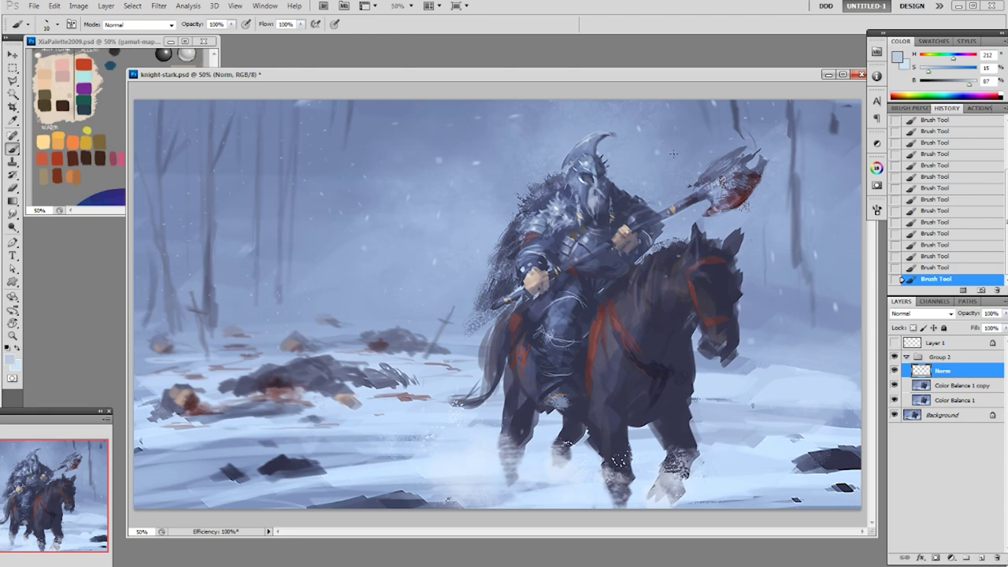
# - Choose a textured brush and blend sampled mid-blue and navy tones across the breastplate, reducing the size from 80 to 50 px
pyautogui.rightClick(674, 153)
pyautogui.click(688, 273)
pyautogui.keyDown('alt'); pyautogui.click(587, 242); pyautogui.keyUp('alt')
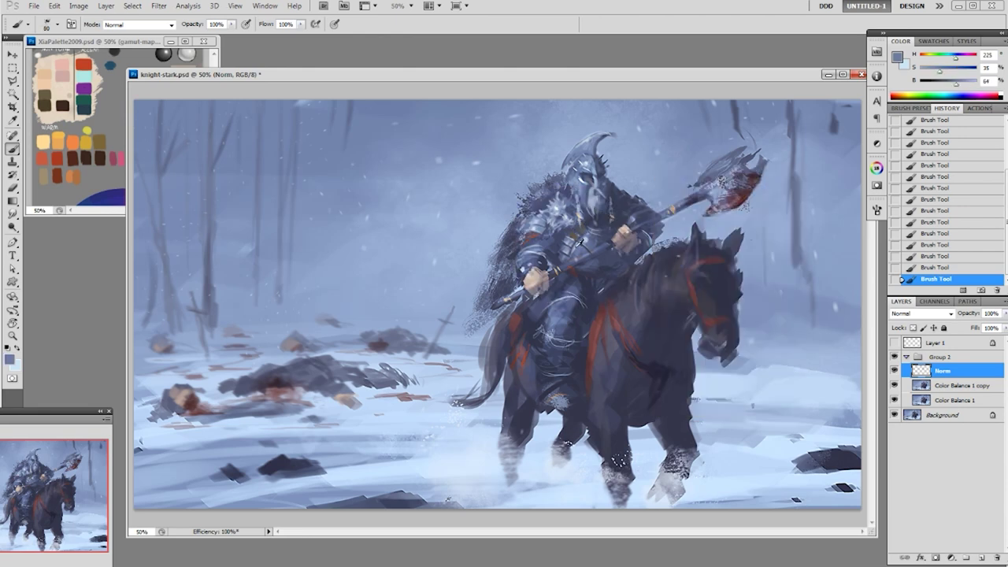
pyautogui.keyDown('alt'); pyautogui.click(569, 243); pyautogui.keyUp('alt')
pyautogui.keyDown('alt'); pyautogui.click(593, 239); pyautogui.keyUp('alt')
pyautogui.keyDown('alt'); pyautogui.click(595, 243); pyautogui.keyUp('alt')
pyautogui.keyDown('alt'); pyautogui.click(595, 238); pyautogui.keyUp('alt')
pyautogui.keyDown('alt'); pyautogui.click(594, 241); pyautogui.keyUp('alt')
pyautogui.keyDown('alt'); pyautogui.click(612, 256); pyautogui.keyUp('alt')
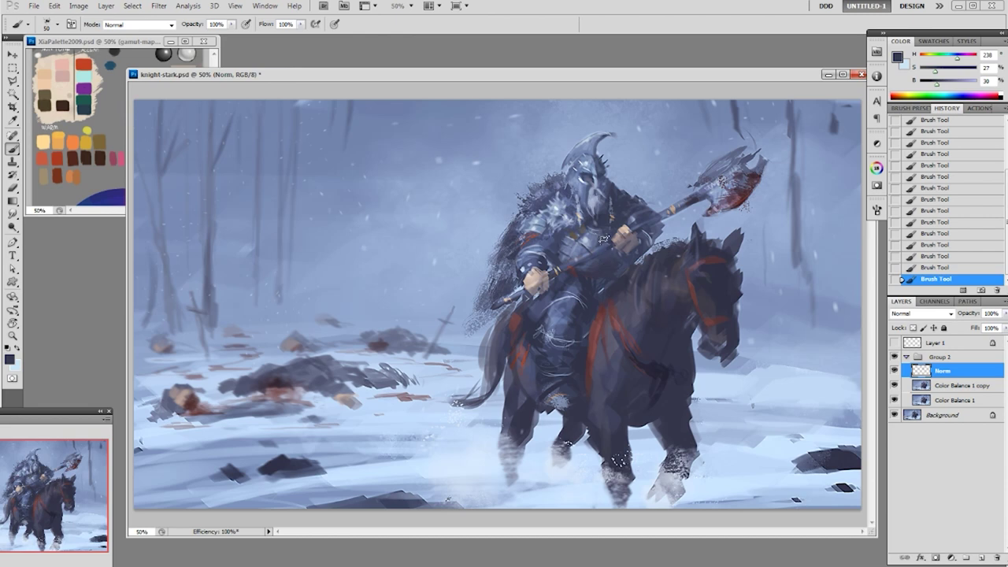
# - Texture the breastplate and the area around the axe handle with the 50 px brush, alternating sampled light and dark blues
pyautogui.keyDown('alt'); pyautogui.click(601, 240); pyautogui.keyUp('alt')
pyautogui.keyDown('alt'); pyautogui.click(603, 241); pyautogui.keyUp('alt')
pyautogui.keyDown('alt'); pyautogui.click(602, 251); pyautogui.keyUp('alt')
pyautogui.keyDown('alt'); pyautogui.click(578, 260); pyautogui.keyUp('alt')
pyautogui.keyDown('alt'); pyautogui.click(592, 261); pyautogui.keyUp('alt')
pyautogui.keyDown('alt'); pyautogui.click(581, 244); pyautogui.keyUp('alt')
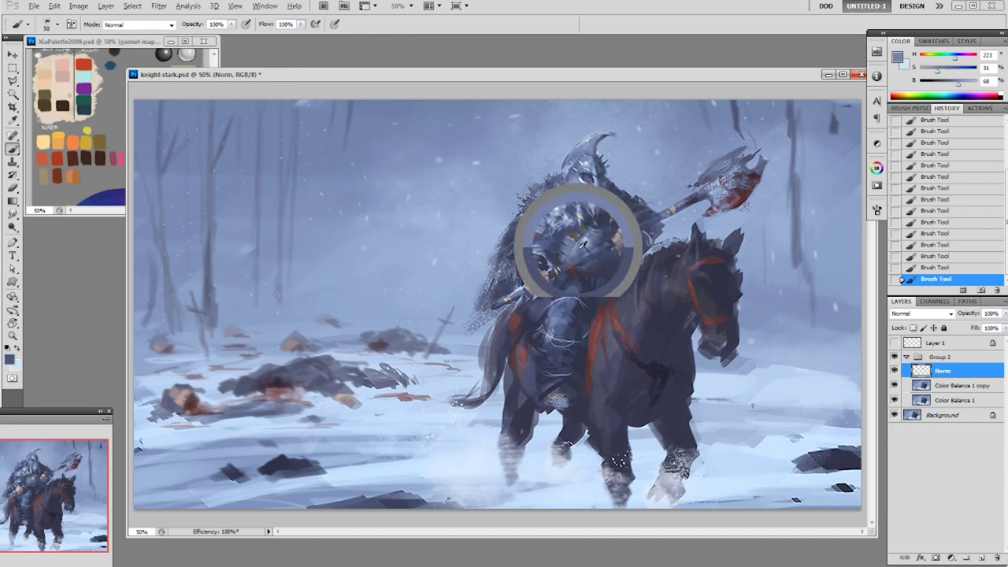
pyautogui.keyDown('alt'); pyautogui.click(578, 268); pyautogui.keyUp('alt')
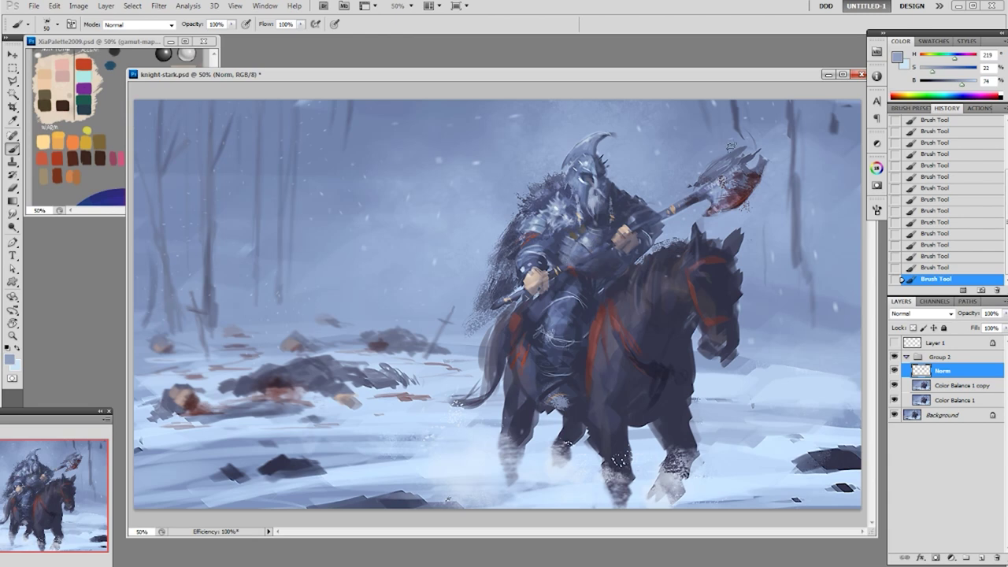
pyautogui.keyDown('alt'); pyautogui.click(596, 221); pyautogui.keyUp('alt')
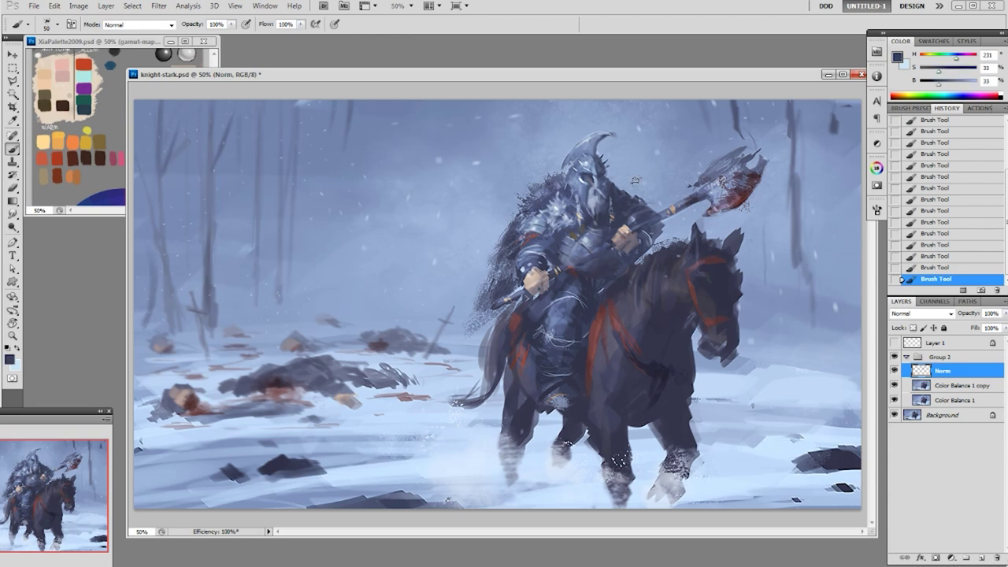
# - Pick another brush, reduce its size, and touch up the chest and forearm armour with sampled tones
pyautogui.rightClick(575, 235)
pyautogui.click(619, 327)
pyautogui.click(578, 219)
pyautogui.keyDown('alt'); pyautogui.click(565, 232); pyautogui.keyUp('alt')
pyautogui.press('[')
pyautogui.press('[')
pyautogui.press('[')
pyautogui.press('[')
pyautogui.press('[')
pyautogui.press('[')
pyautogui.press('[')
pyautogui.press('[')
pyautogui.keyDown('alt'); pyautogui.click(550, 252); pyautogui.keyUp('alt')
# - Compare the painting with Group 2 hidden and shown, and save the document
pyautogui.click(894, 357)
pyautogui.click(893, 357)
pyautogui.hotkey('ctrl', 's')
# - Select a 19 px brush and paint sampled blue tones onto the knight's upper arm and the cloak edge beside it
pyautogui.rightClick(570, 275)
pyautogui.click(646, 343)
pyautogui.keyDown('alt'); pyautogui.click(537, 222); pyautogui.keyUp('alt')
pyautogui.keyDown('alt'); pyautogui.click(516, 255); pyautogui.keyUp('alt')
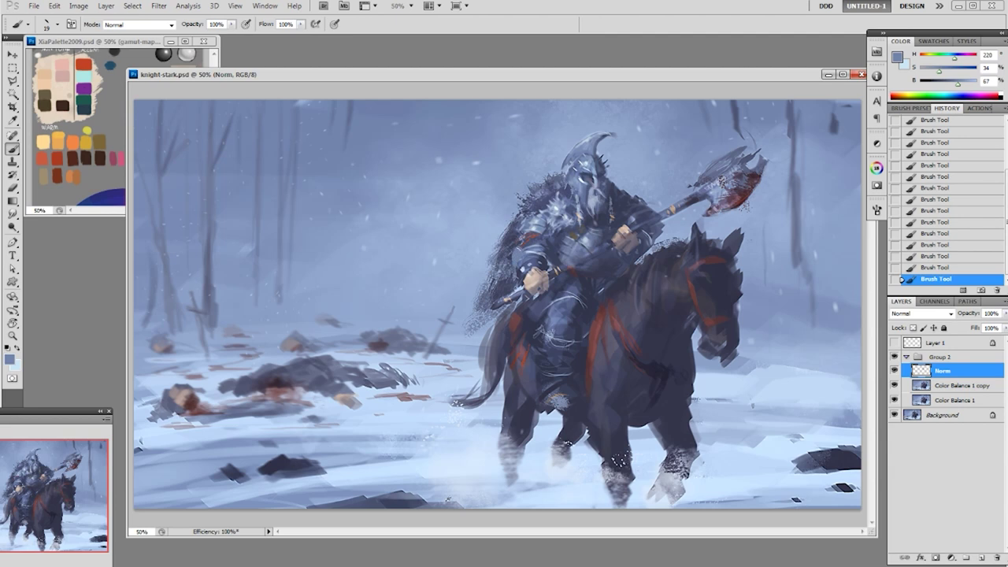
pyautogui.keyDown('alt'); pyautogui.click(518, 260); pyautogui.keyUp('alt')
pyautogui.keyDown('alt'); pyautogui.click(538, 226); pyautogui.keyUp('alt')
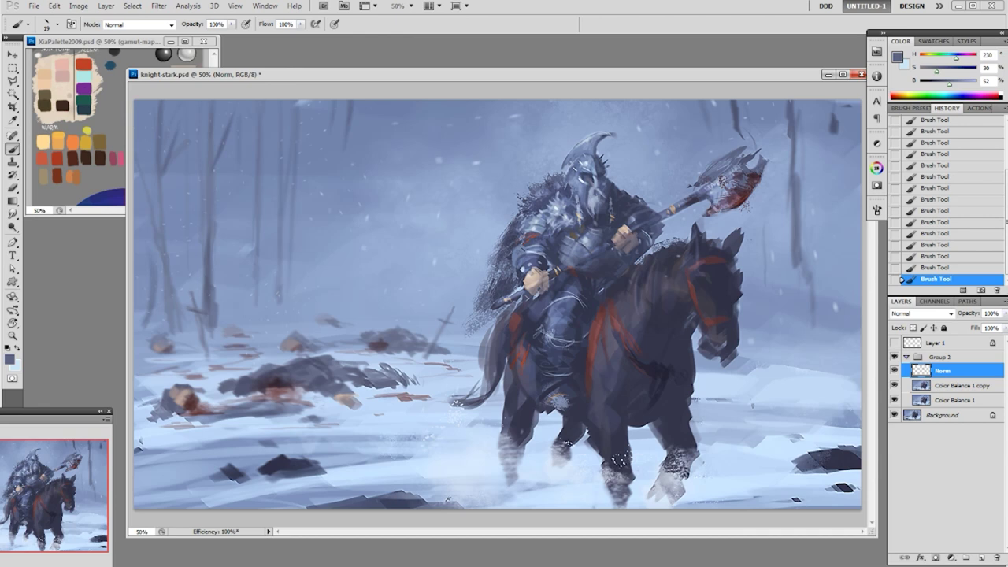
# - Add small pale and mid-blue highlights to the elbow armour beside the cloak, reducing the brush to 10 px
pyautogui.keyDown('alt'); pyautogui.click(538, 224); pyautogui.keyUp('alt')
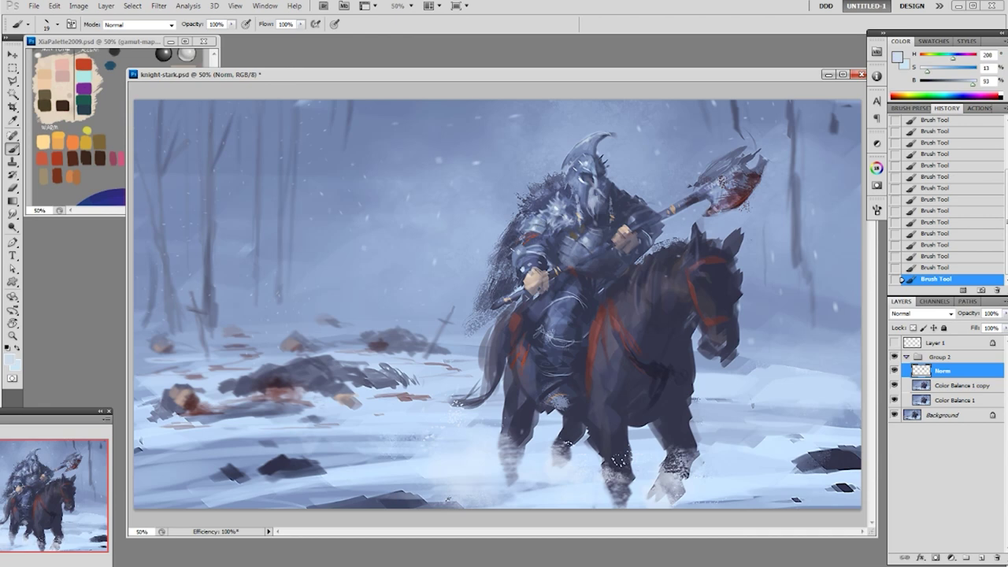
pyautogui.moveTo(528, 250); pyautogui.dragTo(512, 247)
pyautogui.rightClick(529, 249)
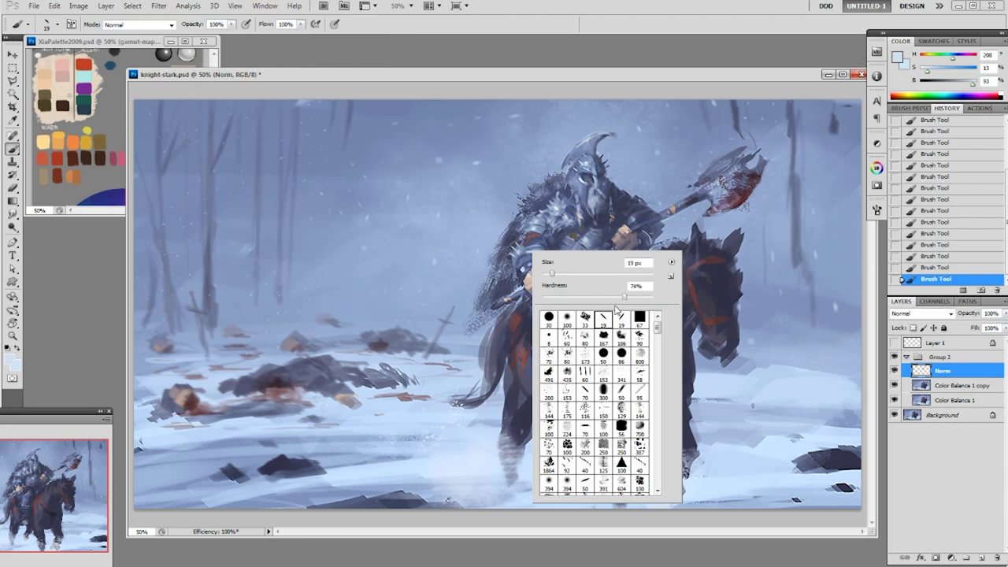
pyautogui.press('Escape')
pyautogui.keyDown('alt'); pyautogui.click(588, 160); pyautogui.keyUp('alt')
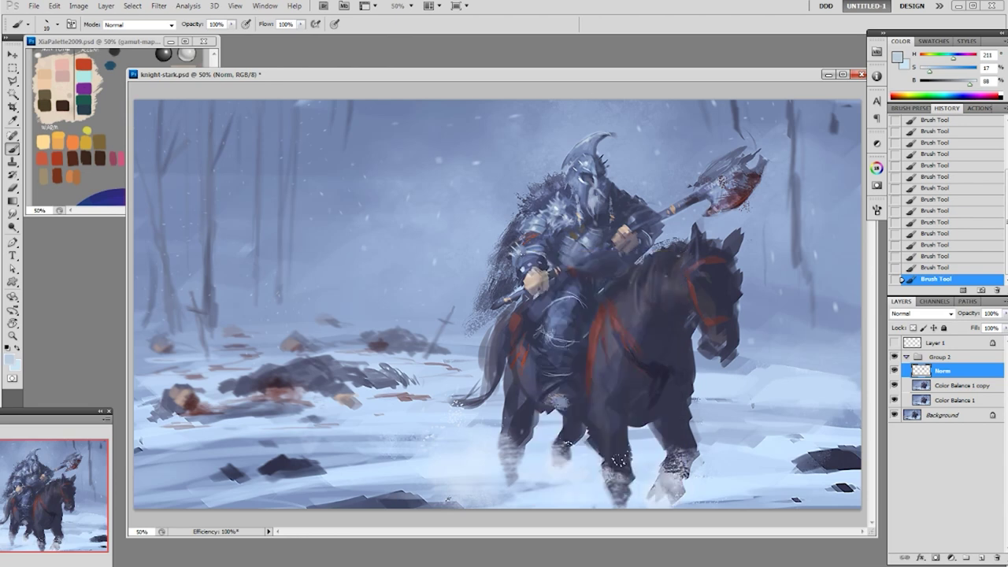
pyautogui.keyDown('alt'); pyautogui.click(522, 257); pyautogui.keyUp('alt')
pyautogui.keyDown('alt'); pyautogui.click(514, 253); pyautogui.keyUp('alt')
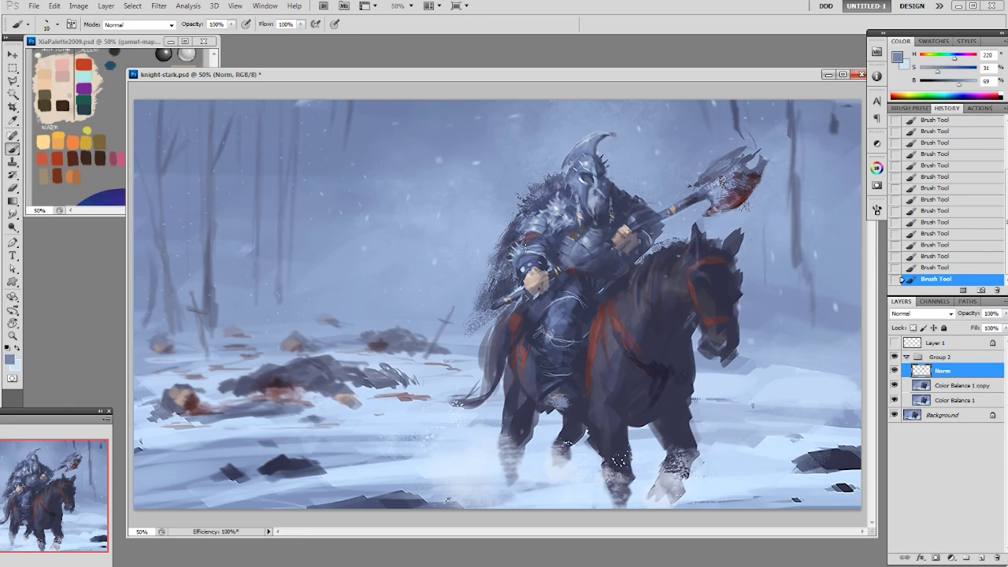
# - Choose a 19 px brush and touch up the elbow spikes and helmet eye area with sampled dark and mid blues
pyautogui.keyDown('alt'); pyautogui.click(596, 214); pyautogui.keyUp('alt')
pyautogui.rightClick(526, 291)
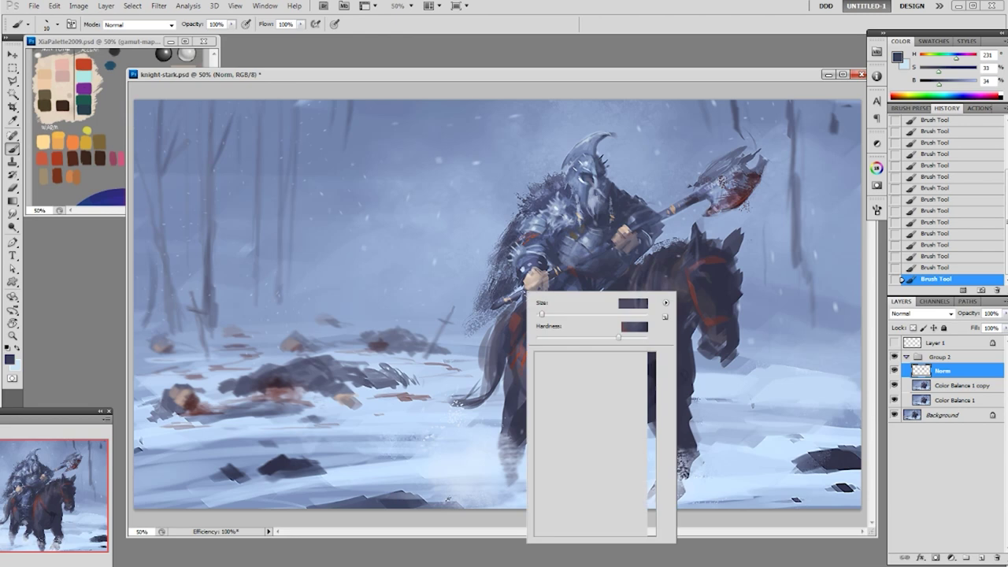
pyautogui.doubleClick(613, 362)
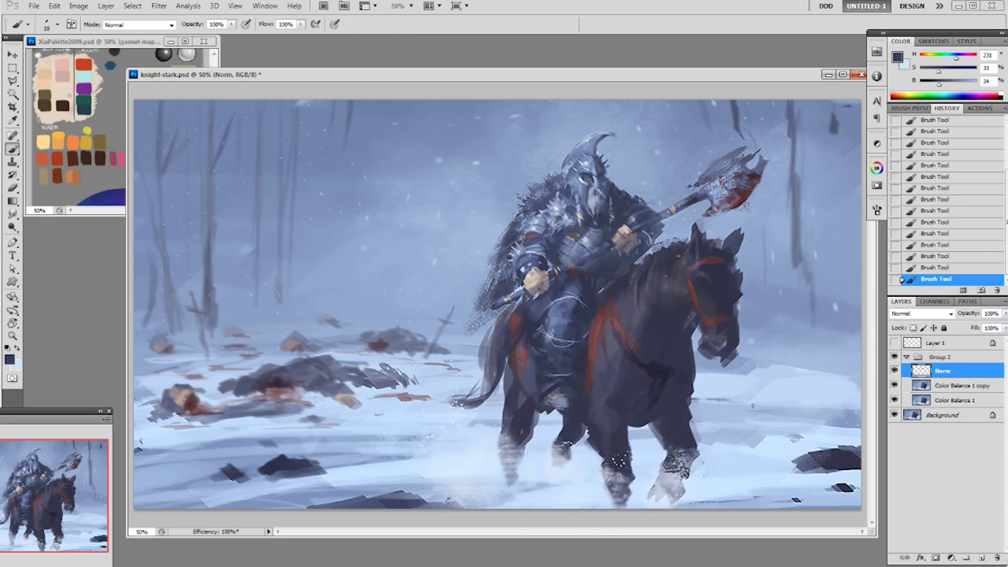
pyautogui.keyDown('alt'); pyautogui.click(525, 252); pyautogui.keyUp('alt')
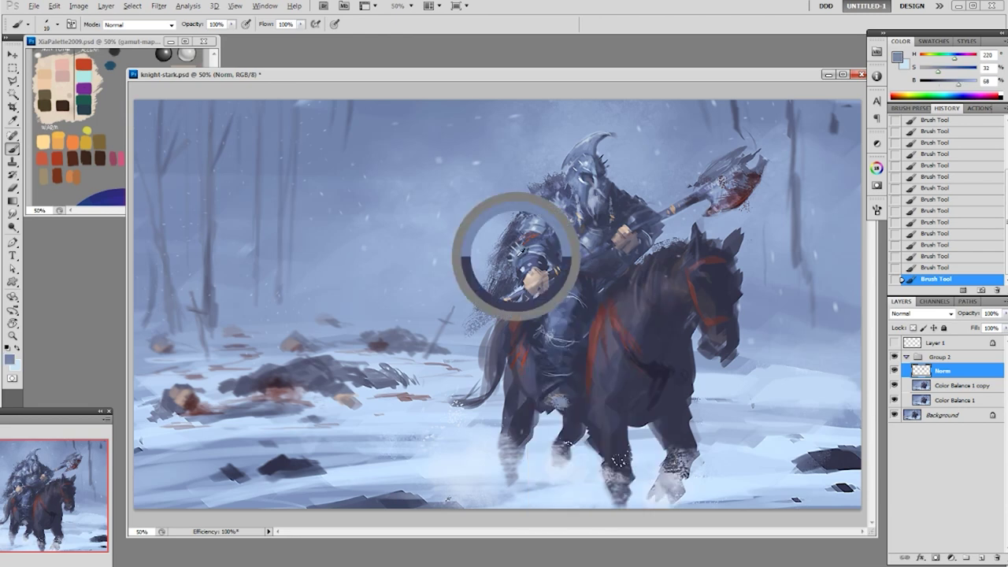
pyautogui.moveTo(589, 176); pyautogui.dragTo(585, 179)
pyautogui.keyDown('alt'); pyautogui.click(587, 179); pyautogui.keyUp('alt')
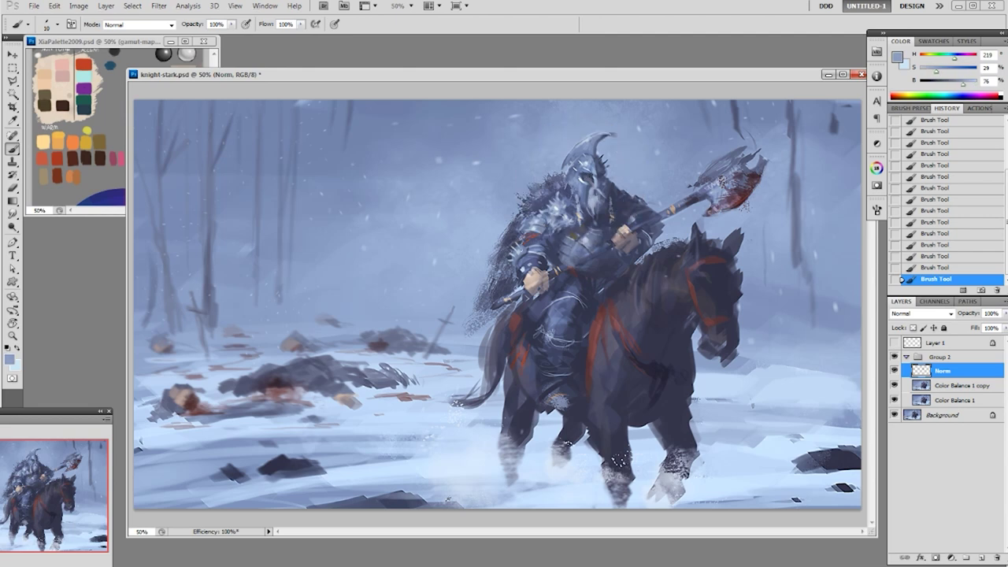
# - Mix a lighter blue and paint the elbow and upper forearm plates, alternating it with tones sampled from the axe head and arm
pyautogui.moveTo(963, 84); pyautogui.dragTo(927, 71)
pyautogui.keyDown('alt'); pyautogui.click(722, 181); pyautogui.keyUp('alt')
pyautogui.keyDown('alt'); pyautogui.click(524, 250); pyautogui.keyUp('alt')
pyautogui.keyDown('alt'); pyautogui.click(531, 244); pyautogui.keyUp('alt')
pyautogui.keyDown('alt'); pyautogui.click(528, 244); pyautogui.keyUp('alt')
pyautogui.keyDown('alt'); pyautogui.click(537, 249); pyautogui.keyUp('alt')
pyautogui.keyDown('alt'); pyautogui.click(529, 265); pyautogui.keyUp('alt')
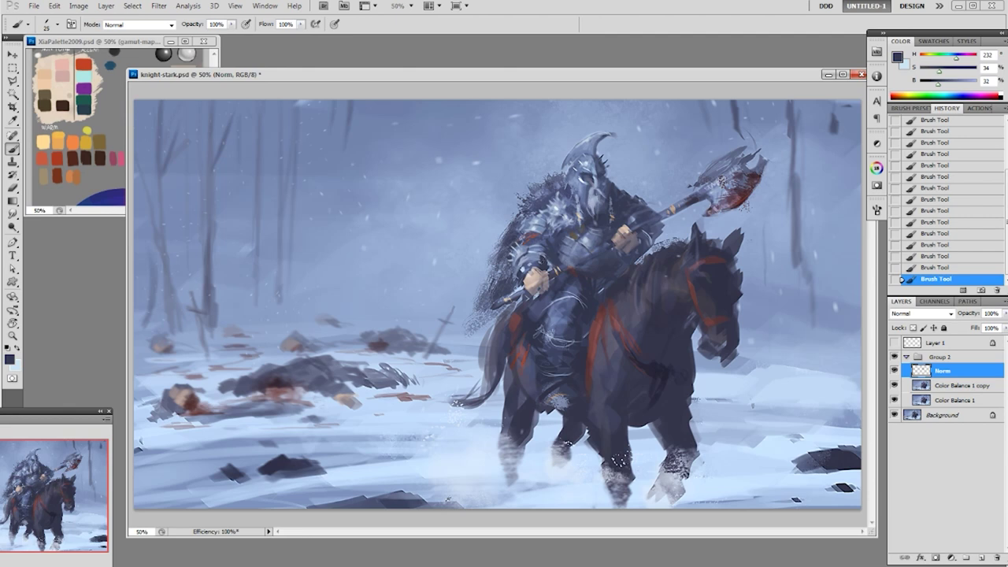
# - Model the forearm guard above the gripping hand with alternating sampled dark and mid blues
pyautogui.keyDown('alt'); pyautogui.click(529, 265); pyautogui.keyUp('alt')
pyautogui.keyDown('alt'); pyautogui.click(524, 262); pyautogui.keyUp('alt')
pyautogui.keyDown('alt'); pyautogui.click(529, 264); pyautogui.keyUp('alt')
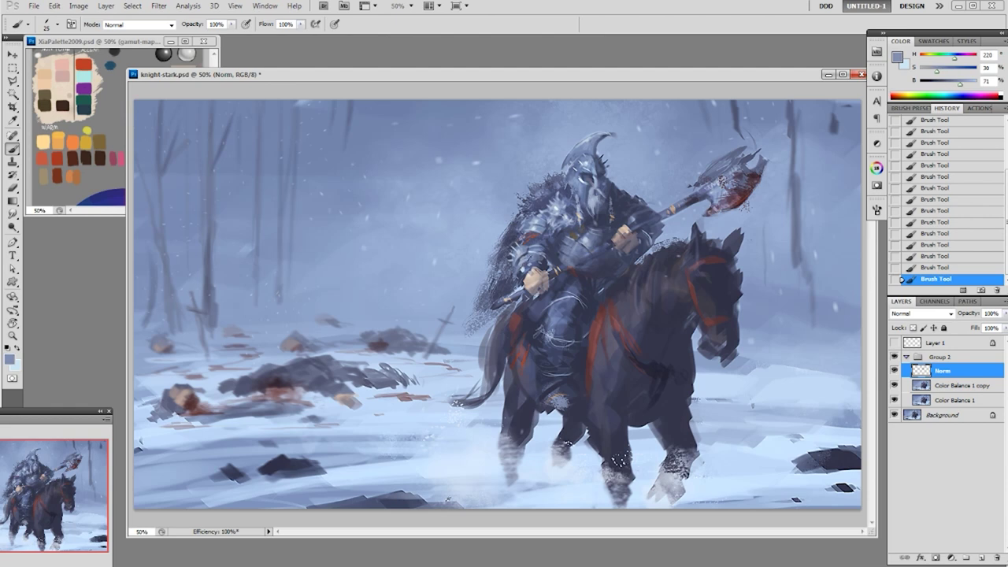
pyautogui.keyDown('alt'); pyautogui.click(529, 264); pyautogui.keyUp('alt')
pyautogui.keyDown('alt'); pyautogui.click(529, 265); pyautogui.keyUp('alt')
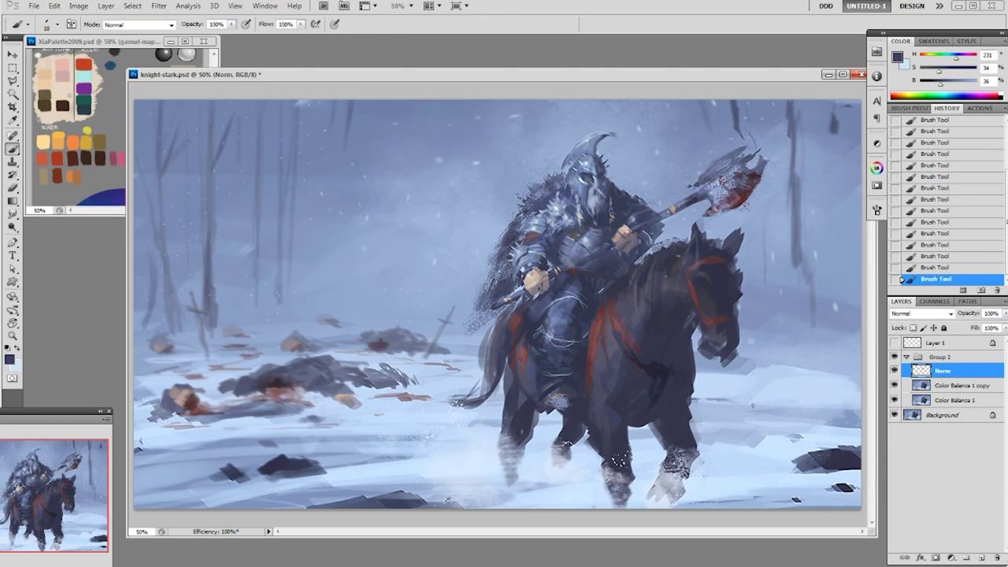
# - Detail the forearm guard with a 10 px brush, using sampled blues and a desaturated pale blue for highlights
pyautogui.keyDown('alt'); pyautogui.click(530, 264); pyautogui.keyUp('alt')
pyautogui.keyDown('alt'); pyautogui.click(529, 264); pyautogui.keyUp('alt')
pyautogui.keyDown('alt'); pyautogui.click(542, 262); pyautogui.keyUp('alt')
pyautogui.keyDown('alt'); pyautogui.click(531, 253); pyautogui.keyUp('alt')
pyautogui.moveTo(968, 85); pyautogui.dragTo(926, 71)
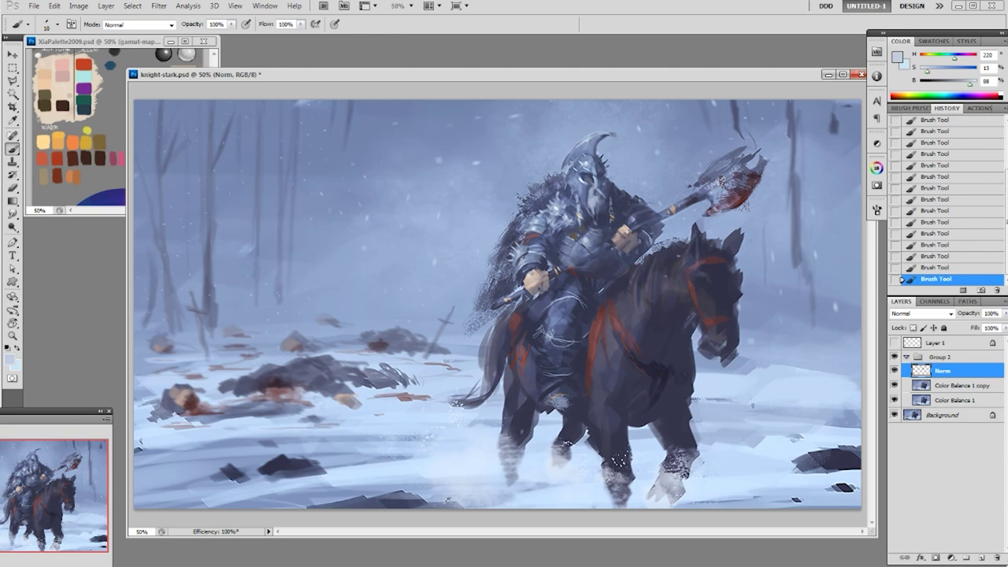
pyautogui.keyDown('alt'); pyautogui.click(528, 265); pyautogui.keyUp('alt')
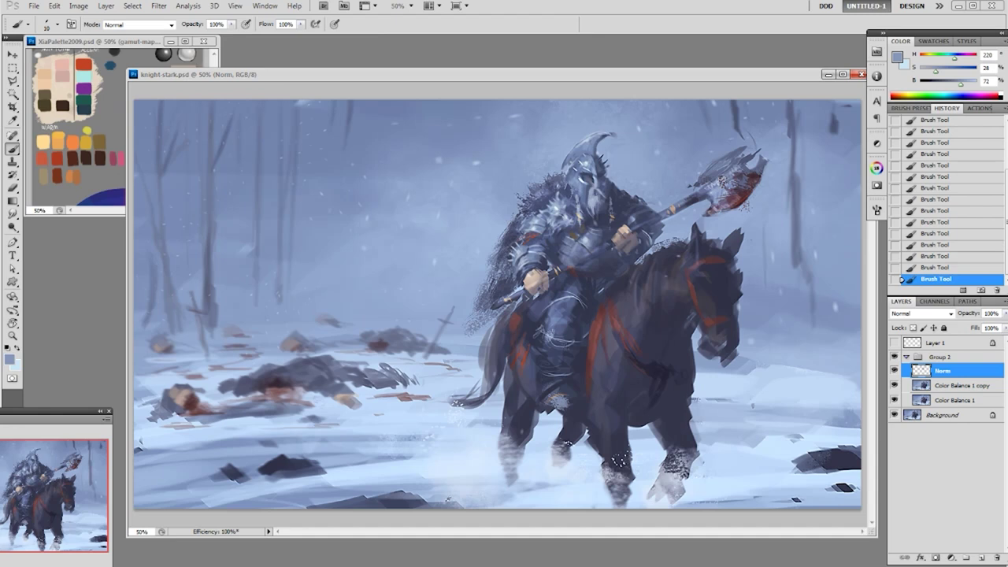
# - Add a new layer named Norm above the existing Norm layer and pick a 20 px brush with a blue sampled from the helmet
pyautogui.keyDown('alt'); pyautogui.click(596, 146); pyautogui.keyUp('alt')
pyautogui.hotkey('ctrl', 'shift', 'n')
pyautogui.rightClick(596, 153)
pyautogui.click(688, 222)
pyautogui.click(618, 103)
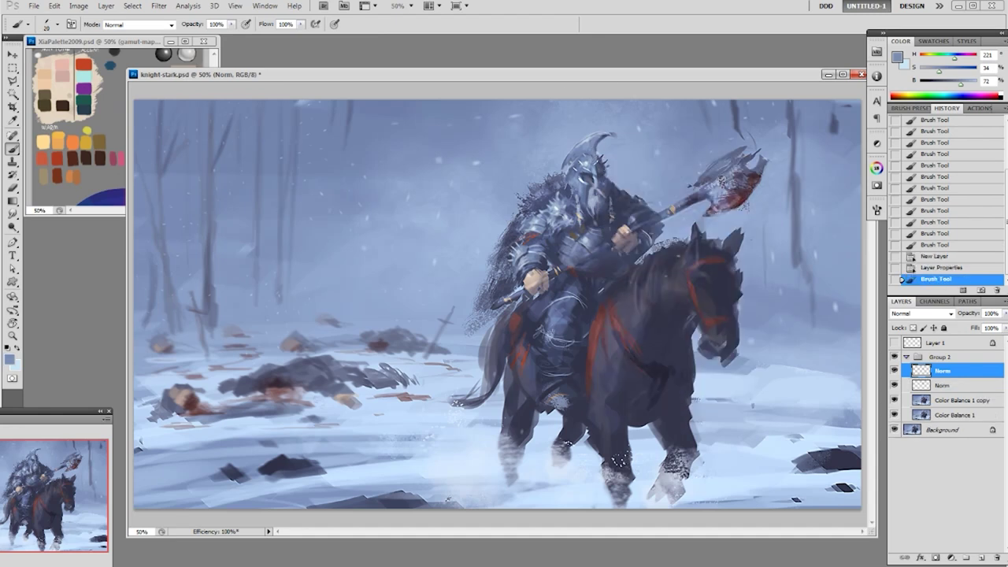
# - Repaint the helmet's forehead and brow with sampled blues, undoing the last unwanted stroke
pyautogui.moveTo(589, 147)
pyautogui.mouseDown()
pyautogui.moveTo(599, 137)
pyautogui.moveTo(588, 175)
pyautogui.moveTo(593, 160)
pyautogui.mouseUp()
pyautogui.keyDown('alt'); pyautogui.click(594, 140); pyautogui.keyUp('alt')
pyautogui.keyDown('alt'); pyautogui.click(593, 161); pyautogui.keyUp('alt')
pyautogui.keyDown('alt'); pyautogui.click(589, 173); pyautogui.keyUp('alt')
pyautogui.keyDown('alt'); pyautogui.click(589, 173); pyautogui.keyUp('alt')
pyautogui.keyDown('alt'); pyautogui.click(592, 169); pyautogui.keyUp('alt')
pyautogui.hotkey('ctrl', 'z')
# - Build up the helmet's front plane above the eye slit with sampled light and dark blues
pyautogui.keyDown('alt'); pyautogui.click(596, 164); pyautogui.keyUp('alt')
pyautogui.keyDown('alt'); pyautogui.click(598, 163); pyautogui.keyUp('alt')
pyautogui.moveTo(593, 162); pyautogui.dragTo(594, 160)
pyautogui.keyDown('alt'); pyautogui.click(593, 162); pyautogui.keyUp('alt')
pyautogui.keyDown('alt'); pyautogui.click(593, 162); pyautogui.keyUp('alt')
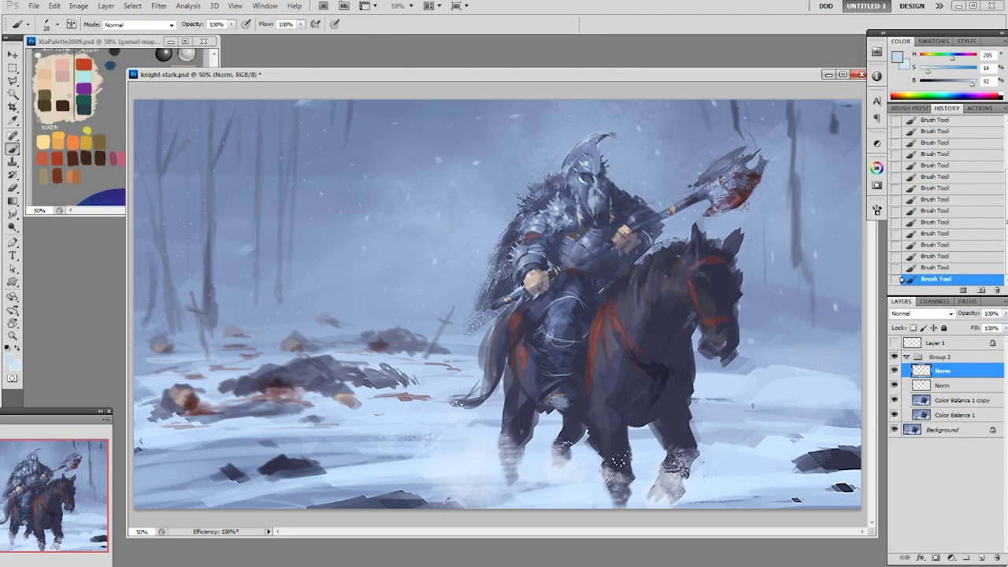
# - Paint over the helmet's curved horn with blues sampled from the helmet and the background sky
pyautogui.keyDown('alt'); pyautogui.click(598, 148); pyautogui.keyUp('alt')
pyautogui.keyDown('alt'); pyautogui.click(601, 140); pyautogui.keyUp('alt')
pyautogui.keyDown('alt'); pyautogui.click(592, 139); pyautogui.keyUp('alt')
pyautogui.keyDown('alt'); pyautogui.click(601, 132); pyautogui.keyUp('alt')
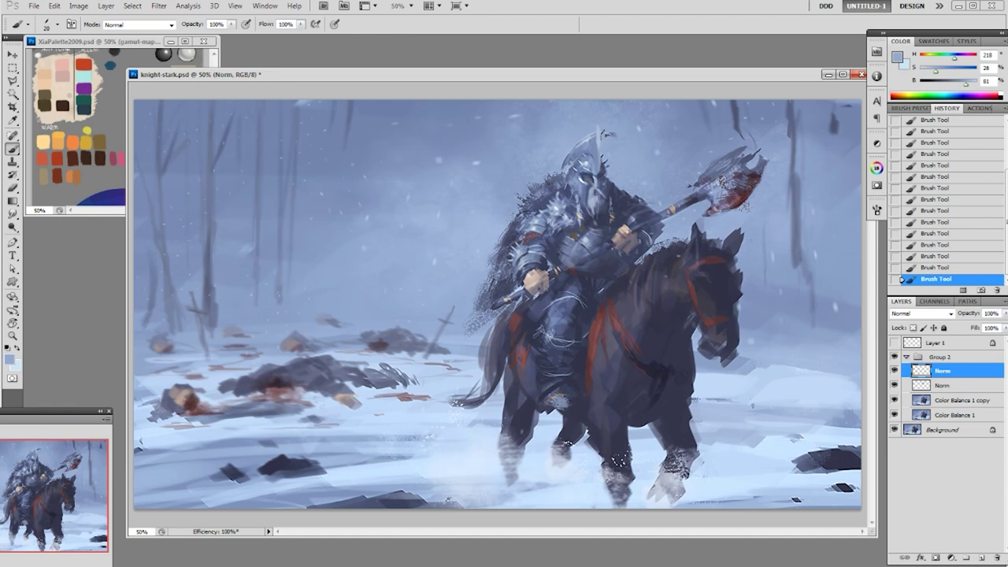
pyautogui.keyDown('alt'); pyautogui.click(617, 128); pyautogui.keyUp('alt')
# - Shape the top of the helmet into a narrow upright point with sampled helmet tones
pyautogui.keyDown('alt'); pyautogui.click(597, 141); pyautogui.keyUp('alt')
pyautogui.keyDown('alt'); pyautogui.click(592, 138); pyautogui.keyUp('alt')
pyautogui.keyDown('alt'); pyautogui.click(593, 150); pyautogui.keyUp('alt')
pyautogui.keyDown('alt'); pyautogui.click(598, 139); pyautogui.keyUp('alt')
pyautogui.keyDown('alt'); pyautogui.click(606, 172); pyautogui.keyUp('alt')
# - Select the 19 px brush and rotate its tip to an angle of 104°
pyautogui.rightClick(638, 150)
pyautogui.click(708, 220)
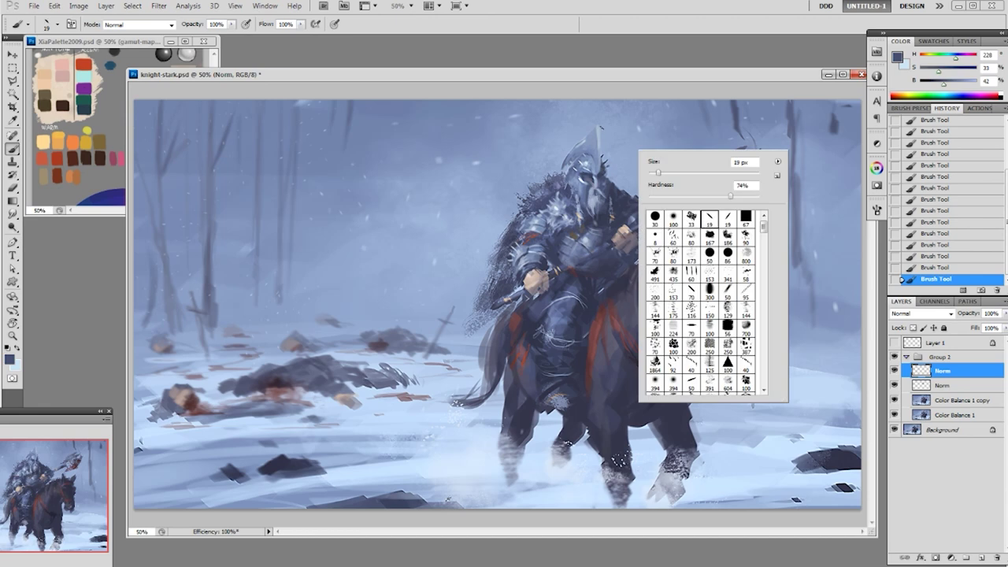
pyautogui.click(877, 211)
pyautogui.moveTo(836, 303); pyautogui.dragTo(834, 301)
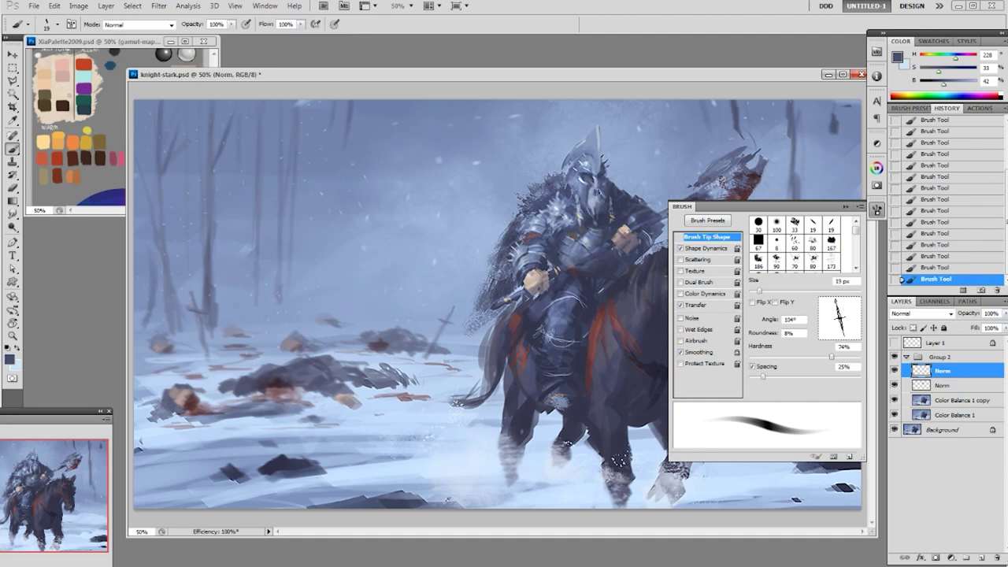
# - Paint the upright spike on the helmet with the angled brush, using sampled pale blues
pyautogui.keyDown('alt'); pyautogui.click(597, 133); pyautogui.keyUp('alt')
pyautogui.keyDown('alt'); pyautogui.click(592, 140); pyautogui.keyUp('alt')
pyautogui.keyDown('alt'); pyautogui.click(587, 154); pyautogui.keyUp('alt')
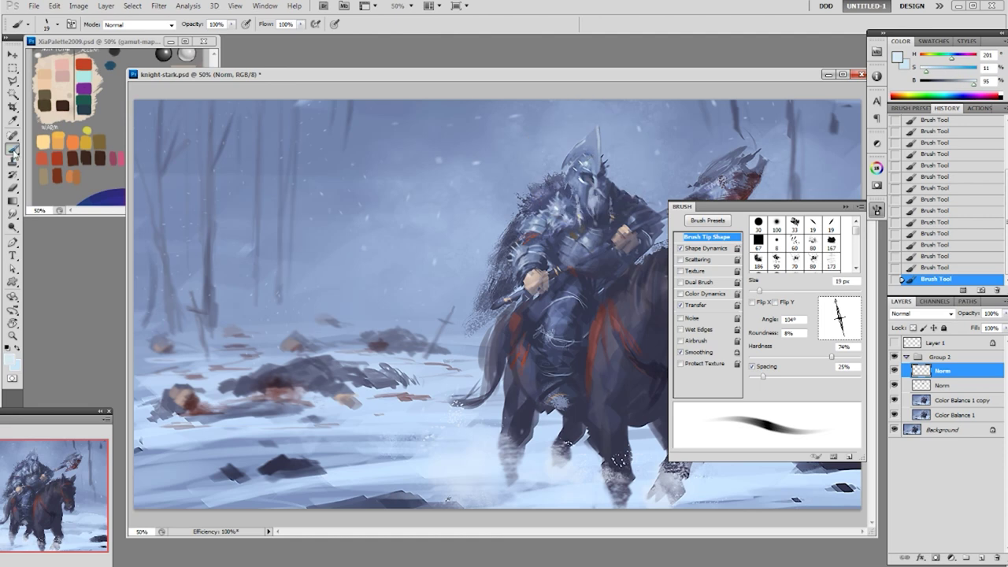
# - Set the Eyedropper's sample size to Point Sample, close the brush settings, and return to the Brush tool
pyautogui.click(12, 120)
pyautogui.click(133, 24)
pyautogui.click(99, 32)
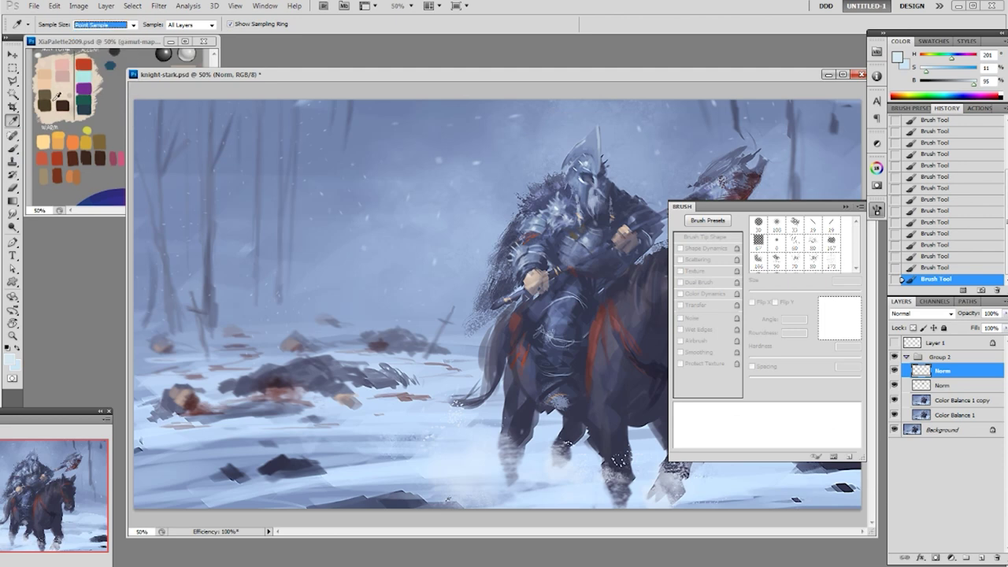
pyautogui.click(602, 115)
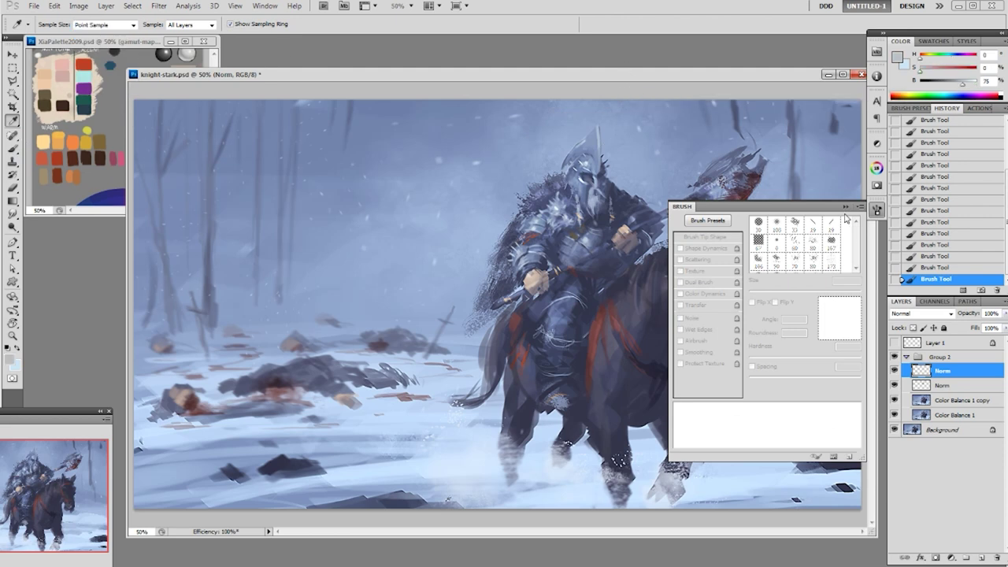
pyautogui.press('F5')
pyautogui.press('b')
# - Highlight the helmet spike with pale blue and clean its outline with the sampled background colour
pyautogui.keyDown('alt'); pyautogui.click(593, 156); pyautogui.keyUp('alt')
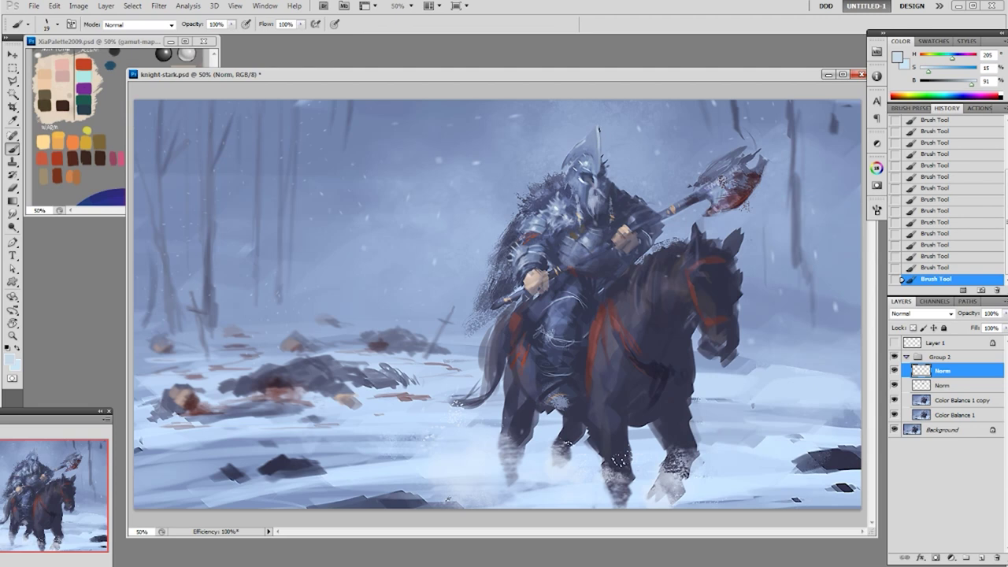
pyautogui.keyDown('alt'); pyautogui.click(581, 126); pyautogui.keyUp('alt')
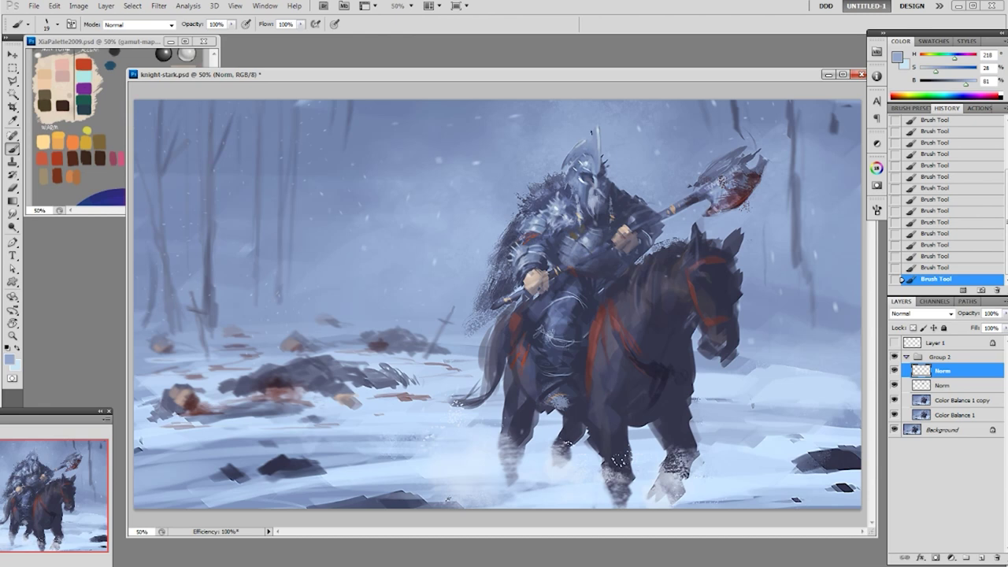
pyautogui.keyDown('alt'); pyautogui.click(600, 128); pyautogui.keyUp('alt')
pyautogui.keyDown('alt'); pyautogui.click(584, 142); pyautogui.keyUp('alt')
pyautogui.keyDown('alt'); pyautogui.click(604, 171); pyautogui.keyUp('alt')
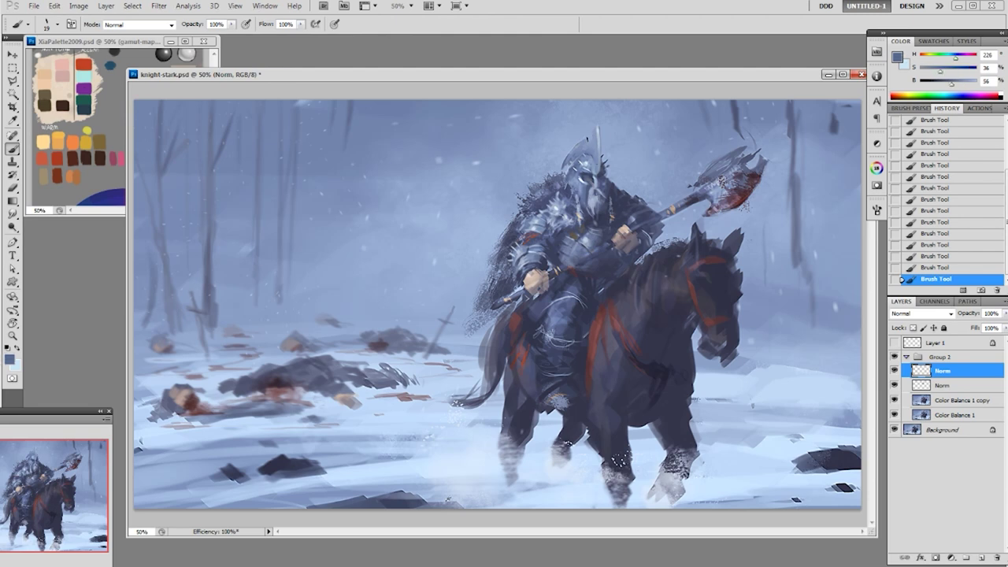
# - Refine the crown and back edge of the helmet with sampled background, light and dark blues
pyautogui.keyDown('alt'); pyautogui.click(592, 138); pyautogui.keyUp('alt')
pyautogui.keyDown('alt'); pyautogui.click(573, 164); pyautogui.keyUp('alt')
pyautogui.moveTo(565, 151); pyautogui.dragTo(567, 165)
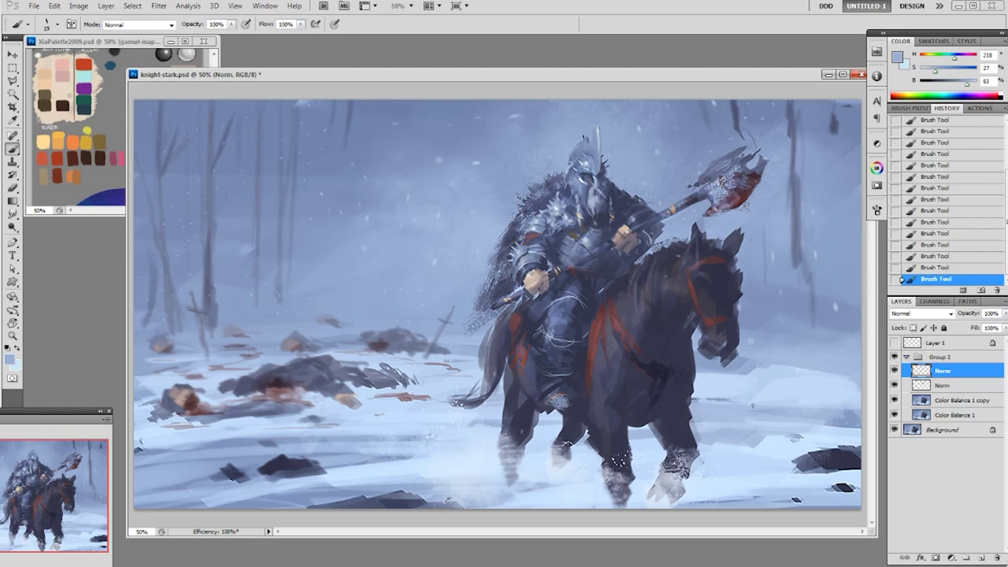
pyautogui.keyDown('alt'); pyautogui.click(592, 138); pyautogui.keyUp('alt')
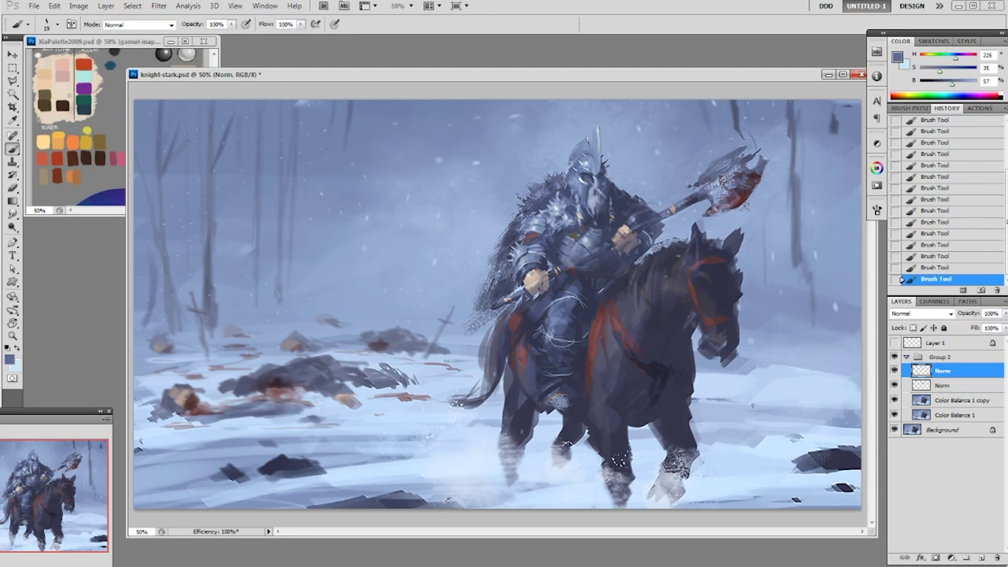
pyautogui.keyDown('alt'); pyautogui.click(595, 132); pyautogui.keyUp('alt')
pyautogui.keyDown('alt'); pyautogui.click(597, 141); pyautogui.keyUp('alt')
pyautogui.keyDown('alt'); pyautogui.click(597, 137); pyautogui.keyUp('alt')
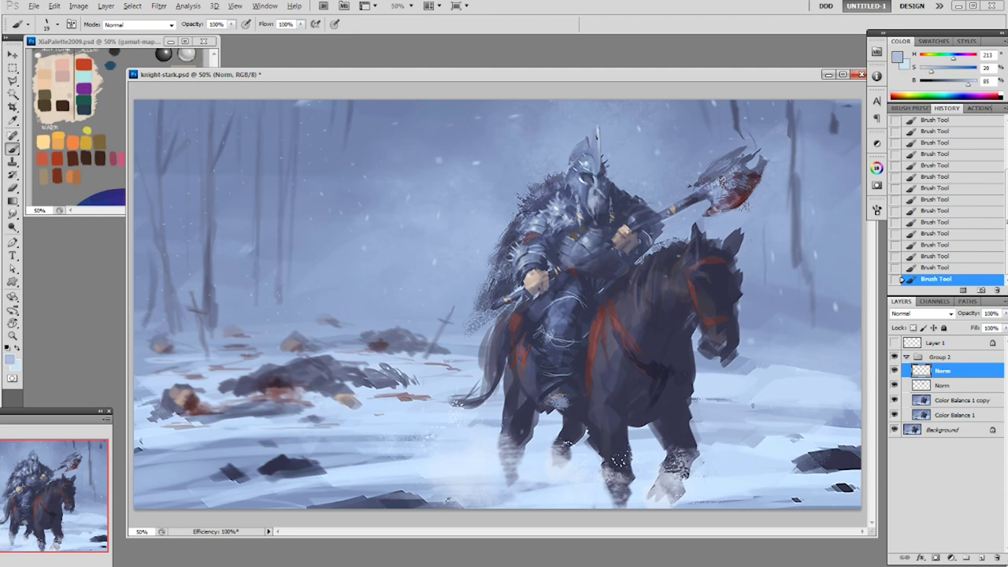
# - Enlarge the brush to 25 px at 90% opacity and paint the helmet's crown and side with sampled blues
pyautogui.press('3')
pyautogui.press(']')
pyautogui.keyDown('alt'); pyautogui.click(594, 147); pyautogui.keyUp('alt')
pyautogui.press('9')
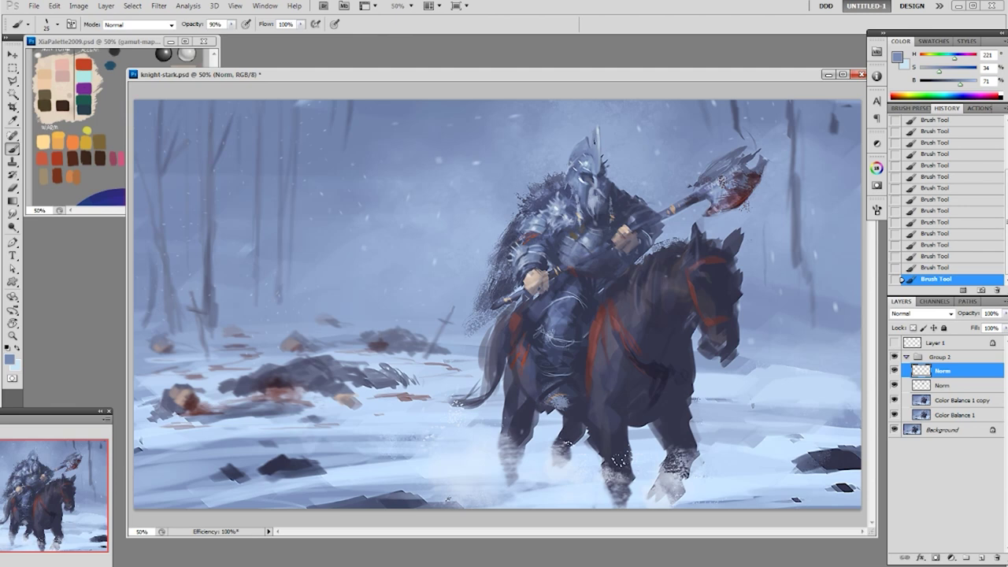
pyautogui.keyDown('alt'); pyautogui.click(603, 166); pyautogui.keyUp('alt')
pyautogui.hotkey('alt', 'i')
pyautogui.press('i')
pyautogui.click(869, 117)
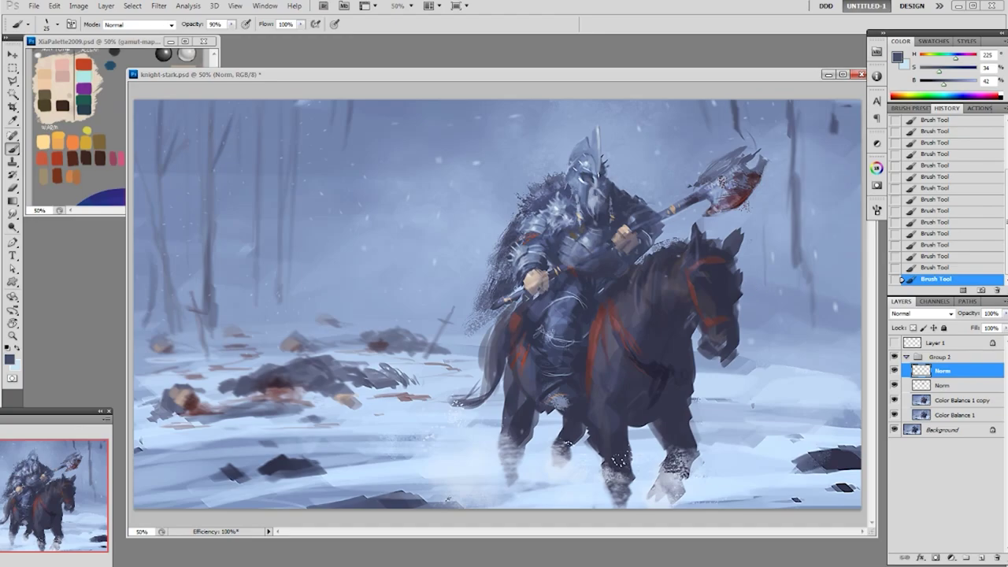
# - Resize the image to a width of 3840 pixels with proportions constrained
pyautogui.hotkey('ctrl', 'alt', 'i')
pyautogui.write('3840')
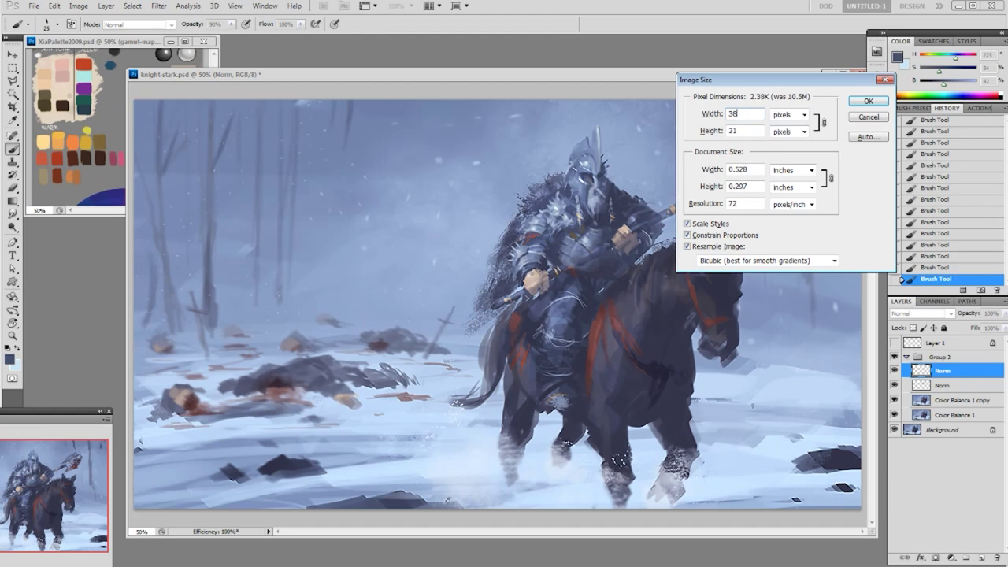
pyautogui.press('Return')
pyautogui.hotkey('ctrl', '-')
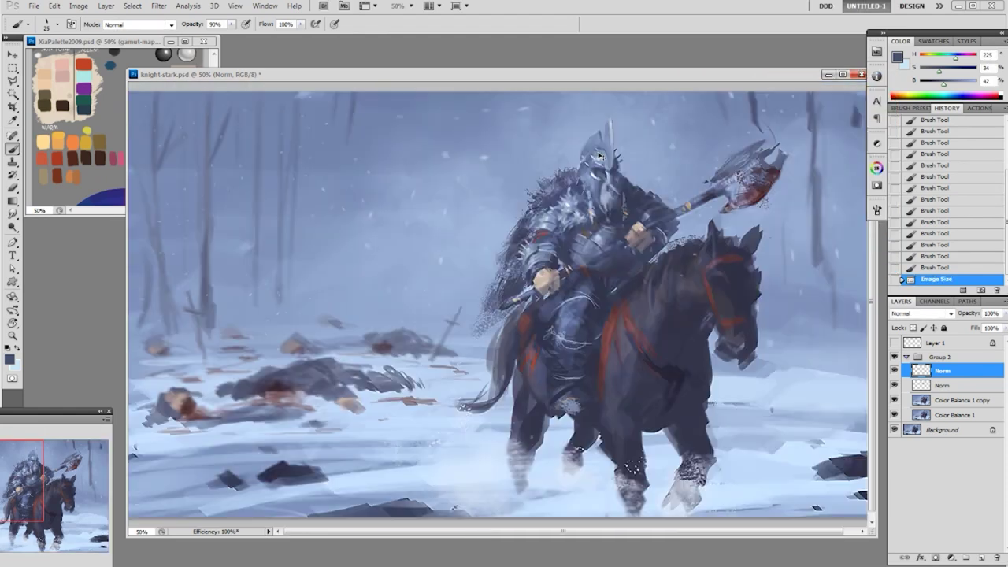
# - Paint fine strokes across the helmet's forehead with the 25 px brush, resampling nearby blues between strokes
pyautogui.keyDown('alt'); pyautogui.click(602, 161); pyautogui.keyUp('alt')
pyautogui.moveTo(590, 157); pyautogui.dragTo(595, 168)
pyautogui.moveTo(591, 161); pyautogui.dragTo(595, 170)
pyautogui.click(592, 164)
pyautogui.click(592, 164)
pyautogui.keyDown('alt'); pyautogui.click(592, 164); pyautogui.keyUp('alt')
pyautogui.click(592, 164)
pyautogui.keyDown('alt'); pyautogui.click(592, 164); pyautogui.keyUp('alt')
pyautogui.click(592, 164)
pyautogui.click(592, 164)
pyautogui.keyDown('alt'); pyautogui.click(592, 164); pyautogui.keyUp('alt')
# - Define the ridge and brow plate of the helmet with short strokes in sampled dark and pale blues
pyautogui.moveTo(587, 164); pyautogui.dragTo(593, 169)
pyautogui.moveTo(588, 166); pyautogui.dragTo(589, 165)
pyautogui.keyDown('alt'); pyautogui.click(596, 175); pyautogui.keyUp('alt')
pyautogui.moveTo(584, 164); pyautogui.dragTo(589, 168)
pyautogui.keyDown('alt'); pyautogui.click(587, 167); pyautogui.keyUp('alt')
pyautogui.click(592, 164)
pyautogui.keyDown('alt'); pyautogui.click(592, 164); pyautogui.keyUp('alt')
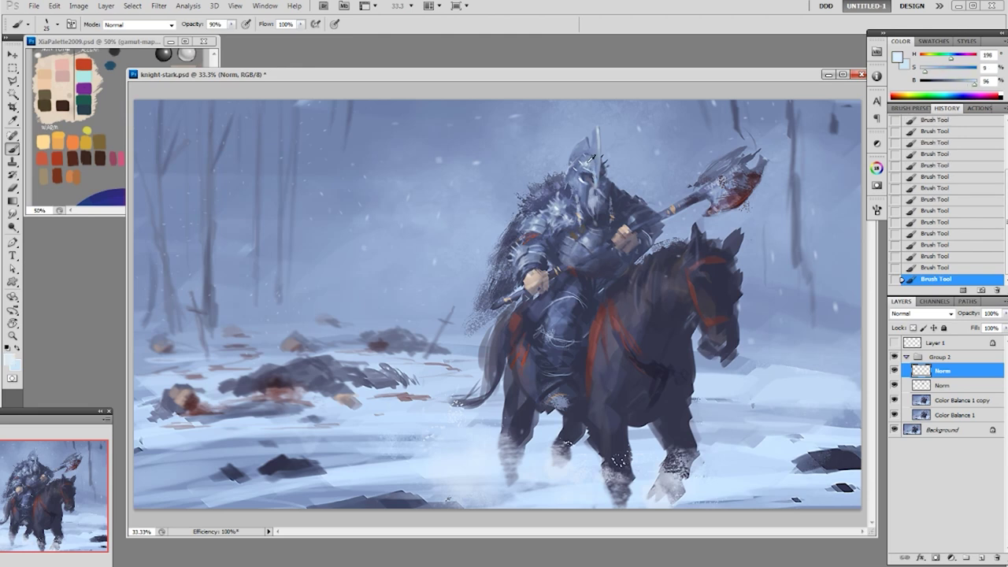
# - Sharpen the contrast between the helmet's brow and eye slit with sampled light and dark blues
pyautogui.keyDown('alt'); pyautogui.click(592, 164); pyautogui.keyUp('alt')
pyautogui.keyDown('alt'); pyautogui.click(592, 163); pyautogui.keyUp('alt')
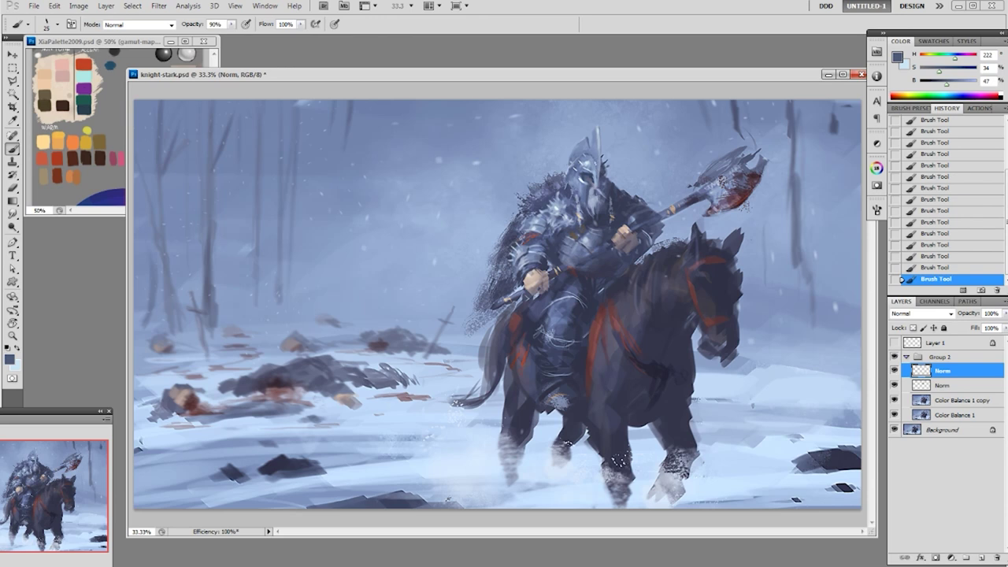
pyautogui.keyDown('alt'); pyautogui.click(597, 161); pyautogui.keyUp('alt')
pyautogui.keyDown('alt'); pyautogui.click(591, 163); pyautogui.keyUp('alt')
pyautogui.keyDown('alt'); pyautogui.click(592, 181); pyautogui.keyUp('alt')
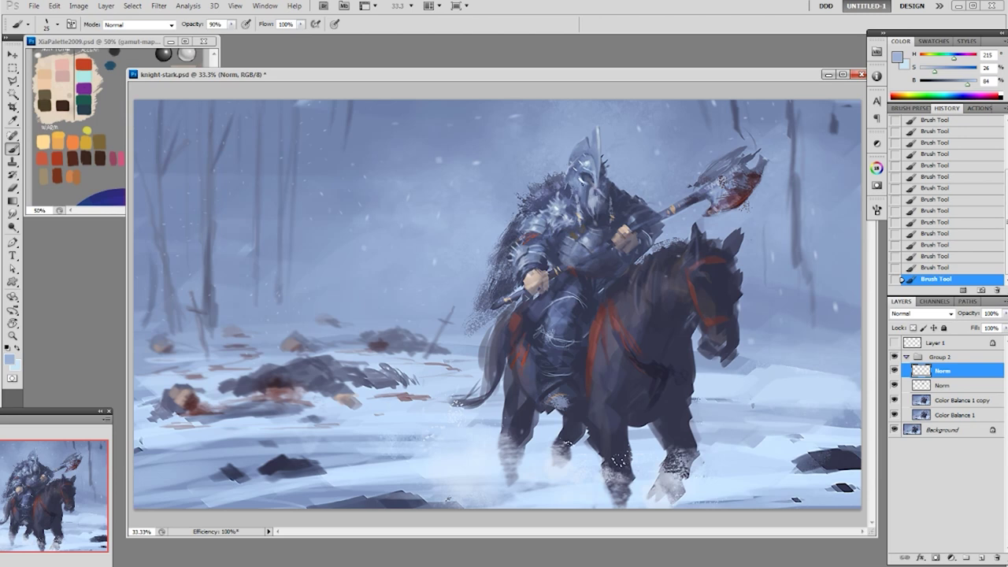
# - Refine the helmet's eye opening and face guard with sampled light and dark blues
pyautogui.keyDown('alt'); pyautogui.click(595, 179); pyautogui.keyUp('alt')
pyautogui.keyDown('alt'); pyautogui.click(592, 189); pyautogui.keyUp('alt')
pyautogui.keyDown('alt'); pyautogui.click(589, 198); pyautogui.keyUp('alt')
pyautogui.keyDown('alt'); pyautogui.click(592, 189); pyautogui.keyUp('alt')
pyautogui.keyDown('alt'); pyautogui.click(597, 190); pyautogui.keyUp('alt')
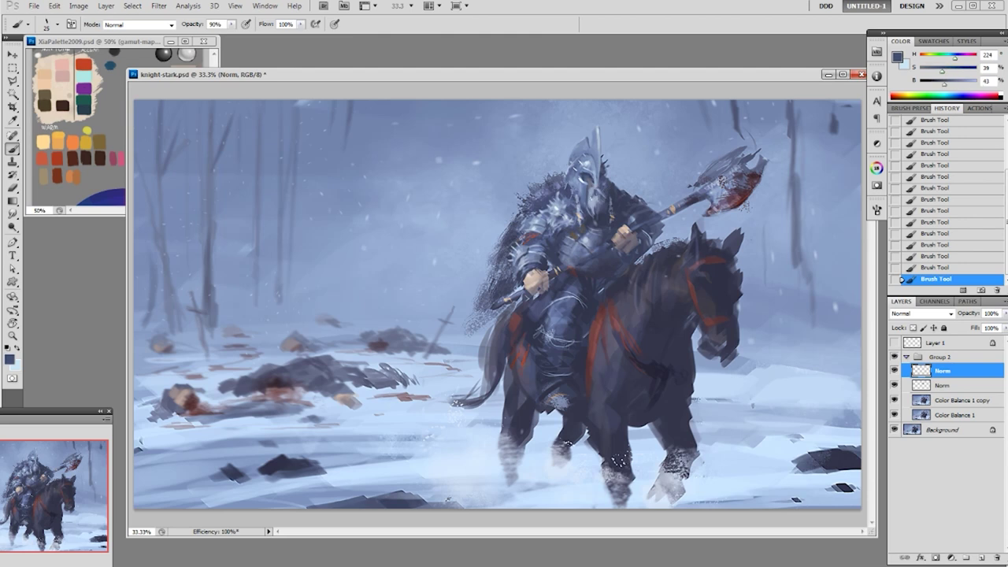
# - Refine the helmet's face guard, cheek and brow with light and dark blues sampled from the helmet
pyautogui.keyDown('alt'); pyautogui.click(592, 188); pyautogui.keyUp('alt')
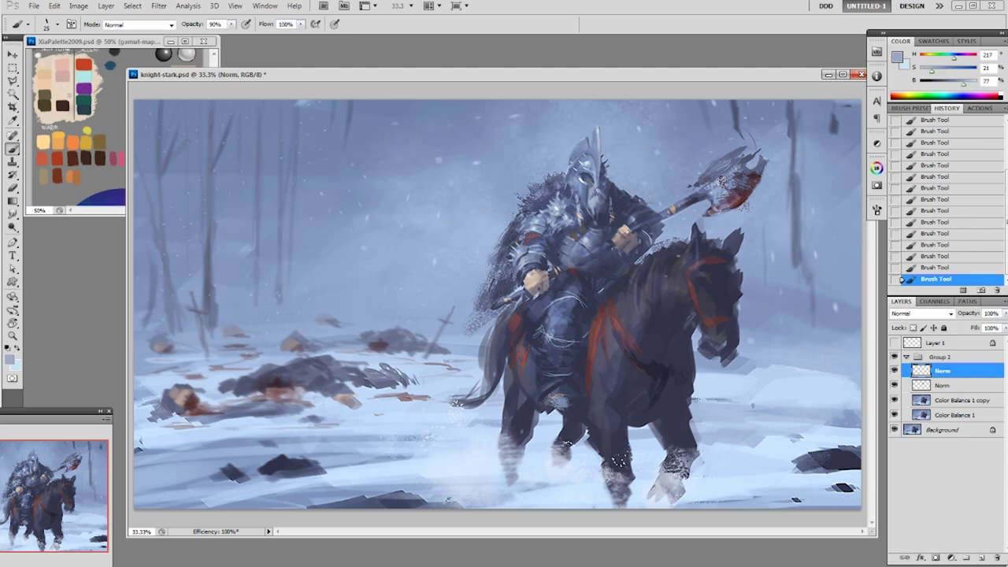
pyautogui.keyDown('alt'); pyautogui.click(600, 191); pyautogui.keyUp('alt')
pyautogui.keyDown('alt'); pyautogui.click(588, 210); pyautogui.keyUp('alt')
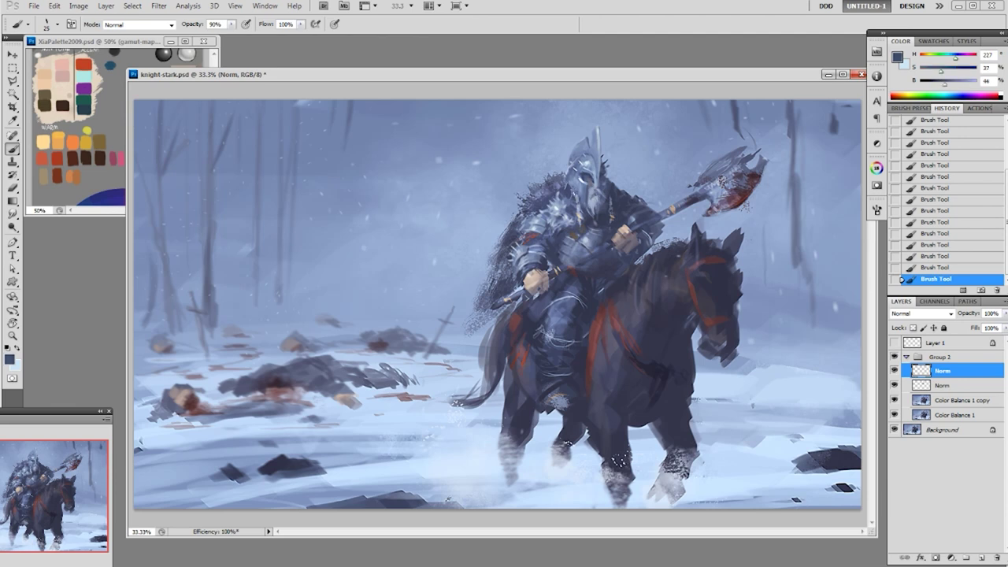
pyautogui.keyDown('alt'); pyautogui.click(582, 173); pyautogui.keyUp('alt')
pyautogui.keyDown('alt'); pyautogui.click(577, 184); pyautogui.keyUp('alt')
pyautogui.keyDown('alt'); pyautogui.click(569, 179); pyautogui.keyUp('alt')
pyautogui.keyDown('alt'); pyautogui.click(582, 178); pyautogui.keyUp('alt')
pyautogui.keyDown('alt'); pyautogui.click(582, 161); pyautogui.keyUp('alt')
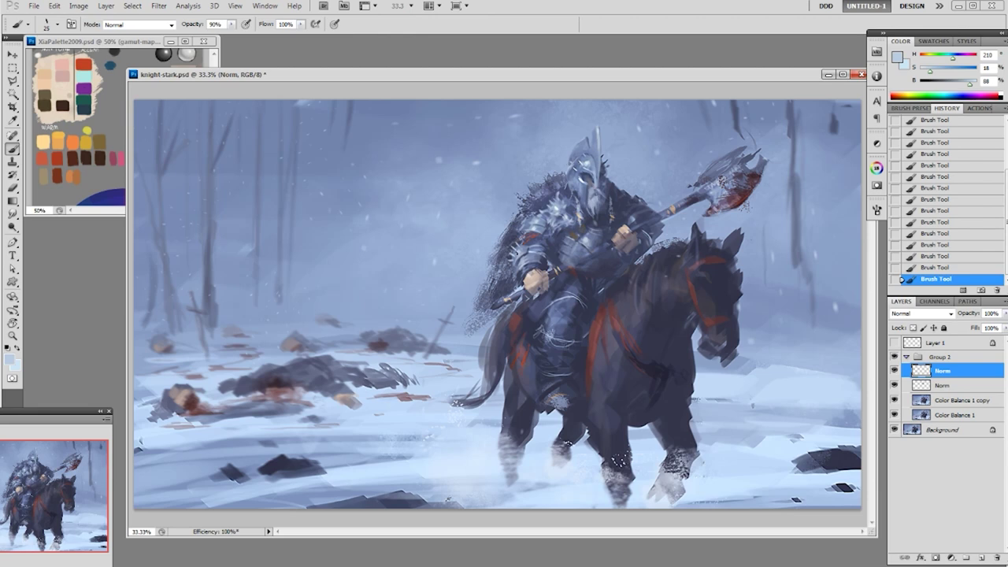
# - Shape the knight's elbow guard and forearm plates with short strokes in blues sampled from the armour
pyautogui.keyDown('alt'); pyautogui.click(515, 249); pyautogui.keyUp('alt')
pyautogui.keyDown('alt'); pyautogui.click(542, 224); pyautogui.keyUp('alt')
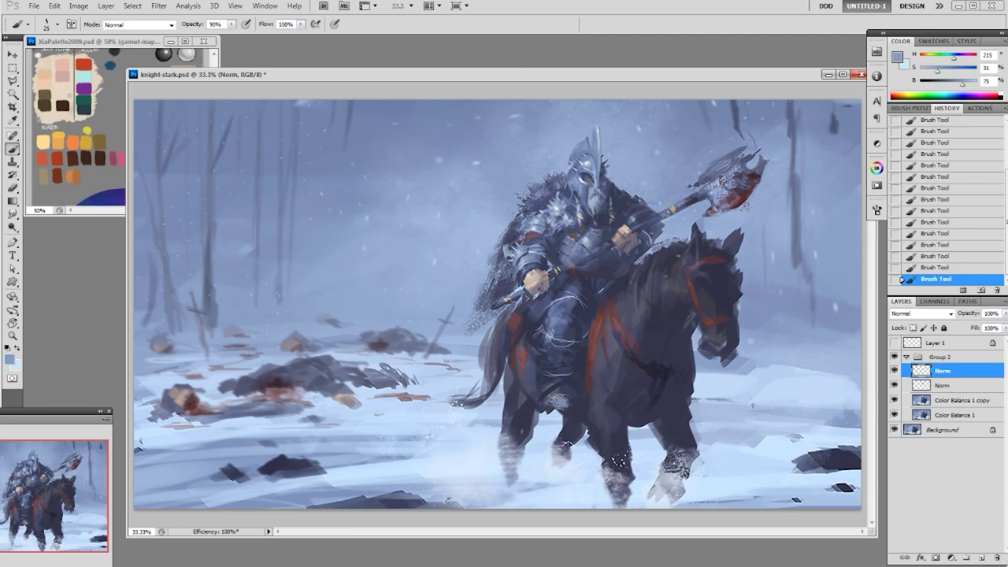
pyautogui.keyDown('alt'); pyautogui.click(516, 265); pyautogui.keyUp('alt')
pyautogui.keyDown('alt'); pyautogui.click(516, 264); pyautogui.keyUp('alt')
pyautogui.keyDown('alt'); pyautogui.click(517, 257); pyautogui.keyUp('alt')
pyautogui.keyDown('alt'); pyautogui.click(516, 253); pyautogui.keyUp('alt')
pyautogui.keyDown('alt'); pyautogui.click(516, 264); pyautogui.keyUp('alt')
pyautogui.keyDown('alt'); pyautogui.click(519, 250); pyautogui.keyUp('alt')
# - Set the brush opacity to 100%, rework the elbow guard with sampled blues, and erase stray paint along its outer edge
pyautogui.press('0')
pyautogui.keyDown('alt'); pyautogui.click(517, 264); pyautogui.keyUp('alt')
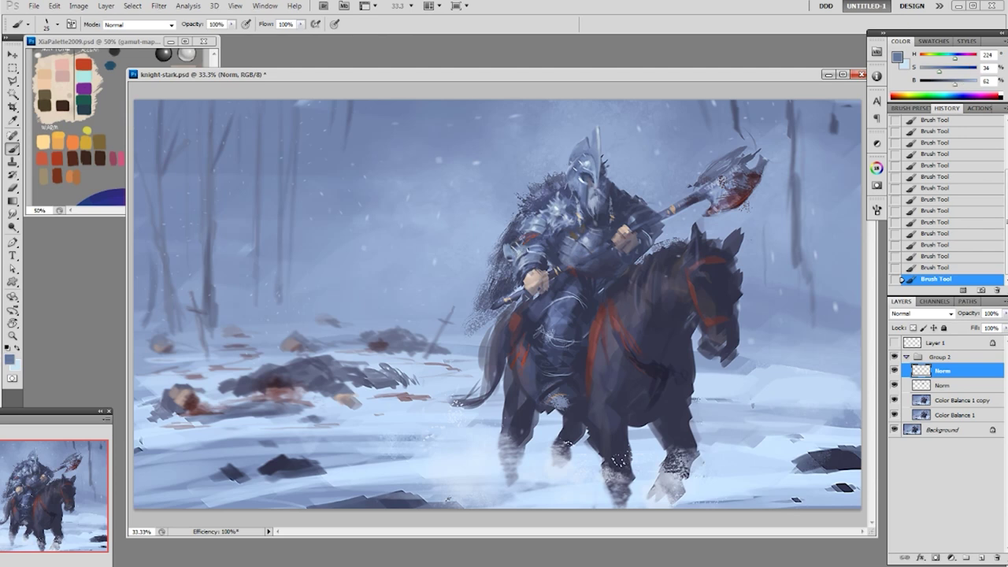
pyautogui.keyDown('alt'); pyautogui.click(517, 264); pyautogui.keyUp('alt')
pyautogui.keyDown('alt'); pyautogui.click(512, 245); pyautogui.keyUp('alt')
pyautogui.press('e')
pyautogui.moveTo(505, 243); pyautogui.dragTo(503, 249)
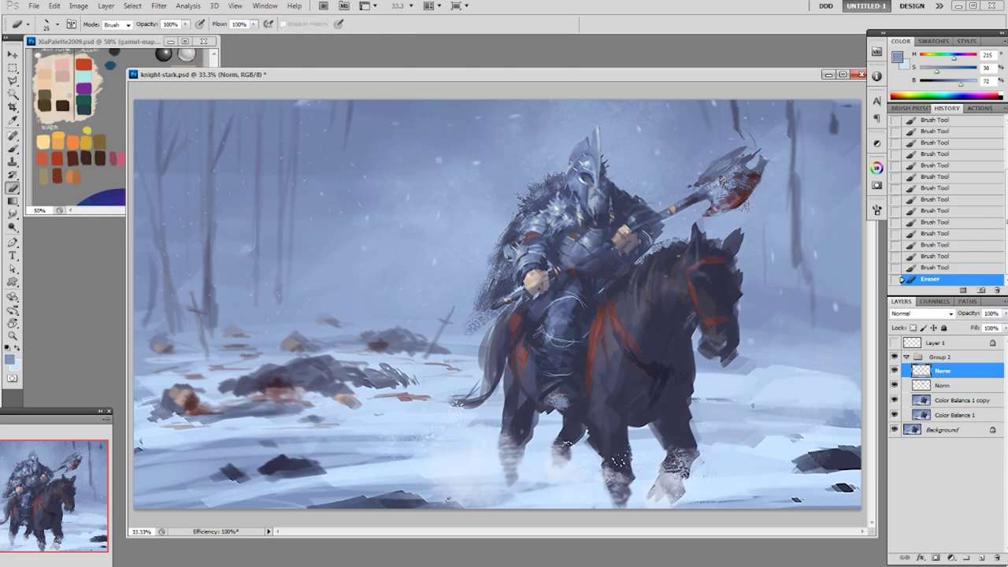
# - Paint pale highlights on the thigh and elbow guard with light blues sampled from the helmet and arm
pyautogui.press('b')
pyautogui.keyDown('alt'); pyautogui.click(588, 160); pyautogui.keyUp('alt')
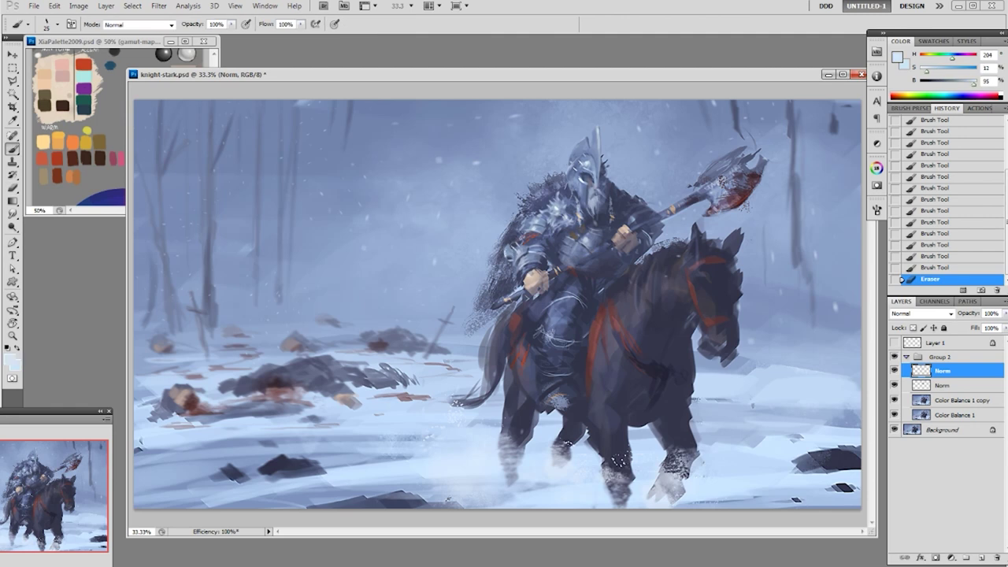
pyautogui.moveTo(534, 316); pyautogui.dragTo(535, 321)
pyautogui.keyDown('alt'); pyautogui.click(528, 250); pyautogui.keyUp('alt')
pyautogui.moveTo(515, 258); pyautogui.dragTo(519, 266)
pyautogui.moveTo(515, 259); pyautogui.dragTo(518, 263)
# - Build up the elbow guard's rim with short strokes in resampled light blues
pyautogui.keyDown('alt'); pyautogui.click(515, 255); pyautogui.keyUp('alt')
pyautogui.click(517, 248)
pyautogui.keyDown('alt'); pyautogui.click(515, 248); pyautogui.keyUp('alt')
pyautogui.click(515, 249)
pyautogui.keyDown('alt'); pyautogui.click(511, 248); pyautogui.keyUp('alt')
pyautogui.moveTo(510, 251); pyautogui.dragTo(515, 258)
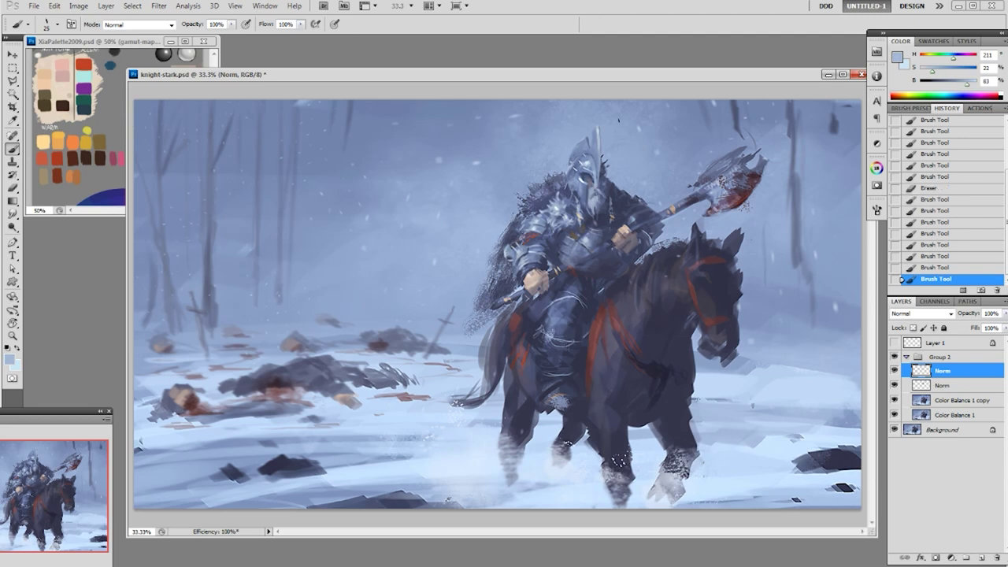
# - Switch to the thin 19 px brush, show its tip settings, and try fine pale strokes on the elbow guard
pyautogui.keyDown('alt'); pyautogui.click(516, 264); pyautogui.keyUp('alt')
pyautogui.rightClick(516, 268)
pyautogui.click(587, 340)
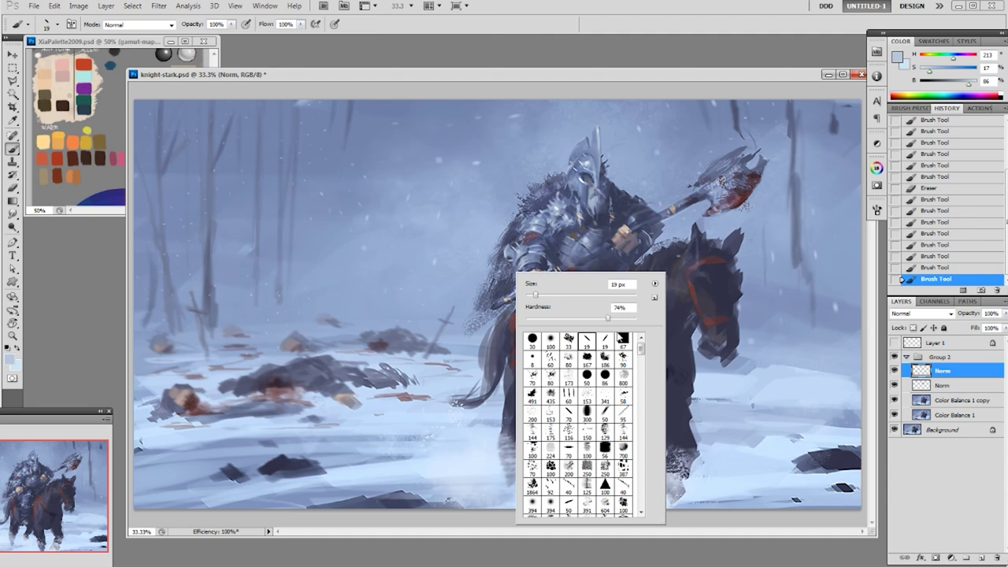
pyautogui.click(876, 209)
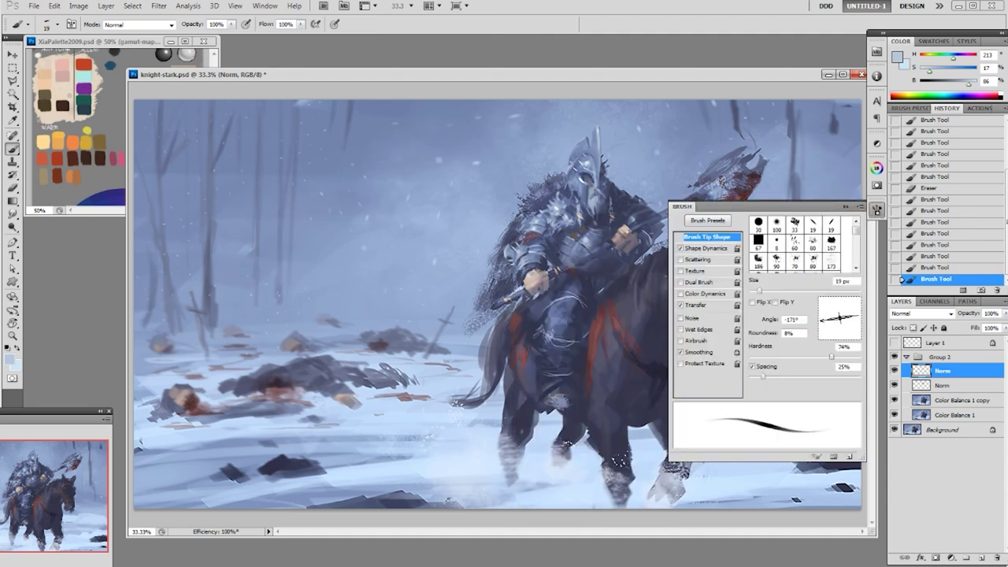
pyautogui.moveTo(511, 258); pyautogui.dragTo(516, 268)
pyautogui.hotkey('ctrl', 'z')
pyautogui.moveTo(514, 260); pyautogui.dragTo(515, 266)
pyautogui.keyDown('alt'); pyautogui.click(513, 257); pyautogui.keyUp('alt')
pyautogui.keyDown('alt'); pyautogui.click(510, 262); pyautogui.keyUp('alt')
pyautogui.click(517, 265)
pyautogui.hotkey('ctrl', 'z')
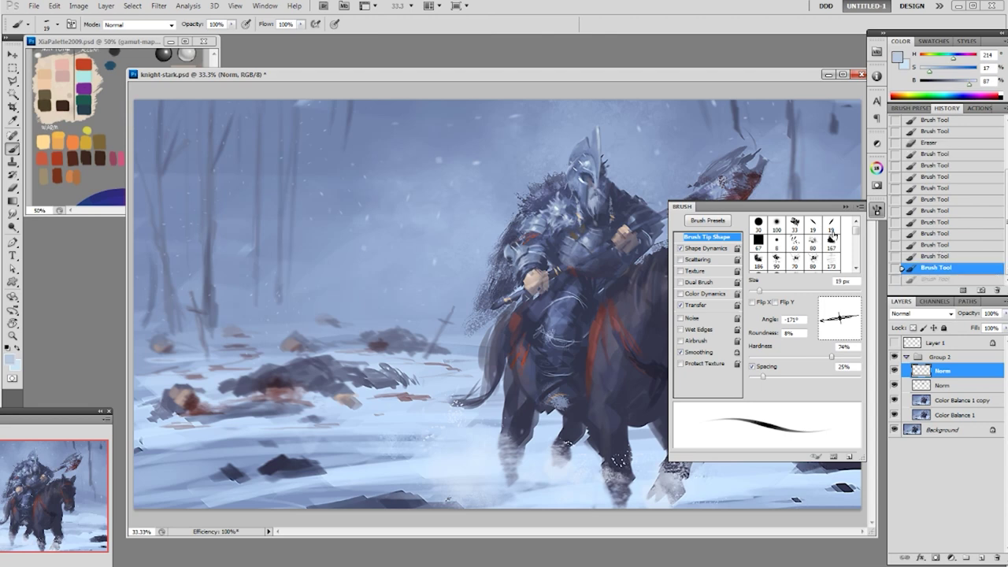
# - Add fine diagonal highlights to the elbow guard with the 53° 19 px brush, redoing the stroke that misses
pyautogui.keyDown('alt'); pyautogui.click(514, 257); pyautogui.keyUp('alt')
pyautogui.moveTo(514, 259); pyautogui.dragTo(519, 253)
pyautogui.keyDown('alt'); pyautogui.click(509, 262); pyautogui.keyUp('alt')
pyautogui.click(517, 264)
pyautogui.keyDown('alt'); pyautogui.click(516, 265); pyautogui.keyUp('alt')
pyautogui.moveTo(515, 263); pyautogui.dragTo(519, 256)
pyautogui.hotkey('ctrl', 'z')
pyautogui.moveTo(515, 262); pyautogui.dragTo(520, 256)
# - Mix a very pale blue, keep the 53° 19 px brush selected, hide the brush settings, and save the painting
pyautogui.keyDown('alt'); pyautogui.click(521, 253); pyautogui.keyUp('alt')
pyautogui.moveTo(965, 83); pyautogui.dragTo(925, 72)
pyautogui.rightClick(557, 252)
pyautogui.click(645, 320)
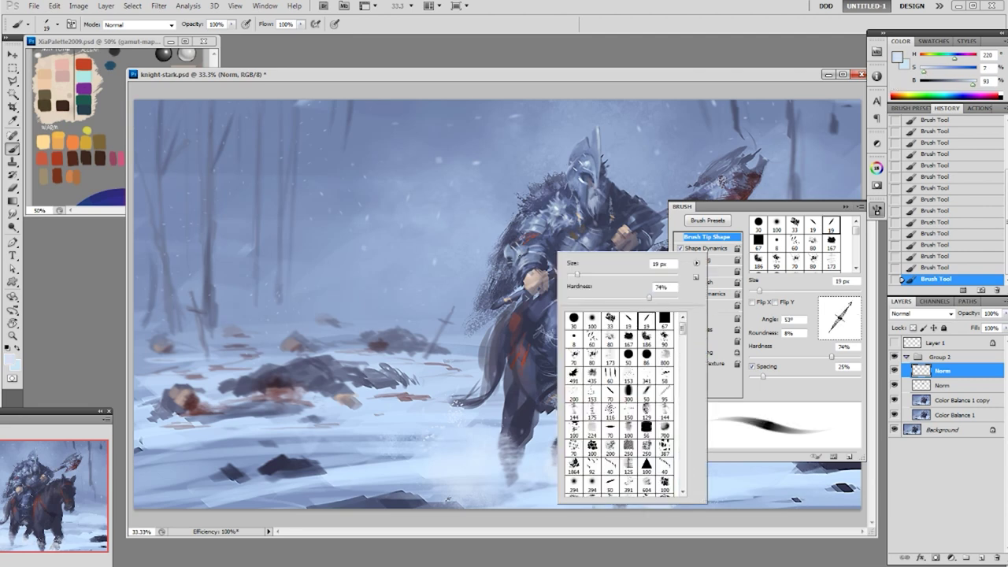
pyautogui.press('Escape')
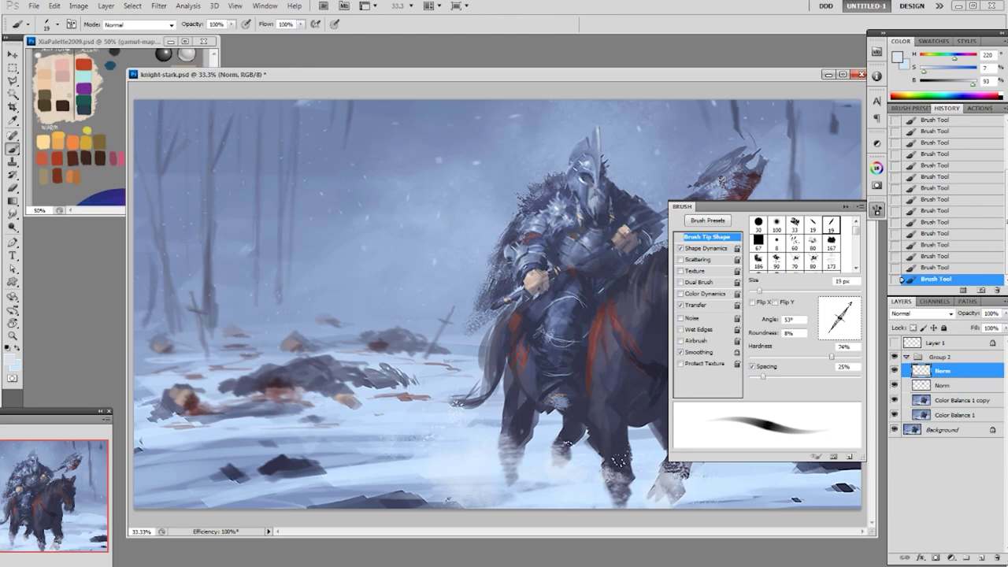
pyautogui.click(844, 207)
pyautogui.hotkey('ctrl', 's')
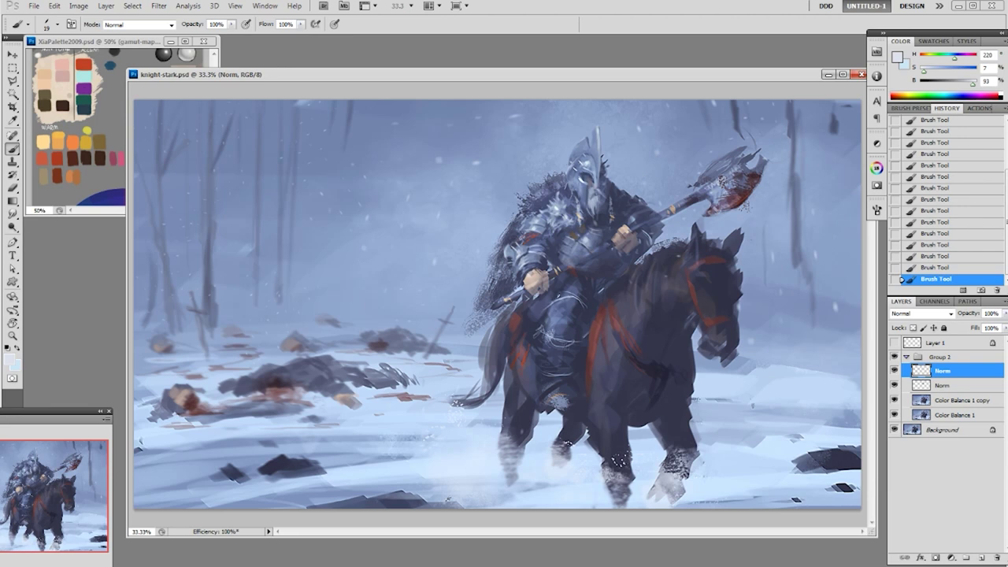
# - Paint dark folds across the knight's thigh below the lower hand with sampled deep blues
pyautogui.keyDown('alt'); pyautogui.click(548, 314); pyautogui.keyUp('alt')
pyautogui.moveTo(560, 296); pyautogui.dragTo(543, 314)
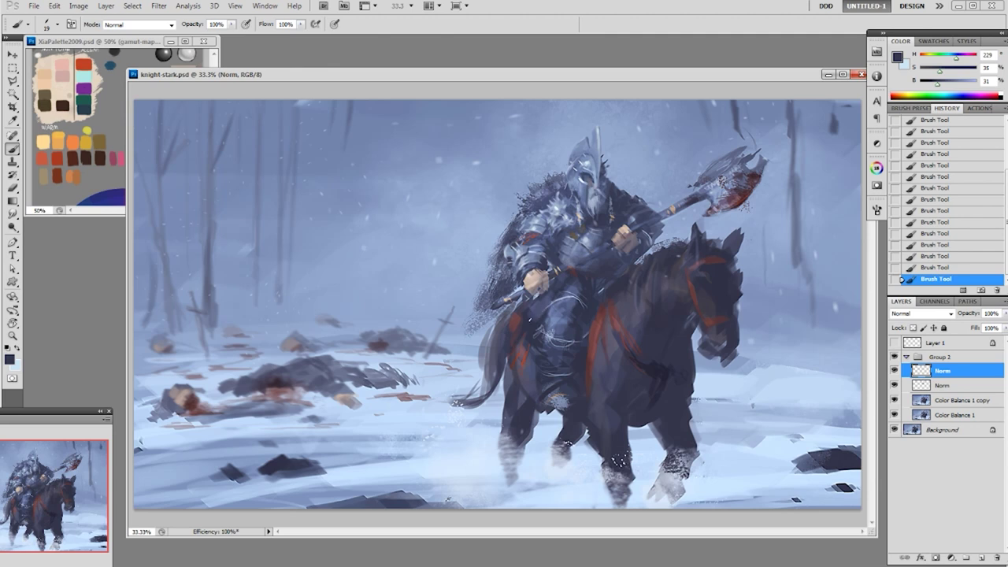
pyautogui.keyDown('alt'); pyautogui.click(562, 290); pyautogui.keyUp('alt')
pyautogui.moveTo(565, 282)
pyautogui.mouseDown()
pyautogui.moveTo(553, 305)
pyautogui.moveTo(548, 298)
pyautogui.mouseUp()
pyautogui.keyDown('alt'); pyautogui.click(584, 244); pyautogui.keyUp('alt')
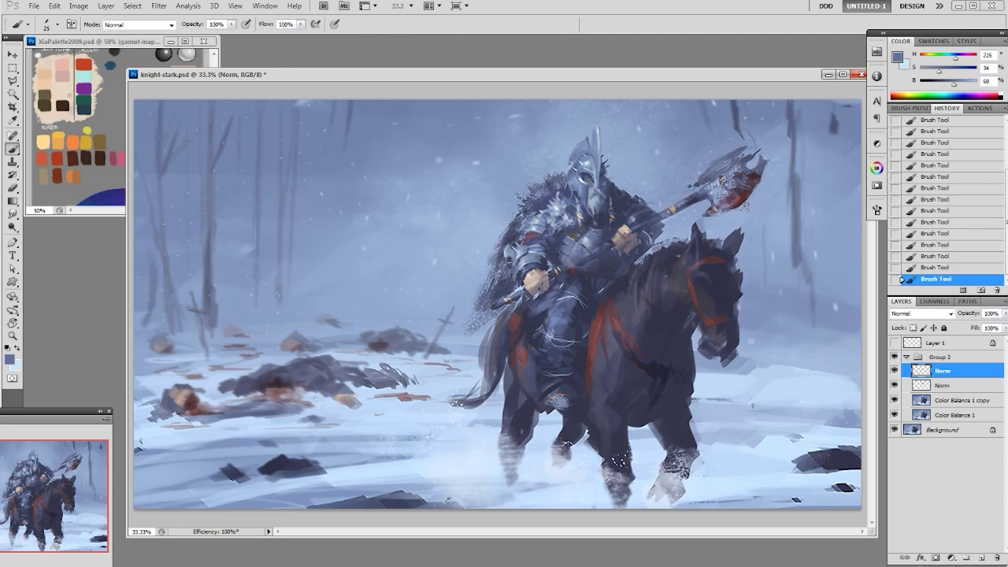
# - Model the chest and thigh with the 25 px brush, alternating sampled pale and dark blues
pyautogui.keyDown('alt'); pyautogui.click(552, 310); pyautogui.keyUp('alt')
pyautogui.keyDown('alt'); pyautogui.click(591, 239); pyautogui.keyUp('alt')
pyautogui.keyDown('alt'); pyautogui.click(590, 237); pyautogui.keyUp('alt')
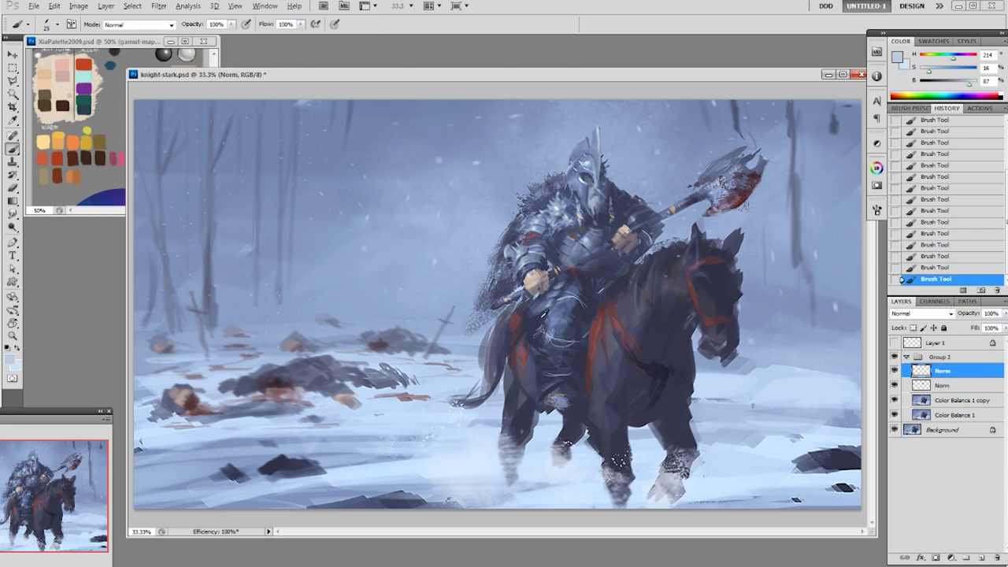
pyautogui.keyDown('alt'); pyautogui.click(545, 313); pyautogui.keyUp('alt')
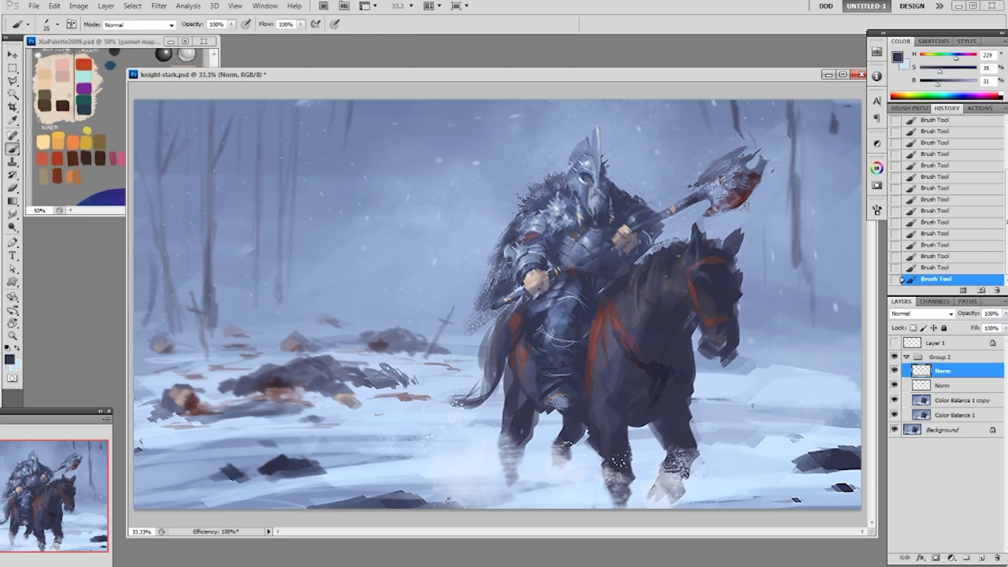
pyautogui.keyDown('alt'); pyautogui.click(549, 318); pyautogui.keyUp('alt')
# - Rework the red cloth behind the knight's leg with sampled reds and darks, switching to the 19 px brush
pyautogui.keyDown('alt'); pyautogui.click(521, 317); pyautogui.keyUp('alt')
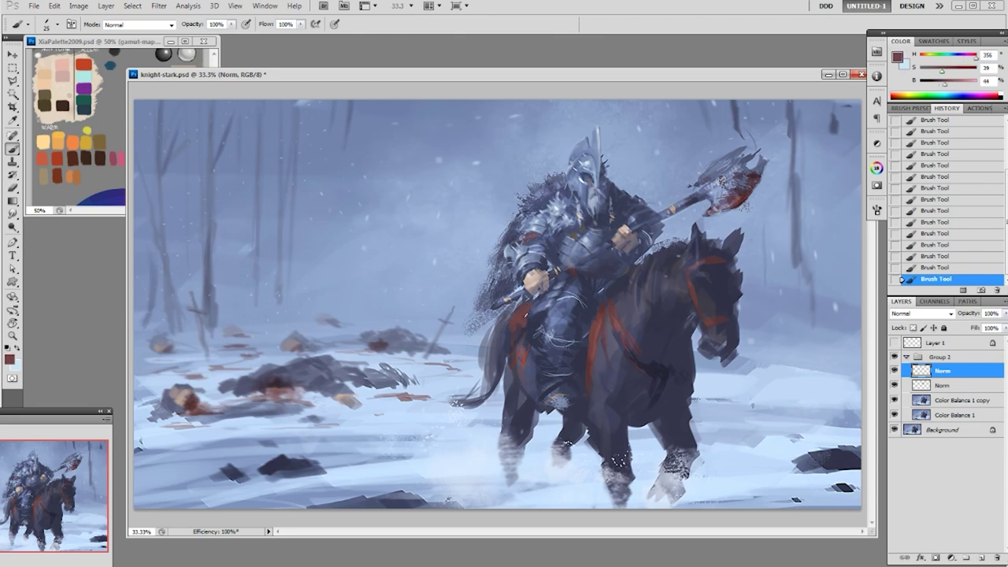
pyautogui.keyDown('alt'); pyautogui.click(534, 322); pyautogui.keyUp('alt')
pyautogui.keyDown('alt'); pyautogui.click(524, 325); pyautogui.keyUp('alt')
pyautogui.rightClick(534, 323)
pyautogui.click(606, 398)
pyautogui.click(518, 317)
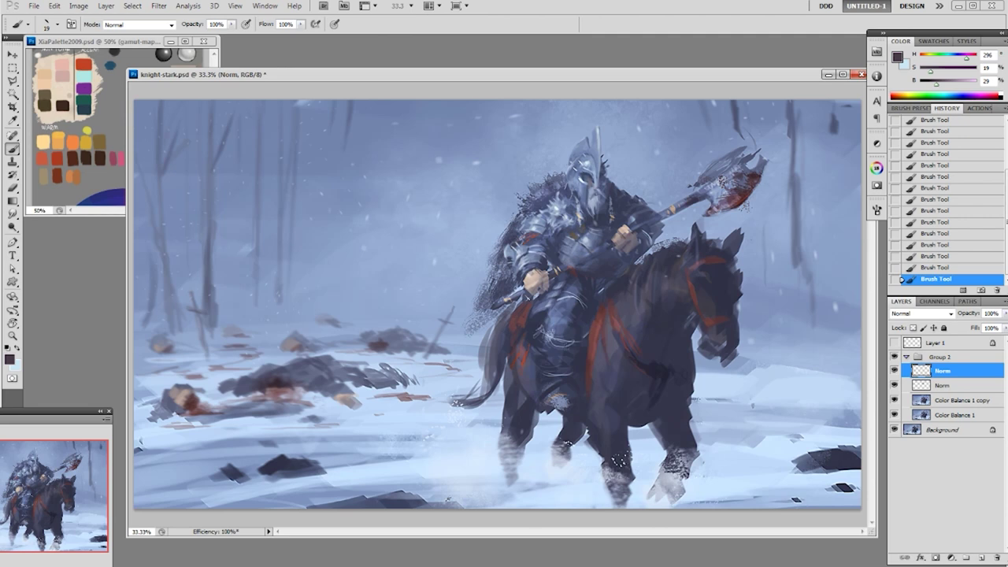
# - Define the red cloth's pattern on the horse's hindquarters with sampled dark and red tones
pyautogui.keyDown('alt'); pyautogui.click(528, 305); pyautogui.keyUp('alt')
pyautogui.keyDown('alt'); pyautogui.click(522, 331); pyautogui.keyUp('alt')
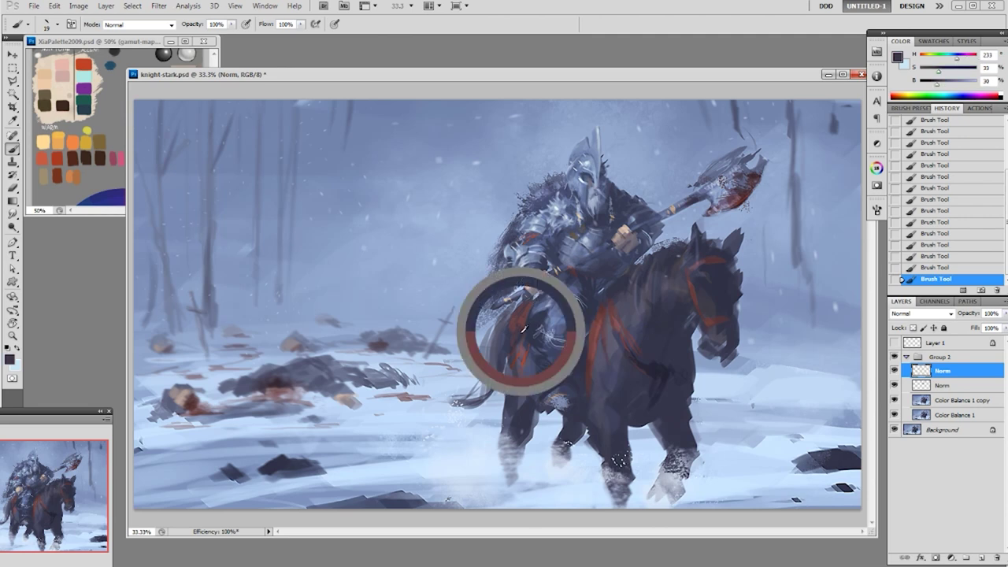
pyautogui.keyDown('alt'); pyautogui.click(518, 347); pyautogui.keyUp('alt')
pyautogui.moveTo(520, 347); pyautogui.dragTo(516, 336)
pyautogui.keyDown('alt'); pyautogui.click(513, 341); pyautogui.keyUp('alt')
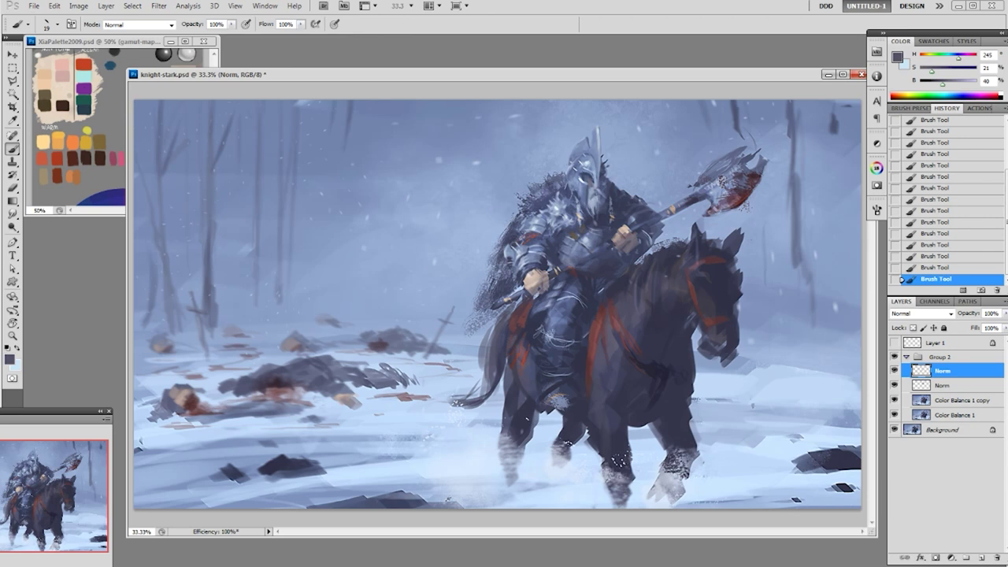
# - Detail the chest armour below the helmet with the 19 px brush in sampled pale and dark blues
pyautogui.keyDown('alt'); pyautogui.click(594, 215); pyautogui.keyUp('alt')
pyautogui.keyDown('alt'); pyautogui.click(583, 238); pyautogui.keyUp('alt')
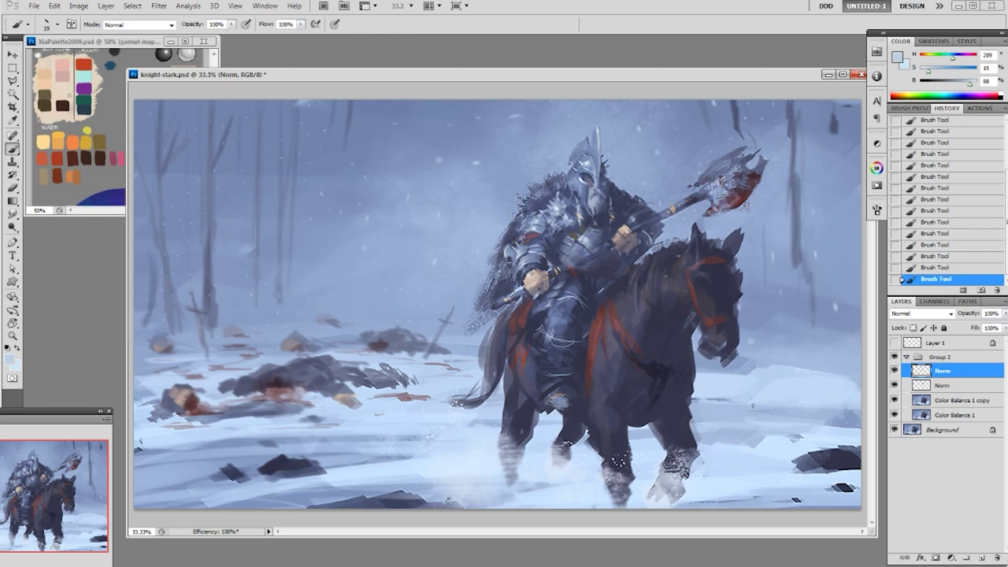
pyautogui.keyDown('alt'); pyautogui.click(590, 221); pyautogui.keyUp('alt')
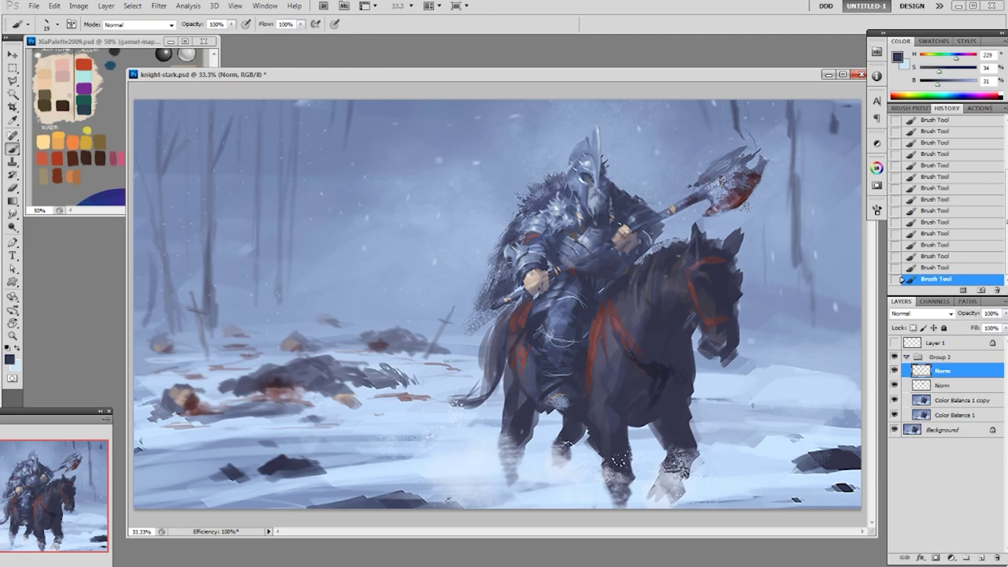
pyautogui.keyDown('alt'); pyautogui.click(590, 236); pyautogui.keyUp('alt')
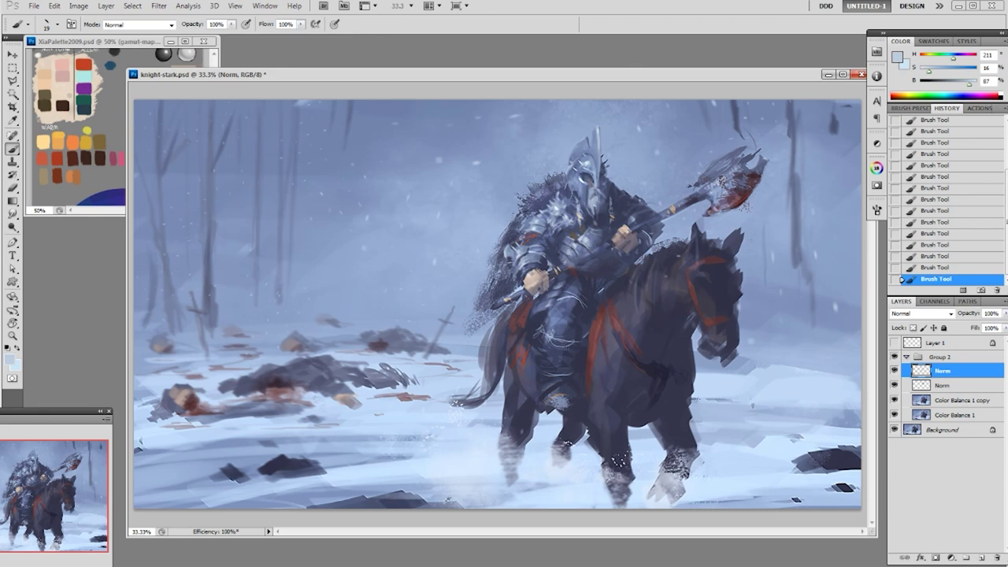
# - Cover the back of the knight's lower hand with dark blue strokes to turn it into a gauntlet
pyautogui.keyDown('alt'); pyautogui.click(541, 281); pyautogui.keyUp('alt')
pyautogui.keyDown('alt'); pyautogui.click(534, 280); pyautogui.keyUp('alt')
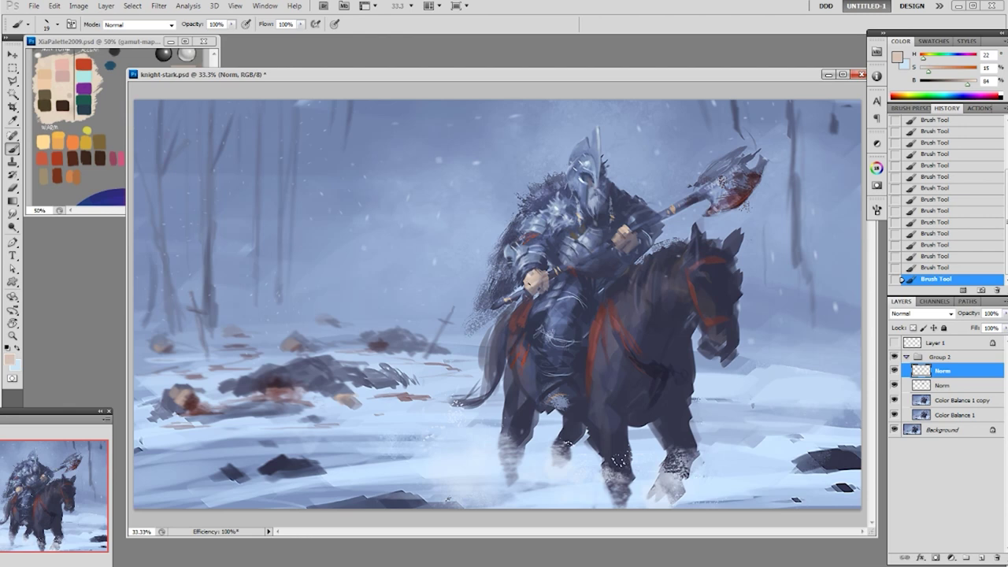
pyautogui.keyDown('alt'); pyautogui.click(530, 273); pyautogui.keyUp('alt')
pyautogui.keyDown('alt'); pyautogui.click(550, 261); pyautogui.keyUp('alt')
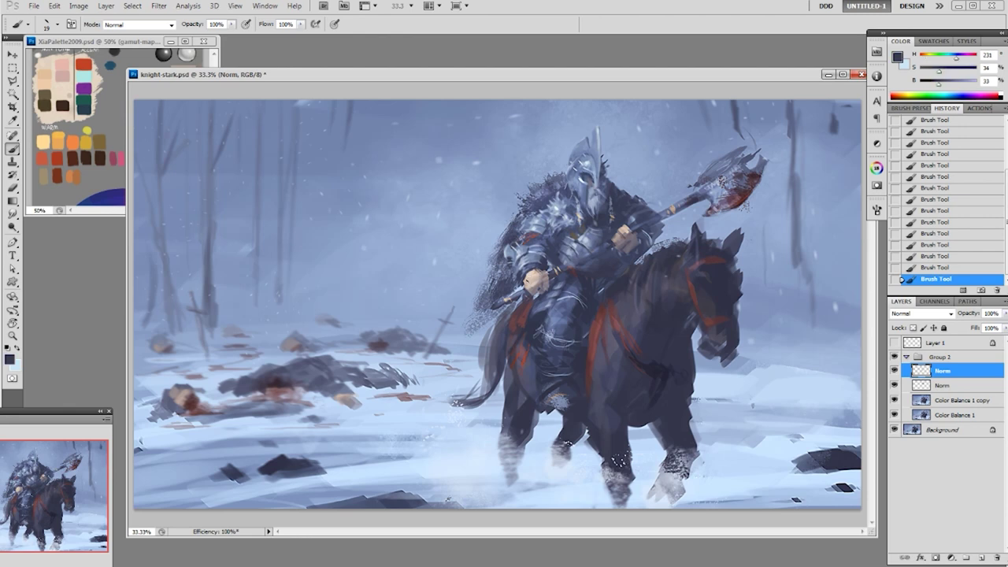
pyautogui.moveTo(530, 272)
pyautogui.mouseDown()
pyautogui.moveTo(530, 284)
pyautogui.moveTo(538, 281)
pyautogui.moveTo(530, 272)
pyautogui.moveTo(541, 274)
pyautogui.mouseUp()
pyautogui.click(527, 287)
pyautogui.keyDown('alt'); pyautogui.click(540, 273); pyautogui.keyUp('alt')
pyautogui.click(536, 277)
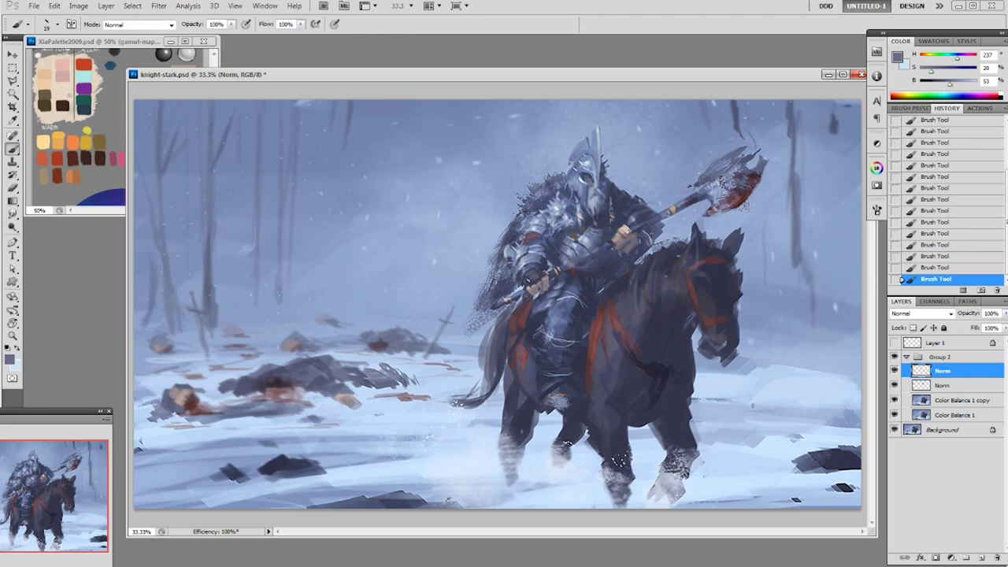
# - Define the gauntlet's knuckles and edge on the lower hand with resampled blues and skin tones
pyautogui.keyDown('alt'); pyautogui.click(537, 273); pyautogui.keyUp('alt')
pyautogui.moveTo(540, 274); pyautogui.dragTo(533, 281)
pyautogui.keyDown('alt'); pyautogui.click(533, 280); pyautogui.keyUp('alt')
pyautogui.click(529, 278)
pyautogui.keyDown('alt'); pyautogui.click(532, 277); pyautogui.keyUp('alt')
pyautogui.keyDown('alt'); pyautogui.click(537, 273); pyautogui.keyUp('alt')
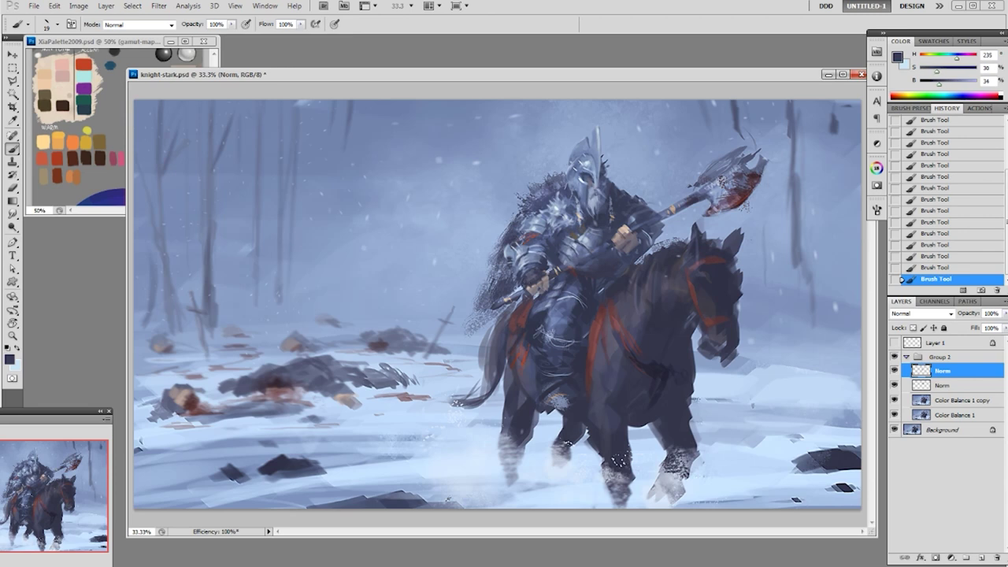
# - Refine the wrist and fingers of the lower hand with a brightened blue and sampled skin tones
pyautogui.keyDown('alt'); pyautogui.click(550, 263); pyautogui.keyUp('alt')
pyautogui.keyDown('alt'); pyautogui.click(549, 263); pyautogui.keyUp('alt')
pyautogui.moveTo(947, 84); pyautogui.dragTo(955, 85)
pyautogui.keyDown('alt'); pyautogui.click(545, 271); pyautogui.keyUp('alt')
pyautogui.keyDown('alt'); pyautogui.click(544, 288); pyautogui.keyUp('alt')
pyautogui.keyDown('alt'); pyautogui.click(540, 284); pyautogui.keyUp('alt')
# - Blend the area beneath the lower hand and the upper thigh with repeatedly sampled neighbouring tones
pyautogui.keyDown('alt'); pyautogui.click(540, 296); pyautogui.keyUp('alt')
pyautogui.keyDown('alt'); pyautogui.click(542, 290); pyautogui.keyUp('alt')
pyautogui.keyDown('alt'); pyautogui.click(542, 290); pyautogui.keyUp('alt')
pyautogui.keyDown('alt'); pyautogui.click(542, 290); pyautogui.keyUp('alt')
pyautogui.keyDown('alt'); pyautogui.click(561, 293); pyautogui.keyUp('alt')
pyautogui.keyDown('alt'); pyautogui.click(559, 295); pyautogui.keyUp('alt')
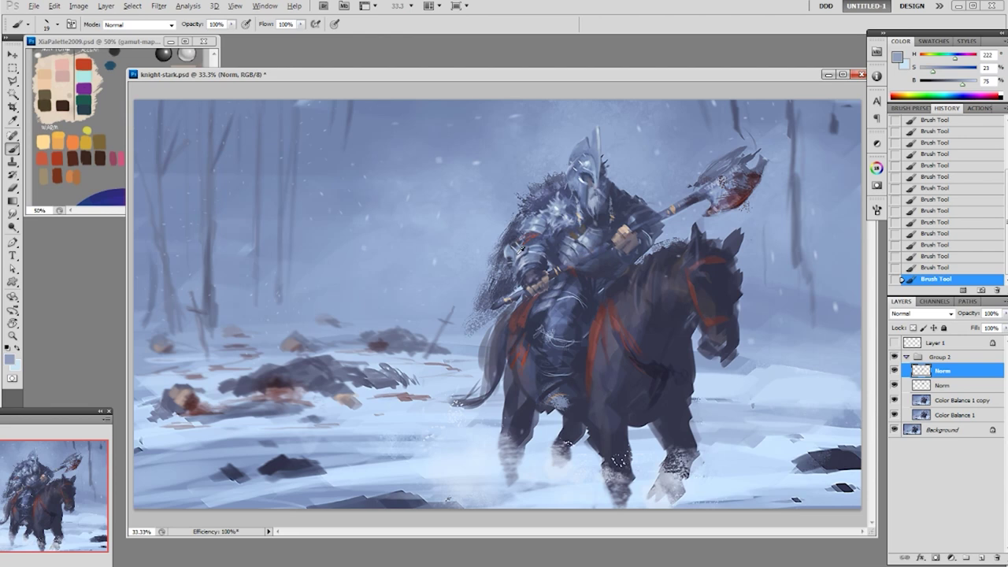
# - Touch up the helmet's side with a sampled blue and darken the forearm guard with a 19 px brush
pyautogui.keyDown('alt'); pyautogui.click(580, 163); pyautogui.keyUp('alt')
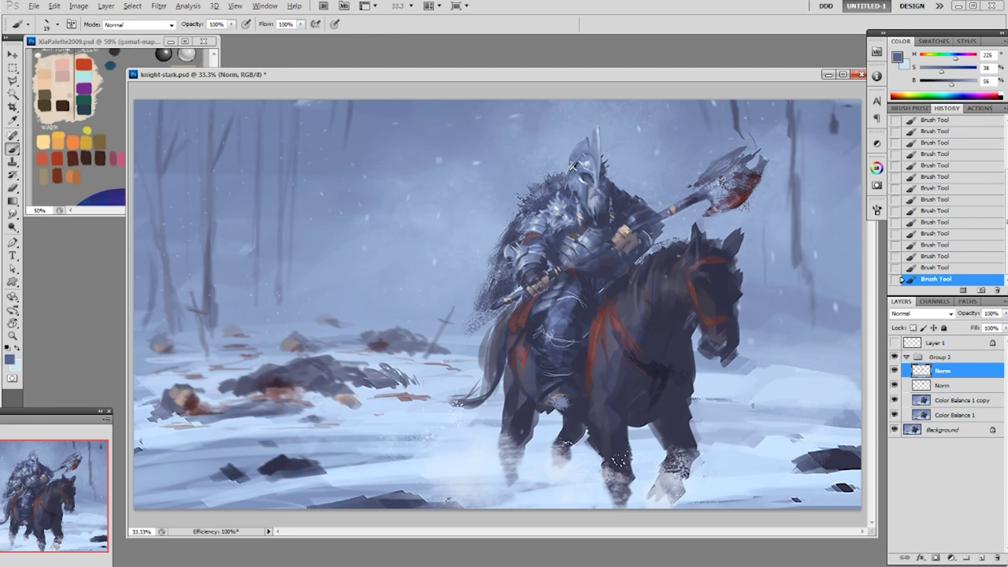
pyautogui.rightClick(555, 227)
pyautogui.press('[')
pyautogui.press('[')
pyautogui.press('[')
pyautogui.press('[')
pyautogui.rightClick(580, 227)
pyautogui.click(644, 301)
pyautogui.keyDown('alt'); pyautogui.click(539, 260); pyautogui.keyUp('alt')
pyautogui.moveTo(520, 262); pyautogui.dragTo(529, 264)
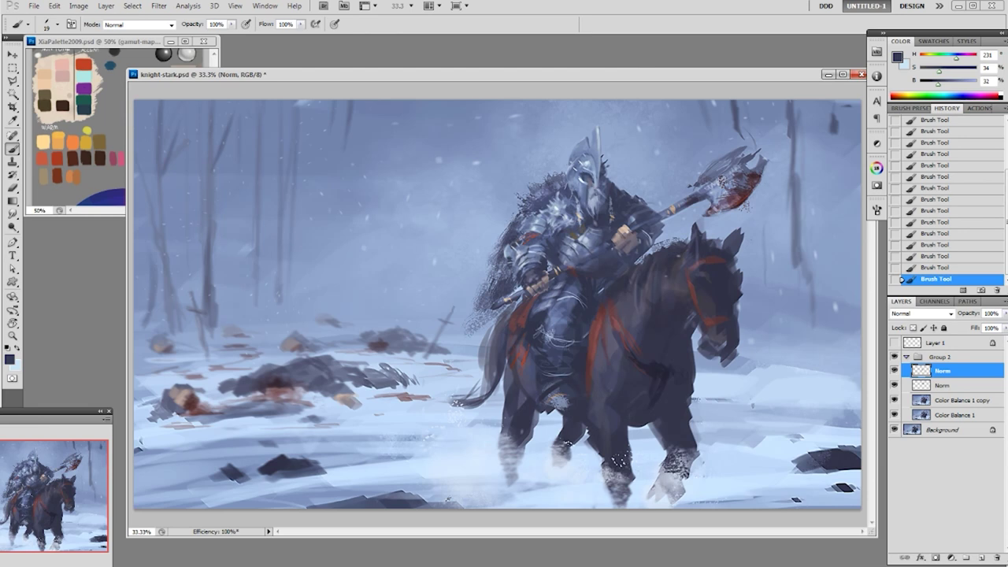
# - Select the thin 19 px brush and refine the forearm plates with sampled mid and pale blues
pyautogui.rightClick(568, 265)
pyautogui.click(642, 337)
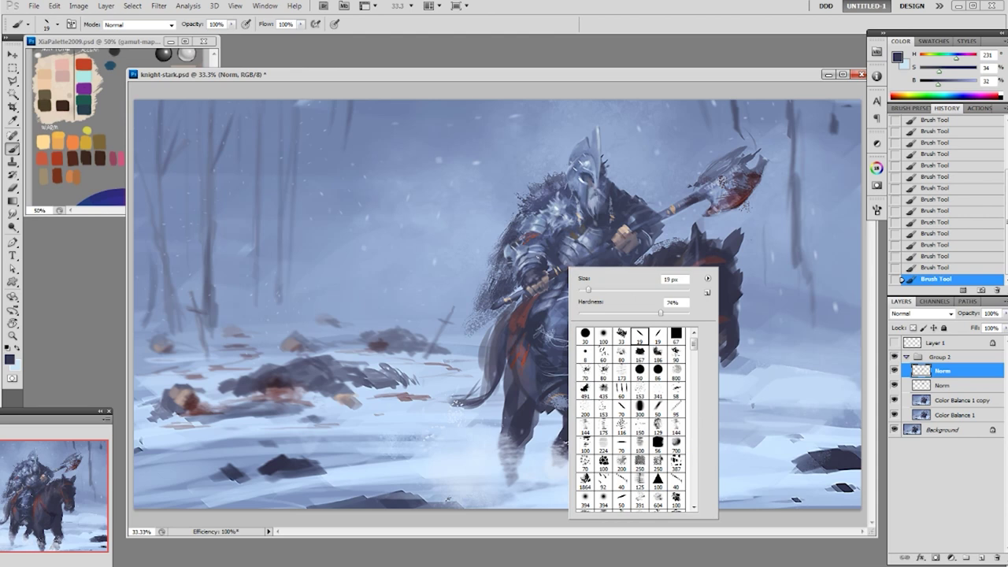
pyautogui.press('Return')
pyautogui.keyDown('alt'); pyautogui.click(541, 258); pyautogui.keyUp('alt')
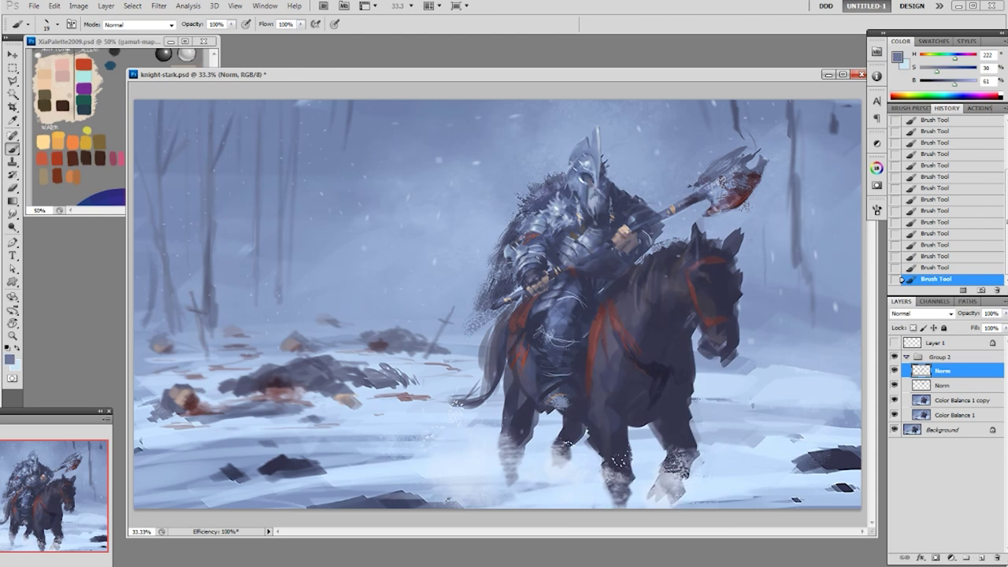
pyautogui.keyDown('alt'); pyautogui.click(534, 257); pyautogui.keyUp('alt')
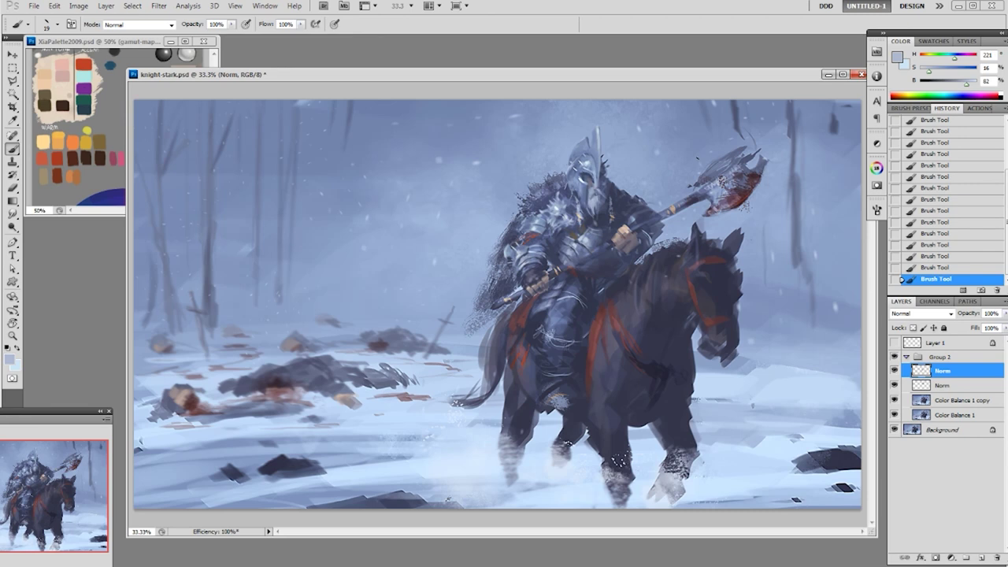
# - Save the painting and start modelling the knight's knee plate with sampled dark and pale blues
pyautogui.hotkey('ctrl', 's')
pyautogui.keyDown('alt'); pyautogui.click(551, 316); pyautogui.keyUp('alt')
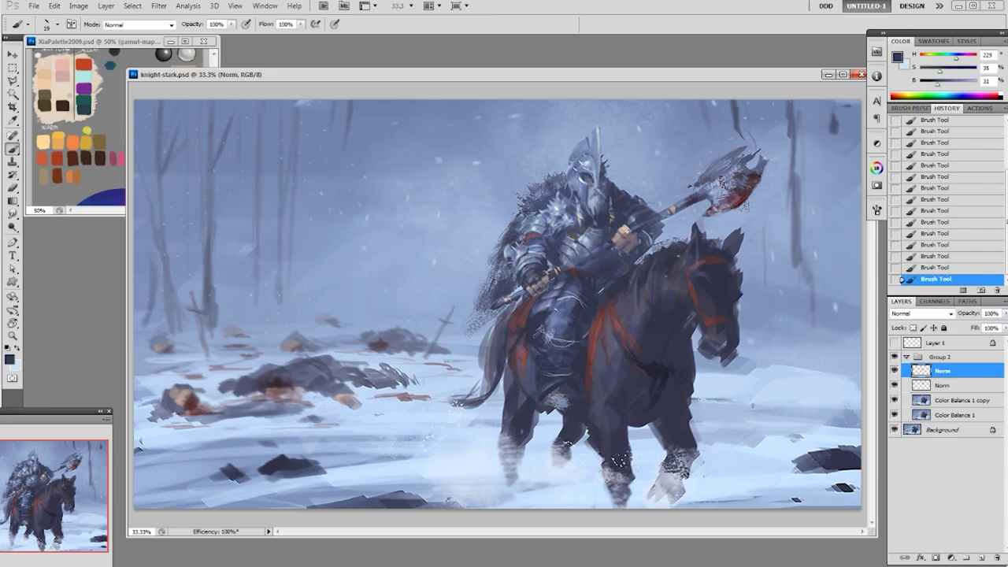
pyautogui.keyDown('alt'); pyautogui.click(552, 308); pyautogui.keyUp('alt')
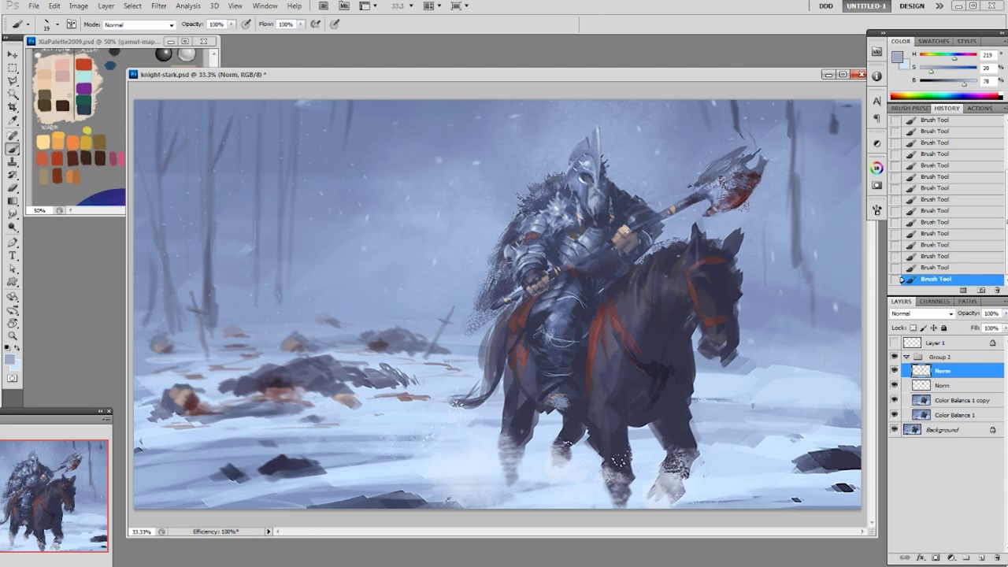
pyautogui.moveTo(556, 319); pyautogui.dragTo(562, 329)
pyautogui.keyDown('alt'); pyautogui.click(566, 315); pyautogui.keyUp('alt')
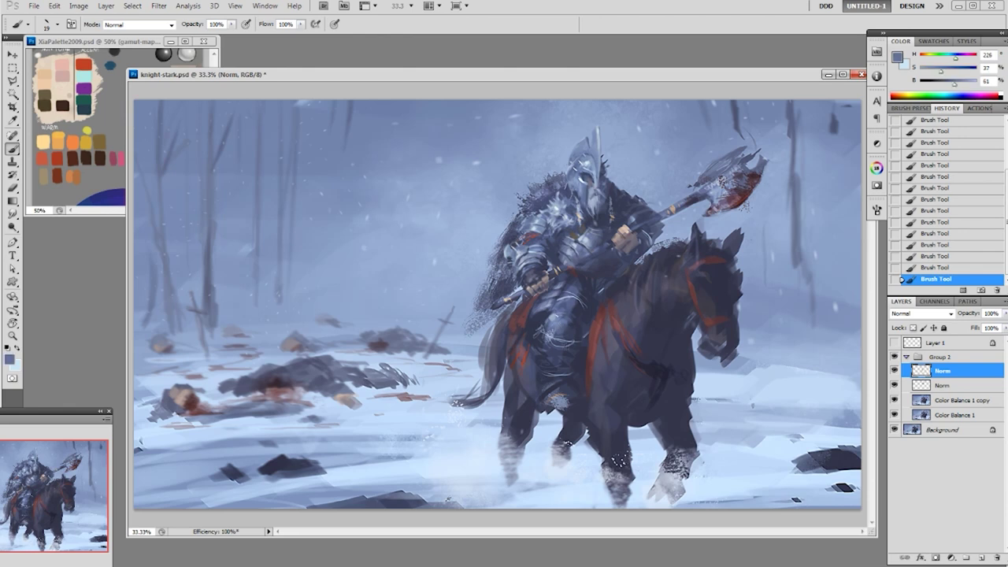
# - Add highlights to the knee plate with near-white from the fur collar and pale blue from the breastplate
pyautogui.keyDown('alt'); pyautogui.click(561, 205); pyautogui.keyUp('alt')
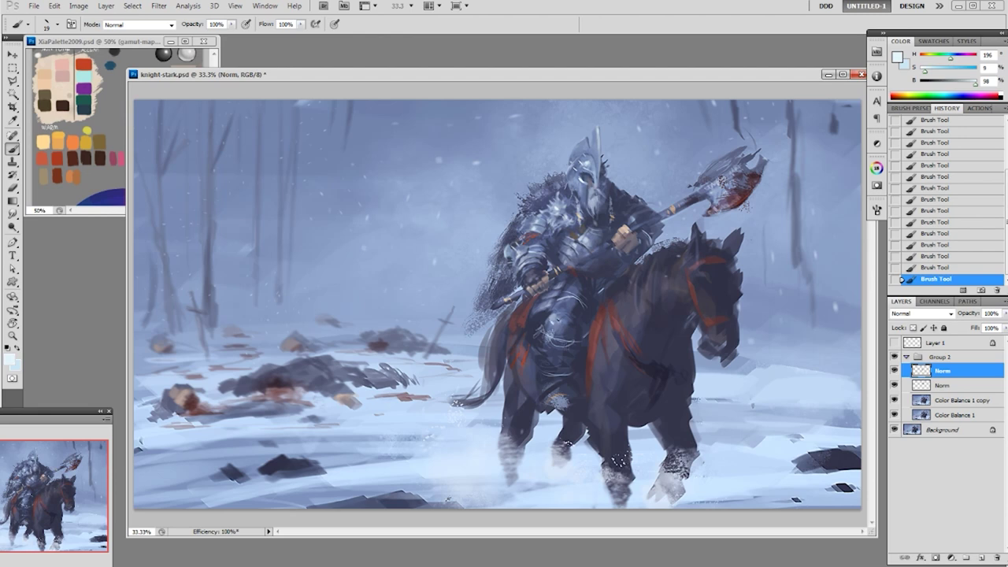
pyautogui.keyDown('alt'); pyautogui.click(567, 315); pyautogui.keyUp('alt')
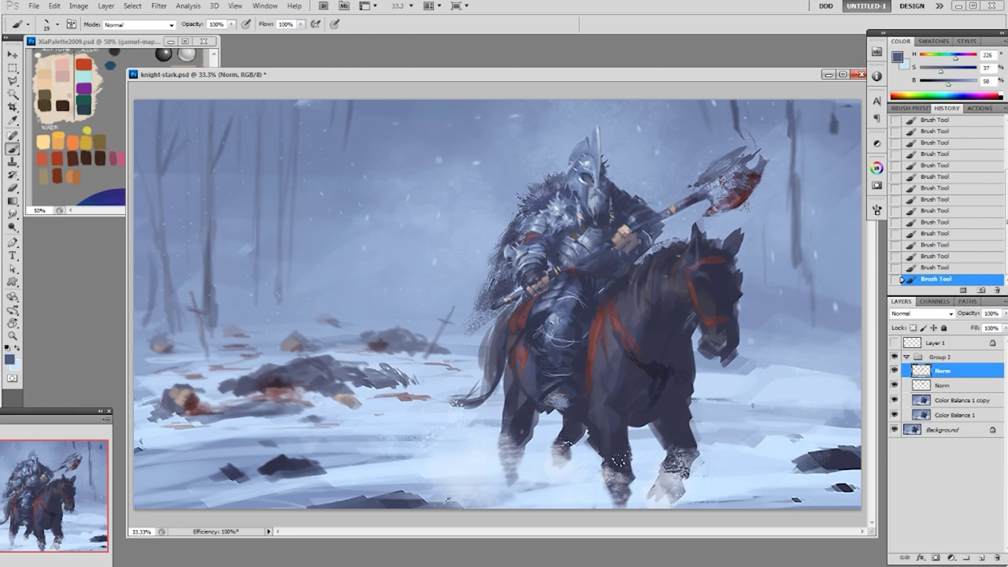
pyautogui.keyDown('alt'); pyautogui.click(591, 236); pyautogui.keyUp('alt')
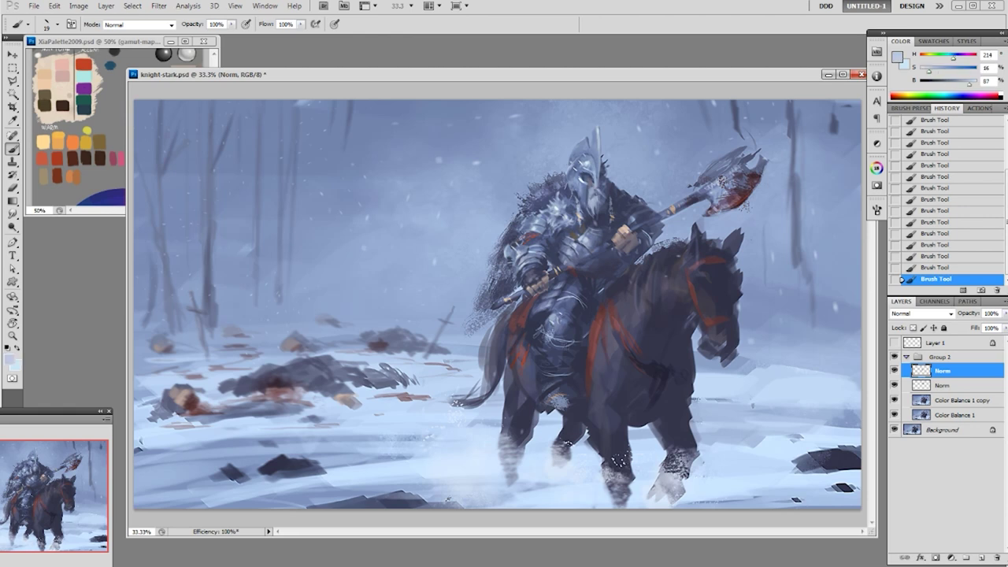
pyautogui.keyDown('alt'); pyautogui.click(567, 315); pyautogui.keyUp('alt')
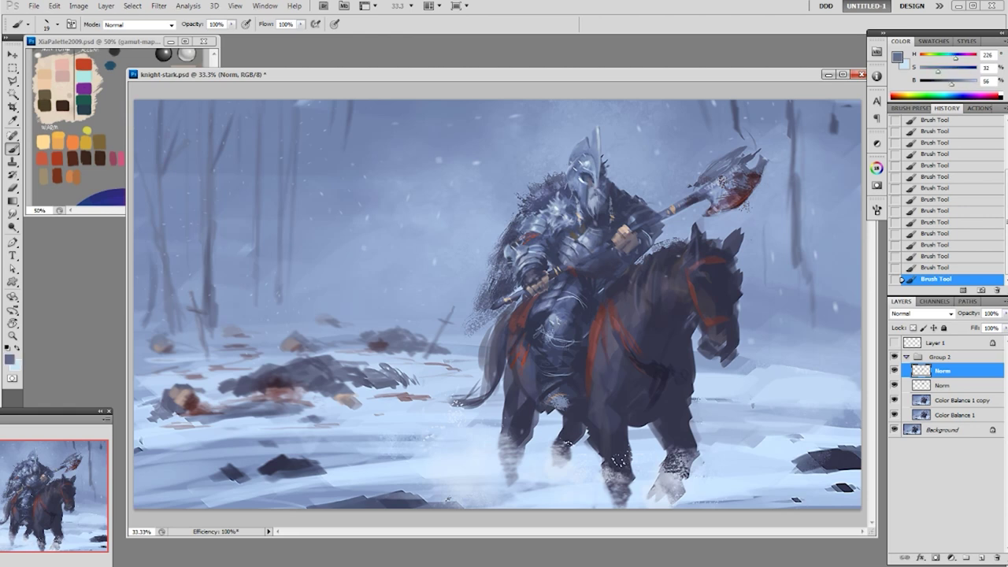
pyautogui.keyDown('alt'); pyautogui.click(559, 317); pyautogui.keyUp('alt')
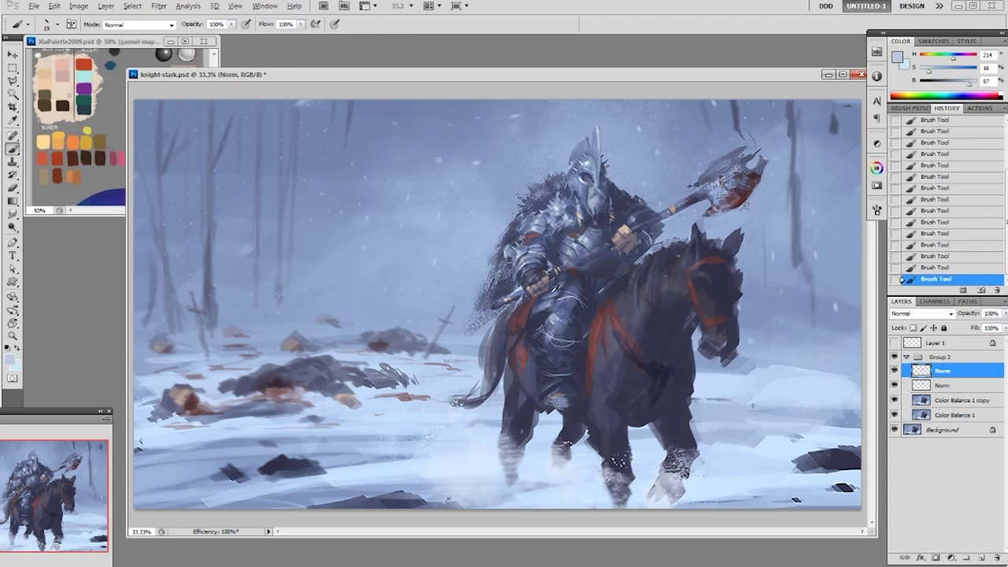
# - Define the knee plate's lower rim by alternating pale armour blue with dark blues sampled from the leg
pyautogui.keyDown('alt'); pyautogui.click(527, 251); pyautogui.keyUp('alt')
pyautogui.keyDown('alt'); pyautogui.click(560, 330); pyautogui.keyUp('alt')
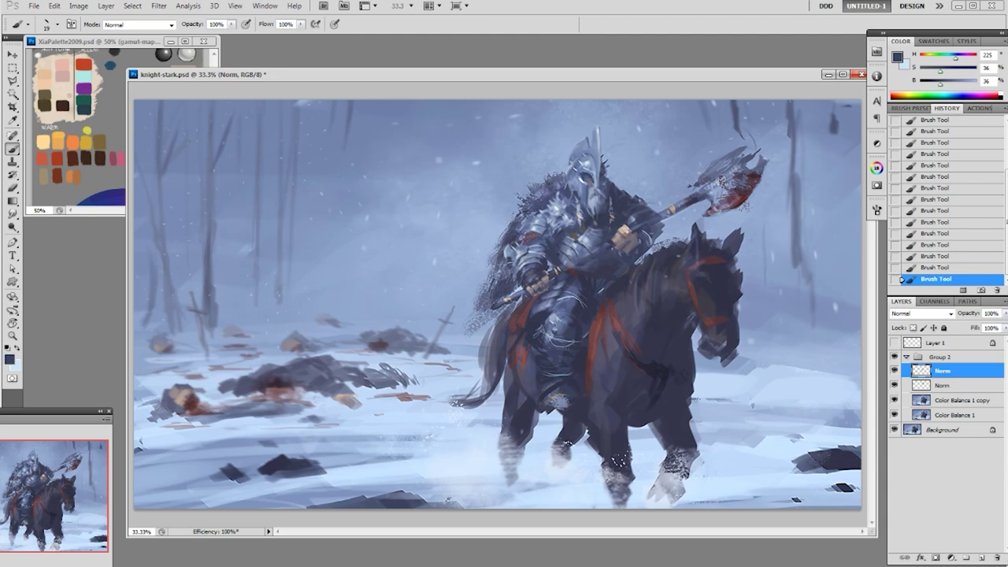
pyautogui.keyDown('alt'); pyautogui.click(590, 233); pyautogui.keyUp('alt')
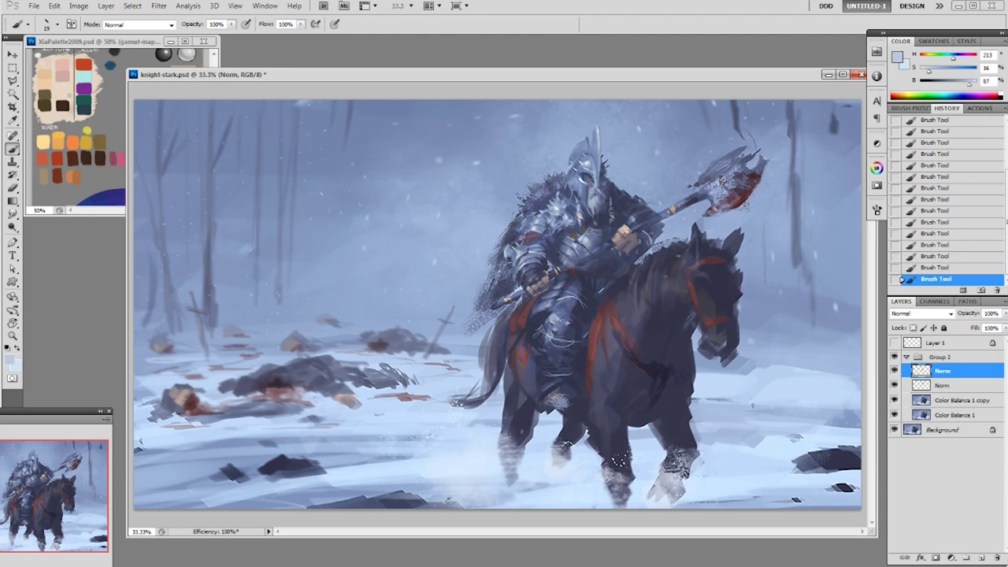
pyautogui.keyDown('alt'); pyautogui.click(561, 331); pyautogui.keyUp('alt')
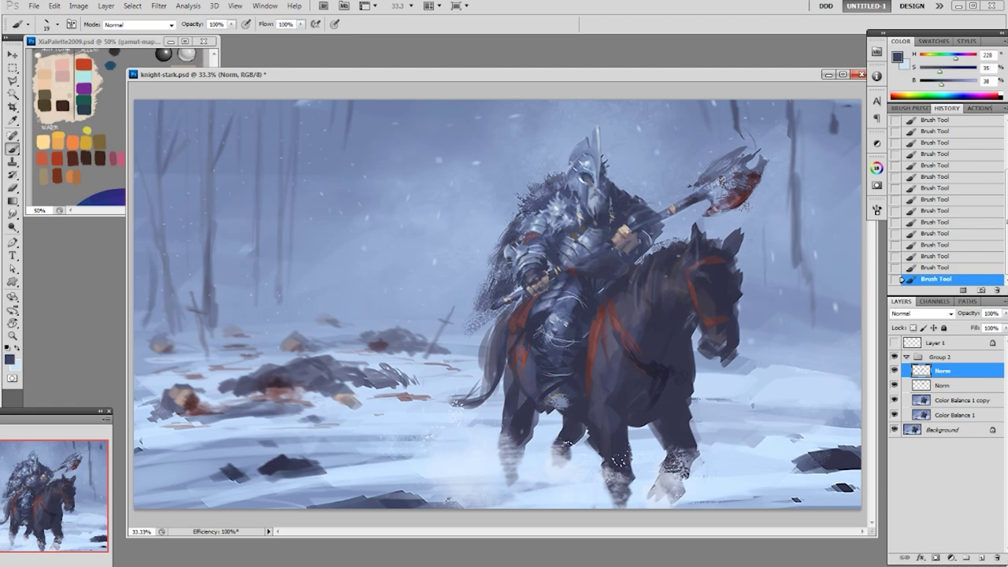
pyautogui.keyDown('alt'); pyautogui.click(567, 315); pyautogui.keyUp('alt')
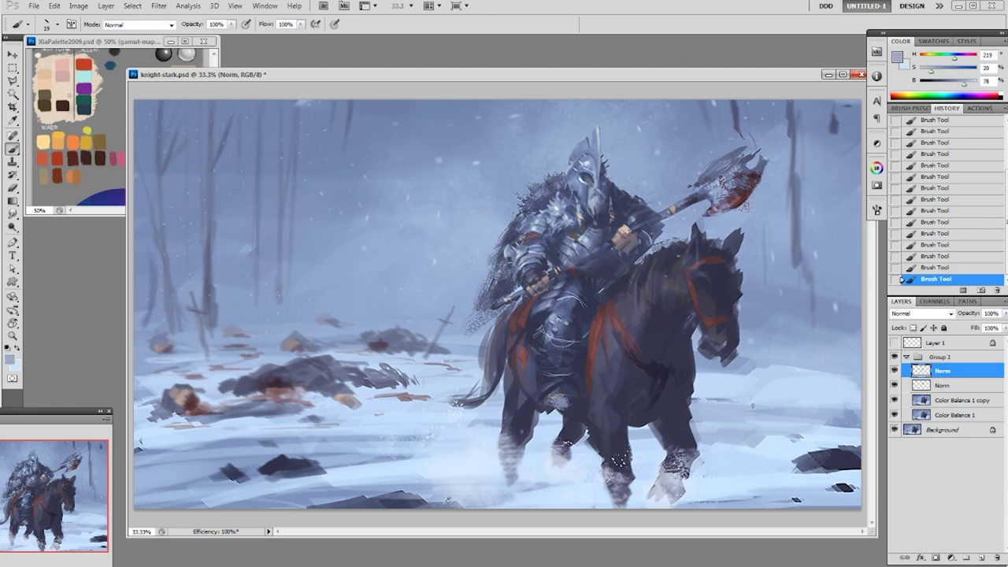
pyautogui.keyDown('alt'); pyautogui.click(567, 315); pyautogui.keyUp('alt')
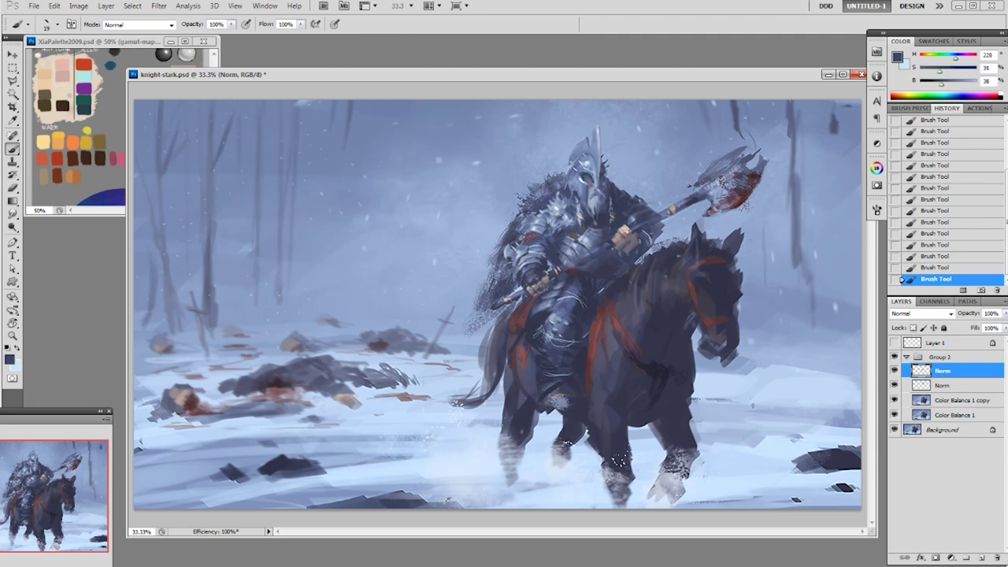
# - Blend the upper knee plate with repeatedly sampled neighbouring blues and a light tone from the breastplate
pyautogui.keyDown('alt'); pyautogui.click(559, 313); pyautogui.keyUp('alt')
pyautogui.keyDown('alt'); pyautogui.click(567, 315); pyautogui.keyUp('alt')
pyautogui.keyDown('alt'); pyautogui.click(567, 314); pyautogui.keyUp('alt')
pyautogui.keyDown('alt'); pyautogui.click(567, 314); pyautogui.keyUp('alt')
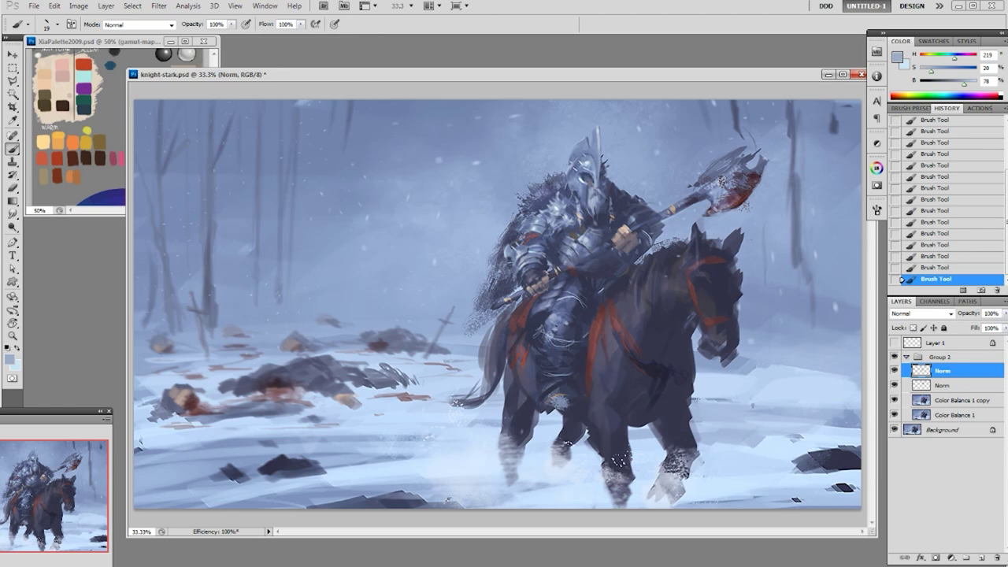
pyautogui.keyDown('alt'); pyautogui.click(564, 323); pyautogui.keyUp('alt')
pyautogui.keyDown('alt'); pyautogui.click(565, 319); pyautogui.keyUp('alt')
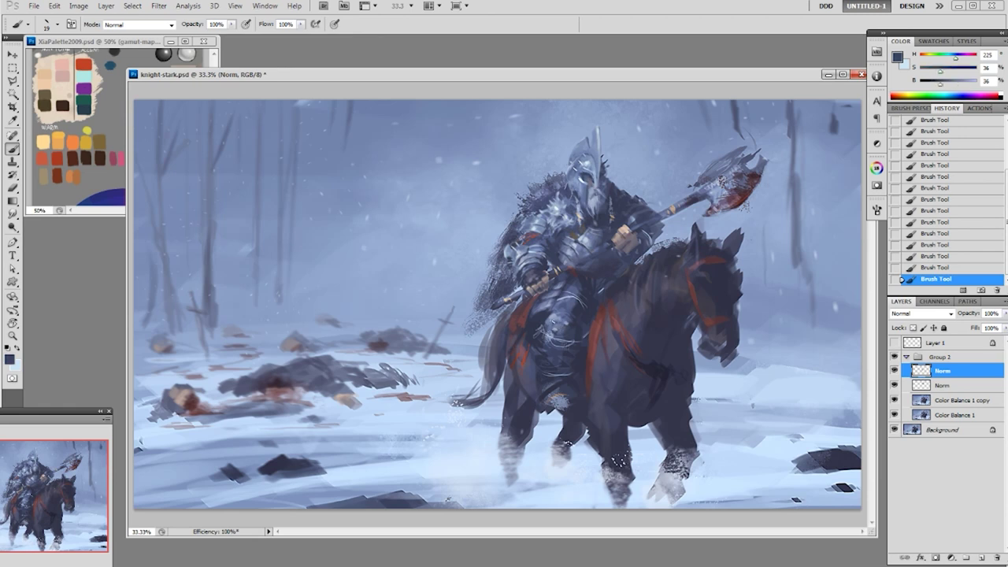
pyautogui.keyDown('alt'); pyautogui.click(590, 237); pyautogui.keyUp('alt')
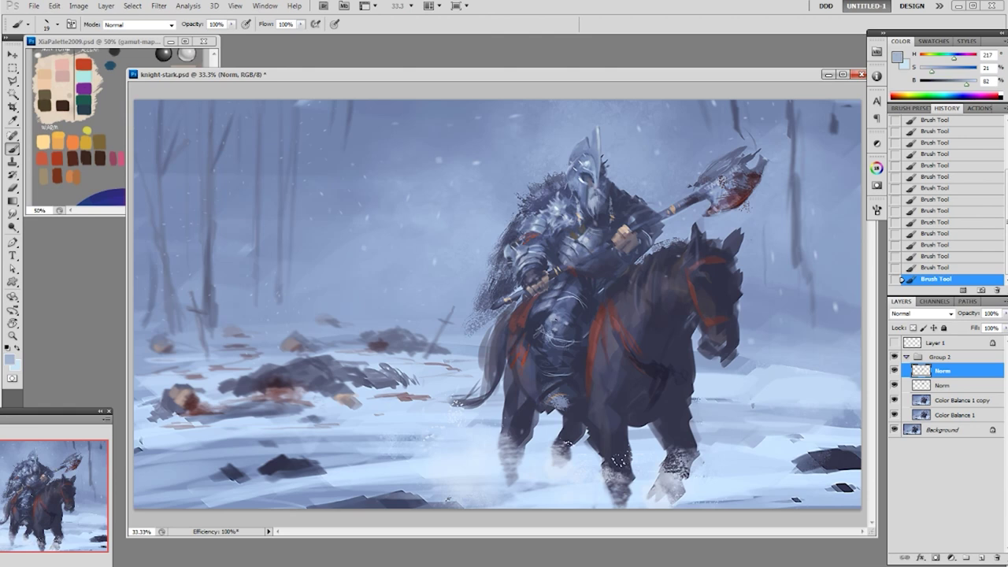
# - Touch up the knee plate's upper edge with tones sampled from the helmet, the horse and the leg
pyautogui.keyDown('alt'); pyautogui.click(585, 179); pyautogui.keyUp('alt')
pyautogui.keyDown('alt'); pyautogui.click(581, 182); pyautogui.keyUp('alt')
pyautogui.keyDown('alt'); pyautogui.click(582, 474); pyautogui.keyUp('alt')
pyautogui.keyDown('alt'); pyautogui.click(557, 328); pyautogui.keyUp('alt')
pyautogui.keyDown('alt'); pyautogui.click(561, 318); pyautogui.keyUp('alt')
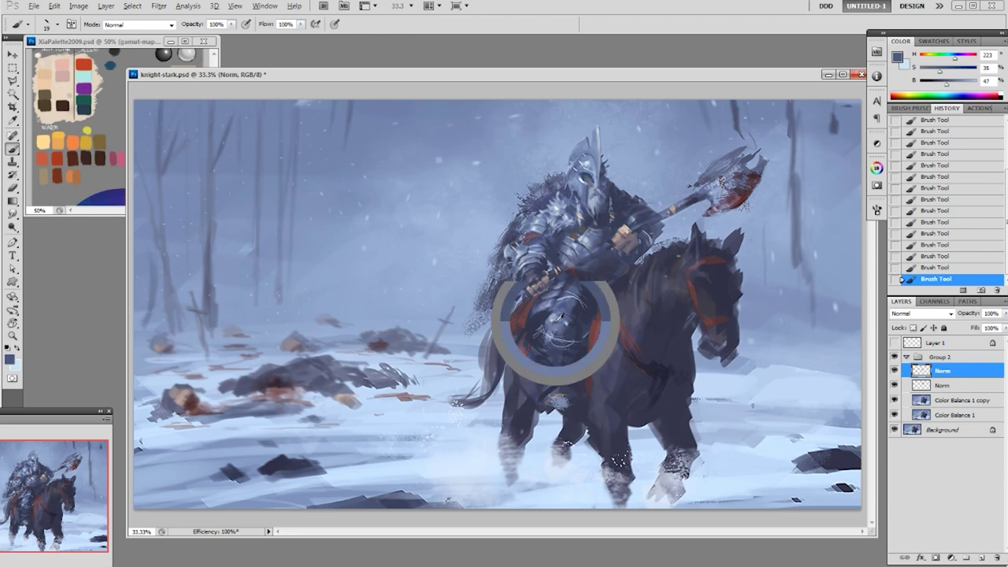
pyautogui.moveTo(550, 314)
pyautogui.mouseDown()
pyautogui.moveTo(574, 326)
pyautogui.moveTo(557, 315)
pyautogui.mouseUp()
# - Shape the far side of the knee plate with alternating light and dark blues sampled around it
pyautogui.keyDown('alt'); pyautogui.click(557, 323); pyautogui.keyUp('alt')
pyautogui.keyDown('alt'); pyautogui.click(572, 325); pyautogui.keyUp('alt')
pyautogui.keyDown('alt'); pyautogui.click(557, 320); pyautogui.keyUp('alt')
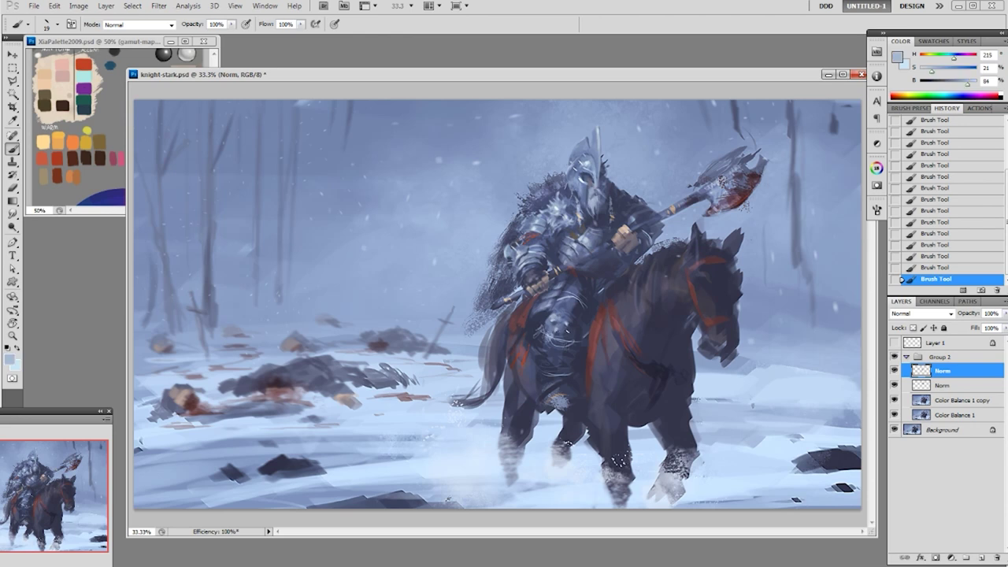
pyautogui.keyDown('alt'); pyautogui.click(573, 327); pyautogui.keyUp('alt')
pyautogui.keyDown('alt'); pyautogui.click(573, 324); pyautogui.keyUp('alt')
pyautogui.keyDown('alt'); pyautogui.click(568, 326); pyautogui.keyUp('alt')
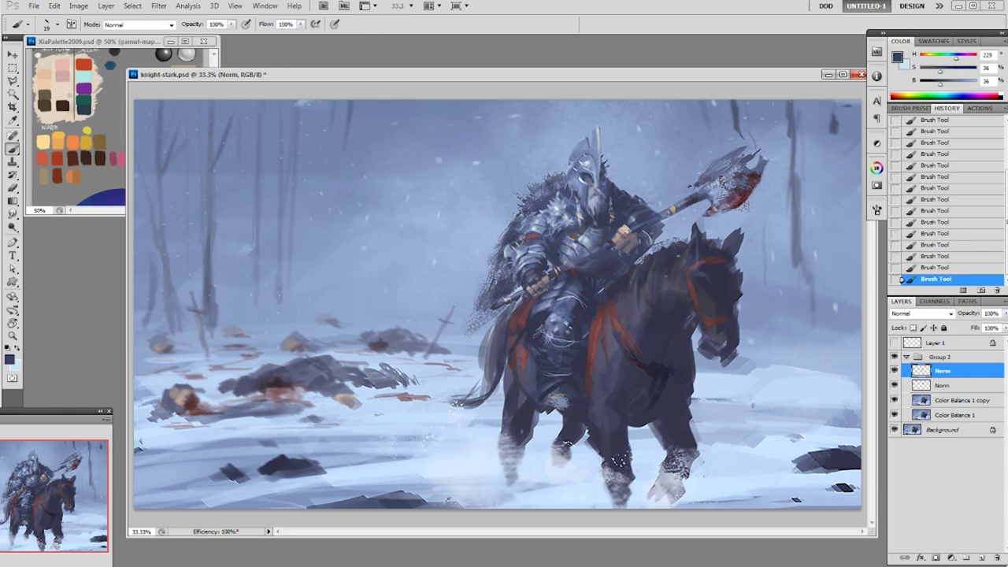
# - Smooth the knee plate's light-to-shadow transition with sampled dark, mid and greyish blues
pyautogui.keyDown('alt'); pyautogui.click(568, 327); pyautogui.keyUp('alt')
pyautogui.keyDown('alt'); pyautogui.click(558, 325); pyautogui.keyUp('alt')
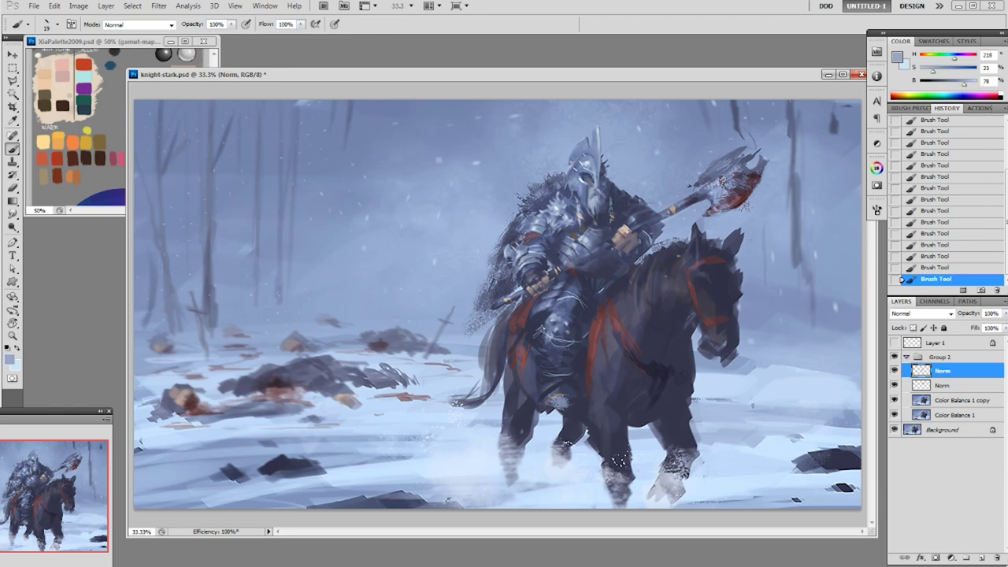
pyautogui.keyDown('alt'); pyautogui.click(570, 329); pyautogui.keyUp('alt')
pyautogui.keyDown('alt'); pyautogui.click(568, 331); pyautogui.keyUp('alt')
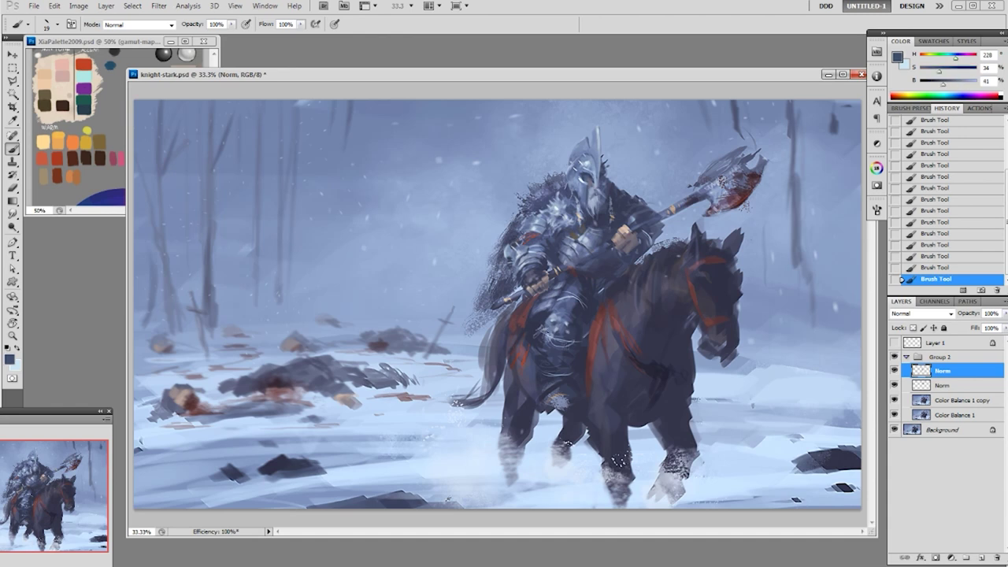
pyautogui.keyDown('alt'); pyautogui.click(557, 315); pyautogui.keyUp('alt')
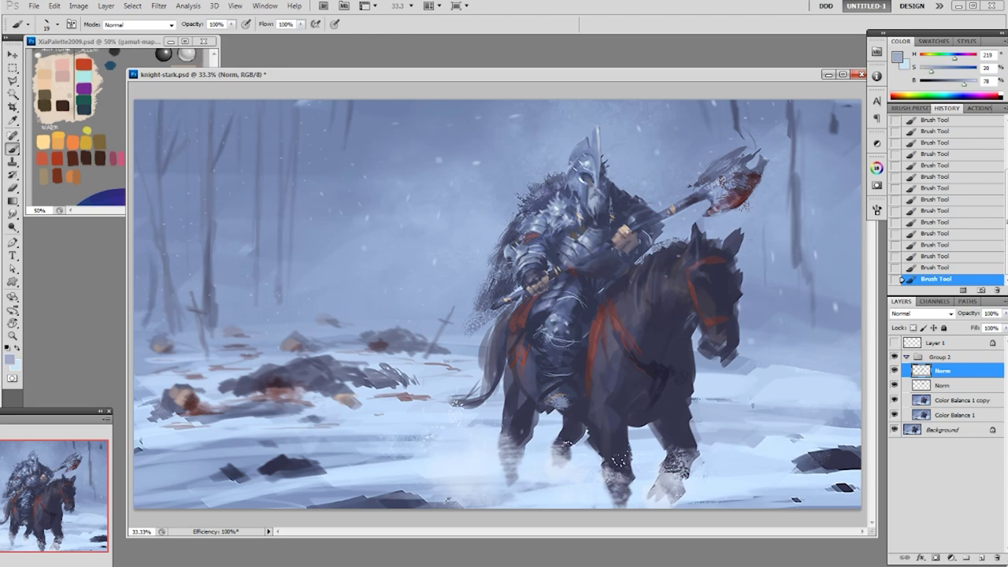
pyautogui.keyDown('alt'); pyautogui.click(558, 318); pyautogui.keyUp('alt')
pyautogui.keyDown('alt'); pyautogui.click(567, 315); pyautogui.keyUp('alt')
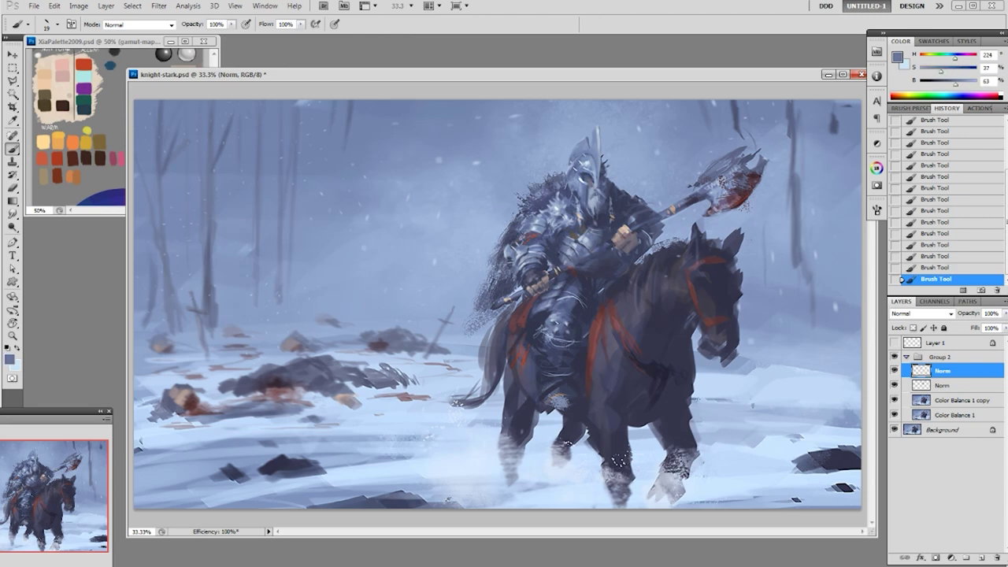
# - Pick a thin 19 px brush and refine the thigh above the knee with pale armour blue and sampled darks
pyautogui.keyDown('alt'); pyautogui.click(591, 237); pyautogui.keyUp('alt')
pyautogui.rightClick(585, 269)
pyautogui.doubleClick(674, 340)
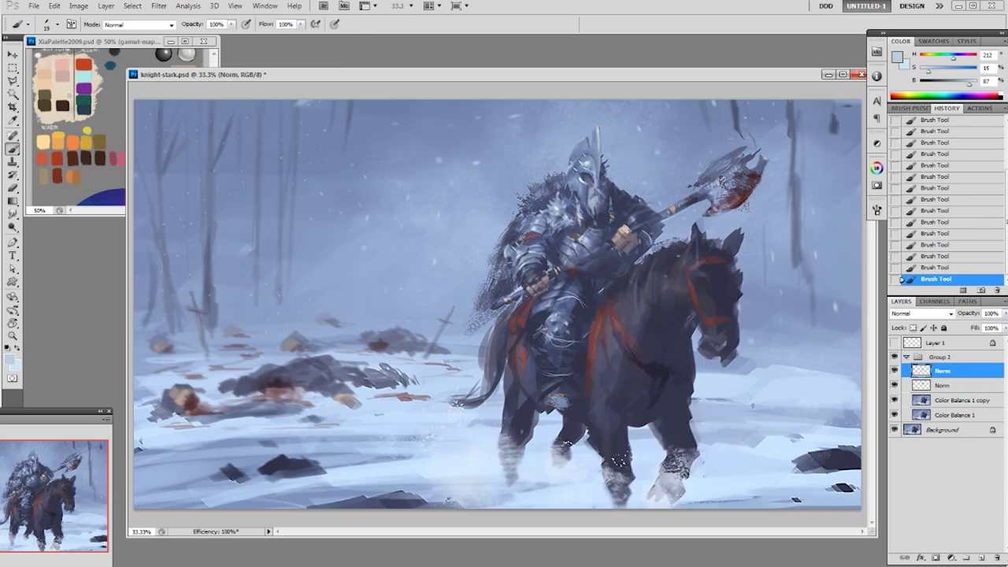
pyautogui.keyDown('alt'); pyautogui.click(581, 309); pyautogui.keyUp('alt')
pyautogui.keyDown('alt'); pyautogui.click(581, 299); pyautogui.keyUp('alt')
pyautogui.keyDown('alt'); pyautogui.click(572, 308); pyautogui.keyUp('alt')
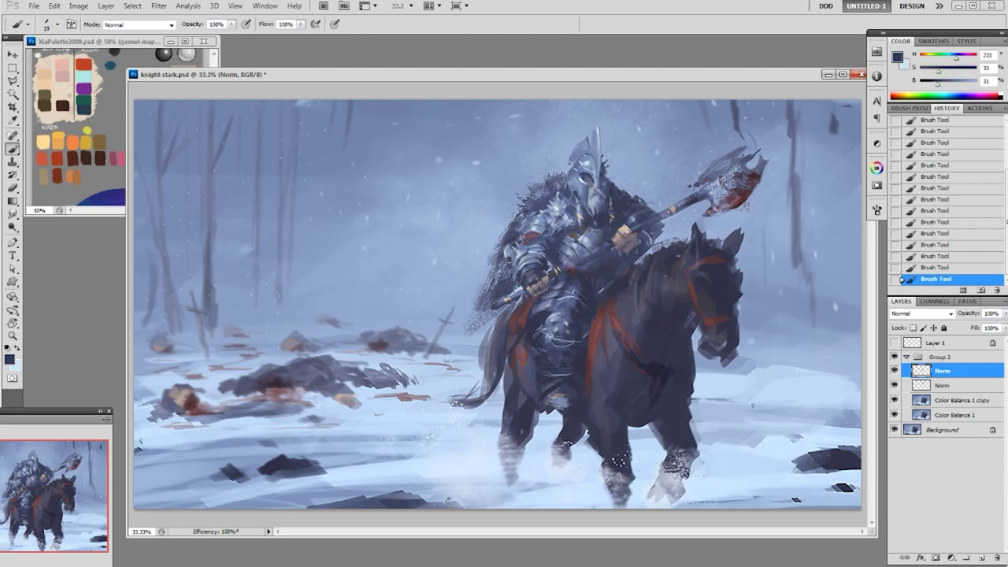
# - Paint over the upper thigh beside the saddle with sampled dark blues
pyautogui.keyDown('alt'); pyautogui.click(584, 284); pyautogui.keyUp('alt')
pyautogui.keyDown('alt'); pyautogui.click(600, 289); pyautogui.keyUp('alt')
pyautogui.moveTo(592, 288); pyautogui.dragTo(588, 286)
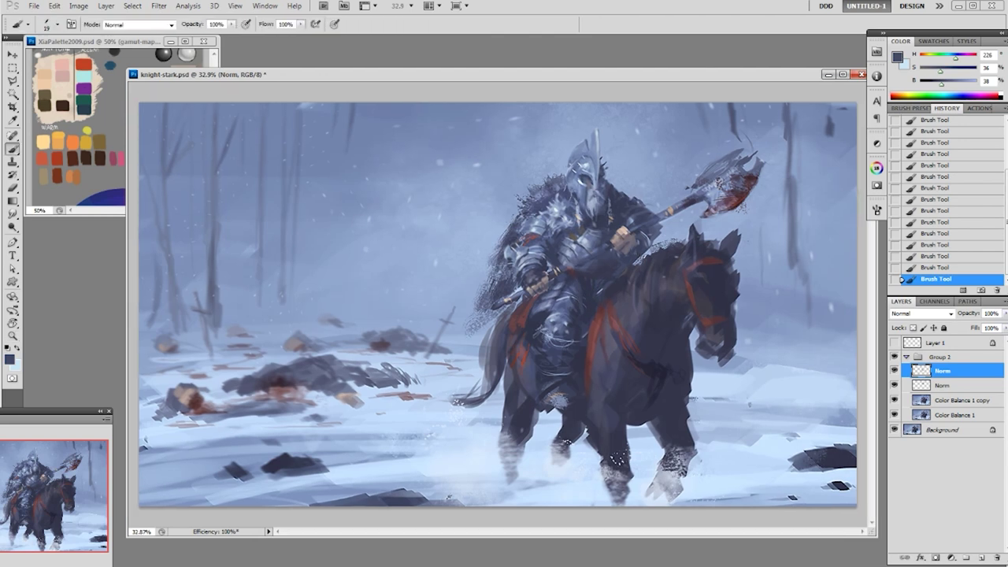
pyautogui.hotkey('ctrl', '+')
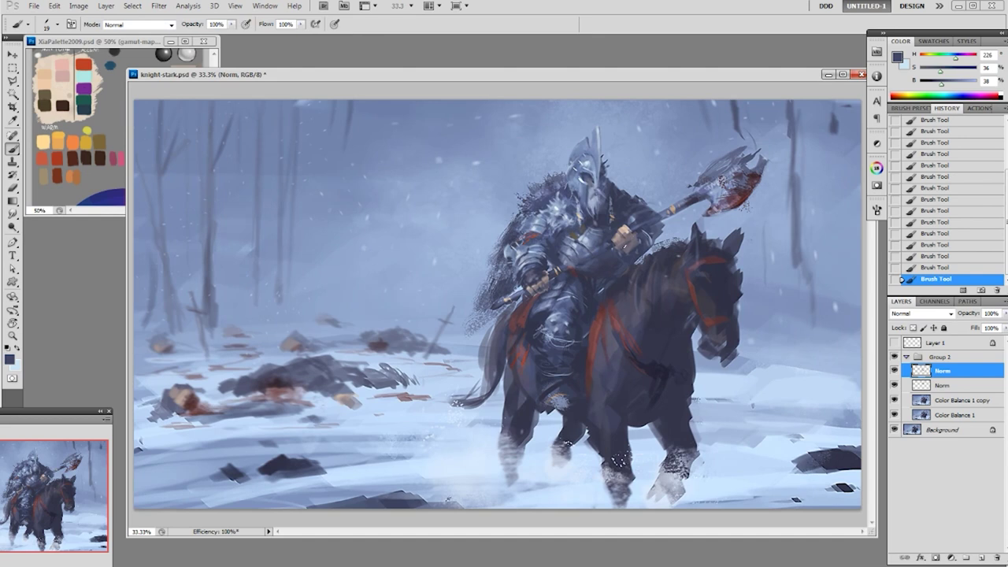
# - Detail the thigh armour between the waist and the horse's shoulder with repeatedly sampled neighbouring tones
pyautogui.keyDown('alt'); pyautogui.click(592, 289); pyautogui.keyUp('alt')
pyautogui.keyDown('alt'); pyautogui.click(582, 307); pyautogui.keyUp('alt')
pyautogui.keyDown('alt'); pyautogui.click(585, 293); pyautogui.keyUp('alt')
pyautogui.keyDown('alt'); pyautogui.click(590, 291); pyautogui.keyUp('alt')
pyautogui.keyDown('alt'); pyautogui.click(587, 298); pyautogui.keyUp('alt')
pyautogui.keyDown('alt'); pyautogui.click(592, 290); pyautogui.keyUp('alt')
pyautogui.keyDown('alt'); pyautogui.click(592, 290); pyautogui.keyUp('alt')
pyautogui.keyDown('alt'); pyautogui.click(592, 305); pyautogui.keyUp('alt')
pyautogui.keyDown('alt'); pyautogui.click(592, 289); pyautogui.keyUp('alt')
# - Paint a red cloth strip hanging below the waist with red sampled from the horse's trappings, trimming it with darks
pyautogui.keyDown('alt'); pyautogui.click(579, 275); pyautogui.keyUp('alt')
pyautogui.keyDown('alt'); pyautogui.click(579, 275); pyautogui.keyUp('alt')
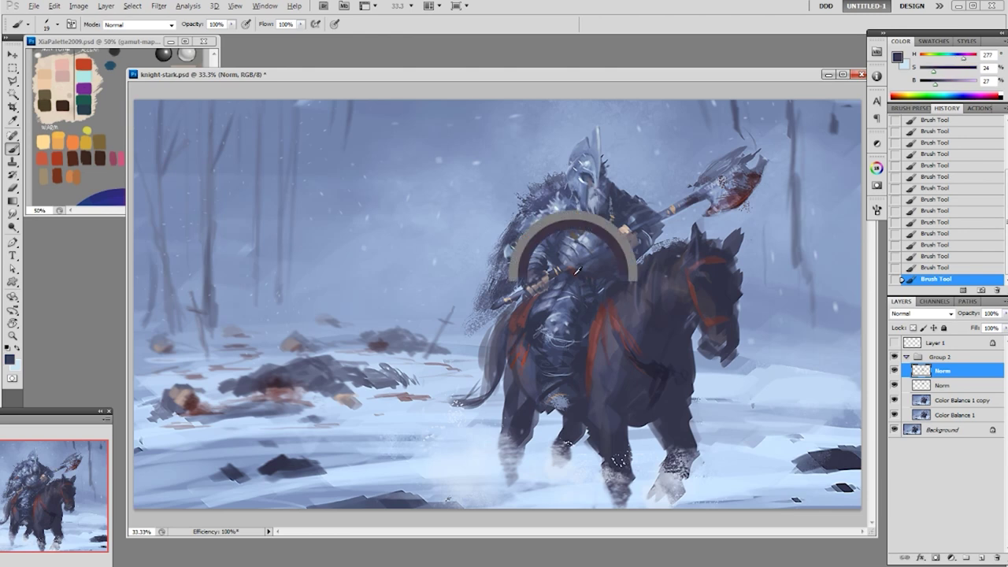
pyautogui.keyDown('alt'); pyautogui.click(579, 276); pyautogui.keyUp('alt')
pyautogui.keyDown('alt'); pyautogui.click(527, 354); pyautogui.keyUp('alt')
pyautogui.keyDown('alt'); pyautogui.click(527, 355); pyautogui.keyUp('alt')
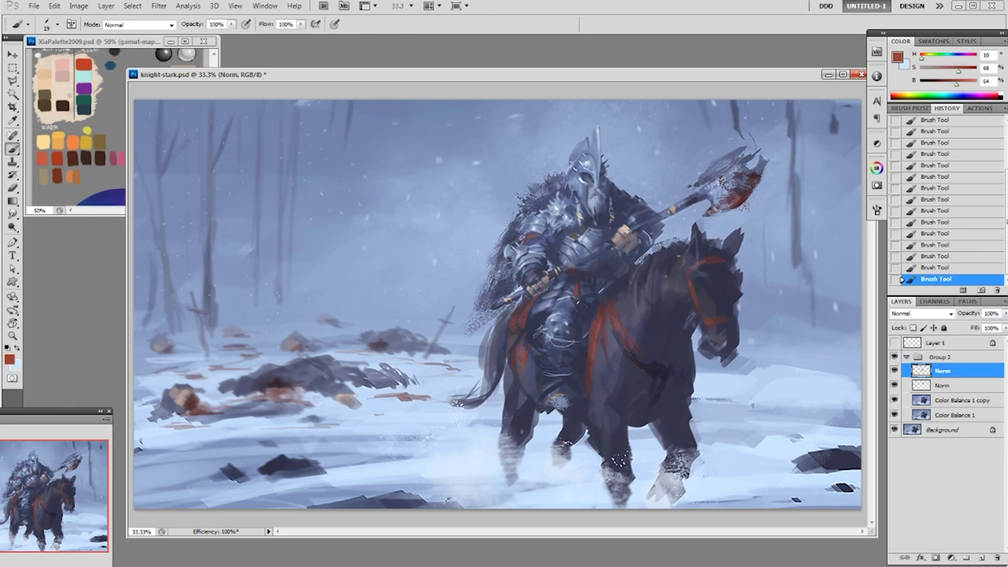
pyautogui.keyDown('alt'); pyautogui.click(575, 273); pyautogui.keyUp('alt')
pyautogui.moveTo(578, 266); pyautogui.dragTo(578, 273)
pyautogui.keyDown('alt'); pyautogui.click(576, 289); pyautogui.keyUp('alt')
# - Shade the area around the knee plate in sampled dark blue with a 40 px brush at 70% opacity
pyautogui.keyDown('alt'); pyautogui.click(572, 331); pyautogui.keyUp('alt')
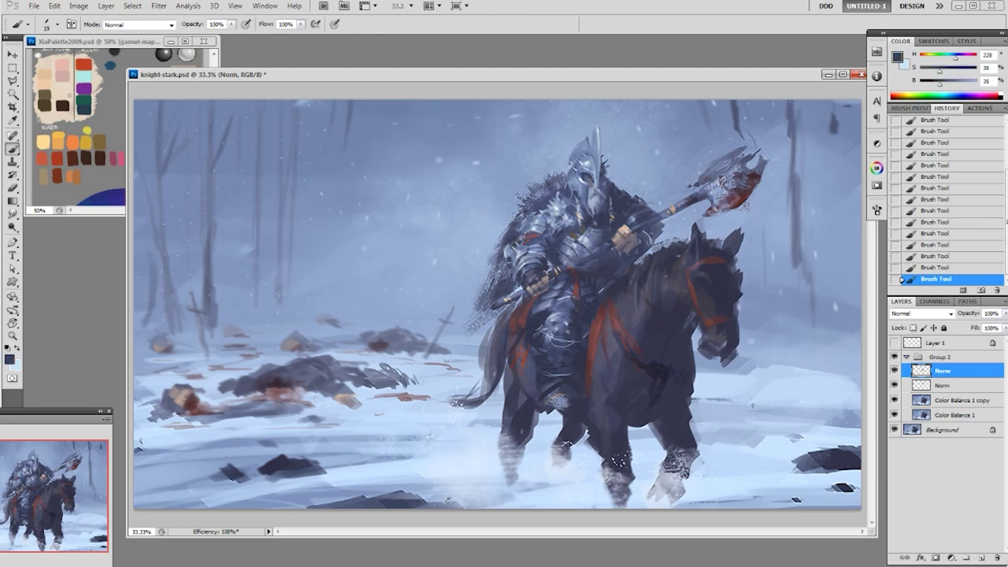
pyautogui.press('7')
pyautogui.press(']')
pyautogui.press(']')
pyautogui.moveTo(550, 323); pyautogui.dragTo(548, 335)
pyautogui.keyDown('alt'); pyautogui.click(567, 325); pyautogui.keyUp('alt')
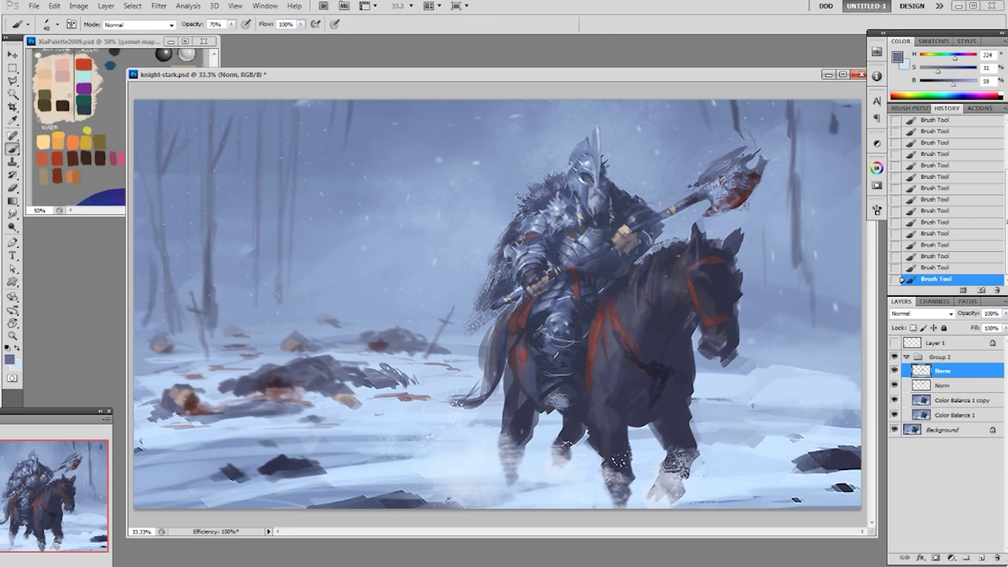
# - Restore the brush to 100% opacity and repaint the lower shin and foot with dark and mid blues
pyautogui.press('0')
pyautogui.keyDown('alt'); pyautogui.click(576, 357); pyautogui.keyUp('alt')
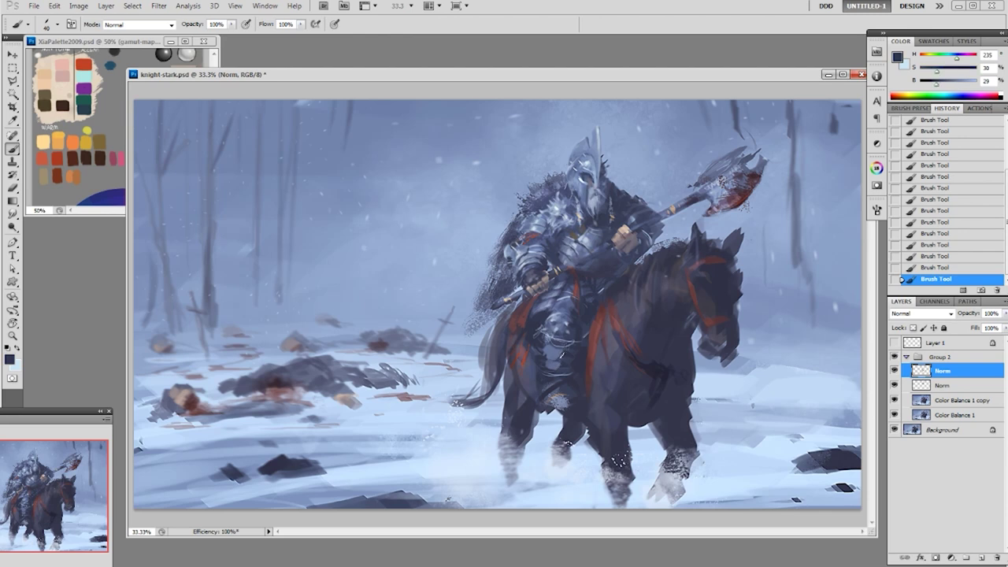
pyautogui.moveTo(561, 368)
pyautogui.mouseDown()
pyautogui.moveTo(556, 403)
pyautogui.moveTo(566, 401)
pyautogui.mouseUp()
pyautogui.keyDown('alt'); pyautogui.click(561, 398); pyautogui.keyUp('alt')
pyautogui.keyDown('alt'); pyautogui.click(550, 403); pyautogui.keyUp('alt')
pyautogui.keyDown('alt'); pyautogui.click(559, 399); pyautogui.keyUp('alt')
# - Select the thin 19 px brush and add mid-blue detail to the shin just below the knee
pyautogui.rightClick(605, 294)
pyautogui.click(679, 361)
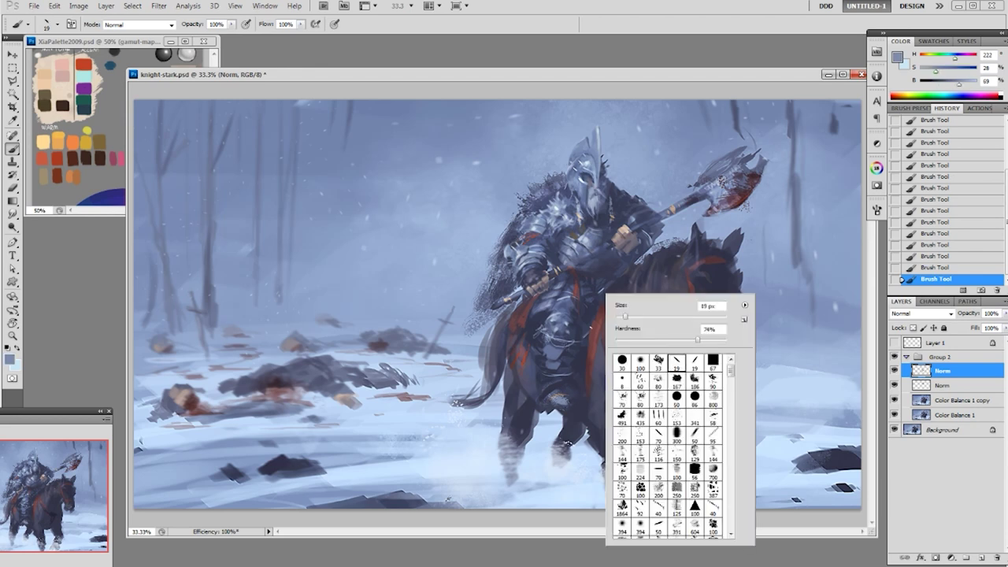
pyautogui.keyDown('alt'); pyautogui.click(550, 357); pyautogui.keyUp('alt')
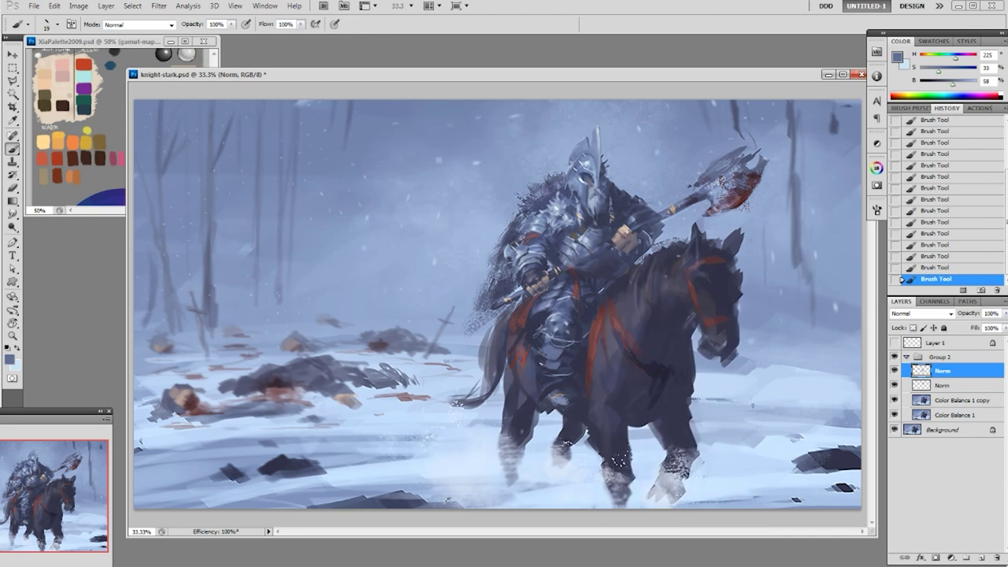
pyautogui.keyDown('alt'); pyautogui.click(555, 316); pyautogui.keyUp('alt')
# - Refine the shin armour plates with repeatedly sampled light and dark blues
pyautogui.keyDown('alt'); pyautogui.click(567, 365); pyautogui.keyUp('alt')
pyautogui.keyDown('alt'); pyautogui.click(556, 354); pyautogui.keyUp('alt')
pyautogui.keyDown('alt'); pyautogui.click(561, 366); pyautogui.keyUp('alt')
pyautogui.keyDown('alt'); pyautogui.click(567, 365); pyautogui.keyUp('alt')
pyautogui.keyDown('alt'); pyautogui.click(571, 355); pyautogui.keyUp('alt')
pyautogui.keyDown('alt'); pyautogui.click(567, 365); pyautogui.keyUp('alt')
pyautogui.keyDown('alt'); pyautogui.click(573, 361); pyautogui.keyUp('alt')
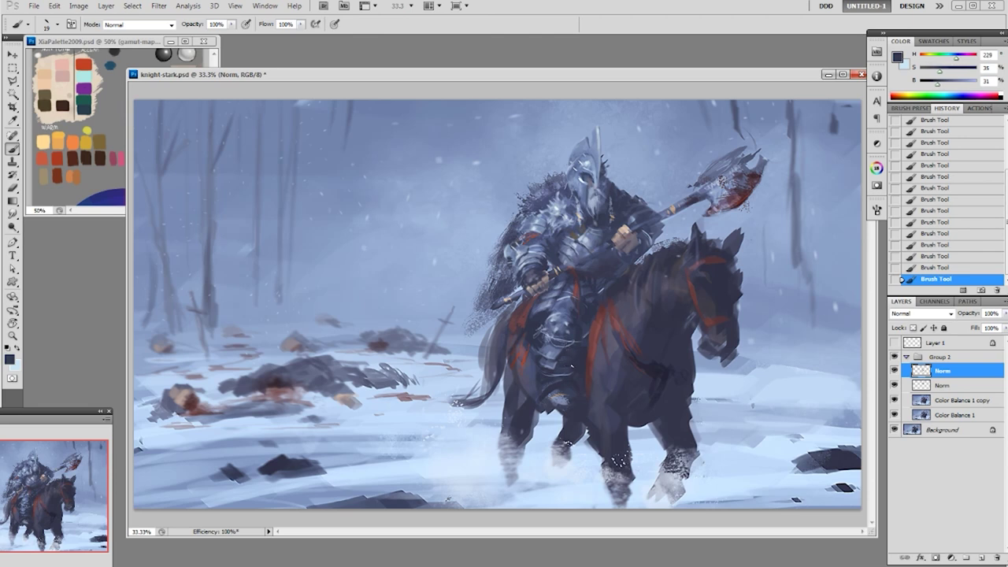
# - Touch up the knight's knee plate with mid and dark blues sampled from the leg armour
pyautogui.keyDown('alt'); pyautogui.click(574, 371); pyautogui.keyUp('alt')
pyautogui.keyDown('alt'); pyautogui.click(562, 322); pyautogui.keyUp('alt')
pyautogui.keyDown('alt'); pyautogui.click(562, 320); pyautogui.keyUp('alt')
pyautogui.hotkey('ctrl', 'space')
pyautogui.keyDown('ctrl'); pyautogui.click(581, 356); pyautogui.keyUp('ctrl')
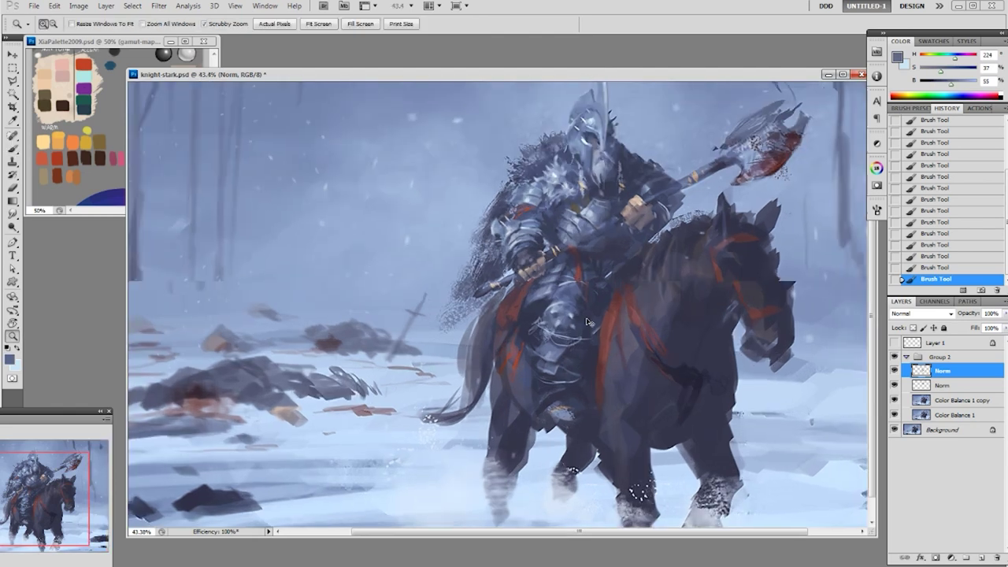
pyautogui.keyDown('ctrl'); pyautogui.keyDown('alt'); pyautogui.click(592, 317); pyautogui.keyUp('alt'); pyautogui.keyUp('ctrl')
# - Reselect the thin 19 px brush and detail the knee and upper shin plates with sampled light and dark blues
pyautogui.keyDown('alt'); pyautogui.click(580, 246); pyautogui.keyUp('alt')
pyautogui.rightClick(597, 272)
pyautogui.doubleClick(666, 345)
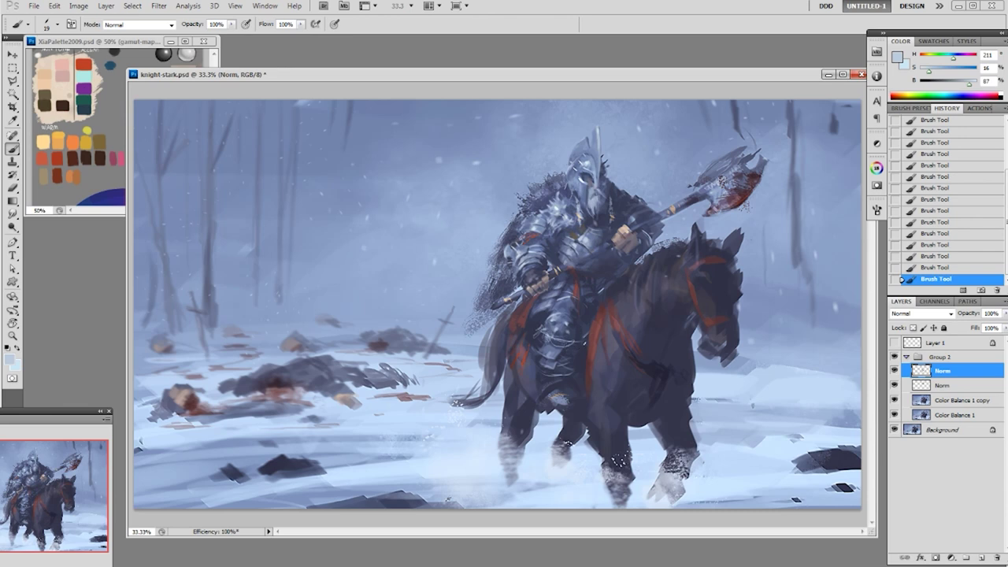
pyautogui.keyDown('alt'); pyautogui.click(584, 344); pyautogui.keyUp('alt')
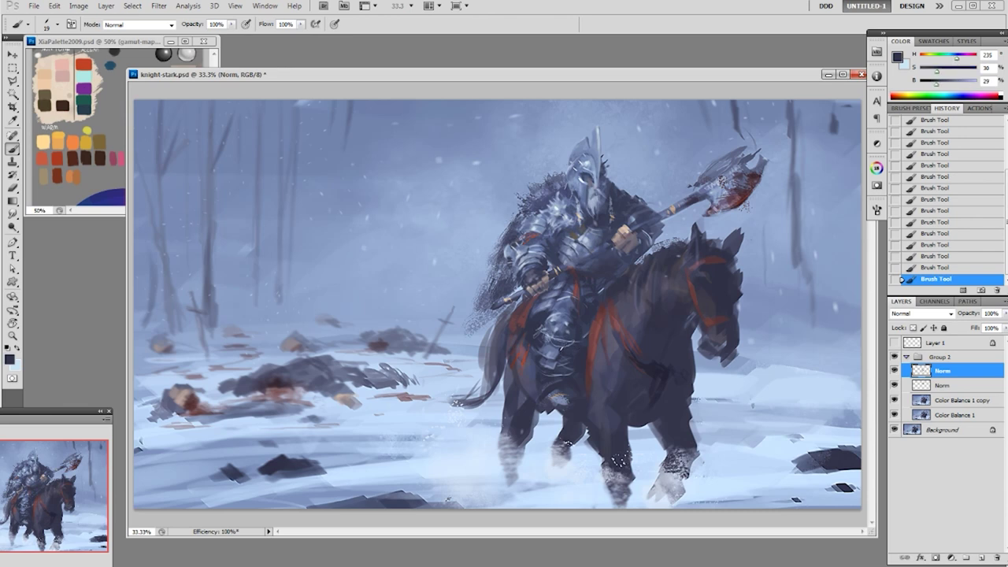
pyautogui.keyDown('alt'); pyautogui.click(561, 361); pyautogui.keyUp('alt')
pyautogui.keyDown('alt'); pyautogui.click(568, 348); pyautogui.keyUp('alt')
pyautogui.keyDown('alt'); pyautogui.click(545, 321); pyautogui.keyUp('alt')
pyautogui.moveTo(542, 323); pyautogui.dragTo(540, 336)
# - Model the surface of the knee plate with mid and dark blues sampled from the thigh and knee armour
pyautogui.keyDown('alt'); pyautogui.click(569, 299); pyautogui.keyUp('alt')
pyautogui.keyDown('alt'); pyautogui.click(567, 340); pyautogui.keyUp('alt')
pyautogui.keyDown('alt'); pyautogui.click(565, 325); pyautogui.keyUp('alt')
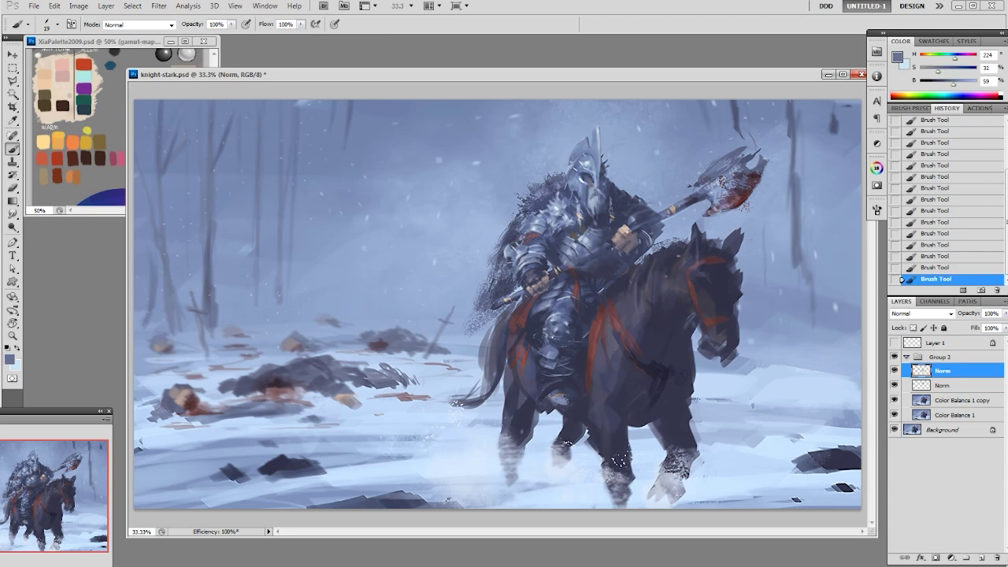
pyautogui.keyDown('alt'); pyautogui.click(565, 329); pyautogui.keyUp('alt')
pyautogui.keyDown('alt'); pyautogui.click(555, 326); pyautogui.keyUp('alt')
pyautogui.keyDown('alt'); pyautogui.click(565, 337); pyautogui.keyUp('alt')
pyautogui.keyDown('alt'); pyautogui.click(578, 323); pyautogui.keyUp('alt')
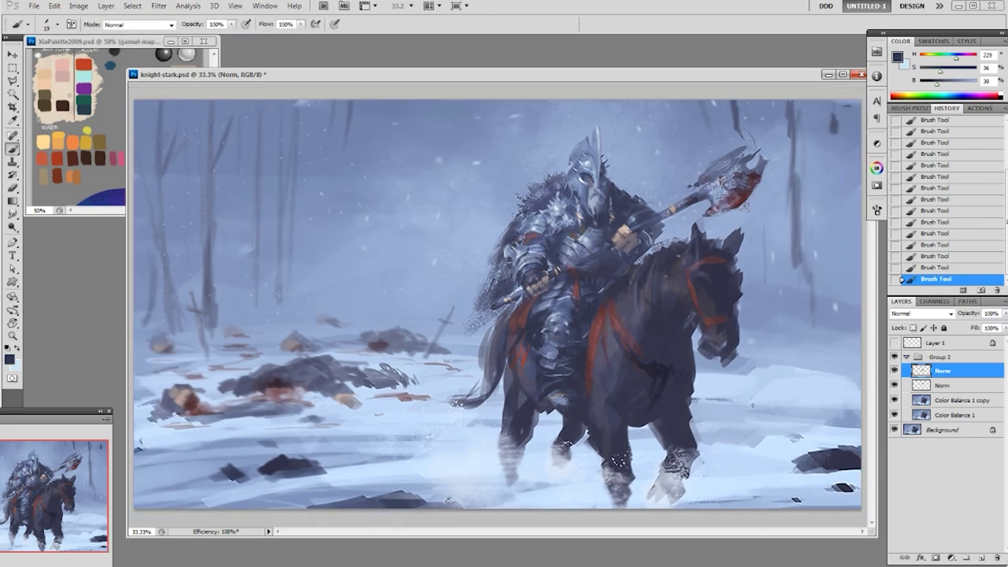
# - Refine the lower rim of the knee plate with sampled light and dark blues, and step back the last stroke
pyautogui.keyDown('alt'); pyautogui.click(561, 329); pyautogui.keyUp('alt')
pyautogui.keyDown('alt'); pyautogui.click(553, 352); pyautogui.keyUp('alt')
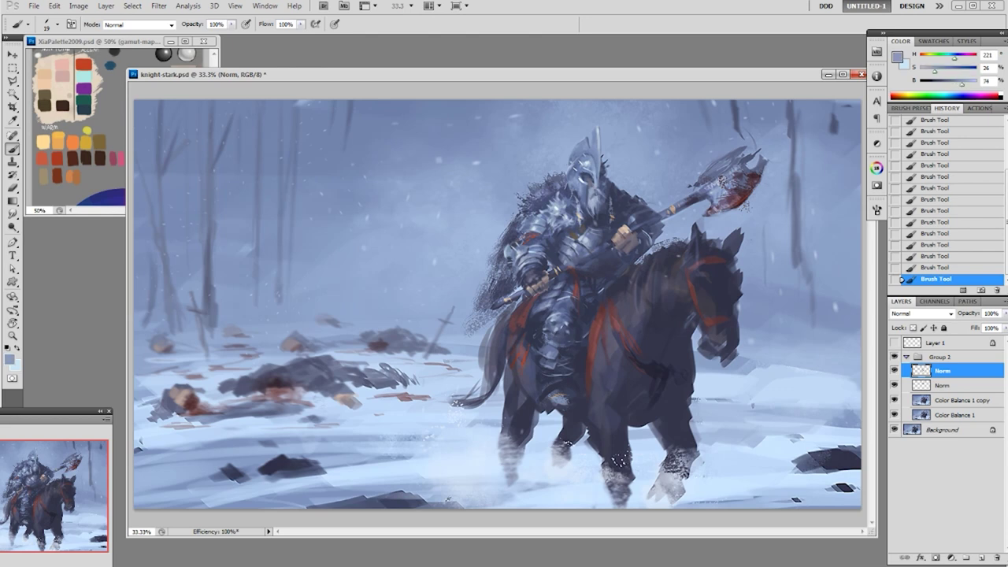
pyautogui.keyDown('alt'); pyautogui.click(576, 339); pyautogui.keyUp('alt')
pyautogui.keyDown('alt'); pyautogui.click(582, 338); pyautogui.keyUp('alt')
pyautogui.keyDown('alt'); pyautogui.click(570, 356); pyautogui.keyUp('alt')
pyautogui.keyDown('alt'); pyautogui.click(573, 314); pyautogui.keyUp('alt')
pyautogui.keyDown('alt'); pyautogui.click(553, 352); pyautogui.keyUp('alt')
pyautogui.click(917, 268)
# - Switch to a larger brush, reduce it to 50 px, and paint dark blue behind the knee and over the shin
pyautogui.keyDown('alt'); pyautogui.click(544, 200); pyautogui.keyUp('alt')
pyautogui.keyDown('alt'); pyautogui.click(547, 208); pyautogui.keyUp('alt')
pyautogui.rightClick(530, 344)
pyautogui.click(566, 451)
pyautogui.moveTo(519, 361); pyautogui.dragTo(527, 344)
pyautogui.press('[')
pyautogui.press('[')
pyautogui.press('[')
pyautogui.keyDown('alt'); pyautogui.click(530, 258); pyautogui.keyUp('alt')
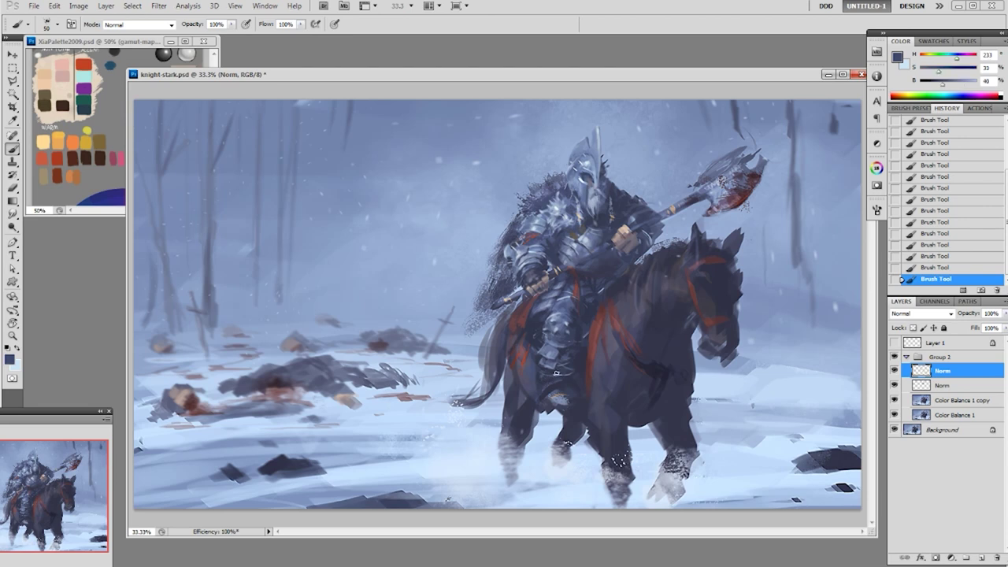
pyautogui.moveTo(547, 372); pyautogui.dragTo(539, 377)
# - Lower the brush opacity to 50% and blend sampled dark blues across the knee plate and lower thigh
pyautogui.keyDown('alt'); pyautogui.click(543, 347); pyautogui.keyUp('alt')
pyautogui.press('5')
pyautogui.moveTo(556, 351); pyautogui.dragTo(543, 346)
pyautogui.keyDown('alt'); pyautogui.click(542, 350); pyautogui.keyUp('alt')
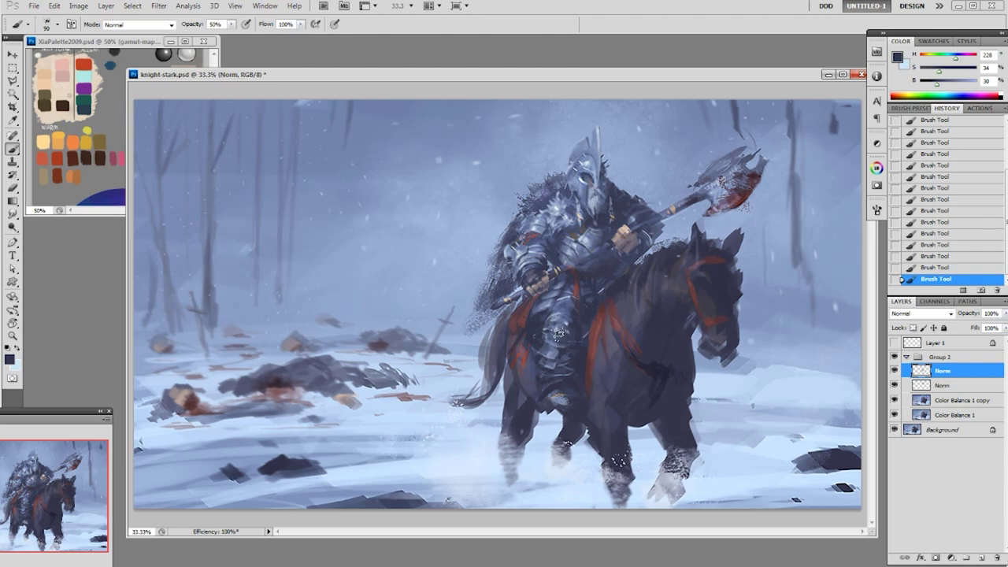
pyautogui.keyDown('alt'); pyautogui.click(578, 307); pyautogui.keyUp('alt')
pyautogui.keyDown('alt'); pyautogui.click(573, 311); pyautogui.keyUp('alt')
# - Touch up the waist armour with sampled blues using the 19 px brush, restoring its opacity to 100%
pyautogui.press('[')
pyautogui.press('[')
pyautogui.press('[')
pyautogui.keyDown('alt'); pyautogui.click(590, 262); pyautogui.keyUp('alt')
pyautogui.keyDown('alt'); pyautogui.click(603, 270); pyautogui.keyUp('alt')
pyautogui.keyDown('alt'); pyautogui.click(601, 271); pyautogui.keyUp('alt')
pyautogui.rightClick(611, 262)
pyautogui.click(700, 330)
pyautogui.keyDown('alt'); pyautogui.click(596, 263); pyautogui.keyUp('alt')
pyautogui.keyDown('alt'); pyautogui.click(592, 259); pyautogui.keyUp('alt')
pyautogui.press('0')
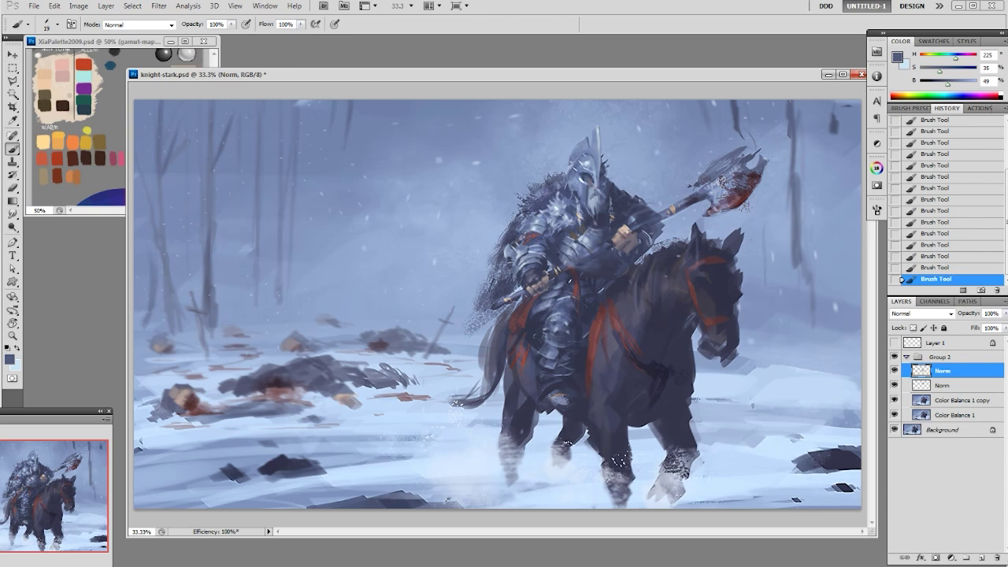
pyautogui.keyDown('alt'); pyautogui.click(593, 267); pyautogui.keyUp('alt')
# - Repaint the knuckles of the hand gripping the upper axe shaft with sampled skin tones, using the 19 px brush
pyautogui.rightClick(644, 249)
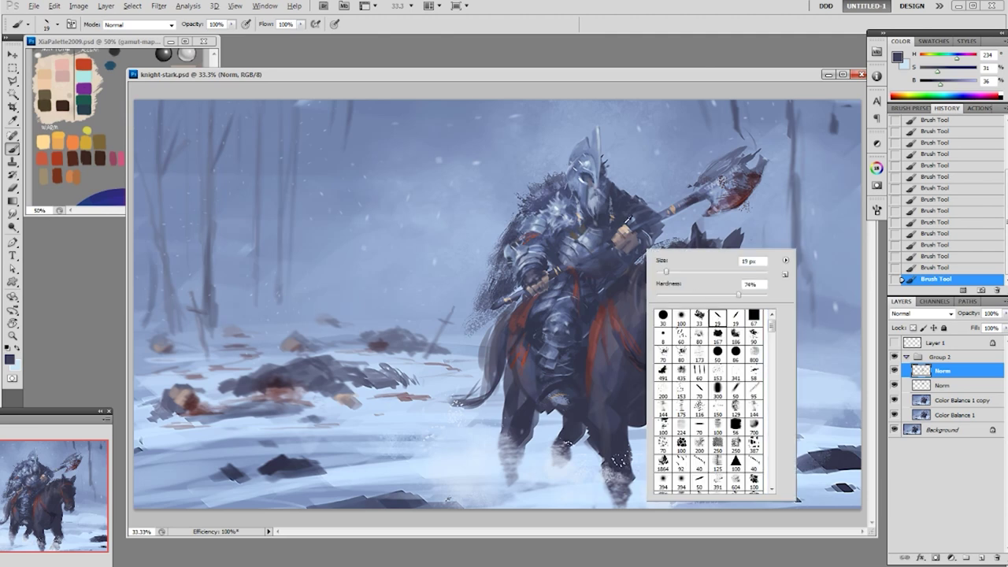
pyautogui.keyDown('alt'); pyautogui.click(625, 222); pyautogui.keyUp('alt')
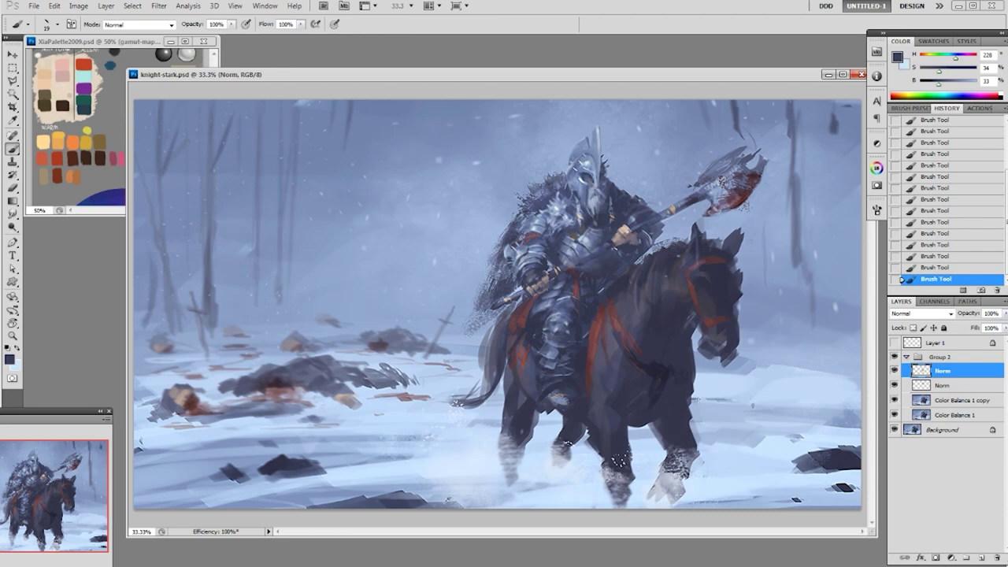
pyautogui.keyDown('alt'); pyautogui.click(627, 228); pyautogui.keyUp('alt')
pyautogui.keyDown('alt'); pyautogui.click(624, 231); pyautogui.keyUp('alt')
pyautogui.moveTo(623, 229); pyautogui.dragTo(628, 234)
pyautogui.keyDown('alt'); pyautogui.click(627, 233); pyautogui.keyUp('alt')
pyautogui.keyDown('alt'); pyautogui.click(624, 229); pyautogui.keyUp('alt')
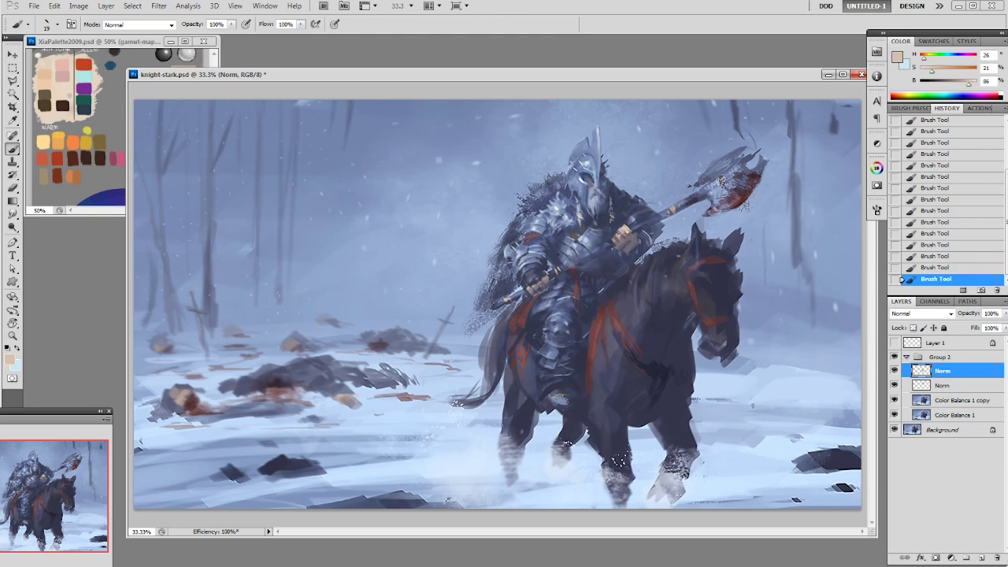
# - Define the edges of the upper hand and the shadow beneath it with sampled skin and dark blue tones
pyautogui.keyDown('alt'); pyautogui.click(631, 229); pyautogui.keyUp('alt')
pyautogui.keyDown('alt'); pyautogui.click(633, 224); pyautogui.keyUp('alt')
pyautogui.keyDown('alt'); pyautogui.click(624, 241); pyautogui.keyUp('alt')
pyautogui.keyDown('alt'); pyautogui.click(625, 242); pyautogui.keyUp('alt')
pyautogui.keyDown('alt'); pyautogui.click(626, 248); pyautogui.keyUp('alt')
pyautogui.press('z')
pyautogui.moveTo(625, 253)
pyautogui.mouseDown()
pyautogui.moveTo(636, 251)
pyautogui.moveTo(626, 252)
pyautogui.mouseUp()
pyautogui.press('b')
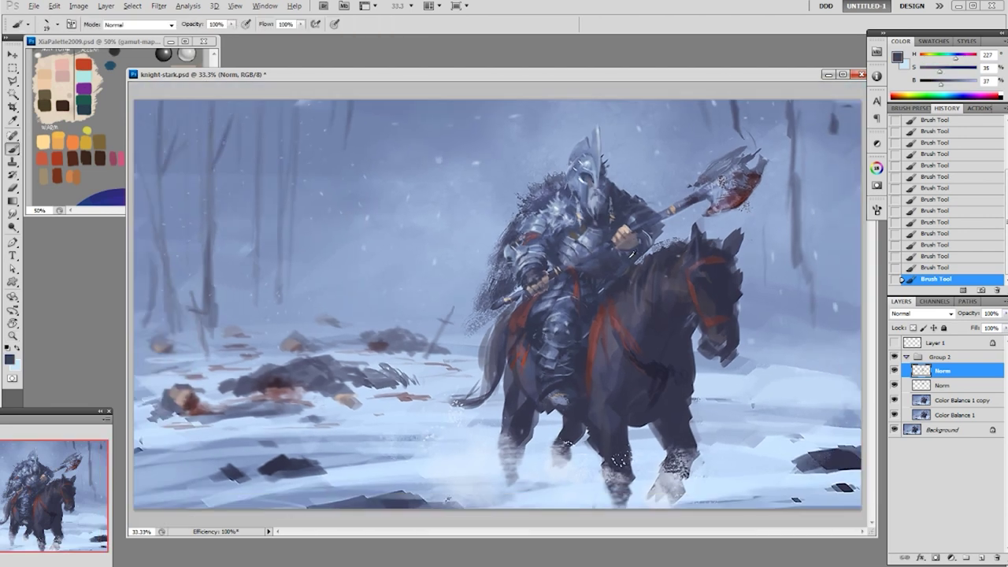
# - Darken the underside of the forearm below the upper hand with sampled blues and a lowered brightness
pyautogui.keyDown('alt'); pyautogui.click(633, 250); pyautogui.keyUp('alt')
pyautogui.keyDown('alt'); pyautogui.click(633, 251); pyautogui.keyUp('alt')
pyautogui.keyDown('alt'); pyautogui.click(632, 249); pyautogui.keyUp('alt')
pyautogui.keyDown('alt'); pyautogui.click(626, 246); pyautogui.keyUp('alt')
pyautogui.keyDown('alt'); pyautogui.click(630, 245); pyautogui.keyUp('alt')
pyautogui.moveTo(939, 87); pyautogui.dragTo(932, 87)
pyautogui.moveTo(627, 253); pyautogui.dragTo(625, 256)
# - Paint the forearm armour beside the upper hand with sampled blues using a 30 px brush
pyautogui.keyDown('alt'); pyautogui.click(649, 229); pyautogui.keyUp('alt')
pyautogui.keyDown('alt'); pyautogui.click(649, 226); pyautogui.keyUp('alt')
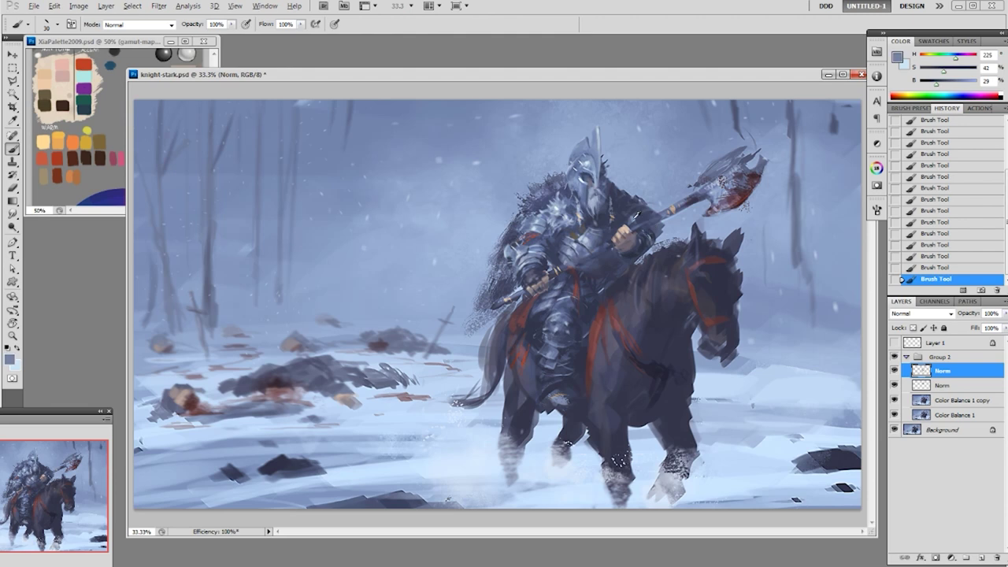
pyautogui.keyDown('alt'); pyautogui.click(648, 242); pyautogui.keyUp('alt')
pyautogui.keyDown('alt'); pyautogui.click(649, 242); pyautogui.keyUp('alt')
pyautogui.keyDown('alt'); pyautogui.click(647, 248); pyautogui.keyUp('alt')
pyautogui.keyDown('alt'); pyautogui.click(642, 239); pyautogui.keyUp('alt')
pyautogui.keyDown('alt'); pyautogui.click(655, 225); pyautogui.keyUp('alt')
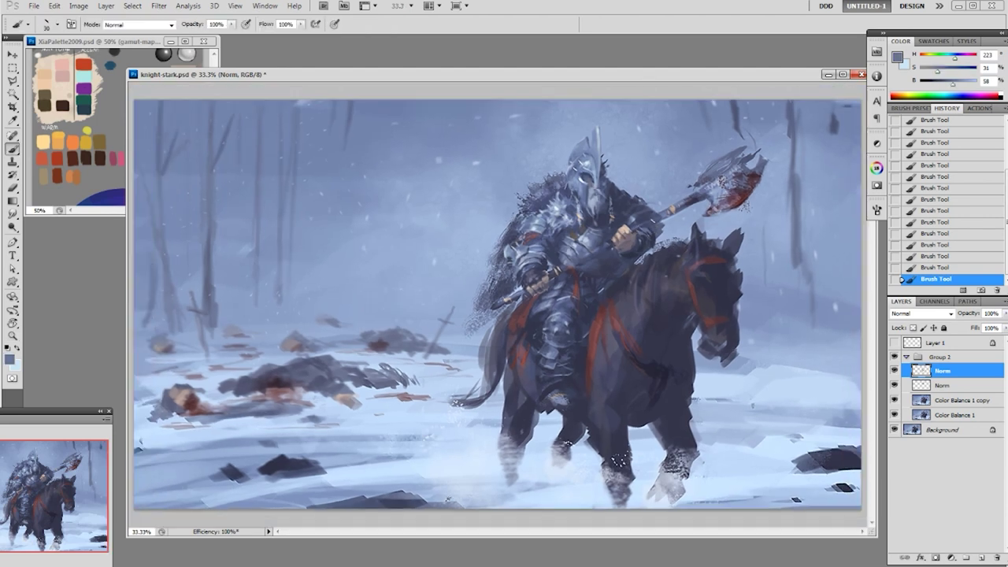
# - Build up the outer elbow of the axe arm with sampled mid and dark blues
pyautogui.keyDown('alt'); pyautogui.click(644, 241); pyautogui.keyUp('alt')
pyautogui.keyDown('alt'); pyautogui.click(653, 230); pyautogui.keyUp('alt')
pyautogui.keyDown('alt'); pyautogui.click(654, 230); pyautogui.keyUp('alt')
pyautogui.keyDown('alt'); pyautogui.click(663, 231); pyautogui.keyUp('alt')
pyautogui.keyDown('alt'); pyautogui.click(658, 236); pyautogui.keyUp('alt')
pyautogui.keyDown('alt'); pyautogui.click(659, 227); pyautogui.keyUp('alt')
pyautogui.keyDown('alt'); pyautogui.click(661, 233); pyautogui.keyUp('alt')
pyautogui.keyDown('alt'); pyautogui.click(663, 230); pyautogui.keyUp('alt')
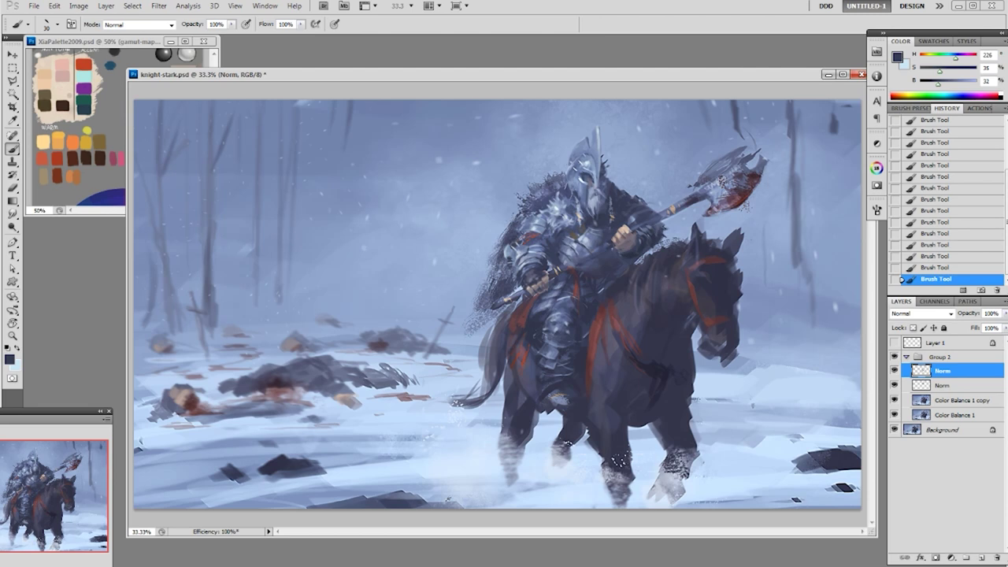
# - Undo the last stroke and repaint the highlight above the axe hand with sampled lighter blues
pyautogui.keyDown('alt'); pyautogui.click(633, 217); pyautogui.keyUp('alt')
pyautogui.press('z')
pyautogui.moveTo(635, 215); pyautogui.dragTo(638, 216)
pyautogui.keyDown('alt'); pyautogui.click(662, 201); pyautogui.keyUp('alt')
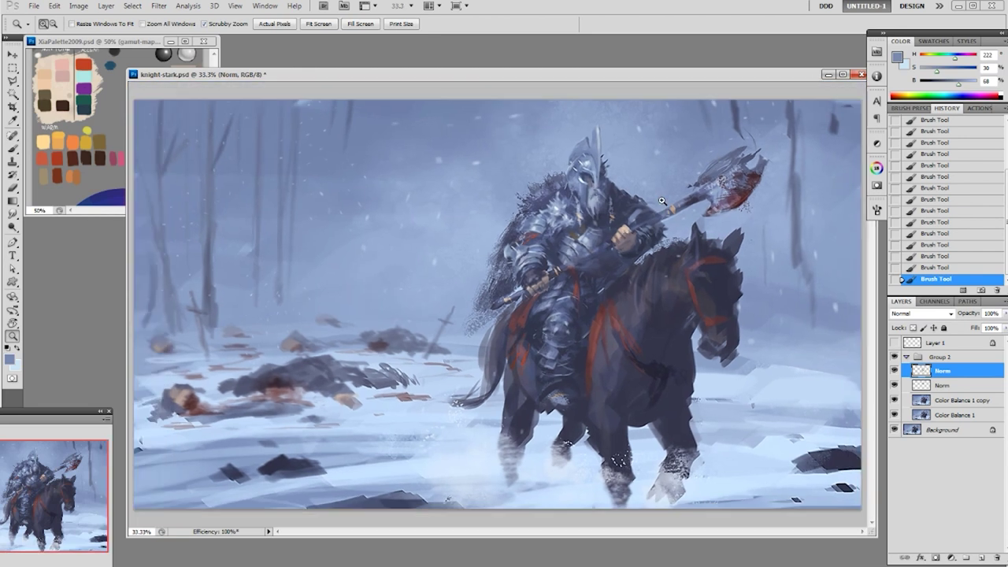
pyautogui.press('b')
pyautogui.hotkey('ctrl', 'z')
pyautogui.keyDown('alt'); pyautogui.click(630, 219); pyautogui.keyUp('alt')
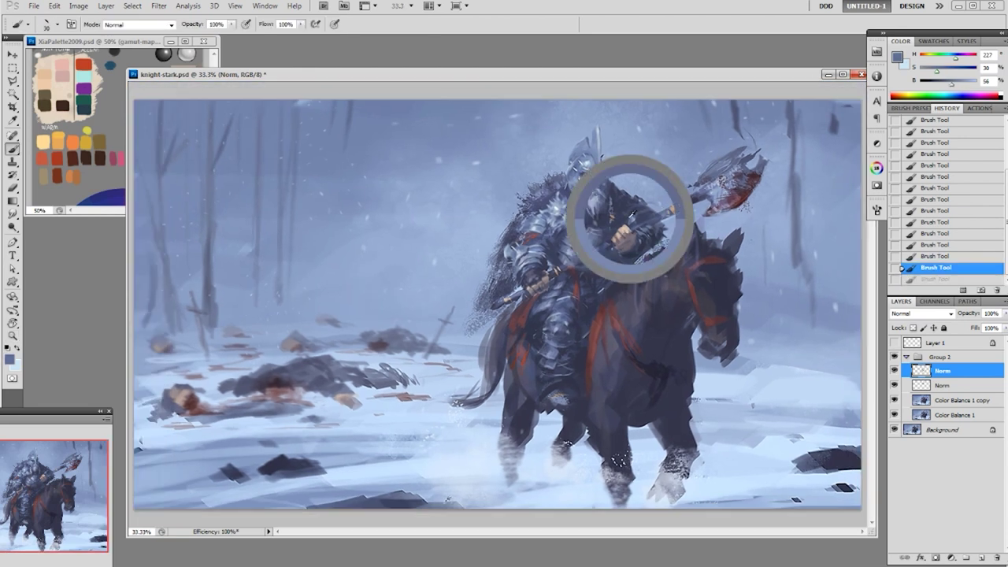
pyautogui.click(630, 215)
pyautogui.keyDown('alt'); pyautogui.click(631, 218); pyautogui.keyUp('alt')
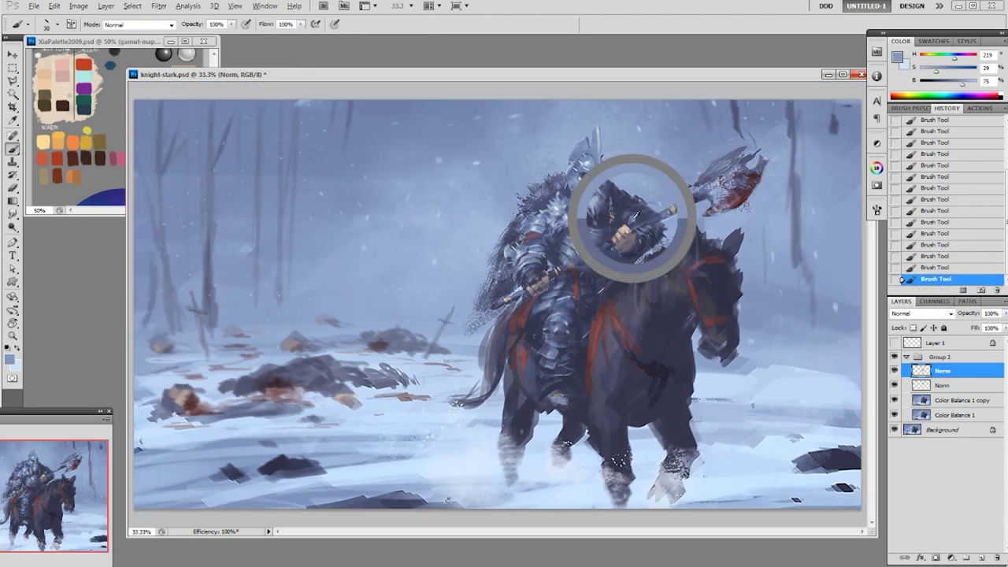
# - Switch to the 19 px brush and add a light blue edge to the upper arm armour above the axe hand
pyautogui.rightClick(692, 205)
pyautogui.click(778, 269)
pyautogui.press('Return')
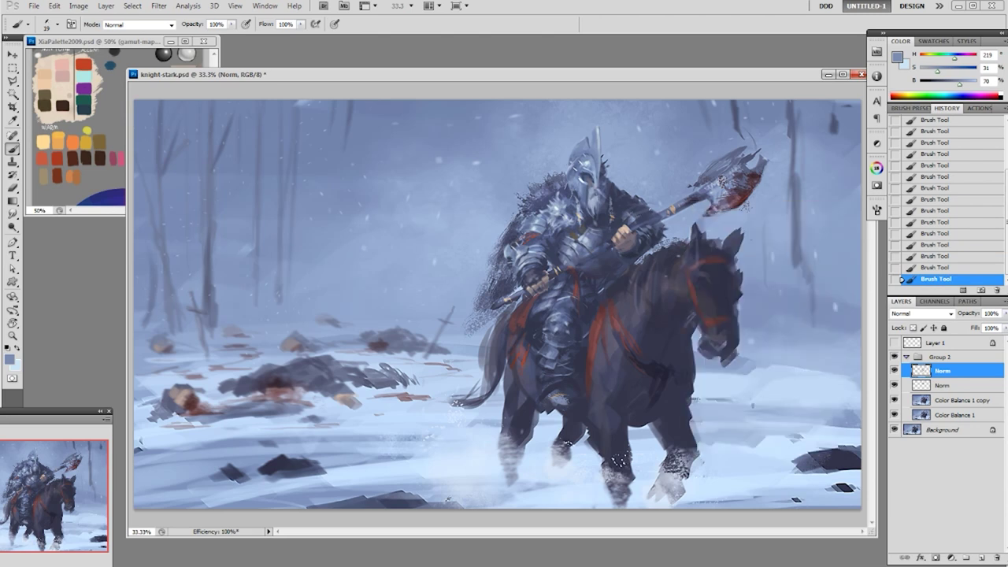
pyautogui.moveTo(631, 214); pyautogui.dragTo(640, 212)
pyautogui.keyDown('alt'); pyautogui.click(633, 197); pyautogui.keyUp('alt')
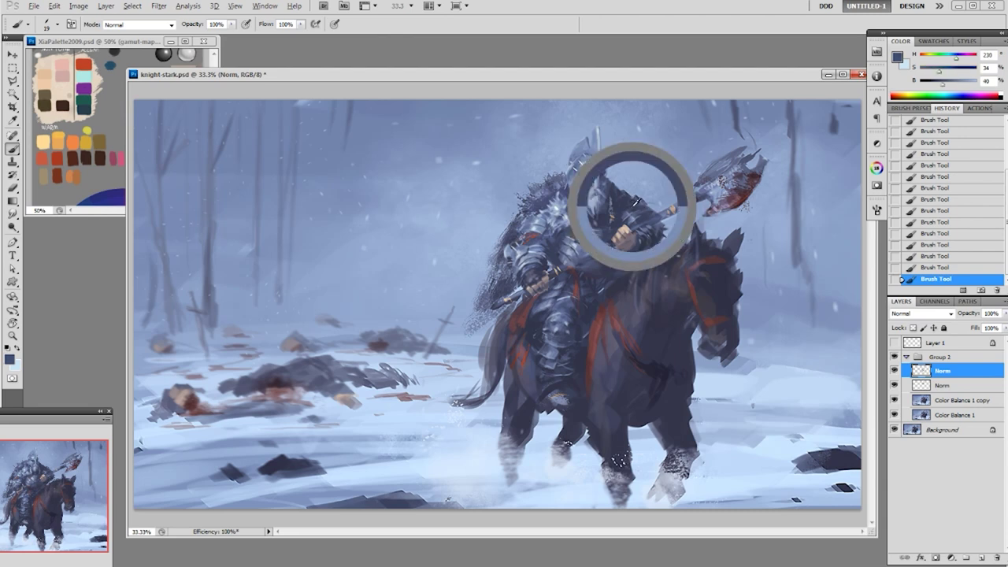
# - Refine the beard and lower face guard of the helmet with light and mid blues sampled around the face
pyautogui.keyDown('alt'); pyautogui.click(603, 212); pyautogui.keyUp('alt')
pyautogui.keyDown('alt'); pyautogui.click(596, 200); pyautogui.keyUp('alt')
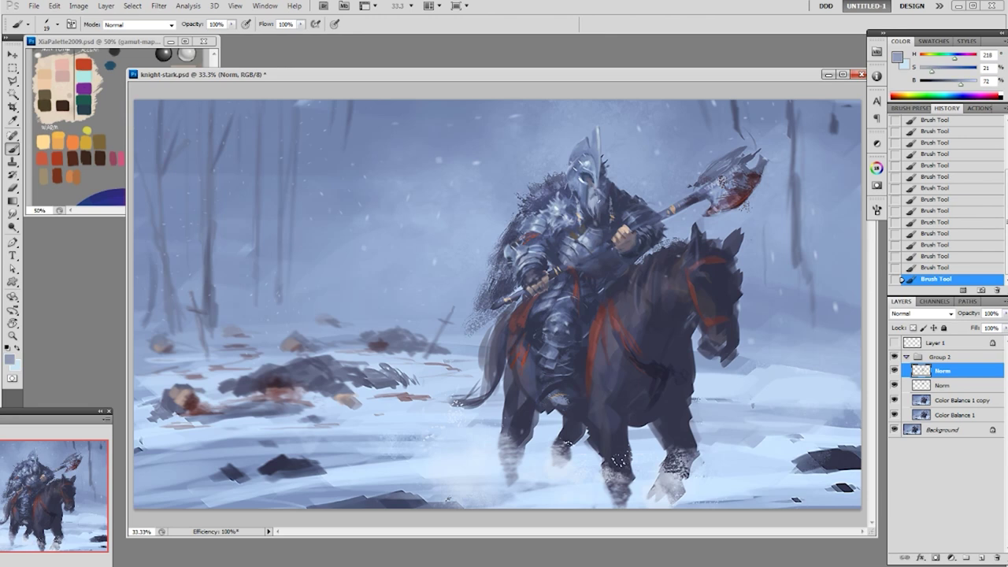
pyautogui.keyDown('alt'); pyautogui.click(613, 179); pyautogui.keyUp('alt')
pyautogui.keyDown('alt'); pyautogui.click(602, 190); pyautogui.keyUp('alt')
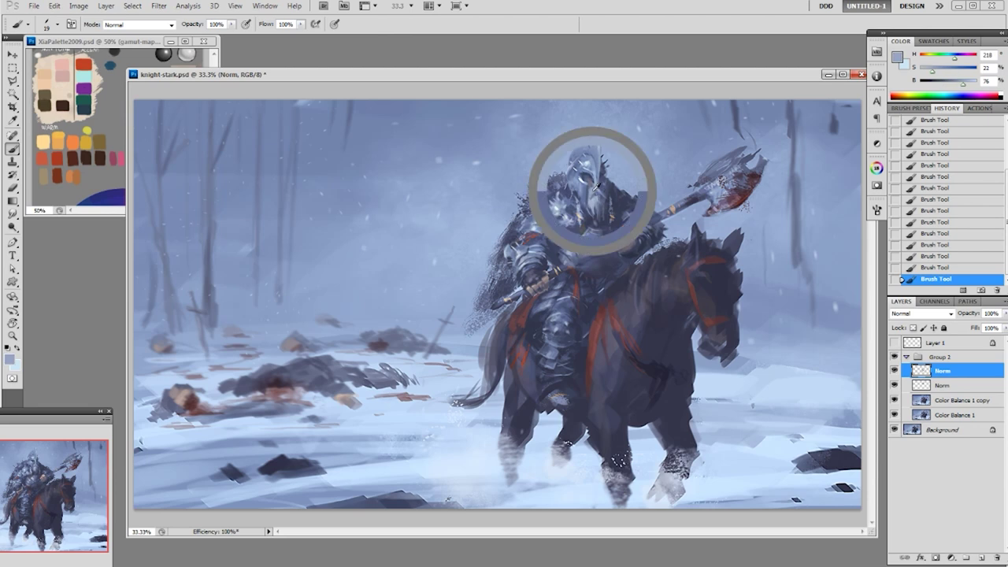
pyautogui.keyDown('alt'); pyautogui.click(602, 190); pyautogui.keyUp('alt')
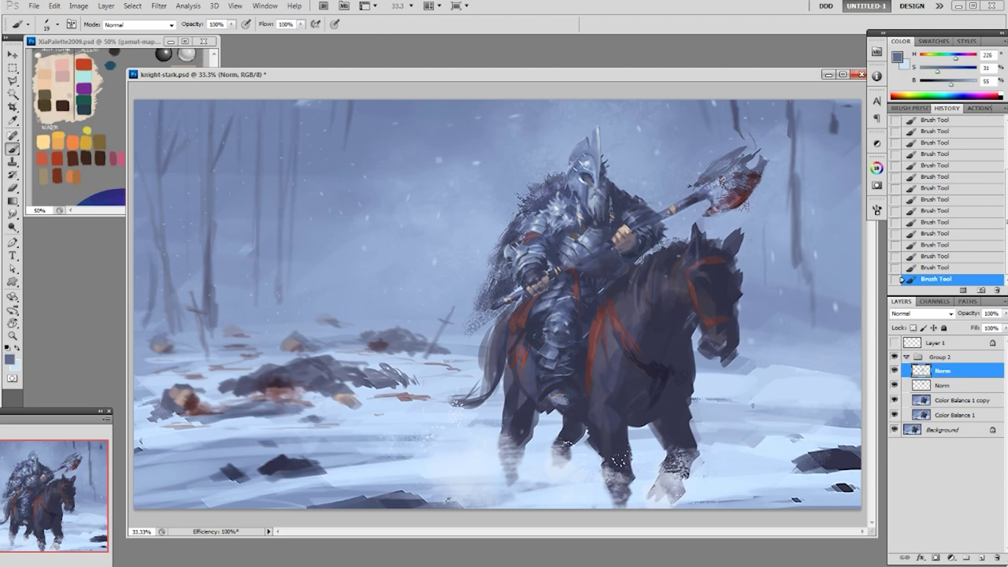
pyautogui.keyDown('alt'); pyautogui.click(599, 193); pyautogui.keyUp('alt')
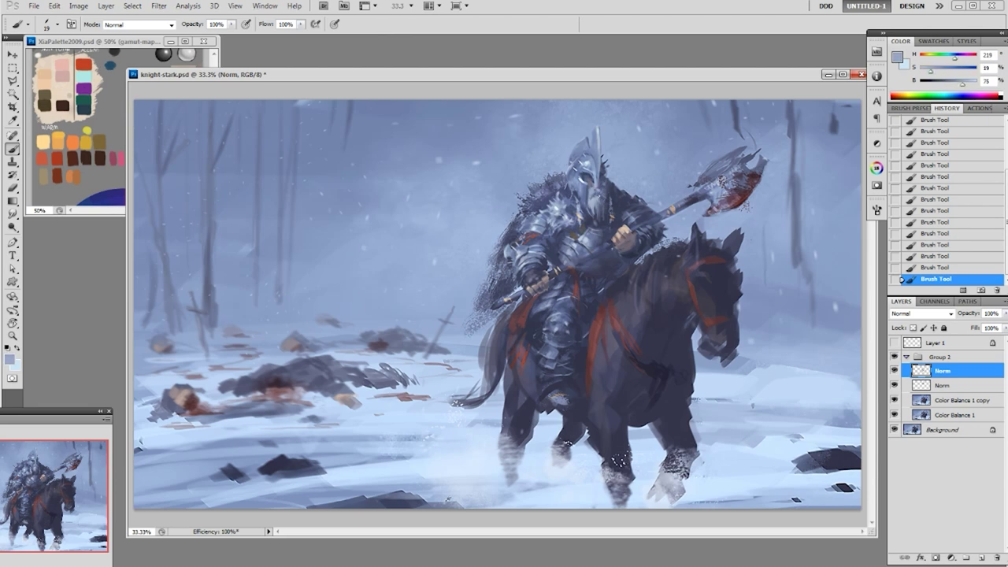
pyautogui.keyDown('alt'); pyautogui.click(596, 185); pyautogui.keyUp('alt')
# - Shade the helmet's side edge, fur collar and shoulder next to the beard with sampled dark blues
pyautogui.keyDown('alt'); pyautogui.click(602, 174); pyautogui.keyUp('alt')
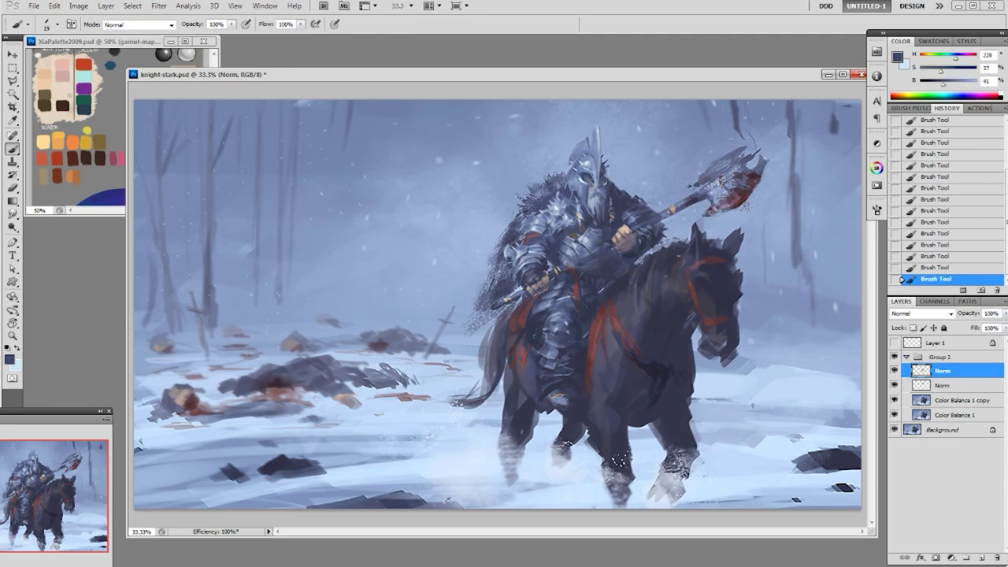
pyautogui.keyDown('alt'); pyautogui.click(603, 173); pyautogui.keyUp('alt')
pyautogui.moveTo(606, 185); pyautogui.dragTo(608, 192)
pyautogui.keyDown('alt'); pyautogui.click(607, 171); pyautogui.keyUp('alt')
pyautogui.keyDown('alt'); pyautogui.click(619, 190); pyautogui.keyUp('alt')
pyautogui.keyDown('alt'); pyautogui.click(633, 207); pyautogui.keyUp('alt')
# - Touch up the axe hand with a sampled skin tone and the forearm's lower edge with dark and light blues
pyautogui.keyDown('alt'); pyautogui.click(627, 227); pyautogui.keyUp('alt')
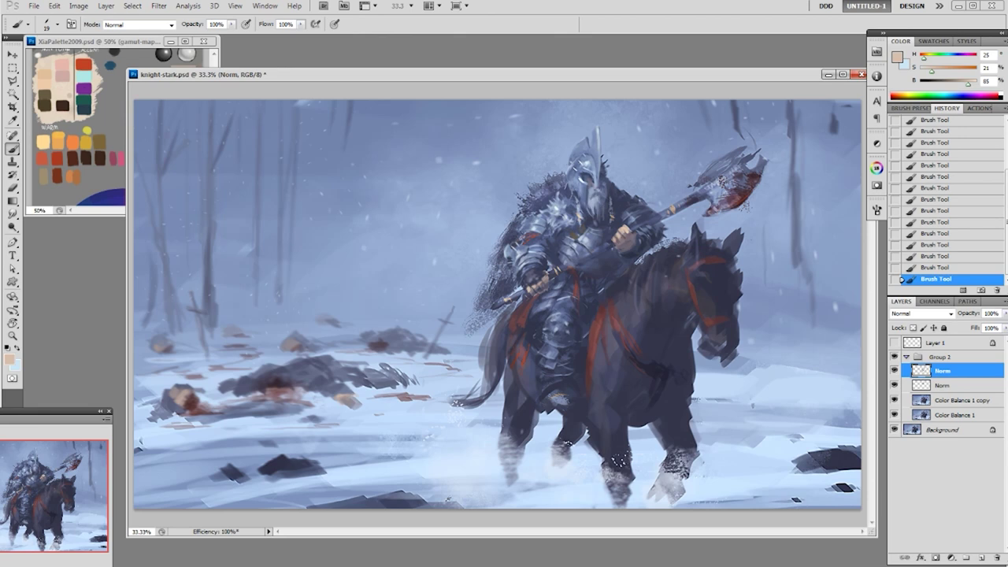
pyautogui.keyDown('alt'); pyautogui.click(639, 250); pyautogui.keyUp('alt')
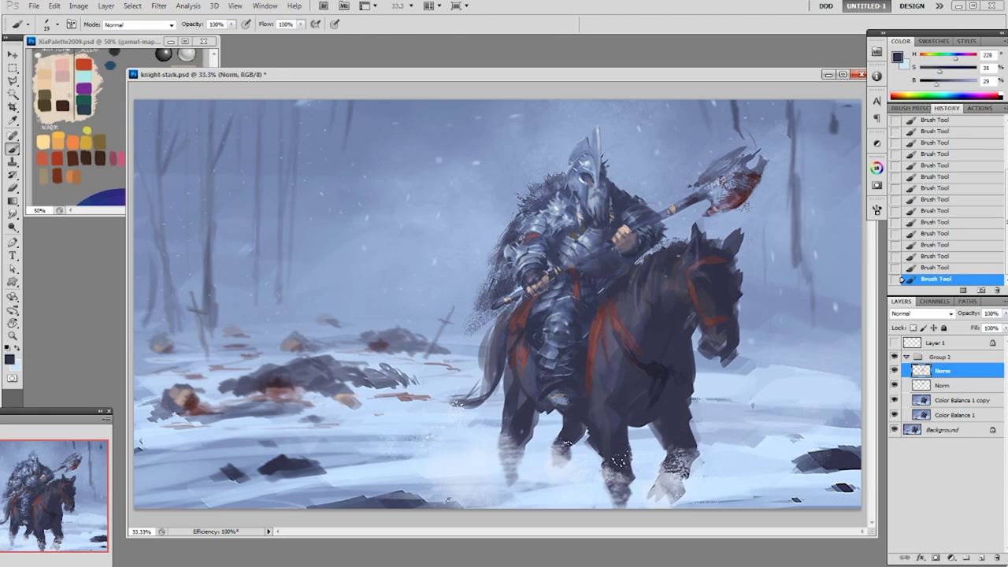
pyautogui.keyDown('alt'); pyautogui.click(646, 251); pyautogui.keyUp('alt')
pyautogui.keyDown('alt'); pyautogui.click(655, 247); pyautogui.keyUp('alt')
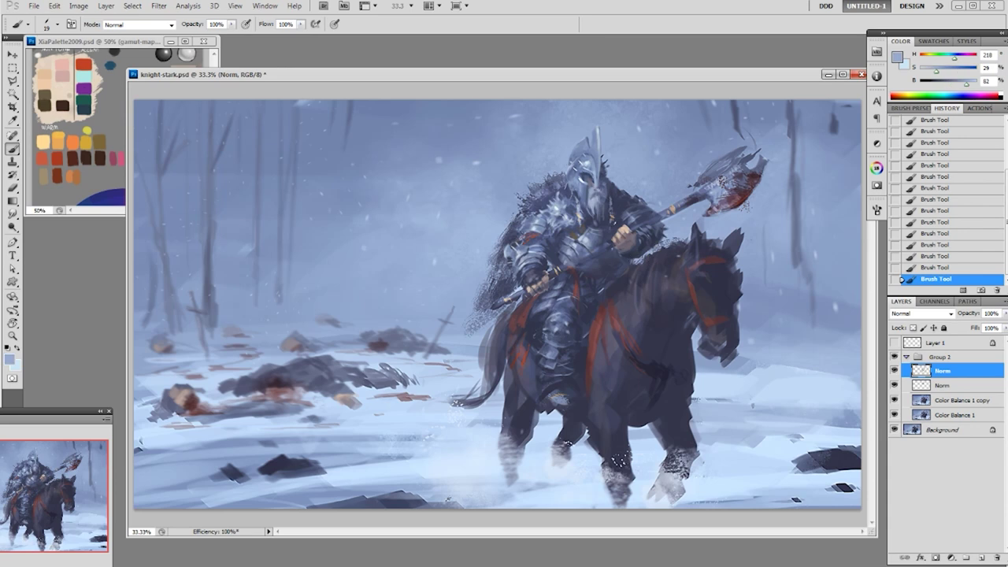
# - Rework the trailing edge of the fur cloak with blues sampled from the cloak and background
pyautogui.keyDown('alt'); pyautogui.click(516, 233); pyautogui.keyUp('alt')
pyautogui.moveTo(498, 275); pyautogui.dragTo(482, 322)
pyautogui.keyDown('alt'); pyautogui.click(507, 282); pyautogui.keyUp('alt')
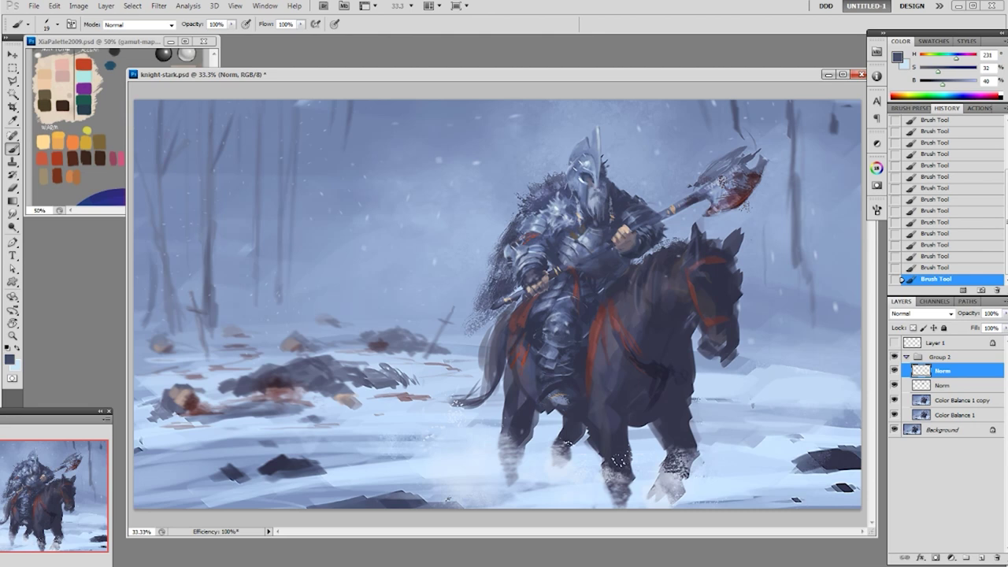
pyautogui.keyDown('alt'); pyautogui.click(500, 351); pyautogui.keyUp('alt')
# - Refine the side of the helmet and the beard with sampled greyish and dark blues
pyautogui.keyDown('alt'); pyautogui.click(617, 183); pyautogui.keyUp('alt')
pyautogui.keyDown('alt'); pyautogui.click(531, 204); pyautogui.keyUp('alt')
pyautogui.moveTo(600, 174); pyautogui.dragTo(594, 183)
pyautogui.keyDown('alt'); pyautogui.click(596, 187); pyautogui.keyUp('alt')
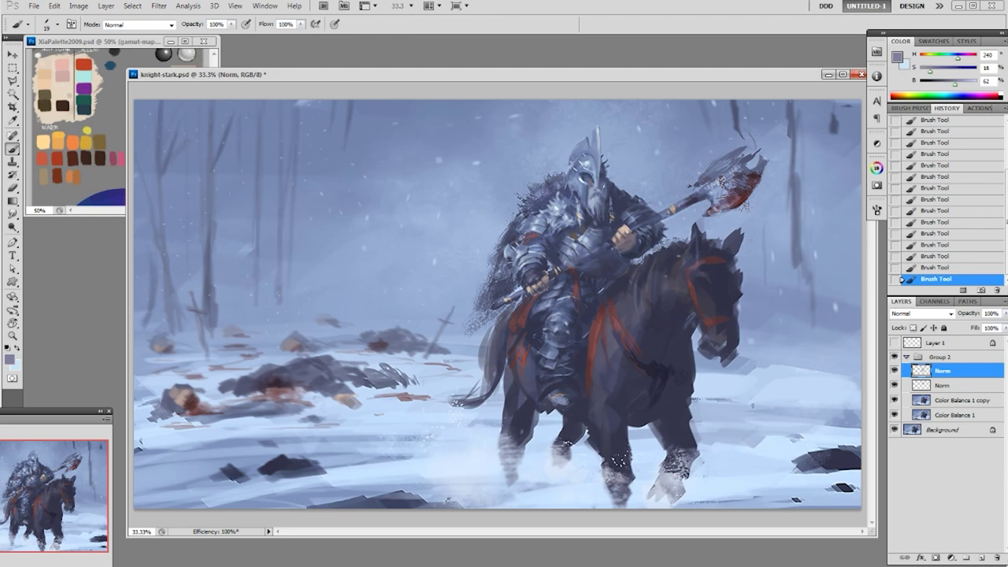
pyautogui.keyDown('alt'); pyautogui.click(600, 187); pyautogui.keyUp('alt')
pyautogui.keyDown('alt'); pyautogui.click(610, 198); pyautogui.keyUp('alt')
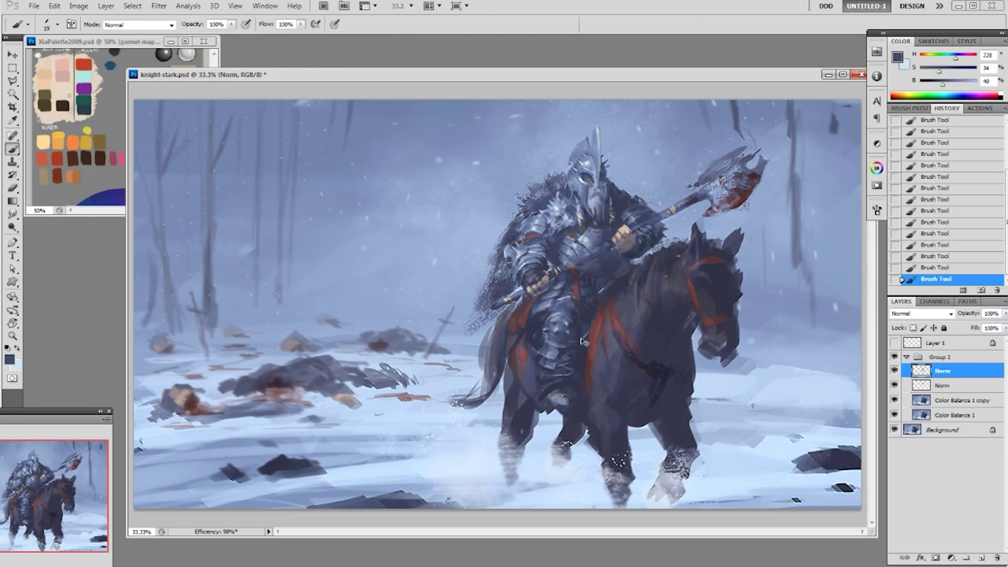
# - Save the painting, compare it with and without the active layer, and flip the canvas horizontally
pyautogui.hotkey('ctrl', 's')
pyautogui.click(894, 370)
pyautogui.click(894, 370)
pyautogui.keyDown('alt'); pyautogui.click(590, 240); pyautogui.keyUp('alt')
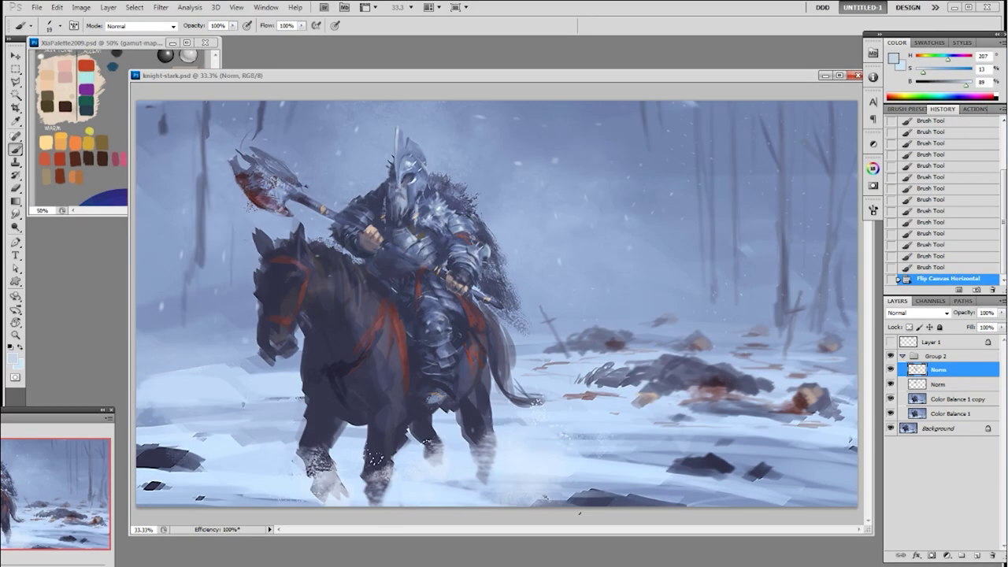
# - Create a new top layer named Norm in Group 2 and paint sampled dark blue below the axe hand
pyautogui.hotkey('ctrl', 'shift', 'n')
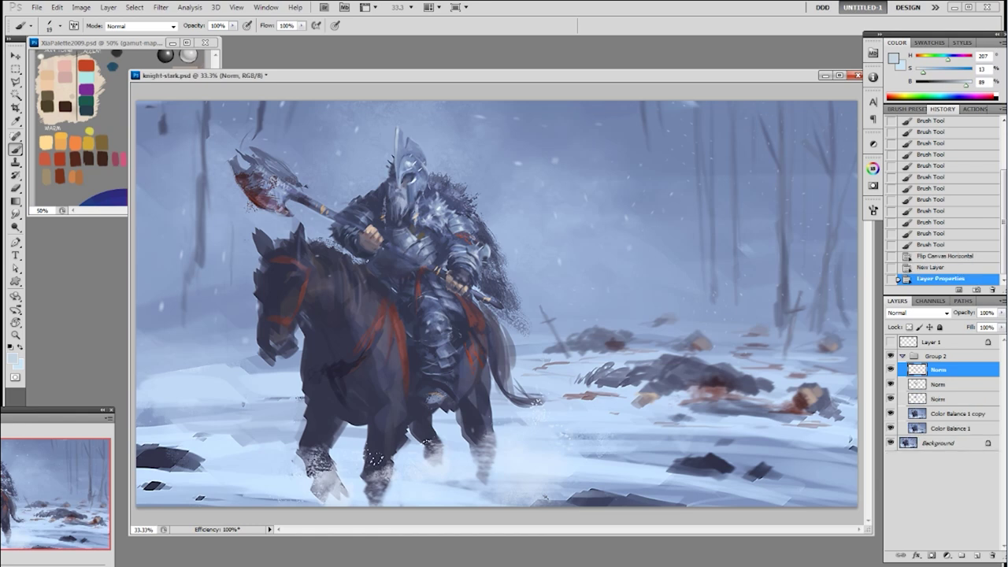
pyautogui.press('v')
pyautogui.press('b')
pyautogui.keyDown('alt'); pyautogui.click(370, 258); pyautogui.keyUp('alt')
pyautogui.moveTo(355, 253); pyautogui.dragTo(370, 262)
pyautogui.moveTo(360, 257); pyautogui.dragTo(376, 267)
pyautogui.keyDown('alt'); pyautogui.click(373, 262); pyautogui.keyUp('alt')
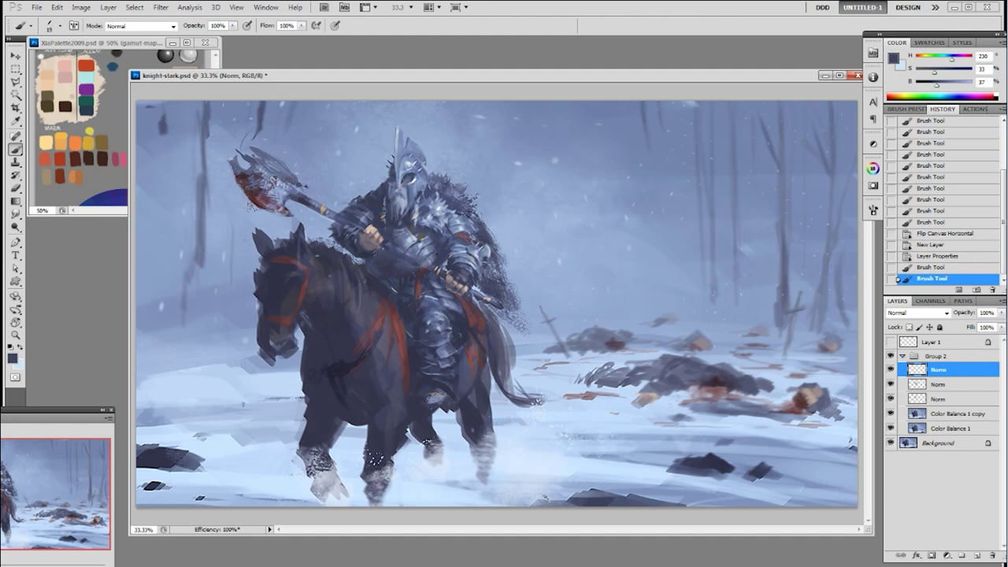
# - Refine the fingers of the hand gripping the axe with short strokes of sampled purplish grey and dark blue
pyautogui.click(365, 239)
pyautogui.click(366, 240)
pyautogui.keyDown('alt'); pyautogui.click(366, 240); pyautogui.keyUp('alt')
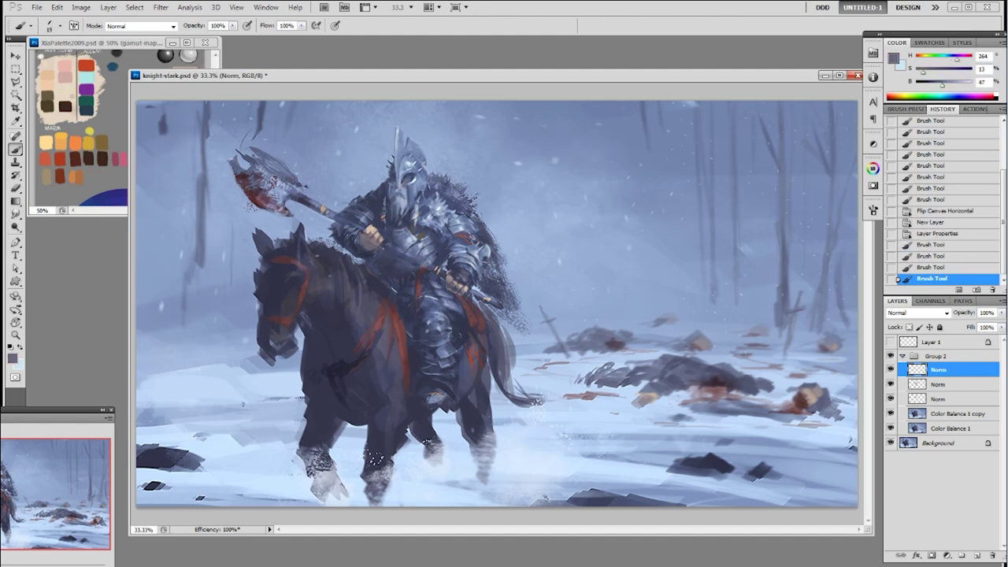
pyautogui.click(365, 239)
pyautogui.click(365, 239)
pyautogui.click(365, 240)
pyautogui.click(365, 240)
pyautogui.click(365, 239)
pyautogui.click(365, 239)
pyautogui.keyDown('alt'); pyautogui.click(365, 239); pyautogui.keyUp('alt')
pyautogui.click(365, 239)
pyautogui.click(365, 239)
pyautogui.keyDown('alt'); pyautogui.click(366, 239); pyautogui.keyUp('alt')
pyautogui.click(365, 240)
pyautogui.click(365, 239)
pyautogui.click(365, 240)
# - Touch up the edges around the axe hand with colours sampled from the hand and the armour beside it
pyautogui.keyDown('alt'); pyautogui.click(360, 227); pyautogui.keyUp('alt')
pyautogui.keyDown('alt'); pyautogui.click(376, 232); pyautogui.keyUp('alt')
pyautogui.keyDown('alt'); pyautogui.click(359, 236); pyautogui.keyUp('alt')
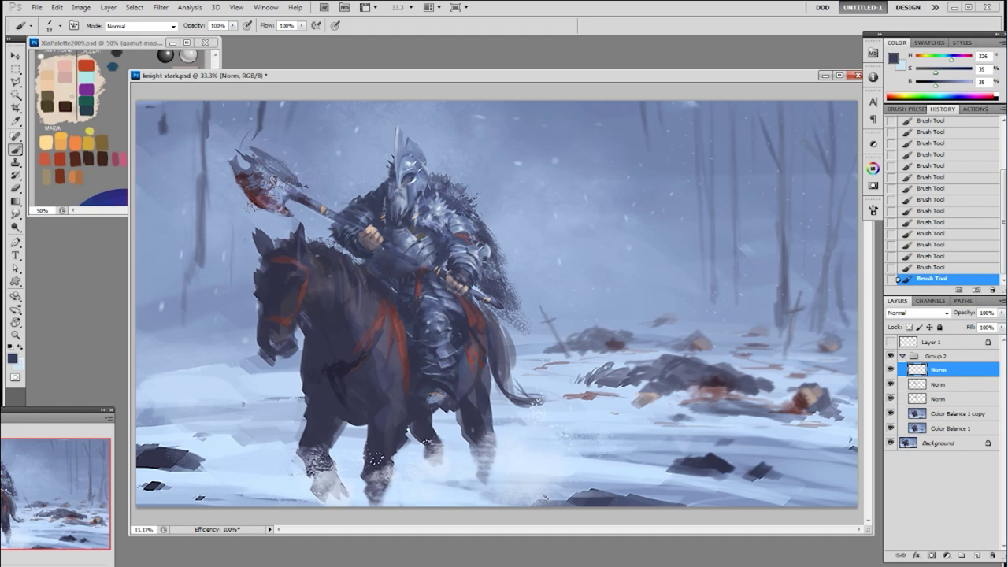
# - Define the plates of the knight's knee and thigh armour with sampled dark and mid blues
pyautogui.keyDown('alt'); pyautogui.click(437, 334); pyautogui.keyUp('alt')
pyautogui.keyDown('alt'); pyautogui.click(449, 321); pyautogui.keyUp('alt')
pyautogui.keyDown('alt'); pyautogui.click(439, 315); pyautogui.keyUp('alt')
pyautogui.keyDown('alt'); pyautogui.click(441, 315); pyautogui.keyUp('alt')
pyautogui.keyDown('alt'); pyautogui.click(441, 315); pyautogui.keyUp('alt')
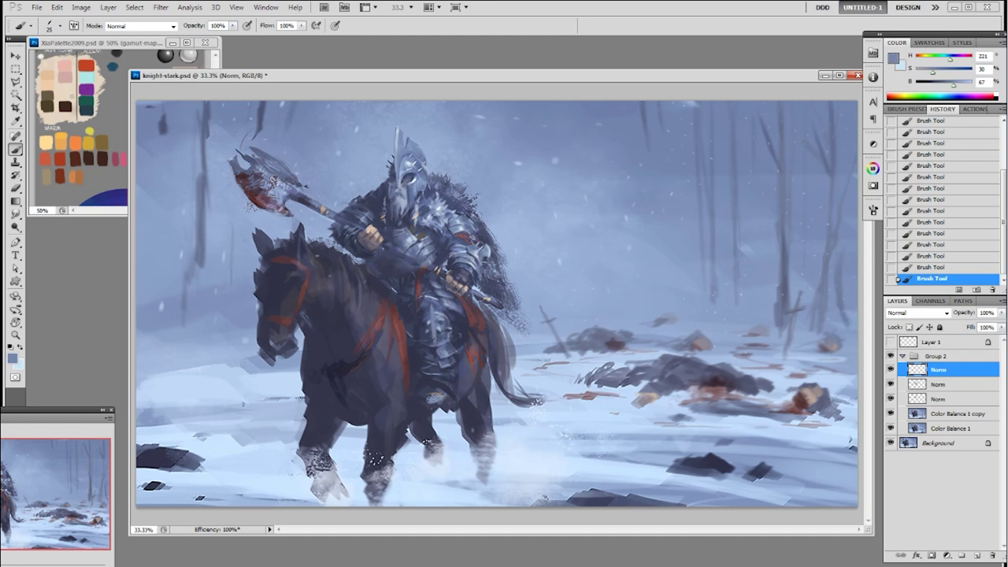
pyautogui.keyDown('alt'); pyautogui.click(414, 160); pyautogui.keyUp('alt')
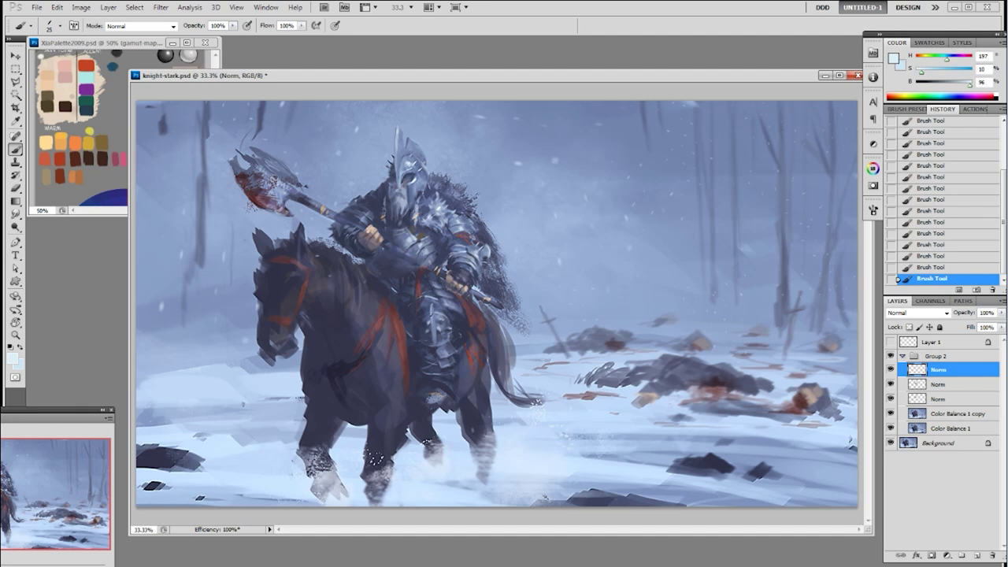
pyautogui.keyDown('alt'); pyautogui.click(443, 335); pyautogui.keyUp('alt')
pyautogui.keyDown('alt'); pyautogui.click(440, 335); pyautogui.keyUp('alt')
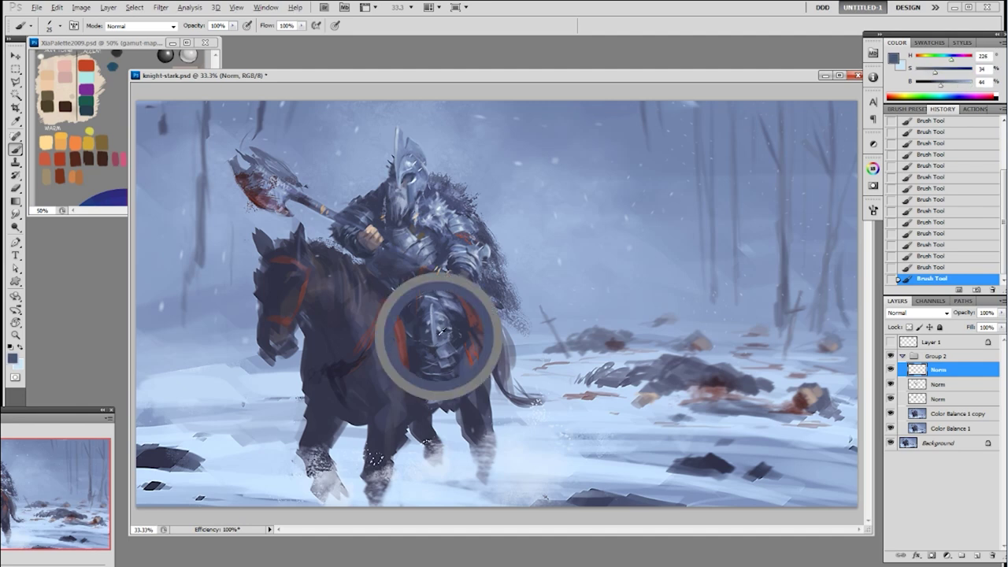
pyautogui.keyDown('alt'); pyautogui.click(437, 318); pyautogui.keyUp('alt')
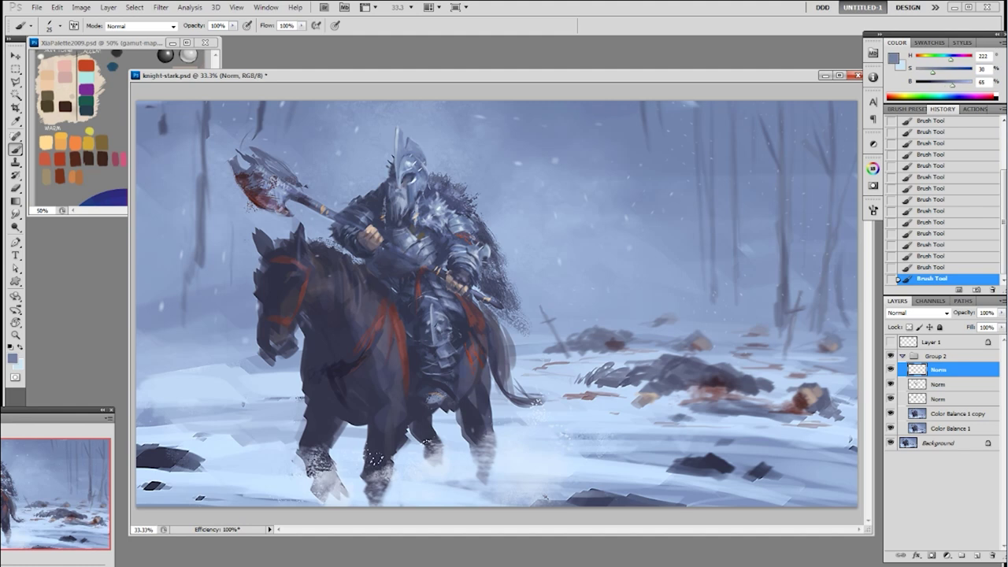
pyautogui.keyDown('alt'); pyautogui.click(440, 314); pyautogui.keyUp('alt')
# - Add pale blue-grey highlights to the knee armour, alternating with darker blues sampled from the plates
pyautogui.moveTo(954, 86); pyautogui.dragTo(923, 76)
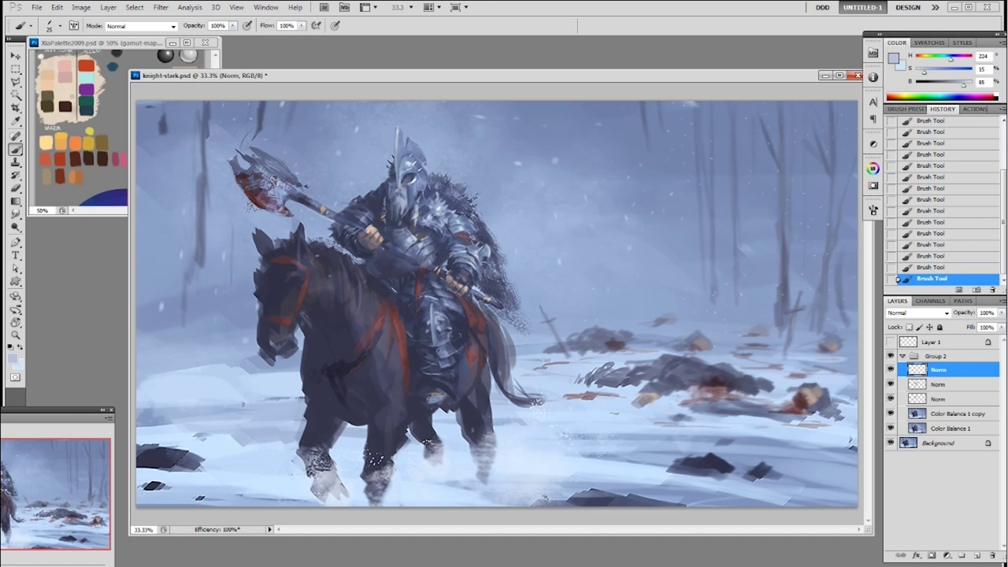
pyautogui.keyDown('alt'); pyautogui.click(440, 315); pyautogui.keyUp('alt')
pyautogui.keyDown('alt'); pyautogui.click(430, 319); pyautogui.keyUp('alt')
pyautogui.keyDown('alt'); pyautogui.click(433, 318); pyautogui.keyUp('alt')
pyautogui.keyDown('alt'); pyautogui.click(444, 334); pyautogui.keyUp('alt')
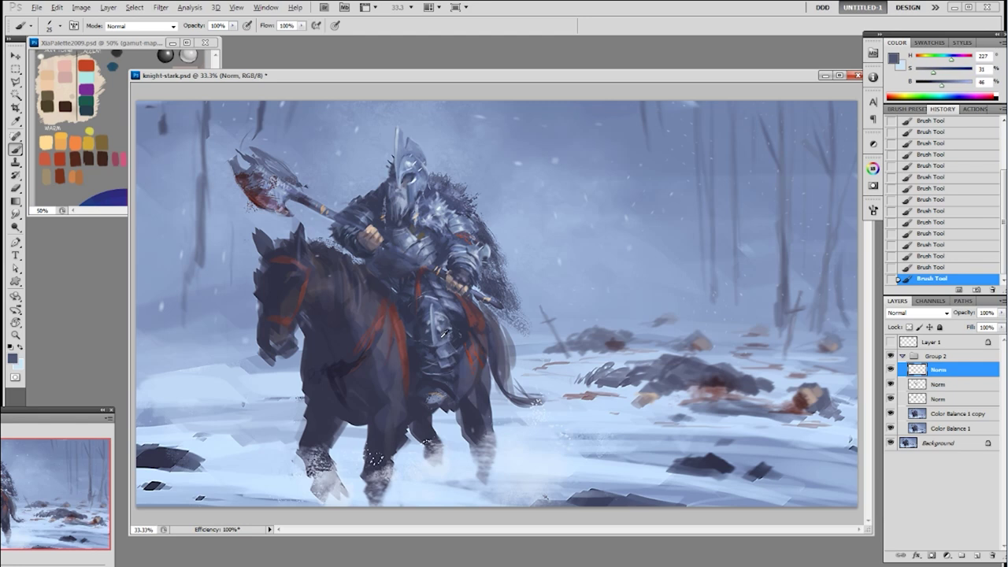
pyautogui.keyDown('alt'); pyautogui.click(441, 315); pyautogui.keyUp('alt')
pyautogui.keyDown('alt'); pyautogui.click(436, 318); pyautogui.keyUp('alt')
pyautogui.moveTo(960, 84); pyautogui.dragTo(919, 71)
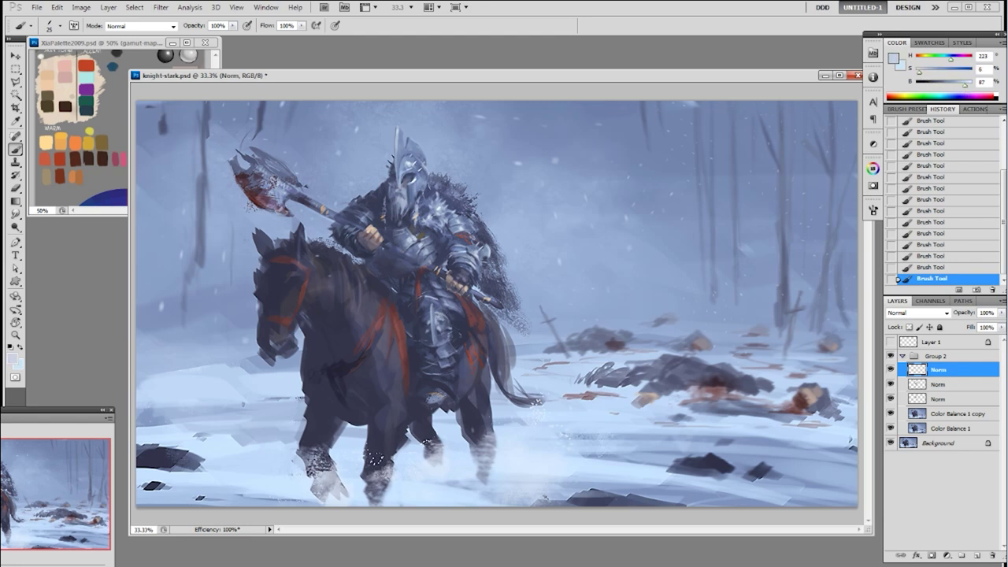
# - Raise the colour's brightness to 90% and rotate the brush tip through 11° and 107° to 142° for fine armour highlights
pyautogui.click(872, 210)
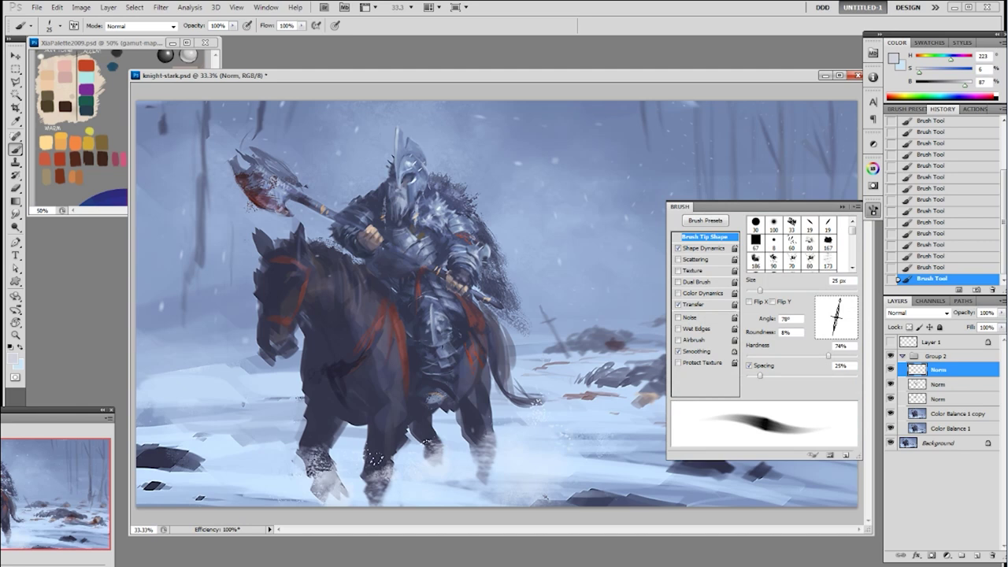
pyautogui.click(967, 87)
pyautogui.moveTo(839, 303); pyautogui.dragTo(852, 311)
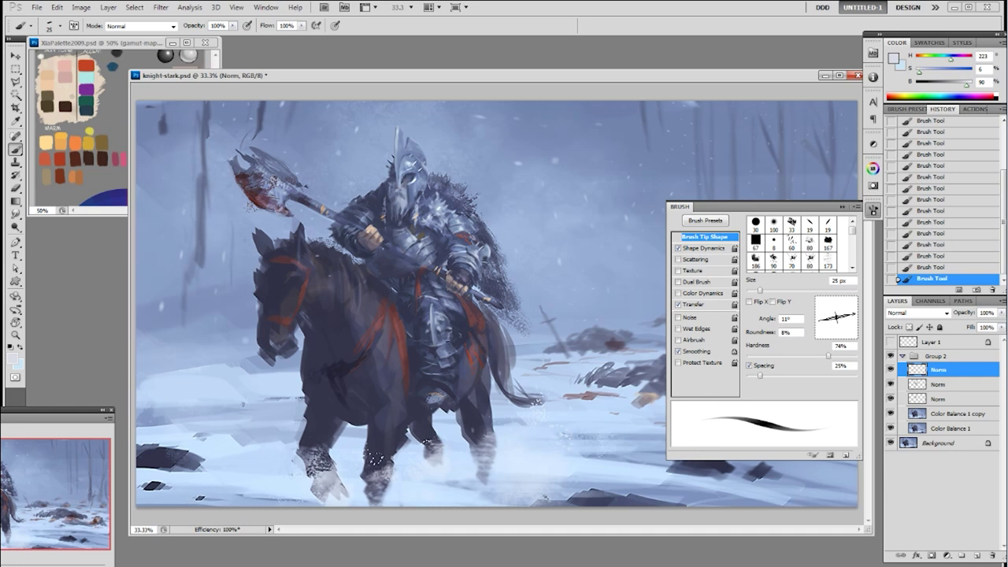
pyautogui.moveTo(850, 316); pyautogui.dragTo(833, 301)
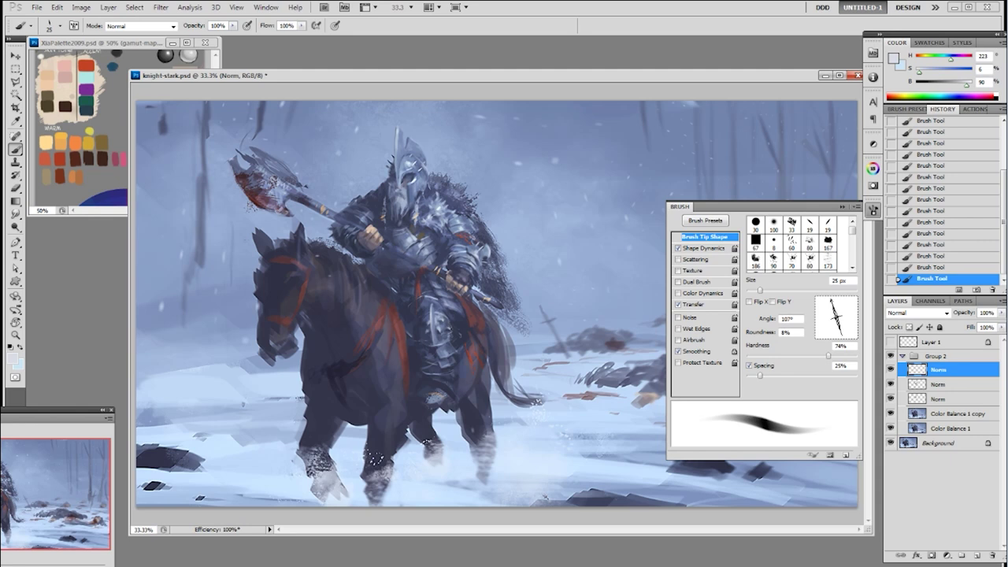
pyautogui.moveTo(831, 312); pyautogui.dragTo(823, 307)
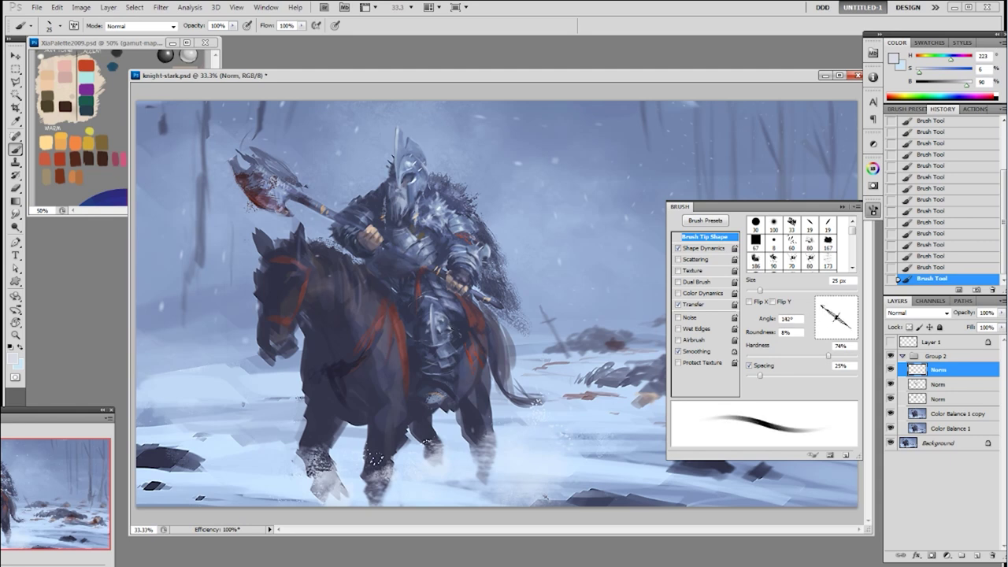
pyautogui.click(842, 206)
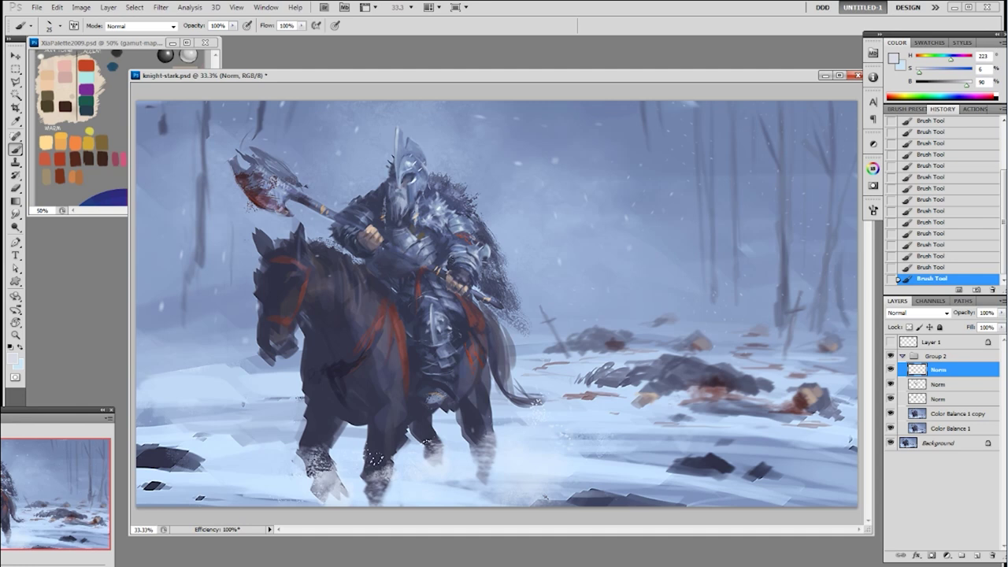
# - Rework the axe hand with skin tones and dark purplish greys sampled from the hand and its shadow
pyautogui.keyDown('alt'); pyautogui.click(370, 229); pyautogui.keyUp('alt')
pyautogui.keyDown('alt'); pyautogui.click(373, 234); pyautogui.keyUp('alt')
pyautogui.keyDown('alt'); pyautogui.click(376, 228); pyautogui.keyUp('alt')
pyautogui.keyDown('alt'); pyautogui.click(376, 230); pyautogui.keyUp('alt')
pyautogui.keyDown('alt'); pyautogui.click(368, 243); pyautogui.keyUp('alt')
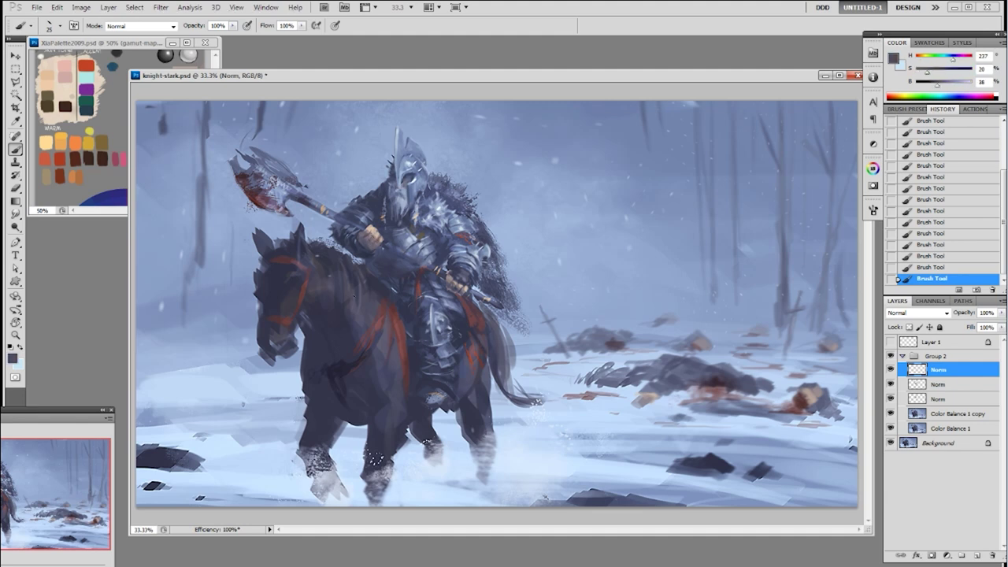
# - Touch up the fur on the axe-arm shoulder with blues sampled from the fur and the cloak
pyautogui.keyDown('alt'); pyautogui.click(352, 207); pyautogui.keyUp('alt')
pyautogui.keyDown('alt'); pyautogui.click(364, 198); pyautogui.keyUp('alt')
pyautogui.keyDown('alt'); pyautogui.click(354, 195); pyautogui.keyUp('alt')
pyautogui.keyDown('alt'); pyautogui.click(369, 196); pyautogui.keyUp('alt')
pyautogui.keyDown('alt'); pyautogui.click(468, 215); pyautogui.keyUp('alt')
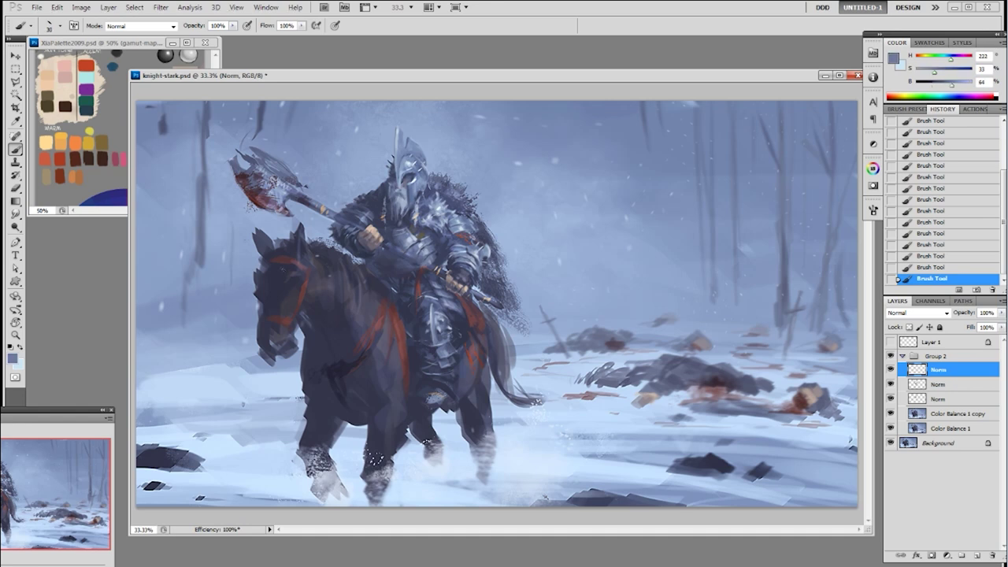
# - Block in a grey-blue armour plate on the horse's forehead and nose using blues sampled from the knight's armour
pyautogui.keyDown('alt'); pyautogui.click(396, 169); pyautogui.keyUp('alt')
pyautogui.keyDown('alt'); pyautogui.click(472, 214); pyautogui.keyUp('alt')
pyautogui.keyDown('alt'); pyautogui.click(403, 238); pyautogui.keyUp('alt')
pyautogui.moveTo(273, 281)
pyautogui.mouseDown()
pyautogui.moveTo(271, 305)
pyautogui.moveTo(267, 260)
pyautogui.moveTo(282, 253)
pyautogui.moveTo(277, 244)
pyautogui.mouseUp()
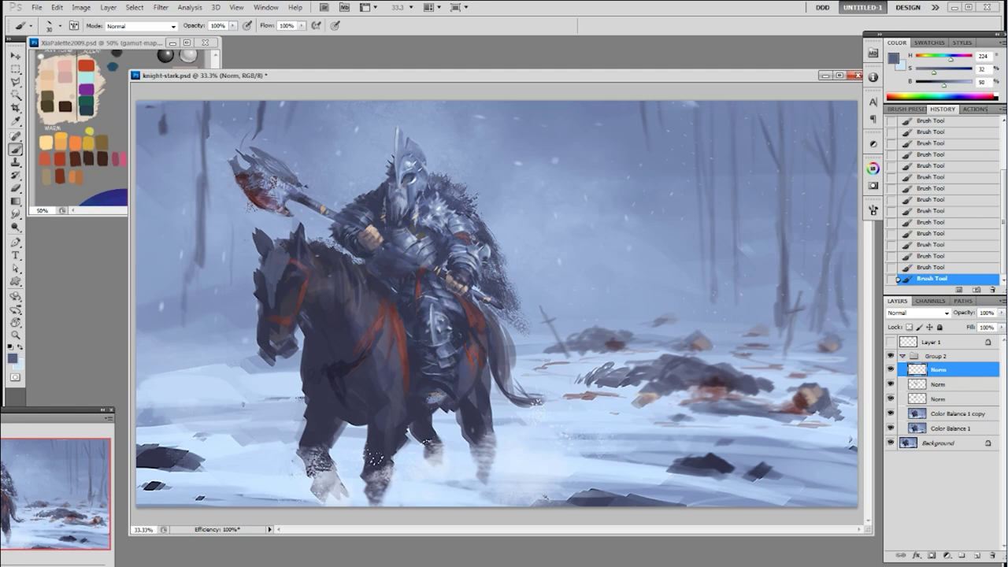
pyautogui.moveTo(276, 286); pyautogui.dragTo(266, 306)
pyautogui.keyDown('alt'); pyautogui.click(281, 296); pyautogui.keyUp('alt')
pyautogui.keyDown('alt'); pyautogui.click(284, 257); pyautogui.keyUp('alt')
pyautogui.click(294, 256)
pyautogui.moveTo(273, 242); pyautogui.dragTo(288, 241)
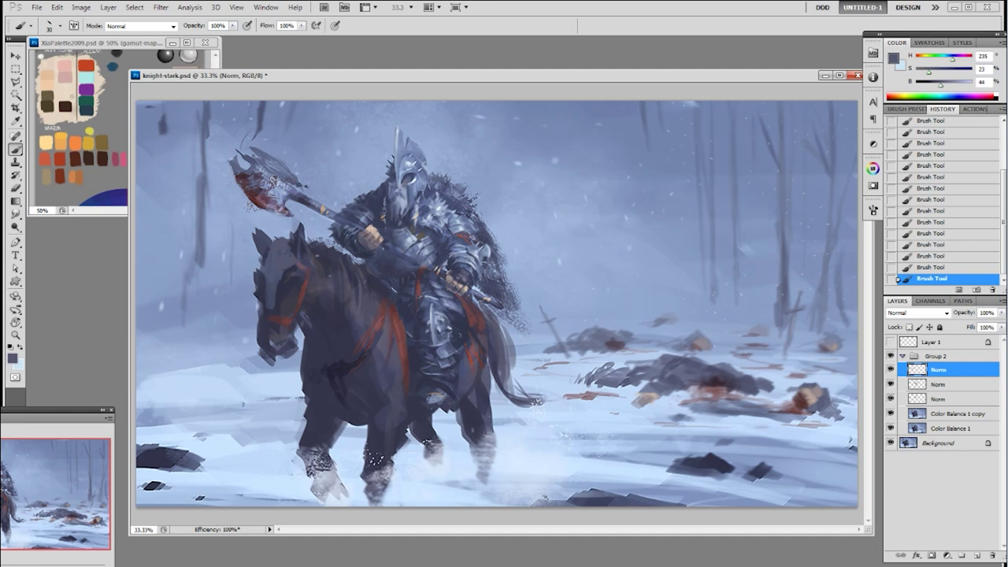
# - Extend the horse's face plate up between the ears with a lighter blue sampled from the helmet
pyautogui.keyDown('alt'); pyautogui.click(402, 150); pyautogui.keyUp('alt')
pyautogui.keyDown('alt'); pyautogui.click(281, 258); pyautogui.keyUp('alt')
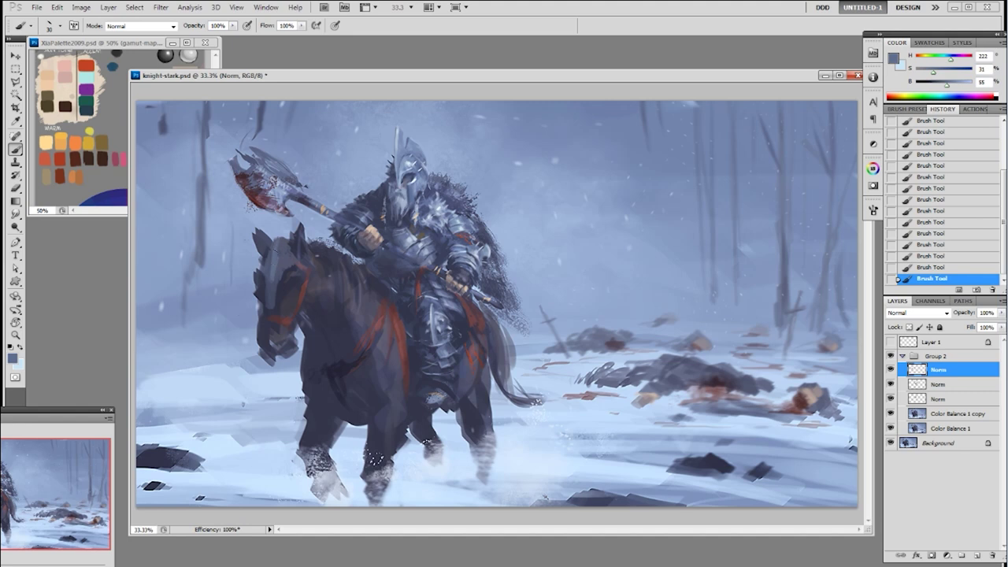
pyautogui.moveTo(283, 228)
pyautogui.mouseDown()
pyautogui.moveTo(268, 274)
pyautogui.moveTo(273, 236)
pyautogui.mouseUp()
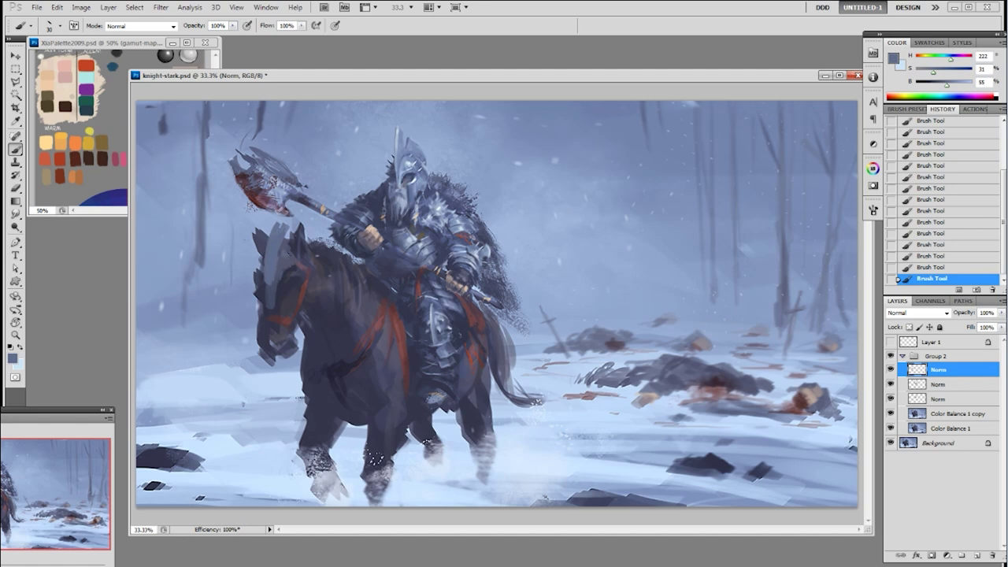
pyautogui.keyDown('alt'); pyautogui.click(285, 252); pyautogui.keyUp('alt')
pyautogui.keyDown('alt'); pyautogui.click(290, 250); pyautogui.keyUp('alt')
# - Shade the horse's face plate with blues sampled from the helmet and darker tones from around the eye
pyautogui.keyDown('alt'); pyautogui.click(411, 165); pyautogui.keyUp('alt')
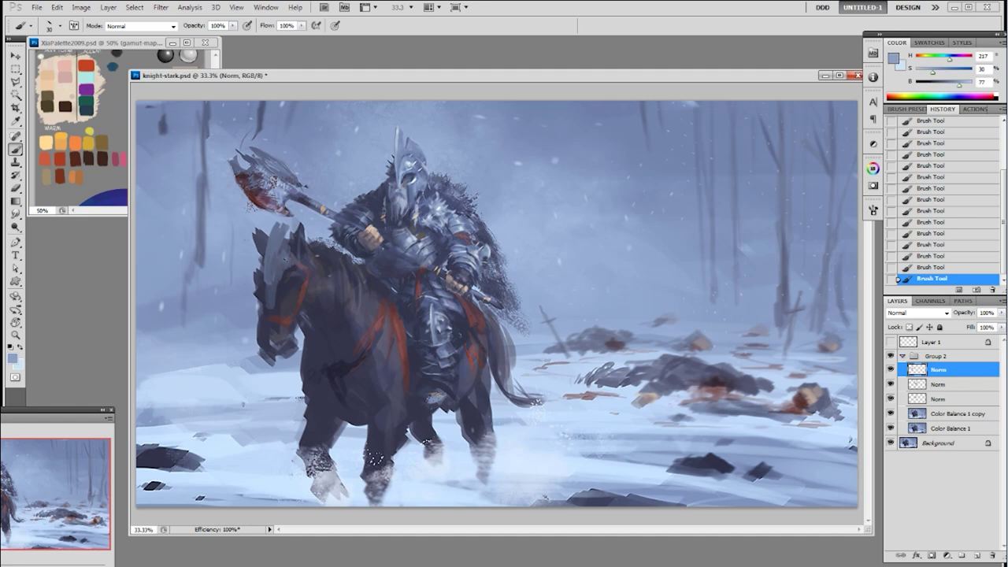
pyautogui.keyDown('alt'); pyautogui.click(411, 169); pyautogui.keyUp('alt')
pyautogui.keyDown('alt'); pyautogui.click(276, 258); pyautogui.keyUp('alt')
pyautogui.keyDown('alt'); pyautogui.click(285, 252); pyautogui.keyUp('alt')
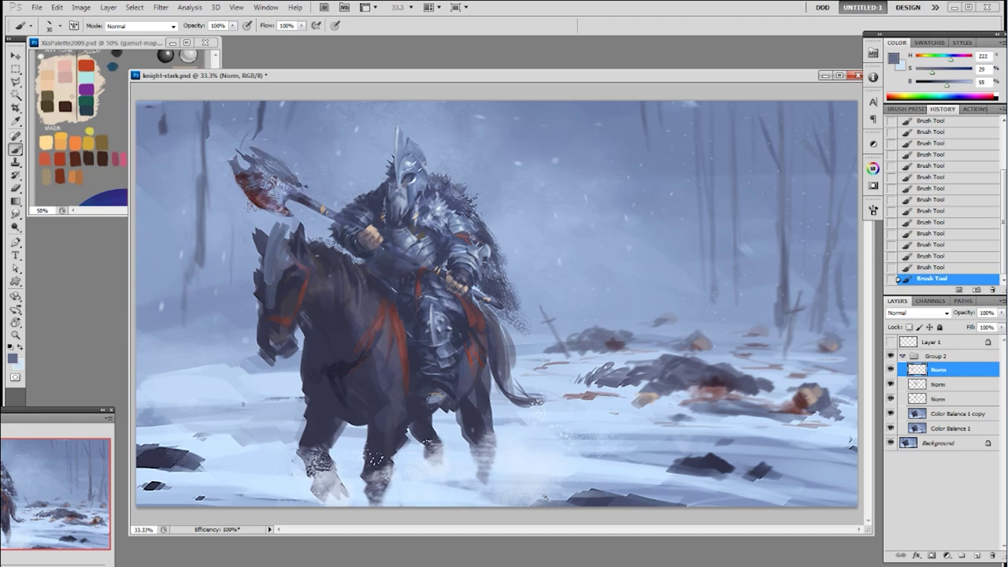
pyautogui.keyDown('alt'); pyautogui.click(287, 262); pyautogui.keyUp('alt')
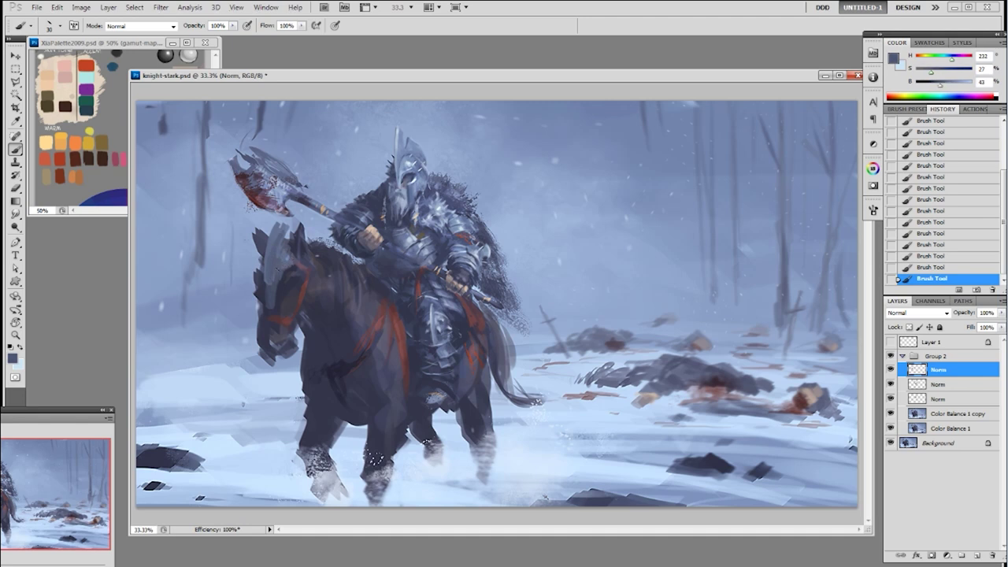
pyautogui.keyDown('alt'); pyautogui.click(284, 258); pyautogui.keyUp('alt')
pyautogui.keyDown('alt'); pyautogui.click(283, 257); pyautogui.keyUp('alt')
pyautogui.keyDown('alt'); pyautogui.click(270, 262); pyautogui.keyUp('alt')
# - Shape the crest and front edge of the horse's face plate with light and mid blues sampled from helmet and plate
pyautogui.moveTo(285, 223); pyautogui.dragTo(279, 231)
pyautogui.keyDown('alt'); pyautogui.click(401, 146); pyautogui.keyUp('alt')
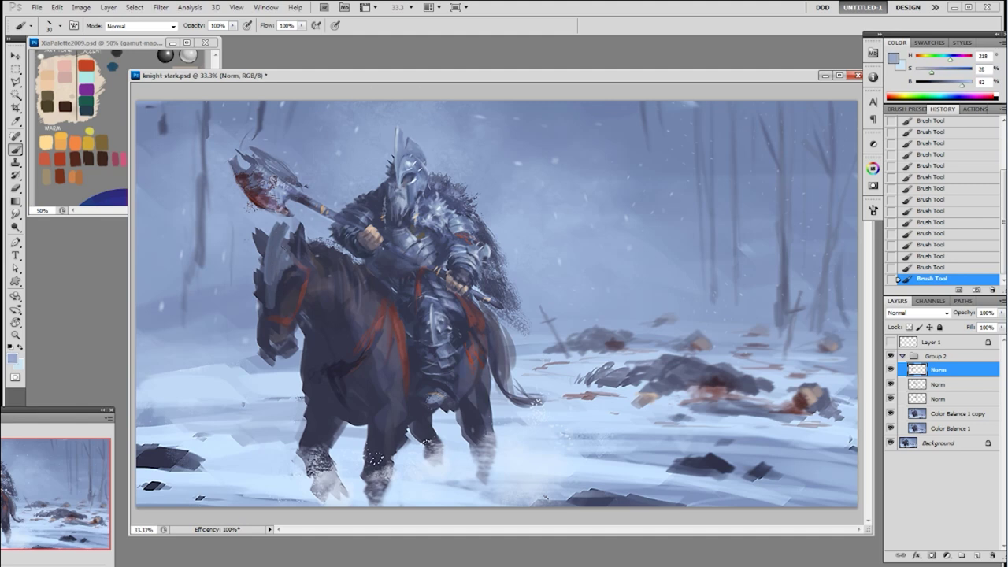
pyautogui.moveTo(266, 246); pyautogui.dragTo(267, 262)
pyautogui.keyDown('alt'); pyautogui.click(274, 257); pyautogui.keyUp('alt')
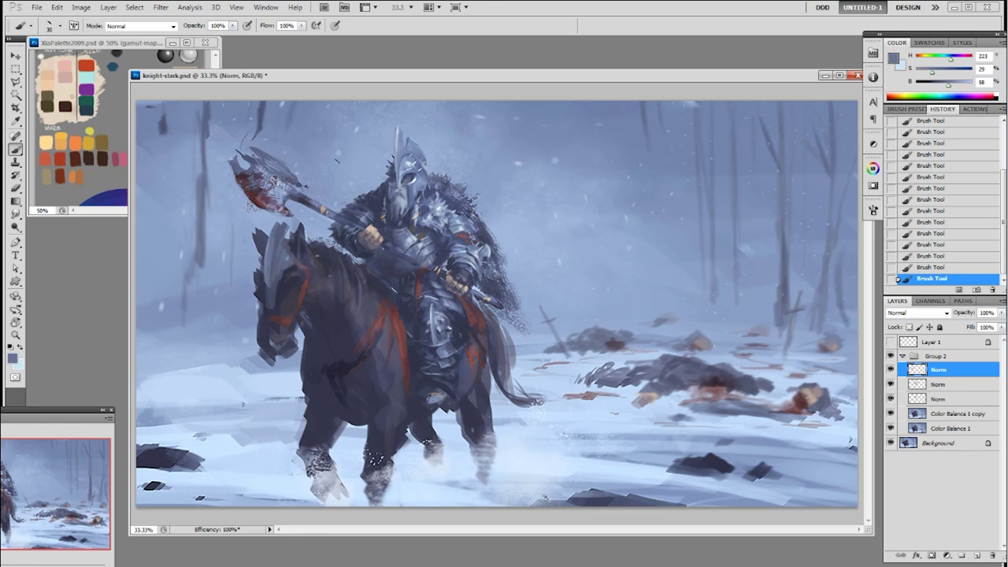
pyautogui.keyDown('alt'); pyautogui.click(282, 236); pyautogui.keyUp('alt')
pyautogui.keyDown('alt'); pyautogui.click(288, 248); pyautogui.keyUp('alt')
pyautogui.keyDown('alt'); pyautogui.click(275, 258); pyautogui.keyUp('alt')
# - Paint a pale blue highlight along the front edge of the horse's face plate with a different brush preset
pyautogui.keyDown('alt'); pyautogui.click(396, 145); pyautogui.keyUp('alt')
pyautogui.moveTo(952, 85)
pyautogui.mouseDown()
pyautogui.moveTo(963, 86)
pyautogui.moveTo(925, 74)
pyautogui.moveTo(966, 86)
pyautogui.mouseUp()
pyautogui.rightClick(308, 285)
pyautogui.click(389, 334)
pyautogui.press('Return')
pyautogui.moveTo(268, 240); pyautogui.dragTo(265, 254)
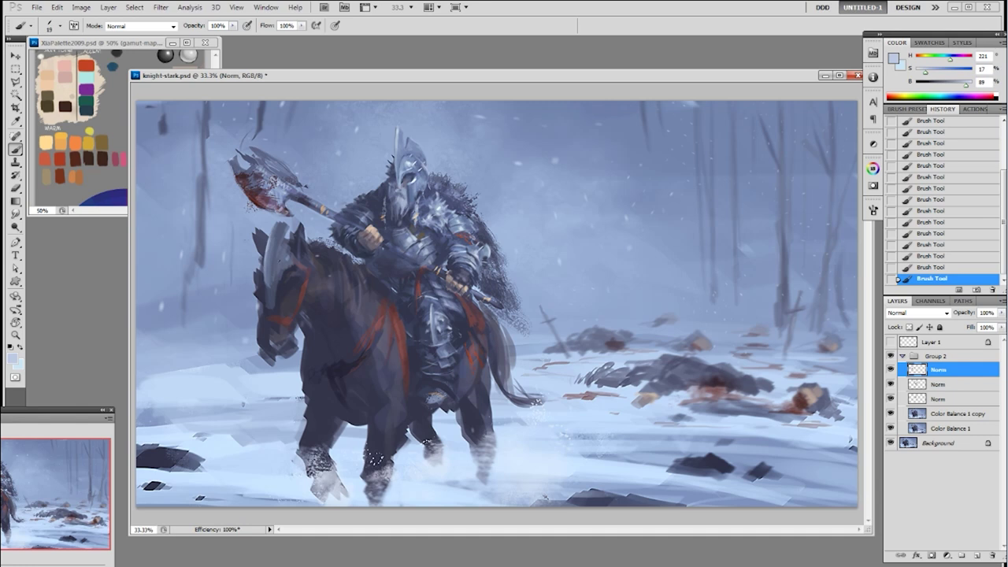
# - Glaze a pale helmet blue over the horse's face plate with another, enlarged brush preset at 50% opacity
pyautogui.rightClick(309, 230)
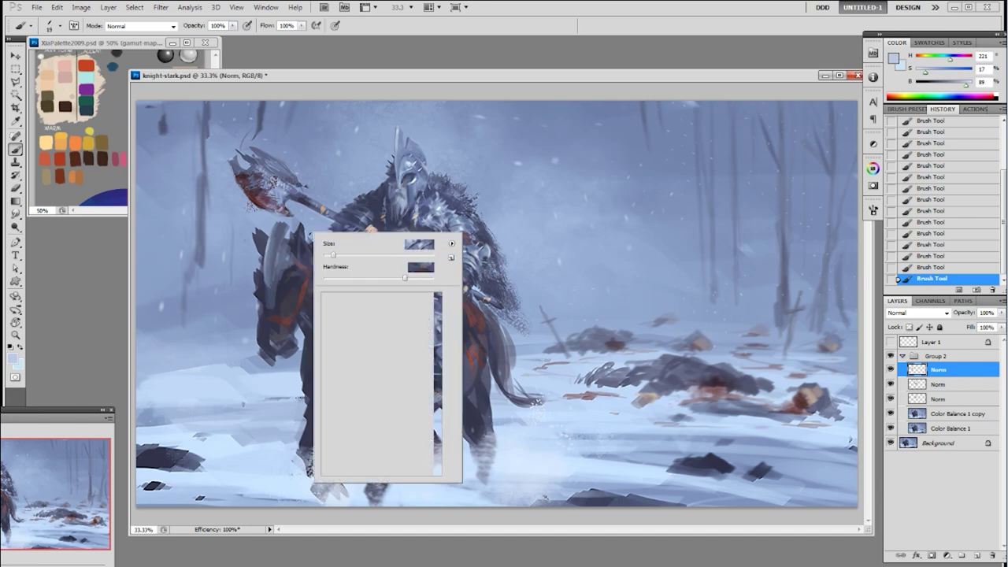
pyautogui.click(400, 299)
pyautogui.press('Return')
pyautogui.press('5')
pyautogui.press(']')
pyautogui.press(']')
pyautogui.press(']')
pyautogui.press(']')
pyautogui.keyDown('alt'); pyautogui.click(279, 260); pyautogui.keyUp('alt')
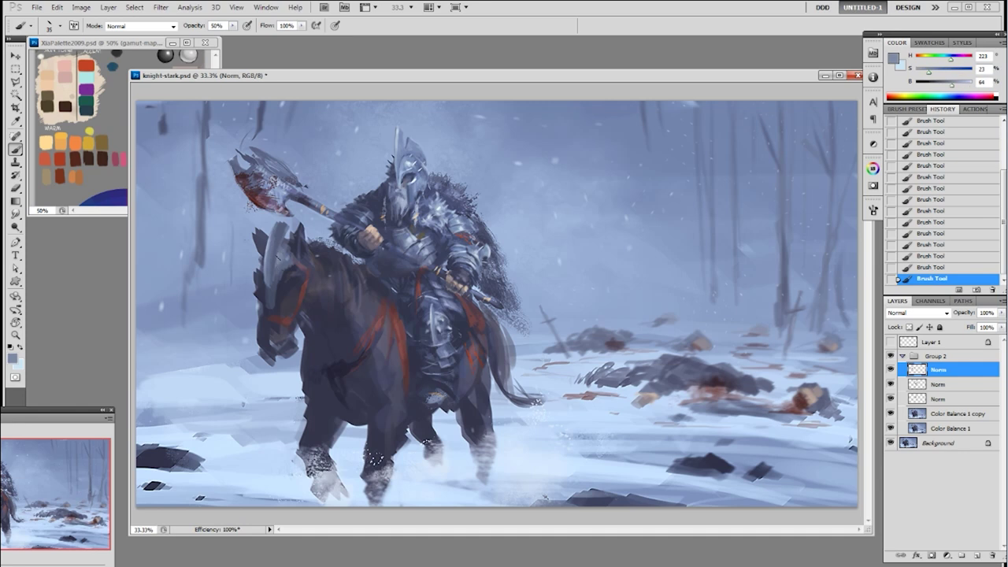
pyautogui.keyDown('alt'); pyautogui.click(283, 263); pyautogui.keyUp('alt')
pyautogui.keyDown('alt'); pyautogui.click(411, 159); pyautogui.keyUp('alt')
pyautogui.moveTo(270, 260); pyautogui.dragTo(267, 244)
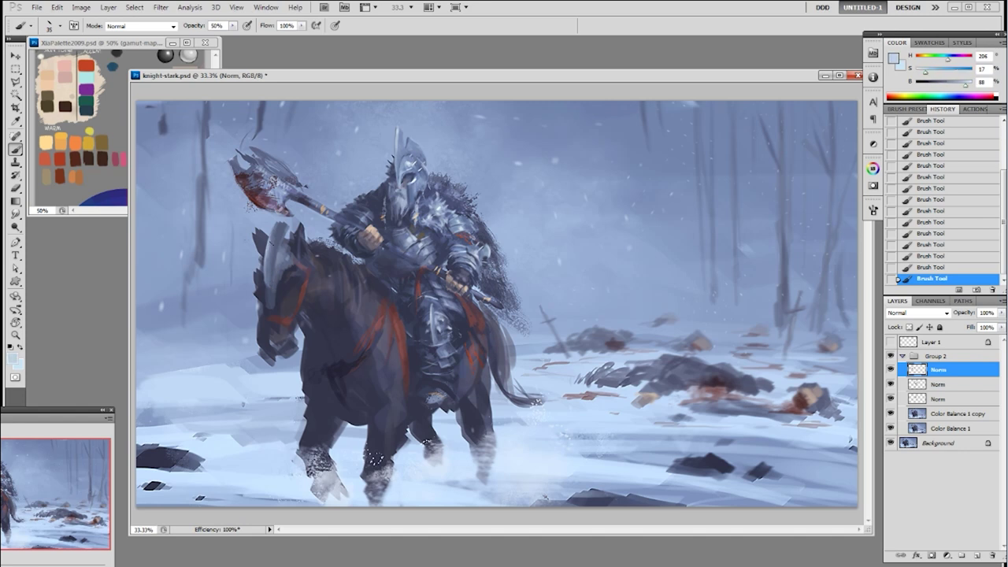
# - Restore brush opacity to 100% and refine the face plate around the horse's eye with sampled dark and light blues
pyautogui.keyDown('alt'); pyautogui.click(289, 265); pyautogui.keyUp('alt')
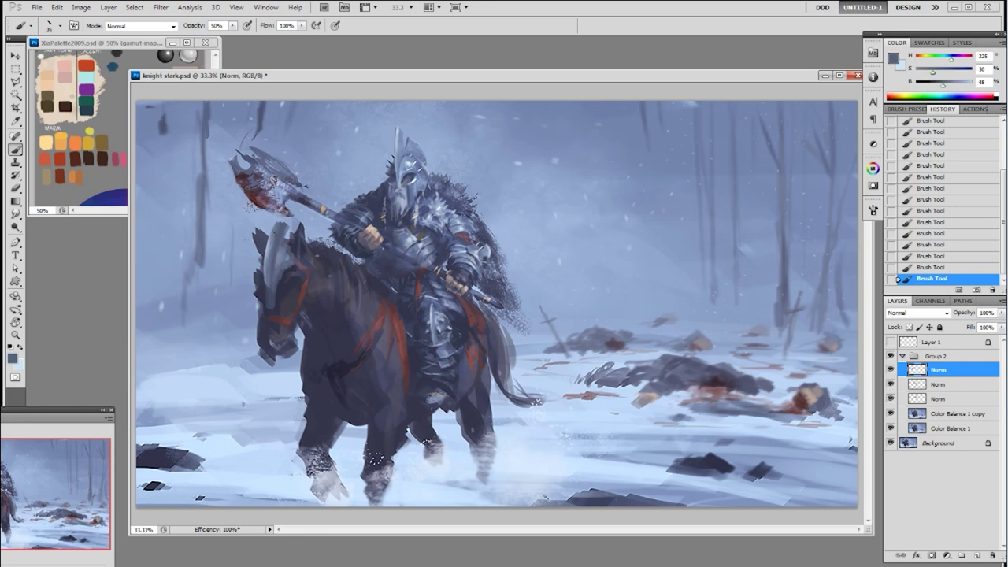
pyautogui.keyDown('alt'); pyautogui.click(290, 265); pyautogui.keyUp('alt')
pyautogui.keyDown('alt'); pyautogui.click(290, 264); pyautogui.keyUp('alt')
pyautogui.press('0')
pyautogui.keyDown('alt'); pyautogui.click(287, 255); pyautogui.keyUp('alt')
pyautogui.keyDown('alt'); pyautogui.click(287, 251); pyautogui.keyUp('alt')
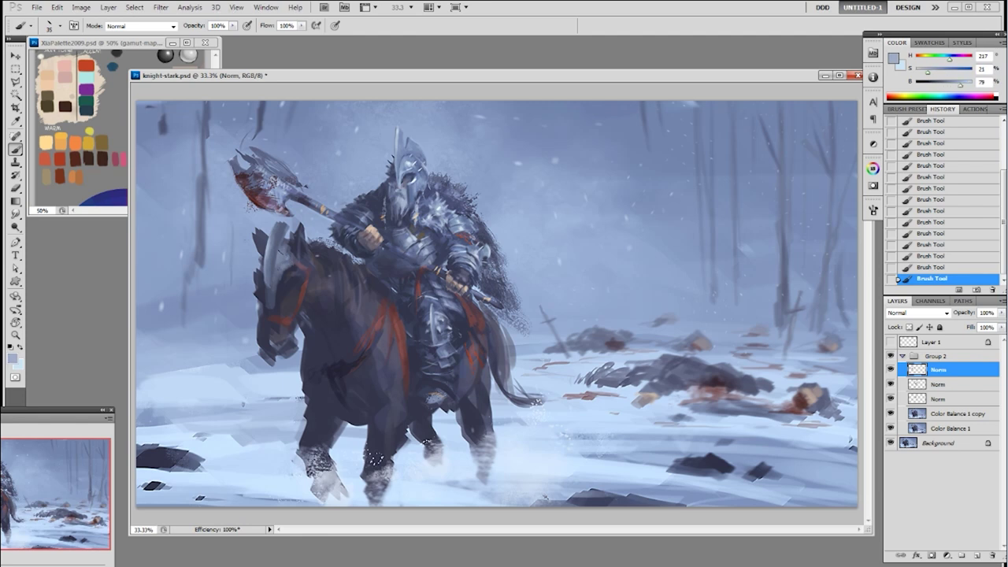
pyautogui.keyDown('alt'); pyautogui.click(285, 260); pyautogui.keyUp('alt')
pyautogui.keyDown('alt'); pyautogui.click(293, 262); pyautogui.keyUp('alt')
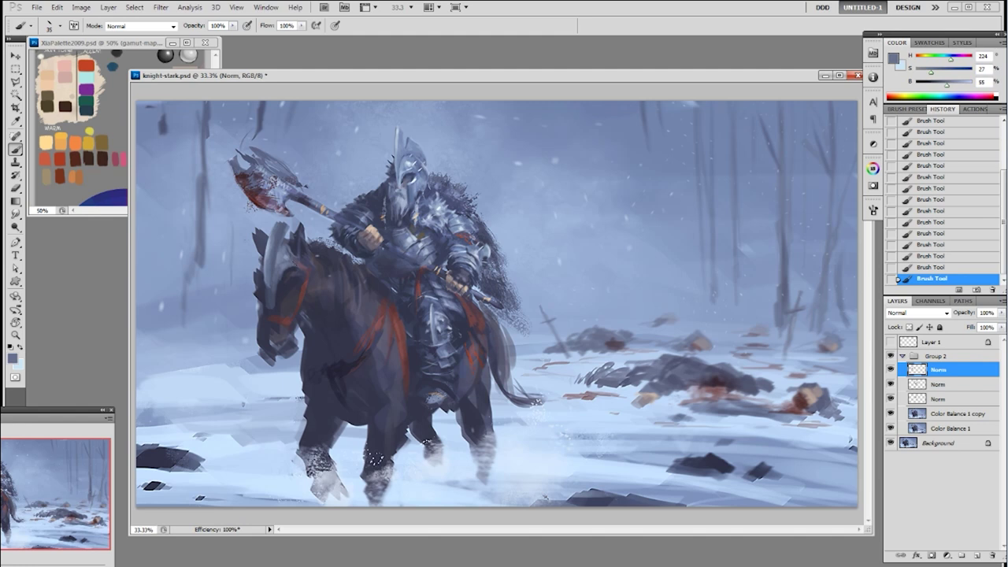
# - Touch up the horse's face and paint a dark red strap across its chest with colour sampled from the bridle
pyautogui.keyDown('alt'); pyautogui.click(284, 270); pyautogui.keyUp('alt')
pyautogui.keyDown('alt'); pyautogui.click(272, 285); pyautogui.keyUp('alt')
pyautogui.keyDown('alt'); pyautogui.click(283, 318); pyautogui.keyUp('alt')
pyautogui.moveTo(315, 370); pyautogui.dragTo(349, 369)
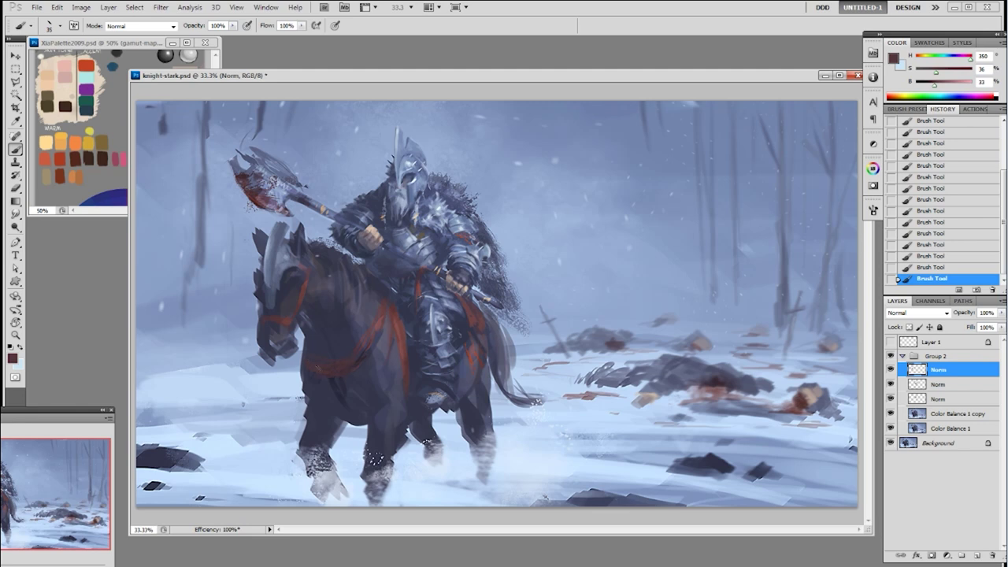
# - Repaint the horse's noseband, muzzle and jaw with dark tones sampled from the head
pyautogui.keyDown('alt'); pyautogui.click(293, 319); pyautogui.keyUp('alt')
pyautogui.keyDown('alt'); pyautogui.click(276, 323); pyautogui.keyUp('alt')
pyautogui.keyDown('alt'); pyautogui.click(281, 338); pyautogui.keyUp('alt')
pyautogui.moveTo(282, 337); pyautogui.dragTo(272, 335)
pyautogui.keyDown('alt'); pyautogui.click(277, 326); pyautogui.keyUp('alt')
pyautogui.keyDown('alt'); pyautogui.click(279, 341); pyautogui.keyUp('alt')
pyautogui.keyDown('alt'); pyautogui.click(301, 346); pyautogui.keyUp('alt')
pyautogui.keyDown('alt'); pyautogui.click(299, 348); pyautogui.keyUp('alt')
# - Trim the outline of the horse's muzzle with sampled background blue and add a dark red strap hanging from the chest band
pyautogui.keyDown('alt'); pyautogui.click(255, 348); pyautogui.keyUp('alt')
pyautogui.moveTo(259, 354); pyautogui.dragTo(271, 365)
pyautogui.keyDown('alt'); pyautogui.click(281, 351); pyautogui.keyUp('alt')
pyautogui.keyDown('alt'); pyautogui.click(308, 331); pyautogui.keyUp('alt')
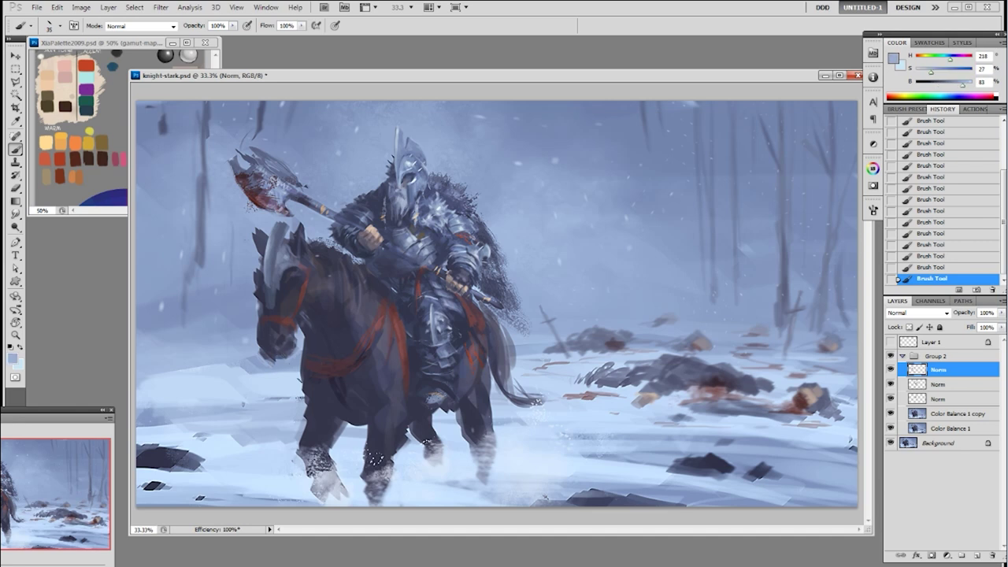
pyautogui.keyDown('alt'); pyautogui.click(337, 370); pyautogui.keyUp('alt')
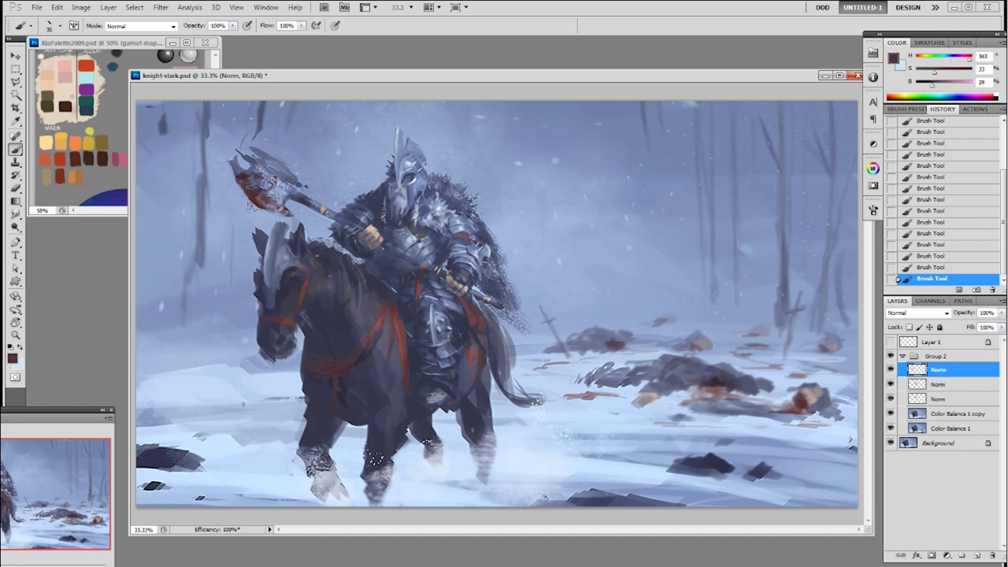
# - Change the brush and paint dark red fringe hanging from the horse's chest strap, using sampled reds and dark tones
pyautogui.rightClick(329, 372)
pyautogui.click(355, 445)
pyautogui.click(318, 397)
pyautogui.keyDown('alt'); pyautogui.click(370, 334); pyautogui.keyUp('alt')
pyautogui.keyDown('alt'); pyautogui.click(359, 361); pyautogui.keyUp('alt')
pyautogui.keyDown('alt'); pyautogui.click(345, 388); pyautogui.keyUp('alt')
pyautogui.keyDown('alt'); pyautogui.click(344, 397); pyautogui.keyUp('alt')
pyautogui.keyDown('alt'); pyautogui.click(378, 325); pyautogui.keyUp('alt')
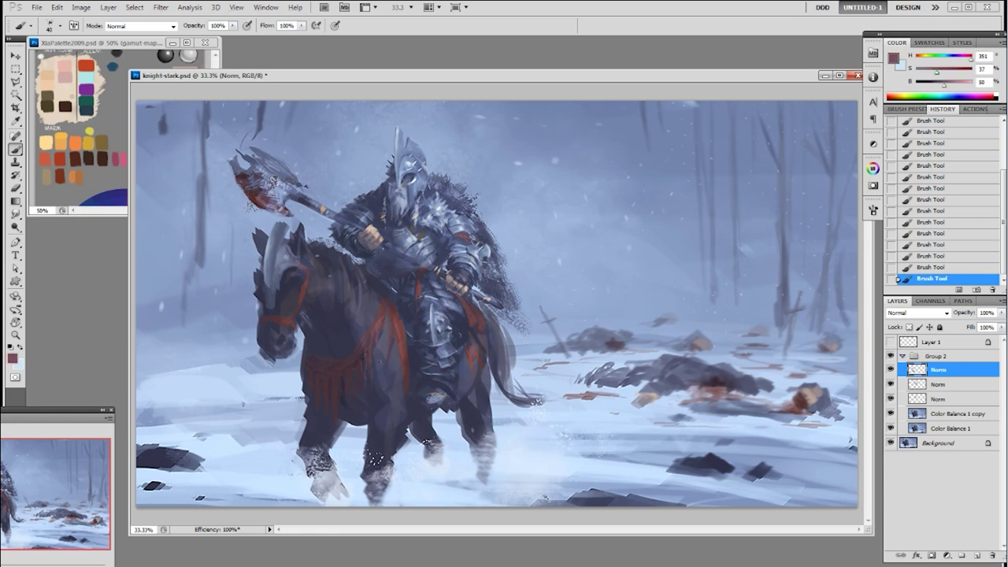
pyautogui.keyDown('alt'); pyautogui.click(390, 299); pyautogui.keyUp('alt')
# - Highlight the horse's face plate with light blue sampled from the snow and choose the 19 px brush preset
pyautogui.keyDown('alt'); pyautogui.click(289, 482); pyautogui.keyUp('alt')
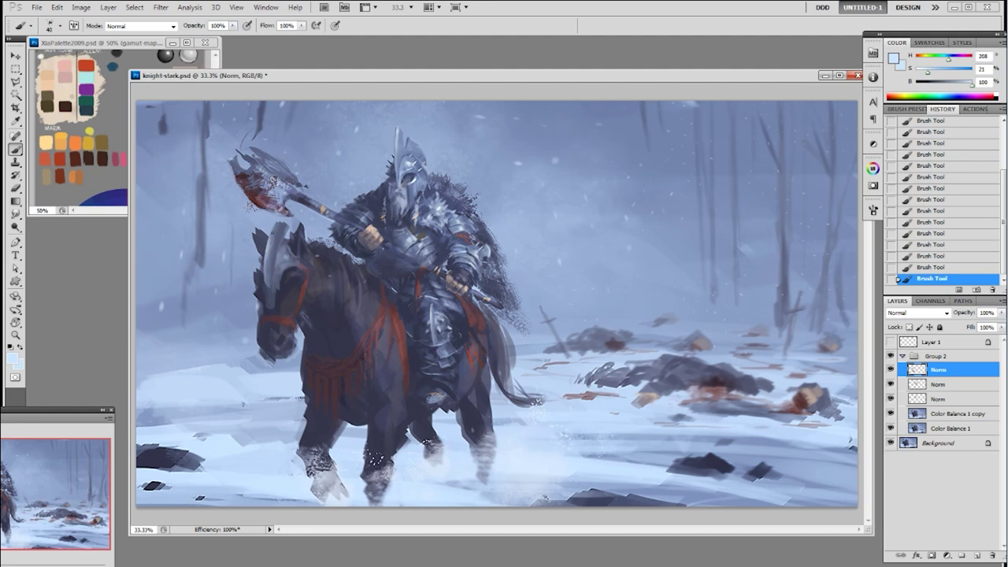
pyautogui.moveTo(268, 250); pyautogui.dragTo(275, 229)
pyautogui.rightClick(312, 262)
pyautogui.click(381, 340)
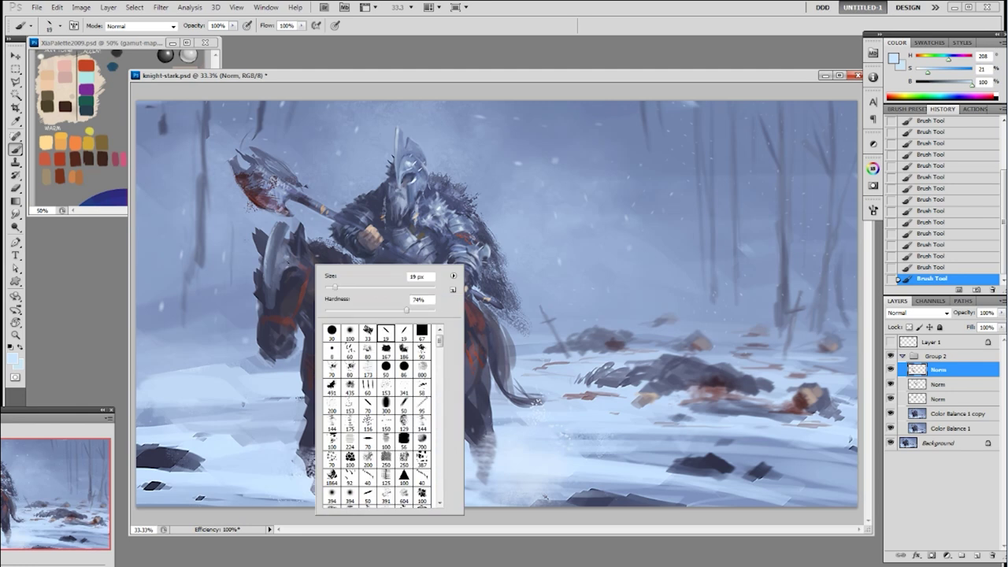
pyautogui.press('Return')
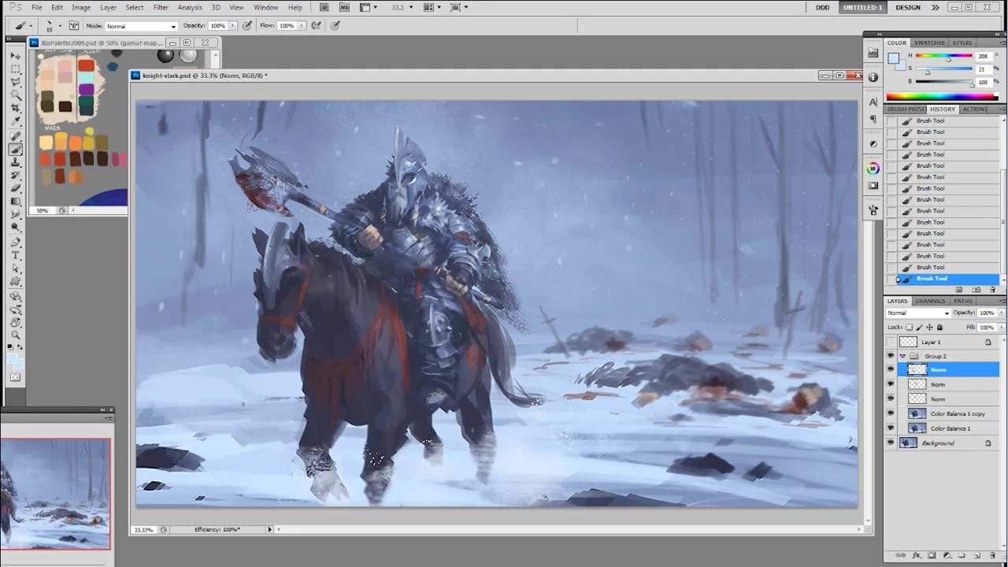
# - Switch to a larger brush at 50% opacity and softly shade the horse's cheek and face plate with sampled dark blue
pyautogui.rightClick(275, 281)
pyautogui.click(315, 392)
pyautogui.click(247, 334)
pyautogui.press('5')
pyautogui.moveTo(295, 267)
pyautogui.mouseDown()
pyautogui.moveTo(277, 280)
pyautogui.moveTo(276, 303)
pyautogui.moveTo(272, 291)
pyautogui.mouseUp()
pyautogui.keyDown('alt'); pyautogui.click(276, 290); pyautogui.keyUp('alt')
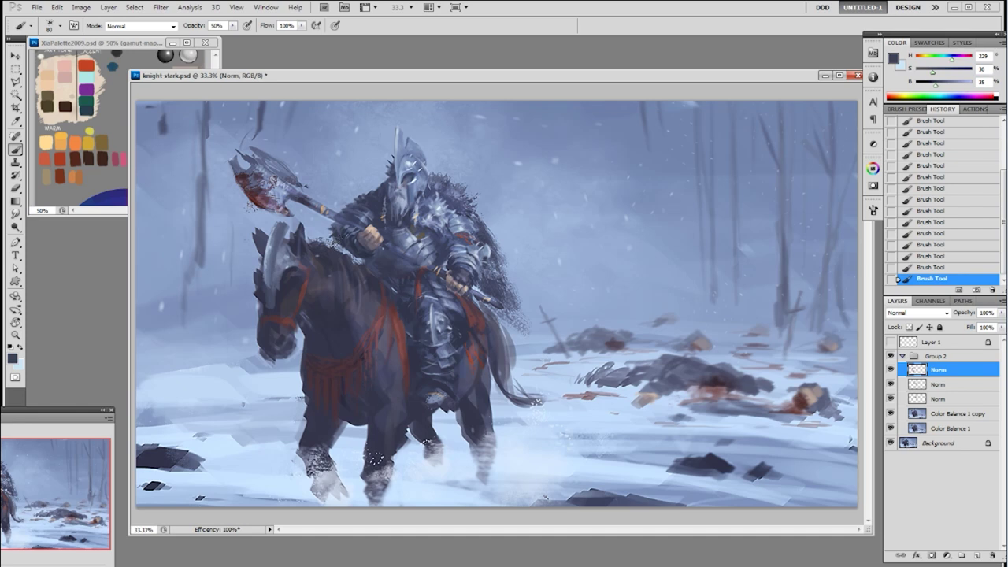
# - Refine the bridle's cheek strap and the horse's jaw with the 19 px brush at 100% opacity in sampled reds and darks
pyautogui.rightClick(339, 244)
pyautogui.click(404, 309)
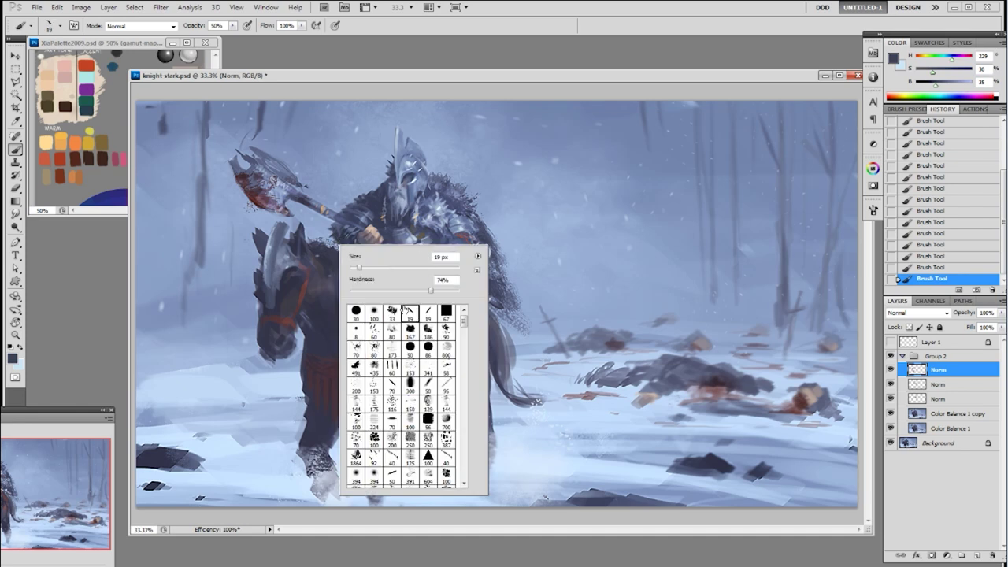
pyautogui.keyDown('alt'); pyautogui.click(309, 272); pyautogui.keyUp('alt')
pyautogui.keyDown('alt'); pyautogui.click(306, 287); pyautogui.keyUp('alt')
pyautogui.press('0')
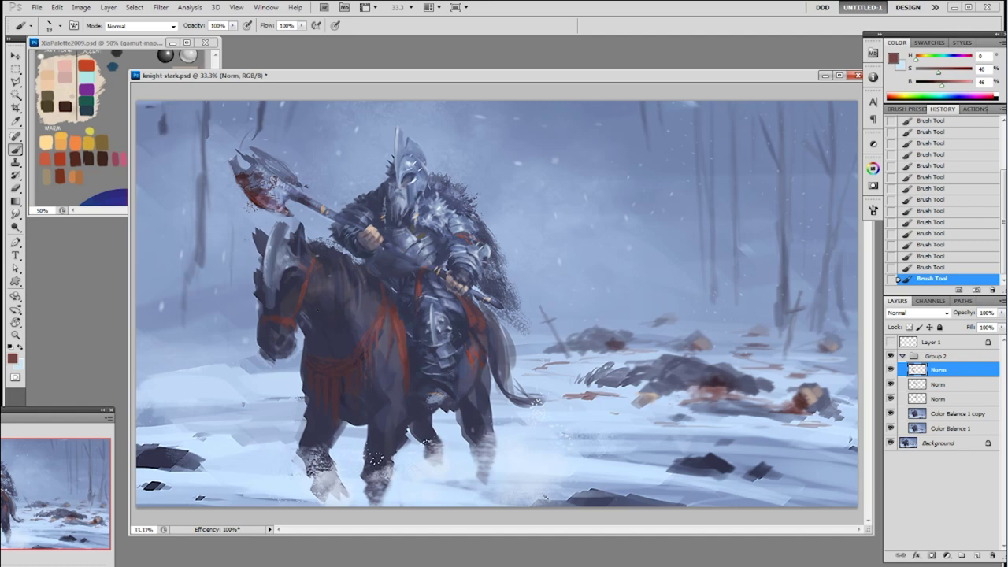
pyautogui.keyDown('alt'); pyautogui.click(322, 279); pyautogui.keyUp('alt')
pyautogui.keyDown('alt'); pyautogui.click(304, 326); pyautogui.keyUp('alt')
pyautogui.keyDown('alt'); pyautogui.click(317, 286); pyautogui.keyUp('alt')
pyautogui.keyDown('alt'); pyautogui.click(321, 308); pyautogui.keyUp('alt')
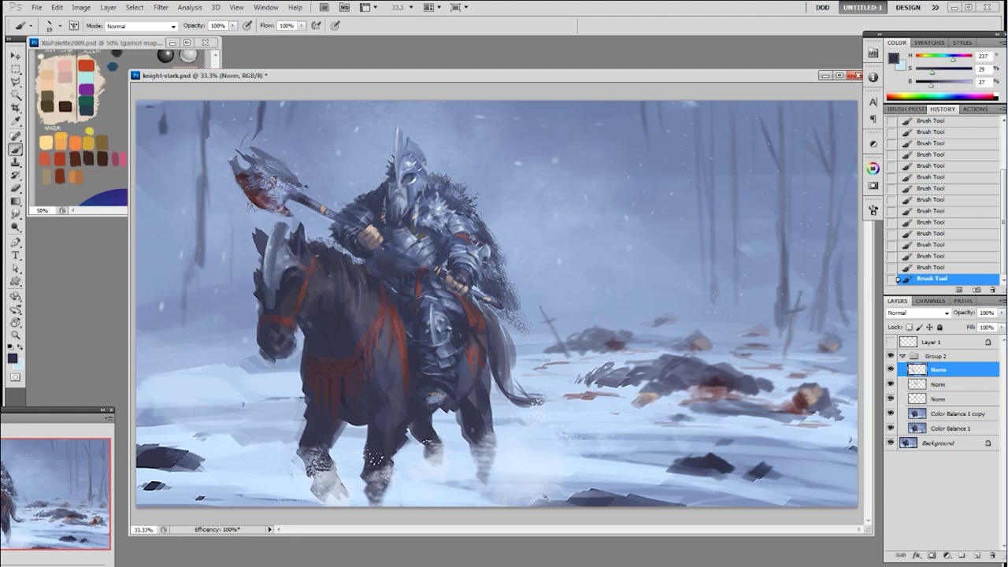
# - Touch up the top of the horse's face plate and ears with sampled light and dark blues, and save the file
pyautogui.keyDown('alt'); pyautogui.click(285, 222); pyautogui.keyUp('alt')
pyautogui.keyDown('alt'); pyautogui.click(275, 232); pyautogui.keyUp('alt')
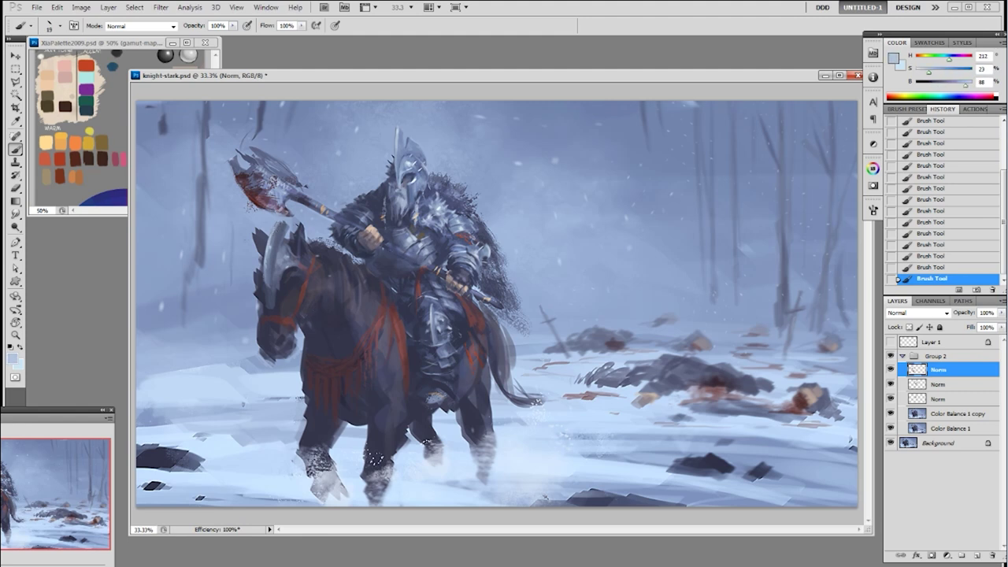
pyautogui.keyDown('alt'); pyautogui.click(296, 226); pyautogui.keyUp('alt')
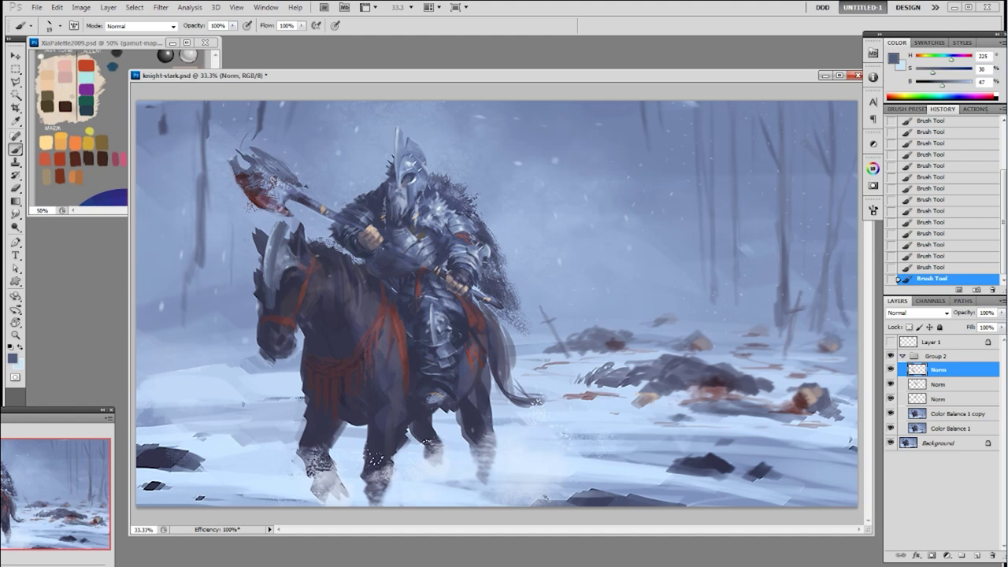
pyautogui.hotkey('ctrl', 's')
# - Extend the axe blade's cutting edge with sampled dark red and trim its upper contour with background blue
pyautogui.keyDown('alt'); pyautogui.click(266, 198); pyautogui.keyUp('alt')
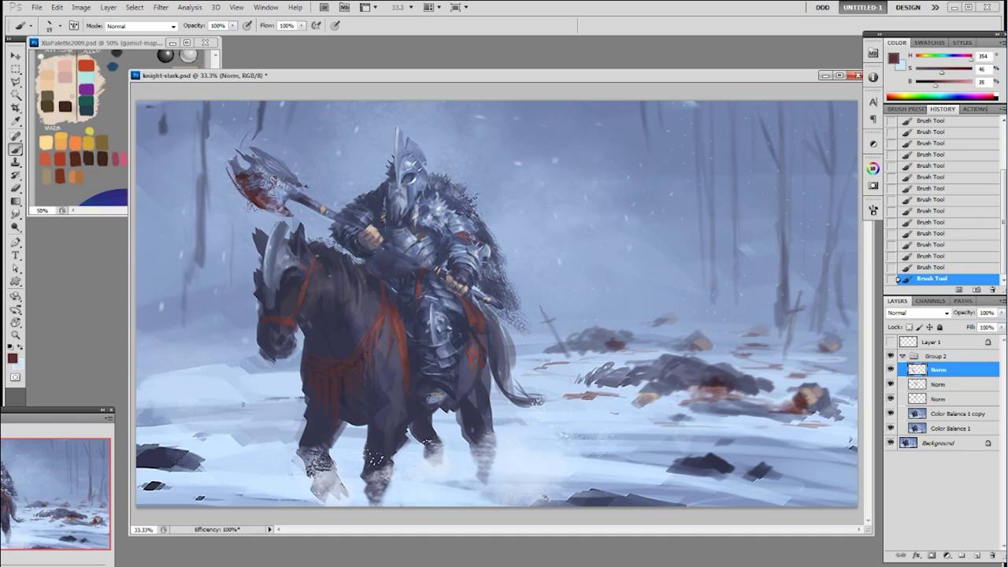
pyautogui.rightClick(244, 194)
pyautogui.doubleClick(367, 254)
pyautogui.keyDown('alt'); pyautogui.click(238, 181); pyautogui.keyUp('alt')
pyautogui.keyDown('alt'); pyautogui.click(243, 158); pyautogui.keyUp('alt')
pyautogui.moveTo(243, 159); pyautogui.dragTo(234, 169)
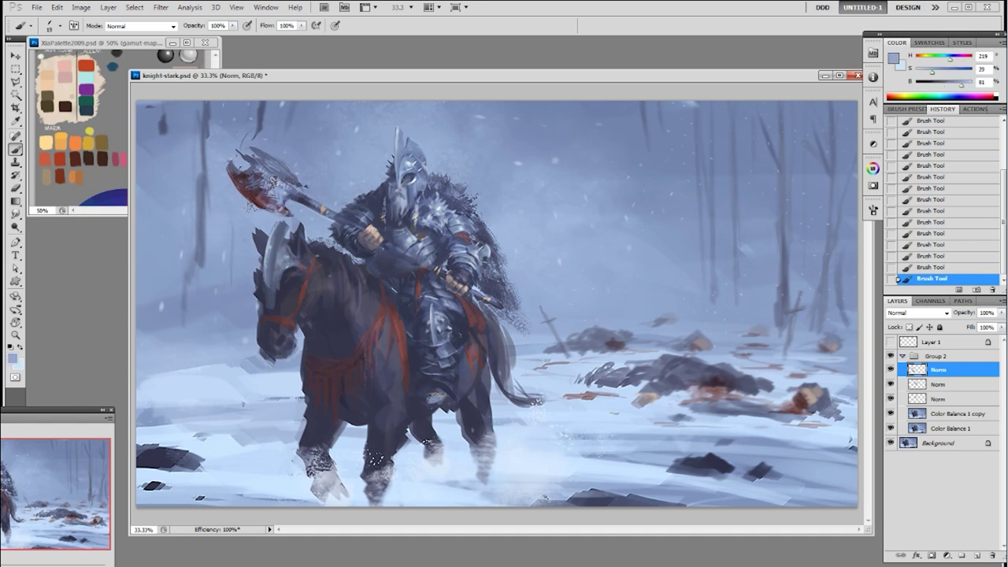
pyautogui.keyDown('alt'); pyautogui.click(238, 159); pyautogui.keyUp('alt')
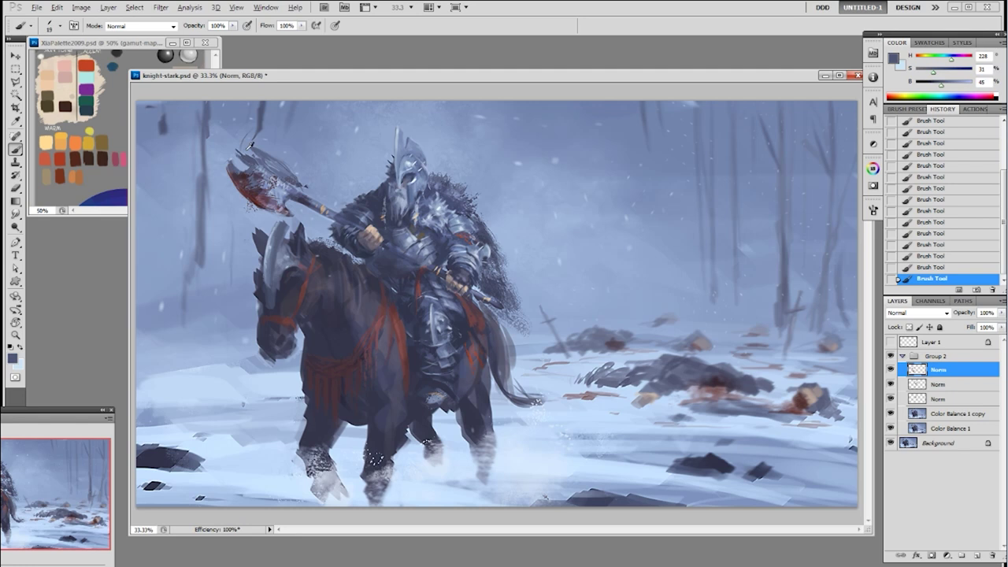
# - Darken the axe shaft below the head and trim the blade's lower tip with sampled background blue
pyautogui.keyDown('alt'); pyautogui.click(309, 194); pyautogui.keyUp('alt')
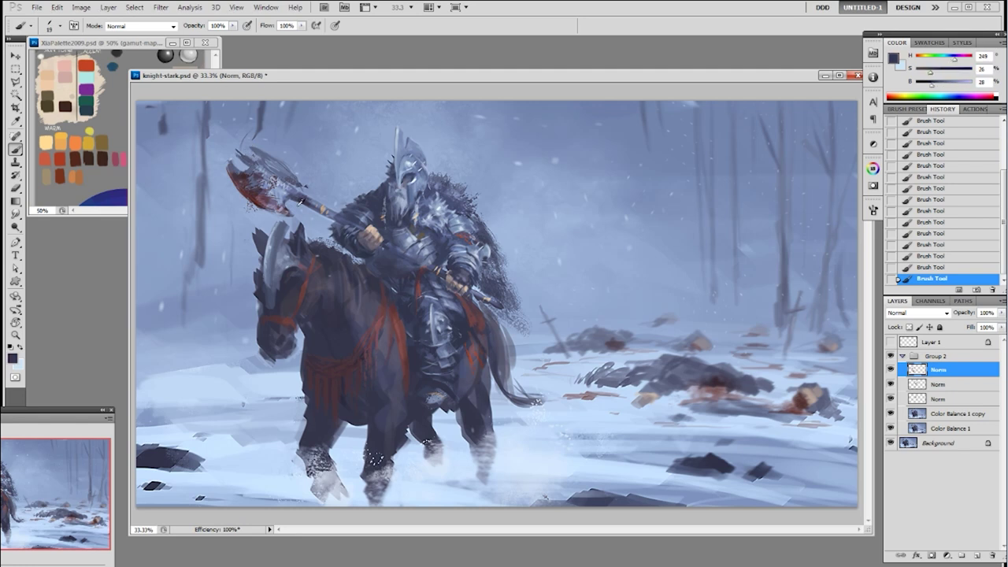
pyautogui.moveTo(297, 201); pyautogui.dragTo(305, 207)
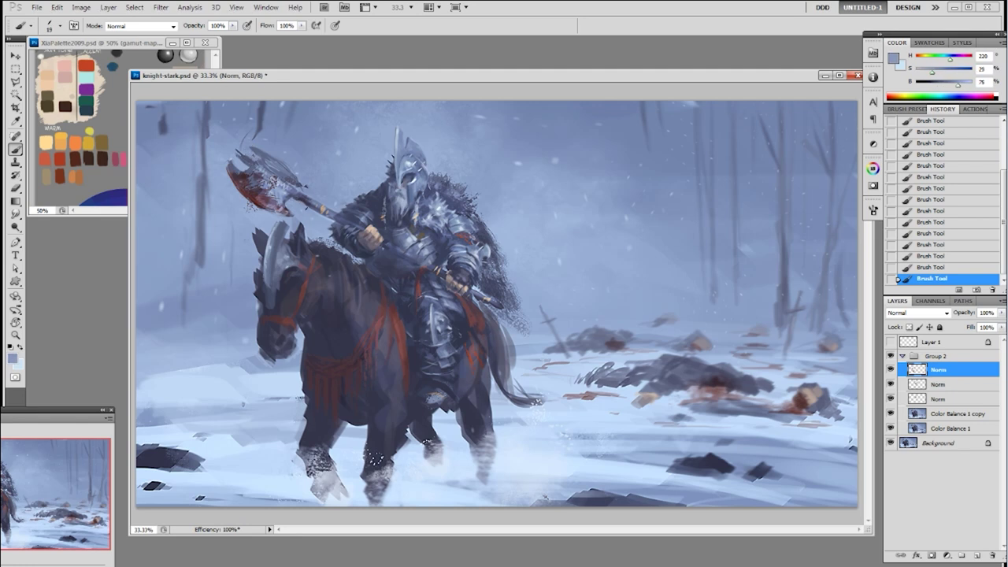
pyautogui.keyDown('alt'); pyautogui.click(288, 201); pyautogui.keyUp('alt')
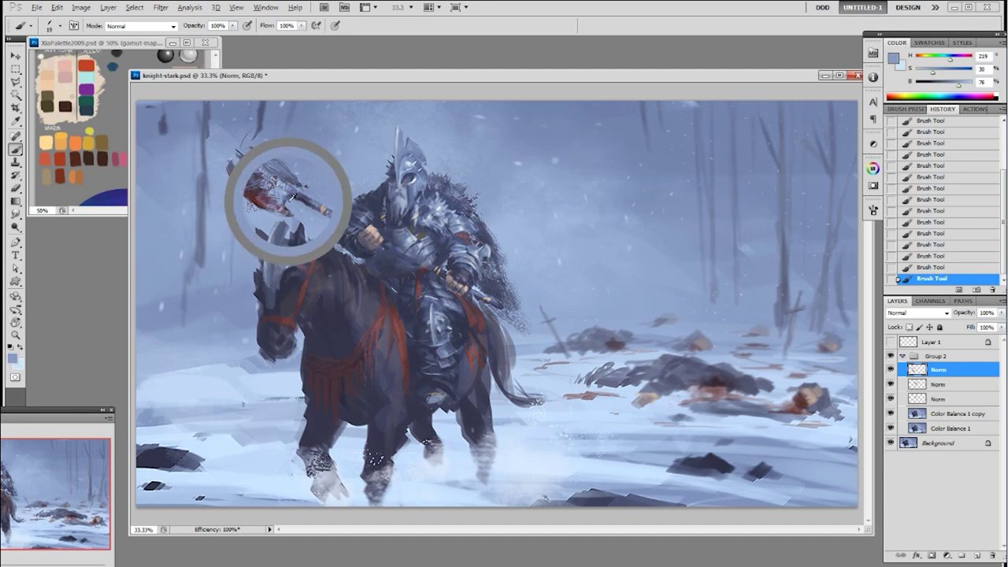
pyautogui.keyDown('alt'); pyautogui.click(270, 217); pyautogui.keyUp('alt')
pyautogui.keyDown('alt'); pyautogui.click(262, 207); pyautogui.keyUp('alt')
pyautogui.moveTo(260, 200)
pyautogui.mouseDown()
pyautogui.moveTo(309, 214)
pyautogui.moveTo(284, 202)
pyautogui.mouseUp()
pyautogui.keyDown('alt'); pyautogui.click(307, 219); pyautogui.keyUp('alt')
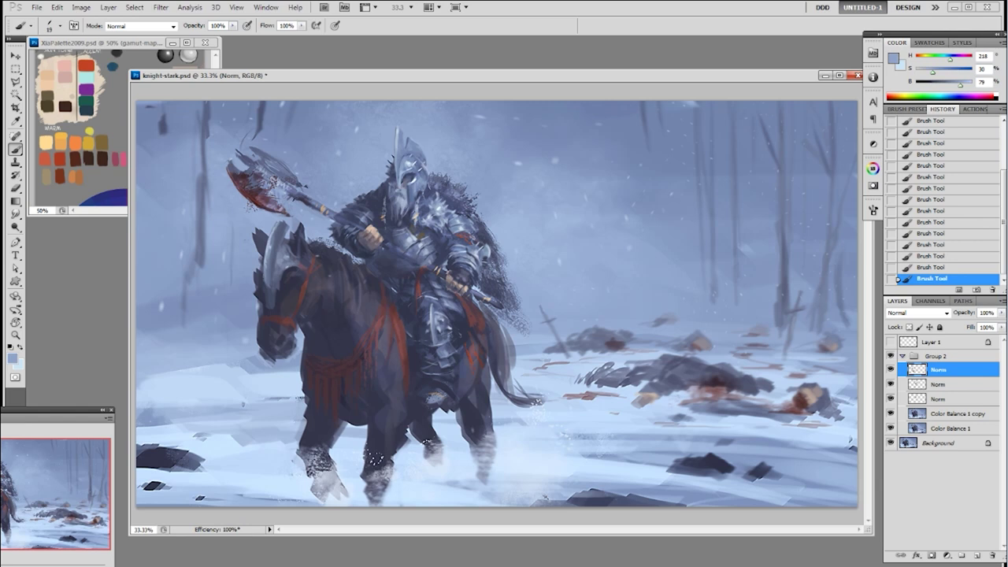
# - Repaint the bloodied lower half of the axe blade with sampled dark reds and blues
pyautogui.keyDown('alt'); pyautogui.click(265, 206); pyautogui.keyUp('alt')
pyautogui.keyDown('alt'); pyautogui.click(272, 218); pyautogui.keyUp('alt')
pyautogui.moveTo(263, 209)
pyautogui.mouseDown()
pyautogui.moveTo(291, 216)
pyautogui.moveTo(262, 206)
pyautogui.moveTo(271, 197)
pyautogui.mouseUp()
pyautogui.keyDown('alt'); pyautogui.click(269, 199); pyautogui.keyUp('alt')
pyautogui.keyDown('alt'); pyautogui.click(273, 187); pyautogui.keyUp('alt')
pyautogui.keyDown('alt'); pyautogui.click(266, 195); pyautogui.keyUp('alt')
pyautogui.keyDown('alt'); pyautogui.click(268, 184); pyautogui.keyUp('alt')
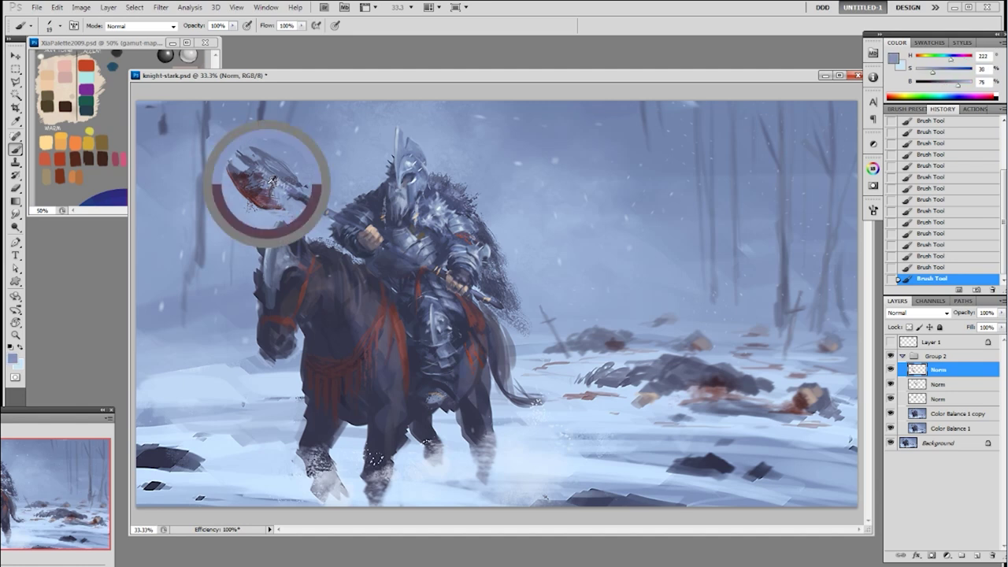
# - Define the centre and back edge of the axe head with sampled dark blue and clean its outline with background blue
pyautogui.keyDown('alt'); pyautogui.click(298, 195); pyautogui.keyUp('alt')
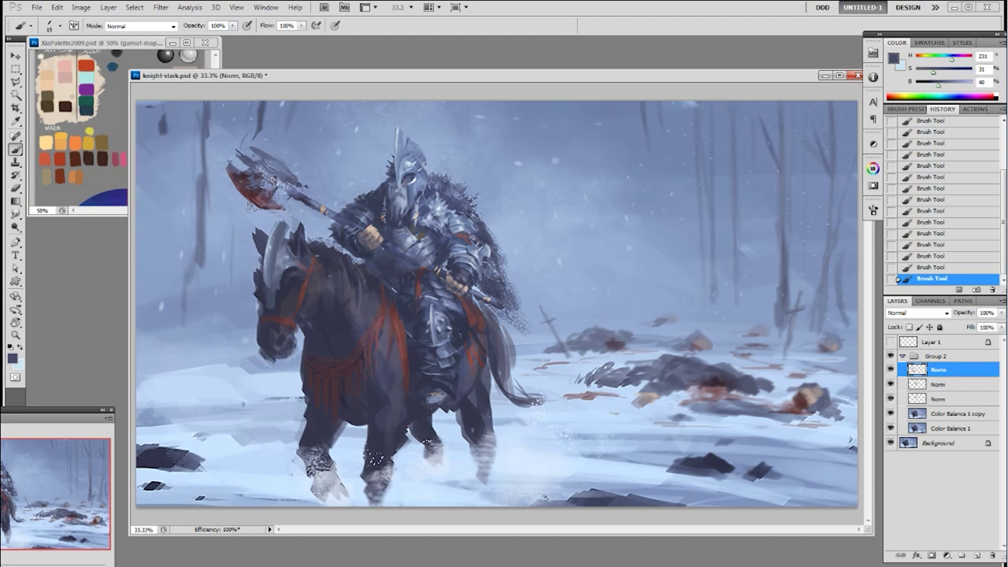
pyautogui.keyDown('alt'); pyautogui.click(263, 190); pyautogui.keyUp('alt')
pyautogui.moveTo(282, 183); pyautogui.dragTo(282, 189)
pyautogui.keyDown('alt'); pyautogui.click(304, 185); pyautogui.keyUp('alt')
pyautogui.keyDown('alt'); pyautogui.click(312, 188); pyautogui.keyUp('alt')
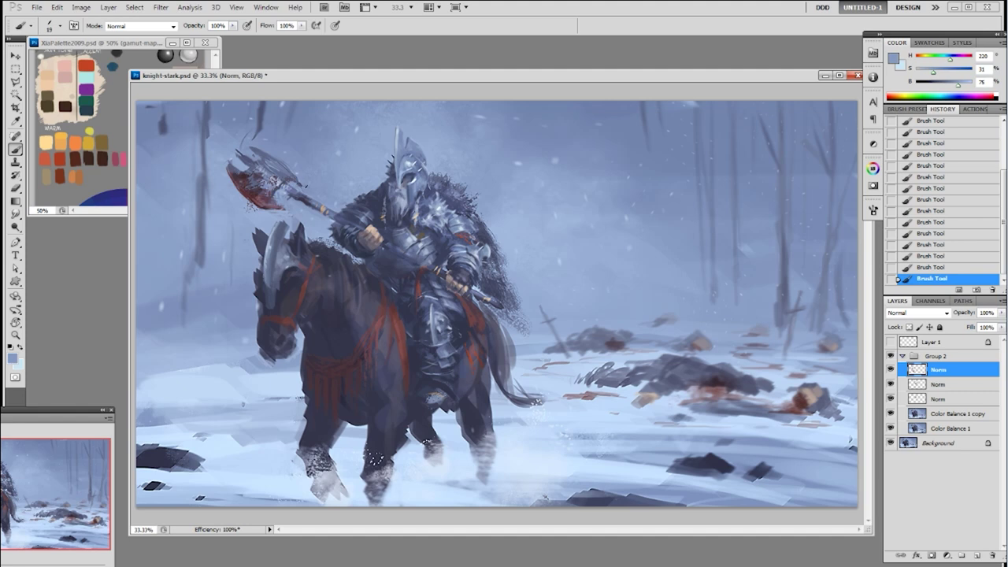
pyautogui.keyDown('alt'); pyautogui.click(296, 174); pyautogui.keyUp('alt')
pyautogui.keyDown('alt'); pyautogui.click(257, 147); pyautogui.keyUp('alt')
pyautogui.keyDown('alt'); pyautogui.click(258, 140); pyautogui.keyUp('alt')
# - Rework the blood stains and the back spike of the axe head with sampled muted reds and mid blues
pyautogui.keyDown('alt'); pyautogui.click(268, 210); pyautogui.keyUp('alt')
pyautogui.keyDown('alt'); pyautogui.click(266, 192); pyautogui.keyUp('alt')
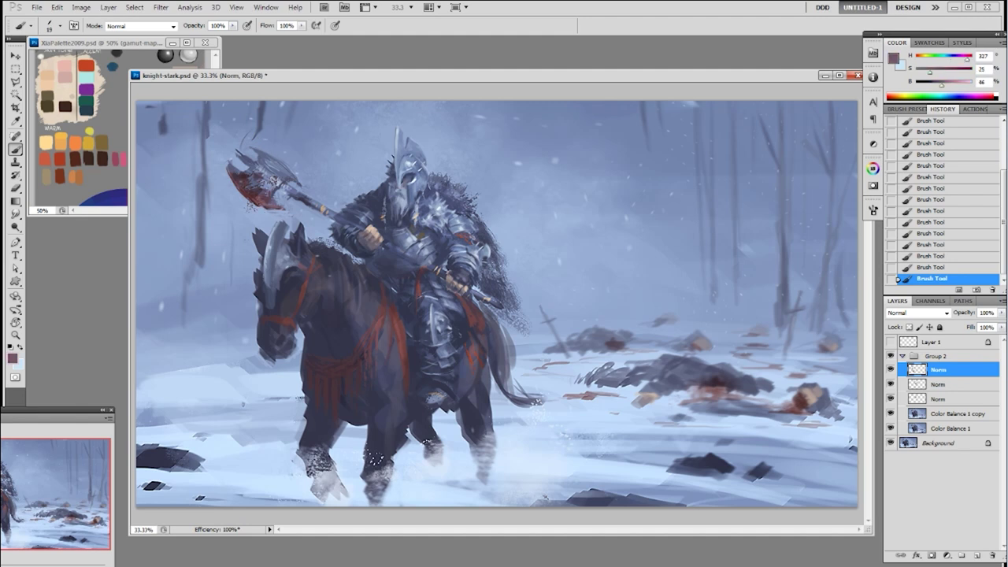
pyautogui.moveTo(291, 178); pyautogui.dragTo(299, 186)
pyautogui.keyDown('alt'); pyautogui.click(298, 181); pyautogui.keyUp('alt')
pyautogui.keyDown('alt'); pyautogui.click(296, 183); pyautogui.keyUp('alt')
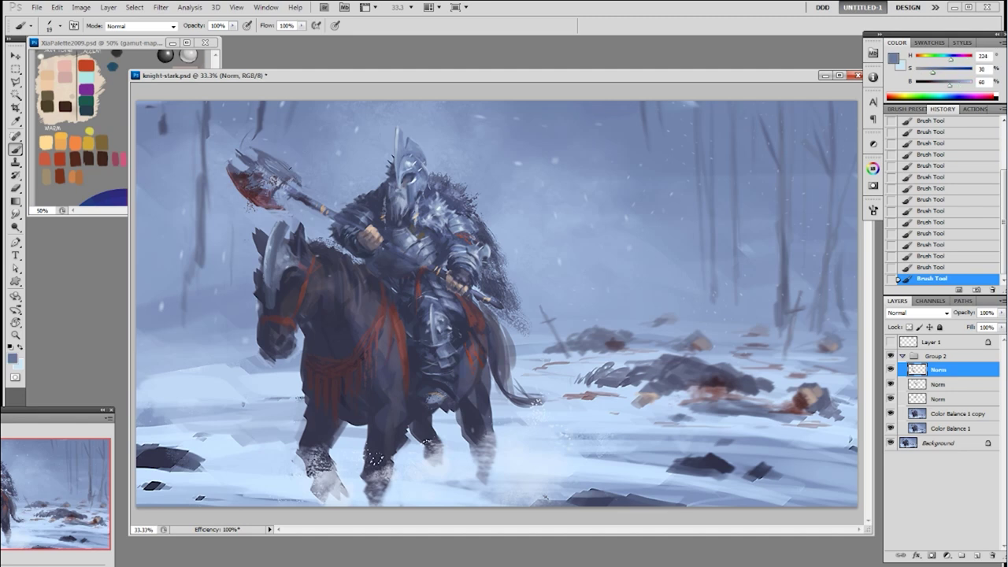
pyautogui.keyDown('alt'); pyautogui.click(264, 156); pyautogui.keyUp('alt')
pyautogui.keyDown('alt'); pyautogui.click(304, 175); pyautogui.keyUp('alt')
pyautogui.keyDown('alt'); pyautogui.click(267, 155); pyautogui.keyUp('alt')
pyautogui.keyDown('alt'); pyautogui.click(253, 168); pyautogui.keyUp('alt')
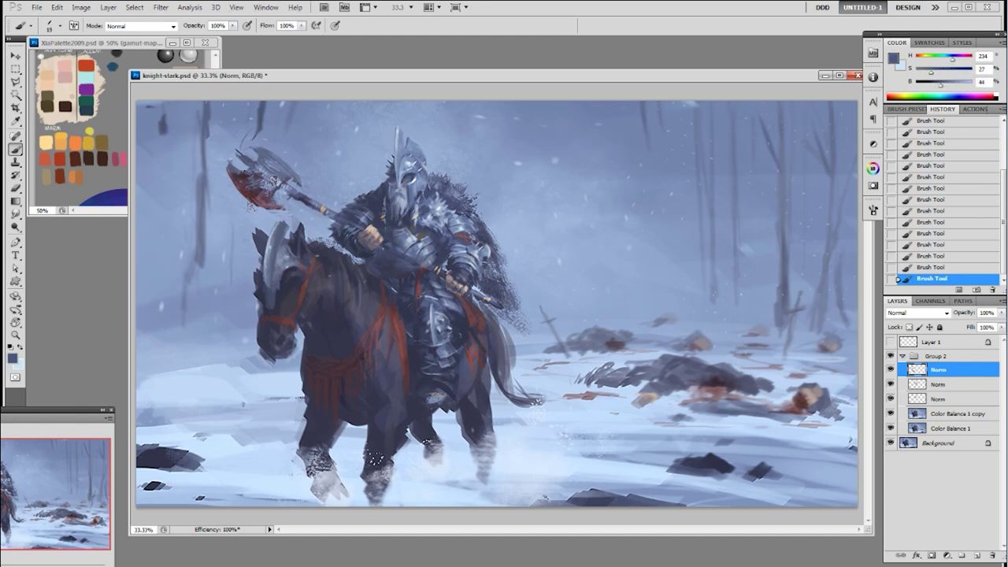
# - Reshape the upper contour and back of the axe head with sampled background and metal blues
pyautogui.keyDown('alt'); pyautogui.click(240, 158); pyautogui.keyUp('alt')
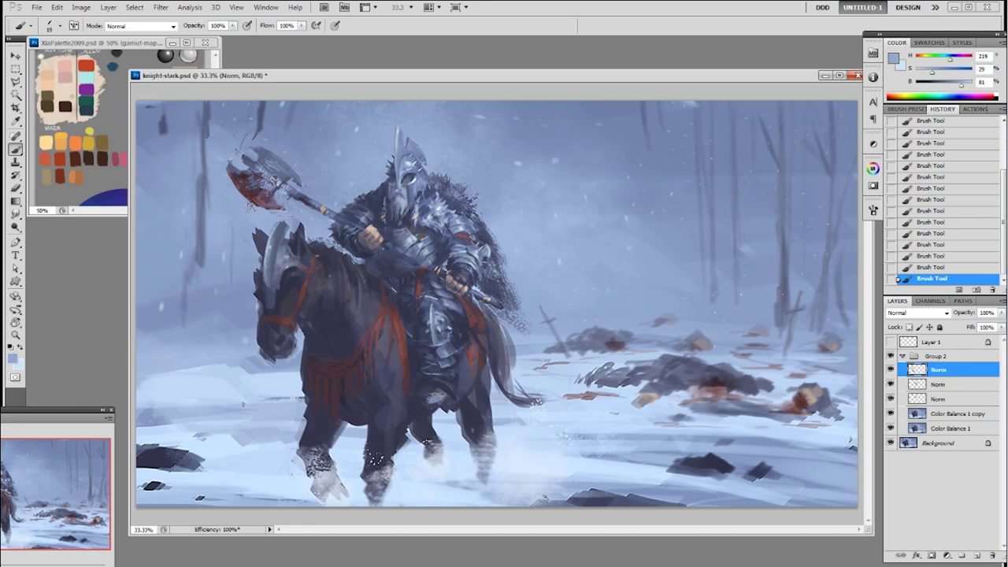
pyautogui.keyDown('alt'); pyautogui.click(253, 158); pyautogui.keyUp('alt')
pyautogui.keyDown('alt'); pyautogui.click(314, 186); pyautogui.keyUp('alt')
pyautogui.keyDown('alt'); pyautogui.click(299, 172); pyautogui.keyUp('alt')
pyautogui.keyDown('alt'); pyautogui.click(293, 177); pyautogui.keyUp('alt')
pyautogui.keyDown('alt'); pyautogui.click(254, 157); pyautogui.keyUp('alt')
# - Sharpen the front cutting edge of the axe blade with sampled dark reds and blues
pyautogui.keyDown('alt'); pyautogui.click(236, 168); pyautogui.keyUp('alt')
pyautogui.keyDown('alt'); pyautogui.click(237, 175); pyautogui.keyUp('alt')
pyautogui.keyDown('alt'); pyautogui.click(235, 162); pyautogui.keyUp('alt')
pyautogui.keyDown('alt'); pyautogui.click(236, 181); pyautogui.keyUp('alt')
pyautogui.keyDown('alt'); pyautogui.click(236, 177); pyautogui.keyUp('alt')
pyautogui.keyDown('alt'); pyautogui.click(234, 174); pyautogui.keyUp('alt')
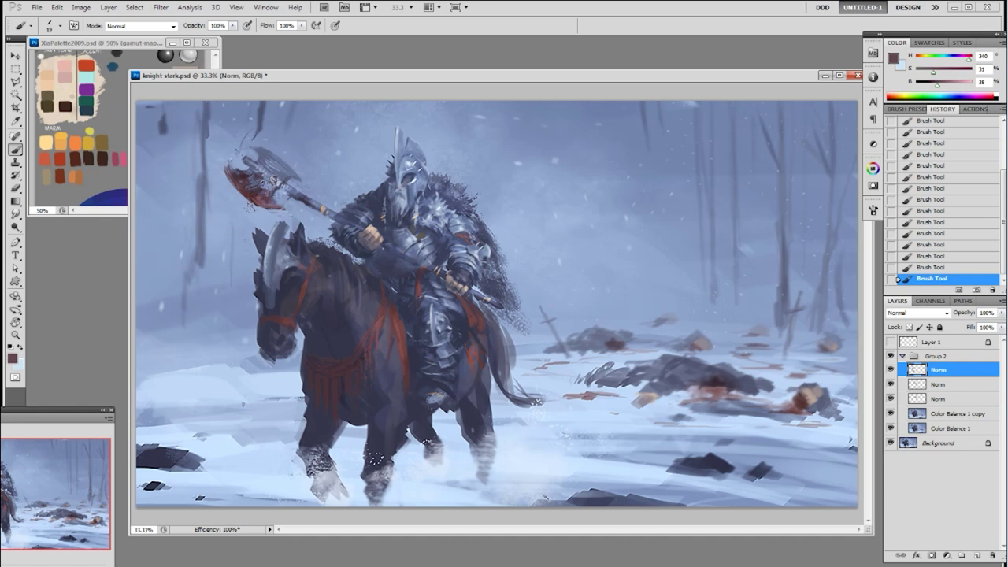
pyautogui.keyDown('alt'); pyautogui.click(239, 161); pyautogui.keyUp('alt')
pyautogui.keyDown('alt'); pyautogui.click(288, 172); pyautogui.keyUp('alt')
# - Duplicate the three Norm layers together with Color Balance 1 copy and merge the duplicates into one layer
pyautogui.keyDown('shift'); pyautogui.click(944, 412); pyautogui.keyUp('shift')
pyautogui.moveTo(945, 413); pyautogui.dragTo(977, 555)
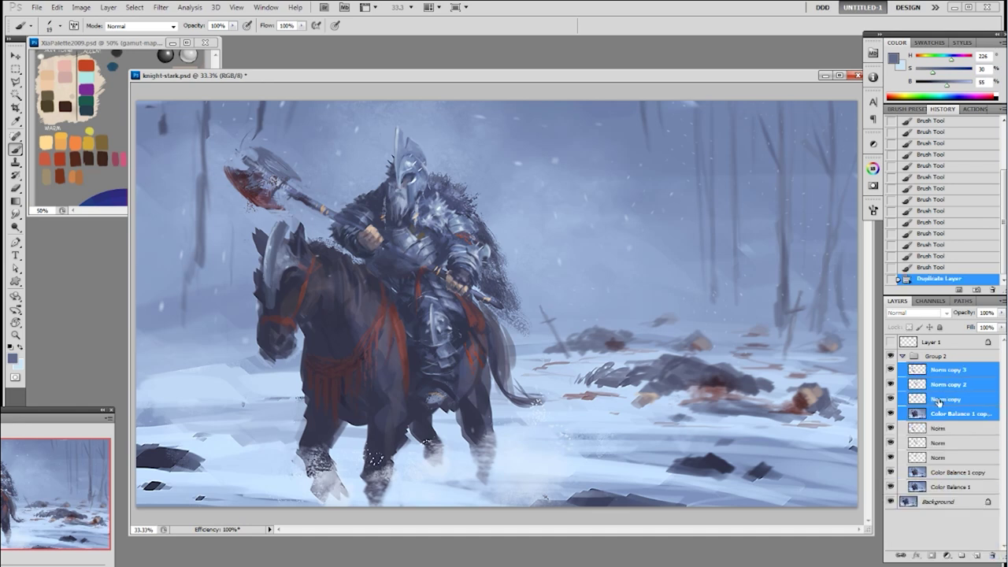
pyautogui.hotkey('ctrl', 'e')
# - Copy the lassoed axe head to a new layer and Free Transform it to about 106% wide and 107% high, slightly rotated and skewed
pyautogui.press('l')
pyautogui.moveTo(217, 170)
pyautogui.mouseDown()
pyautogui.moveTo(239, 135)
pyautogui.moveTo(269, 135)
pyautogui.moveTo(317, 175)
pyautogui.moveTo(297, 181)
pyautogui.moveTo(294, 206)
pyautogui.moveTo(260, 217)
pyautogui.moveTo(217, 175)
pyautogui.moveTo(203, 143)
pyautogui.mouseUp()
pyautogui.hotkey('ctrl', 'c')
pyautogui.hotkey('ctrl', 'v')
pyautogui.hotkey('ctrl', 't')
pyautogui.moveTo(318, 141); pyautogui.dragTo(311, 132)
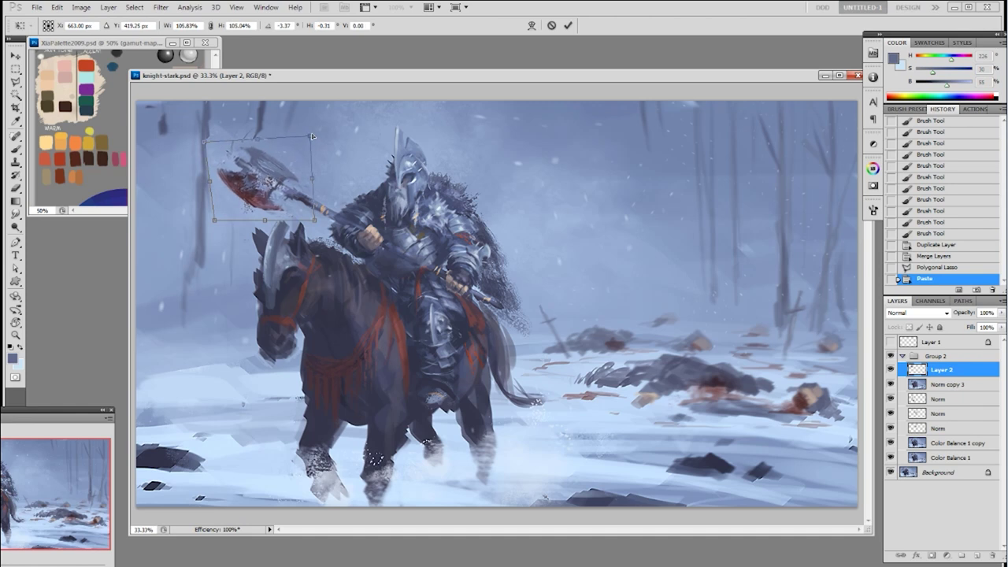
pyautogui.moveTo(317, 225); pyautogui.dragTo(313, 224)
pyautogui.moveTo(304, 205); pyautogui.dragTo(322, 192)
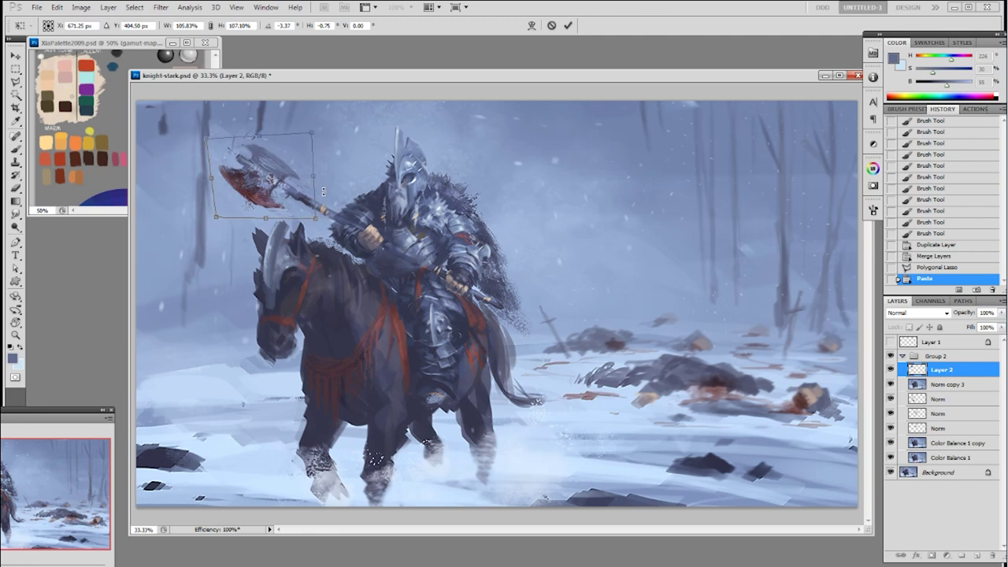
pyautogui.moveTo(216, 219); pyautogui.dragTo(217, 222)
pyautogui.moveTo(204, 142); pyautogui.dragTo(202, 143)
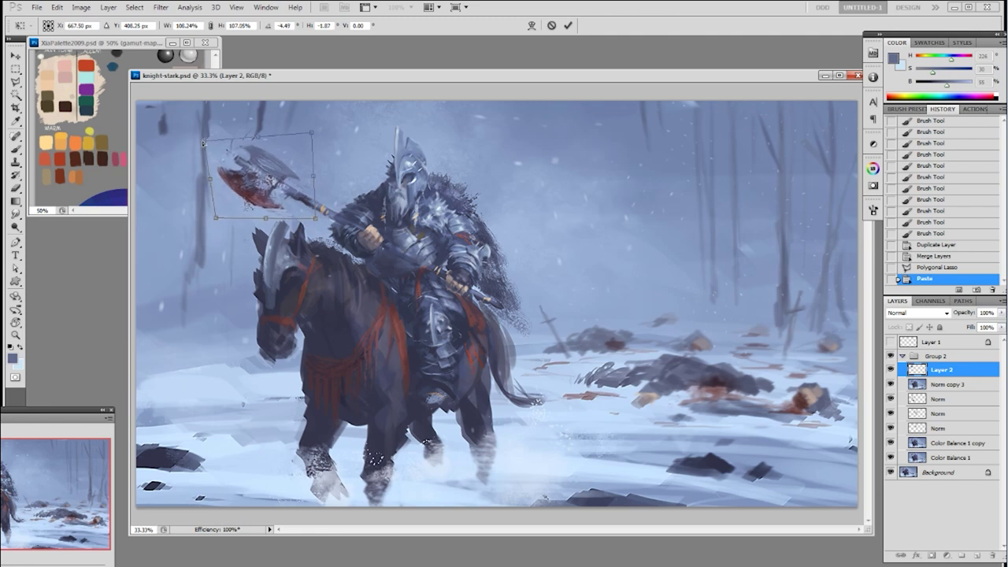
pyautogui.press('Return')
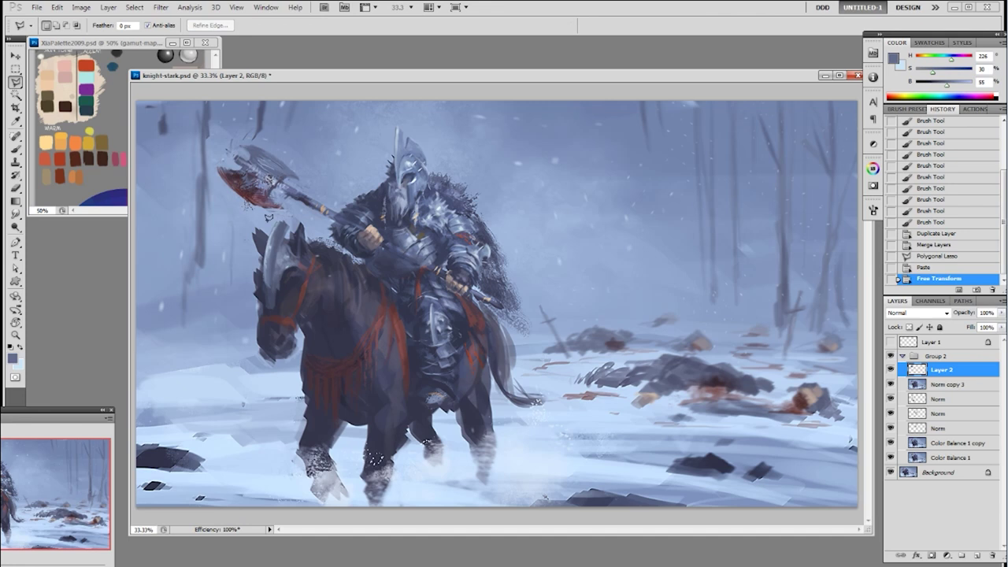
# - Paint over the enlarged axe head's bloodied cutting edge and front tip with sampled dark reds
pyautogui.press('b')
pyautogui.keyDown('alt'); pyautogui.click(265, 197); pyautogui.keyUp('alt')
pyautogui.hotkey('ctrl', 'z')
pyautogui.moveTo(233, 183); pyautogui.dragTo(247, 194)
pyautogui.keyDown('alt'); pyautogui.click(238, 187); pyautogui.keyUp('alt')
pyautogui.keyDown('alt'); pyautogui.click(233, 185); pyautogui.keyUp('alt')
pyautogui.keyDown('alt'); pyautogui.click(241, 188); pyautogui.keyUp('alt')
pyautogui.moveTo(237, 186); pyautogui.dragTo(253, 203)
pyautogui.keyDown('alt'); pyautogui.click(232, 182); pyautogui.keyUp('alt')
pyautogui.moveTo(239, 194)
pyautogui.mouseDown()
pyautogui.moveTo(247, 200)
pyautogui.moveTo(231, 184)
pyautogui.mouseUp()
pyautogui.moveTo(225, 175); pyautogui.dragTo(228, 182)
pyautogui.moveTo(222, 175)
pyautogui.mouseDown()
pyautogui.moveTo(233, 190)
pyautogui.moveTo(227, 183)
pyautogui.mouseUp()
pyautogui.moveTo(221, 171); pyautogui.dragTo(226, 181)
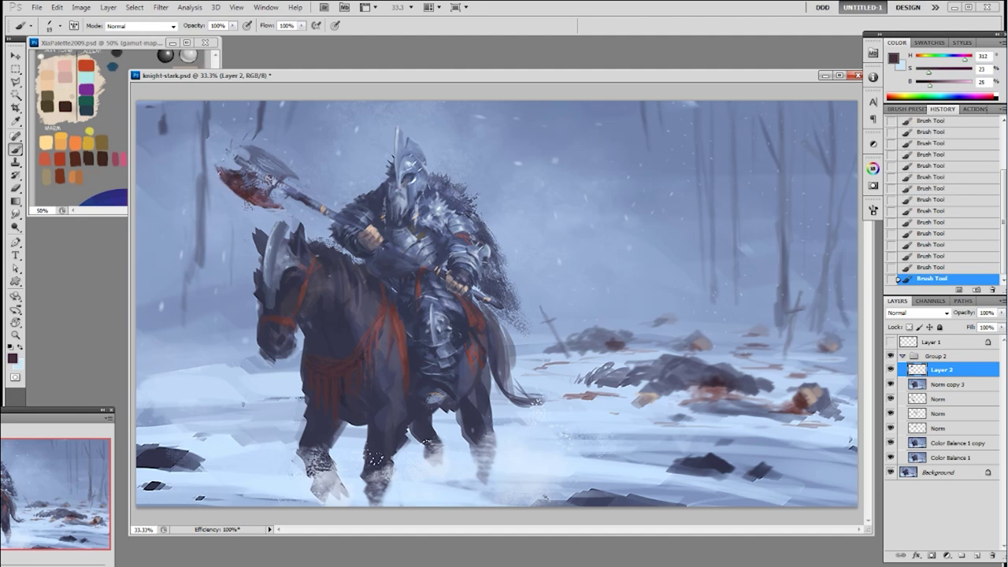
# - Touch up the axe head's metal with sampled blue and darken the blade's lower edge with dark red
pyautogui.keyDown('alt'); pyautogui.click(285, 172); pyautogui.keyUp('alt')
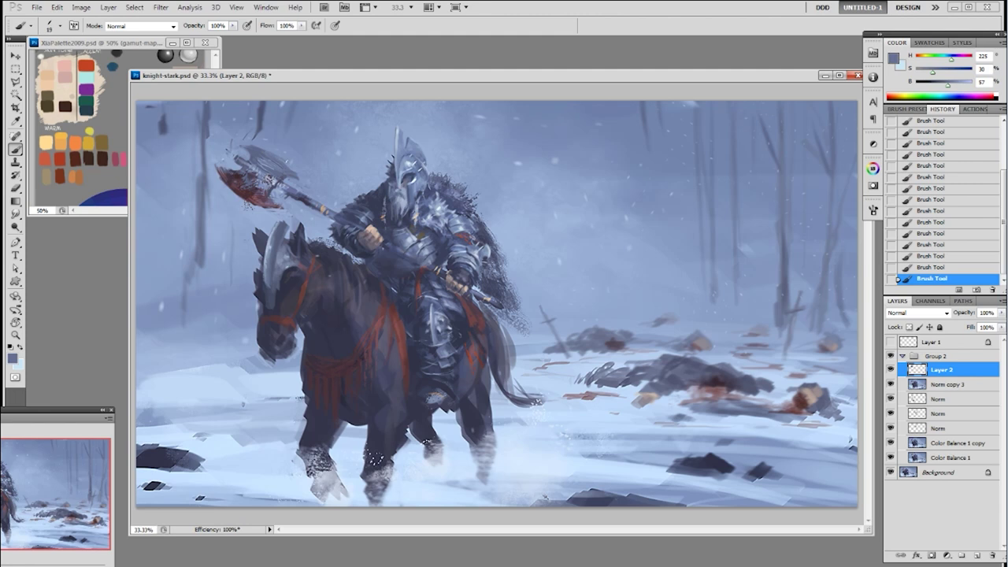
pyautogui.keyDown('alt'); pyautogui.click(232, 181); pyautogui.keyUp('alt')
pyautogui.click(237, 194)
pyautogui.click(237, 193)
pyautogui.moveTo(236, 193); pyautogui.dragTo(249, 203)
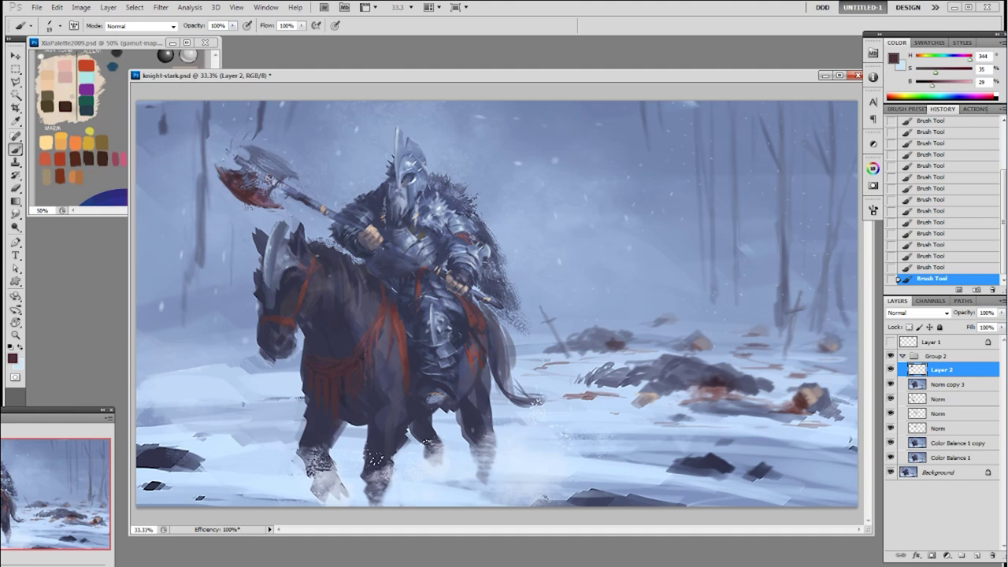
# - Refine the axe blade's upper metal surface and front edge with sampled blues and dark red
pyautogui.keyDown('alt'); pyautogui.click(262, 162); pyautogui.keyUp('alt')
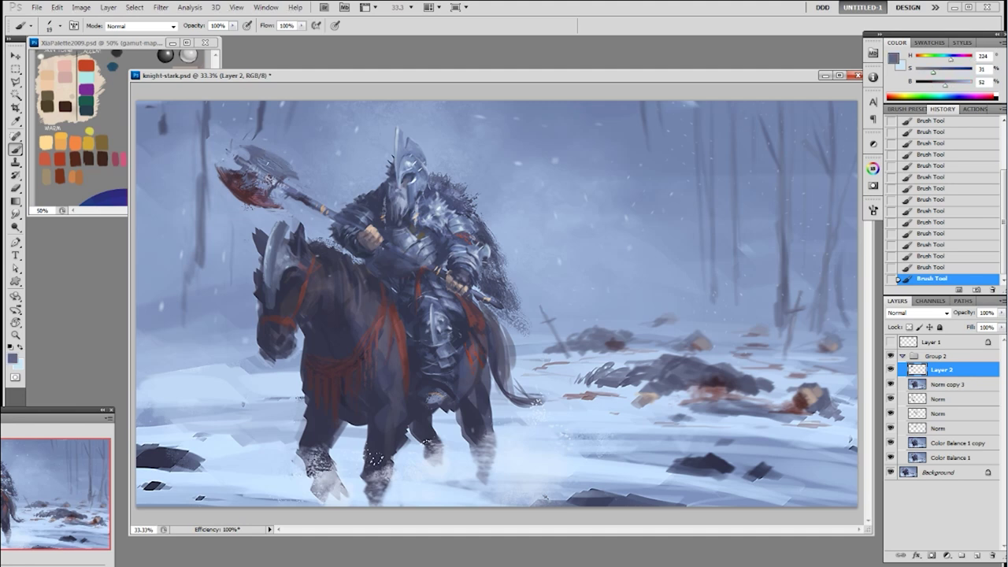
pyautogui.keyDown('alt'); pyautogui.click(276, 186); pyautogui.keyUp('alt')
pyautogui.keyDown('alt'); pyautogui.click(277, 177); pyautogui.keyUp('alt')
pyautogui.keyDown('alt'); pyautogui.click(253, 153); pyautogui.keyUp('alt')
pyautogui.keyDown('alt'); pyautogui.click(237, 166); pyautogui.keyUp('alt')
pyautogui.keyDown('alt'); pyautogui.click(227, 181); pyautogui.keyUp('alt')
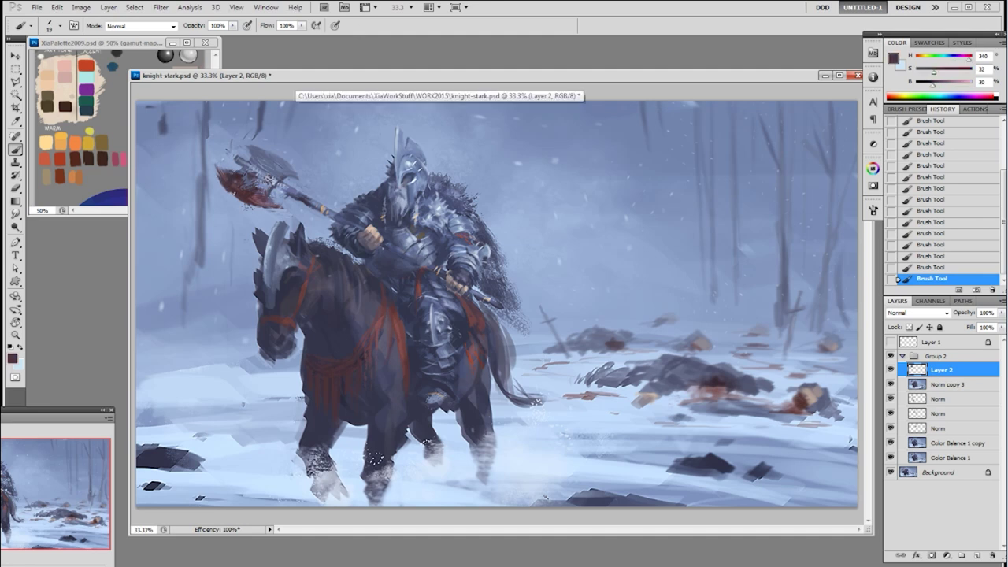
# - Touch up the bloodied axe blade, its socket and the upper shaft with sampled blues, blue-greys and muted purple
pyautogui.keyDown('alt'); pyautogui.click(226, 160); pyautogui.keyUp('alt')
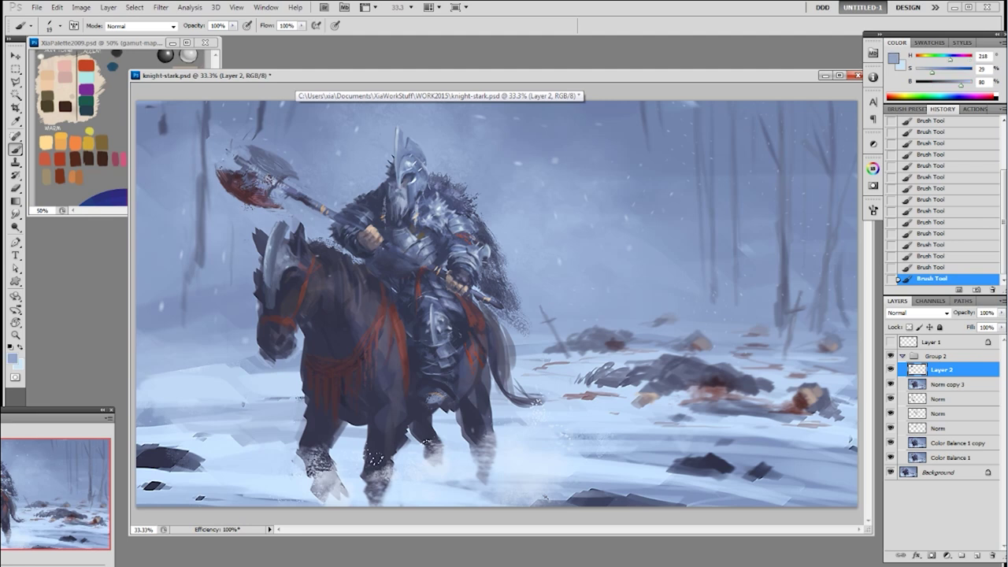
pyautogui.keyDown('alt'); pyautogui.click(230, 170); pyautogui.keyUp('alt')
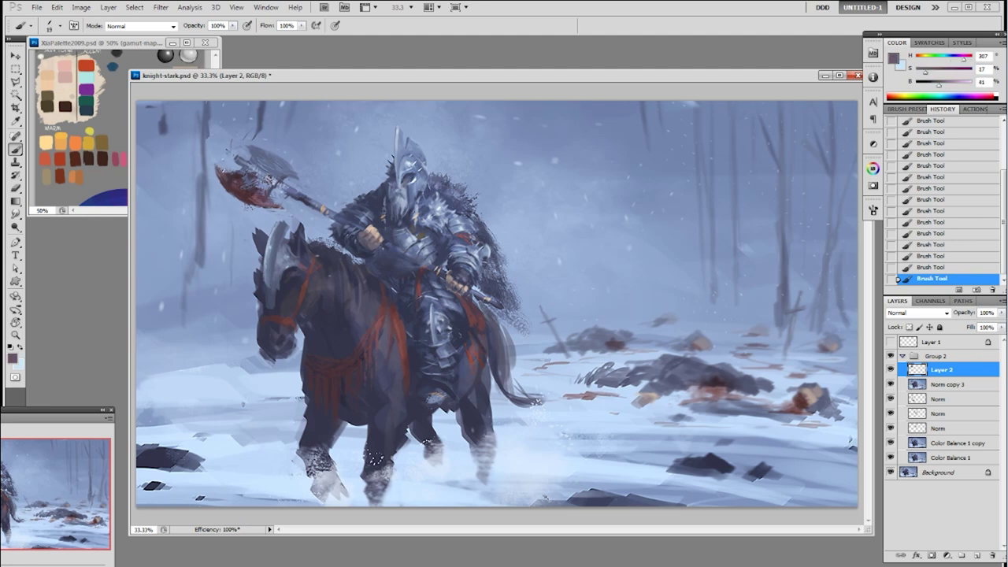
pyautogui.keyDown('alt'); pyautogui.click(258, 146); pyautogui.keyUp('alt')
pyautogui.keyDown('alt'); pyautogui.click(276, 183); pyautogui.keyUp('alt')
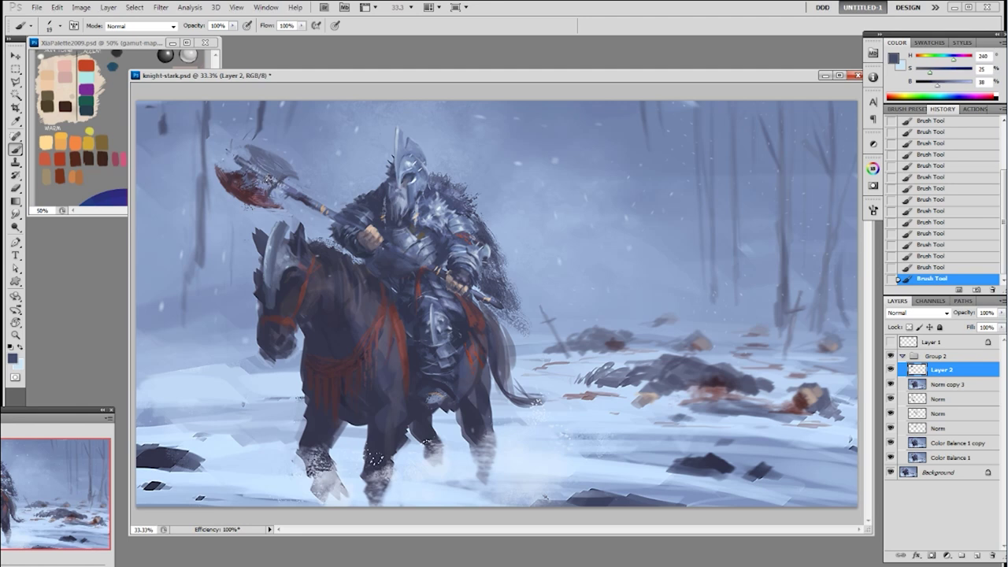
pyautogui.keyDown('alt'); pyautogui.click(305, 194); pyautogui.keyUp('alt')
pyautogui.keyDown('alt'); pyautogui.click(344, 221); pyautogui.keyUp('alt')
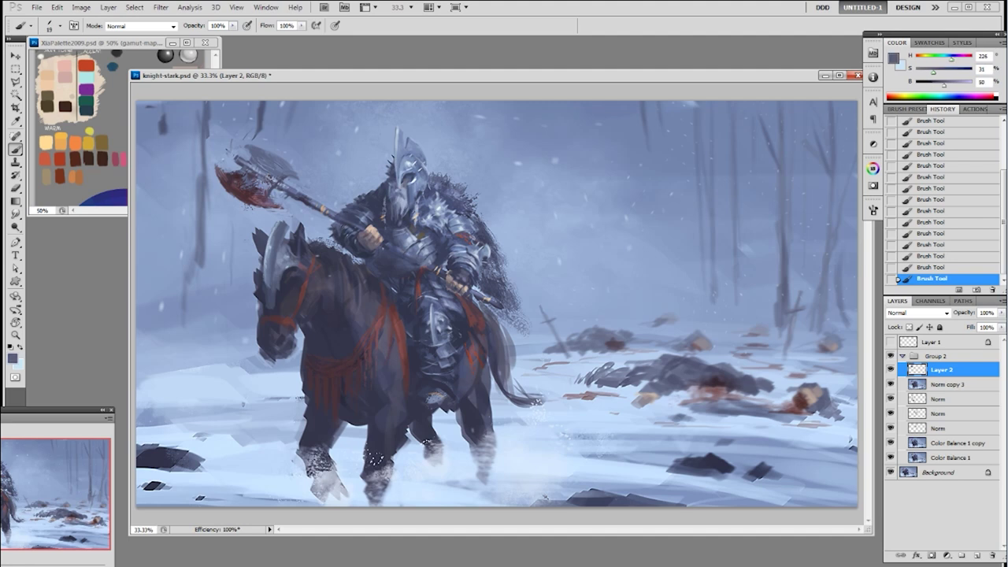
# - Shade the axe shaft around the knight's upper hand with sampled dark blue tones
pyautogui.keyDown('alt'); pyautogui.click(339, 211); pyautogui.keyUp('alt')
pyautogui.rightClick(366, 220)
pyautogui.click(345, 220)
pyautogui.keyDown('alt'); pyautogui.click(358, 225); pyautogui.keyUp('alt')
pyautogui.keyDown('alt'); pyautogui.click(392, 243); pyautogui.keyUp('alt')
# - Select the axe shaft from the head to the knight's lower hand with the Polygonal Lasso and hide the selection outline
pyautogui.press('l')
pyautogui.click(281, 184)
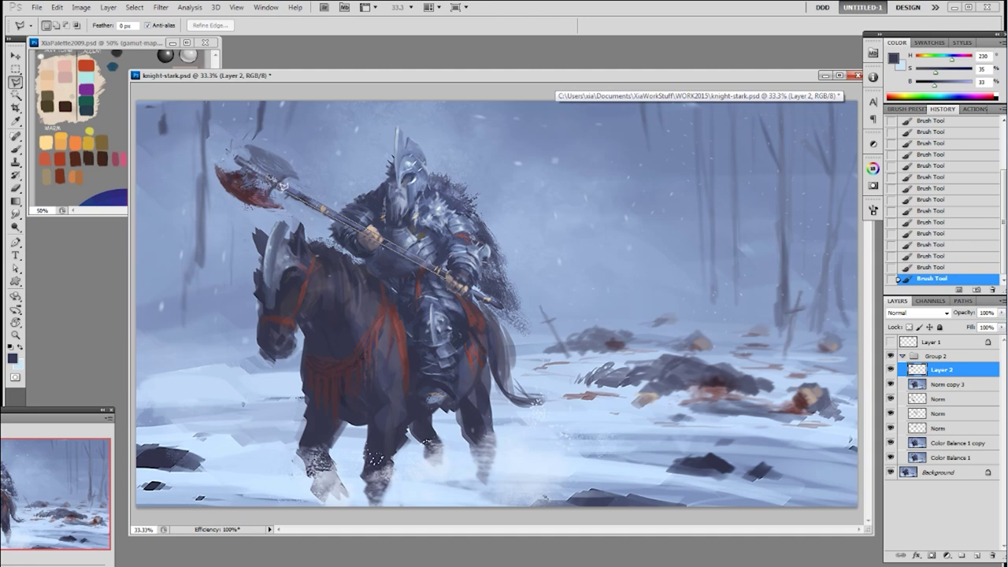
pyautogui.click(281, 181)
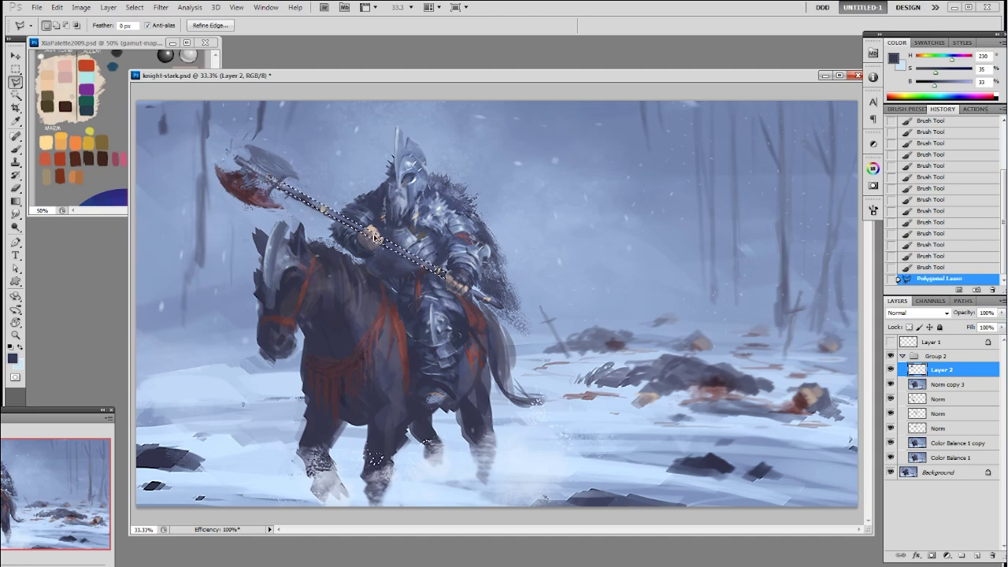
pyautogui.press('b')
pyautogui.hotkey('ctrl', 'h')
# - Repaint the selected axe shaft between the knight's hands with sampled dark blues and near-black
pyautogui.keyDown('alt'); pyautogui.click(420, 266); pyautogui.keyUp('alt')
pyautogui.rightClick(395, 246)
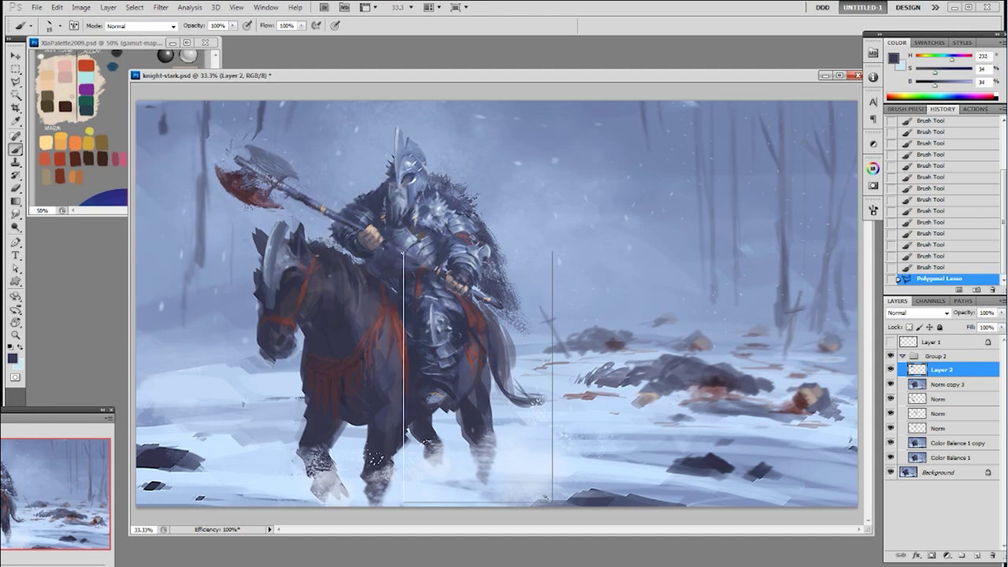
pyautogui.doubleClick(491, 321)
pyautogui.moveTo(407, 264); pyautogui.dragTo(386, 243)
pyautogui.keyDown('alt'); pyautogui.click(394, 247); pyautogui.keyUp('alt')
pyautogui.click(391, 240)
pyautogui.click(391, 239)
pyautogui.click(390, 239)
pyautogui.click(390, 239)
pyautogui.click(390, 239)
pyautogui.keyDown('alt'); pyautogui.click(391, 240); pyautogui.keyUp('alt')
pyautogui.click(390, 239)
pyautogui.click(391, 240)
pyautogui.click(391, 239)
pyautogui.click(390, 239)
pyautogui.click(390, 240)
pyautogui.keyDown('alt'); pyautogui.click(390, 239); pyautogui.keyUp('alt')
pyautogui.click(390, 239)
pyautogui.click(390, 239)
pyautogui.keyDown('alt'); pyautogui.click(441, 268); pyautogui.keyUp('alt')
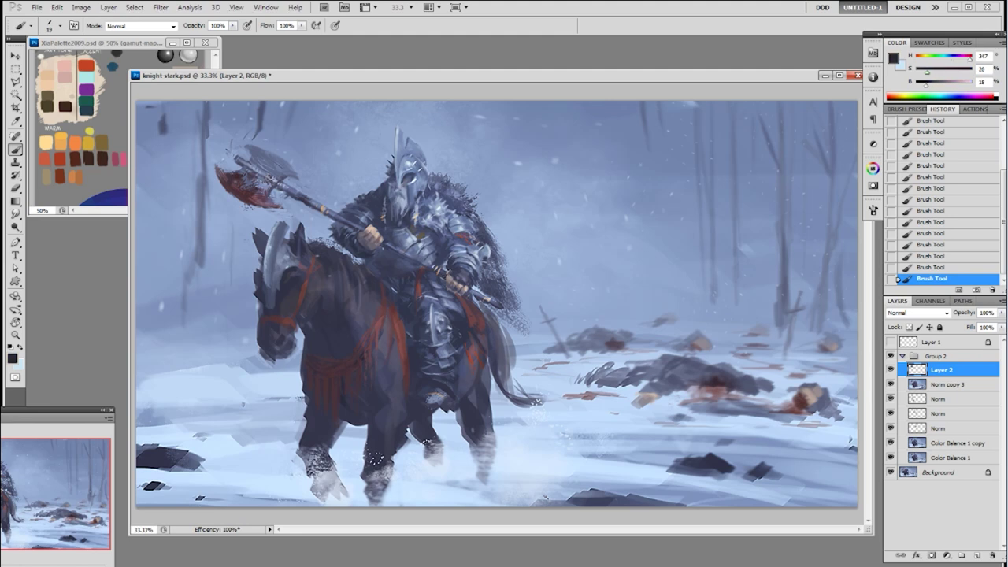
pyautogui.keyDown('alt'); pyautogui.click(435, 250); pyautogui.keyUp('alt')
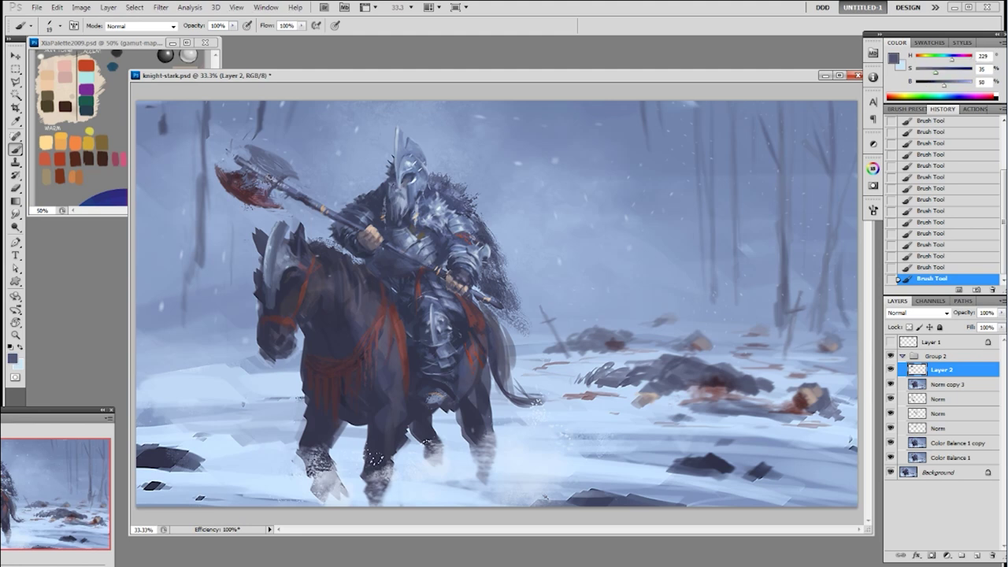
# - Invert the selection, clean up the background along the upper shaft with sampled sky blues and brush size 25, and deselect
pyautogui.hotkey('ctrl', 'shift', 'i')
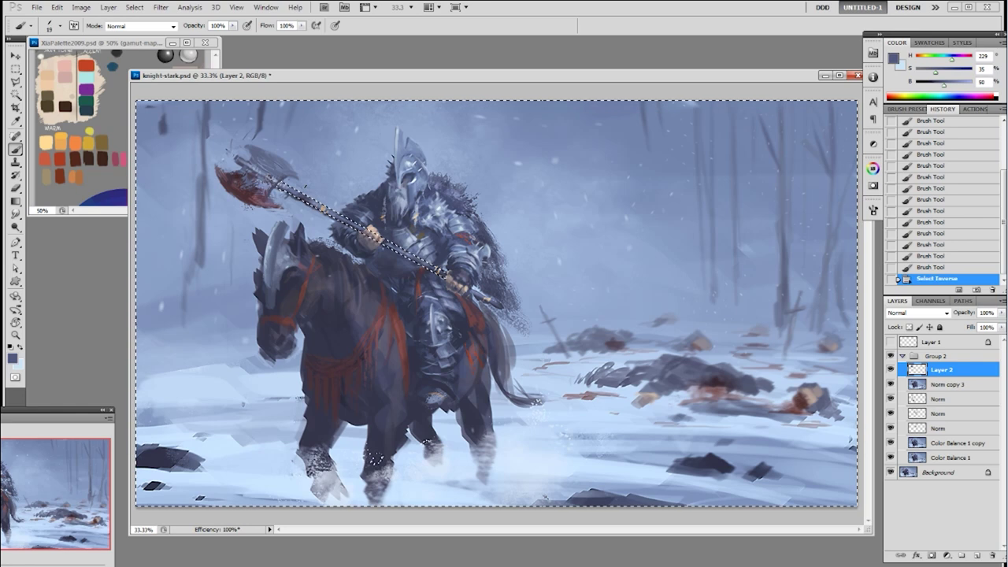
pyautogui.keyDown('alt'); pyautogui.click(326, 191); pyautogui.keyUp('alt')
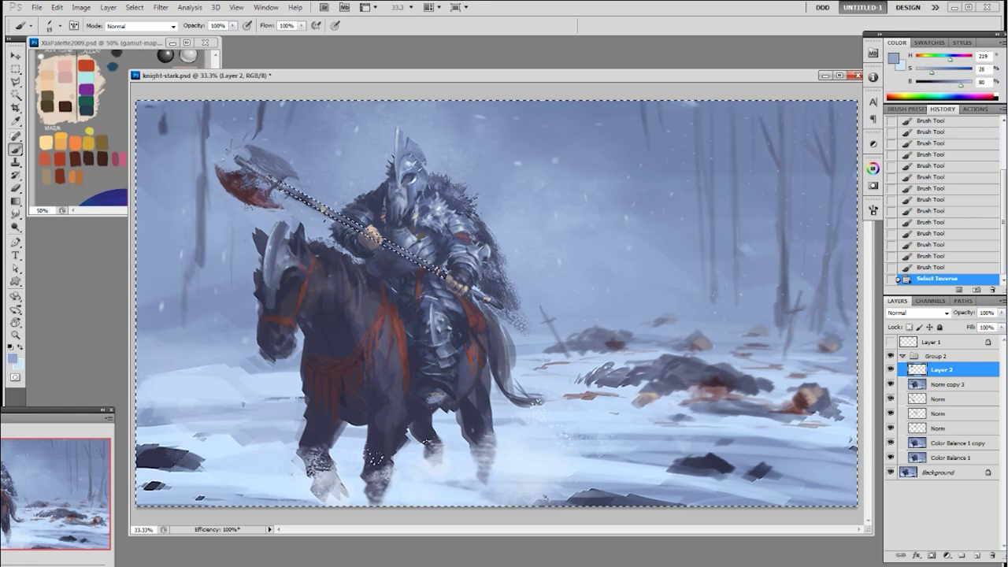
pyautogui.hotkey('ctrl', 'h')
pyautogui.press(']')
pyautogui.press(']')
pyautogui.moveTo(303, 196)
pyautogui.mouseDown()
pyautogui.moveTo(328, 211)
pyautogui.moveTo(315, 216)
pyautogui.mouseUp()
pyautogui.moveTo(293, 206); pyautogui.dragTo(314, 217)
pyautogui.keyDown('alt'); pyautogui.click(302, 214); pyautogui.keyUp('alt')
pyautogui.moveTo(291, 207); pyautogui.dragTo(312, 217)
pyautogui.moveTo(291, 209); pyautogui.dragTo(312, 219)
pyautogui.moveTo(293, 211); pyautogui.dragTo(315, 222)
pyautogui.moveTo(296, 213); pyautogui.dragTo(316, 224)
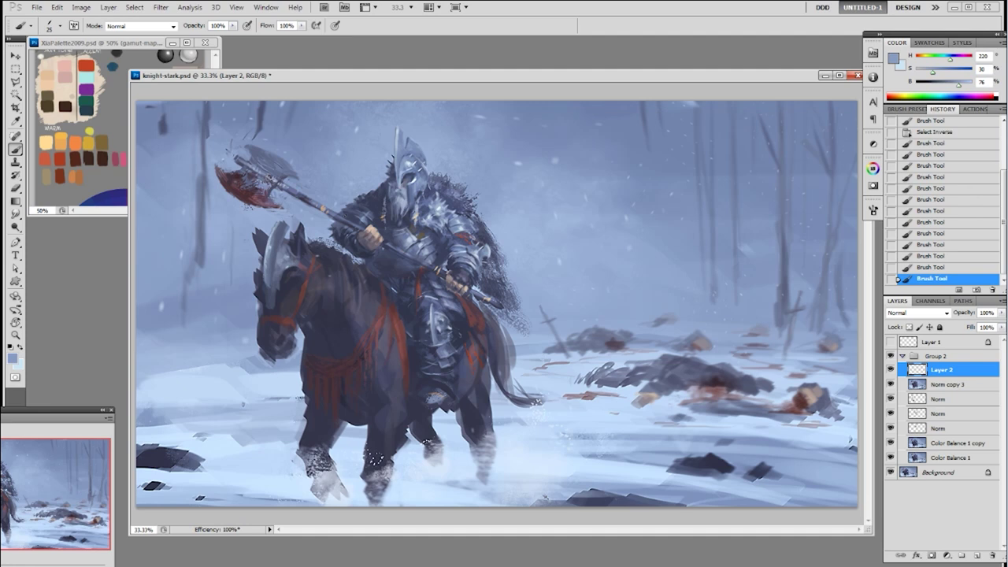
pyautogui.hotkey('ctrl', 'd')
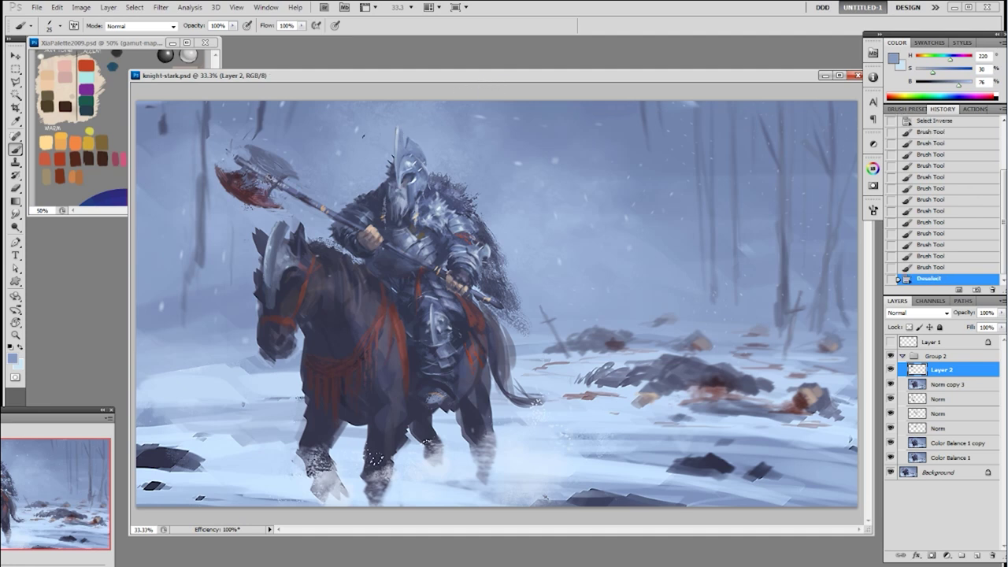
# - Select the axe head's blade areas with the freehand Lasso and hide the selection outline
pyautogui.press('l')
pyautogui.click(16, 82)
pyautogui.click(47, 81)
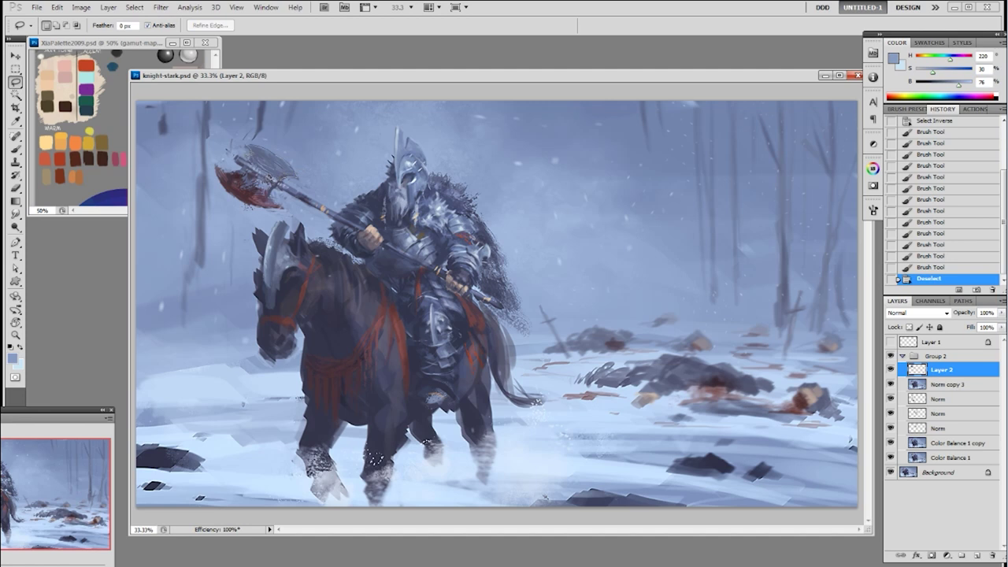
pyautogui.moveTo(245, 146); pyautogui.dragTo(244, 151)
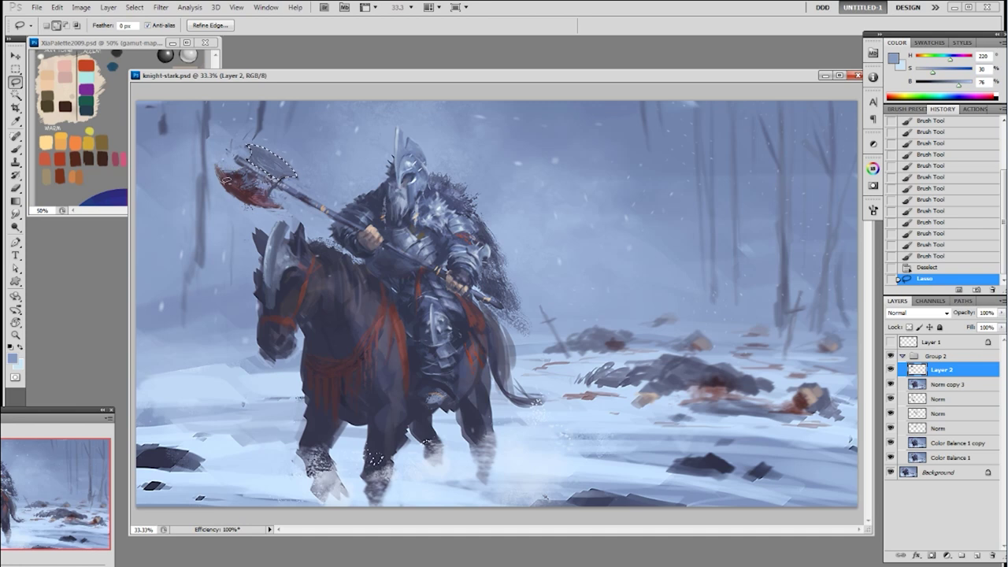
pyautogui.moveTo(272, 184); pyautogui.dragTo(217, 166)
pyautogui.hotkey('ctrl', 'h')
# - Shade the upper axe blade inside the selection with sampled metal tones, using brush opacity 50%
pyautogui.press('b')
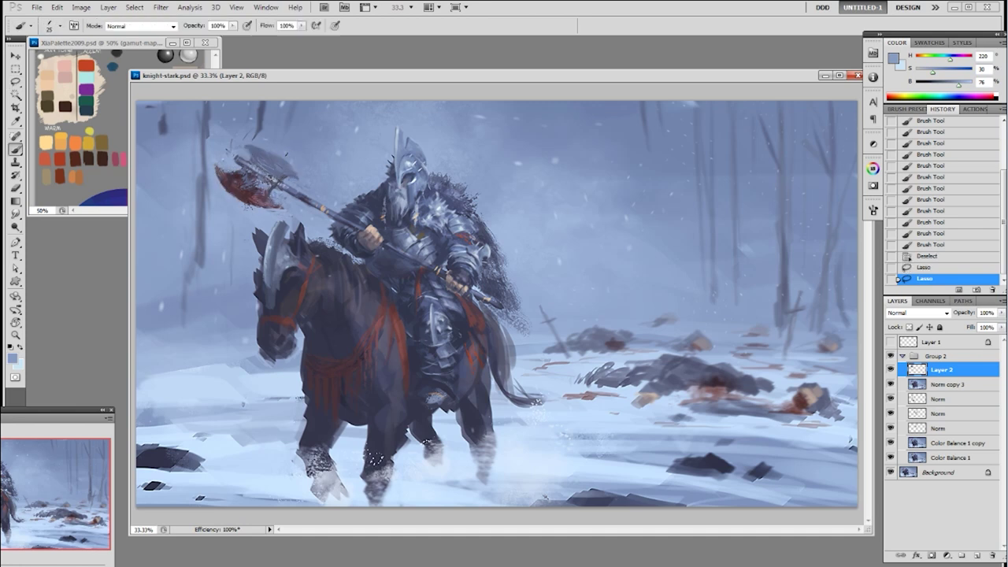
pyautogui.keyDown('alt'); pyautogui.click(413, 234); pyautogui.keyUp('alt')
pyautogui.rightClick(301, 162)
pyautogui.click(335, 261)
pyautogui.moveTo(293, 154)
pyautogui.mouseDown()
pyautogui.moveTo(272, 161)
pyautogui.moveTo(305, 182)
pyautogui.moveTo(264, 159)
pyautogui.moveTo(277, 149)
pyautogui.moveTo(289, 166)
pyautogui.moveTo(273, 165)
pyautogui.moveTo(274, 177)
pyautogui.moveTo(251, 187)
pyautogui.moveTo(287, 165)
pyautogui.moveTo(273, 152)
pyautogui.mouseUp()
pyautogui.press('5')
pyautogui.press(']')
pyautogui.press(']')
pyautogui.press('[')
pyautogui.keyDown('alt'); pyautogui.click(272, 162); pyautogui.keyUp('alt')
pyautogui.rightClick(282, 169)
pyautogui.click(315, 327)
# - Texture the upper axe blade with sampled dark red blood at 70% brush opacity and deselect
pyautogui.keyDown('alt'); pyautogui.click(263, 178); pyautogui.keyUp('alt')
pyautogui.rightClick(297, 163)
pyautogui.click(331, 267)
pyautogui.keyDown('alt'); pyautogui.click(236, 194); pyautogui.keyUp('alt')
pyautogui.press('7')
pyautogui.moveTo(272, 160)
pyautogui.mouseDown()
pyautogui.moveTo(264, 198)
pyautogui.moveTo(291, 175)
pyautogui.mouseUp()
pyautogui.keyDown('alt'); pyautogui.click(286, 167); pyautogui.keyUp('alt')
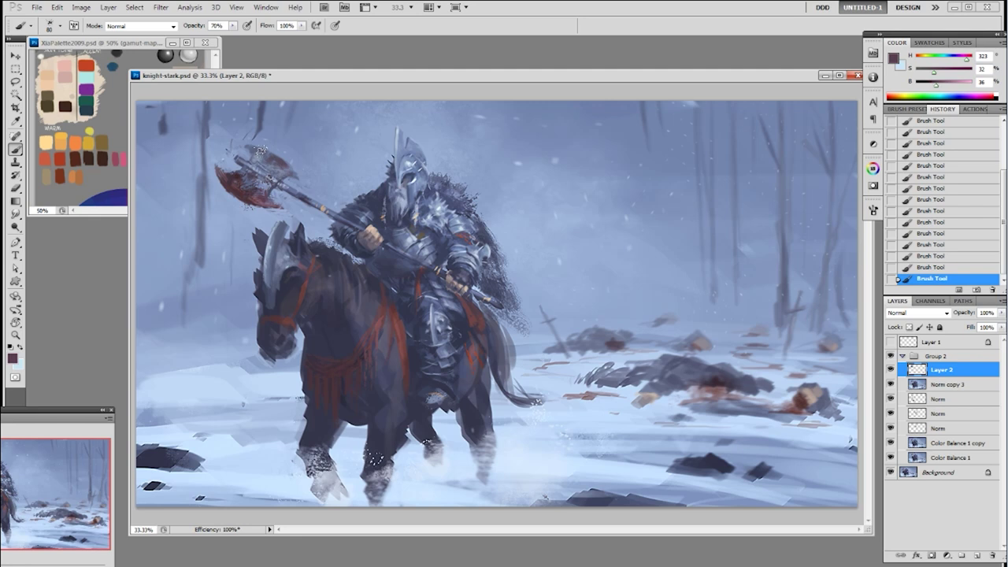
pyautogui.rightClick(278, 162)
pyautogui.doubleClick(385, 230)
pyautogui.keyDown('alt'); pyautogui.click(279, 174); pyautogui.keyUp('alt')
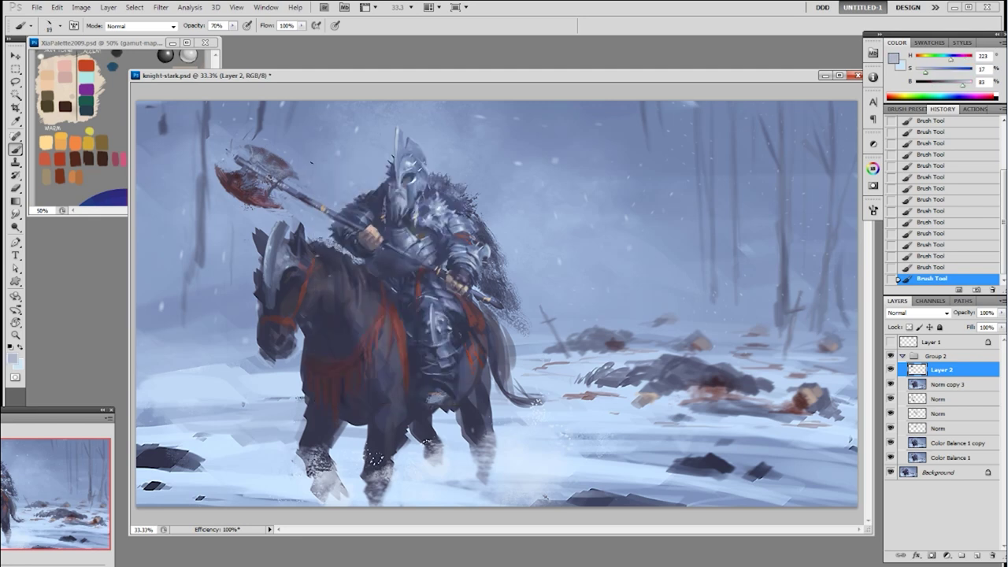
pyautogui.hotkey('ctrl', 'd')
# - Sharpen the upper axe blade's outer edge with sampled blues
pyautogui.keyDown('alt'); pyautogui.click(253, 144); pyautogui.keyUp('alt')
pyautogui.moveTo(253, 145); pyautogui.dragTo(280, 158)
pyautogui.keyDown('alt'); pyautogui.click(271, 155); pyautogui.keyUp('alt')
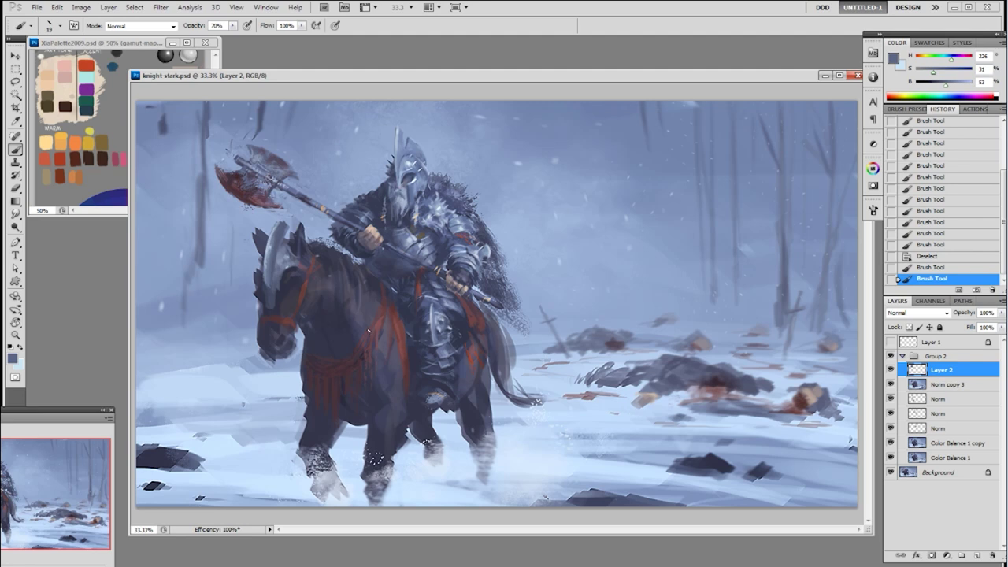
# - Detail the horse's bridle straps and the chest harness fringe with sampled reds and dark tones
pyautogui.keyDown('alt'); pyautogui.click(315, 270); pyautogui.keyUp('alt')
pyautogui.keyDown('alt'); pyautogui.click(309, 279); pyautogui.keyUp('alt')
pyautogui.moveTo(317, 280)
pyautogui.mouseDown()
pyautogui.moveTo(322, 304)
pyautogui.moveTo(300, 323)
pyautogui.mouseUp()
pyautogui.hotkey('ctrl', 'z')
pyautogui.keyDown('alt'); pyautogui.click(285, 318); pyautogui.keyUp('alt')
pyautogui.moveTo(318, 289); pyautogui.dragTo(320, 306)
pyautogui.moveTo(309, 362); pyautogui.dragTo(339, 367)
pyautogui.moveTo(328, 292)
pyautogui.mouseDown()
pyautogui.moveTo(335, 259)
pyautogui.moveTo(331, 269)
pyautogui.moveTo(420, 282)
pyautogui.moveTo(452, 301)
pyautogui.moveTo(308, 285)
pyautogui.moveTo(290, 253)
pyautogui.moveTo(313, 284)
pyautogui.mouseUp()
# - Add small light blue and dark accents to the horse's bridle and harness, and save the file
pyautogui.keyDown('alt'); pyautogui.click(453, 301); pyautogui.keyUp('alt')
pyautogui.keyDown('alt'); pyautogui.click(288, 255); pyautogui.keyUp('alt')
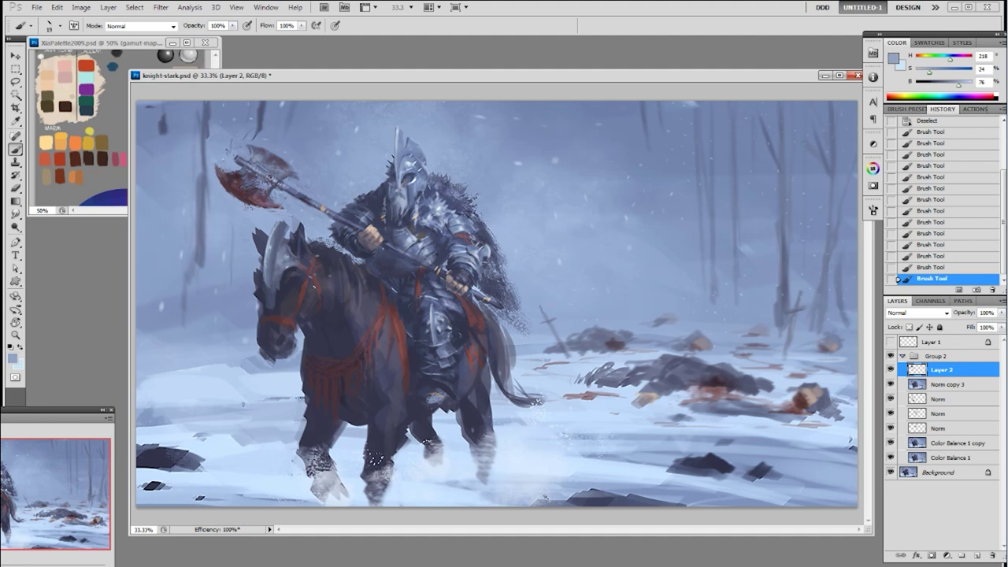
pyautogui.moveTo(288, 318); pyautogui.dragTo(291, 316)
pyautogui.hotkey('ctrl', 'z')
pyautogui.keyDown('alt'); pyautogui.click(415, 234); pyautogui.keyUp('alt')
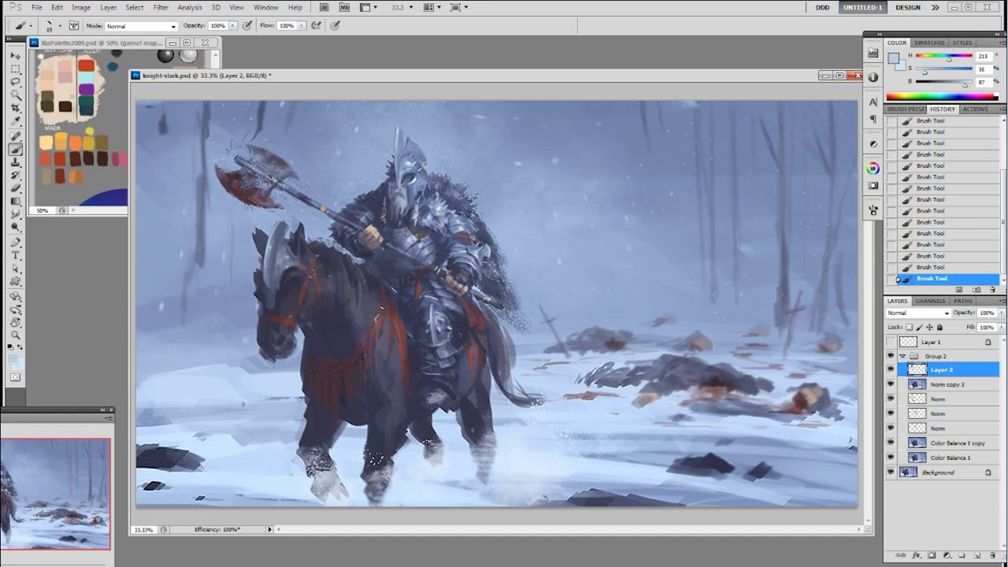
pyautogui.keyDown('alt'); pyautogui.click(433, 310); pyautogui.keyUp('alt')
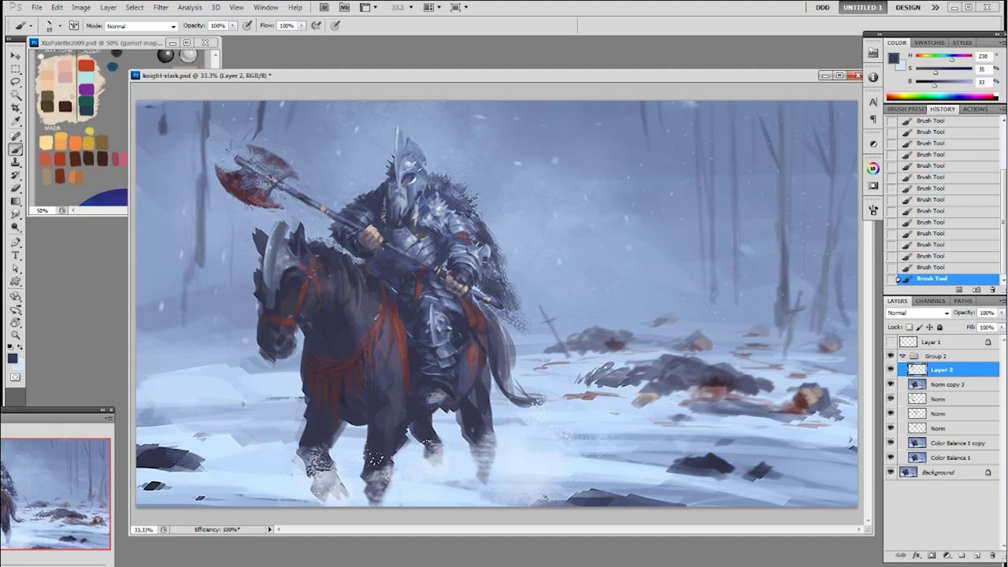
pyautogui.hotkey('ctrl', 's')
# - Shade the horse's shoulder and chest with sampled dark tones, using a larger textured brush at 50% opacity
pyautogui.keyDown('alt'); pyautogui.click(362, 317); pyautogui.keyUp('alt')
pyautogui.rightClick(362, 316)
pyautogui.click(395, 422)
pyautogui.click(358, 312)
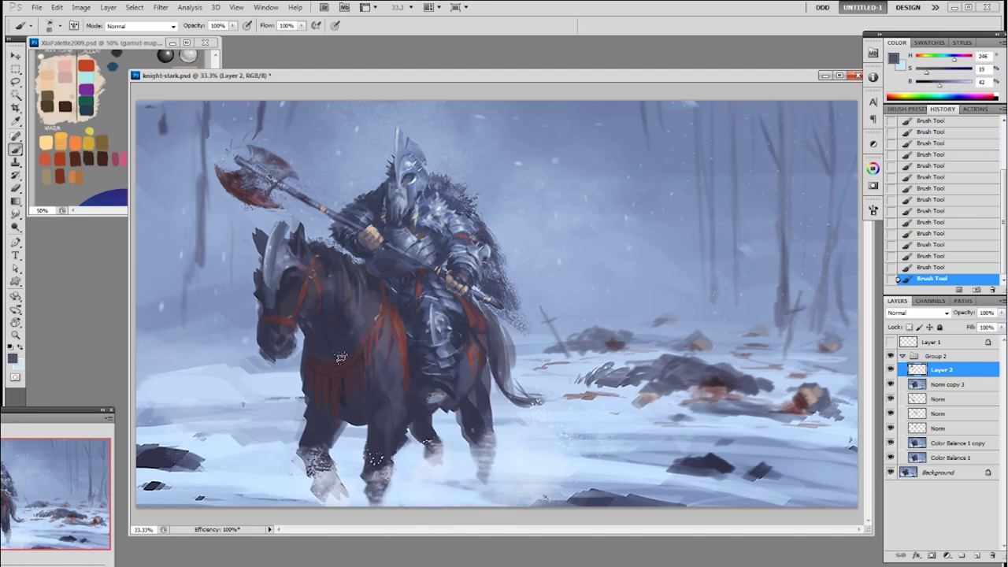
pyautogui.press(']')
pyautogui.press(']')
pyautogui.press(']')
pyautogui.press('5')
pyautogui.moveTo(354, 339); pyautogui.dragTo(350, 343)
pyautogui.keyDown('alt'); pyautogui.click(368, 318); pyautogui.keyUp('alt')
pyautogui.keyDown('alt'); pyautogui.click(368, 318); pyautogui.keyUp('alt')
pyautogui.keyDown('alt'); pyautogui.click(378, 399); pyautogui.keyUp('alt')
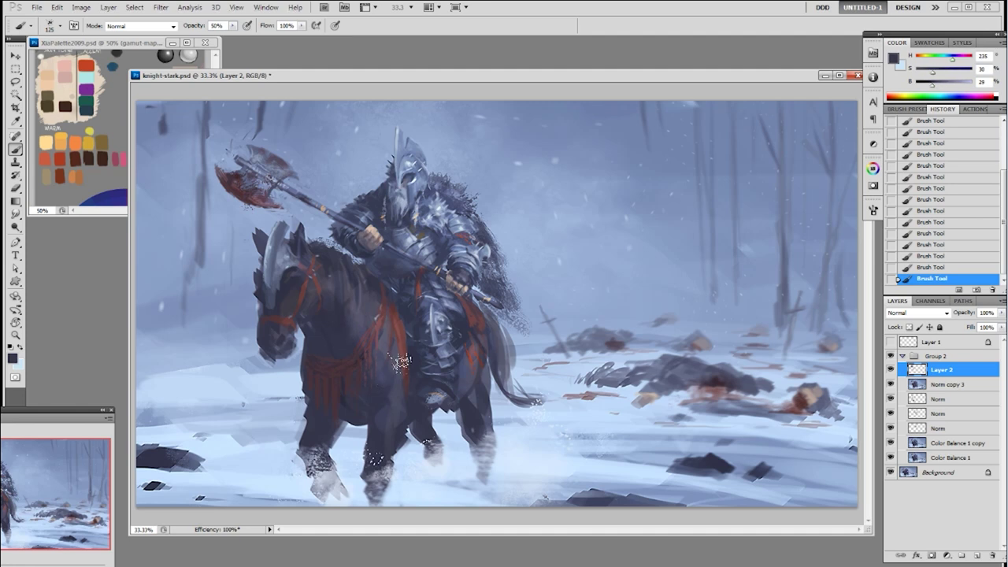
# - Add a new layer named Norm and flip the canvas horizontally
pyautogui.press('F2')
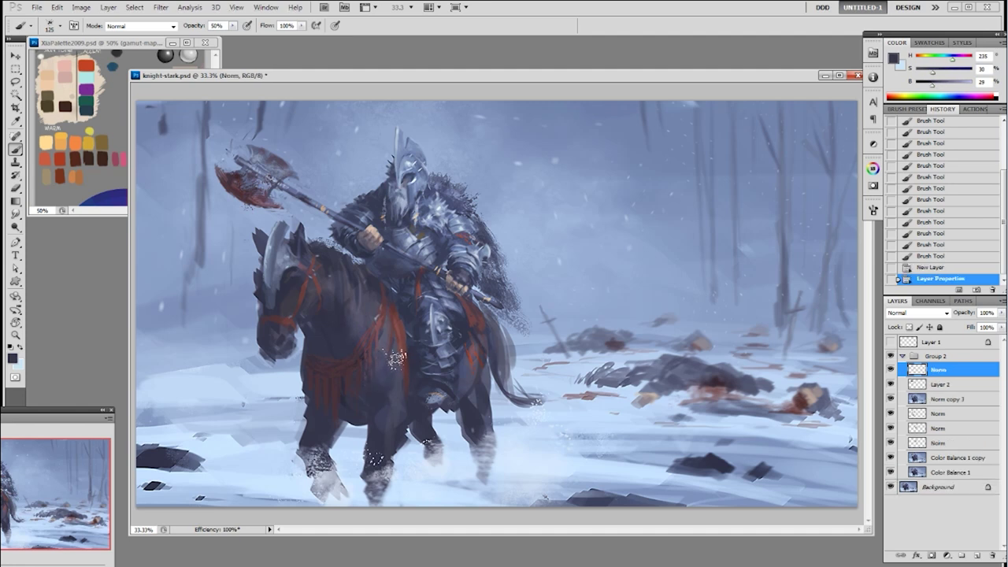
pyautogui.press('F3')
# - Block in darker shading on the horse's upper foreleg below the knight's boot with sampled dark tones
pyautogui.keyDown('alt'); pyautogui.click(612, 405); pyautogui.keyUp('alt')
pyautogui.moveTo(614, 403); pyautogui.dragTo(617, 427)
pyautogui.keyDown('alt'); pyautogui.click(596, 381); pyautogui.keyUp('alt')
pyautogui.moveTo(596, 382); pyautogui.dragTo(598, 389)
pyautogui.moveTo(600, 392); pyautogui.dragTo(615, 411)
pyautogui.keyDown('alt'); pyautogui.click(612, 423); pyautogui.keyUp('alt')
# - Blend sampled dark tones over the horse's neck and shoulder above the red chest strap
pyautogui.keyDown('alt'); pyautogui.click(630, 325); pyautogui.keyUp('alt')
pyautogui.moveTo(636, 327)
pyautogui.mouseDown()
pyautogui.moveTo(657, 352)
pyautogui.moveTo(654, 343)
pyautogui.mouseUp()
pyautogui.keyDown('alt'); pyautogui.click(660, 288); pyautogui.keyUp('alt')
pyautogui.moveTo(662, 290)
pyautogui.mouseDown()
pyautogui.moveTo(687, 318)
pyautogui.moveTo(689, 285)
pyautogui.moveTo(719, 320)
pyautogui.moveTo(700, 302)
pyautogui.moveTo(638, 332)
pyautogui.mouseUp()
# - Extend the dark shading down the horse's near foreleg with sampled blue-blacks
pyautogui.keyDown('alt'); pyautogui.click(602, 376); pyautogui.keyUp('alt')
pyautogui.keyDown('alt'); pyautogui.click(598, 429); pyautogui.keyUp('alt')
pyautogui.moveTo(591, 405); pyautogui.dragTo(607, 386)
pyautogui.moveTo(593, 425); pyautogui.dragTo(608, 386)
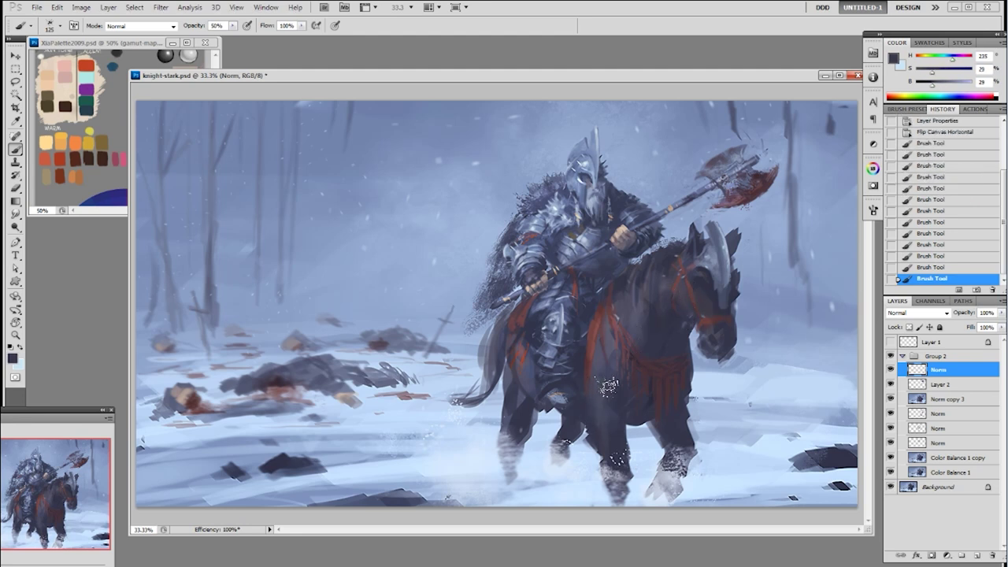
pyautogui.click(584, 456)
# - Clean up the near foreleg's edges with sampled snow blue and dark tones, using a smaller brush at 80% opacity
pyautogui.keyDown('alt'); pyautogui.click(575, 421); pyautogui.keyUp('alt')
pyautogui.press('0')
pyautogui.press('[')
pyautogui.press('[')
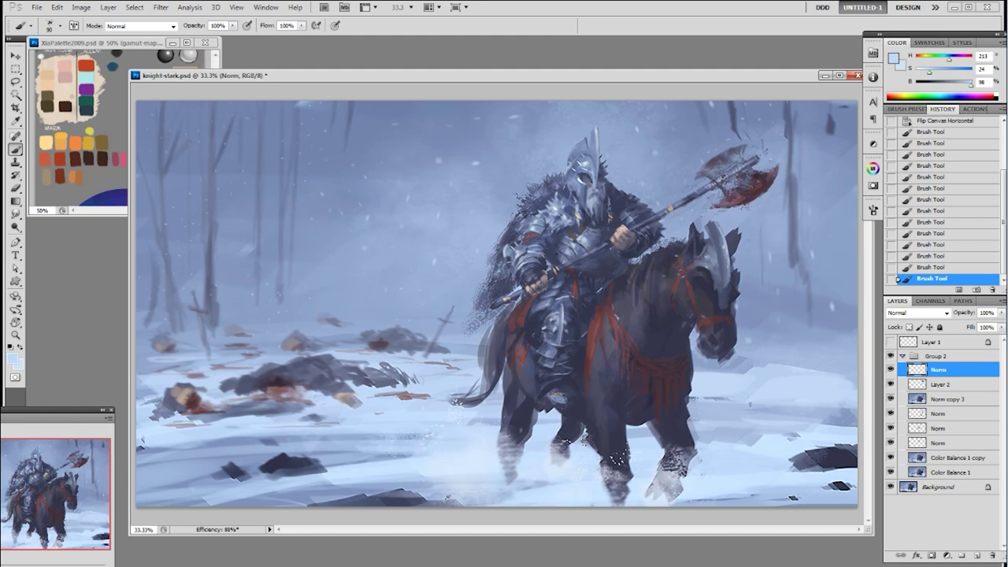
pyautogui.press('8')
pyautogui.click(586, 441)
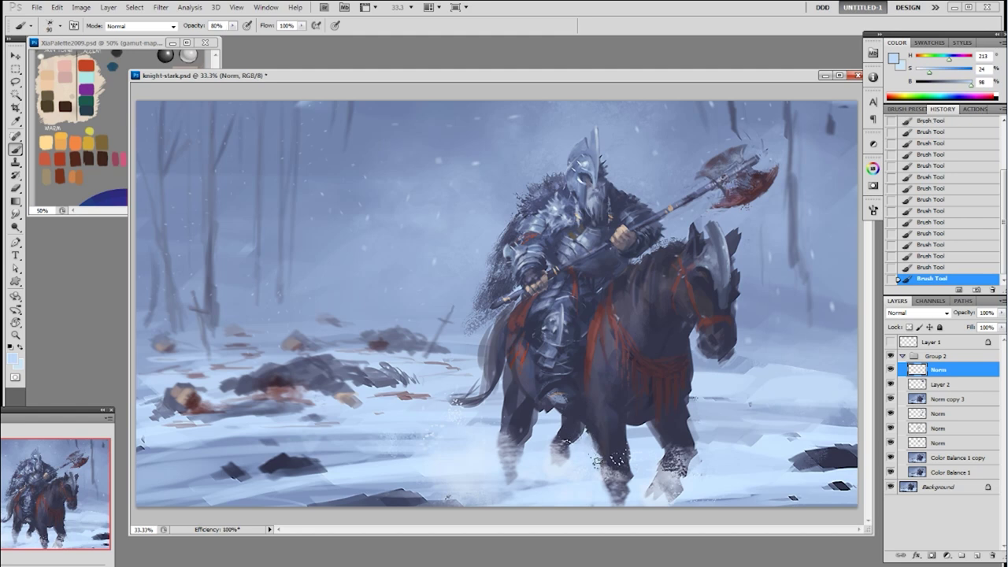
pyautogui.keyDown('alt'); pyautogui.click(634, 443); pyautogui.keyUp('alt')
pyautogui.moveTo(633, 460); pyautogui.dragTo(633, 439)
pyautogui.keyDown('alt'); pyautogui.click(630, 482); pyautogui.keyUp('alt')
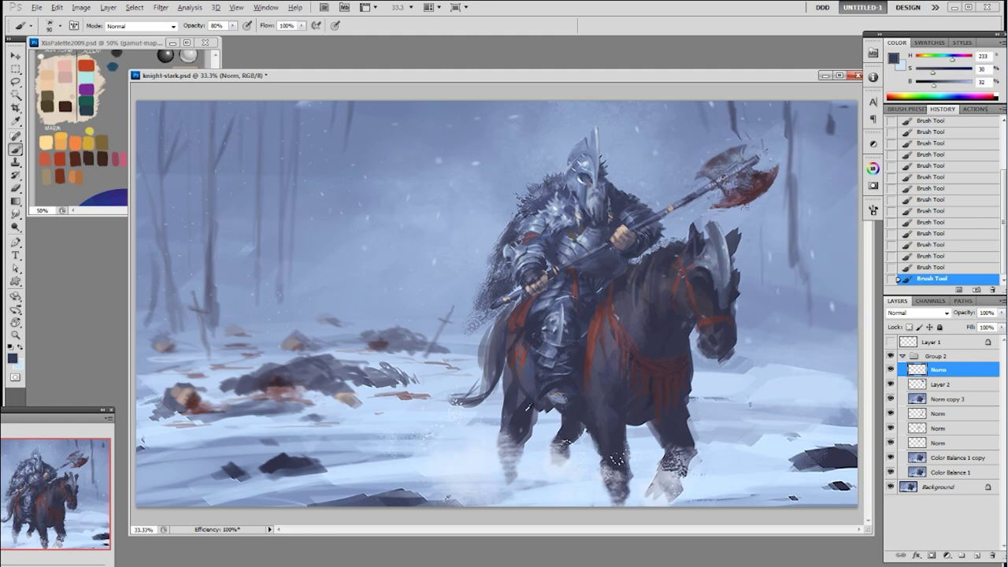
# - Shade the horse's hindquarter and reshape its tail with sampled dark greys and background blues
pyautogui.moveTo(522, 371); pyautogui.dragTo(534, 398)
pyautogui.keyDown('alt'); pyautogui.click(502, 372); pyautogui.keyUp('alt')
pyautogui.keyDown('alt'); pyautogui.click(493, 359); pyautogui.keyUp('alt')
pyautogui.moveTo(491, 331)
pyautogui.mouseDown()
pyautogui.moveTo(477, 371)
pyautogui.moveTo(490, 390)
pyautogui.mouseUp()
pyautogui.keyDown('alt'); pyautogui.click(501, 343); pyautogui.keyUp('alt')
pyautogui.moveTo(502, 334)
pyautogui.mouseDown()
pyautogui.moveTo(455, 404)
pyautogui.moveTo(478, 401)
pyautogui.mouseUp()
pyautogui.keyDown('alt'); pyautogui.click(484, 414); pyautogui.keyUp('alt')
pyautogui.keyDown('alt'); pyautogui.click(444, 399); pyautogui.keyUp('alt')
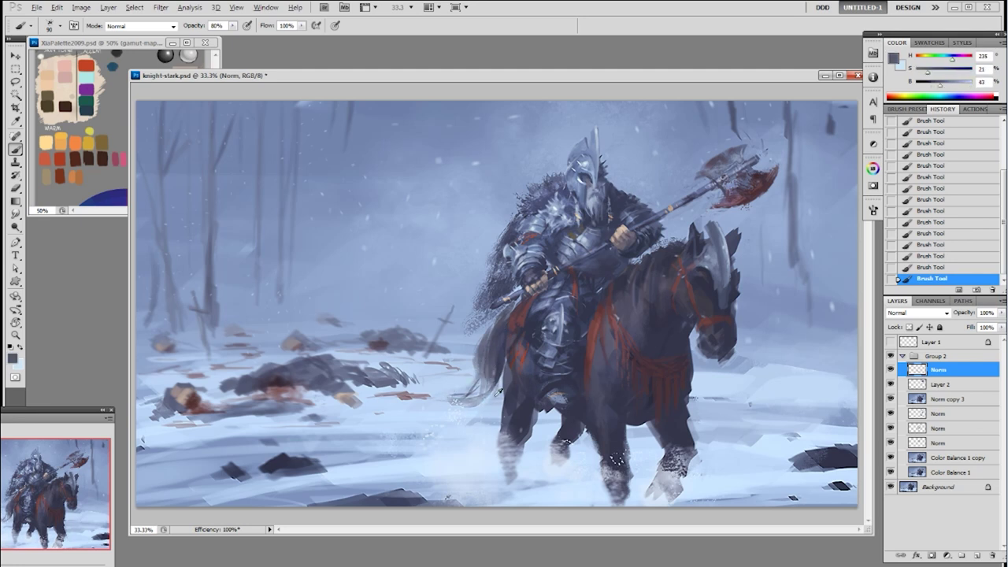
# - Paint finer hair strands into the horse's tail with a smaller brush and sampled blue-greys
pyautogui.keyDown('alt'); pyautogui.click(496, 350); pyautogui.keyUp('alt')
pyautogui.rightClick(499, 342)
pyautogui.moveTo(491, 331)
pyautogui.mouseDown()
pyautogui.moveTo(474, 366)
pyautogui.moveTo(482, 381)
pyautogui.moveTo(477, 350)
pyautogui.mouseUp()
pyautogui.keyDown('alt'); pyautogui.click(501, 319); pyautogui.keyUp('alt')
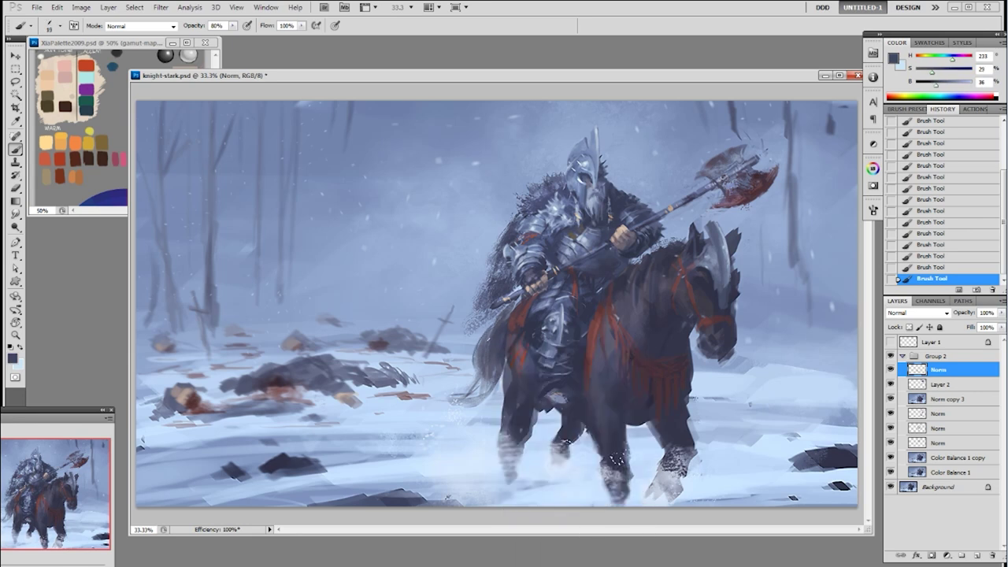
# - Darken the horse's mane and neck with sampled dark blue, reducing the brush size to 25 and opacity to 70%
pyautogui.keyDown('alt'); pyautogui.click(650, 263); pyautogui.keyUp('alt')
pyautogui.rightClick(651, 304)
pyautogui.click(685, 415)
pyautogui.moveTo(642, 266); pyautogui.dragTo(637, 289)
pyautogui.press('[')
pyautogui.press('[')
pyautogui.press('0')
pyautogui.keyDown('alt'); pyautogui.click(666, 257); pyautogui.keyUp('alt')
pyautogui.press('[')
pyautogui.press('[')
pyautogui.press('7')
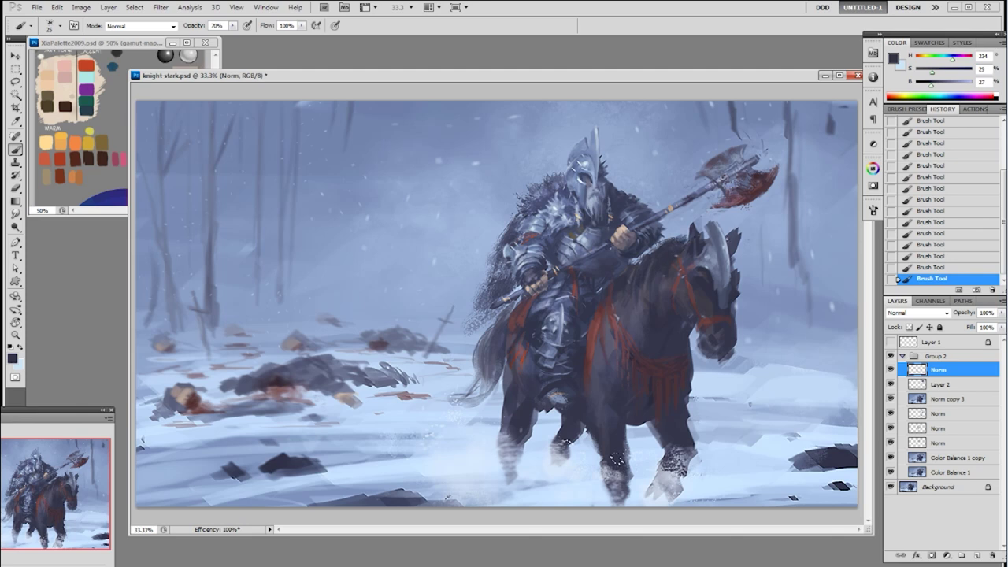
# - Shade the horse's head and muzzle with sampled dark greys, using a 40 px brush at 70% opacity
pyautogui.press(']')
pyautogui.press(']')
pyautogui.press(']')
pyautogui.keyDown('alt'); pyautogui.click(703, 268); pyautogui.keyUp('alt')
pyautogui.keyDown('alt'); pyautogui.click(710, 294); pyautogui.keyUp('alt')
pyautogui.keyDown('alt'); pyautogui.click(711, 338); pyautogui.keyUp('alt')
pyautogui.keyDown('alt'); pyautogui.click(712, 334); pyautogui.keyUp('alt')
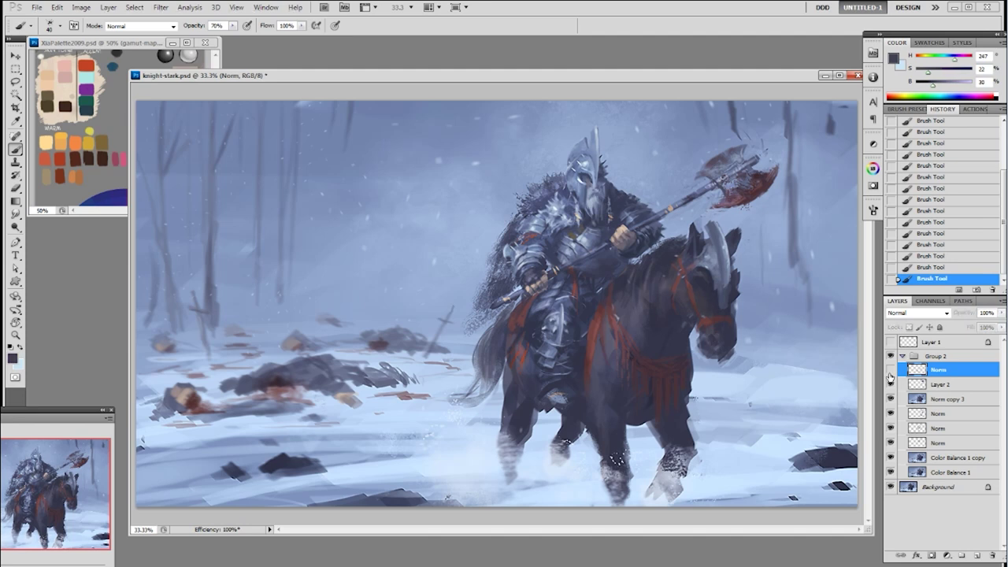
# - Sample the horse's shoulder tone and lighten it to 58% brightness for painting at 50% opacity
pyautogui.keyDown('alt'); pyautogui.click(633, 314); pyautogui.keyUp('alt')
pyautogui.moveTo(941, 85); pyautogui.dragTo(948, 85)
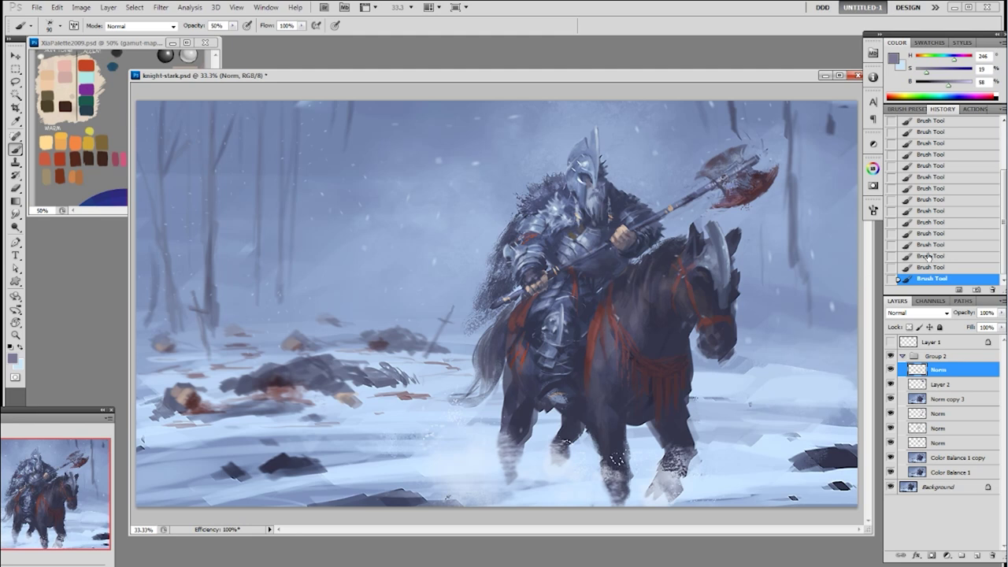
pyautogui.moveTo(929, 256); pyautogui.dragTo(933, 199)
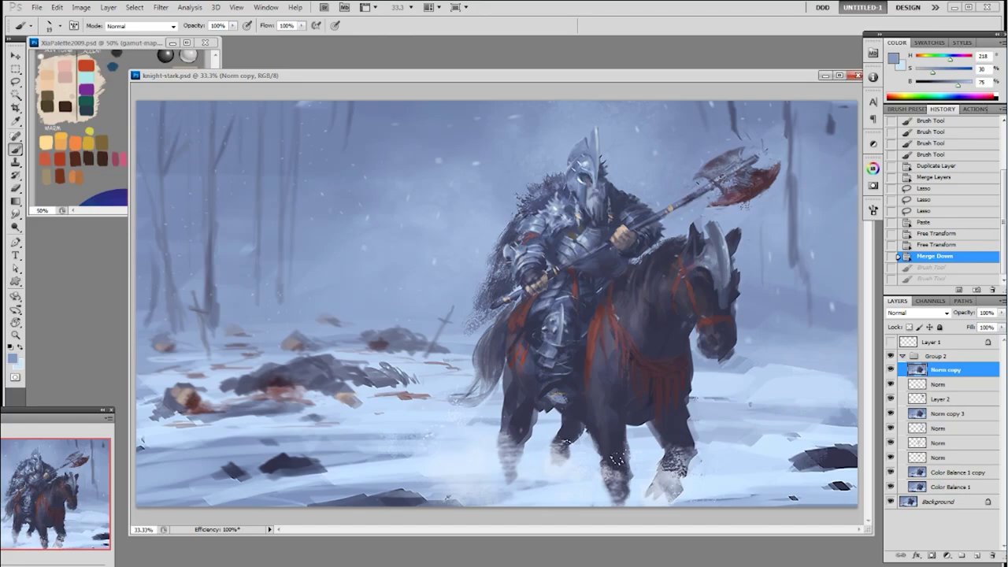
# - Paint back the axe's rear blade and rework the head around the shaft with sampled background blues and metal tones
pyautogui.keyDown('alt'); pyautogui.click(703, 178); pyautogui.keyUp('alt')
pyautogui.moveTo(699, 177); pyautogui.dragTo(735, 158)
pyautogui.keyDown('alt'); pyautogui.click(732, 146); pyautogui.keyUp('alt')
pyautogui.press(']')
pyautogui.keyDown('alt'); pyautogui.click(729, 149); pyautogui.keyUp('alt')
pyautogui.moveTo(748, 154); pyautogui.dragTo(760, 148)
pyautogui.keyDown('alt'); pyautogui.click(718, 161); pyautogui.keyUp('alt')
pyautogui.moveTo(715, 174); pyautogui.dragTo(722, 167)
pyautogui.moveTo(718, 170); pyautogui.dragTo(727, 164)
pyautogui.moveTo(721, 168)
pyautogui.mouseDown()
pyautogui.moveTo(761, 157)
pyautogui.moveTo(755, 164)
pyautogui.mouseUp()
# - Refine the axe's tip with sampled tones and a pale helmet highlight colour, choosing a 19 px brush
pyautogui.keyDown('alt'); pyautogui.click(764, 156); pyautogui.keyUp('alt')
pyautogui.moveTo(757, 162); pyautogui.dragTo(757, 158)
pyautogui.keyDown('alt'); pyautogui.click(755, 157); pyautogui.keyUp('alt')
pyautogui.keyDown('alt'); pyautogui.click(754, 158); pyautogui.keyUp('alt')
pyautogui.keyDown('alt'); pyautogui.click(588, 161); pyautogui.keyUp('alt')
pyautogui.rightClick(702, 169)
pyautogui.click(795, 243)
pyautogui.press('Return')
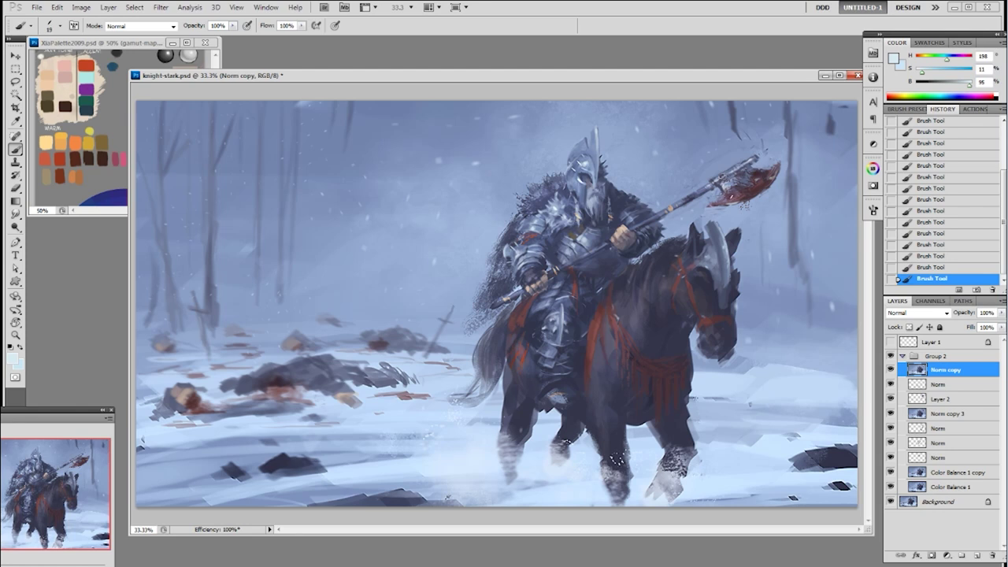
# - Save the document and duplicate the Norm copy layer
pyautogui.hotkey('ctrl', 's')
pyautogui.press('alt')
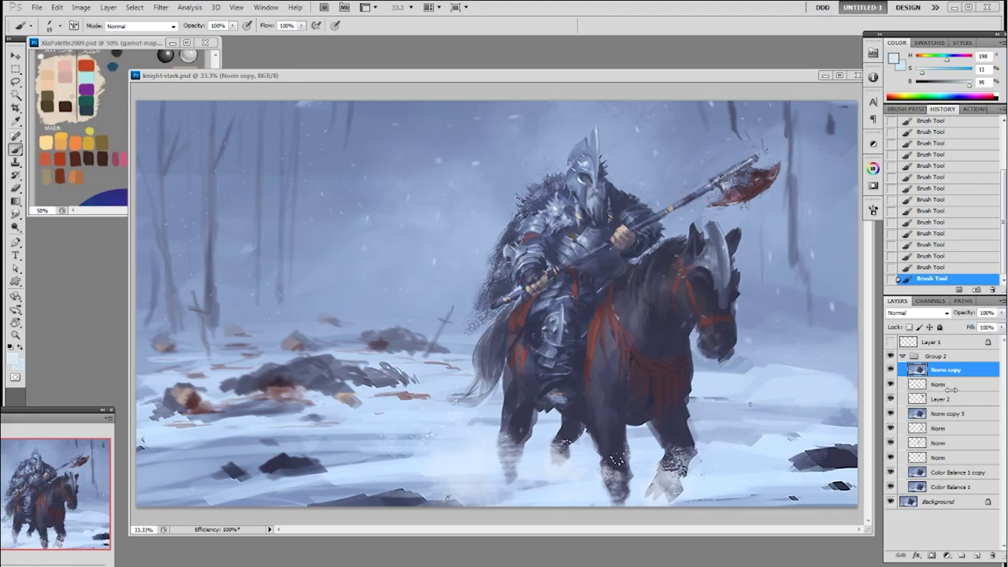
pyautogui.moveTo(942, 377); pyautogui.dragTo(976, 555)
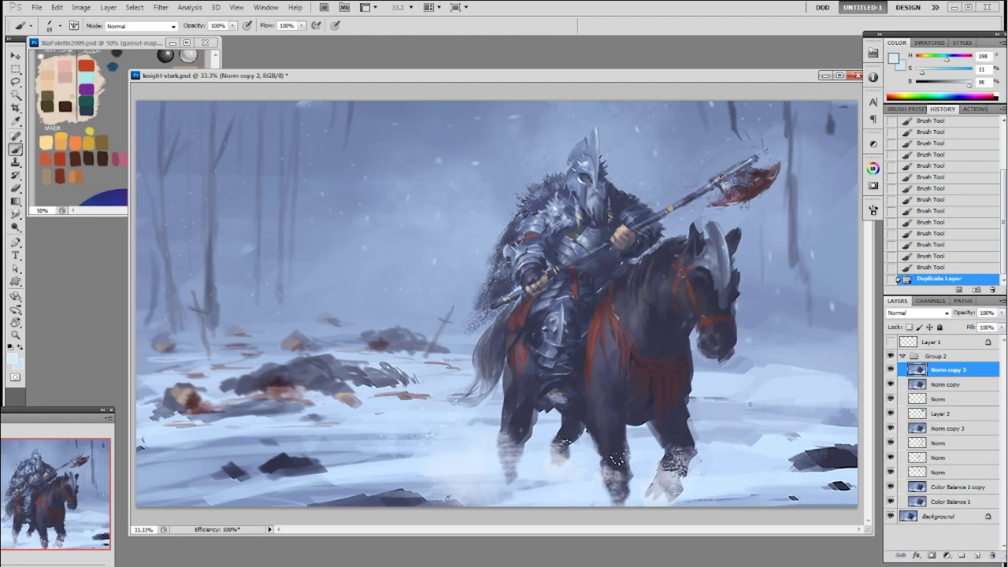
# - Dodge highlights at 50% exposure onto the knight's helmet crest, face guard and beard with a 90 px brush
pyautogui.click(596, 228)
pyautogui.press('o')
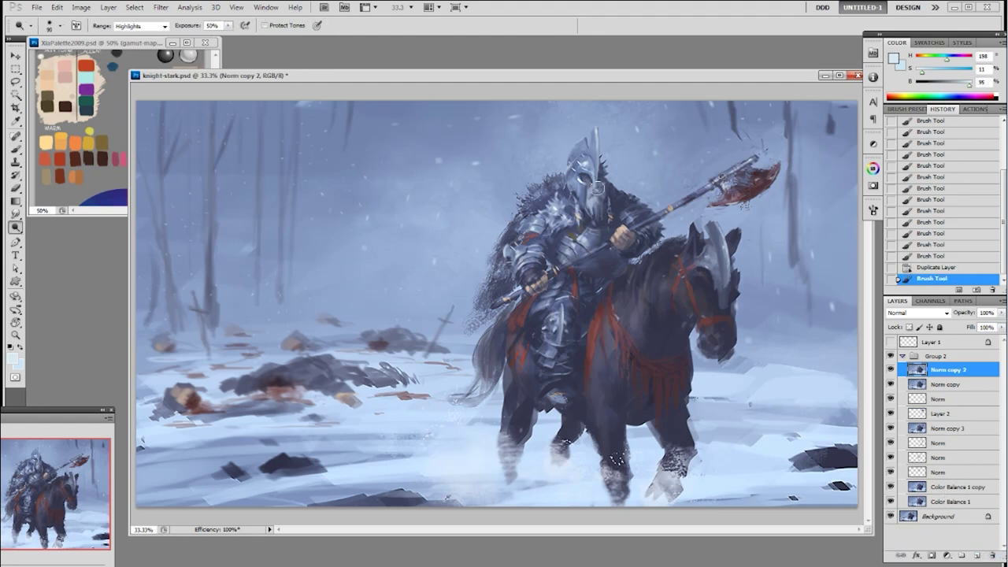
pyautogui.moveTo(596, 133)
pyautogui.mouseDown()
pyautogui.moveTo(600, 168)
pyautogui.moveTo(599, 145)
pyautogui.mouseUp()
pyautogui.hotkey('ctrl', 'z')
pyautogui.moveTo(597, 135); pyautogui.dragTo(599, 153)
pyautogui.click(585, 162)
pyautogui.click(586, 163)
pyautogui.click(587, 167)
pyautogui.click(592, 171)
pyautogui.click(590, 187)
pyautogui.click(591, 191)
pyautogui.click(592, 192)
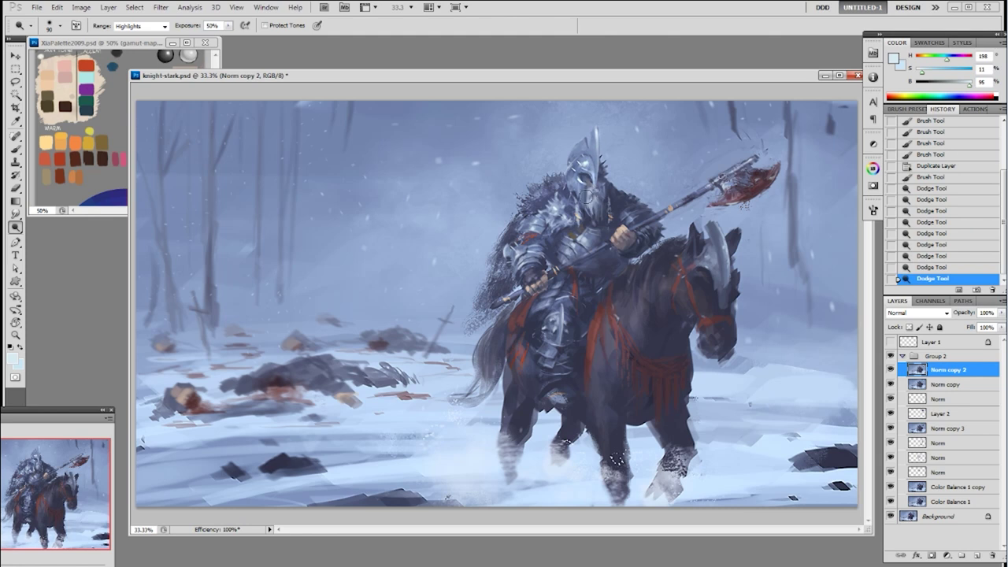
pyautogui.click(592, 194)
# - Paint light strokes onto the knight's beard and helmet crest with sampled light blue, lowering the brush opacity to 70%
pyautogui.rightClick(594, 201)
pyautogui.click(628, 311)
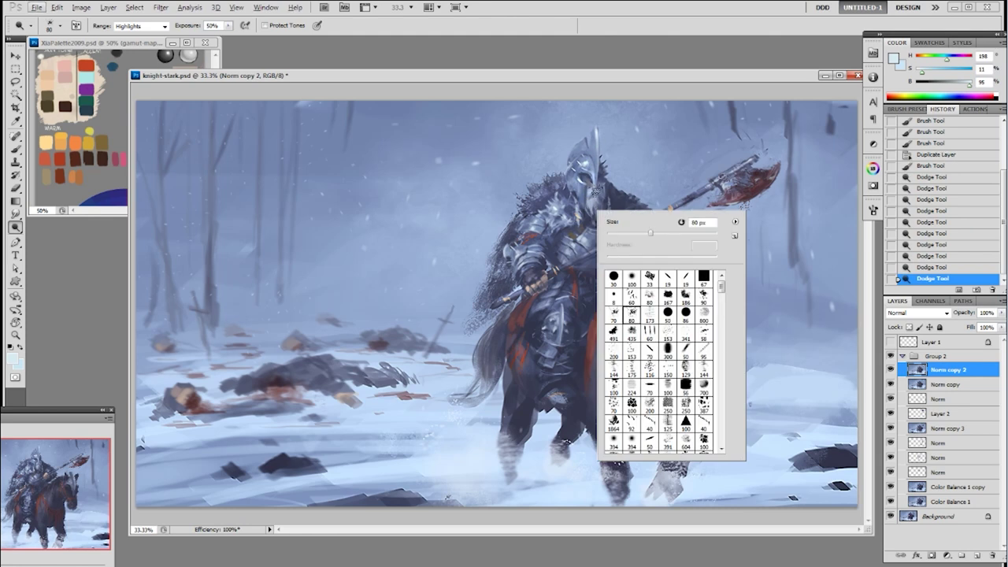
pyautogui.press('Escape')
pyautogui.press('b')
pyautogui.rightClick(595, 186)
pyautogui.press('Escape')
pyautogui.keyDown('alt'); pyautogui.click(592, 187); pyautogui.keyUp('alt')
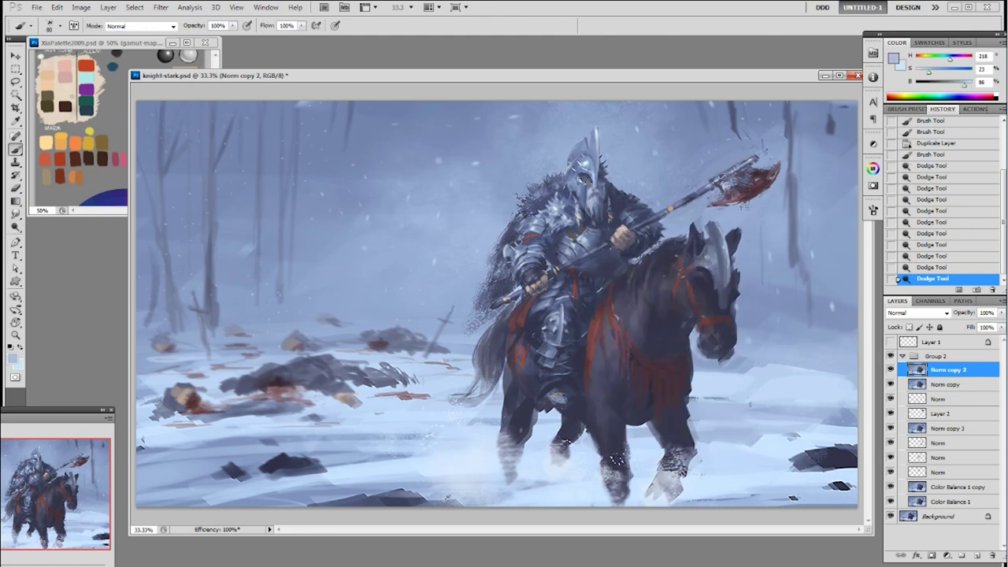
pyautogui.moveTo(589, 190); pyautogui.dragTo(593, 198)
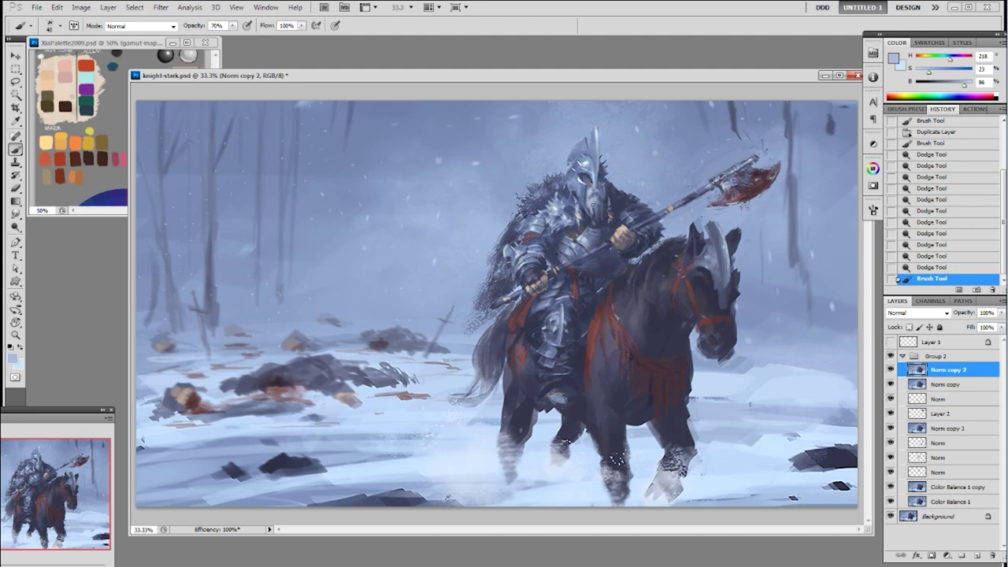
pyautogui.rightClick(596, 200)
pyautogui.click(614, 309)
pyautogui.keyDown('alt'); pyautogui.click(592, 145); pyautogui.keyUp('alt')
pyautogui.moveTo(591, 146); pyautogui.dragTo(593, 139)
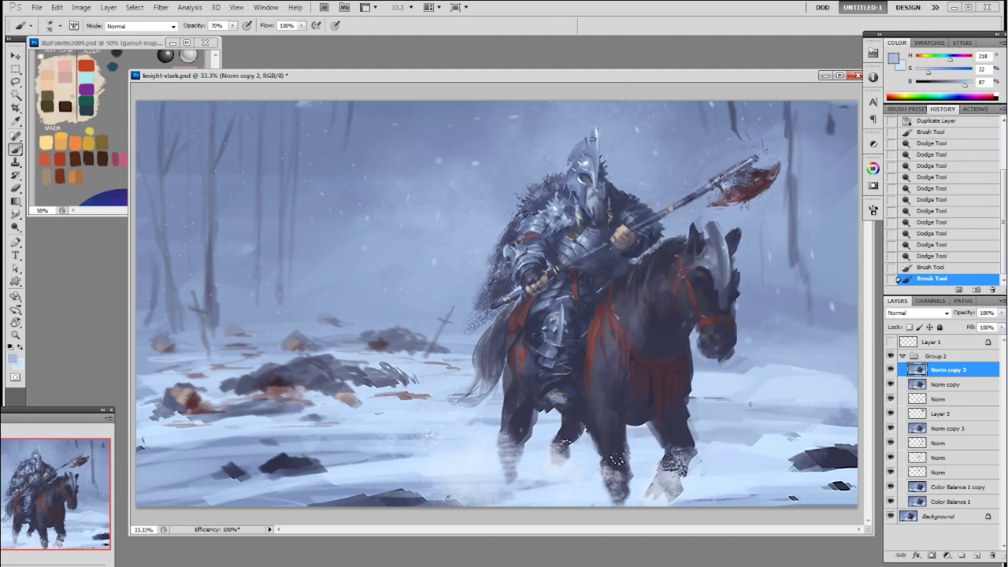
# - Refine the beard and lower face guard with a 30 px brush and sampled light blues
pyautogui.moveTo(592, 190); pyautogui.dragTo(592, 194)
pyautogui.press('[')
pyautogui.moveTo(590, 190); pyautogui.dragTo(592, 199)
pyautogui.keyDown('alt'); pyautogui.click(591, 195); pyautogui.keyUp('alt')
pyautogui.keyDown('alt'); pyautogui.click(591, 191); pyautogui.keyUp('alt')
pyautogui.moveTo(592, 197); pyautogui.dragTo(594, 198)
pyautogui.moveTo(594, 192); pyautogui.dragTo(597, 193)
pyautogui.keyDown('alt'); pyautogui.click(596, 193); pyautogui.keyUp('alt')
pyautogui.keyDown('alt'); pyautogui.click(596, 190); pyautogui.keyUp('alt')
pyautogui.keyDown('alt'); pyautogui.click(597, 190); pyautogui.keyUp('alt')
pyautogui.keyDown('alt'); pyautogui.click(589, 206); pyautogui.keyUp('alt')
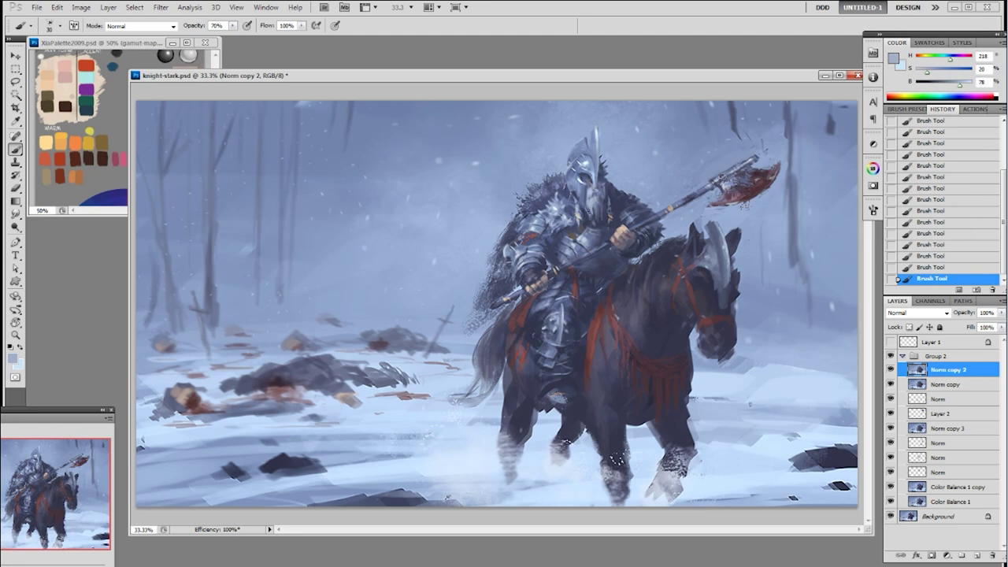
pyautogui.keyDown('alt'); pyautogui.click(591, 163); pyautogui.keyUp('alt')
# - Dodge small highlights around the helmet's eye opening with a 19 px brush
pyautogui.hotkey('ctrl', '+')
pyautogui.moveTo(659, 241); pyautogui.dragTo(586, 297)
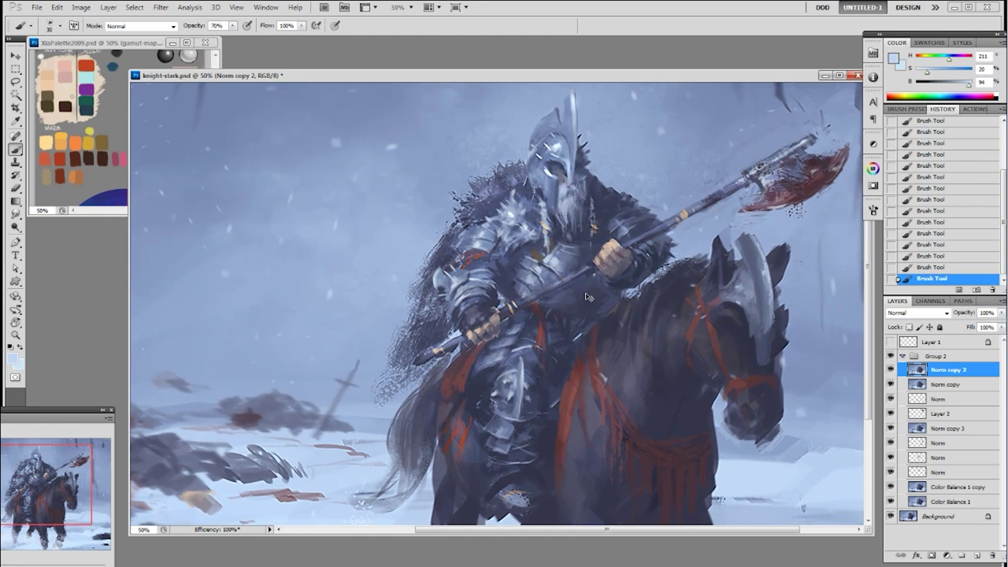
pyautogui.hotkey('ctrl', '-')
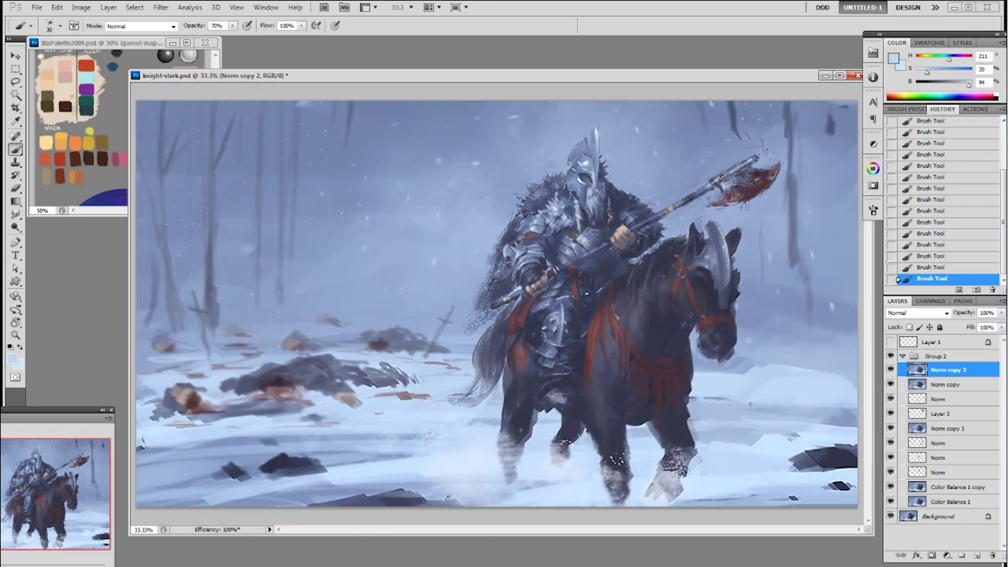
pyautogui.press('o')
pyautogui.rightClick(585, 204)
pyautogui.click(652, 272)
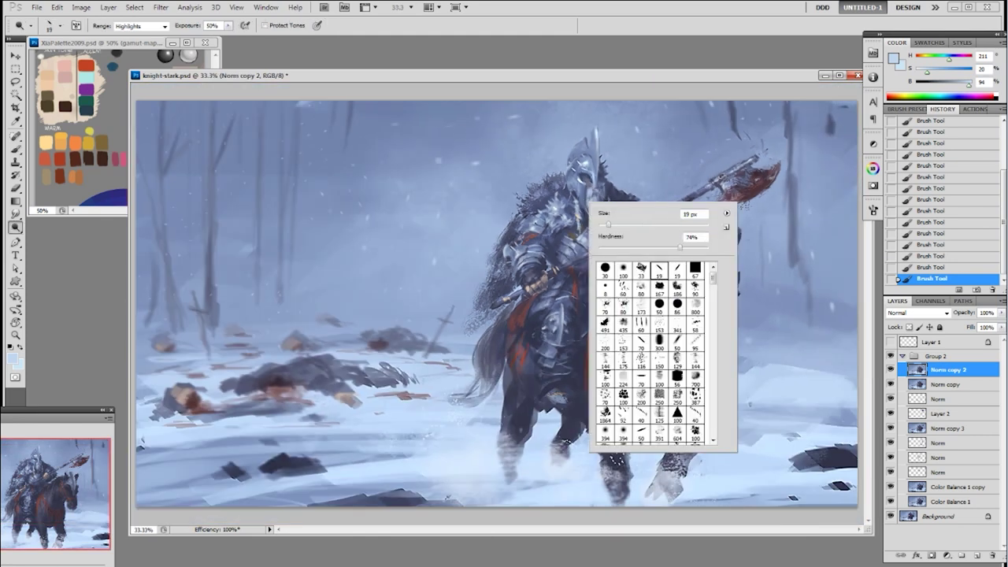
pyautogui.press('Return')
pyautogui.click(584, 180)
pyautogui.hotkey('ctrl', 'z')
pyautogui.click(584, 180)
pyautogui.click(584, 179)
pyautogui.click(584, 179)
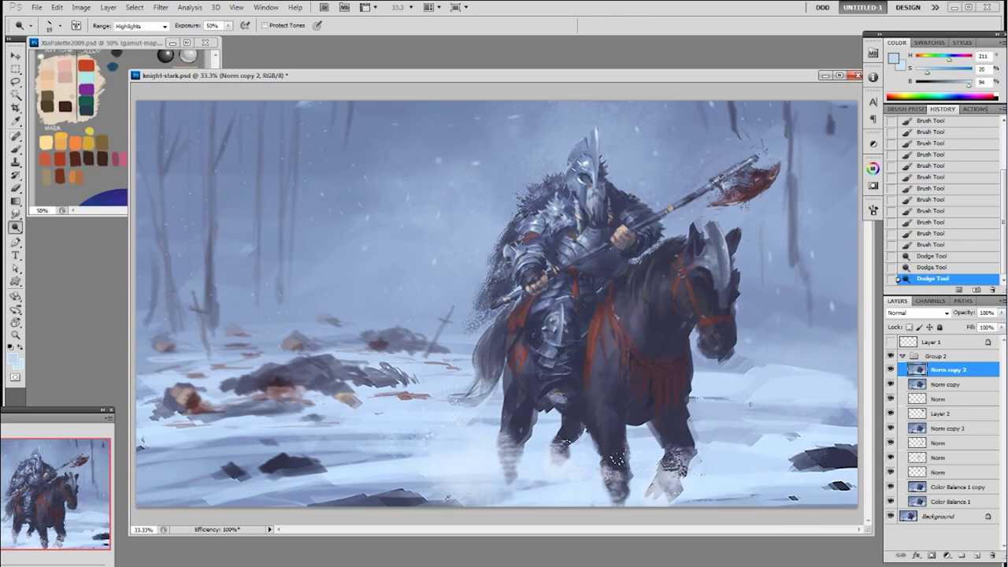
# - Dodge thin bright highlights into the fur collar over the knight's shoulder
pyautogui.click(555, 209)
pyautogui.click(558, 213)
pyautogui.click(557, 213)
pyautogui.click(556, 212)
pyautogui.click(556, 213)
pyautogui.click(554, 214)
pyautogui.click(551, 217)
pyautogui.click(551, 217)
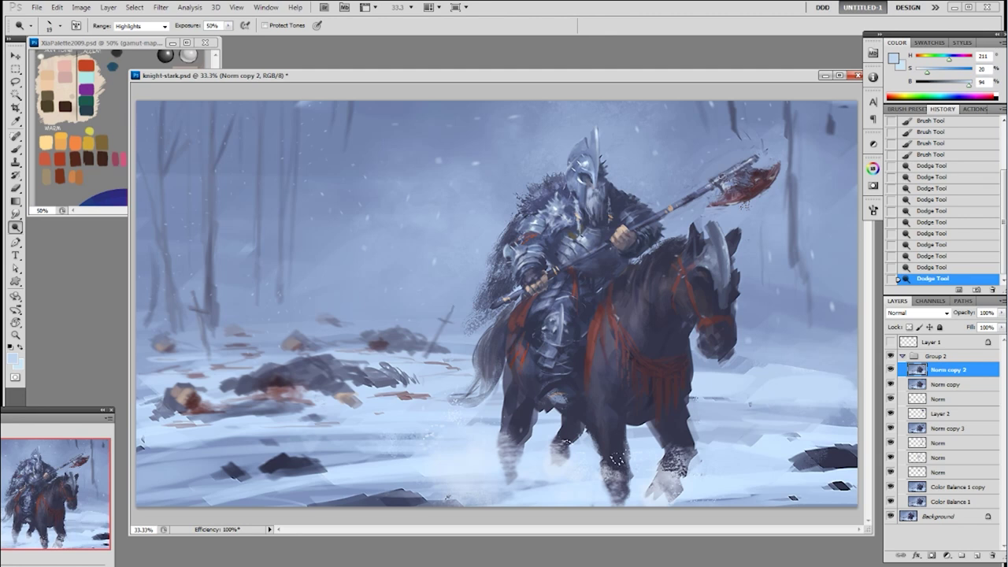
# - Dodge the knight's chest and shoulder armour broadly with a soft 200 px brush
pyautogui.rightClick(583, 234)
pyautogui.doubleClick(655, 304)
pyautogui.click(581, 215)
pyautogui.click(560, 214)
pyautogui.press('[')
pyautogui.click(539, 223)
pyautogui.click(544, 221)
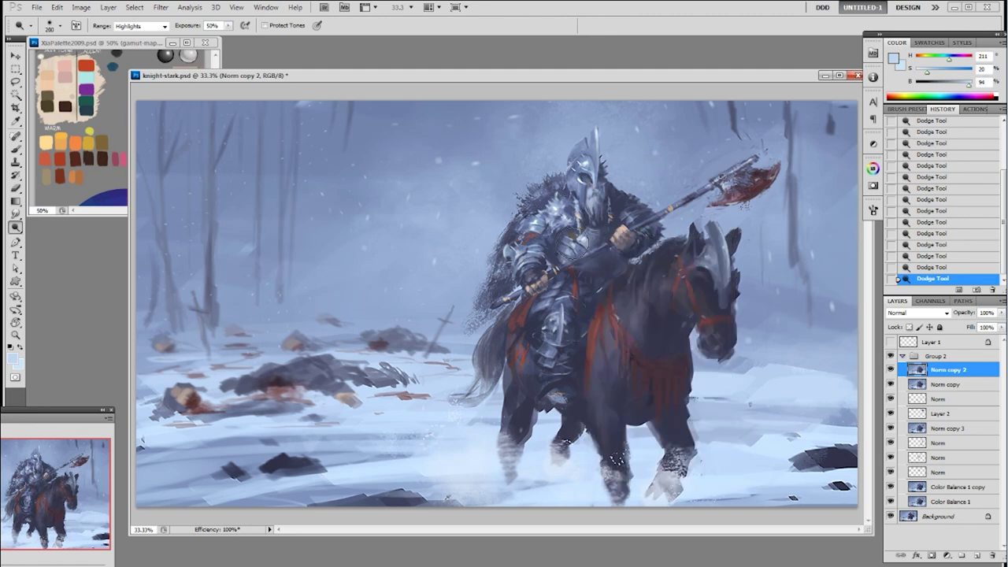
# - Dodge highlights onto the knight's arm armour and axe shaft, using a much smaller brush
pyautogui.press('[')
pyautogui.press('[')
pyautogui.press('[')
pyautogui.press('[')
pyautogui.press('[')
pyautogui.press('[')
pyautogui.press('[')
pyautogui.press('[')
pyautogui.press('[')
pyautogui.press('[')
pyautogui.press('[')
pyautogui.press('[')
pyautogui.rightClick(516, 252)
pyautogui.press('Escape')
# - Brighten the horse's metal face plate with the Dodge tool and save the document
pyautogui.rightClick(709, 244)
pyautogui.doubleClick(744, 316)
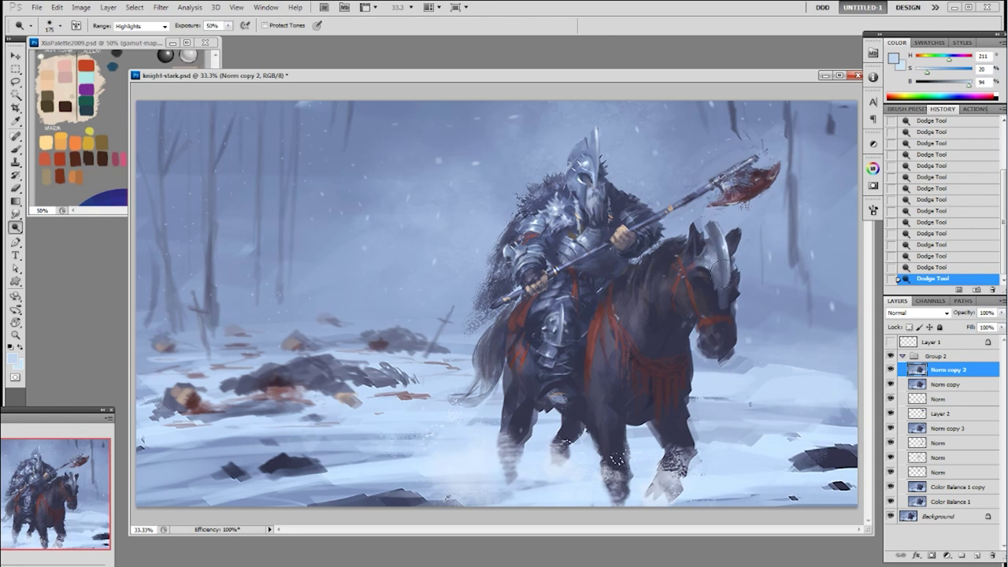
pyautogui.hotkey('ctrl', 's')
pyautogui.rightClick(652, 265)
pyautogui.click(720, 331)
pyautogui.click(660, 96)
pyautogui.hotkey('ctrl', 's')
# - Paint dark fur strands on the cloak beside the knight's beard with a sampled dark blue and a 19 px brush
pyautogui.press('b')
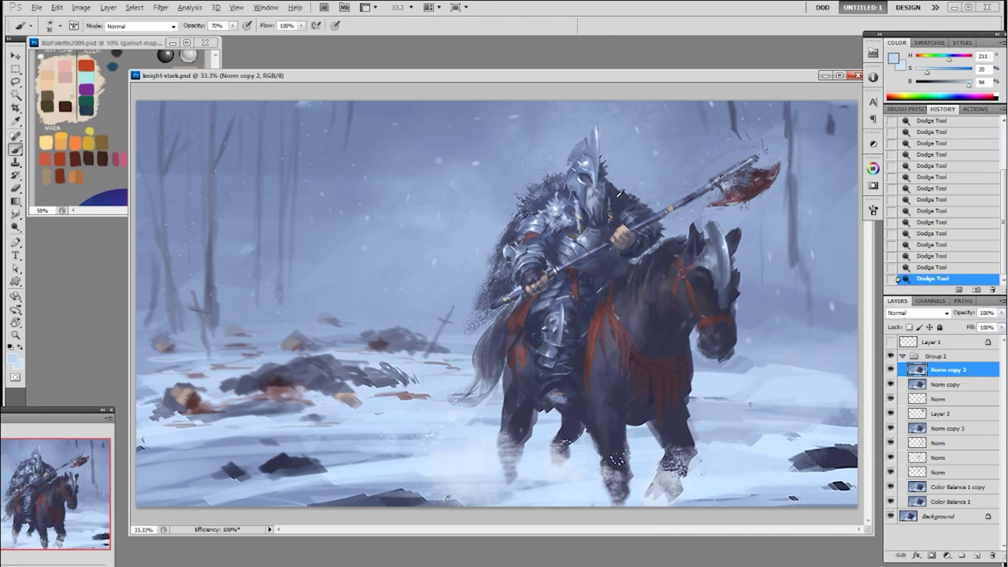
pyautogui.keyDown('alt'); pyautogui.click(620, 193); pyautogui.keyUp('alt')
pyautogui.rightClick(615, 199)
pyautogui.click(651, 107)
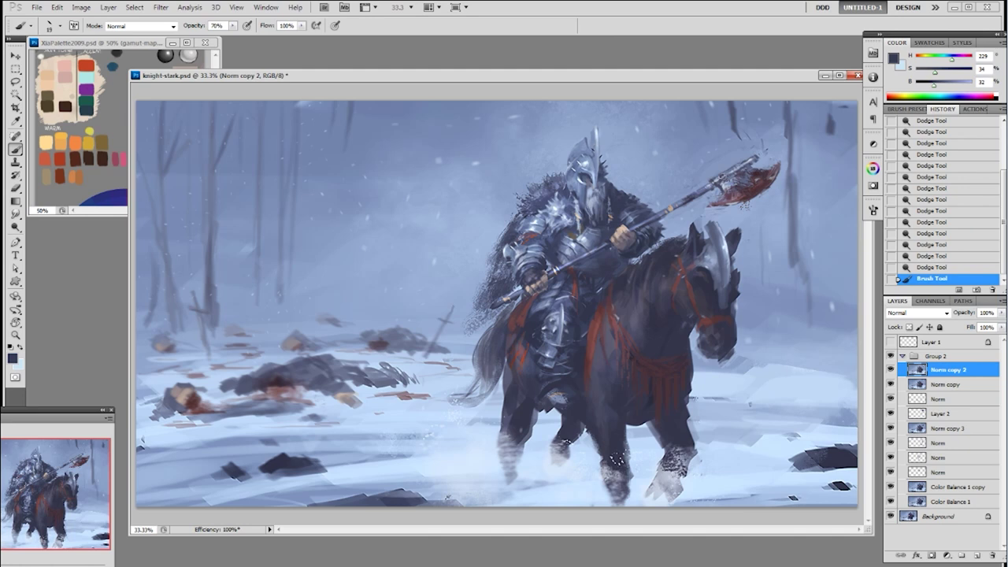
pyautogui.moveTo(618, 194); pyautogui.dragTo(622, 200)
pyautogui.moveTo(620, 195); pyautogui.dragTo(625, 204)
pyautogui.moveTo(620, 198); pyautogui.dragTo(625, 206)
pyautogui.moveTo(620, 198); pyautogui.dragTo(625, 205)
pyautogui.moveTo(620, 198); pyautogui.dragTo(625, 206)
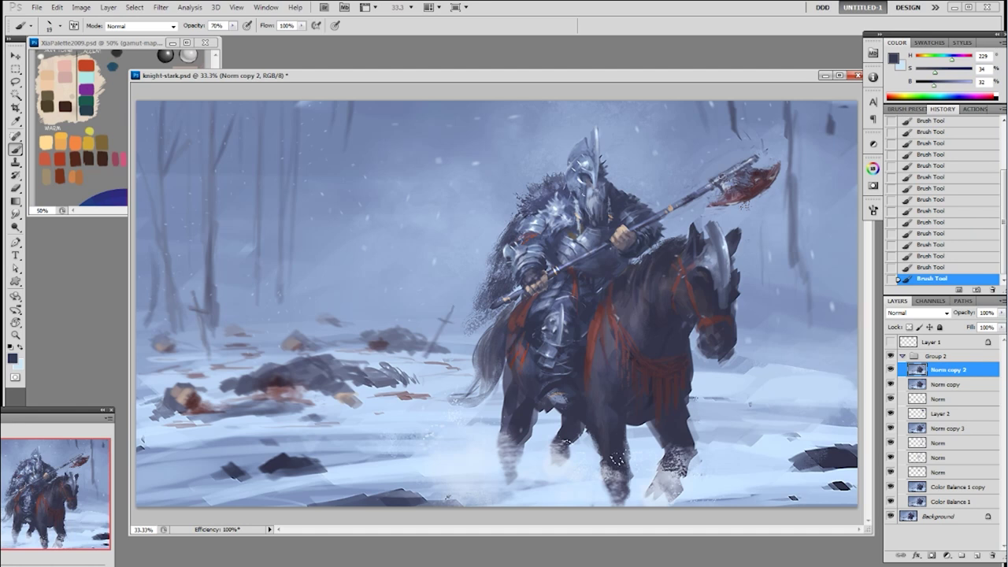
# - Paint sampled pale snow blue onto the knight's leg armour with an 80 px brush at 100% opacity
pyautogui.press('0')
pyautogui.rightClick(532, 337)
pyautogui.click(586, 435)
pyautogui.keyDown('alt'); pyautogui.click(535, 441); pyautogui.keyUp('alt')
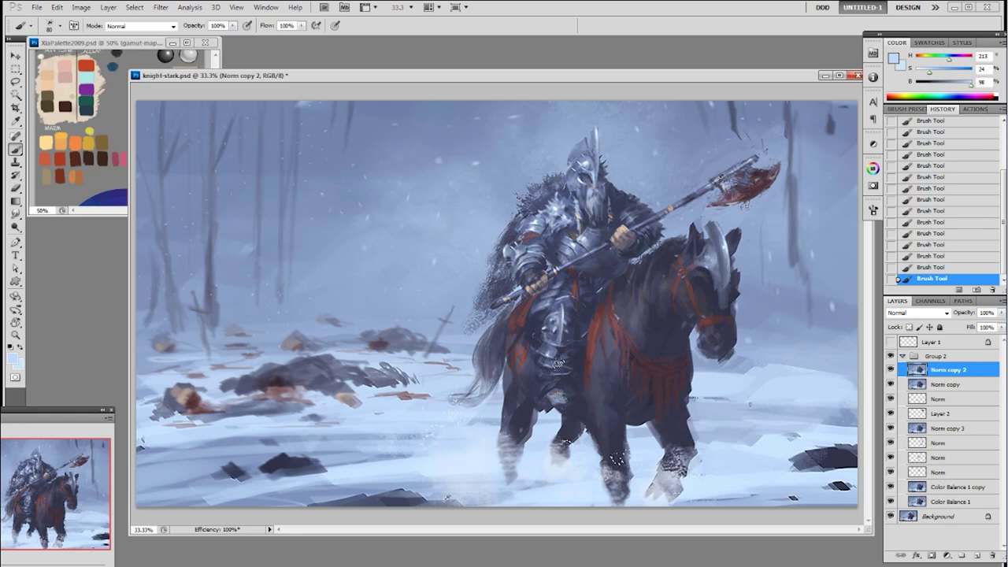
# - Dodge the knight's leg and the horse's red harness drapery with a soft brush enlarged to 400 px
pyautogui.press('7')
pyautogui.press('o')
pyautogui.rightClick(583, 350)
pyautogui.click(742, 316)
pyautogui.press(']')
pyautogui.press(']')
pyautogui.press(']')
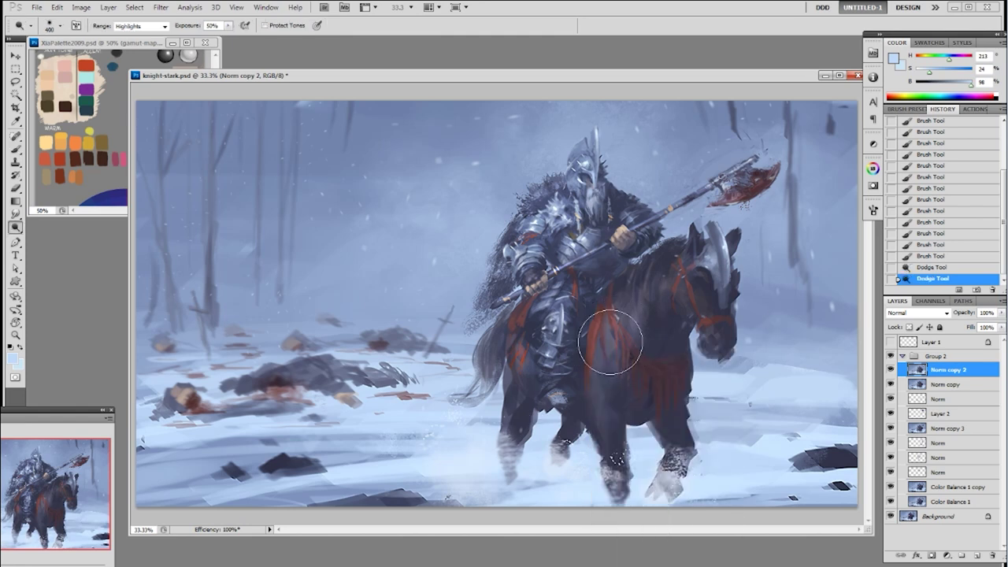